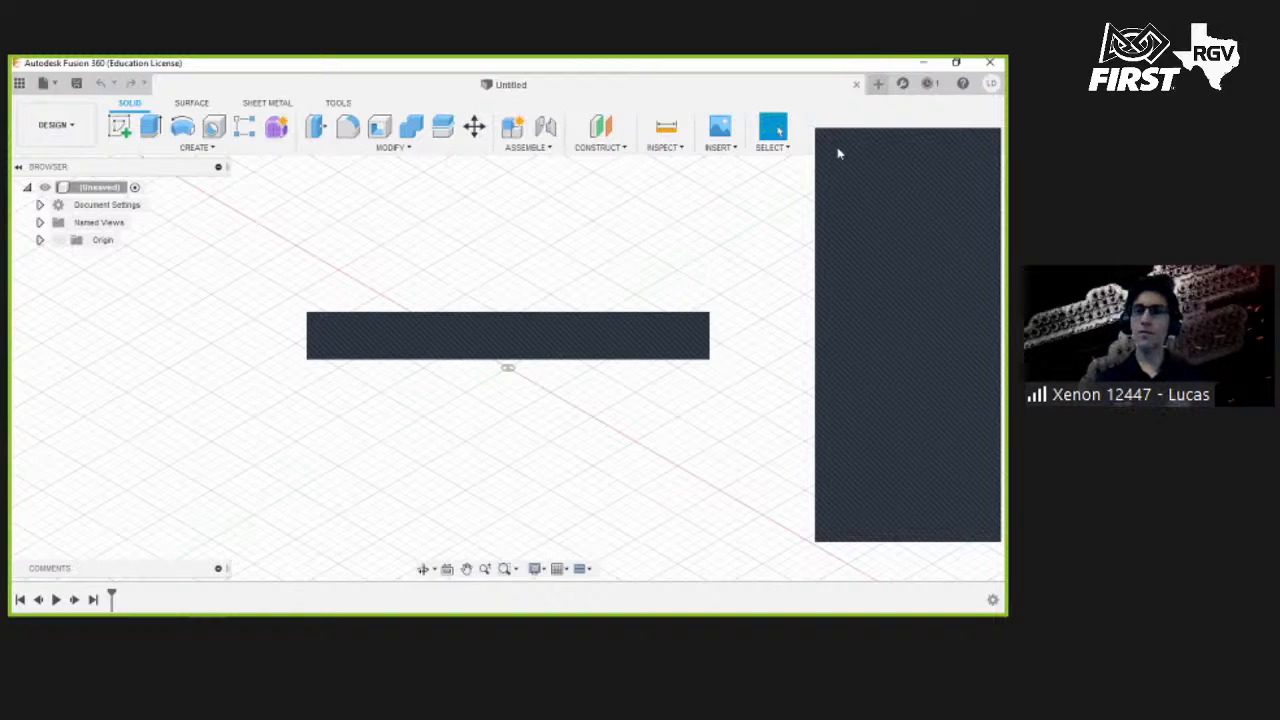
- Browse the Create and Modify menus to review the available solid modelling tools
left_click(922, 122)
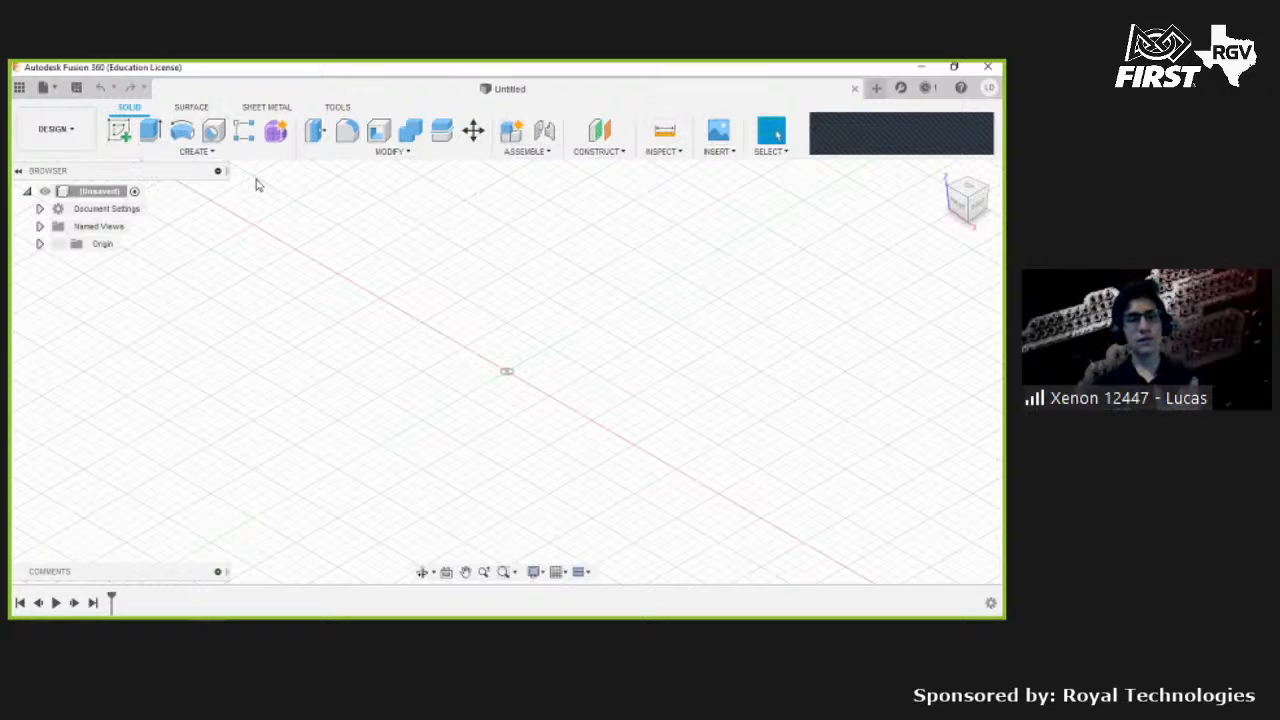
left_click(181, 156)
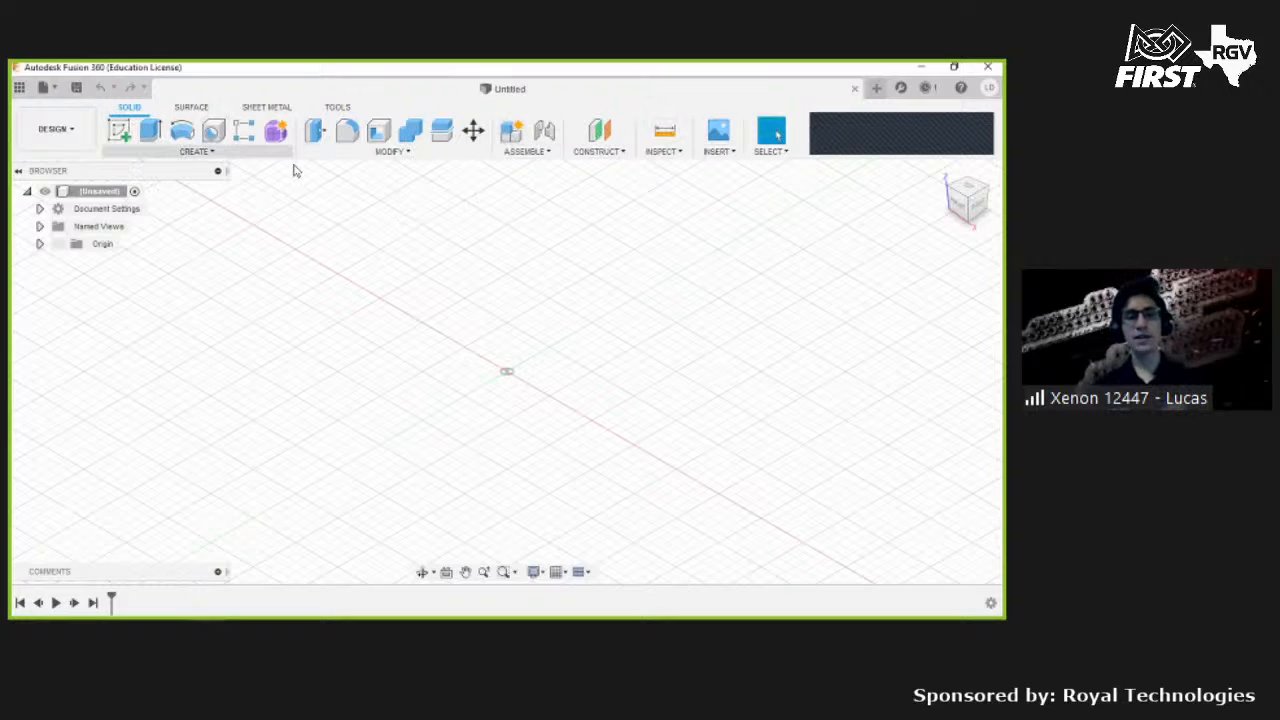
left_click(389, 153)
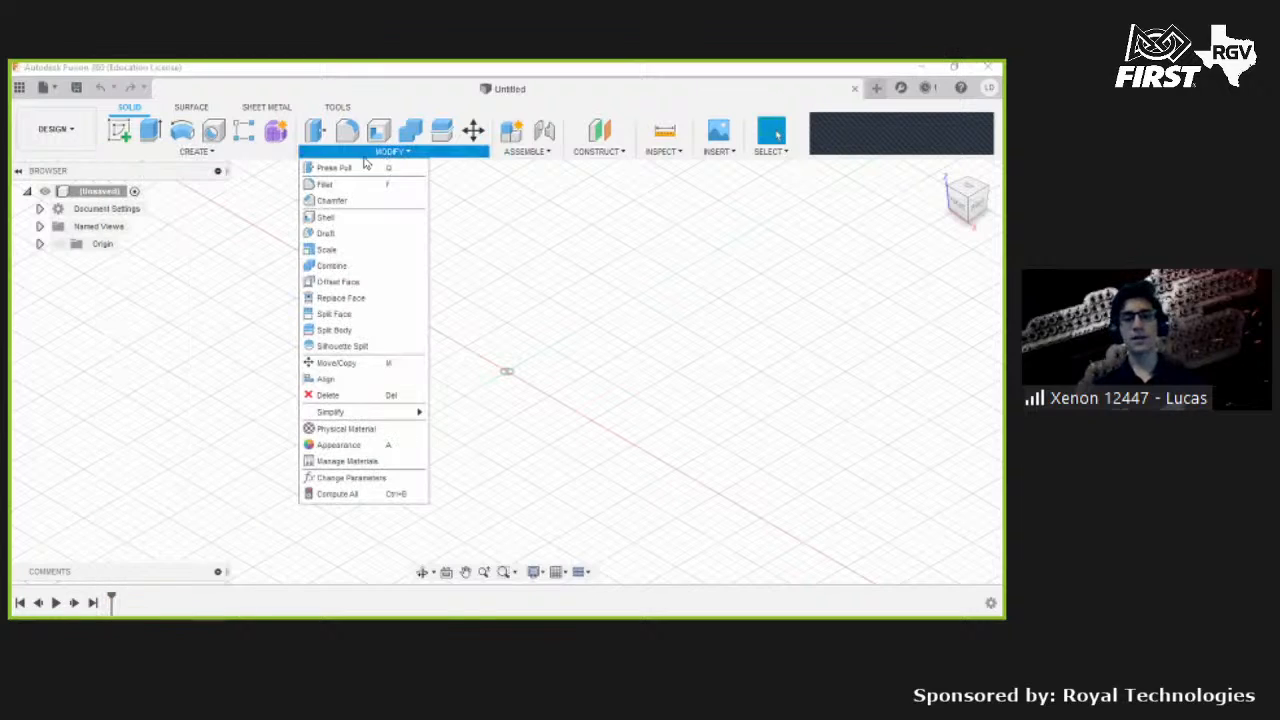
left_click(271, 152)
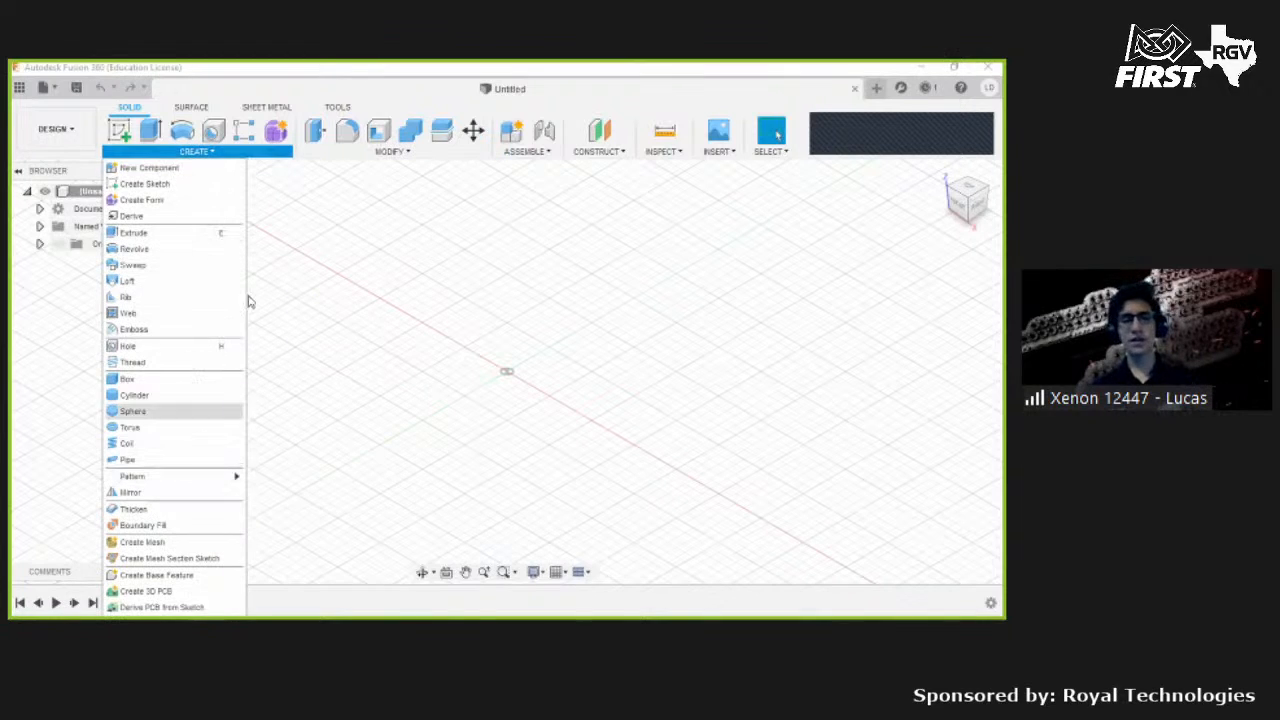
left_click(326, 155)
left_click(250, 155)
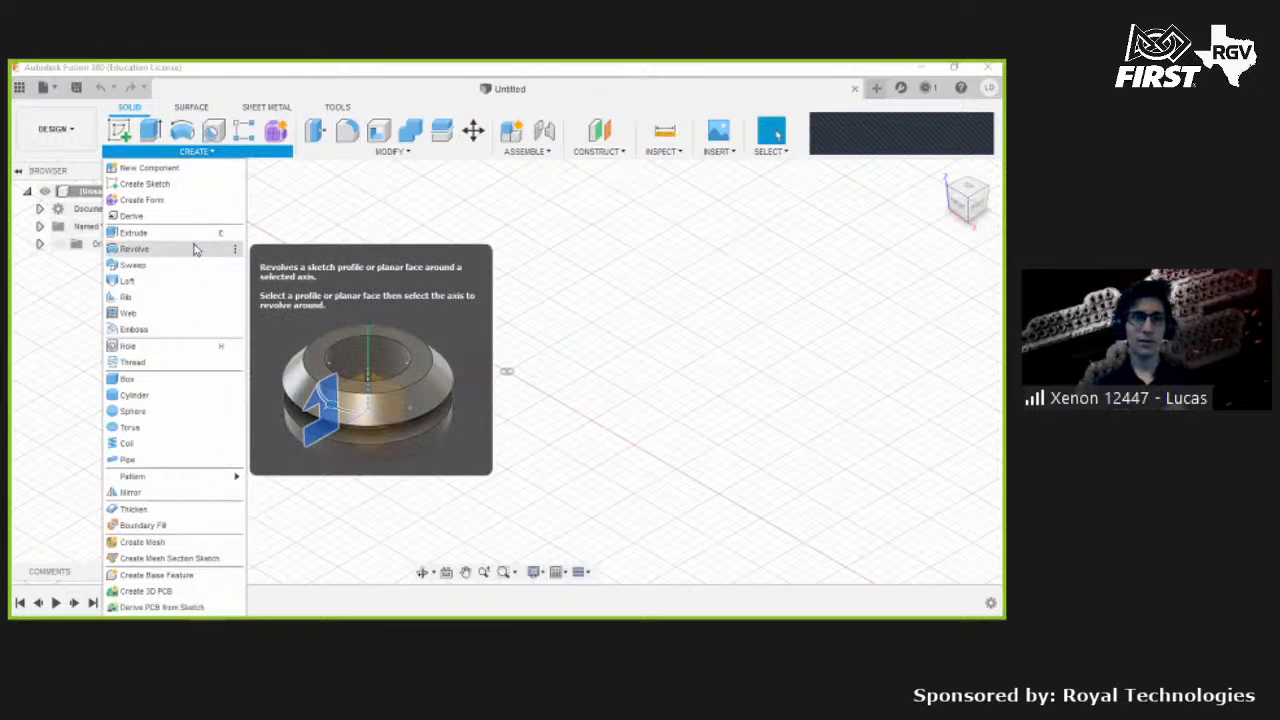
left_click(365, 152)
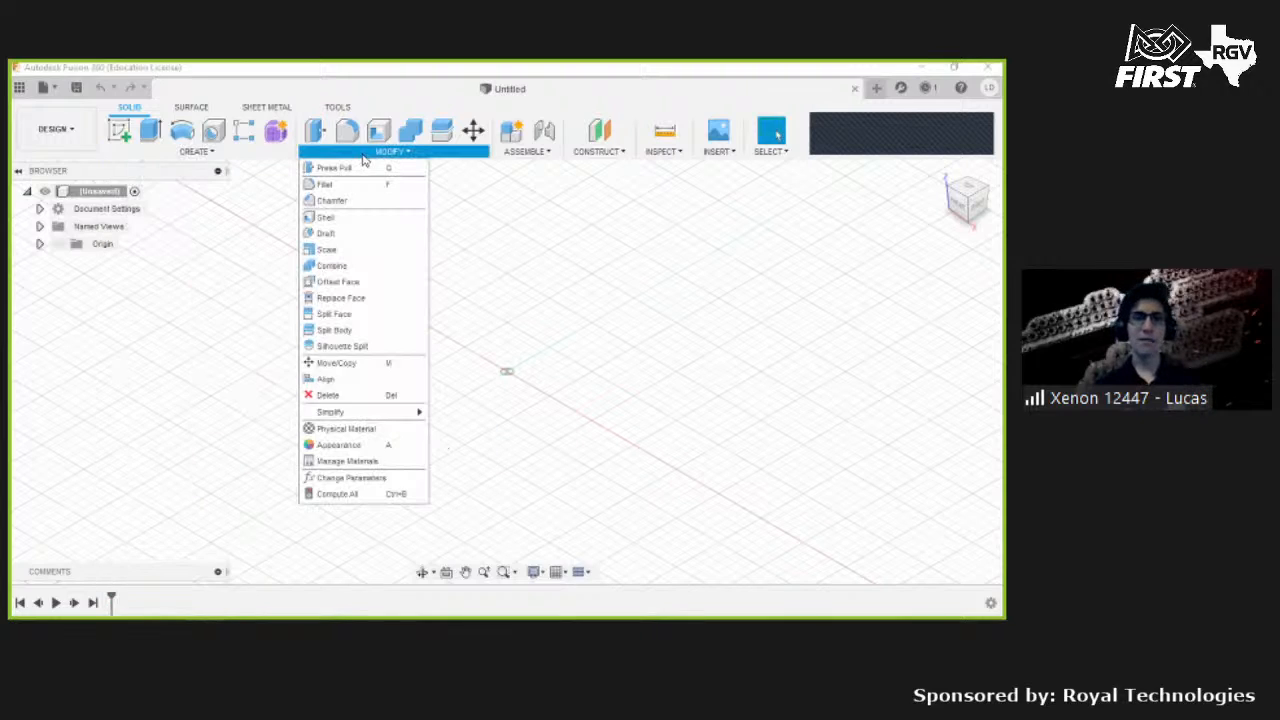
left_click(267, 200)
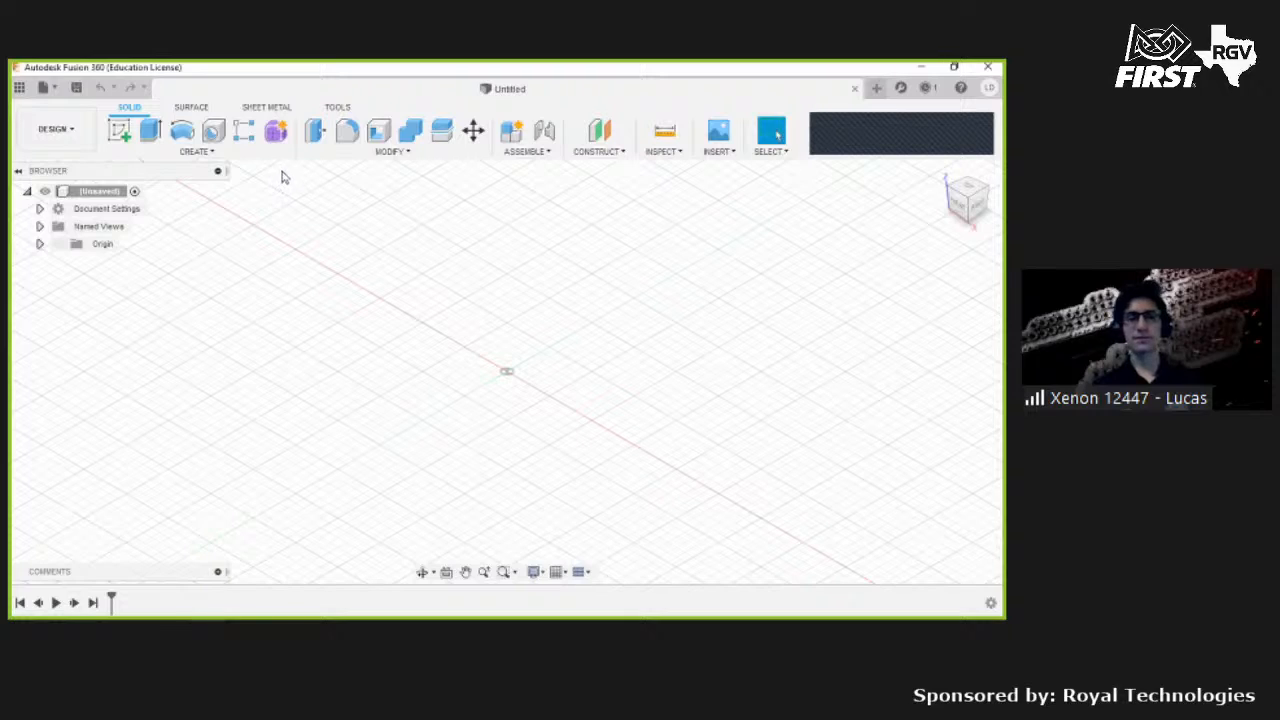
left_click(270, 155)
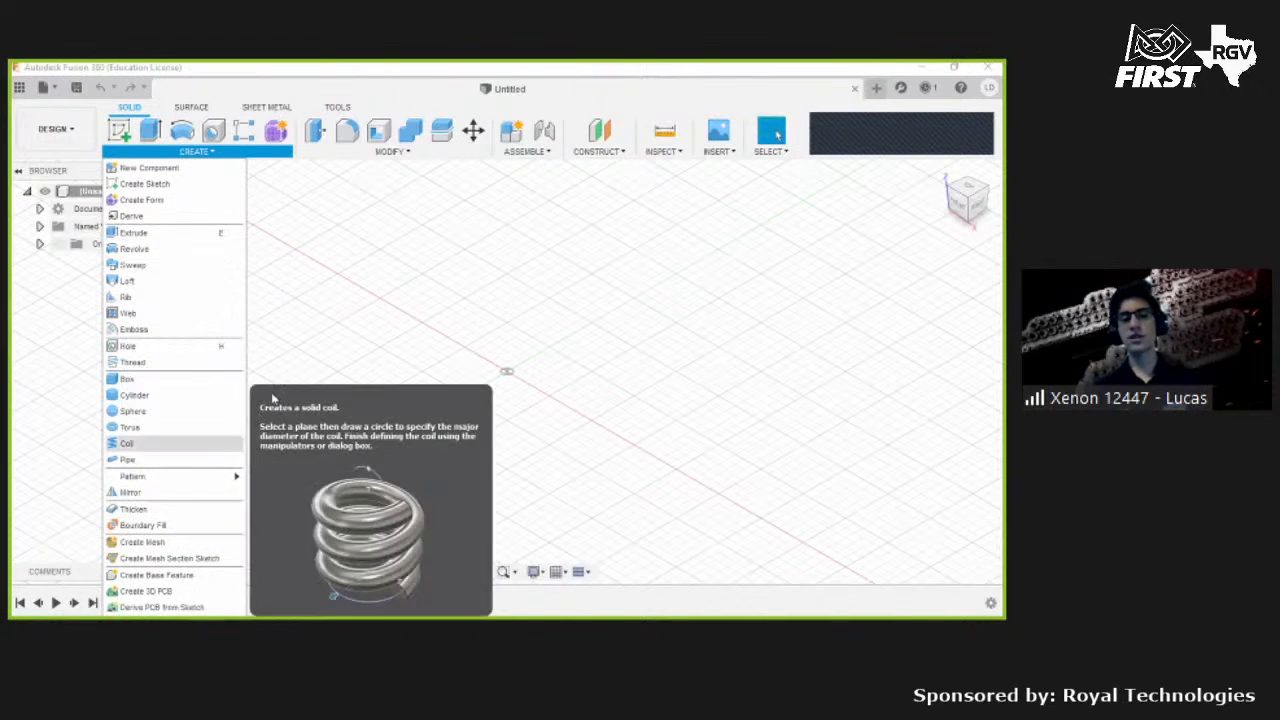
left_click(314, 266)
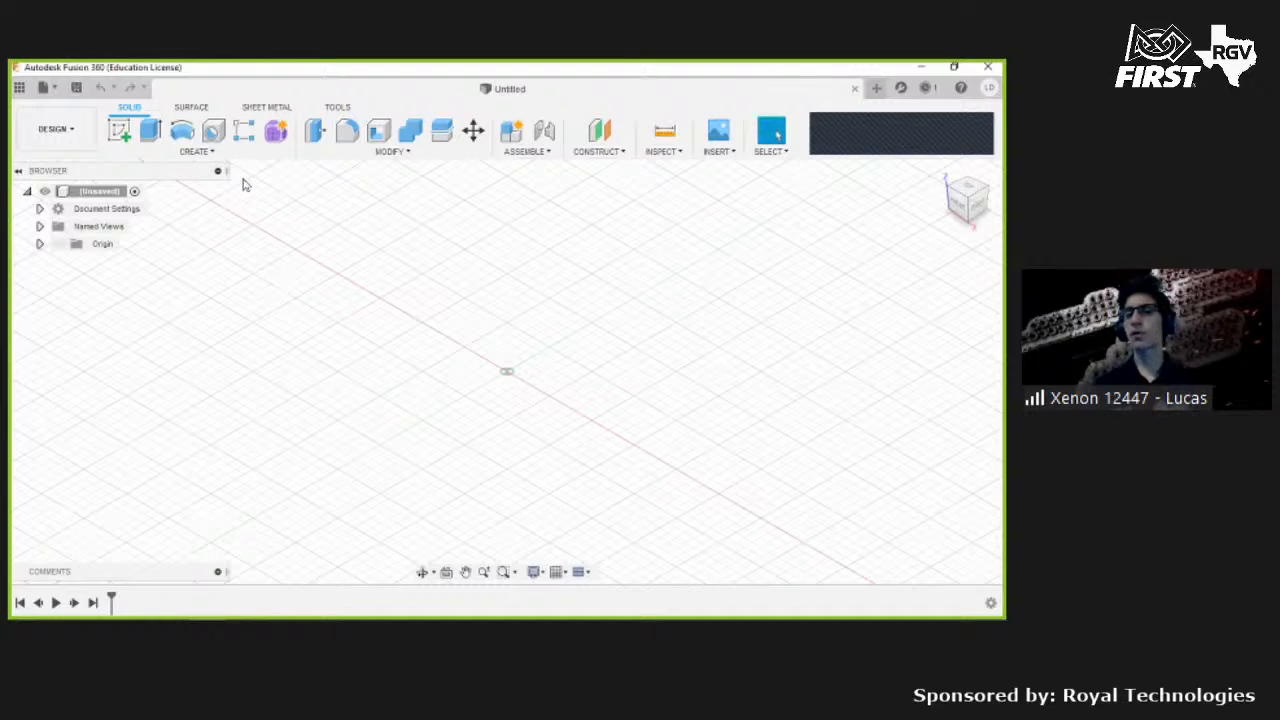
left_click(152, 152)
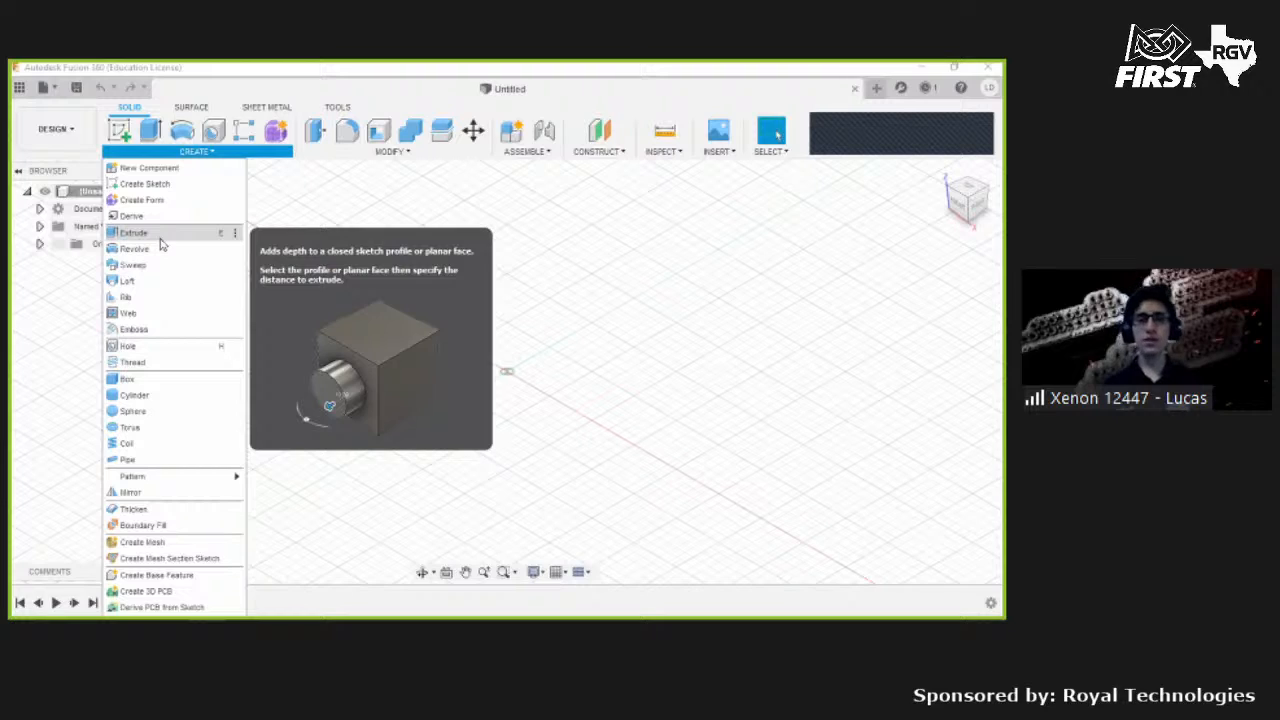
- Start a sketch on the front plane and draw a rectangle from the origin about 100 mm wide
left_click(119, 130)
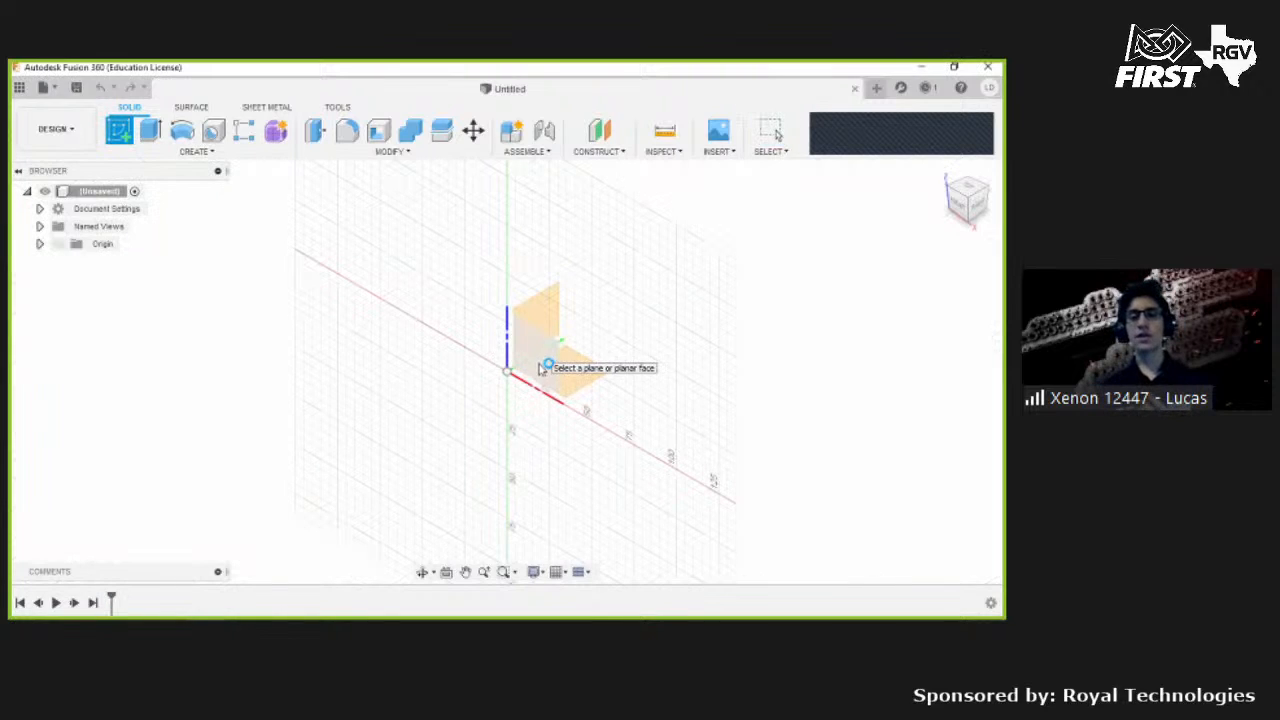
left_click(540, 365)
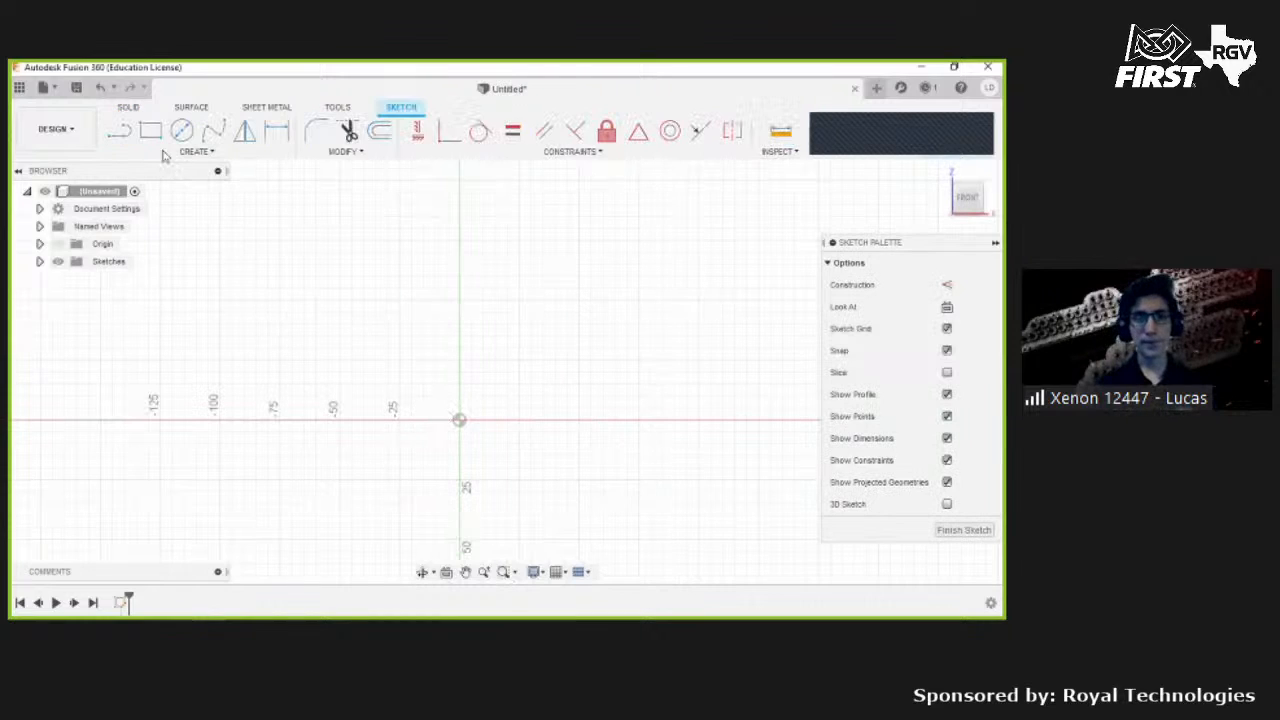
left_click(151, 134)
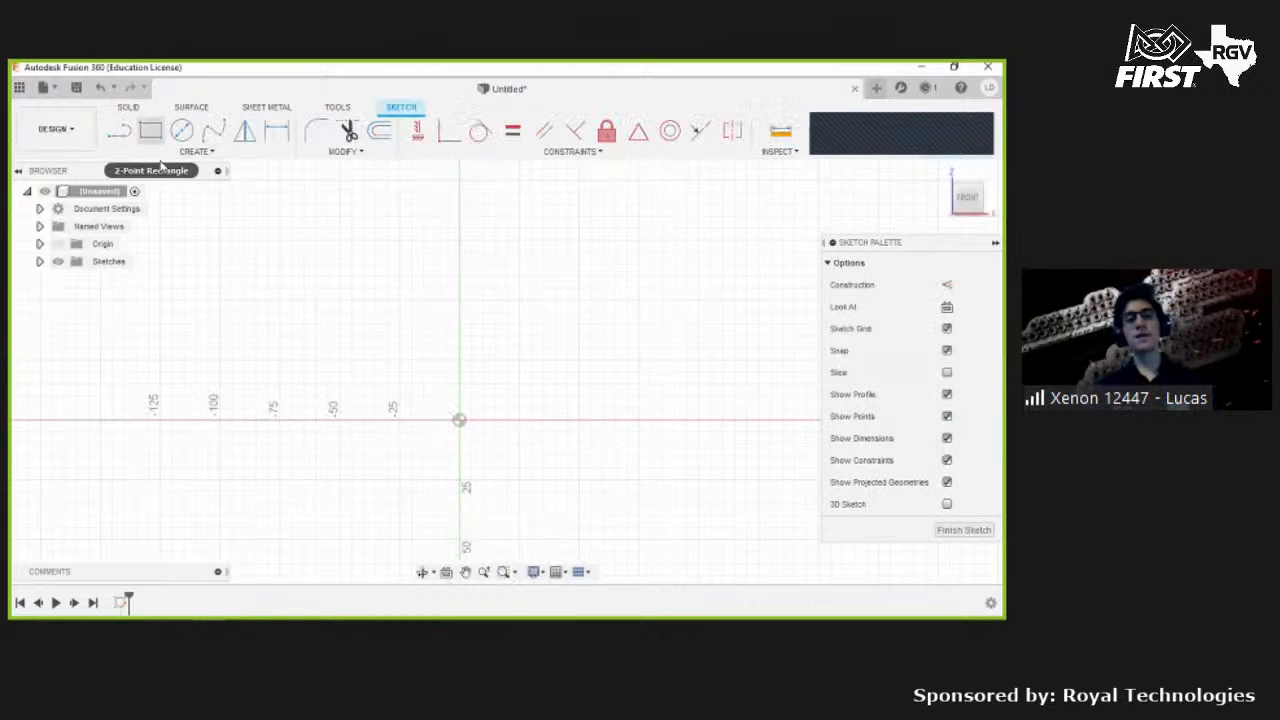
left_click(459, 421)
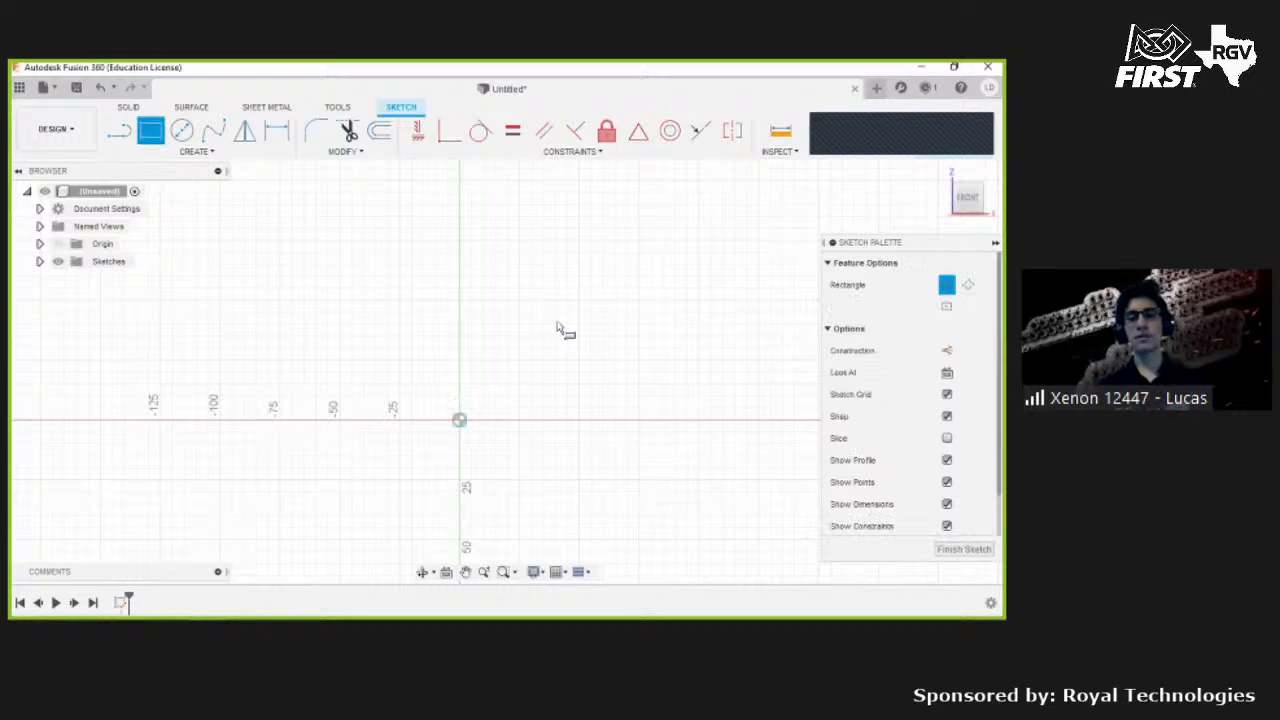
left_click(722, 206)
middle_click_drag(688, 288, 600, 348)
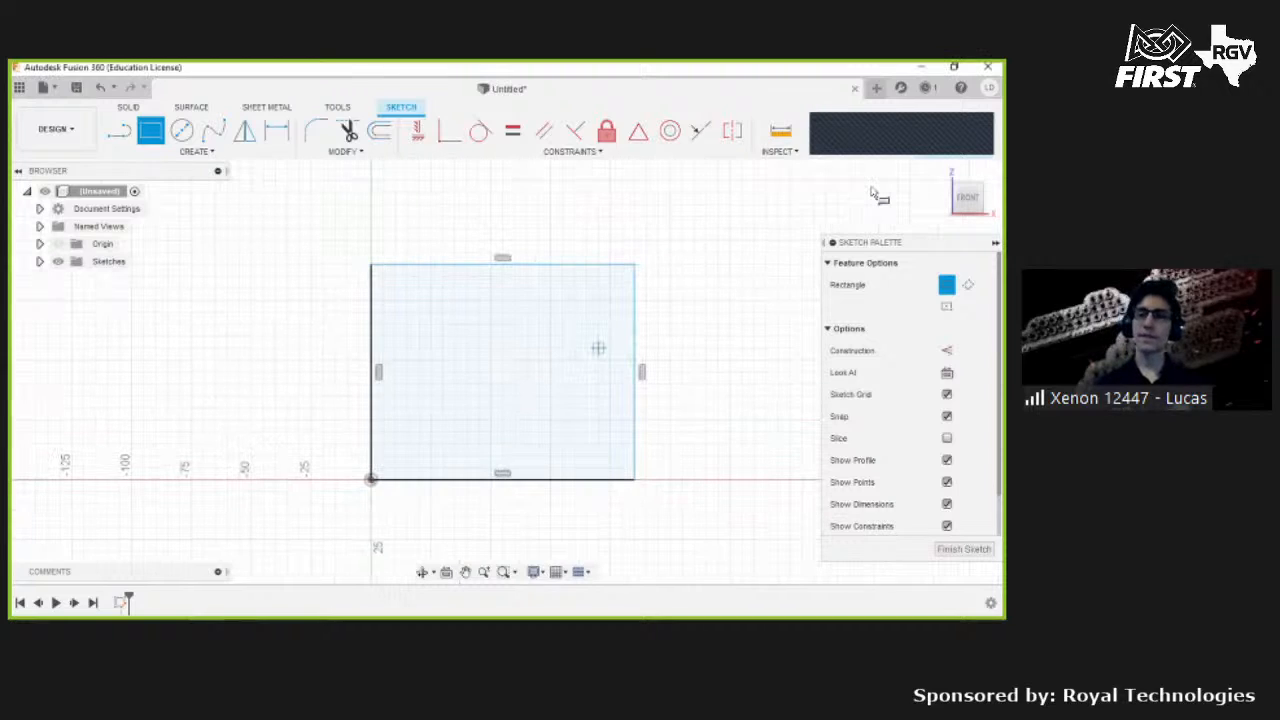
key("Escape")
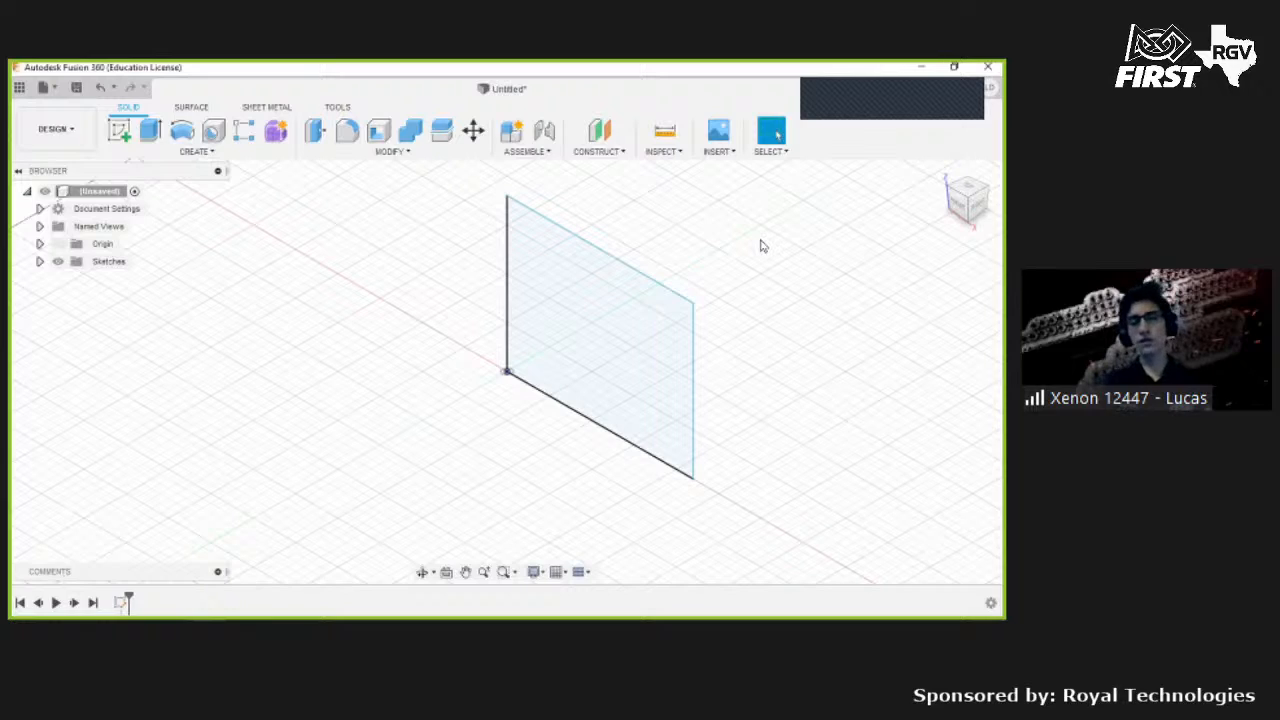
- Start an Extrude on the rectangle profile and drag it to a depth of about 105 mm
left_click(151, 131)
left_click(557, 293)
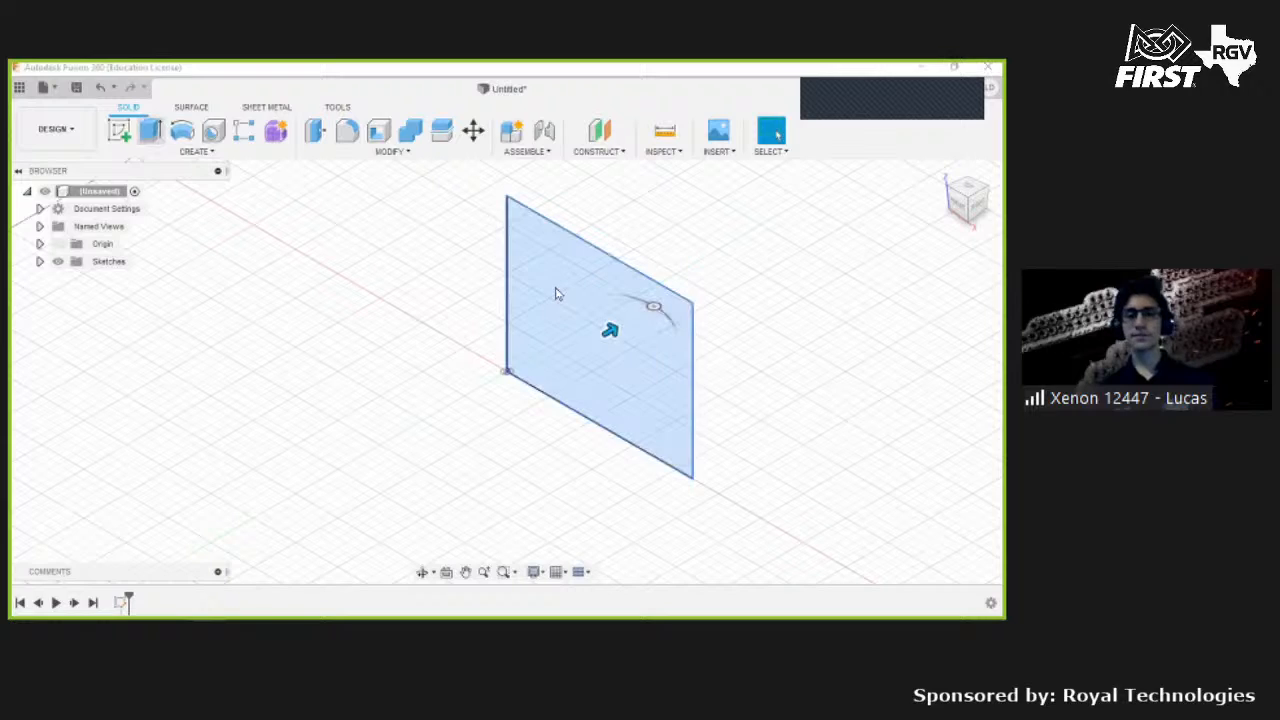
left_click(672, 414)
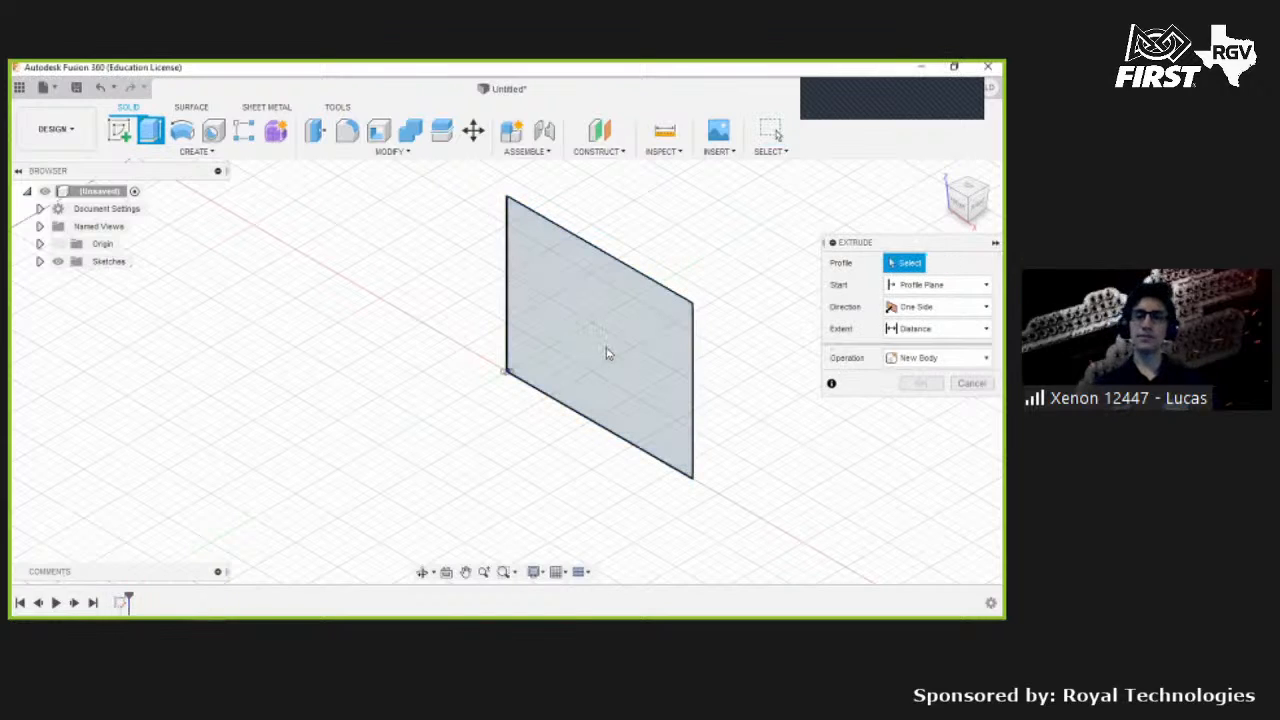
left_click(512, 362)
middle_click_drag(503, 372, 417, 314)
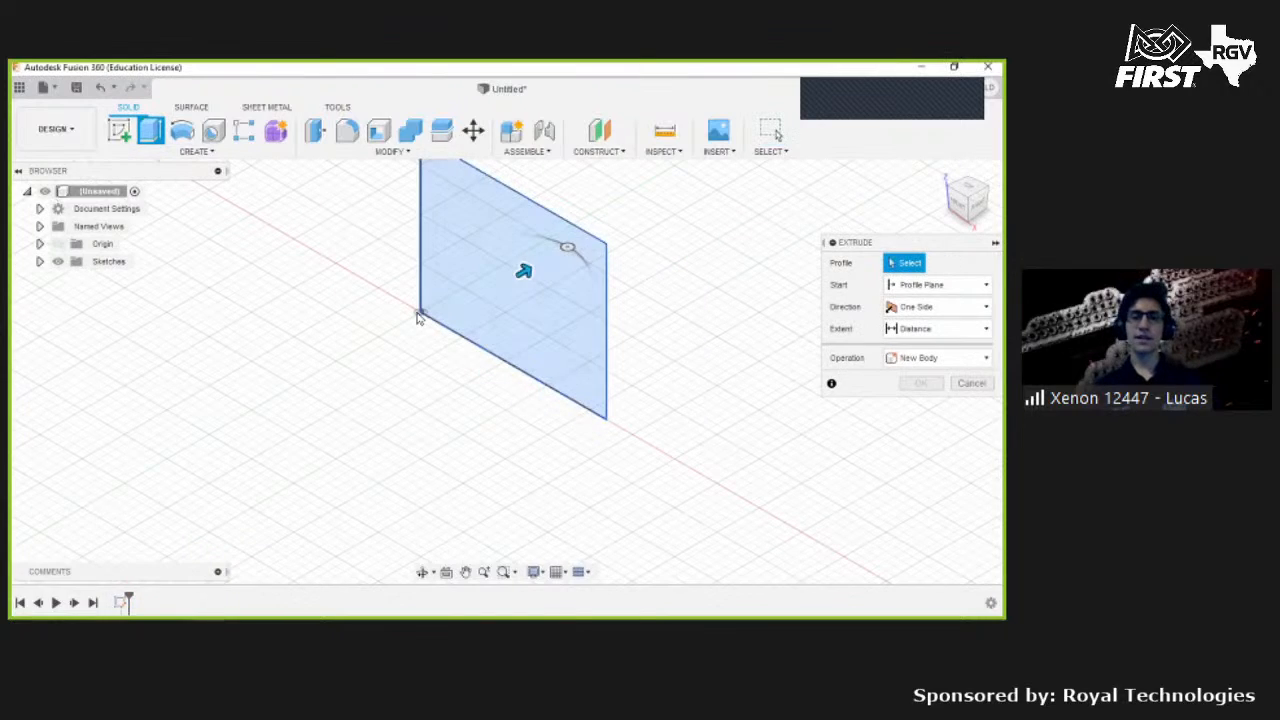
left_click_drag(494, 281, 346, 354)
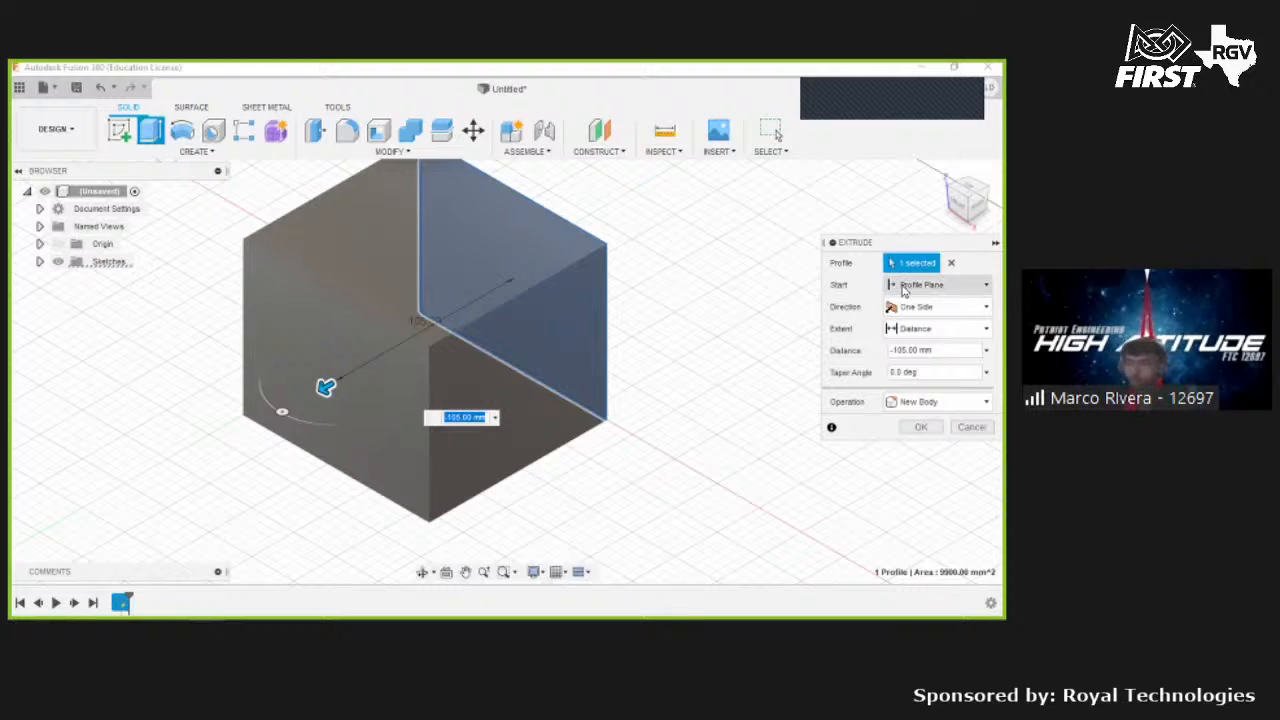
- Set the extrusion start to Offset Plane with an offset of 10 mm
left_click(947, 287)
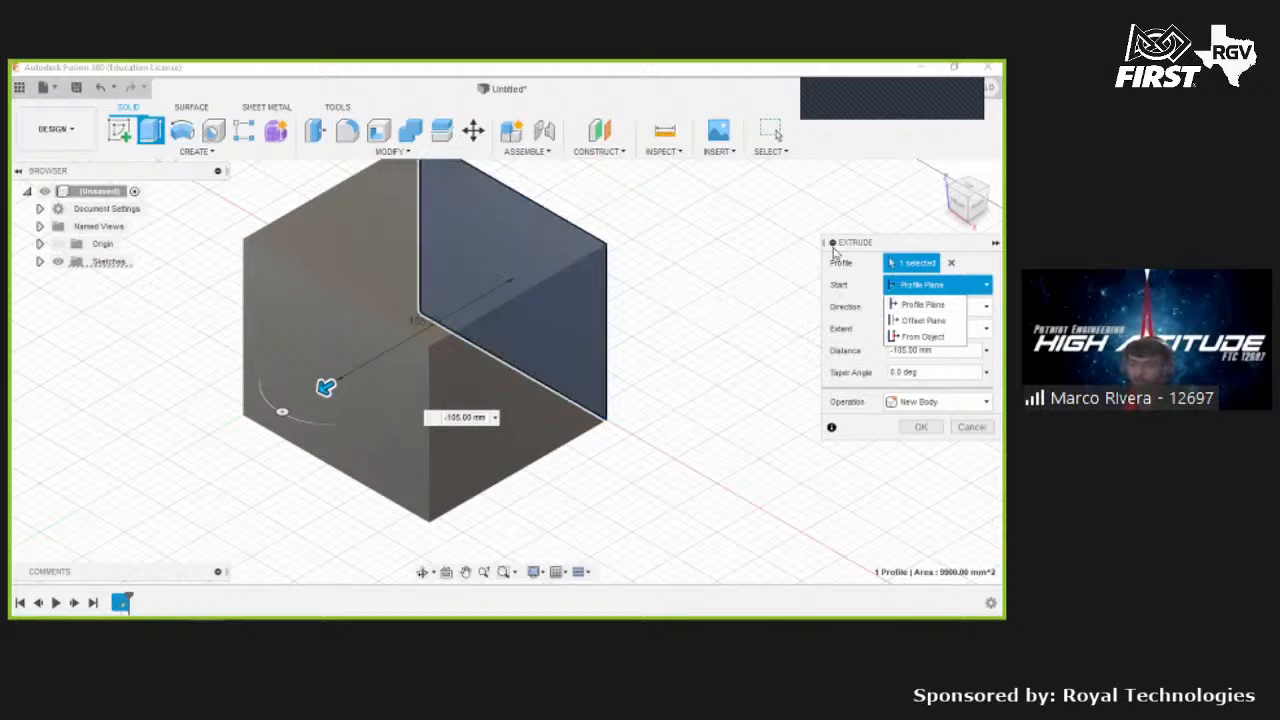
left_click(841, 287)
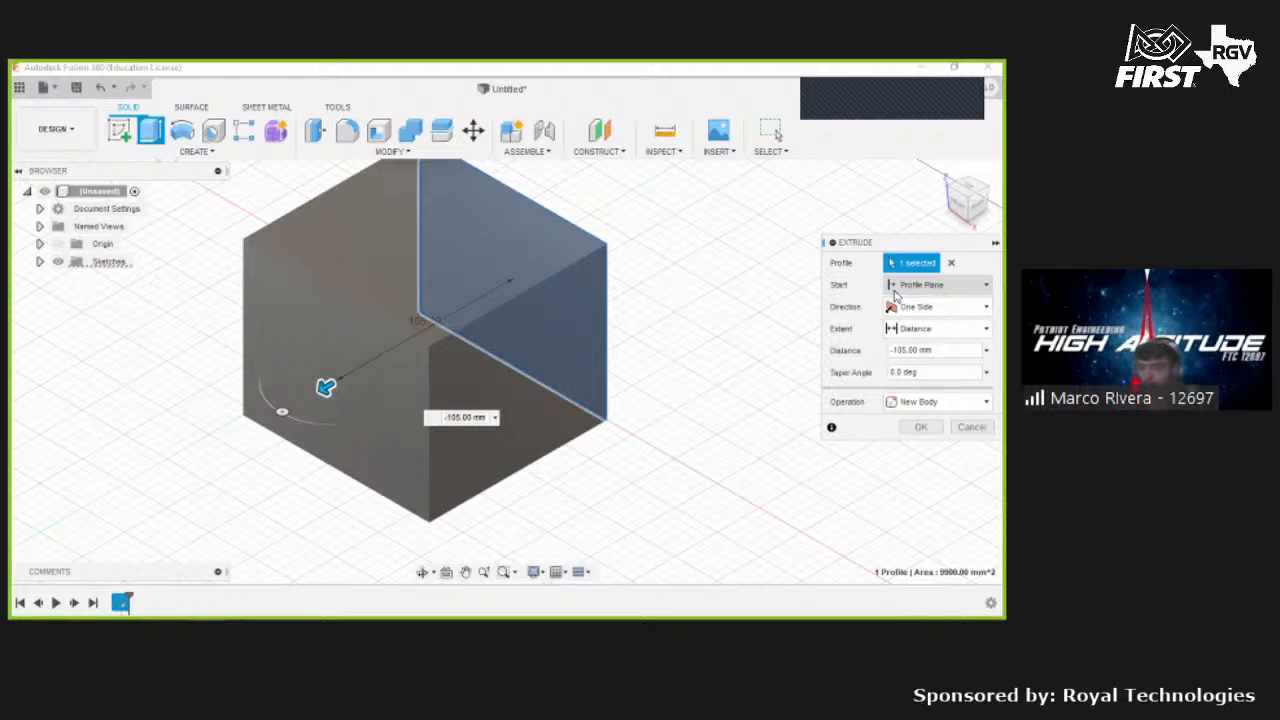
left_click(895, 292)
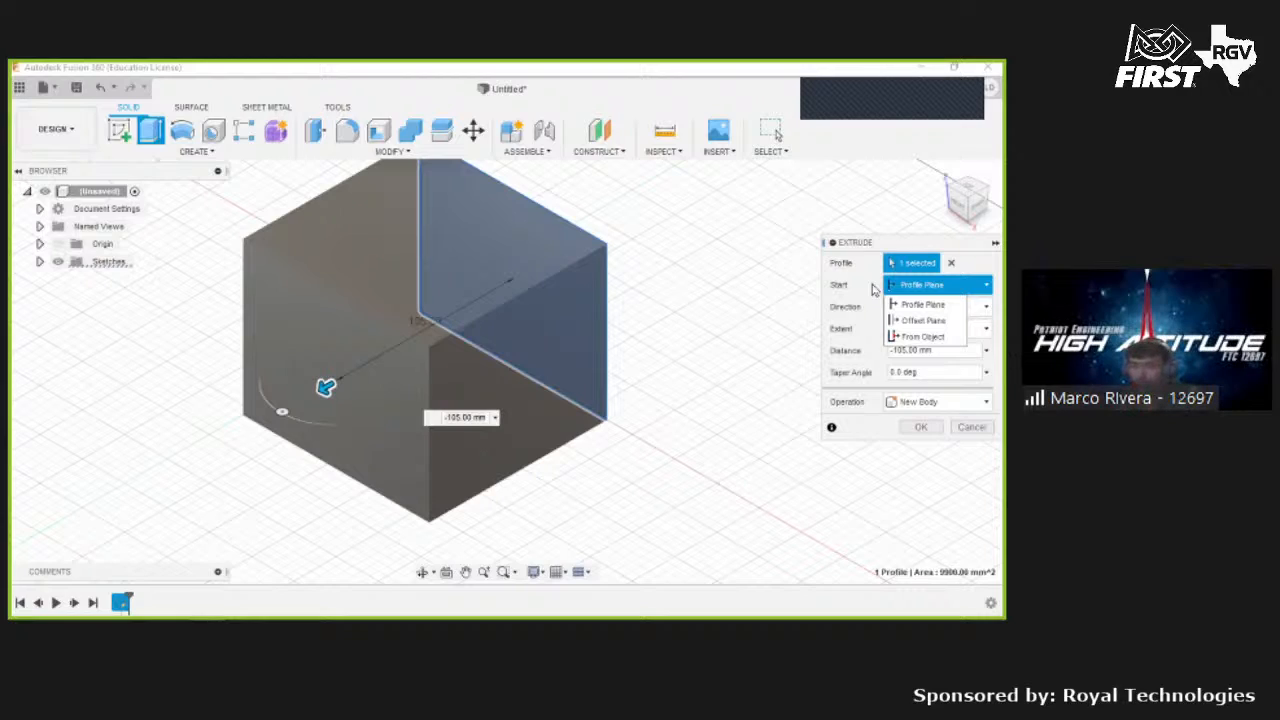
left_click(912, 320)
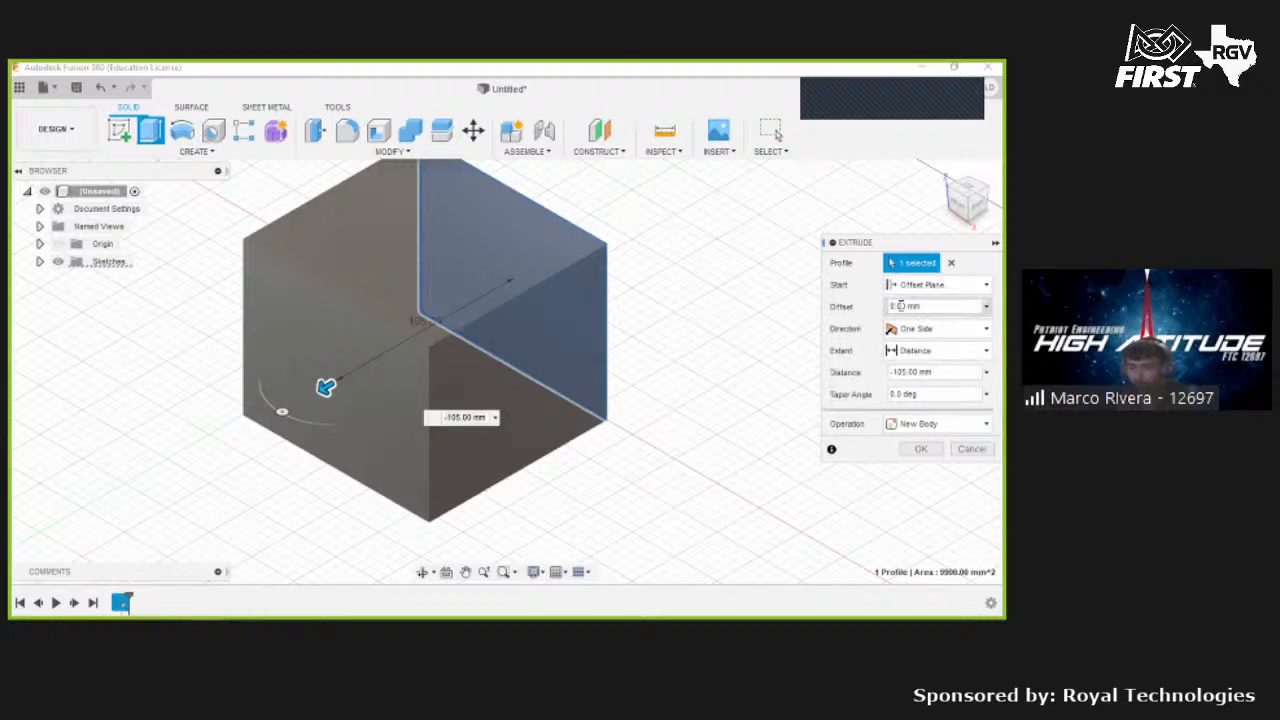
left_click(904, 306)
type("10")
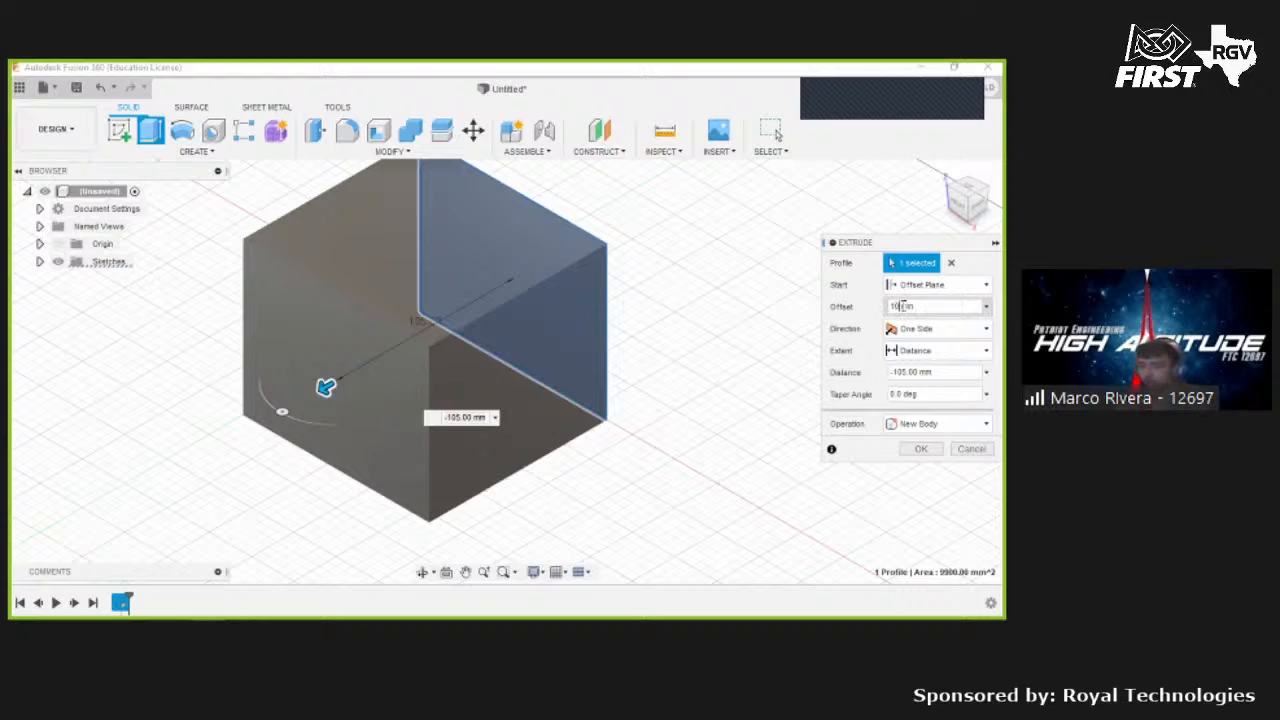
key("BackSpace")
key("BackSpace")
type("5")
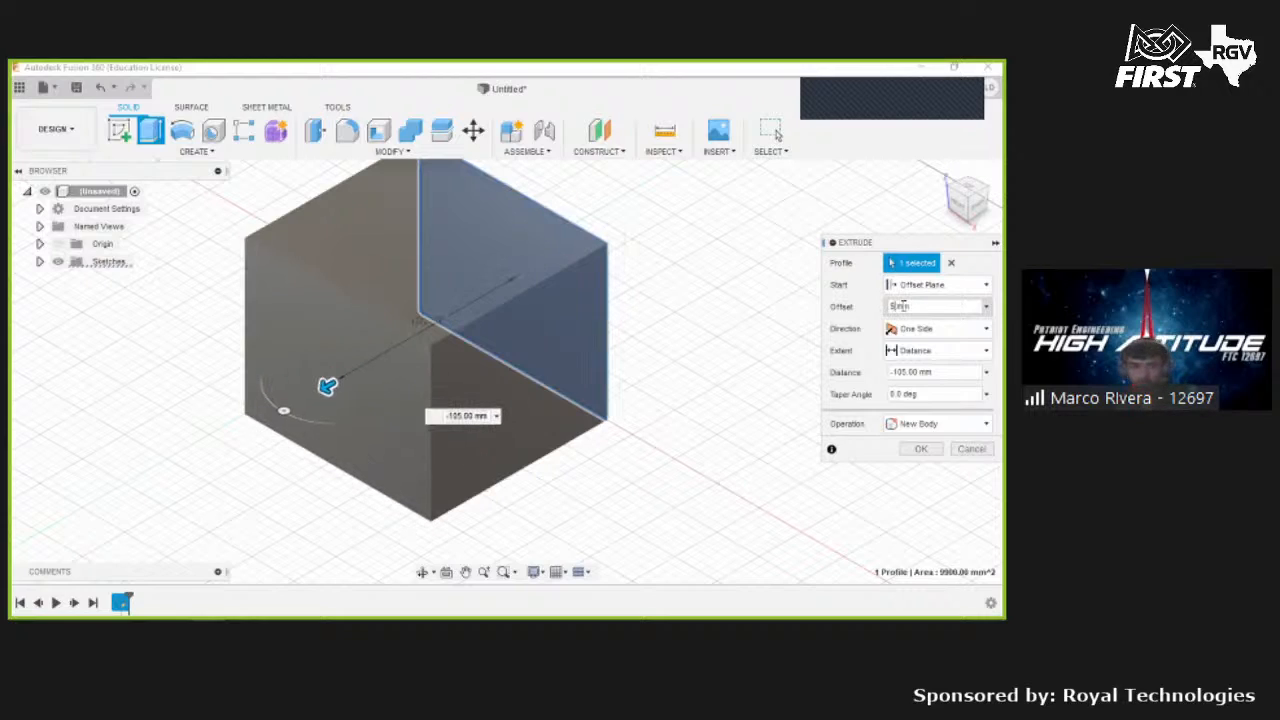
type("0")
key("BackSpace")
key("BackSpace")
type("20")
key("BackSpace")
key("BackSpace")
type("10")
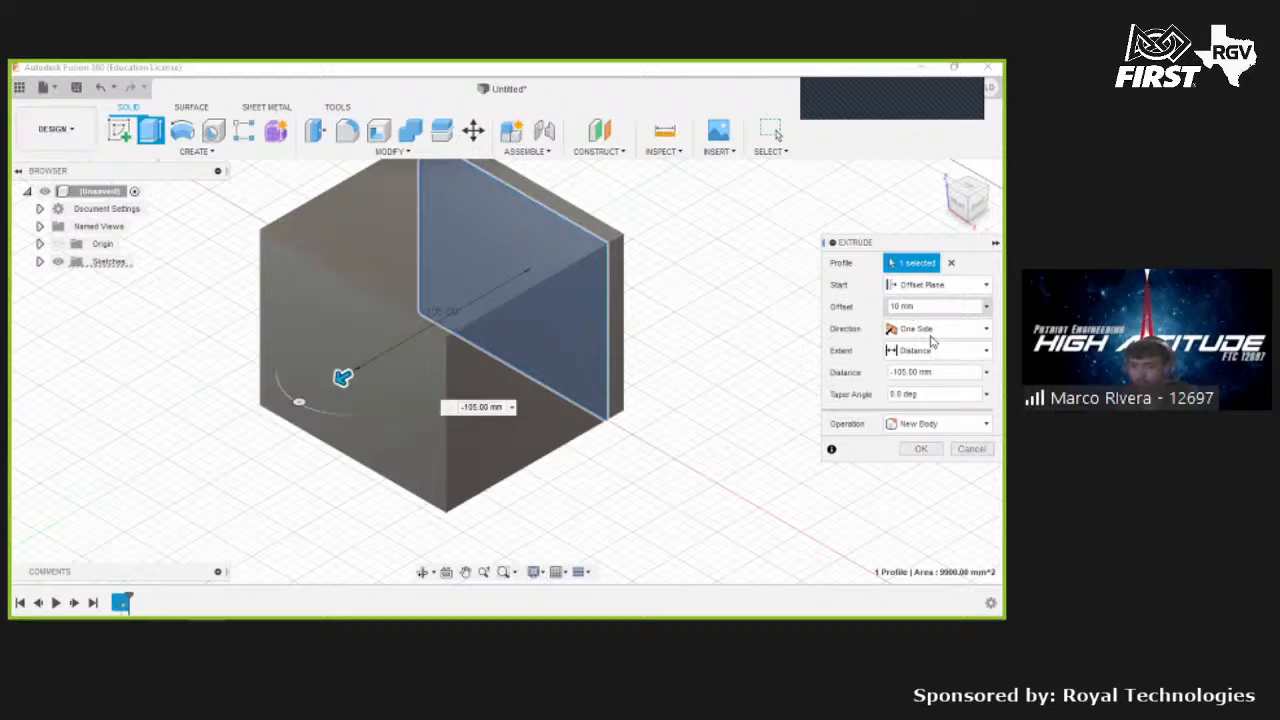
- Switch the extrusion start back to Profile Plane
left_click(935, 285)
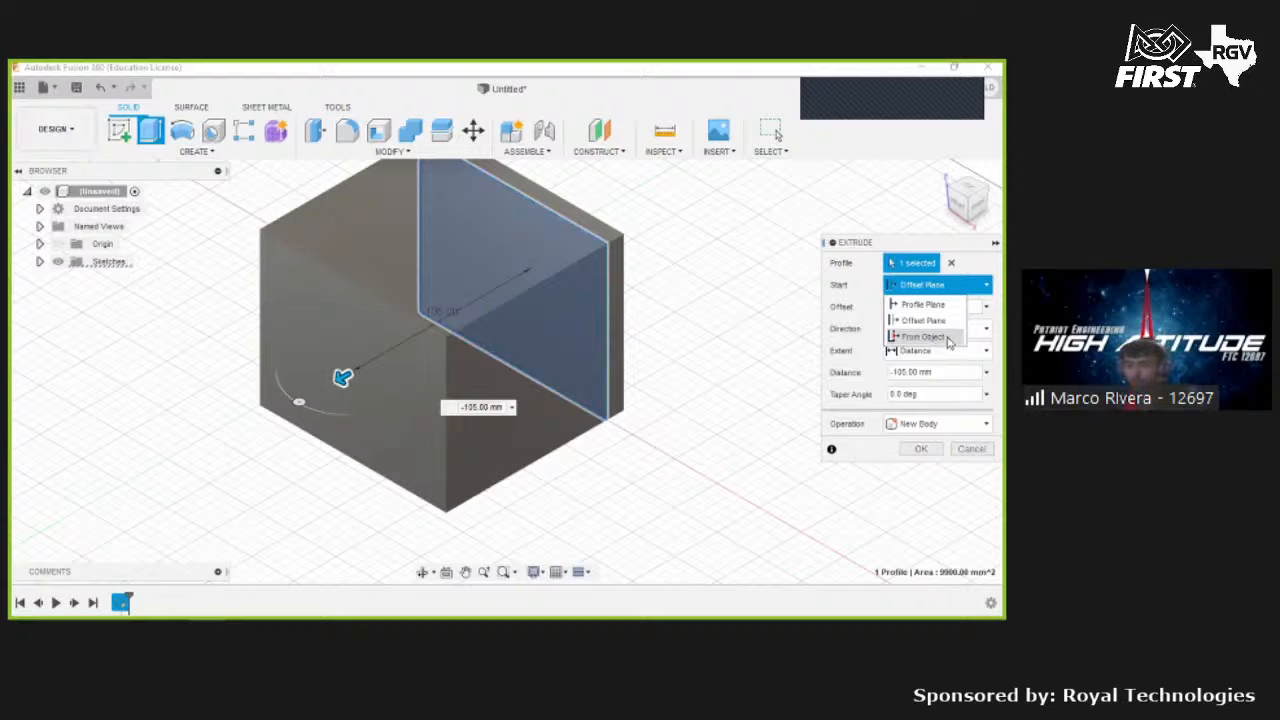
left_click(818, 290)
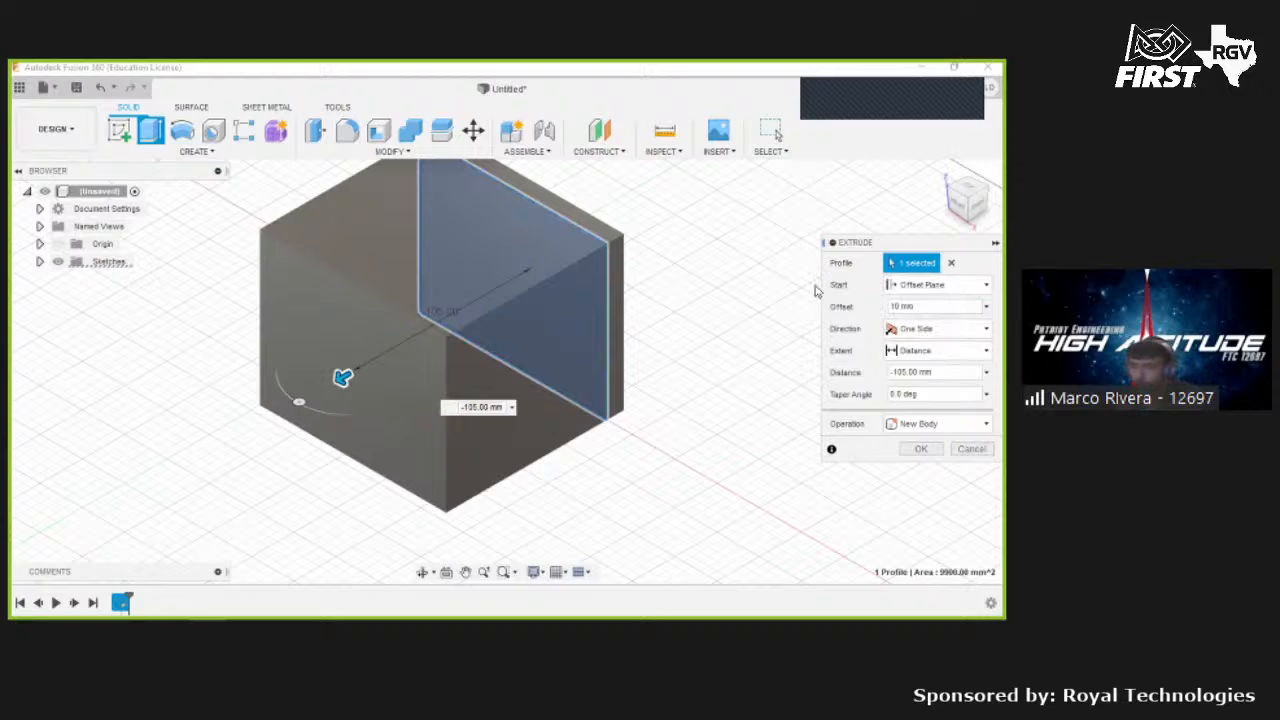
left_click(907, 292)
left_click(907, 306)
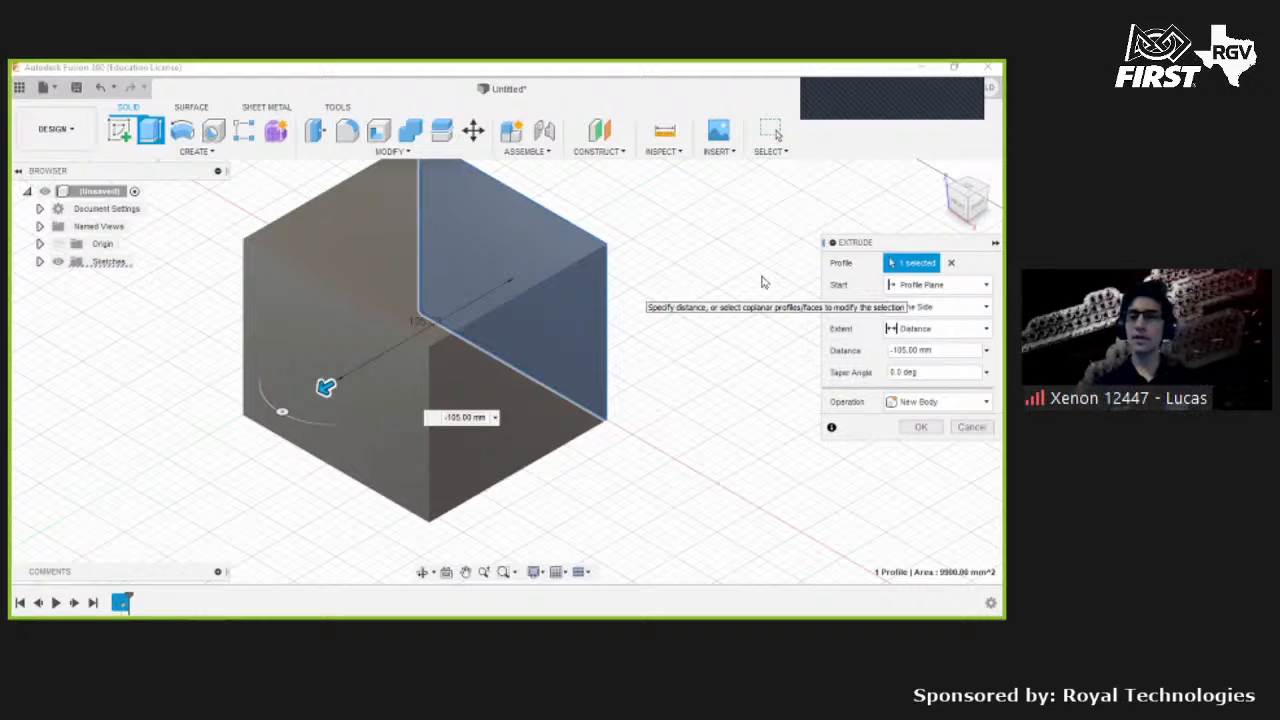
- Set the extrusion direction to Two Sides and drag the first side to about 145 mm
left_click(940, 309)
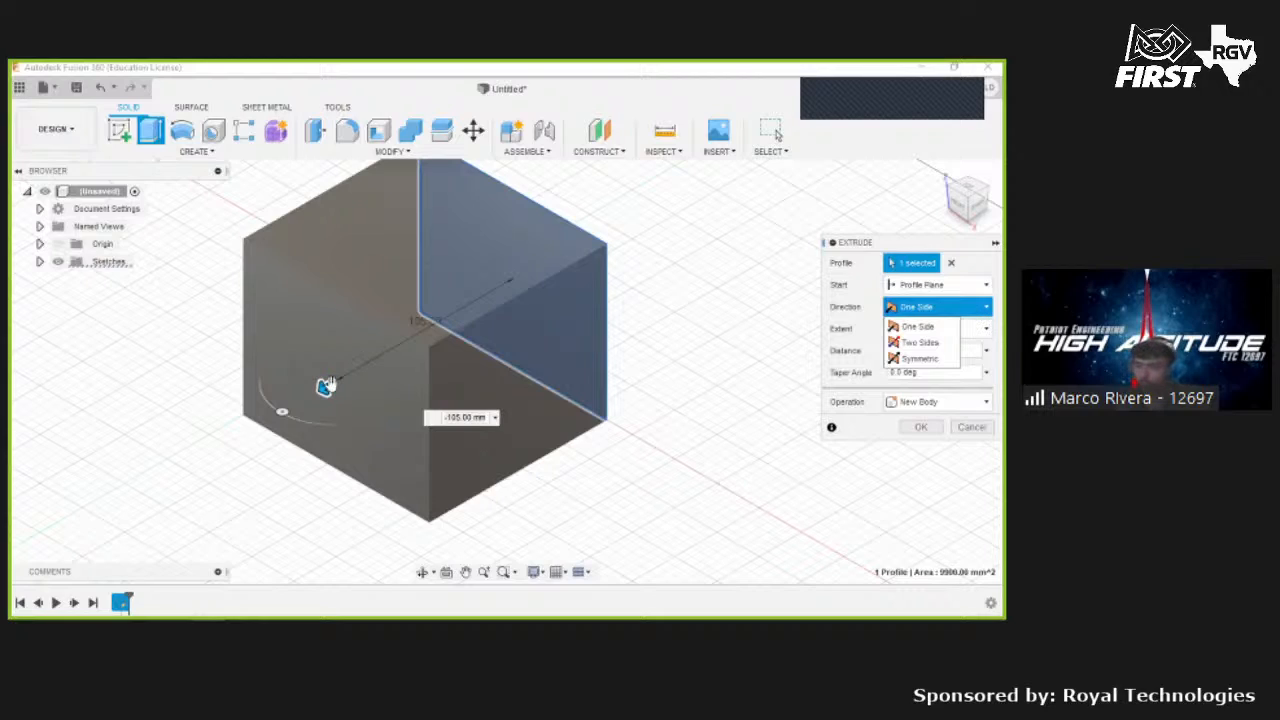
left_click(917, 327)
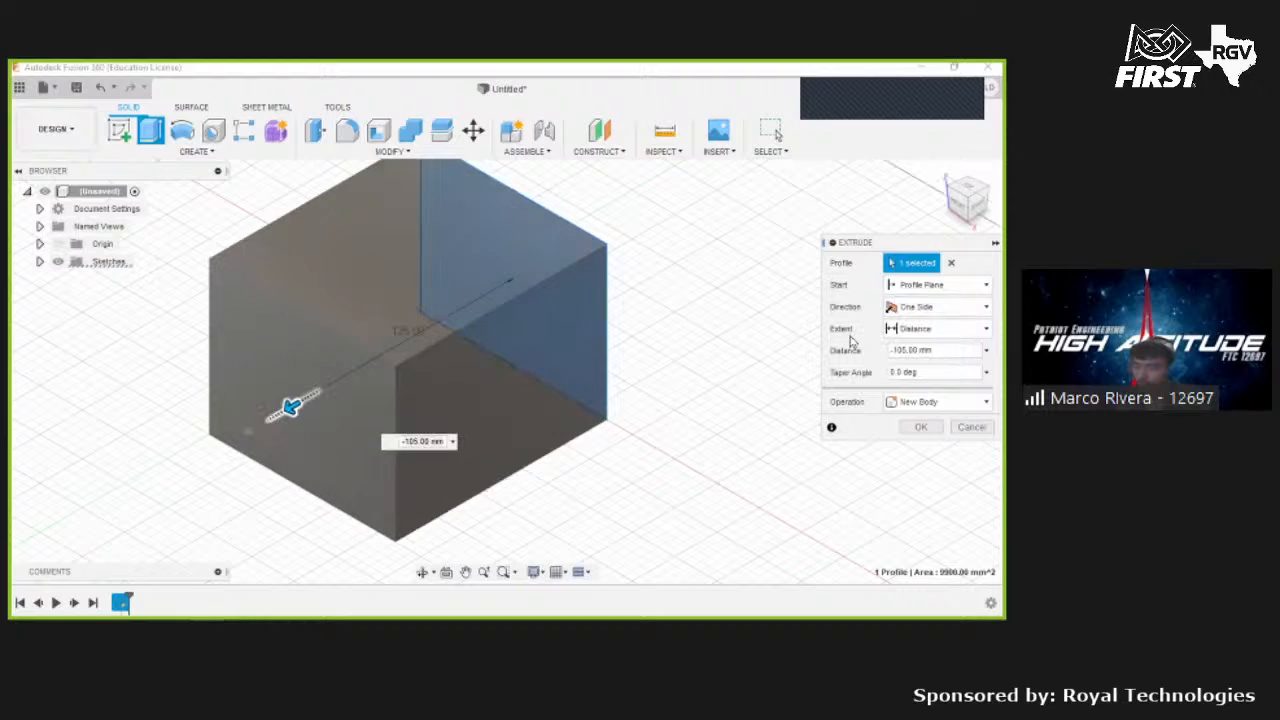
left_click(937, 306)
left_click(917, 325)
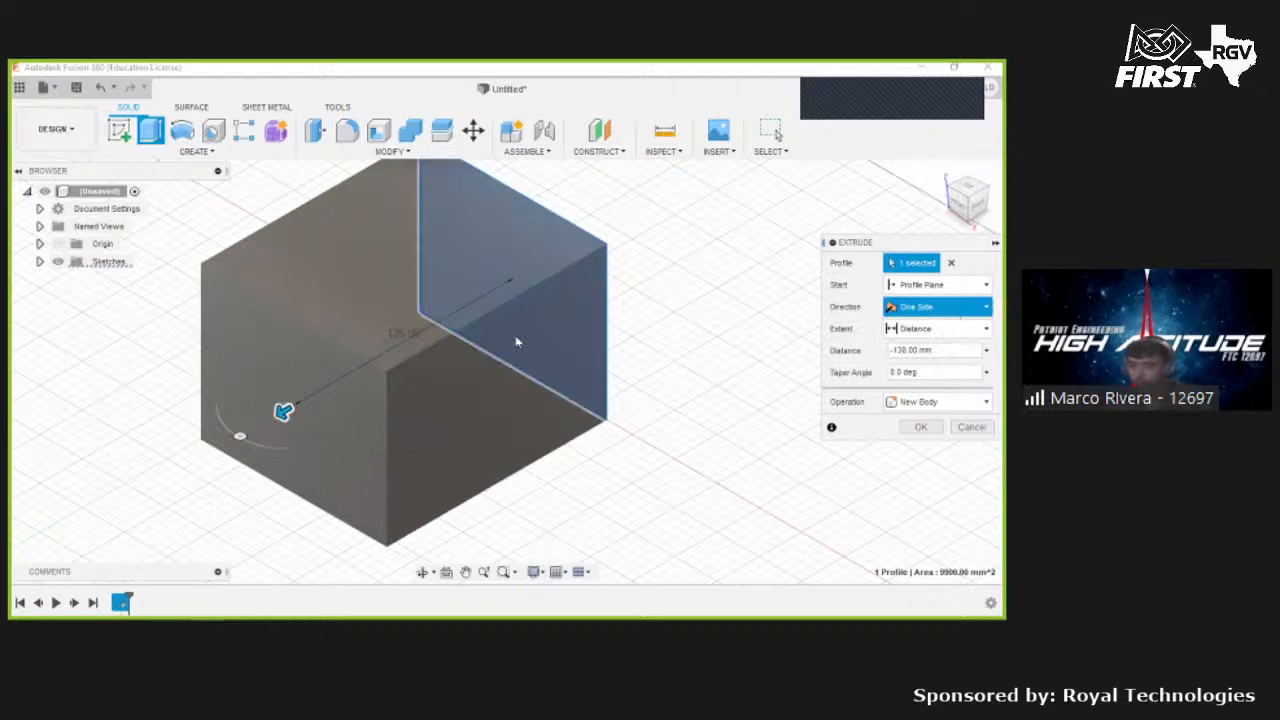
left_click_drag(281, 411, 398, 420)
- Drag the second side of the two-sided extrusion to a distance of about 150 mm
scroll(465, 360, "down", 3)
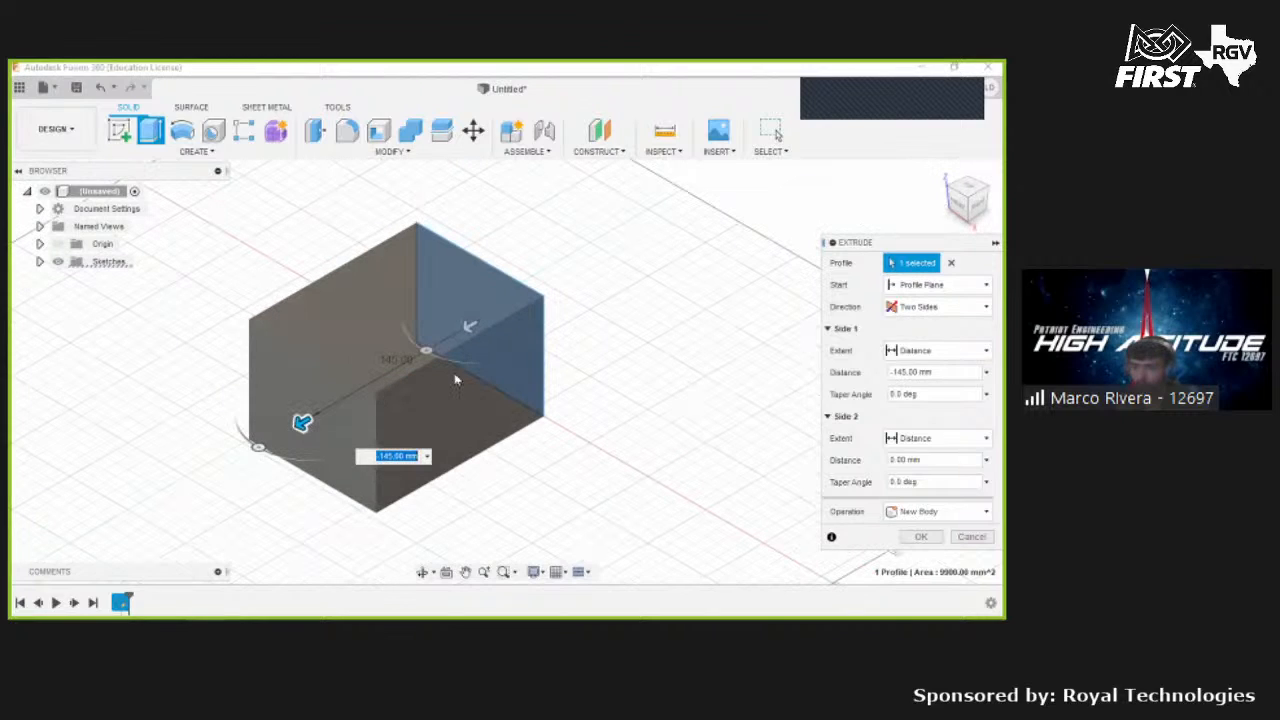
scroll(455, 365, "down", 1)
left_click_drag(455, 363, 601, 331)
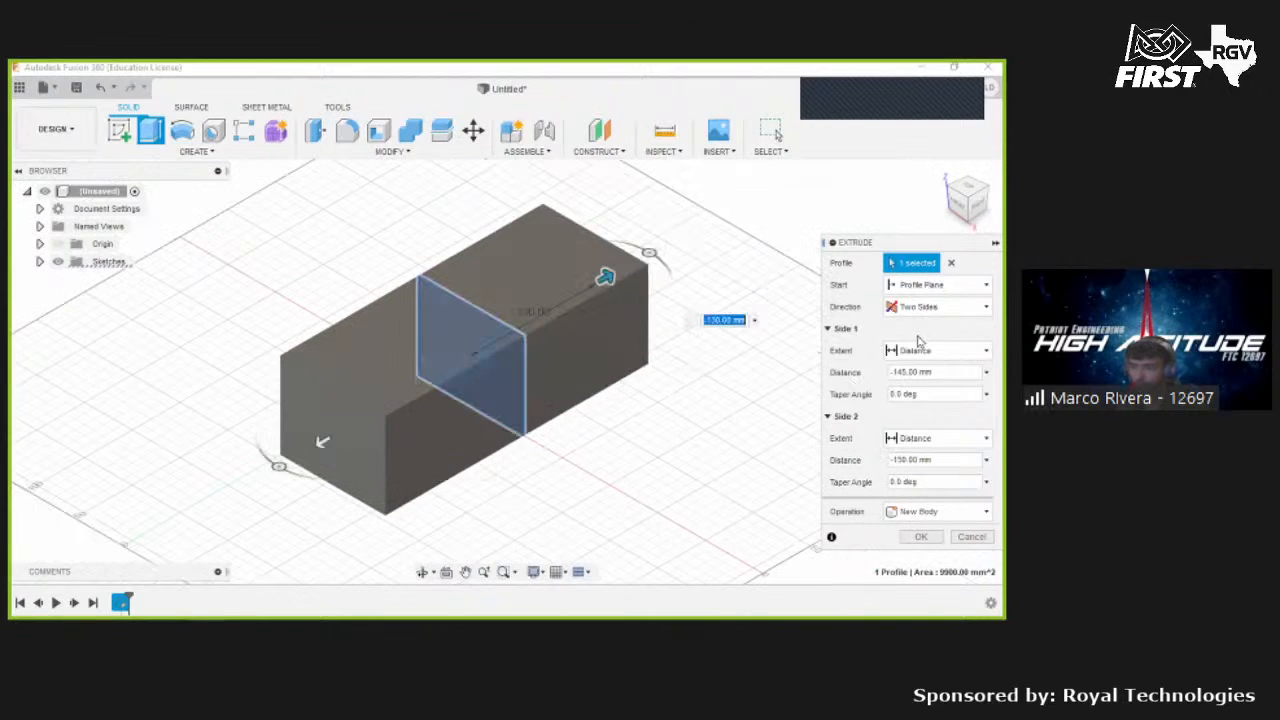
- Change the extrusion direction to Symmetric and drag the distance to about 190 mm
left_click(931, 307)
left_click(921, 360)
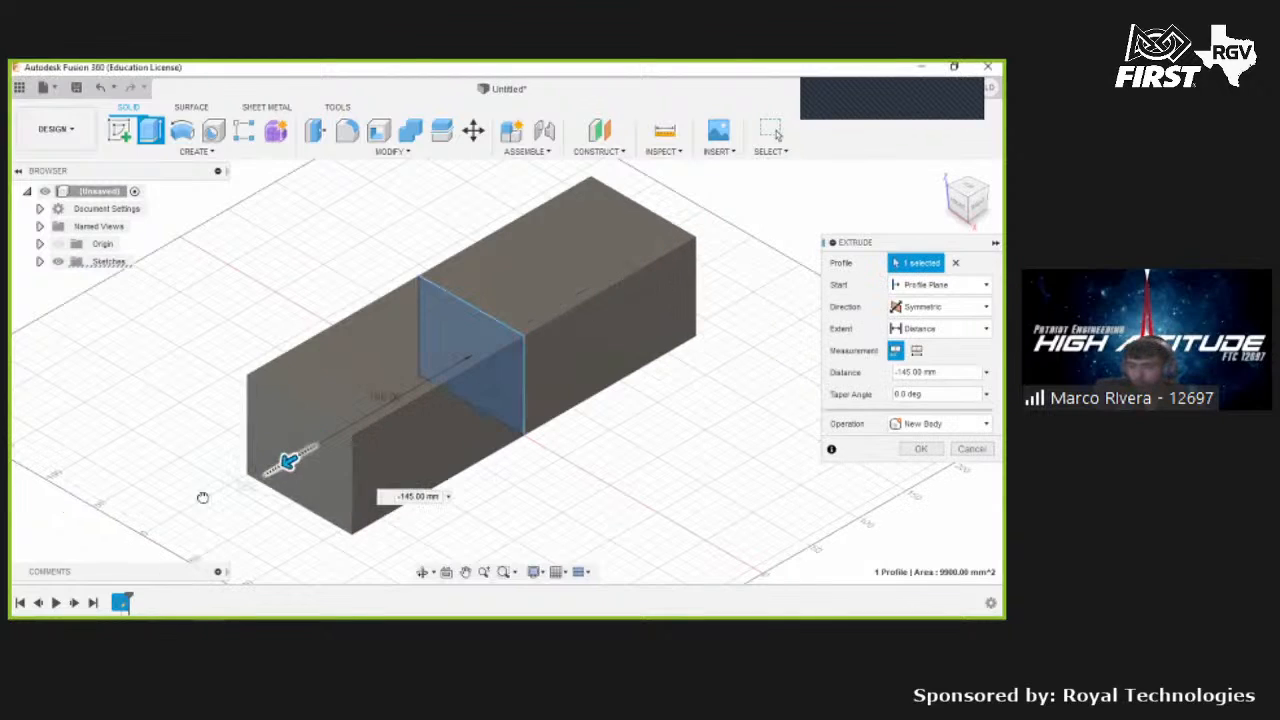
left_click_drag(198, 502, 305, 440)
left_click_drag(385, 412, 303, 448)
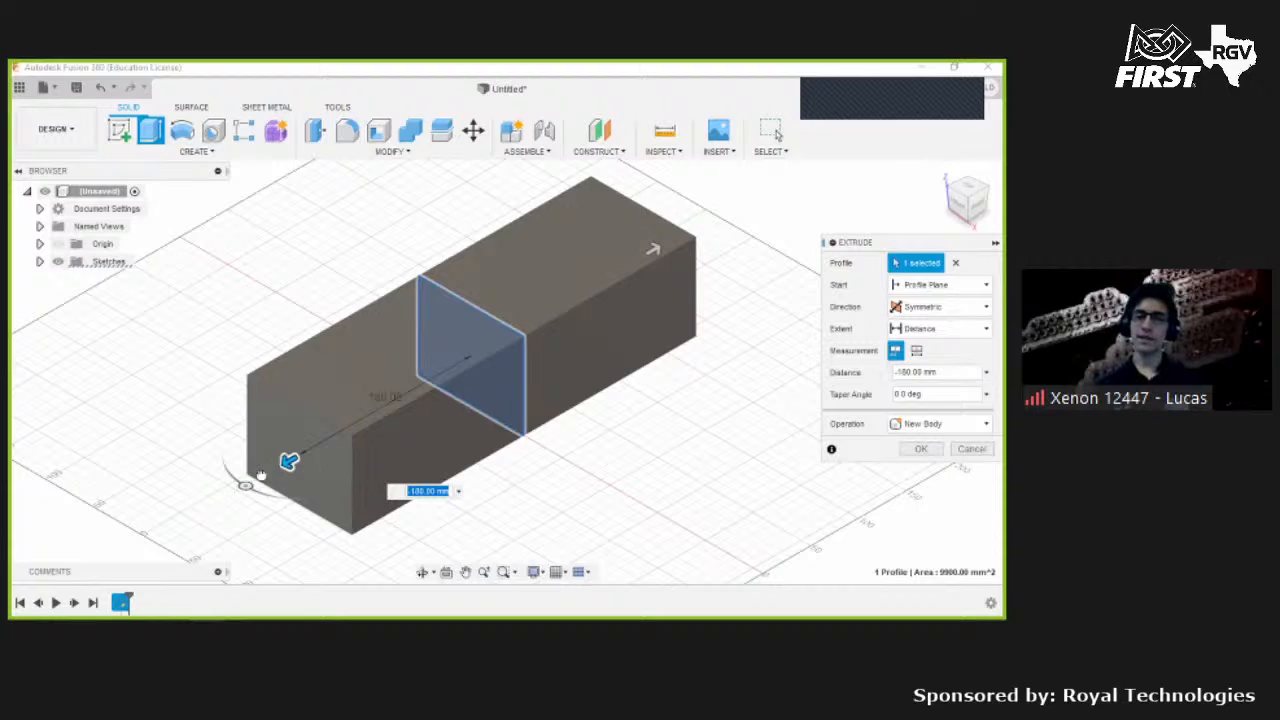
left_click_drag(288, 461, 240, 488)
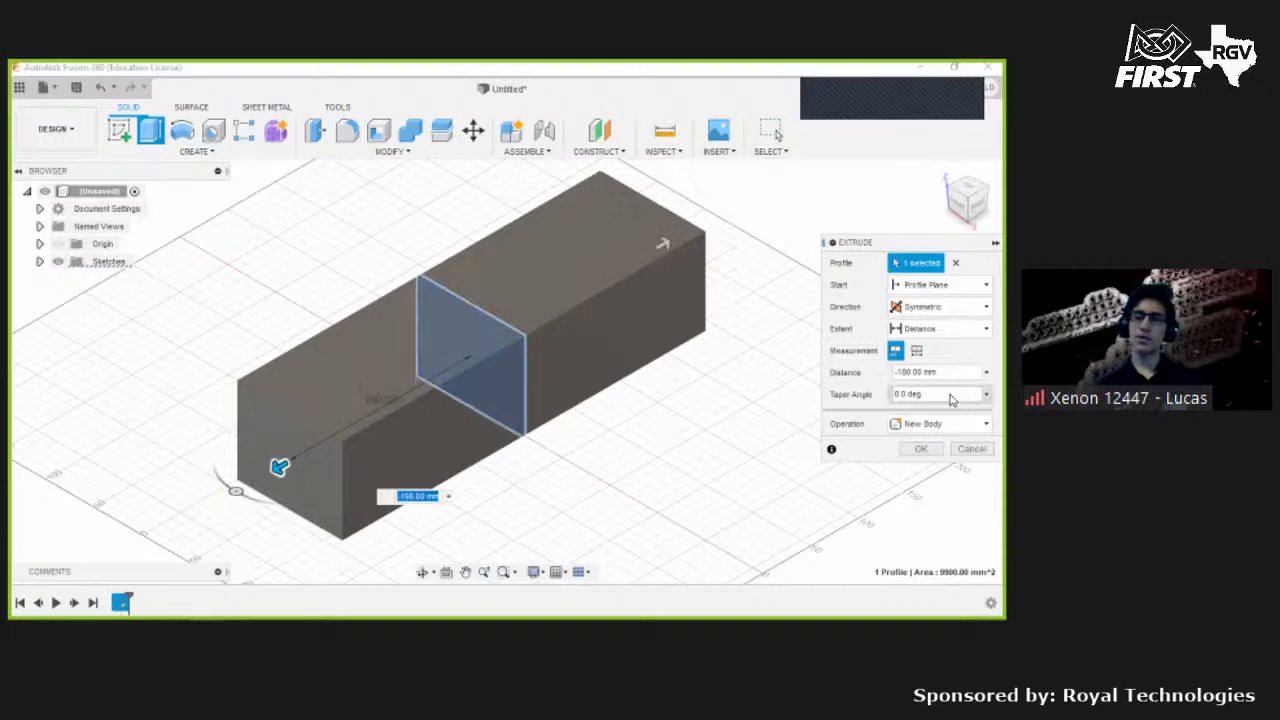
- Set the extrusion's taper angle to 10 deg
left_click(987, 396)
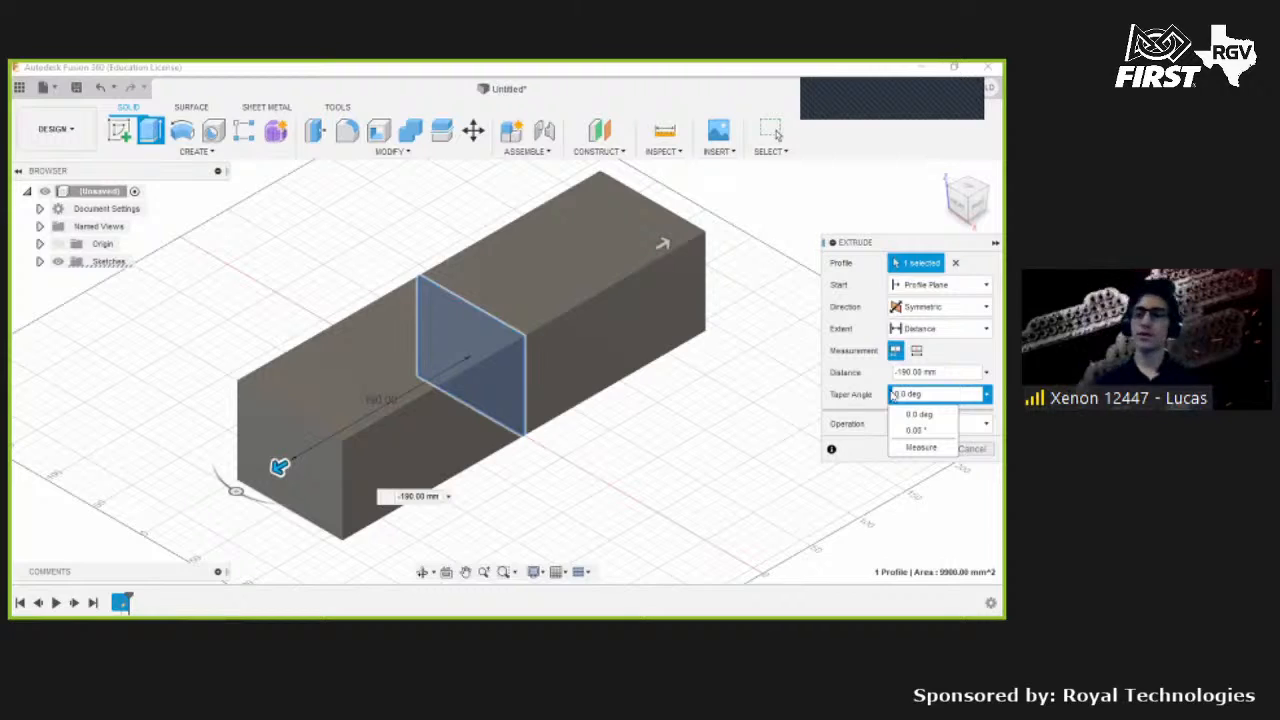
left_click(853, 398)
type("1")
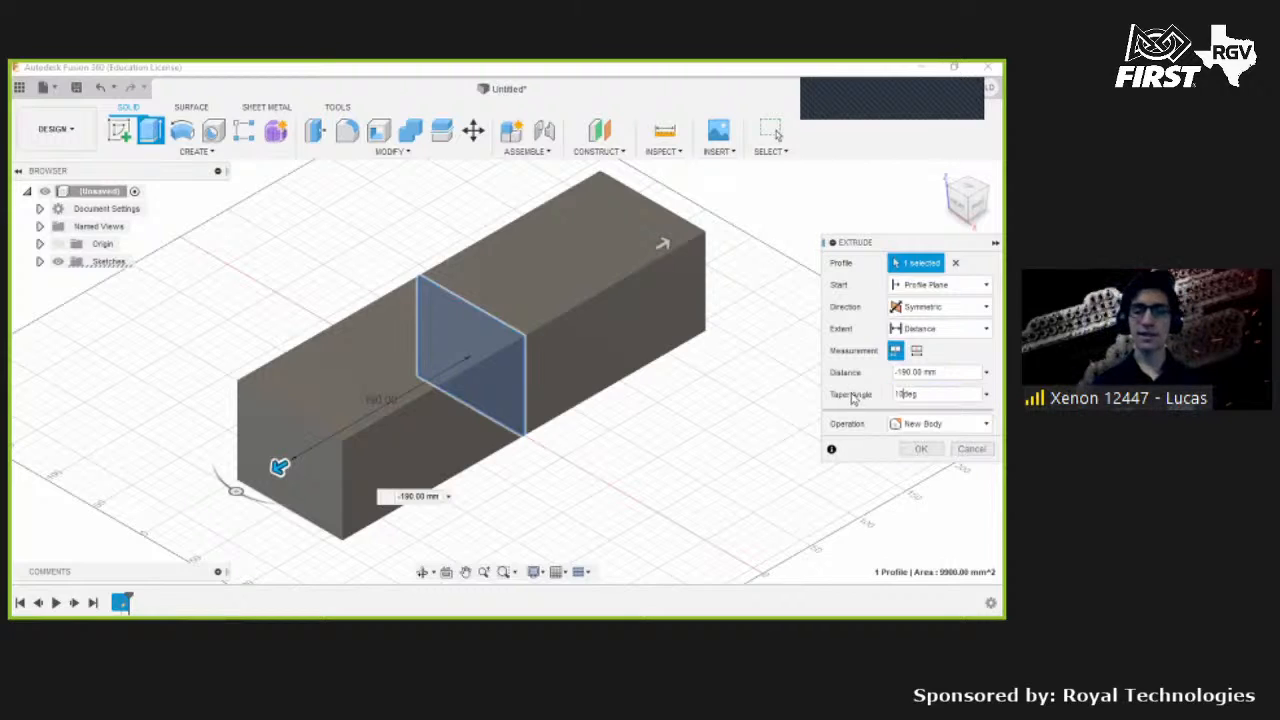
type("0")
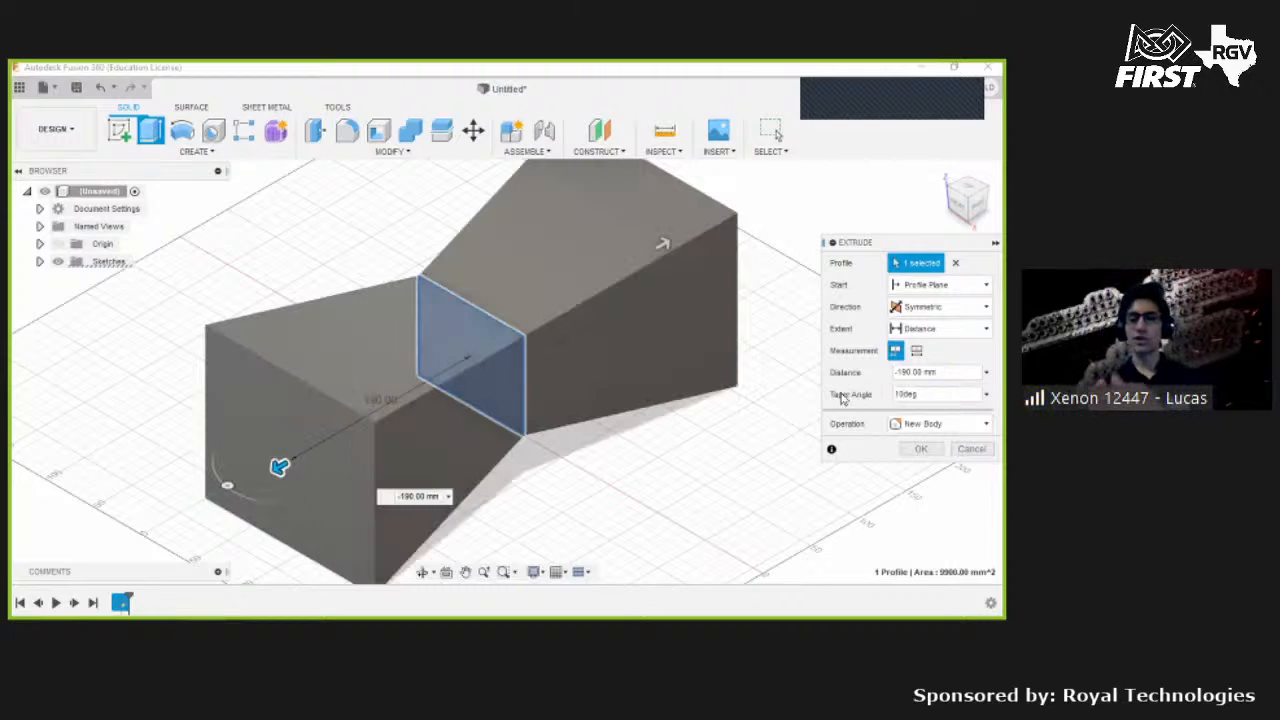
- Check the tapered shape from the side view and set the taper angle back to 0
left_click(979, 208)
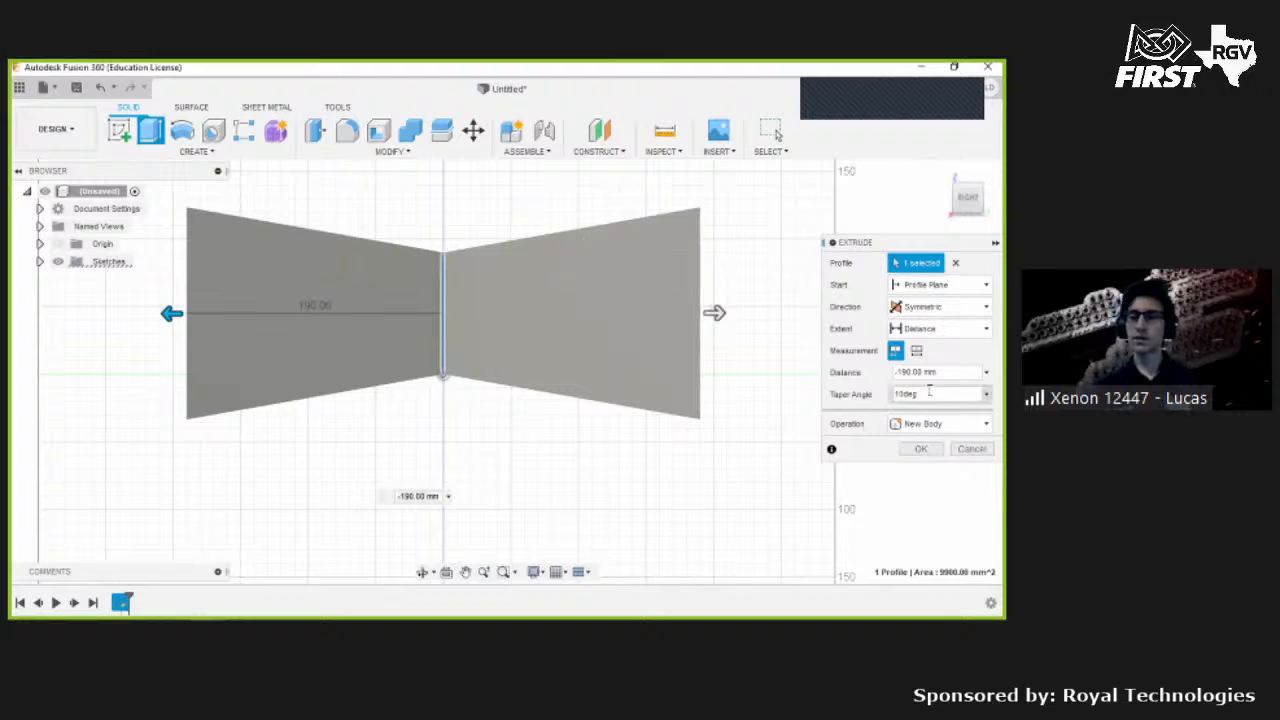
left_click_drag(818, 388, 823, 396)
type("0")
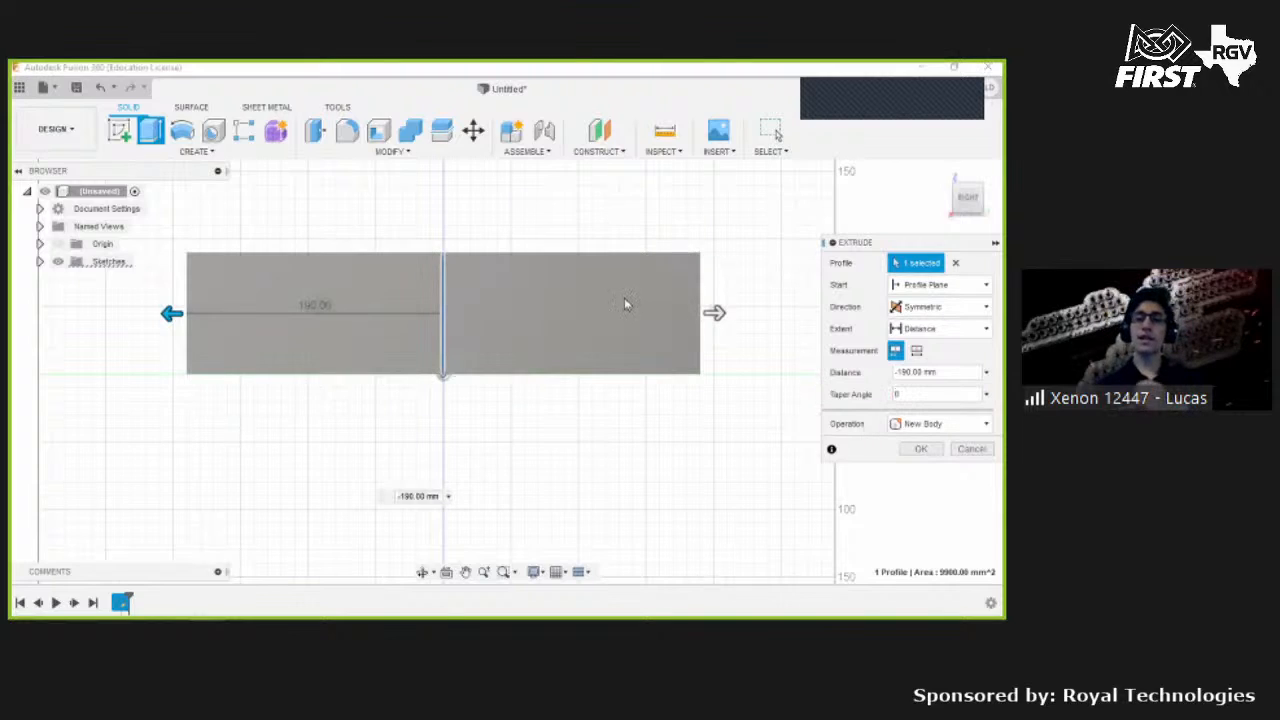
left_click(938, 172)
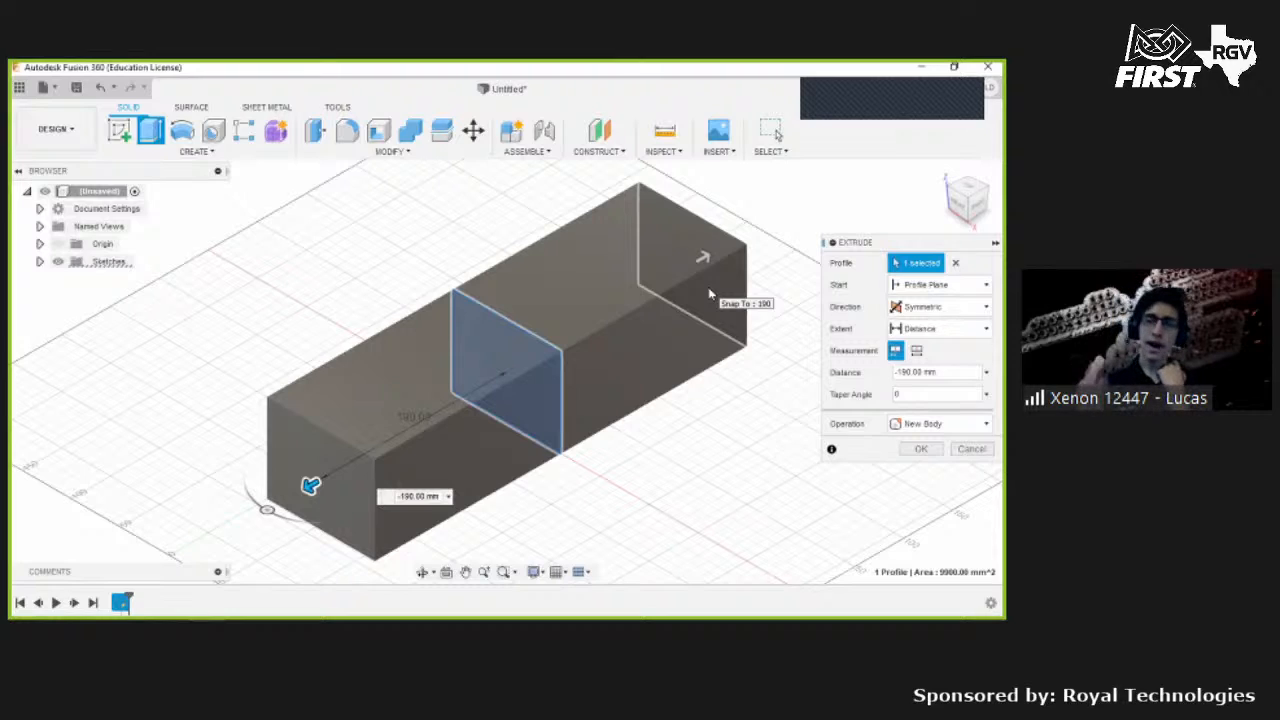
- Review the list of extrusion operation types, then cancel the Extrude
left_click(911, 425)
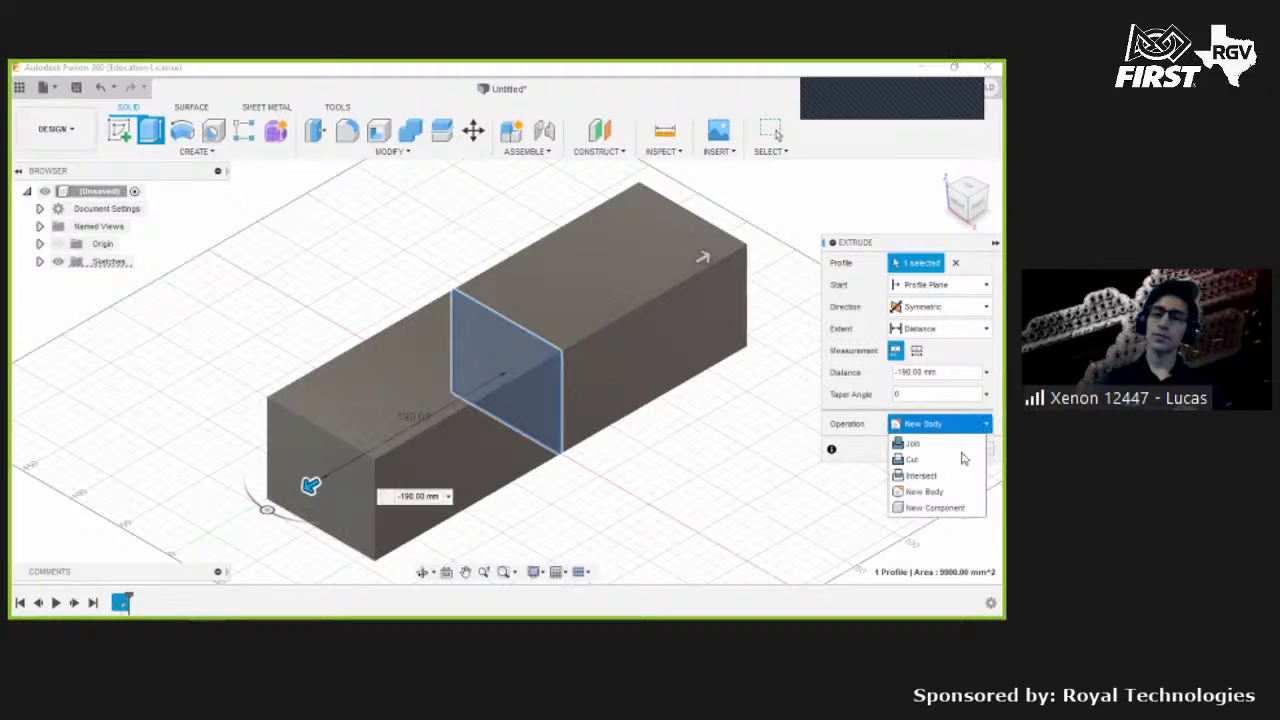
left_click(844, 429)
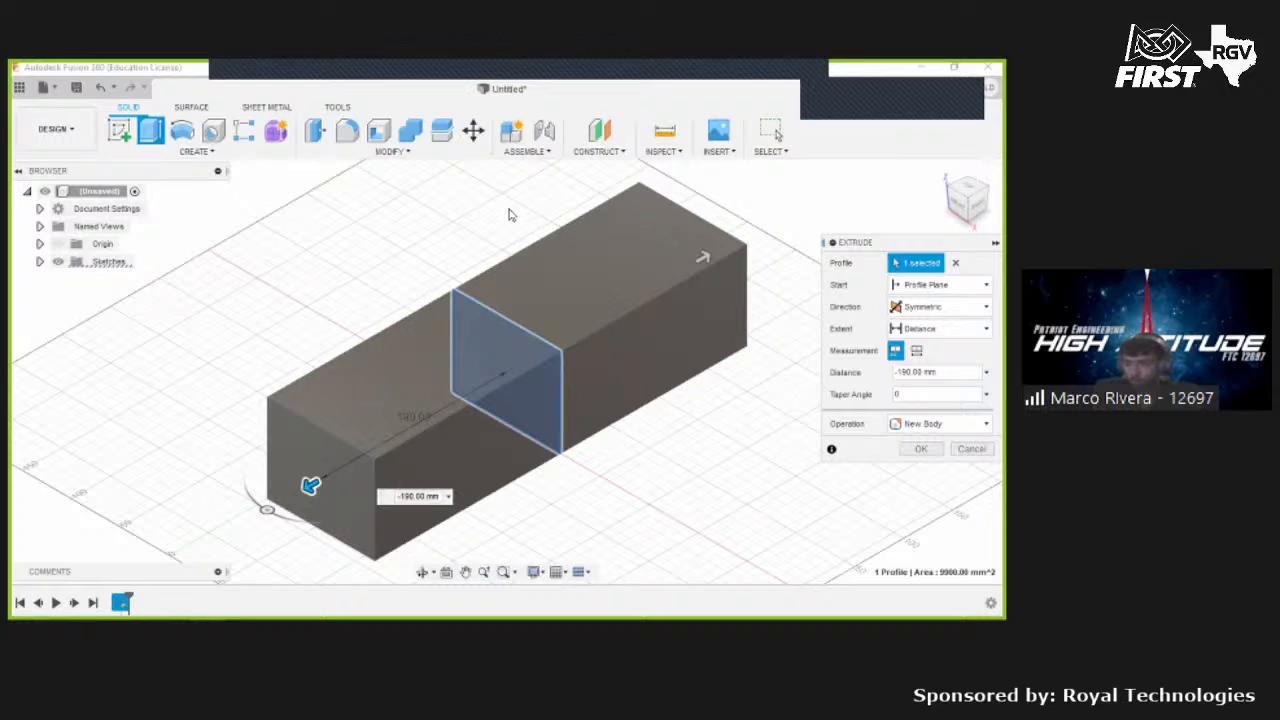
left_click(938, 424)
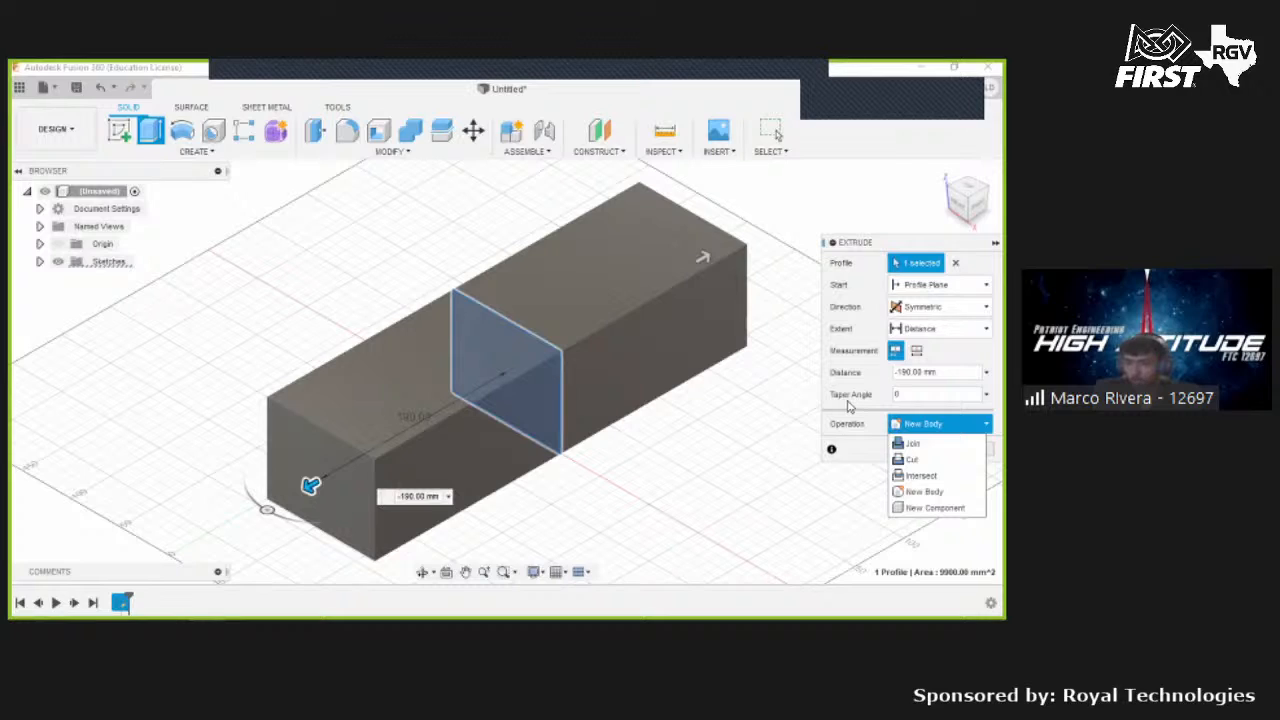
left_click(850, 406)
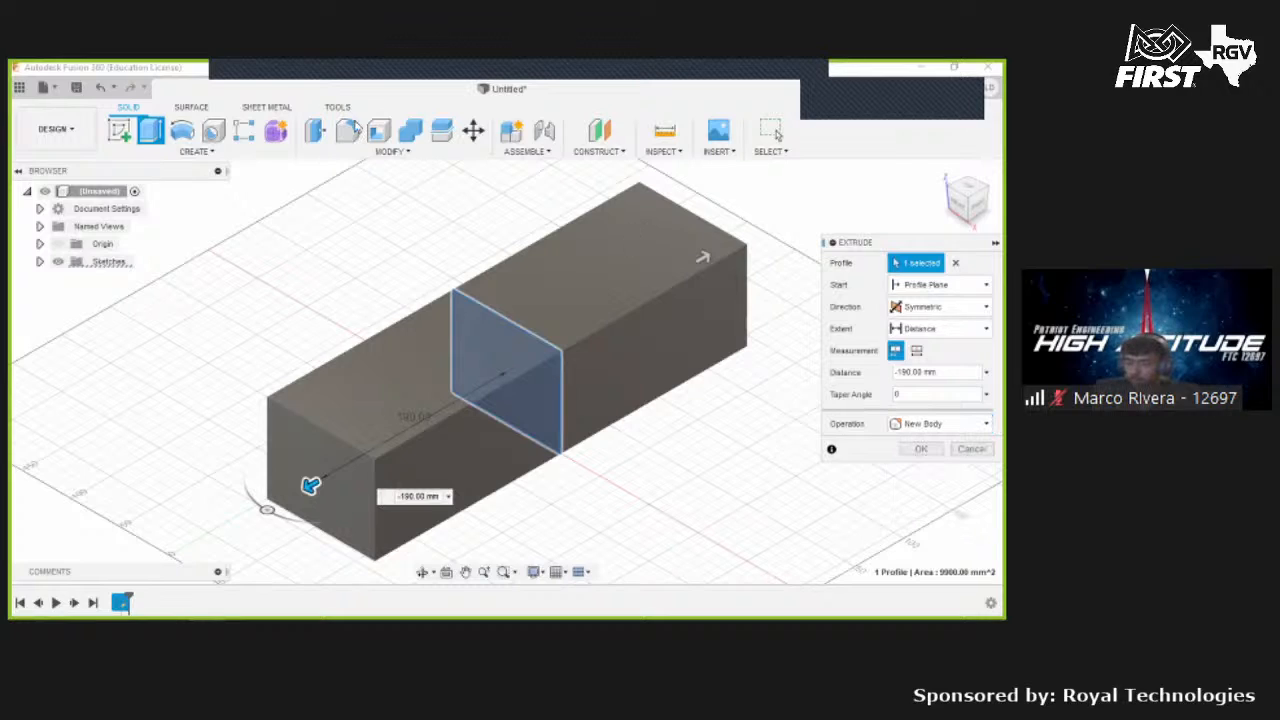
key("Escape")
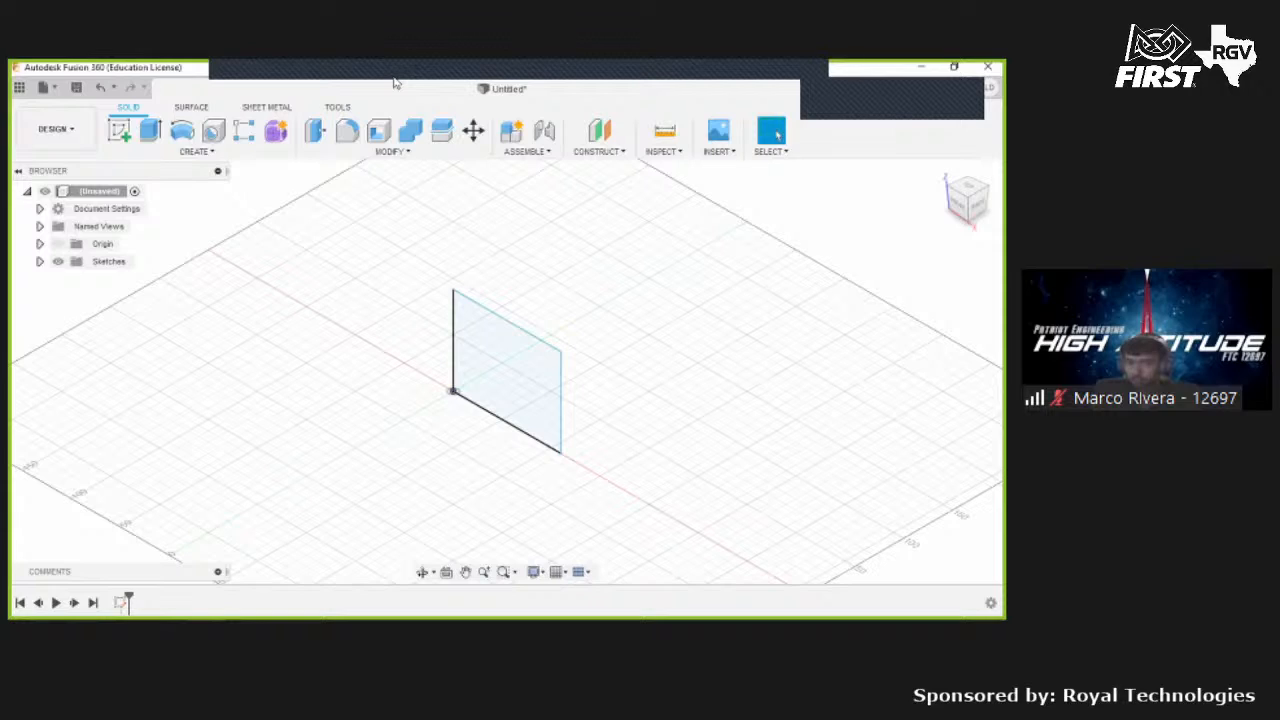
- Start a new Extrude on the rectangle profile and cancel it
key("e")
left_click(494, 366)
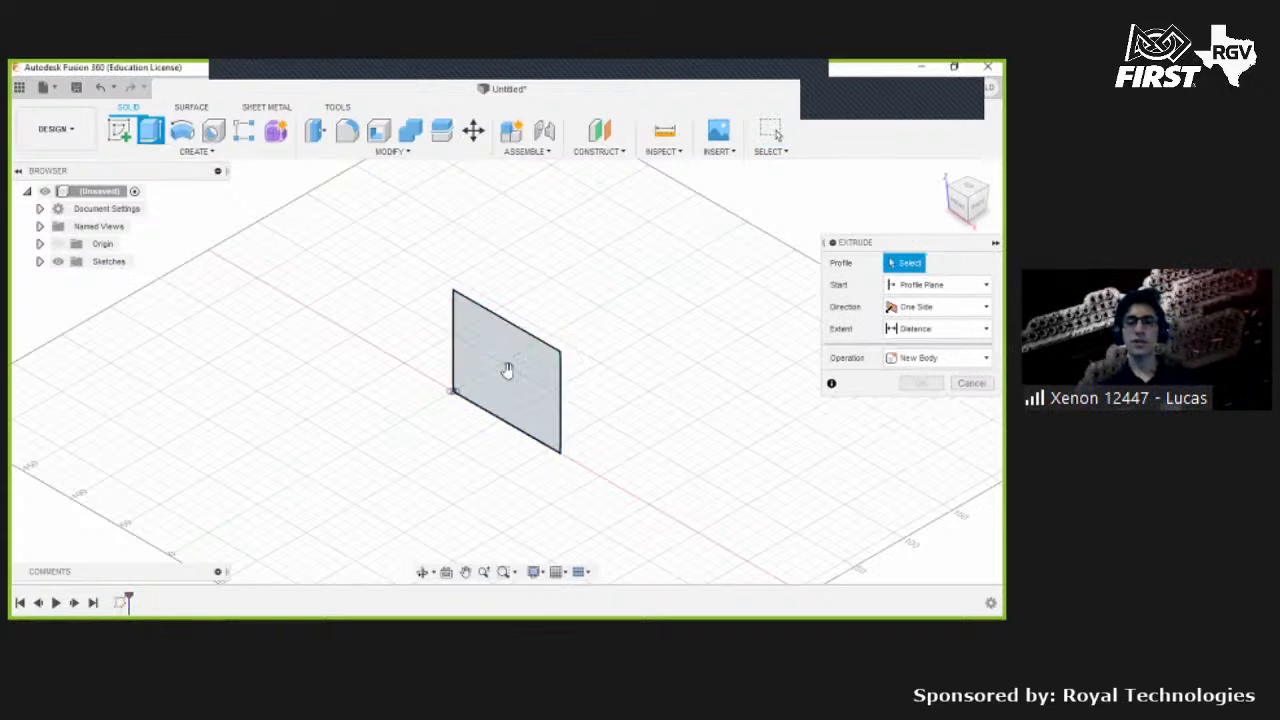
left_click(519, 366)
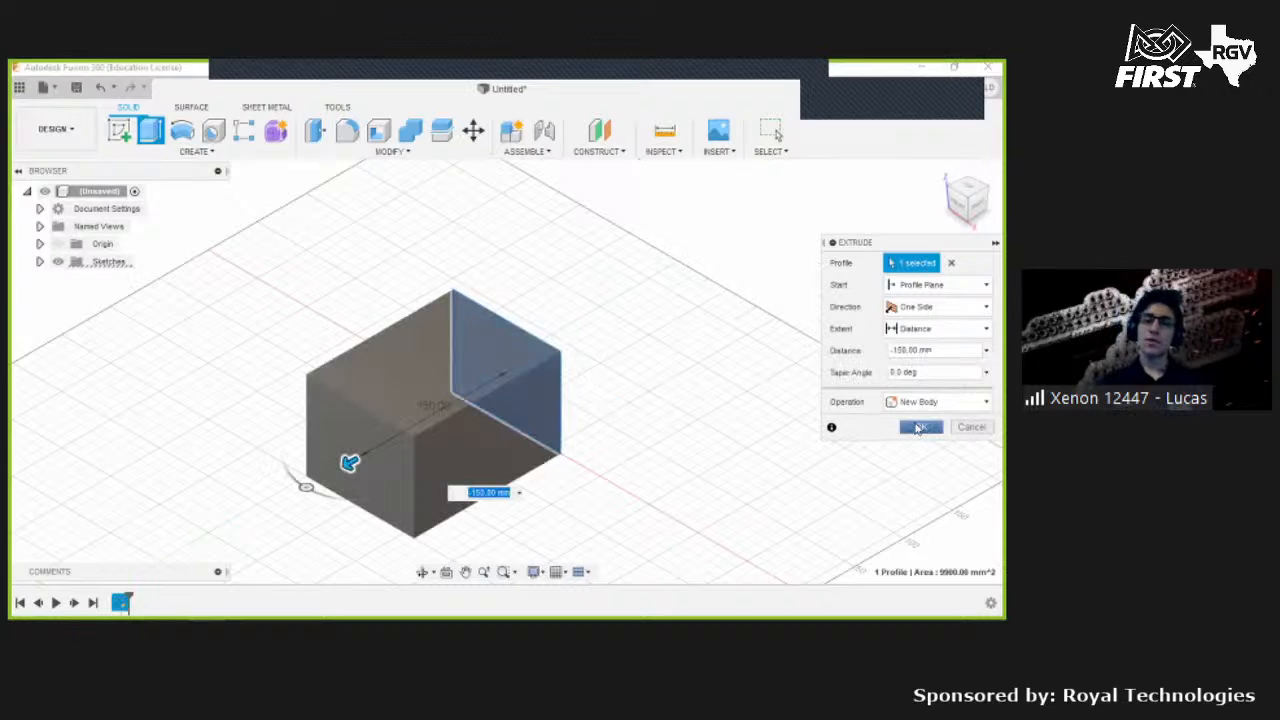
left_click(970, 427)
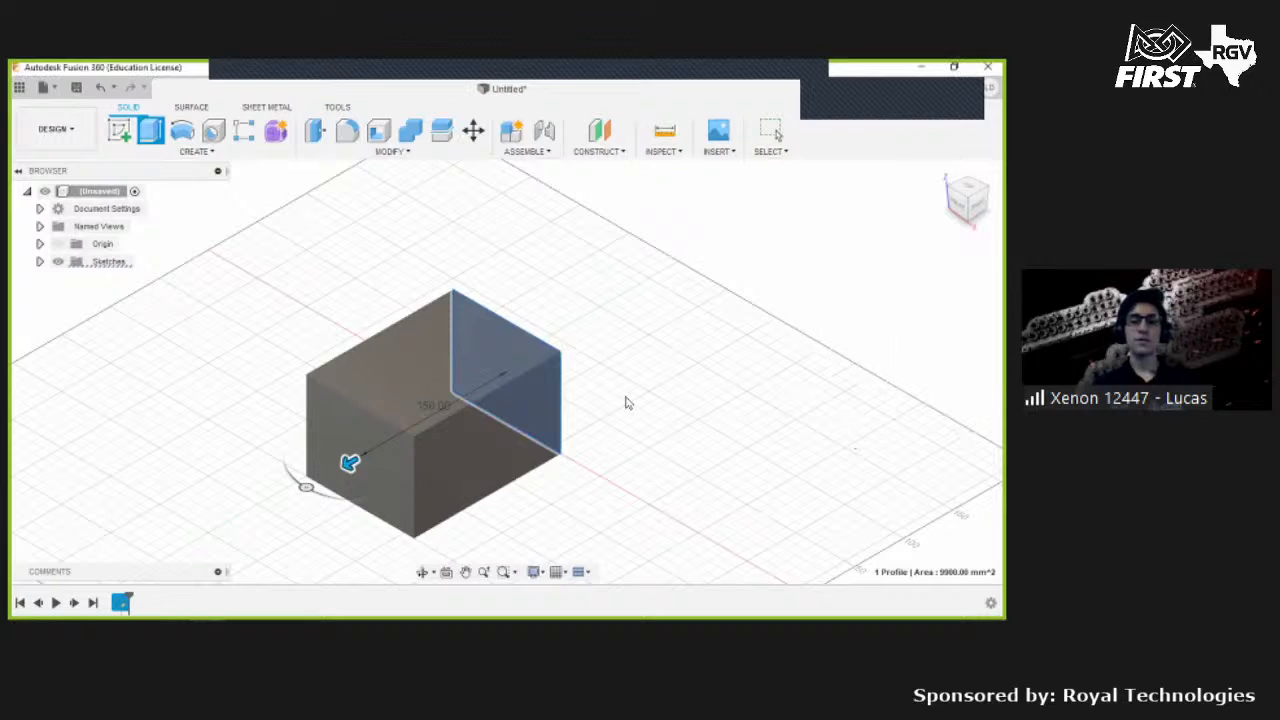
- Open the sketch for editing and delete the rectangle
double_click(504, 323)
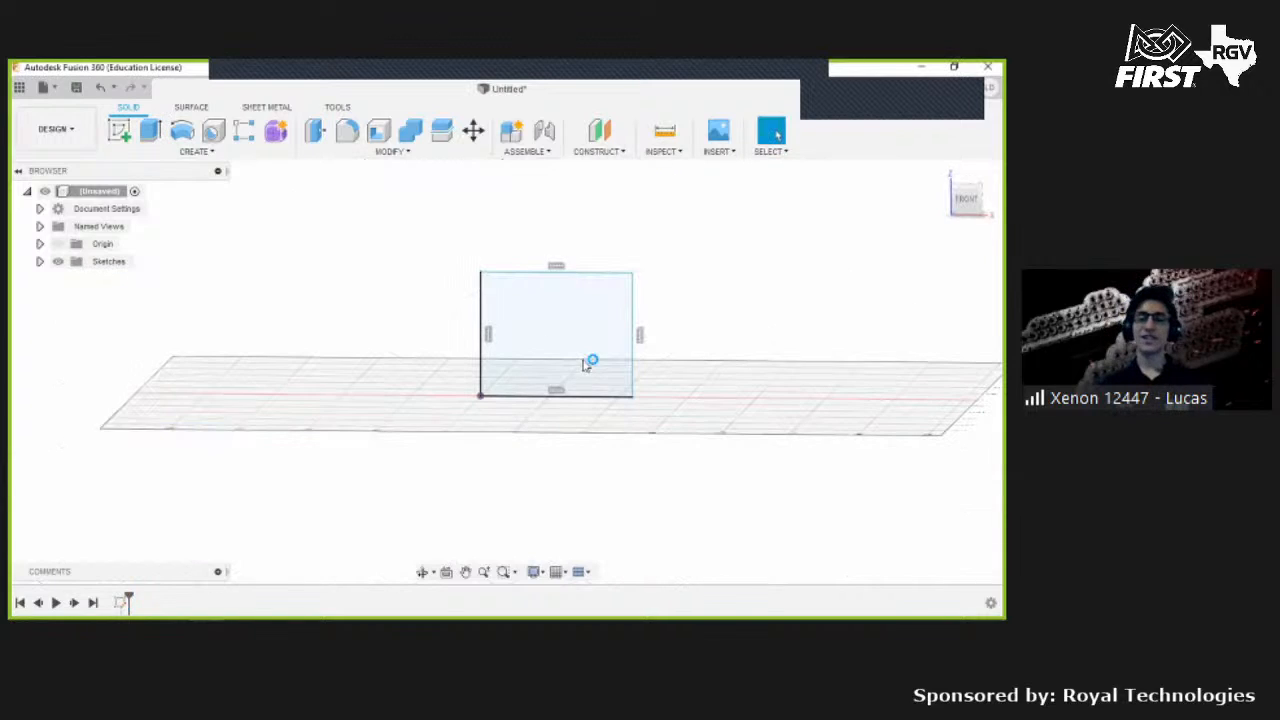
middle_click_drag(480, 296, 409, 277)
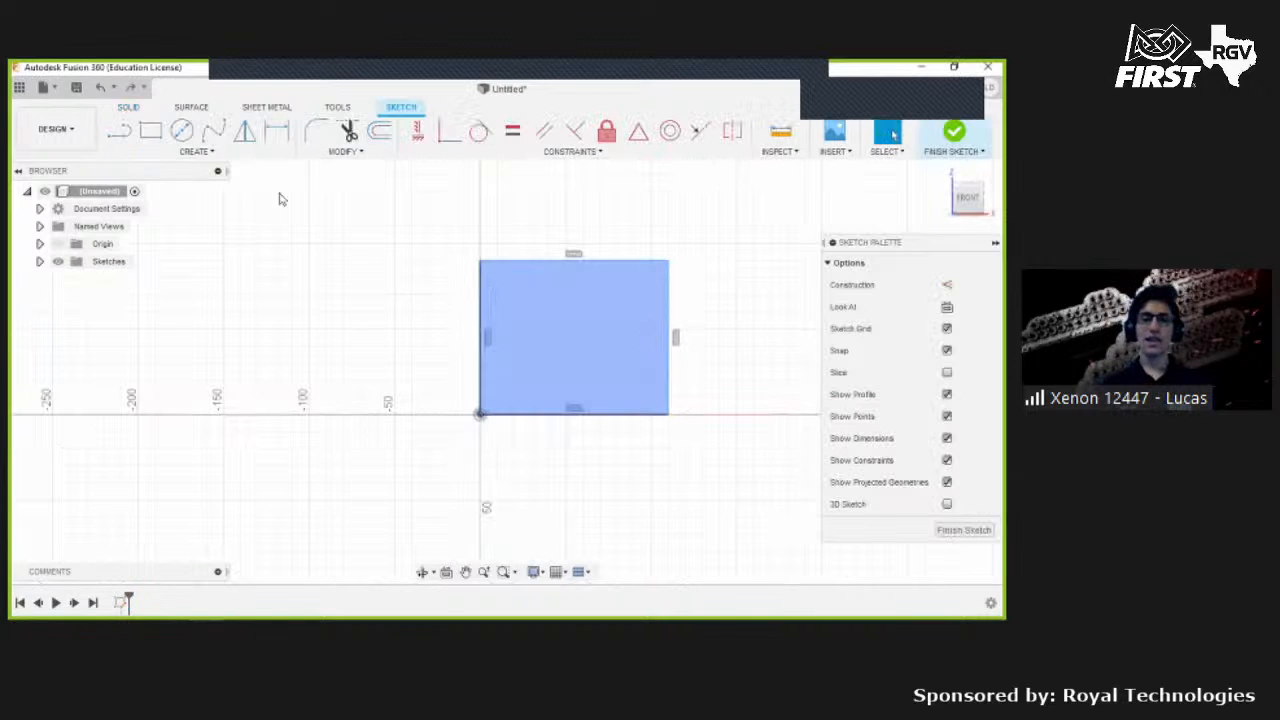
scroll(409, 277, "up", 3)
left_click_drag(266, 178, 711, 520)
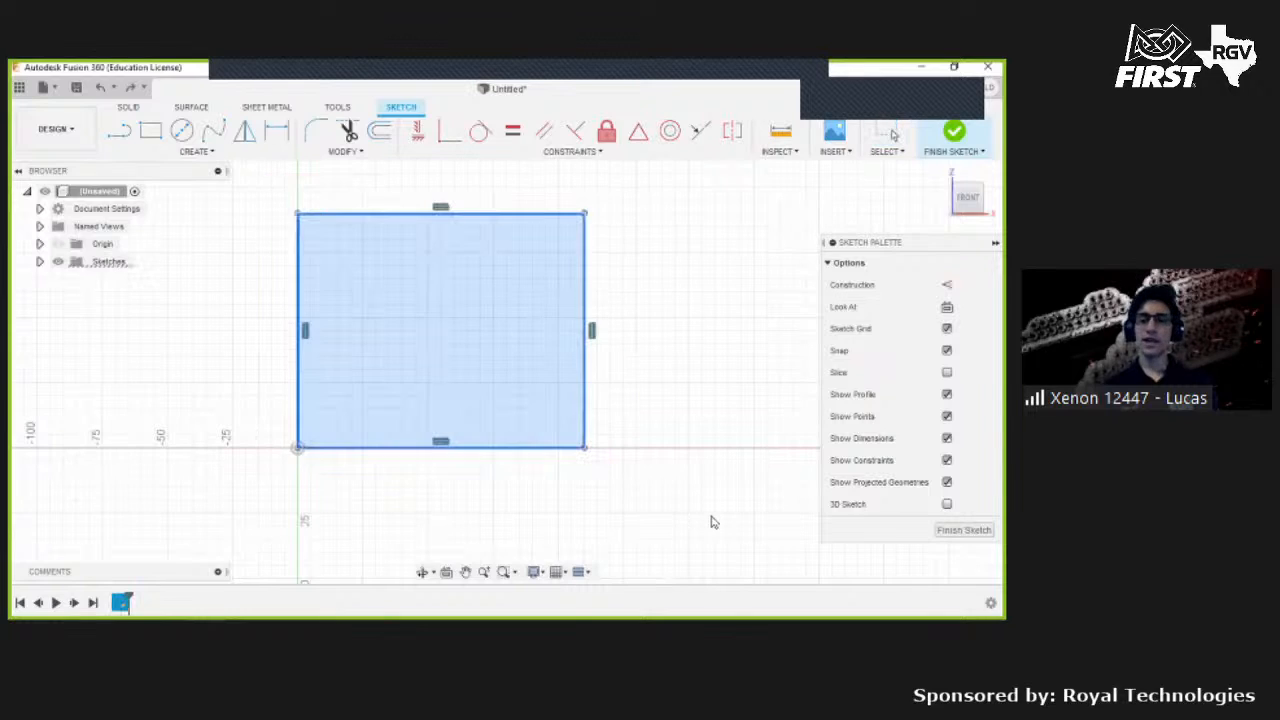
key("Delete")
- Draw a closed rectangular outline with the Line tool from the origin, about 95 mm wide and 60 mm tall
left_click(123, 133)
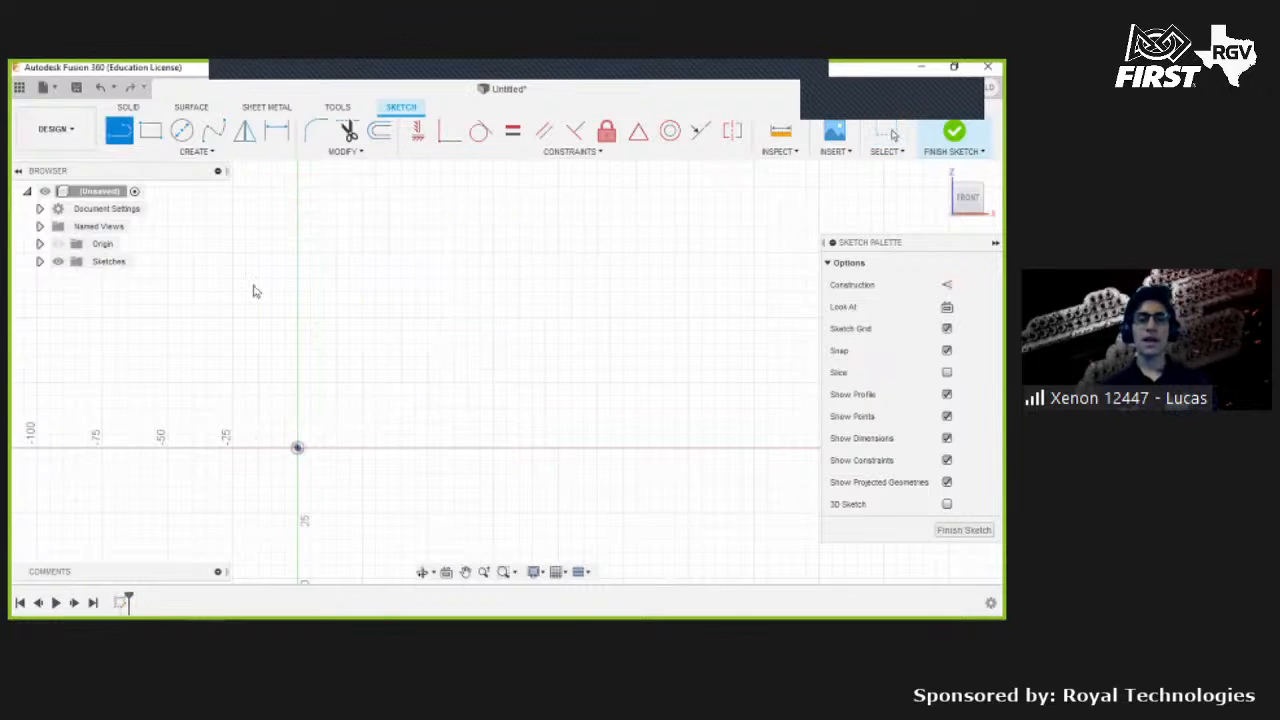
left_click(297, 448)
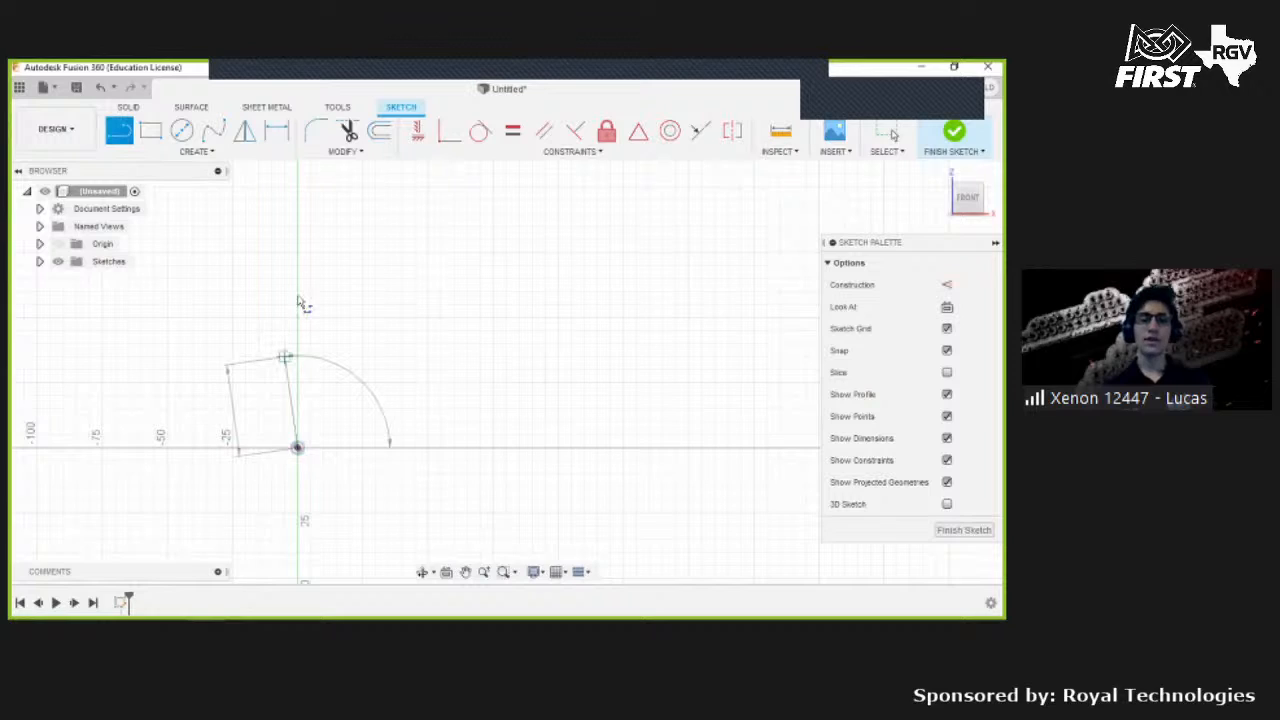
left_click(298, 278)
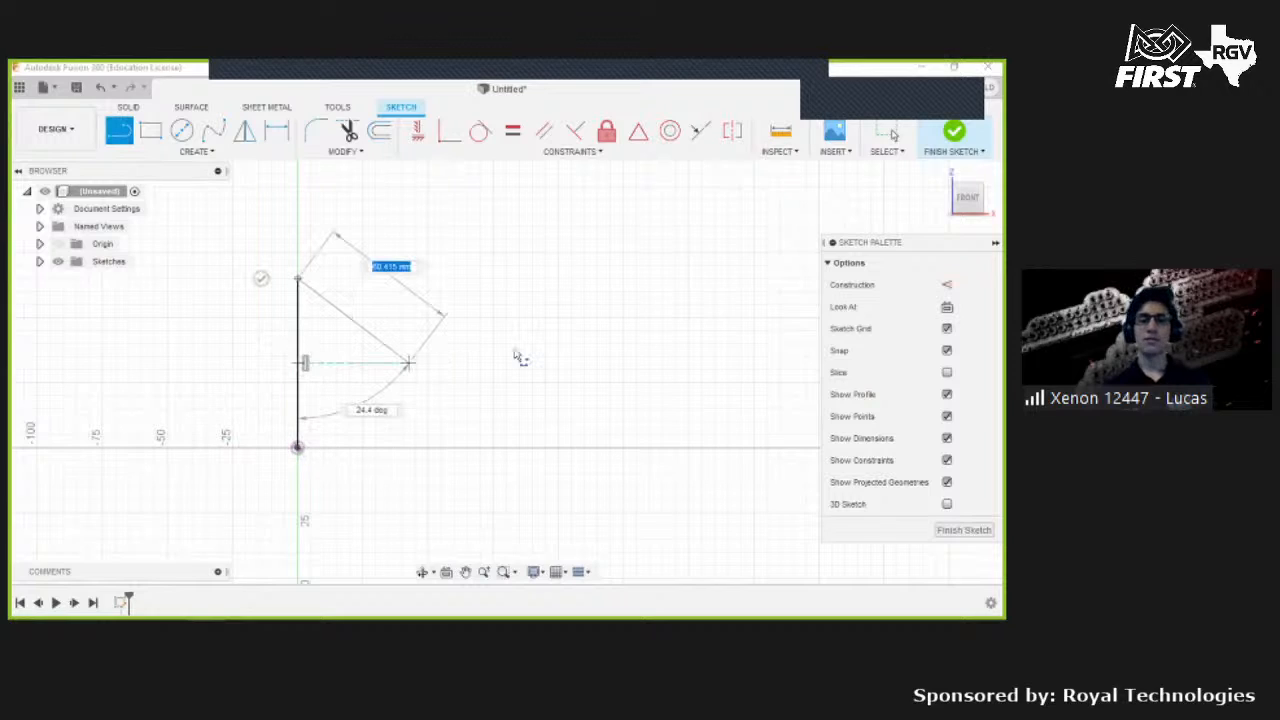
left_click(570, 280)
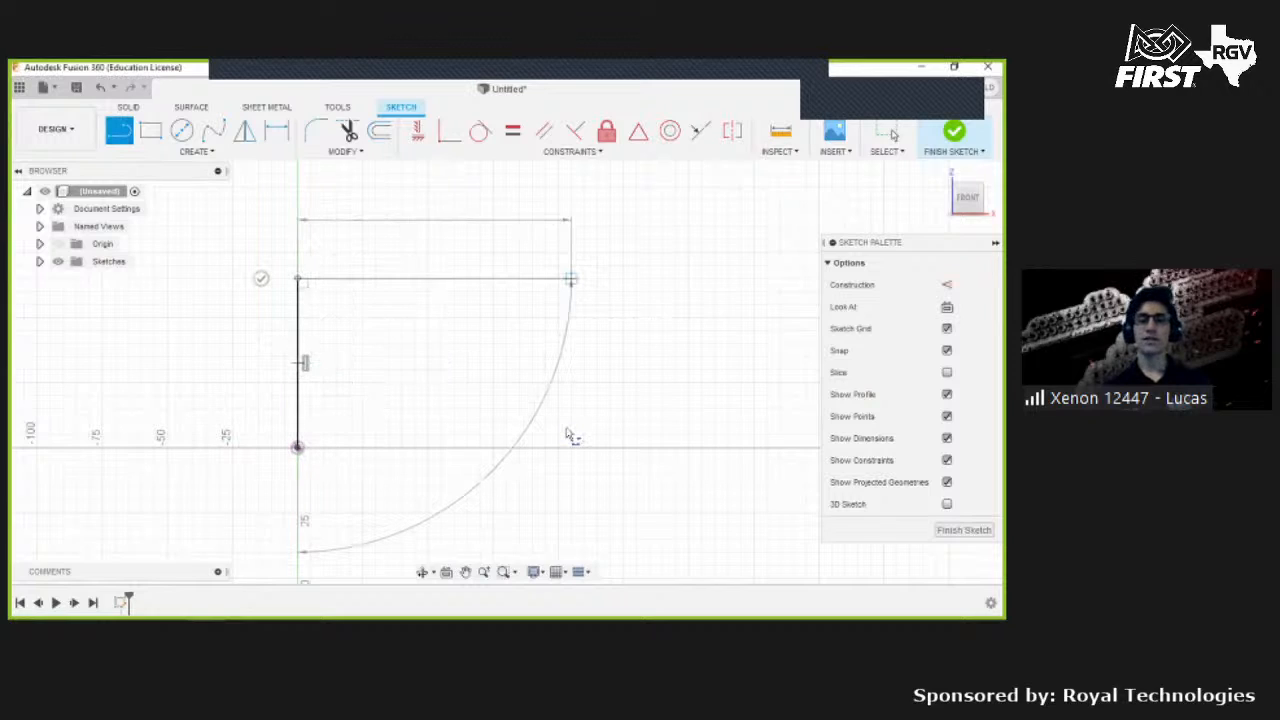
left_click(571, 450)
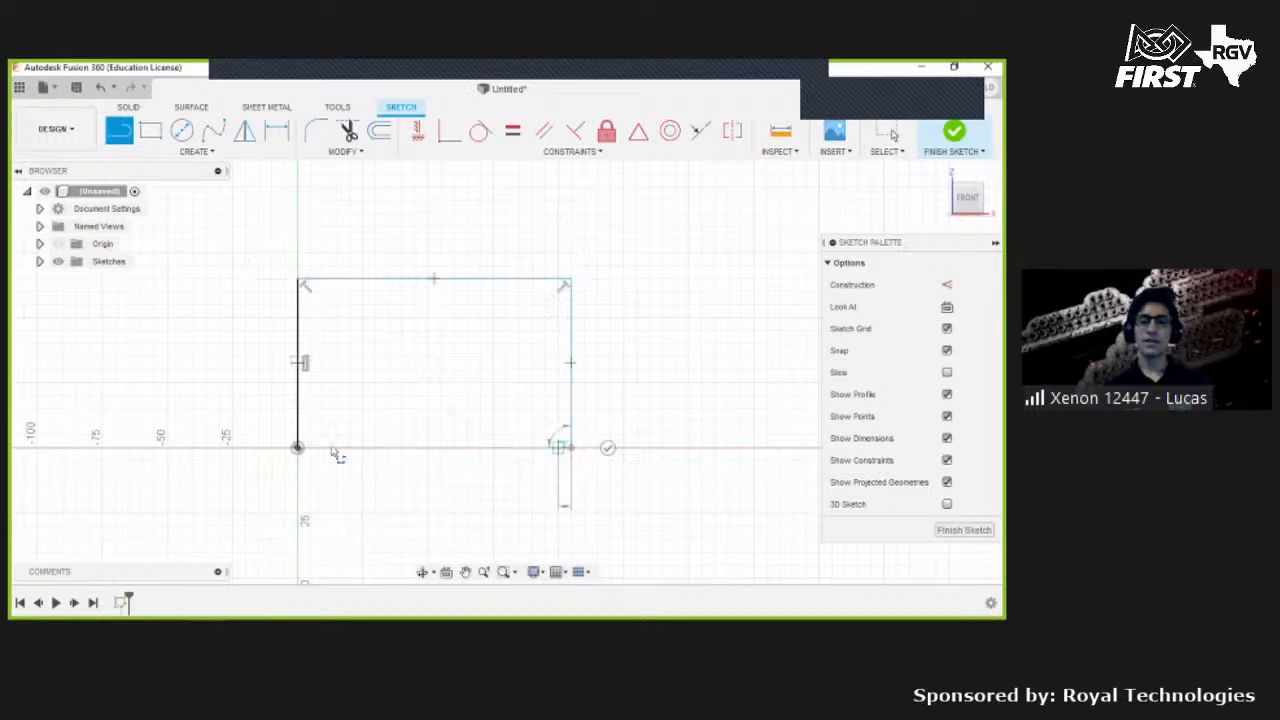
left_click(299, 449)
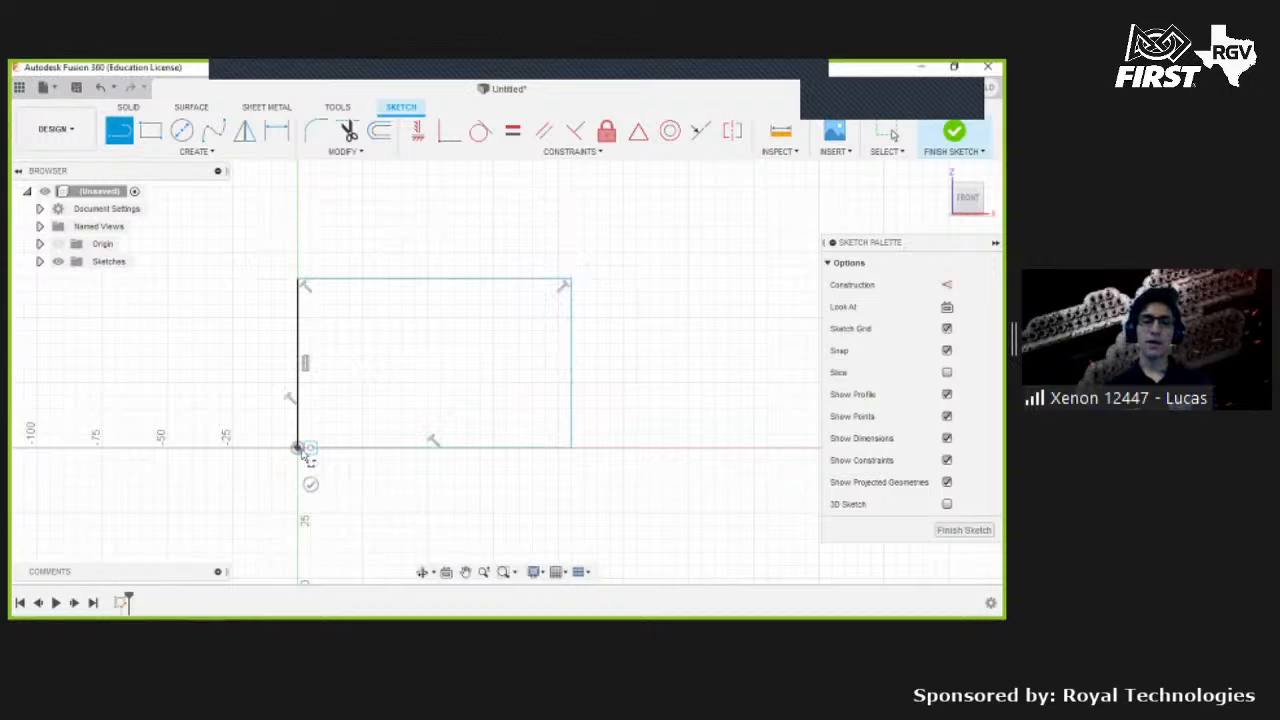
scroll(310, 450, "up", 5)
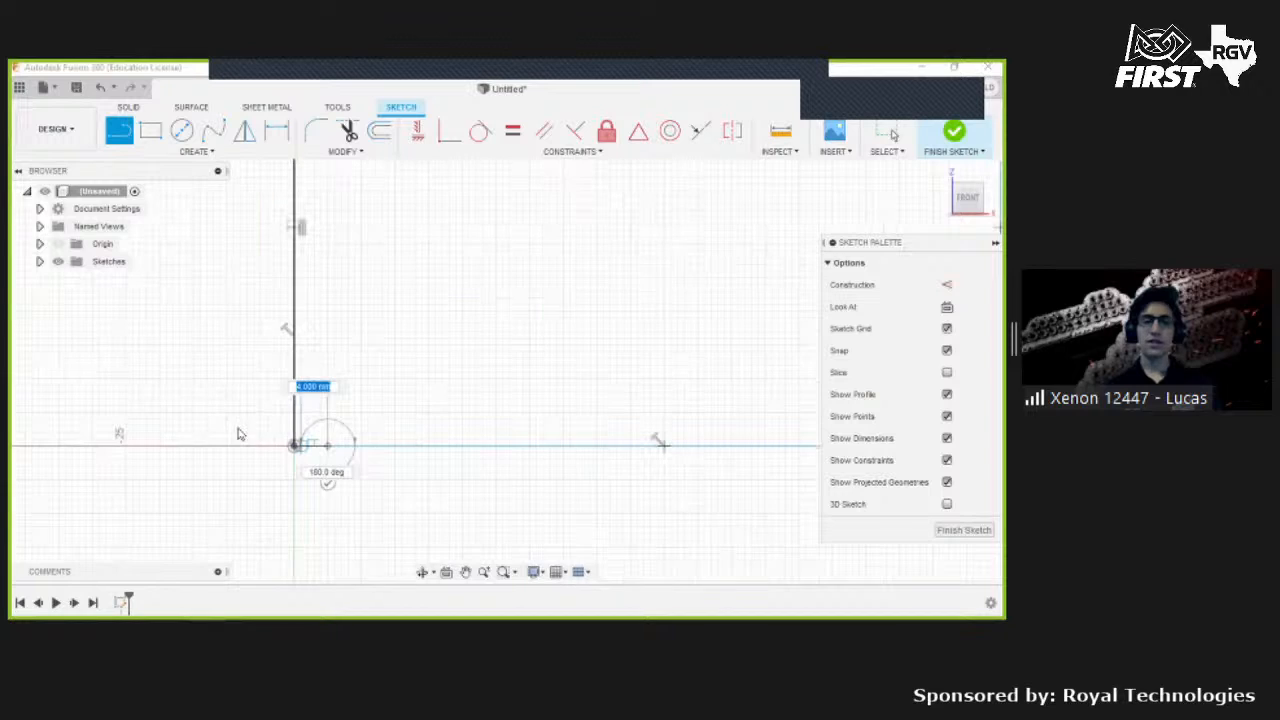
key("Escape")
scroll(471, 371, "down", 4)
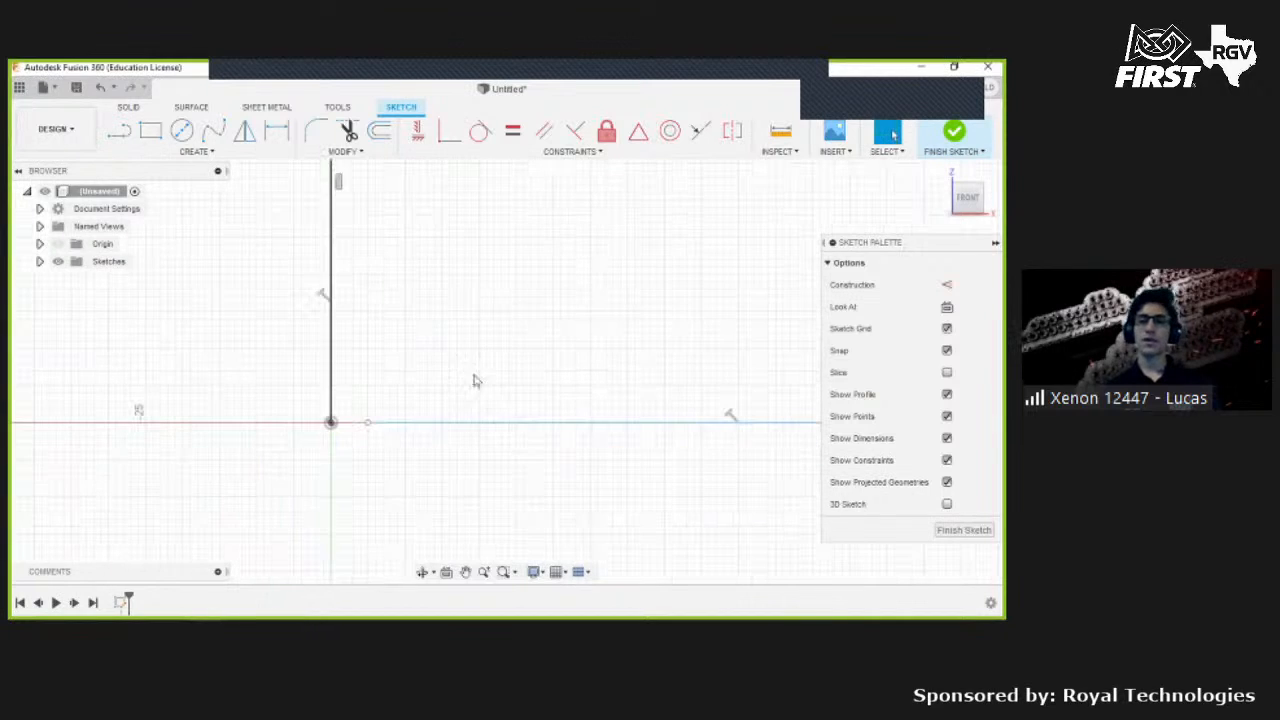
- Finish the sketch, start an Extrude on it and cancel the Extrude
left_click(957, 135)
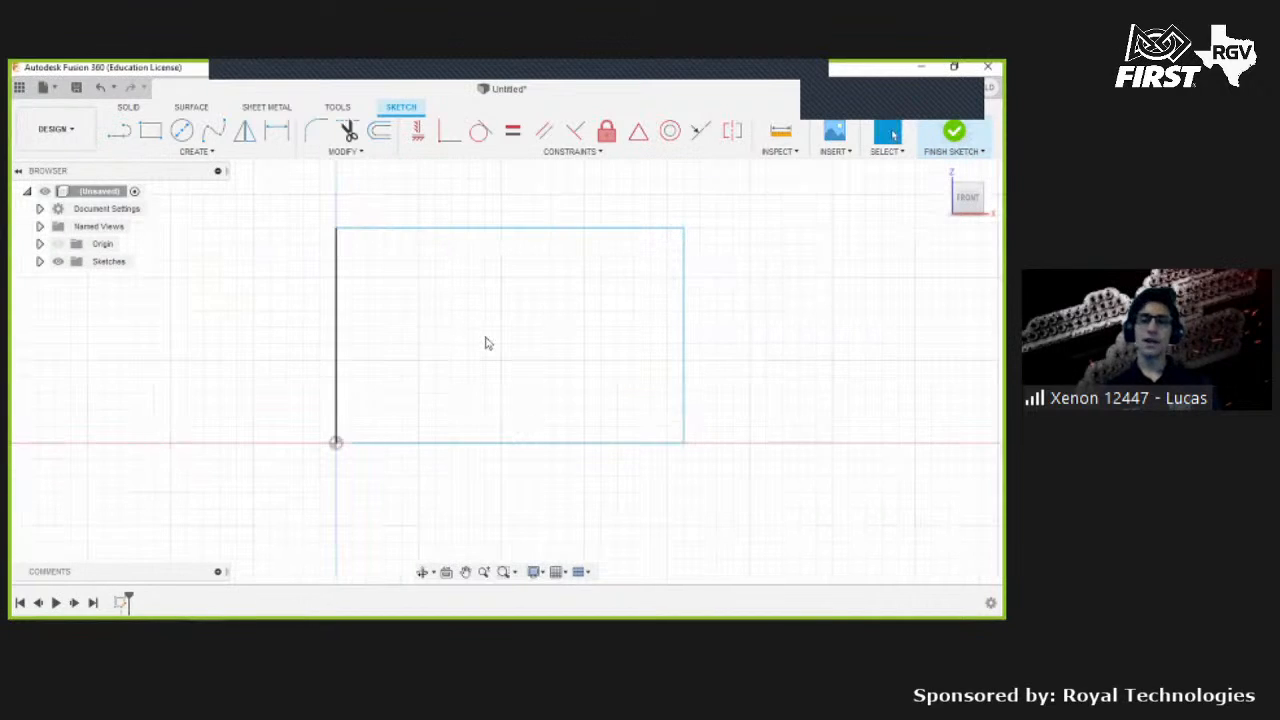
key("e")
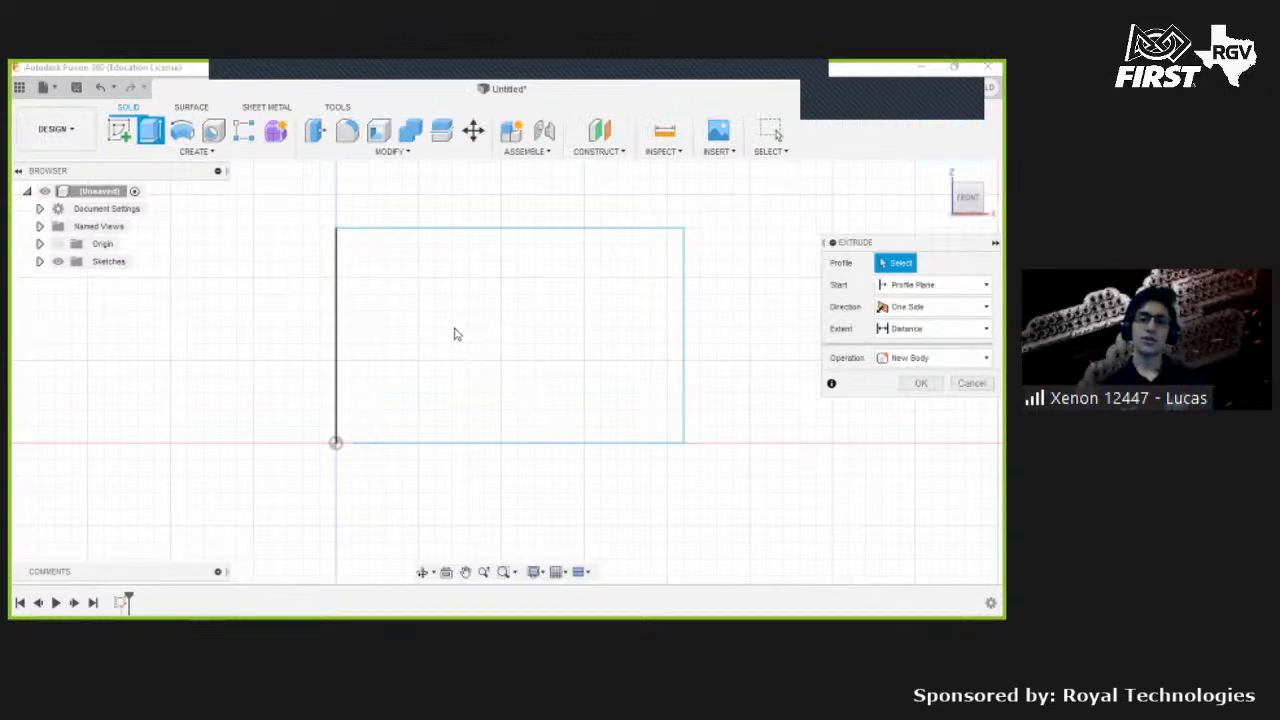
left_click(941, 172)
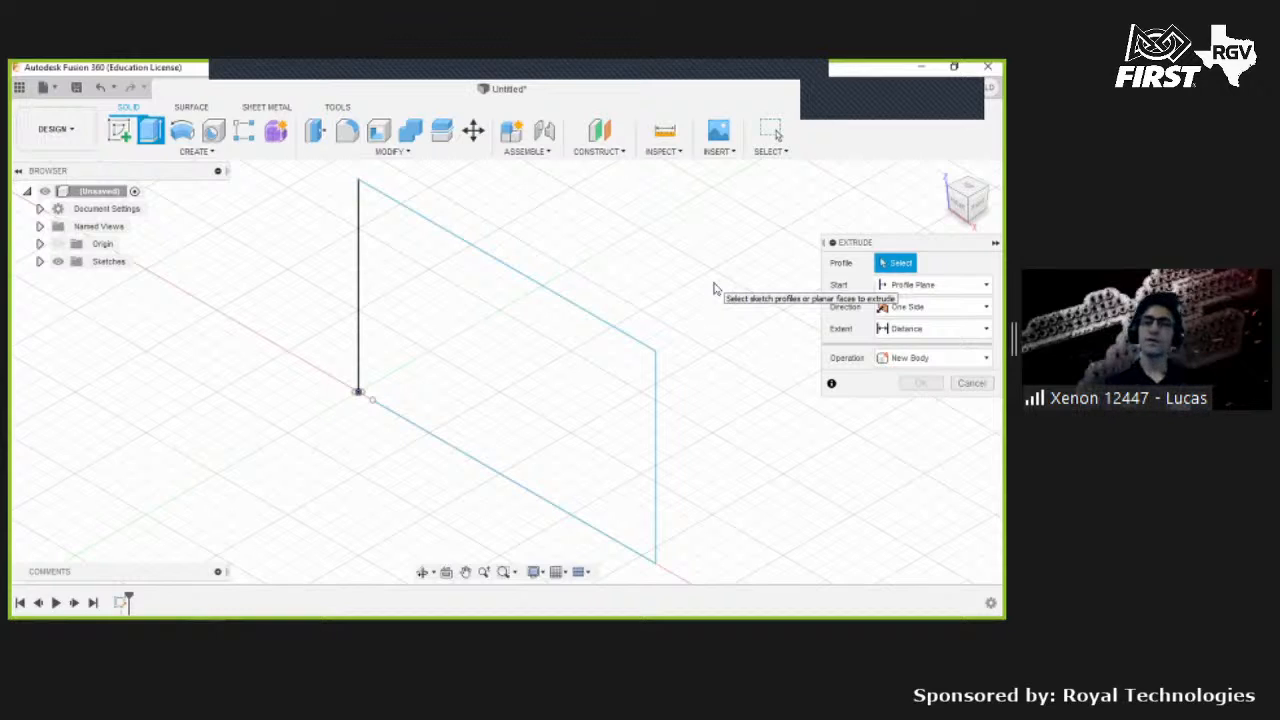
left_click(971, 383)
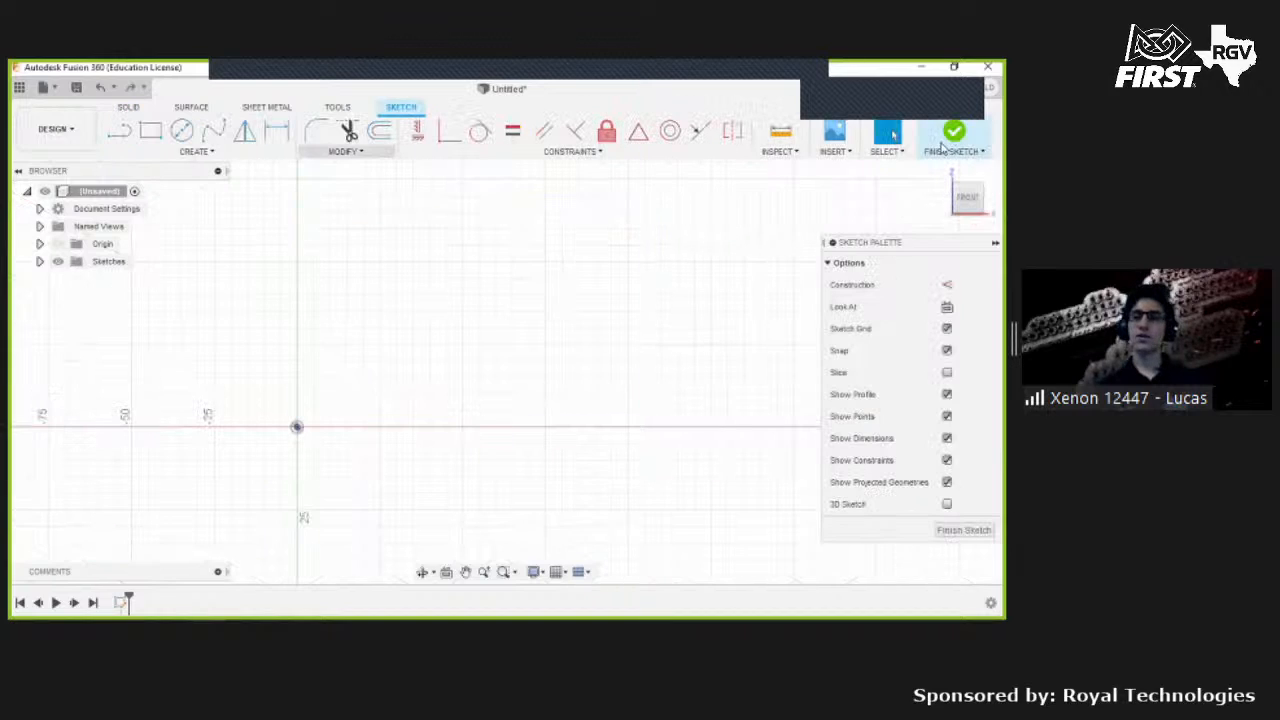
- Draw a circle centred on the origin, about 73 mm in diameter
key("c")
left_click(296, 427)
left_click(394, 346)
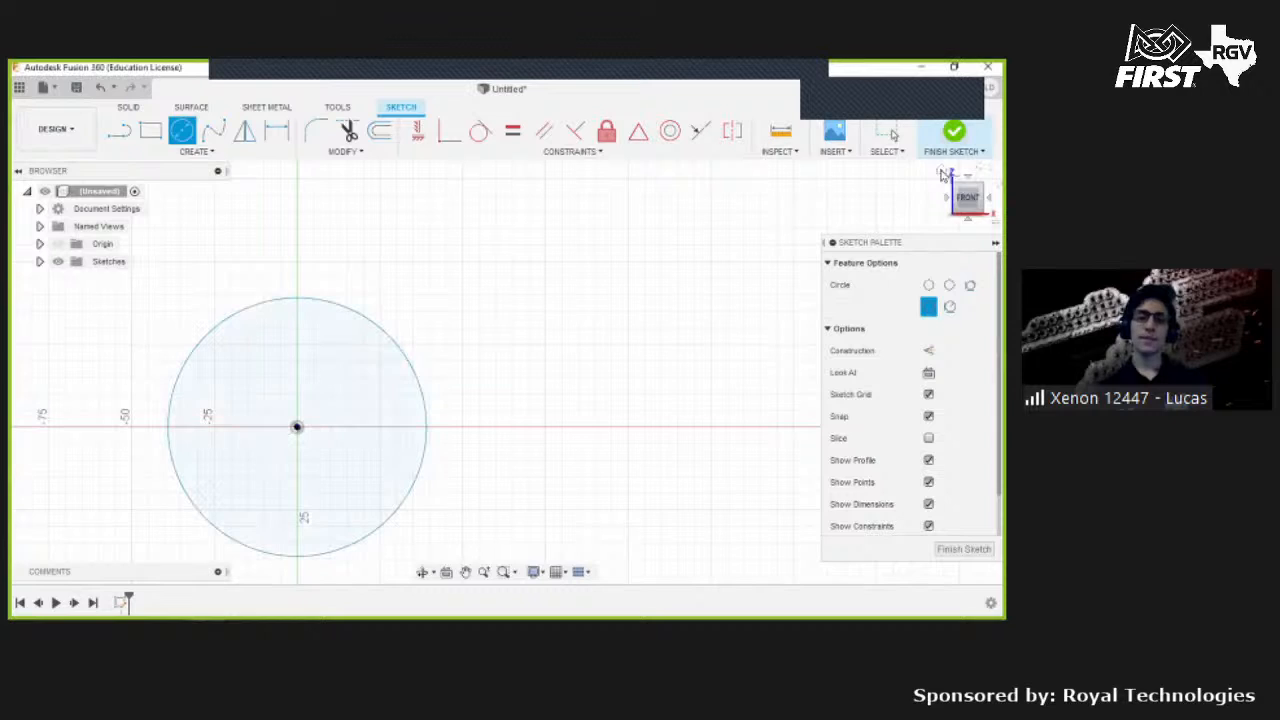
- Finish the sketch and start extruding the circle 65 mm, dragging the taper angle to 10 deg
left_click(954, 135)
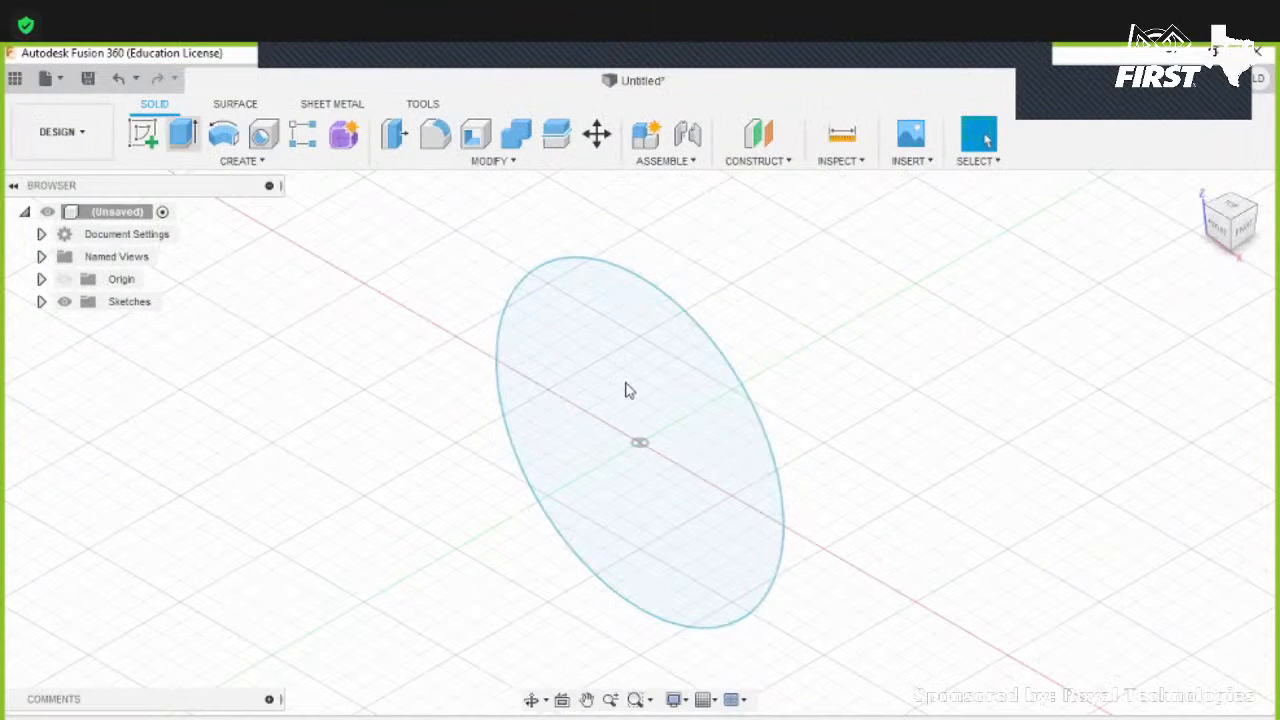
key("e")
left_click(661, 418)
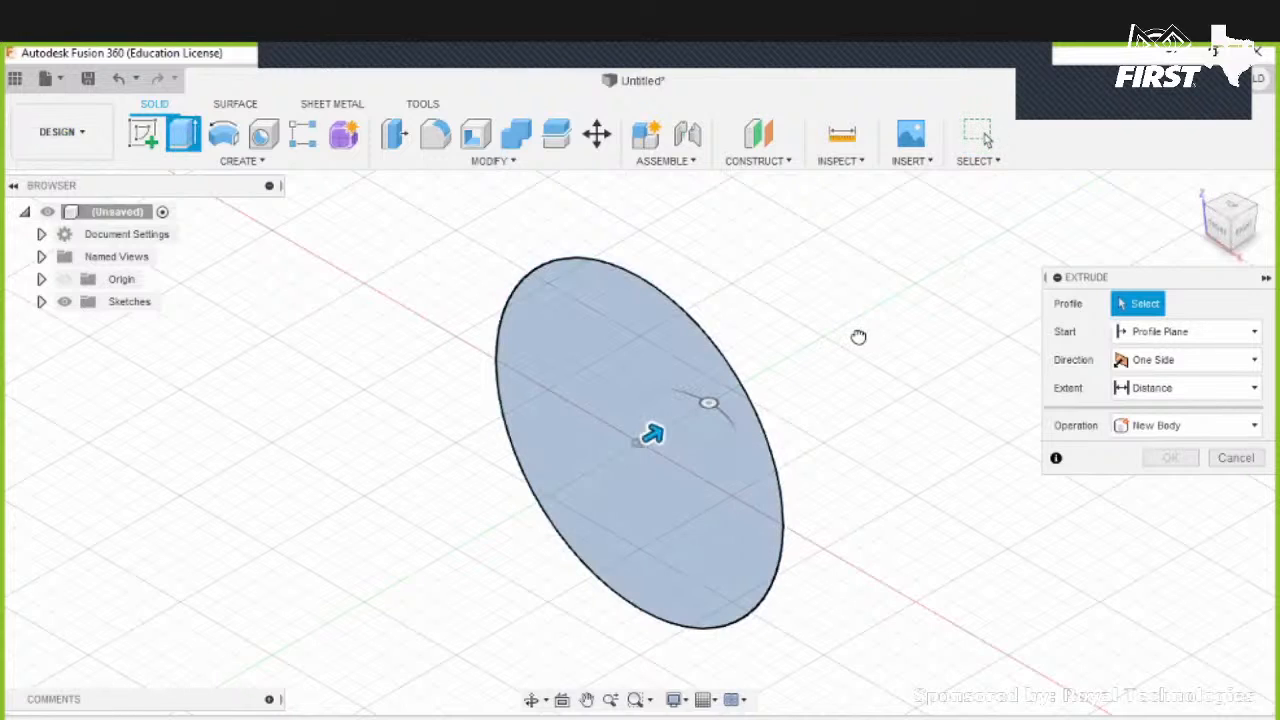
left_click(624, 379)
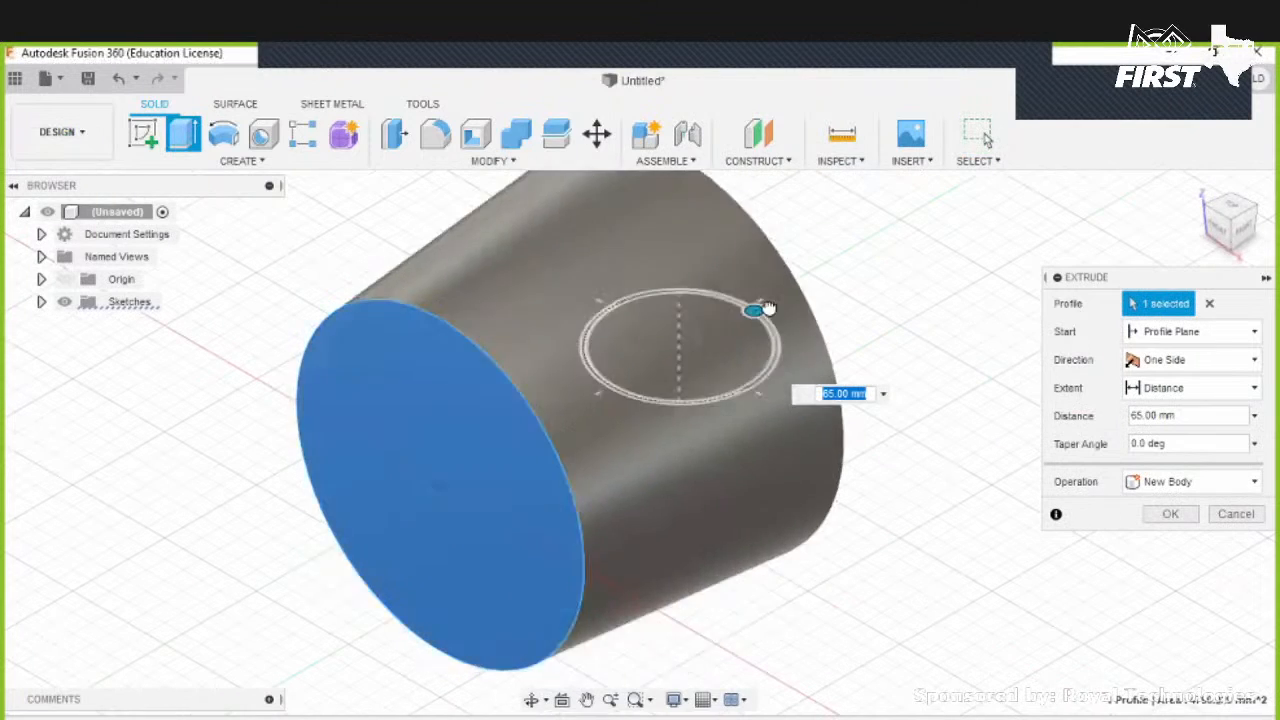
left_click_drag(762, 308, 789, 309)
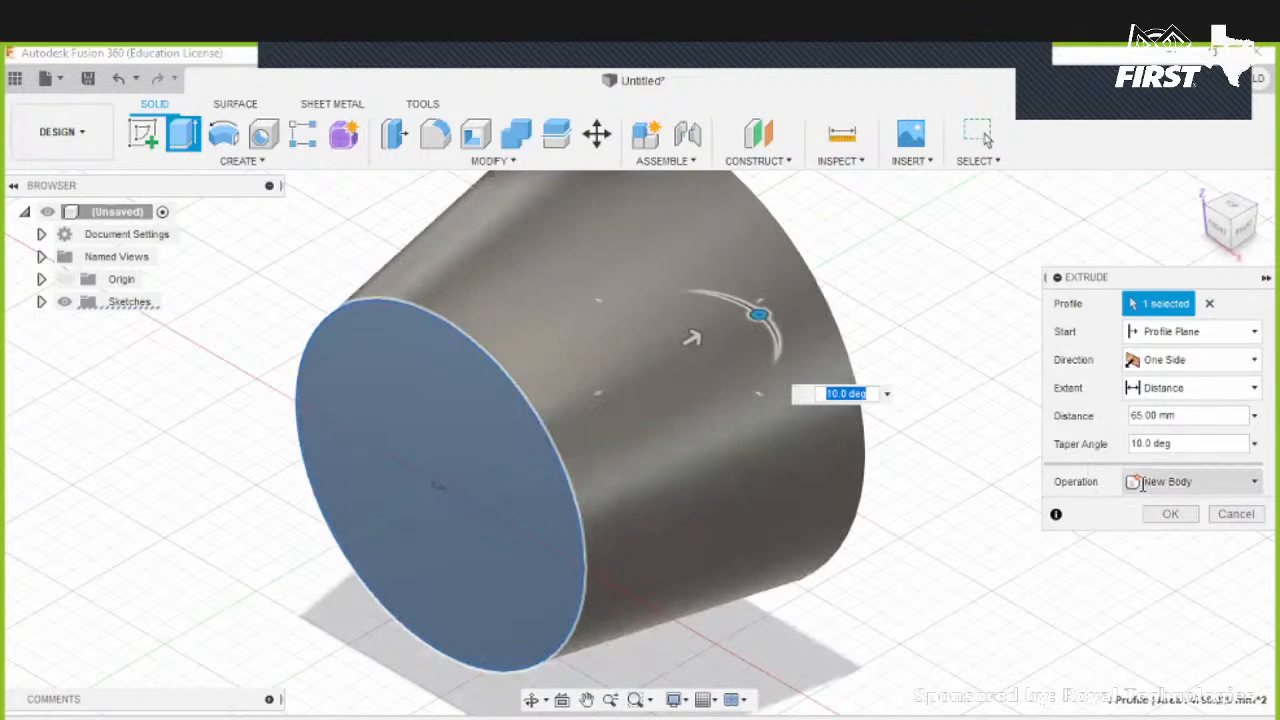
- Set the taper angle to 0 deg and complete the 65 mm extrusion
left_click(1132, 482)
left_click(845, 393)
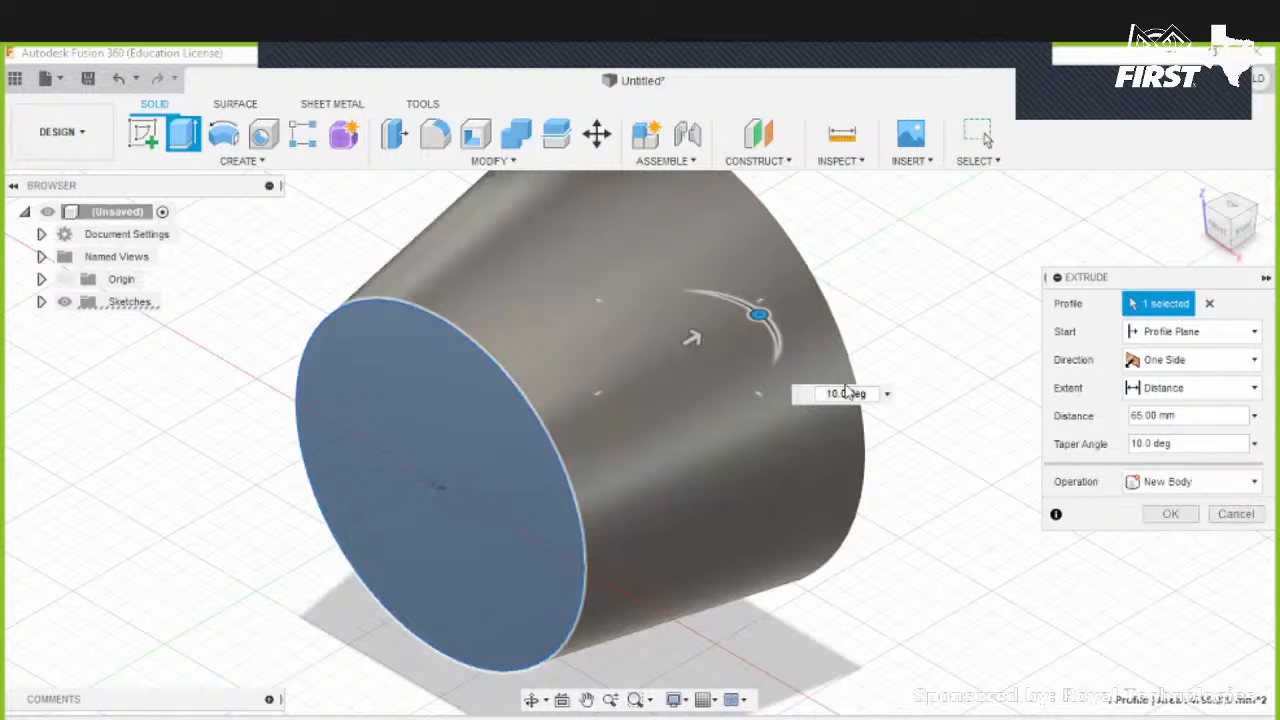
double_click(846, 397)
key("BackSpace")
key("BackSpace")
key("BackSpace")
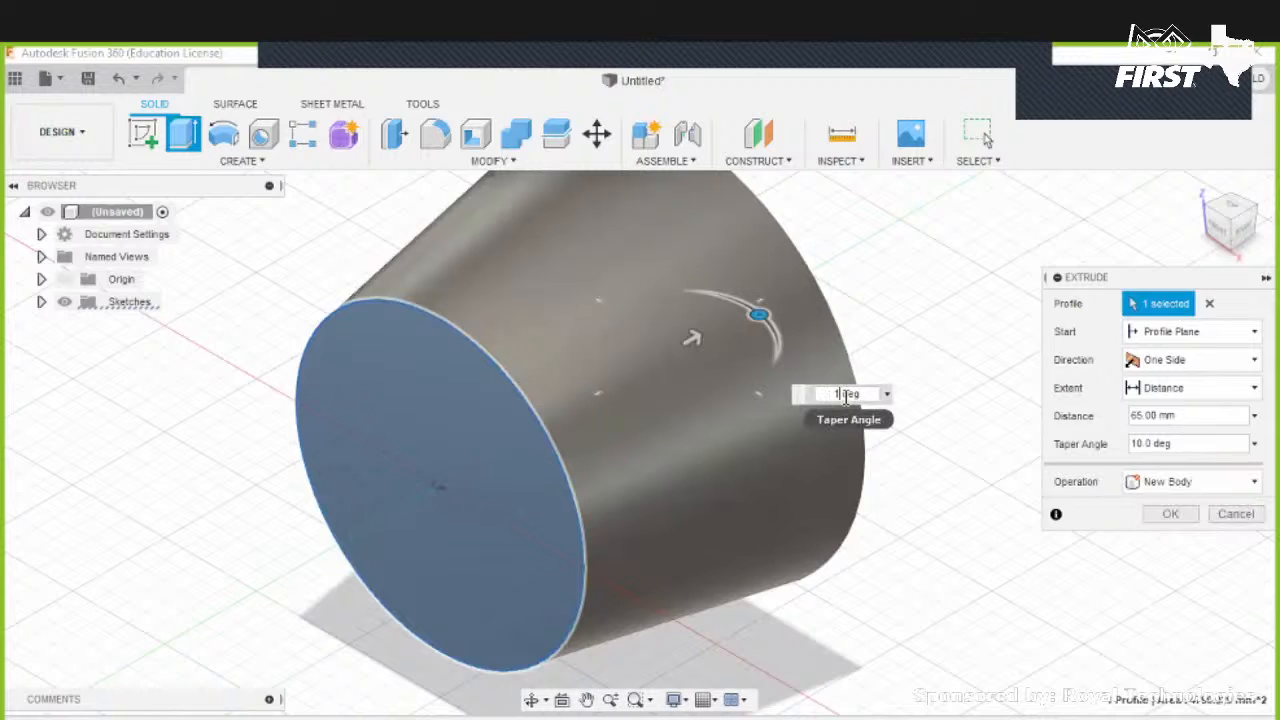
key("BackSpace")
type("0")
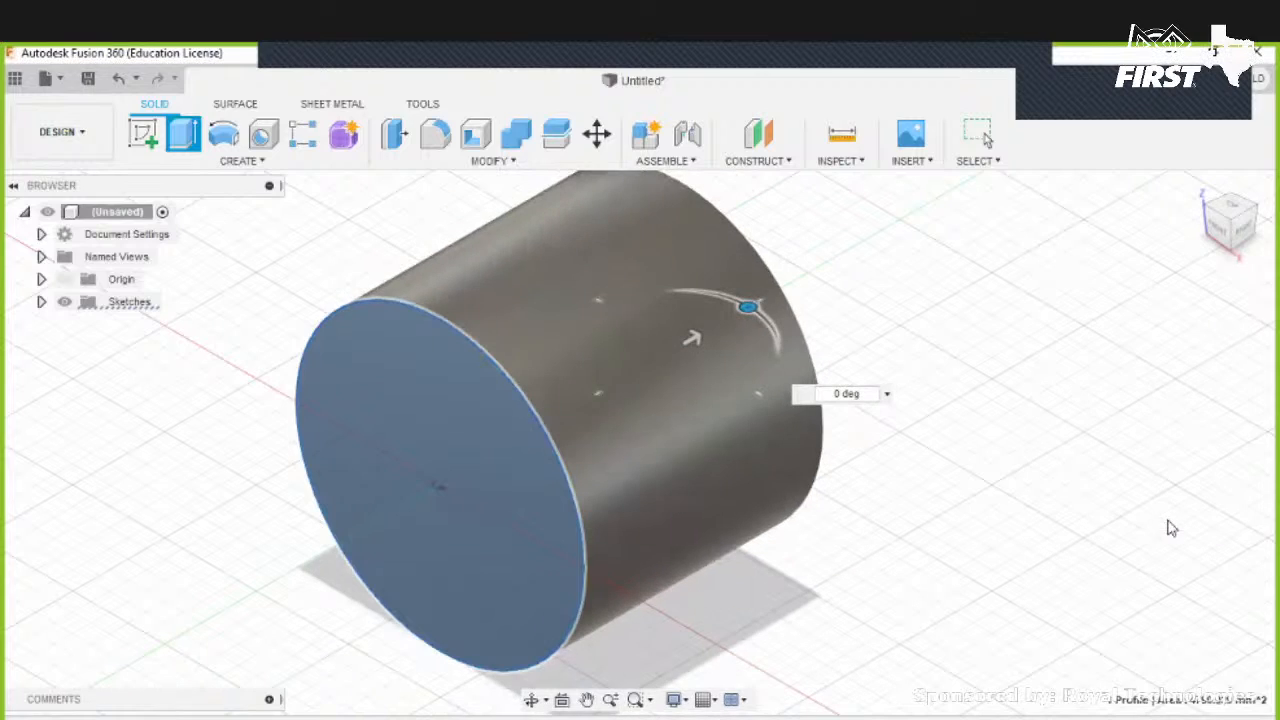
key("Return")
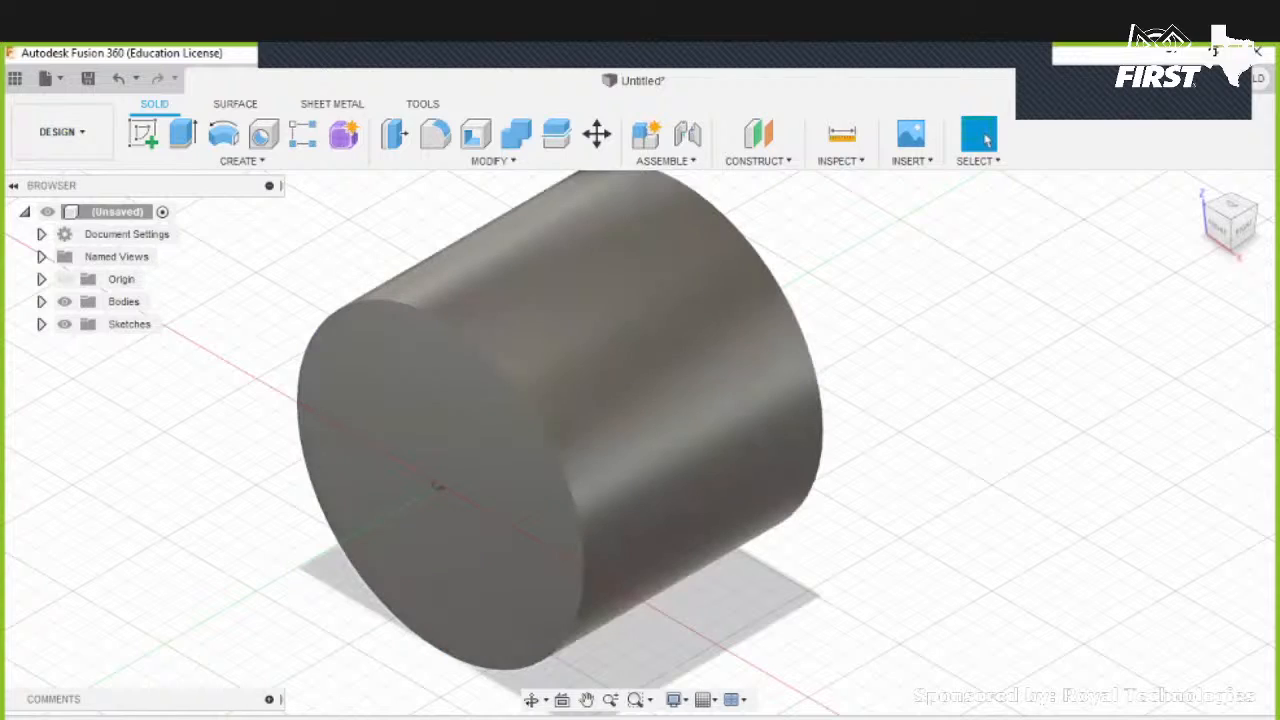
- Open the extrusion's feature settings from the timeline to examine its Operation options, then undo the extrusion
left_click(173, 717)
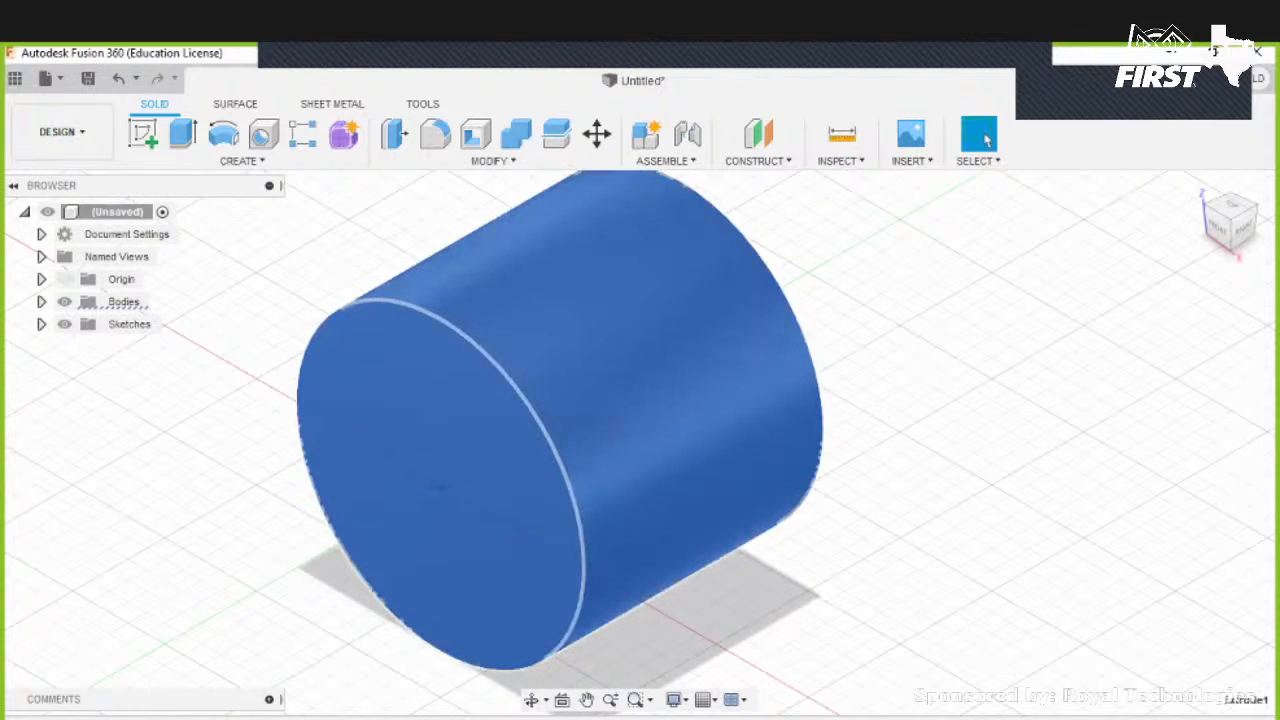
right_click(168, 717)
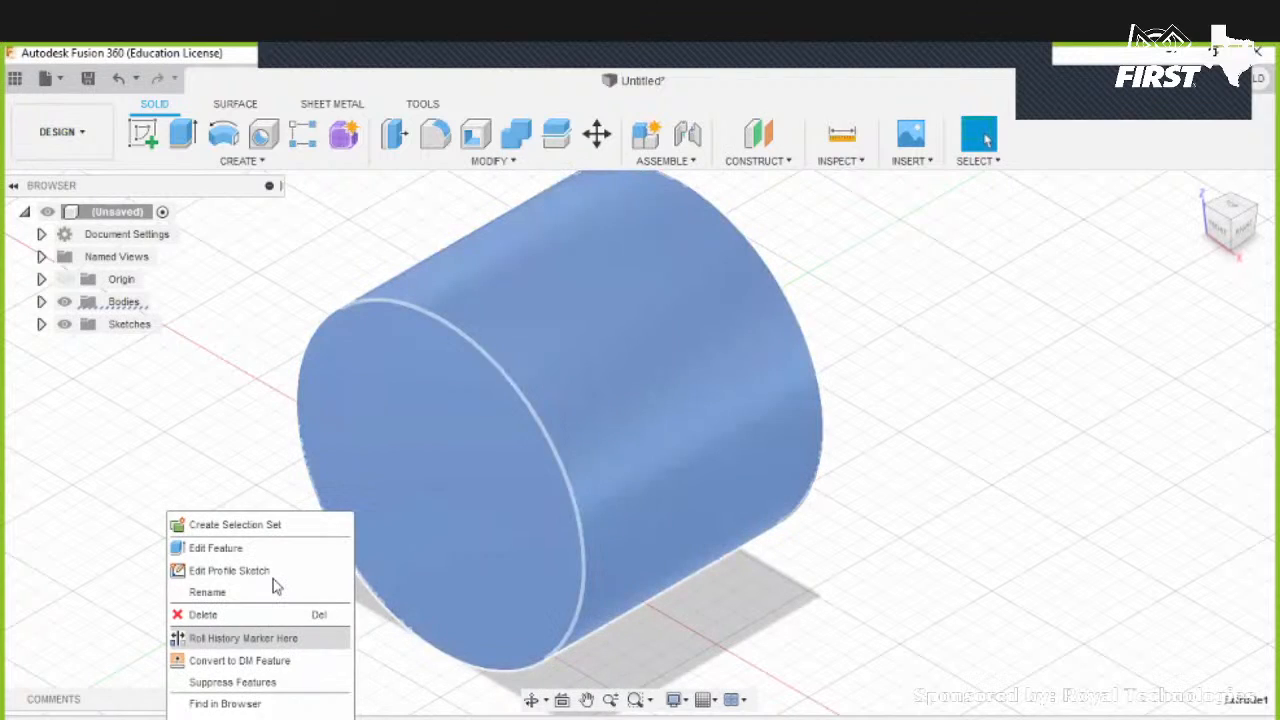
left_click(1160, 530)
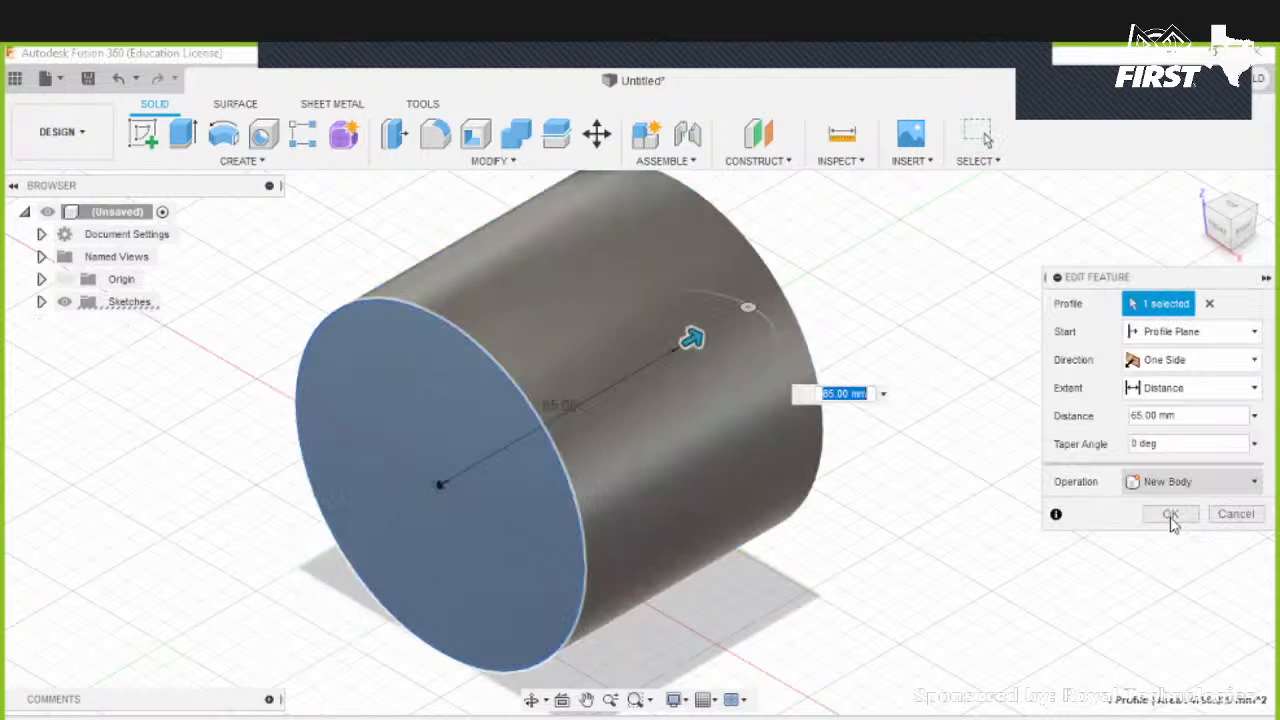
left_click(1190, 481)
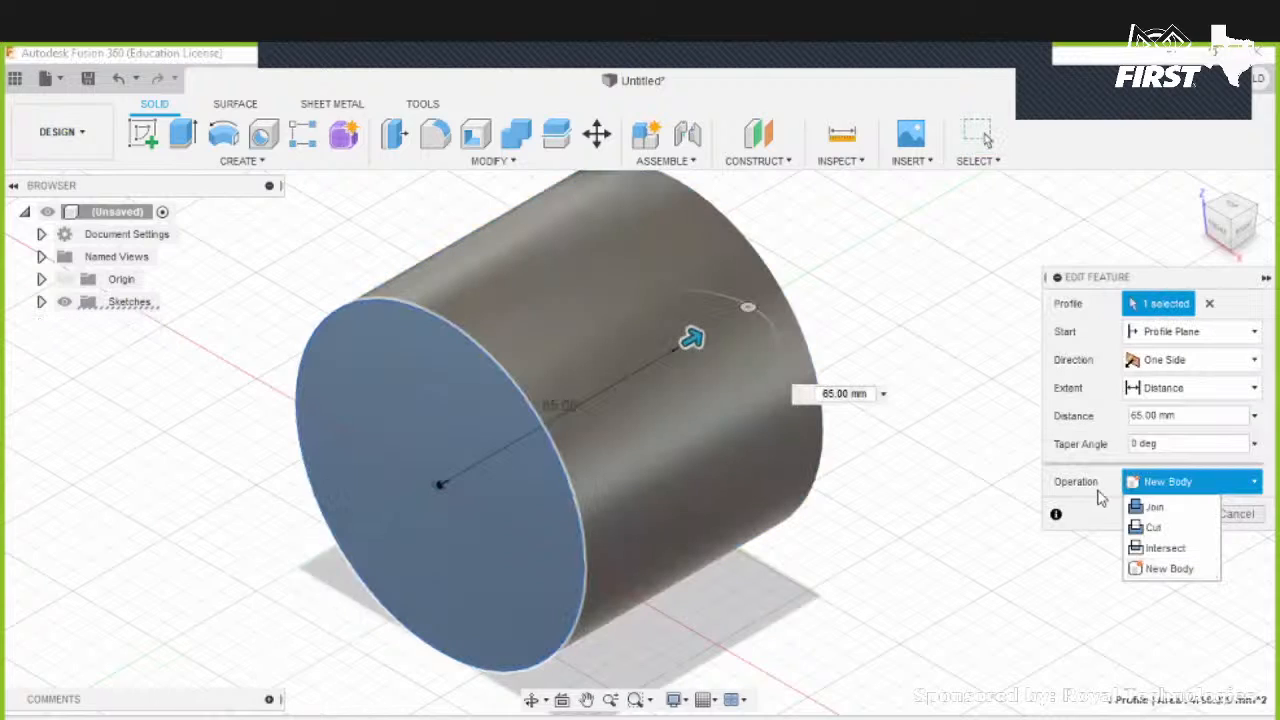
left_click(1255, 519)
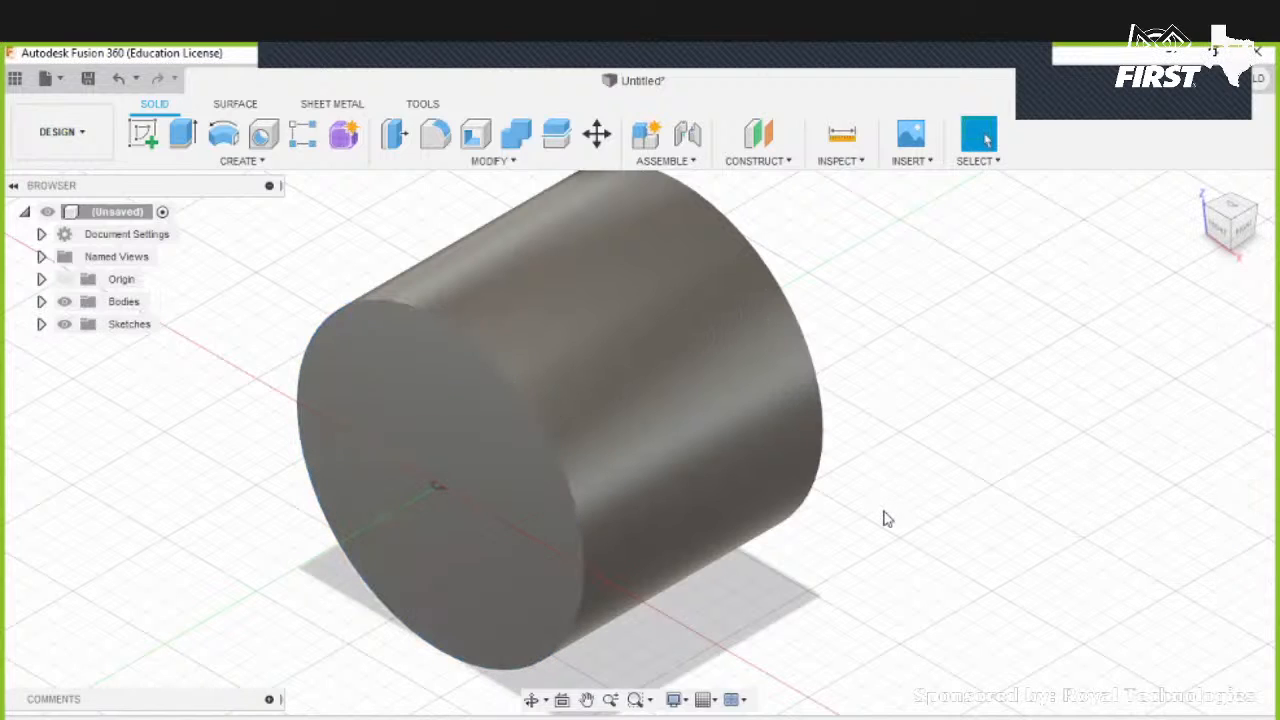
key("ctrl+z")
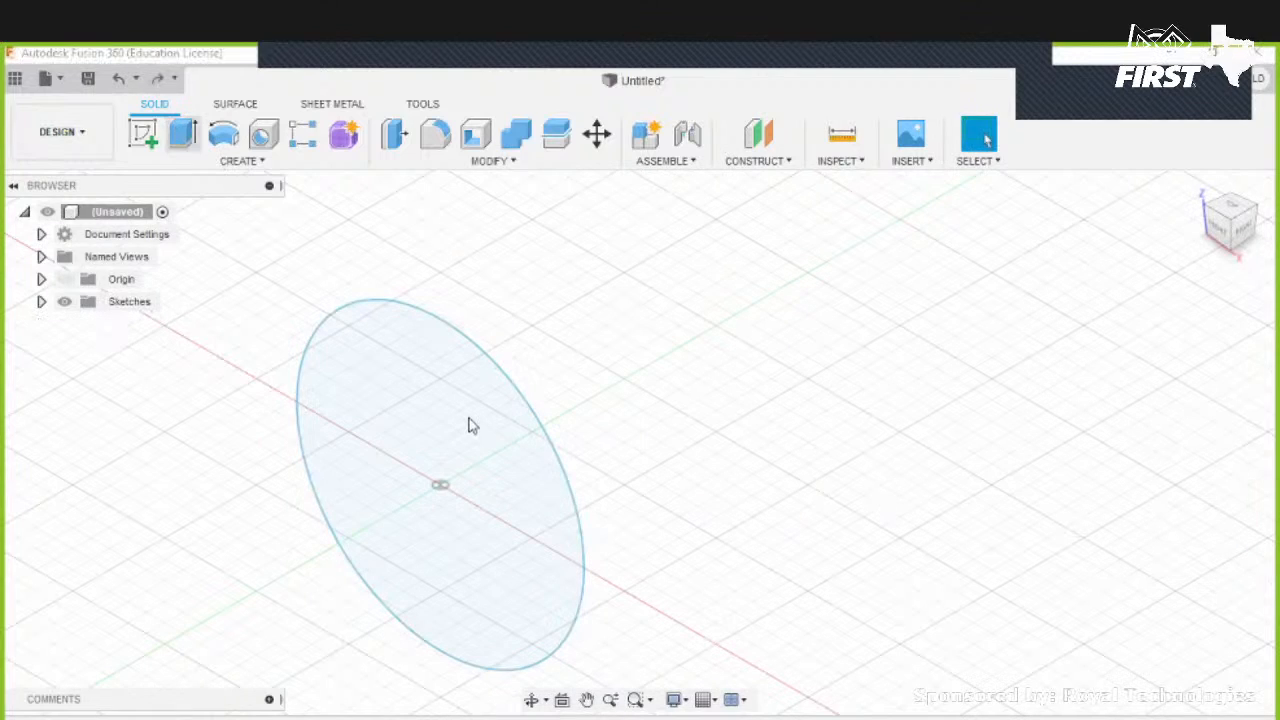
- Extrude the circle 50 mm with the New Component operation
key("e")
left_click(450, 487)
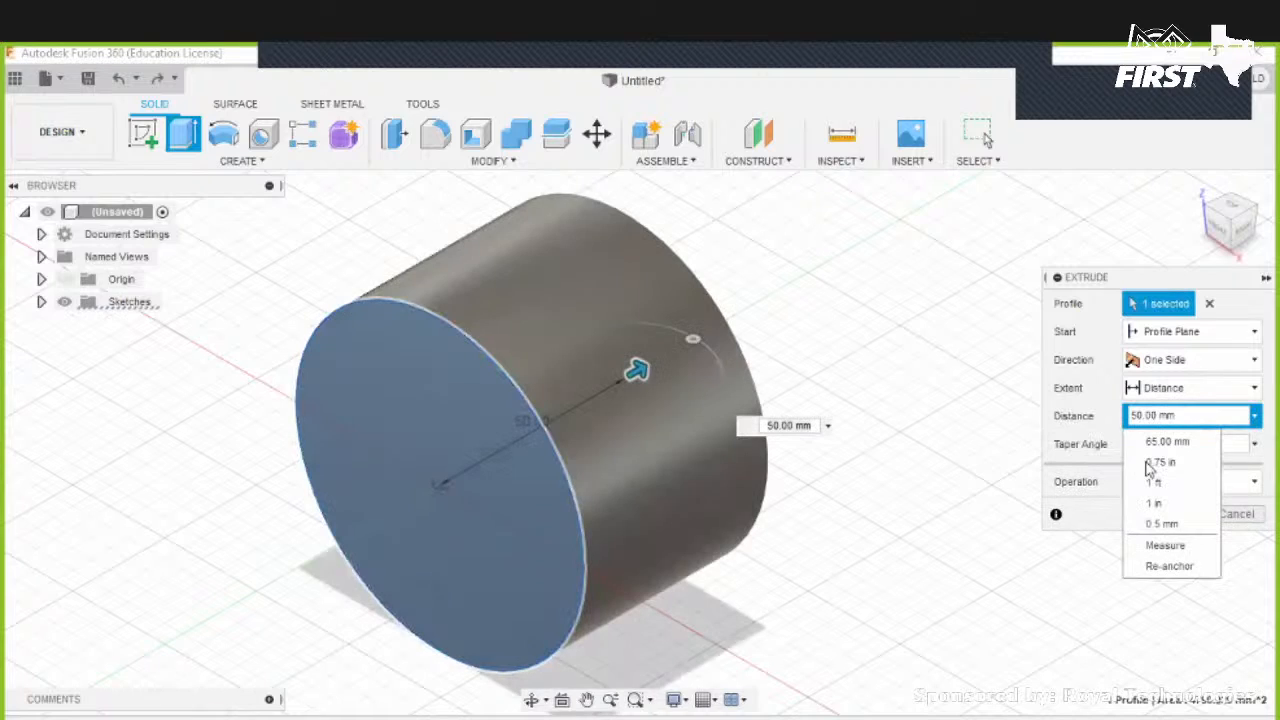
left_click(1168, 484)
left_click(1165, 591)
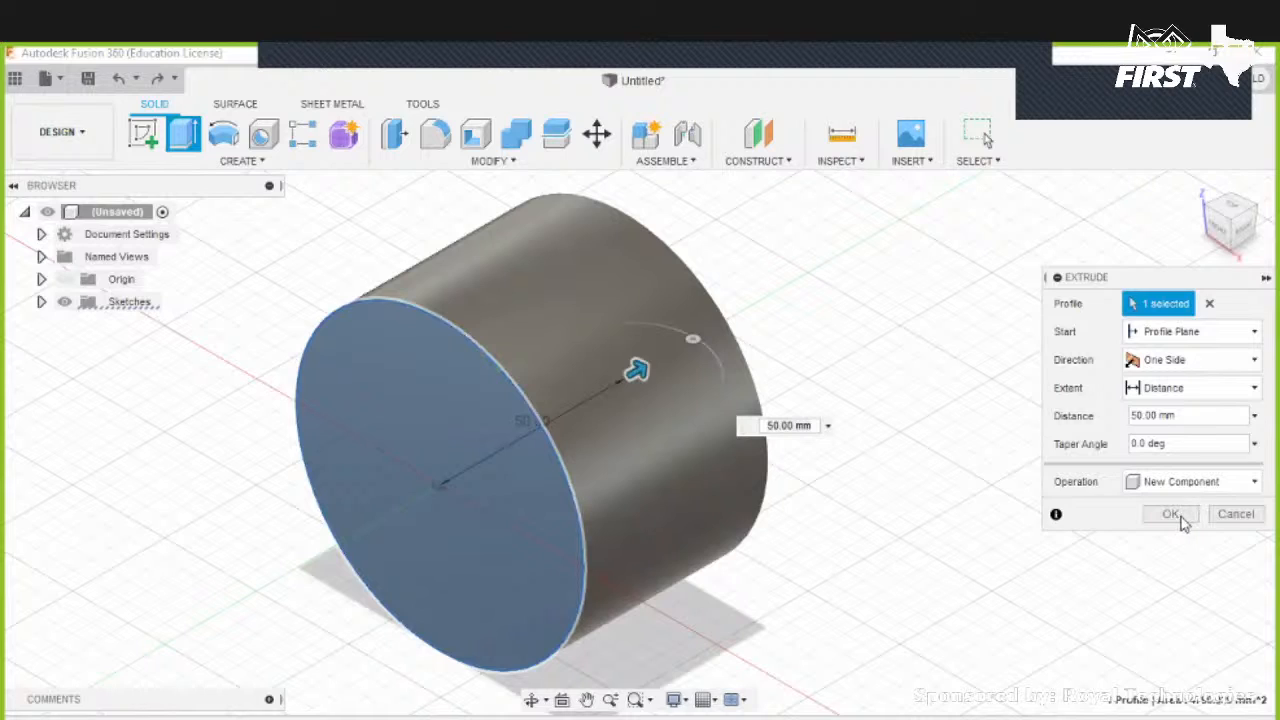
left_click_drag(646, 458, 827, 405)
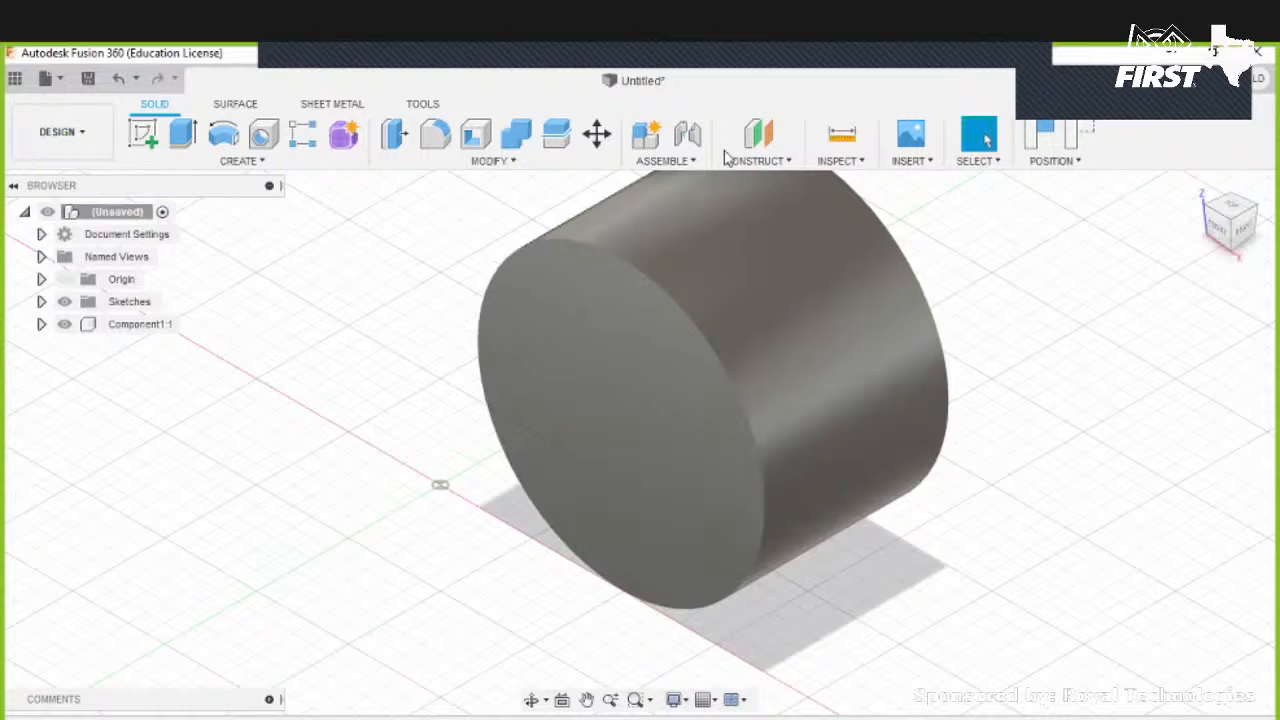
- Undo back to editing the circle sketch
key("ctrl+z")
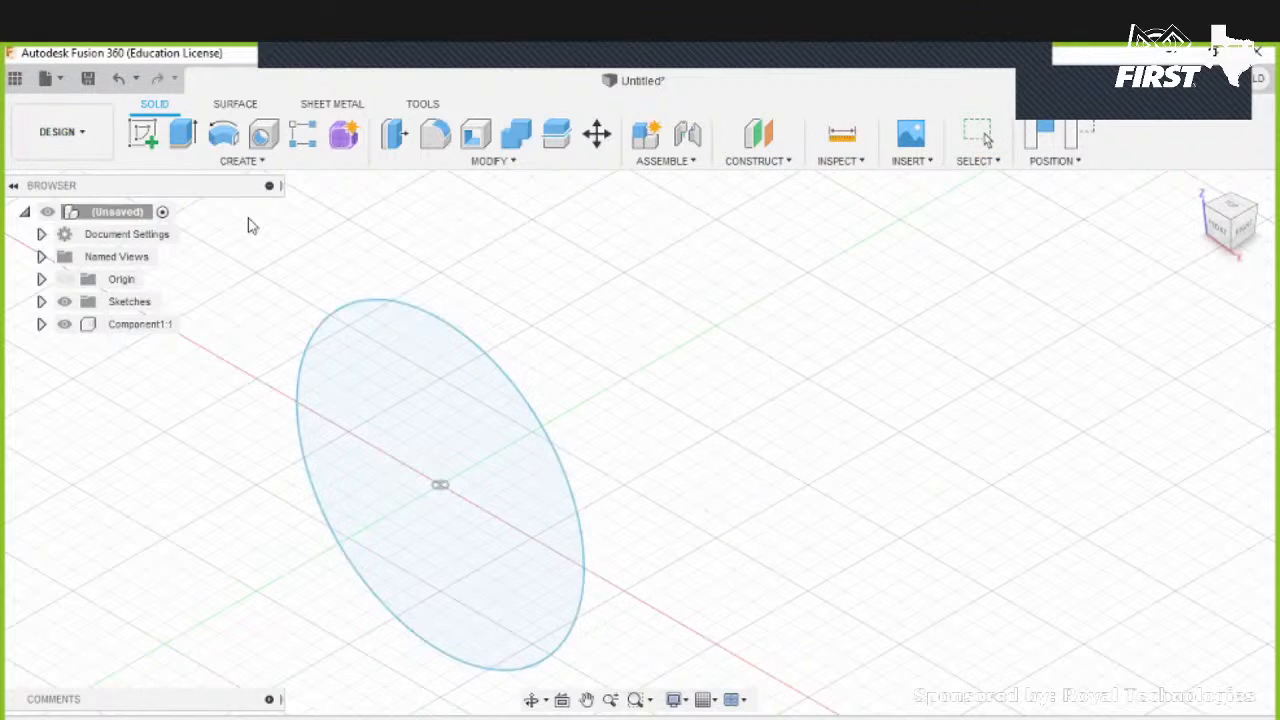
key("ctrl+z")
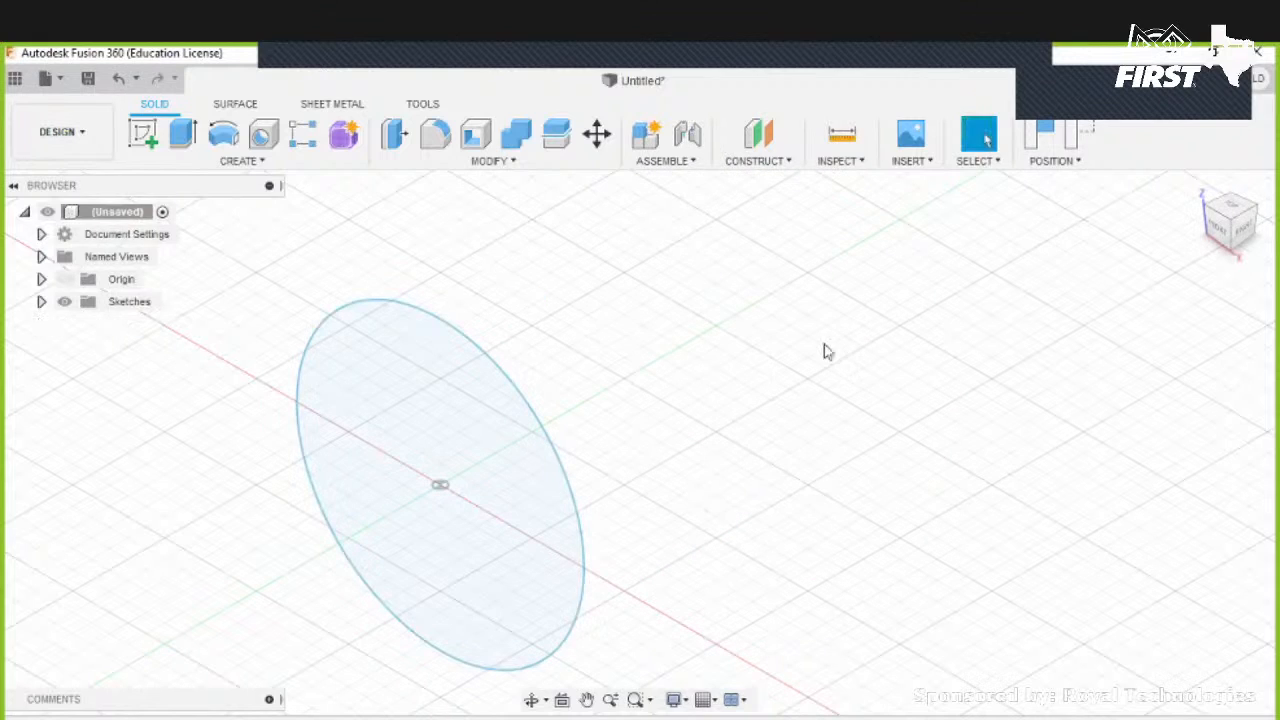
key("ctrl+z")
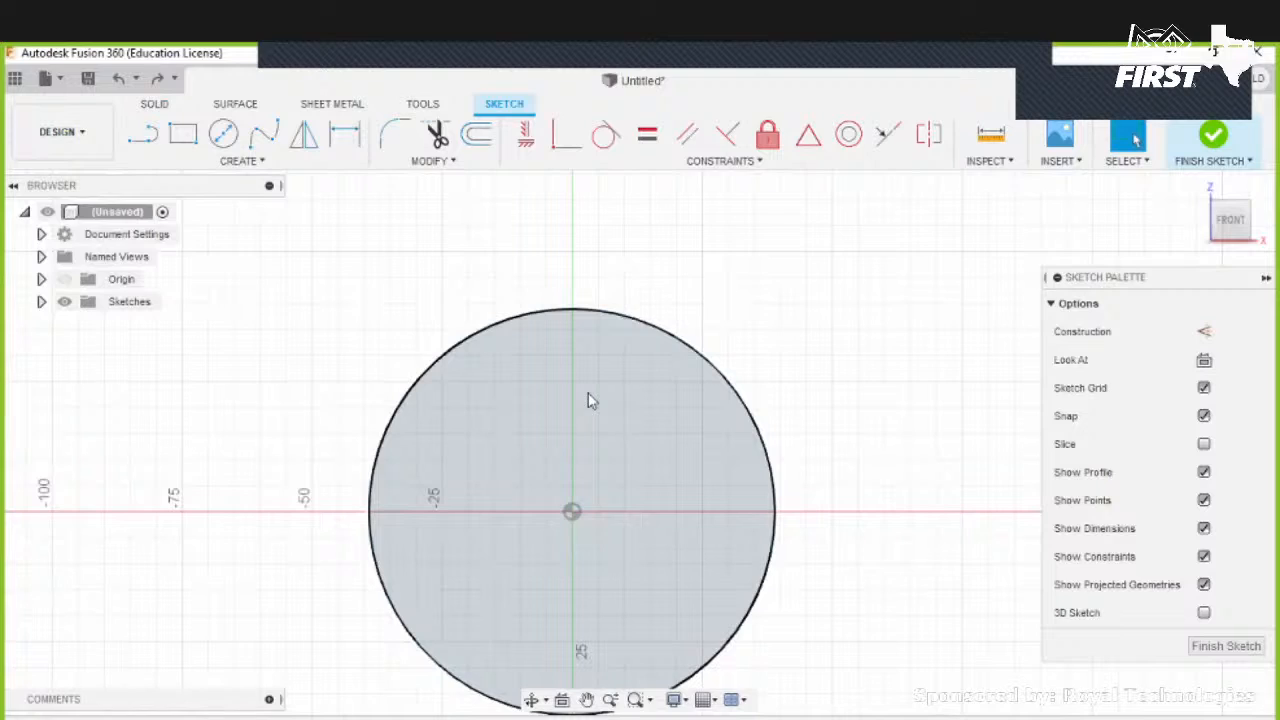
- Draw a vertical line about 90 mm long to the right of the circle
left_click(755, 319)
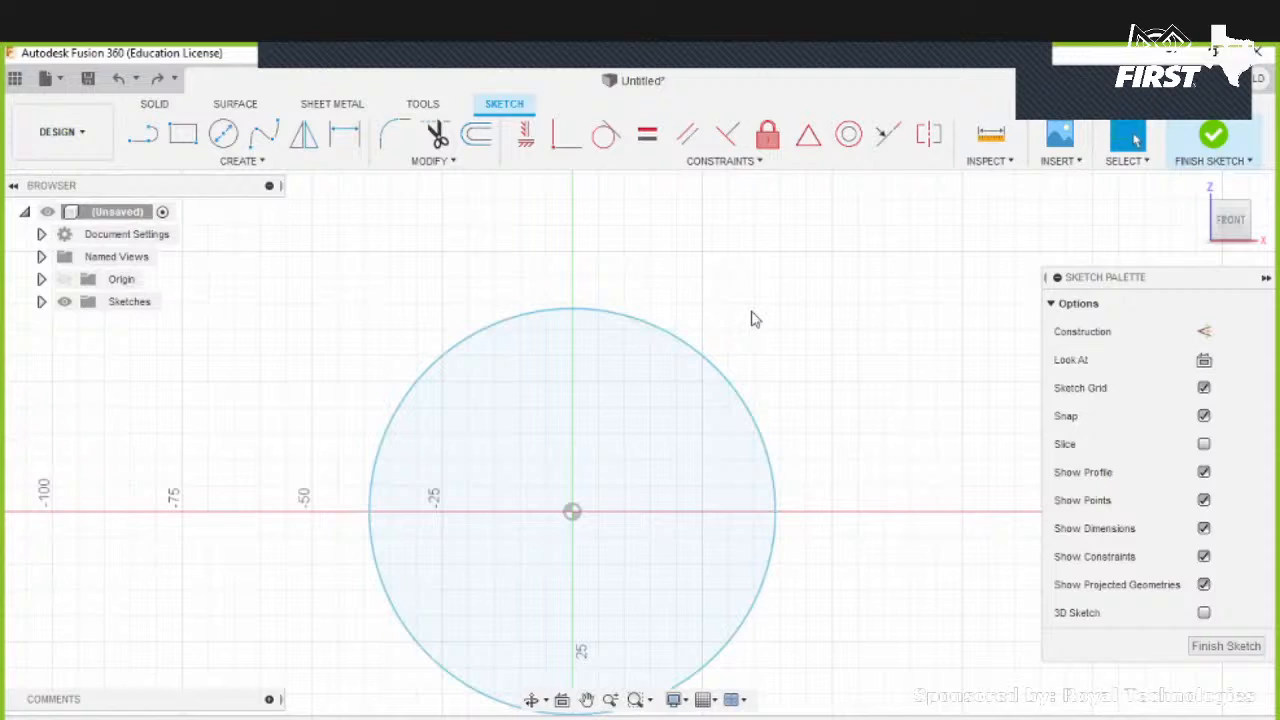
scroll(772, 405, "down", 4)
mouse_move(772, 405)
middle_mouse_down()
mouse_move(617, 297)
mouse_move(579, 291)
middle_mouse_up()
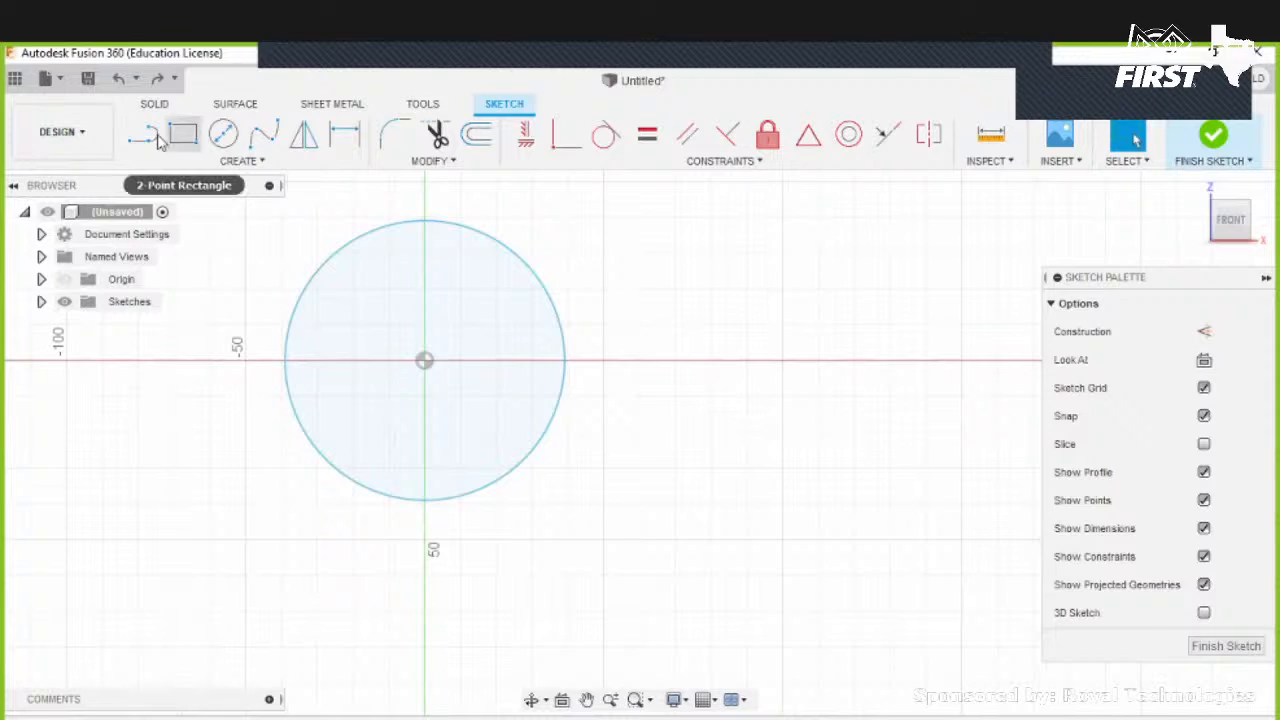
key("l")
mouse_move(898, 222)
middle_mouse_down()
mouse_move(817, 257)
mouse_move(827, 247)
middle_mouse_up()
mouse_move(831, 271)
middle_mouse_down()
mouse_move(747, 277)
mouse_move(623, 244)
middle_mouse_up()
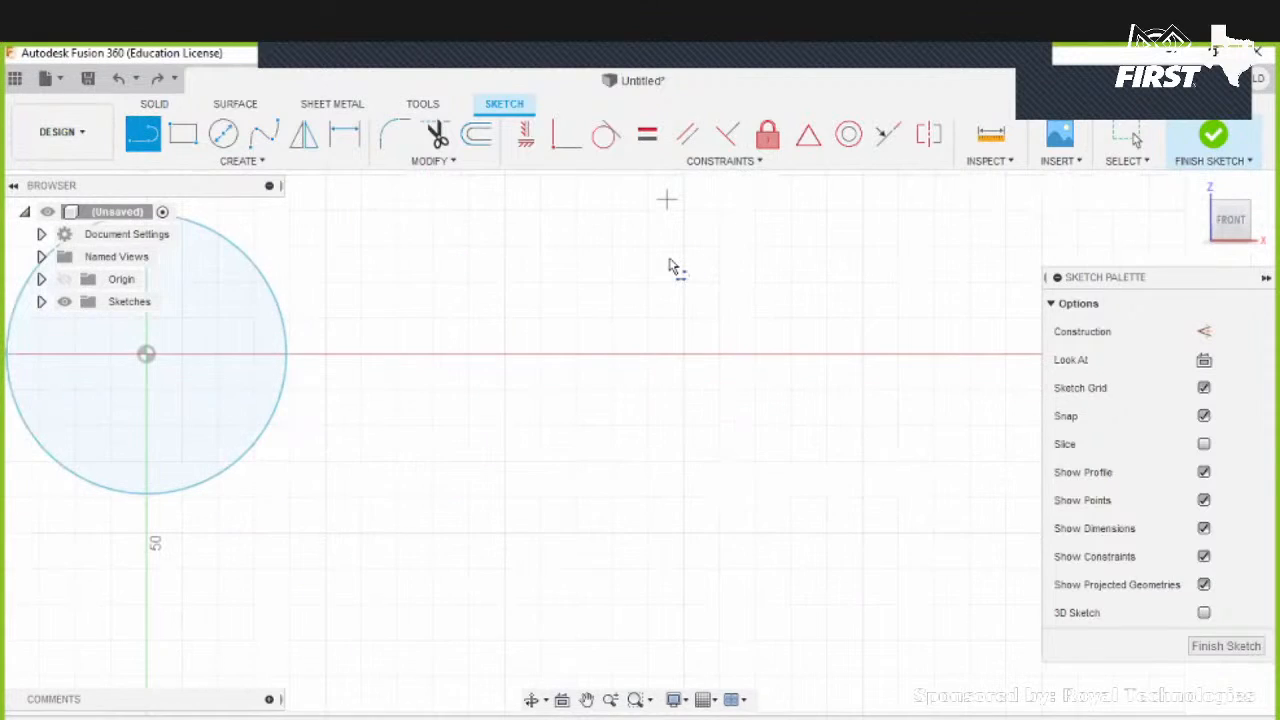
left_click(667, 532)
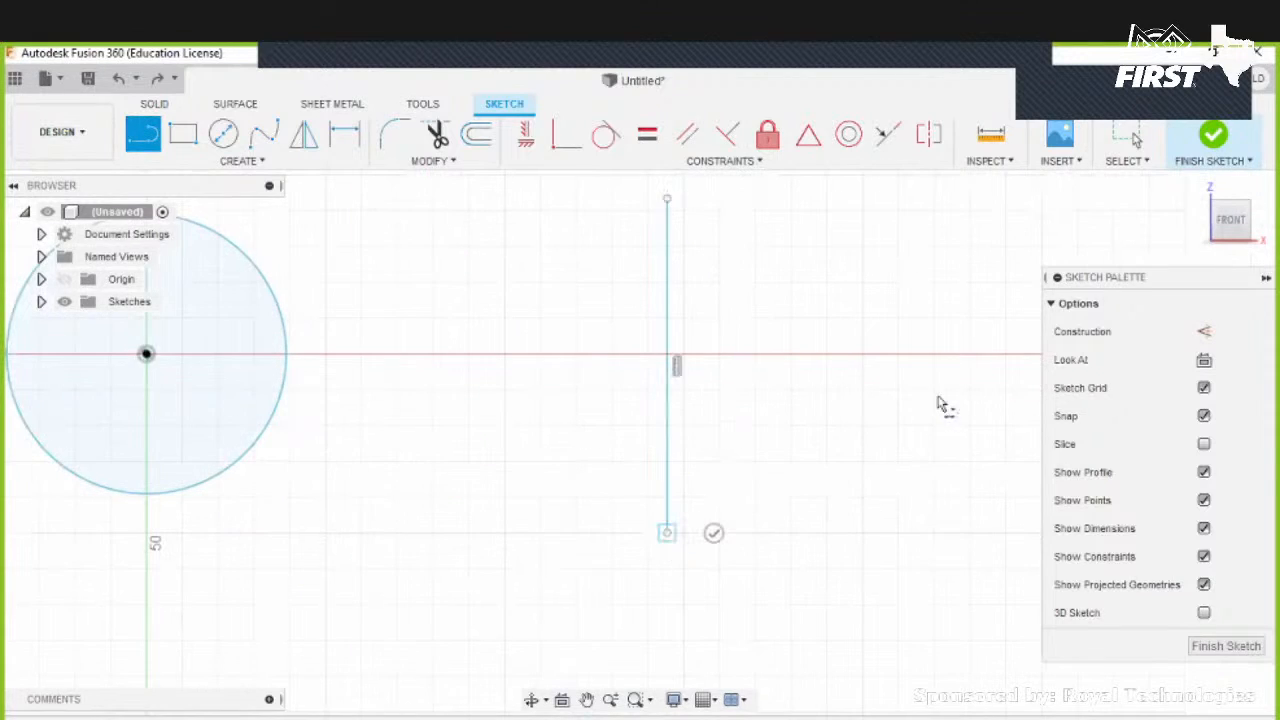
key("Escape")
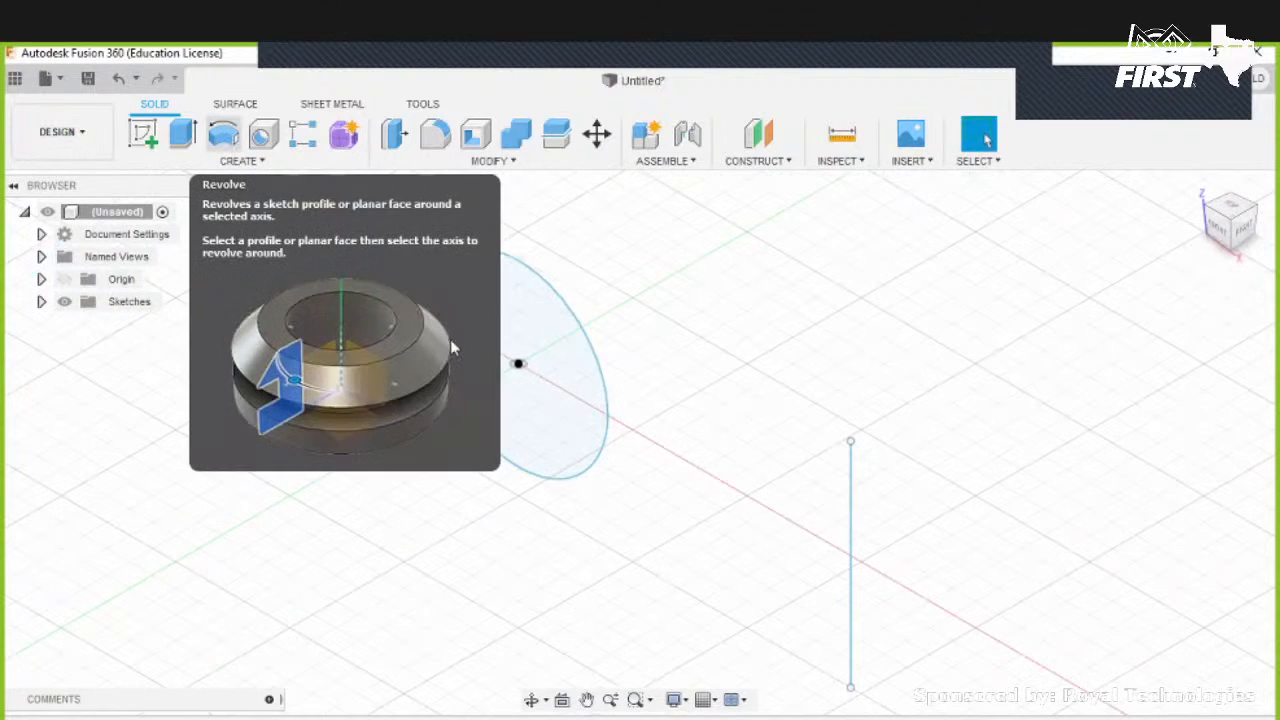
- Revolve the circle around the vertical line, trying angles of 95 deg and -5 deg
left_click(226, 136)
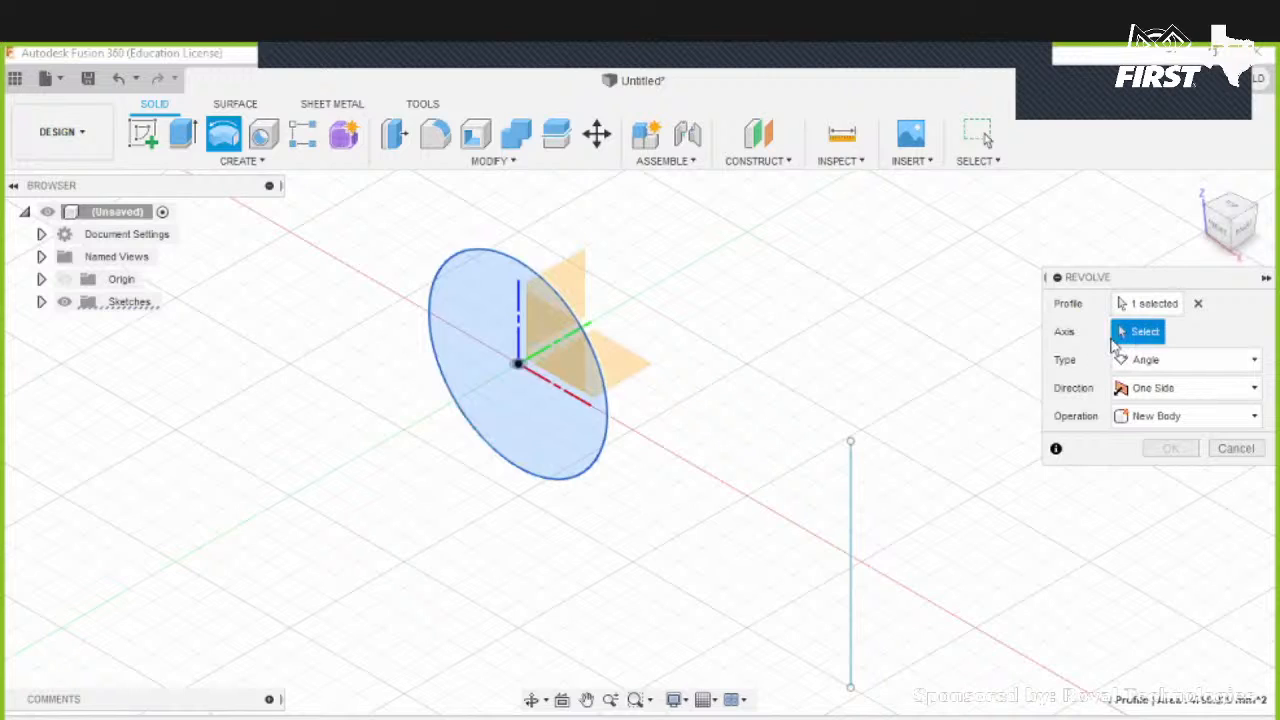
left_click(851, 488)
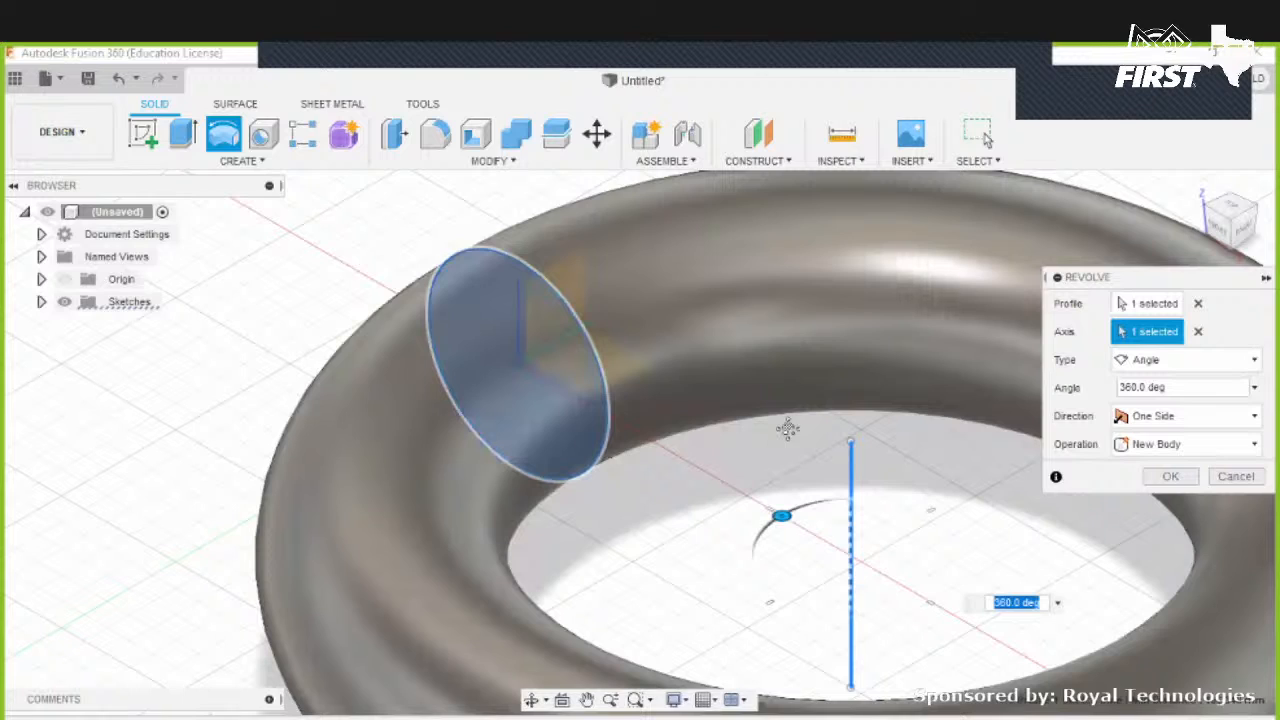
scroll(772, 430, "down", 3)
middle_click_drag(686, 397, 537, 355)
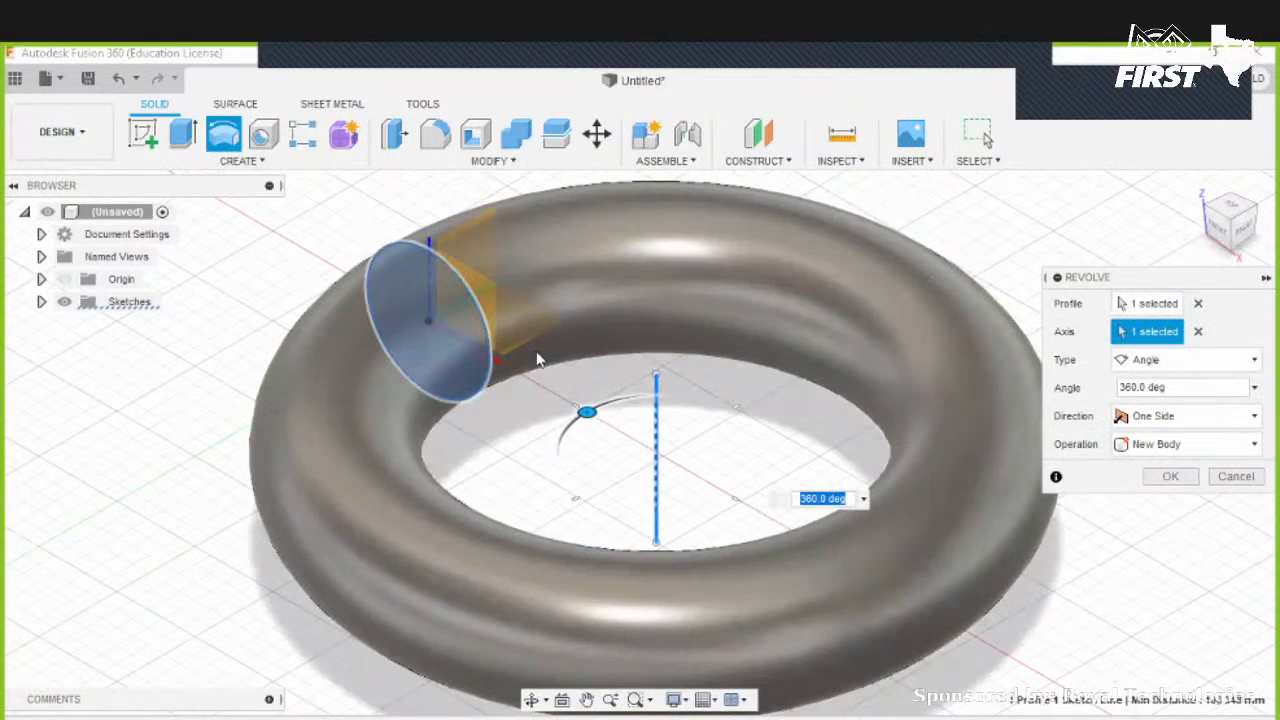
left_click_drag(587, 412, 738, 367)
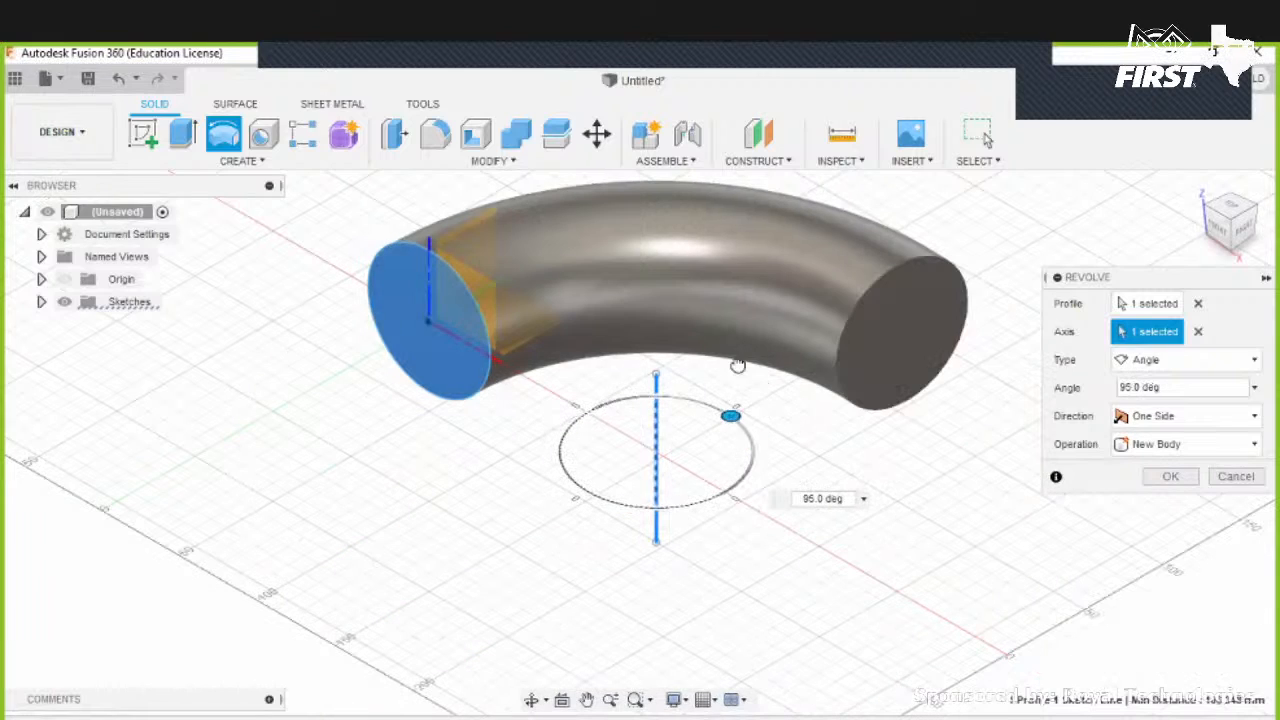
left_click_drag(642, 364, 586, 403)
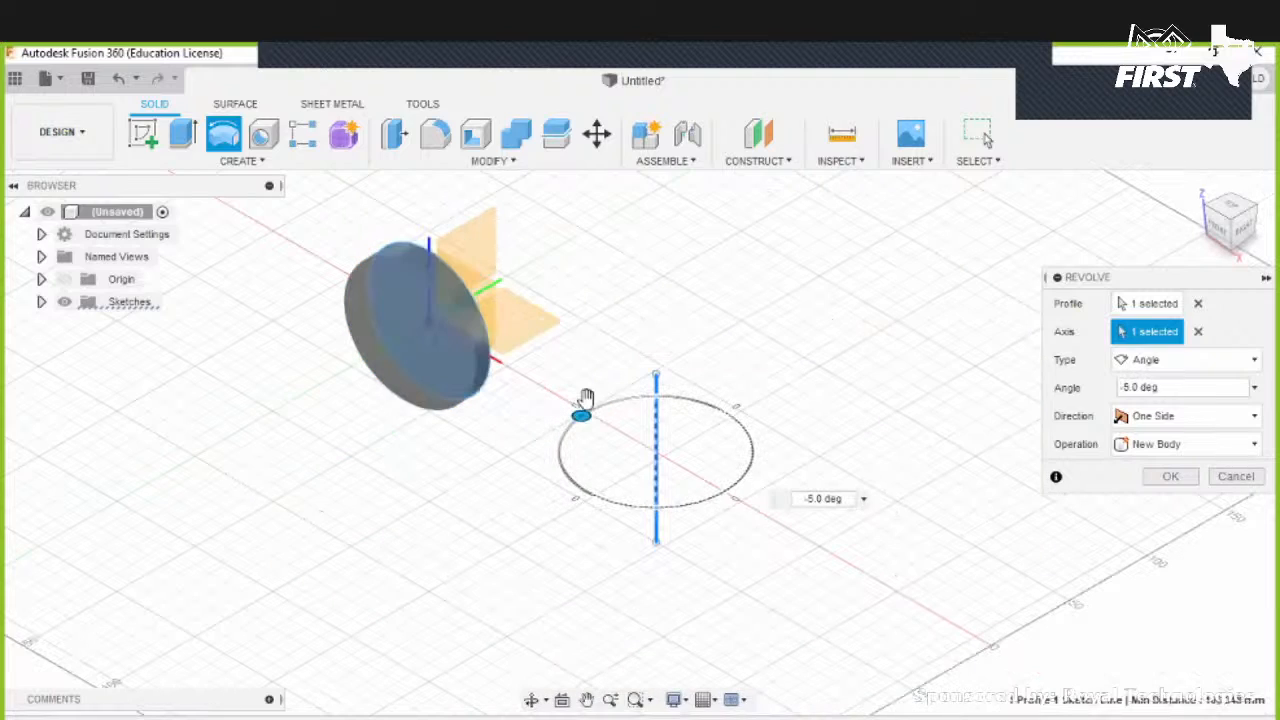
- Try a Symmetric revolve of 90 deg, then cancel the Revolve
left_click(1166, 416)
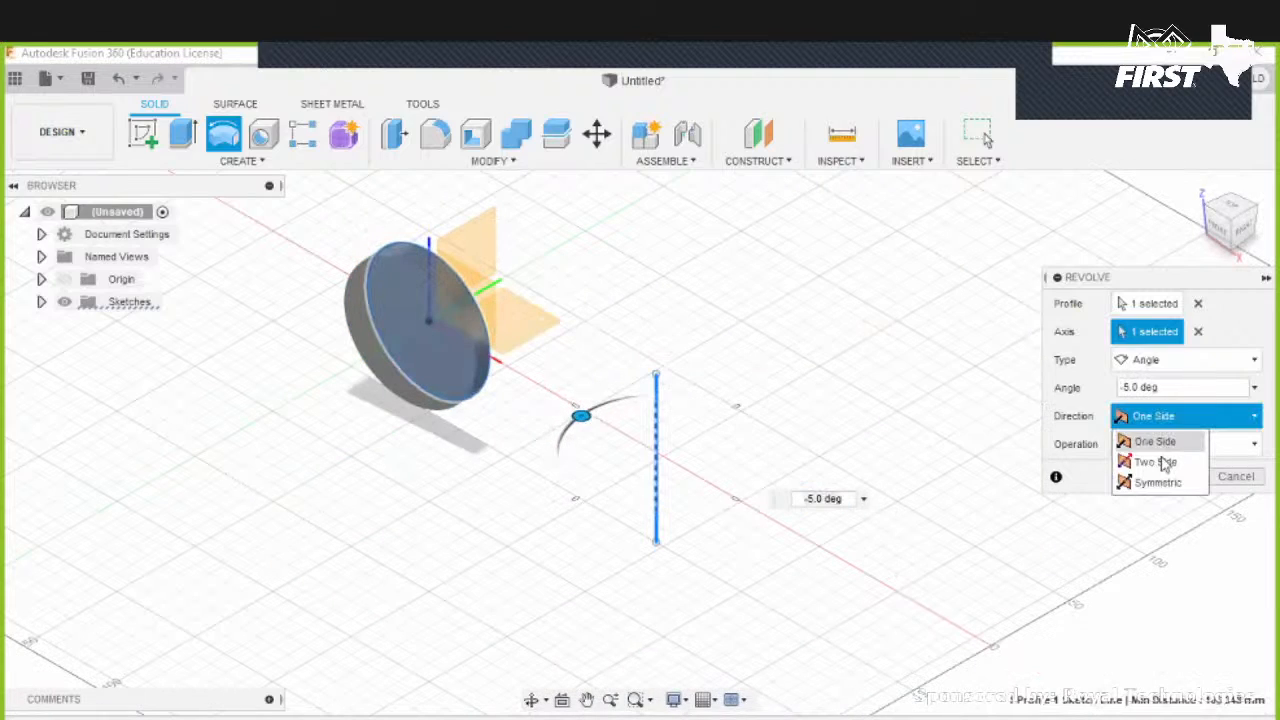
left_click(1149, 484)
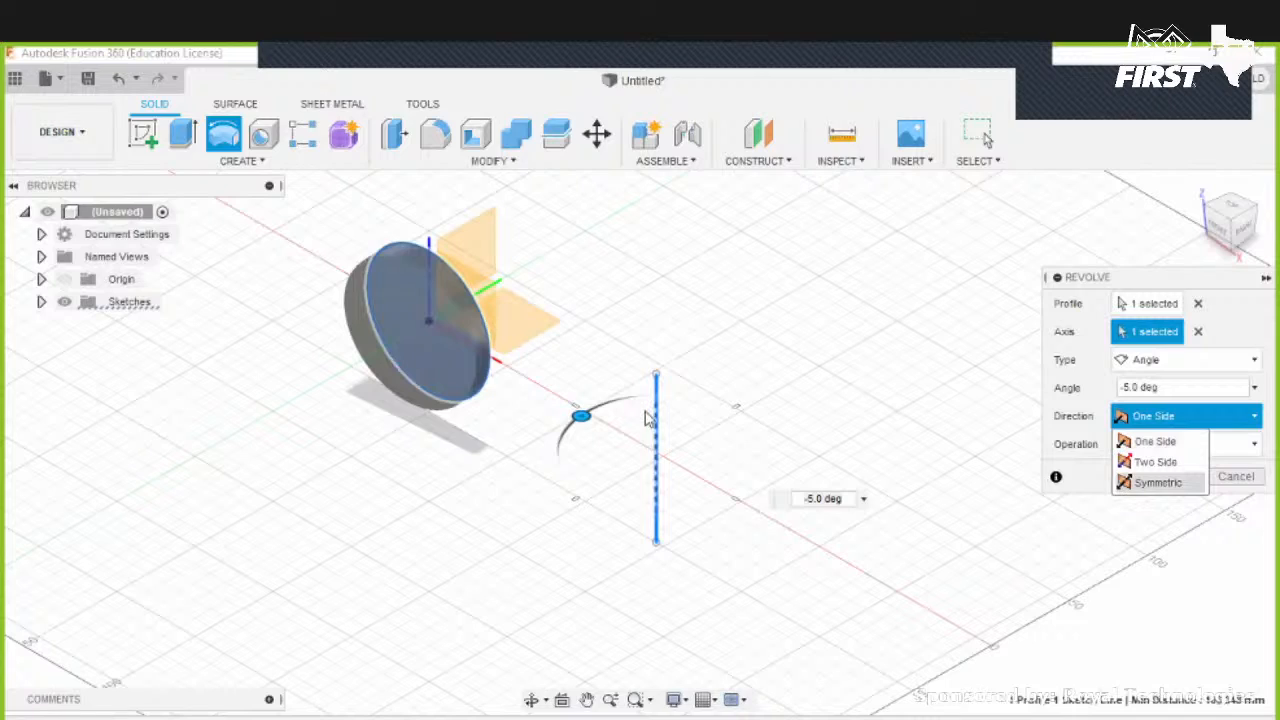
left_click_drag(626, 410, 783, 431)
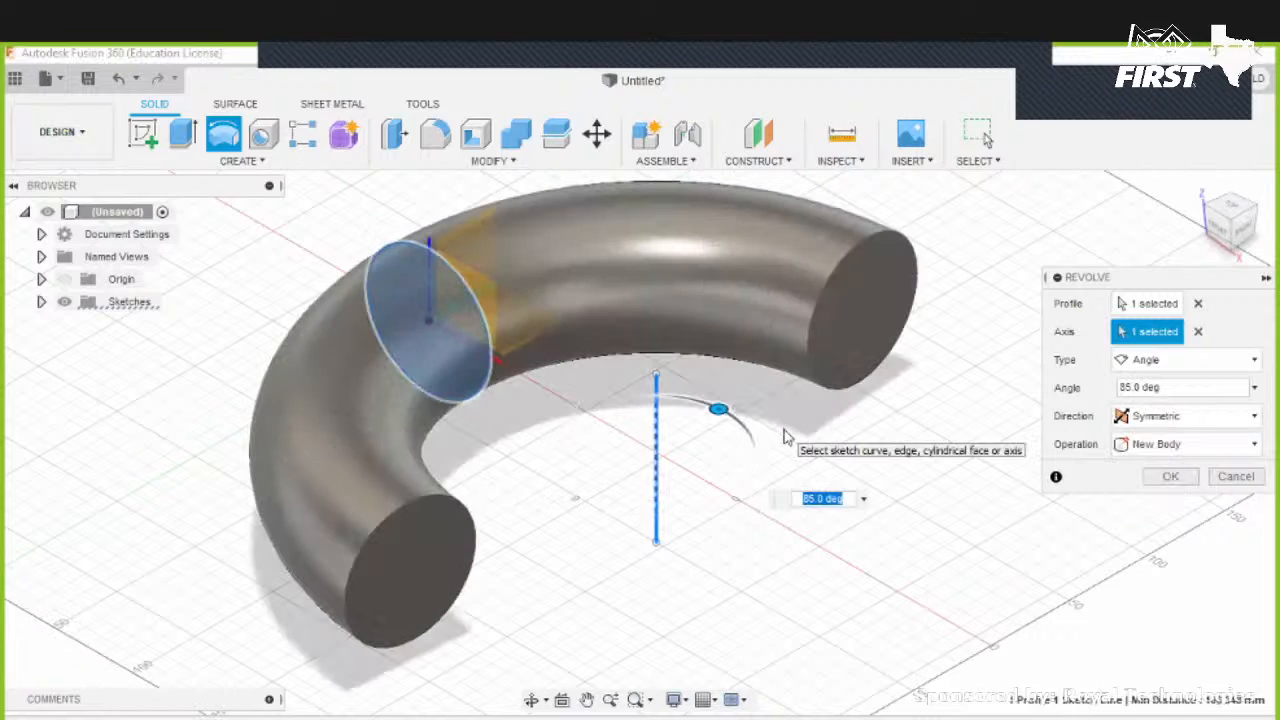
left_click_drag(727, 416, 737, 450)
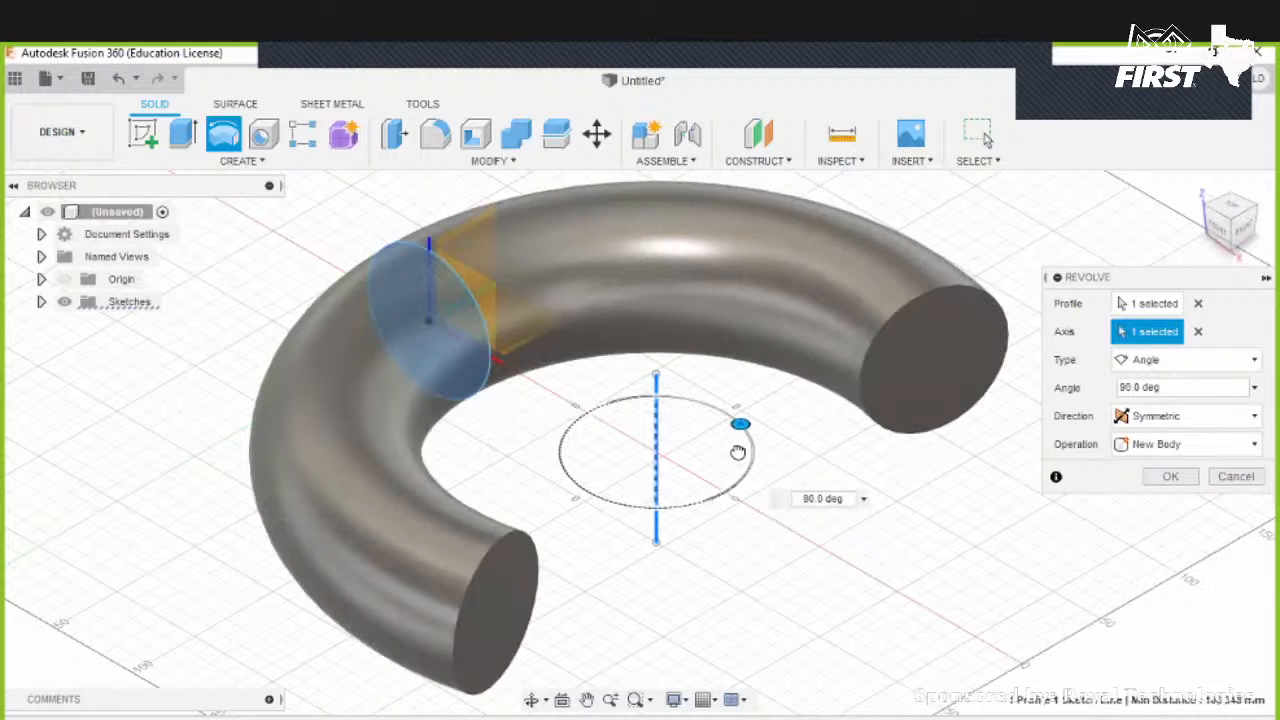
left_click(1232, 476)
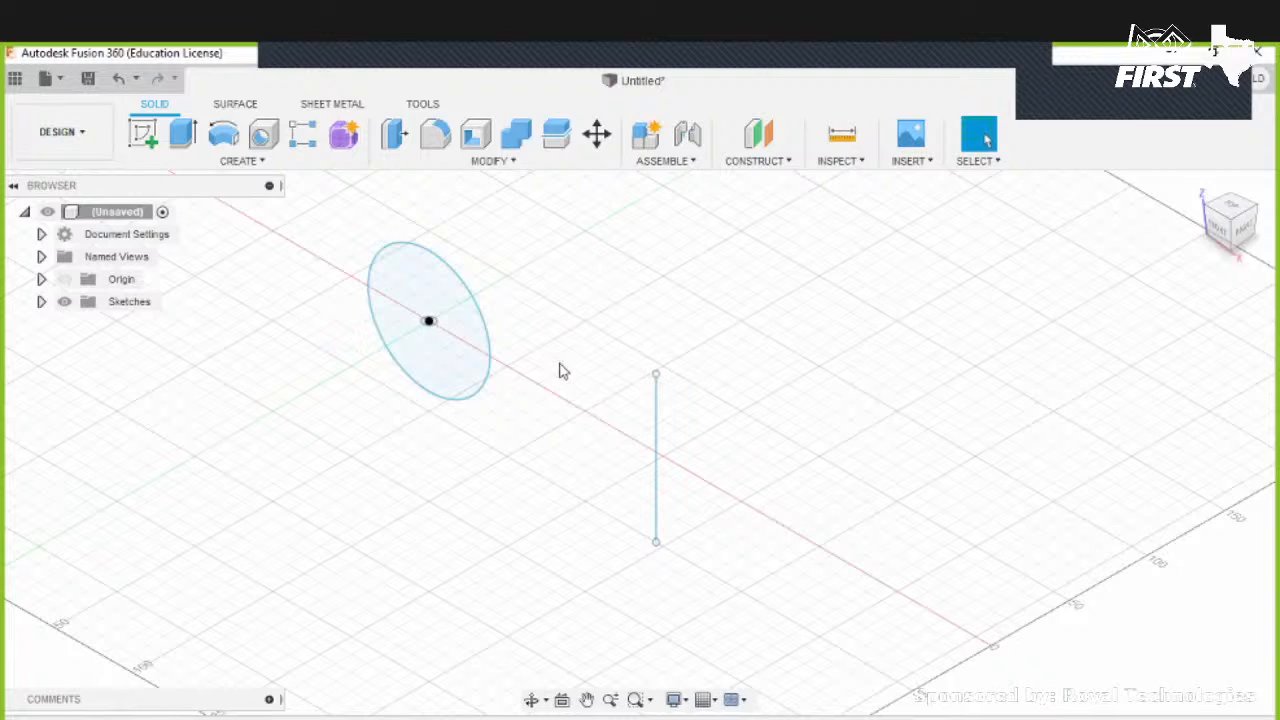
- Edit the circle sketch and draw a rectangle about 110 by 67 mm overlapping the circle's upper-right quarter
double_click(656, 460)
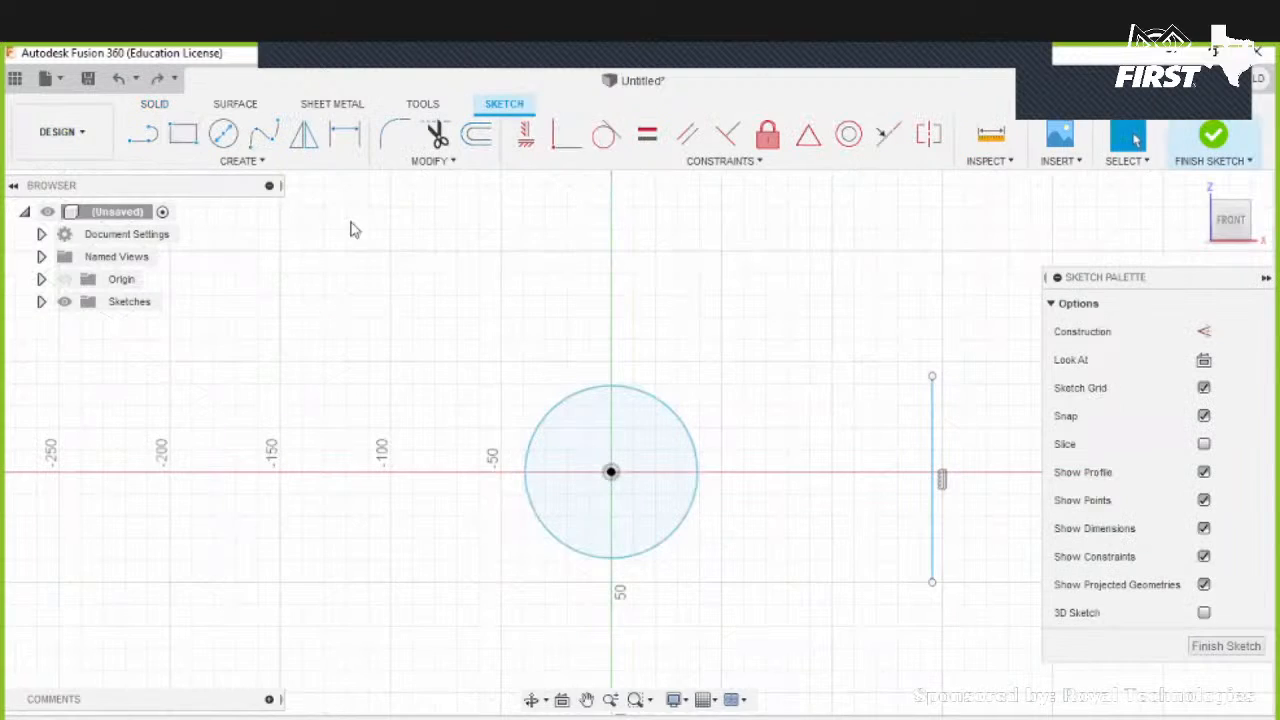
left_click(183, 134)
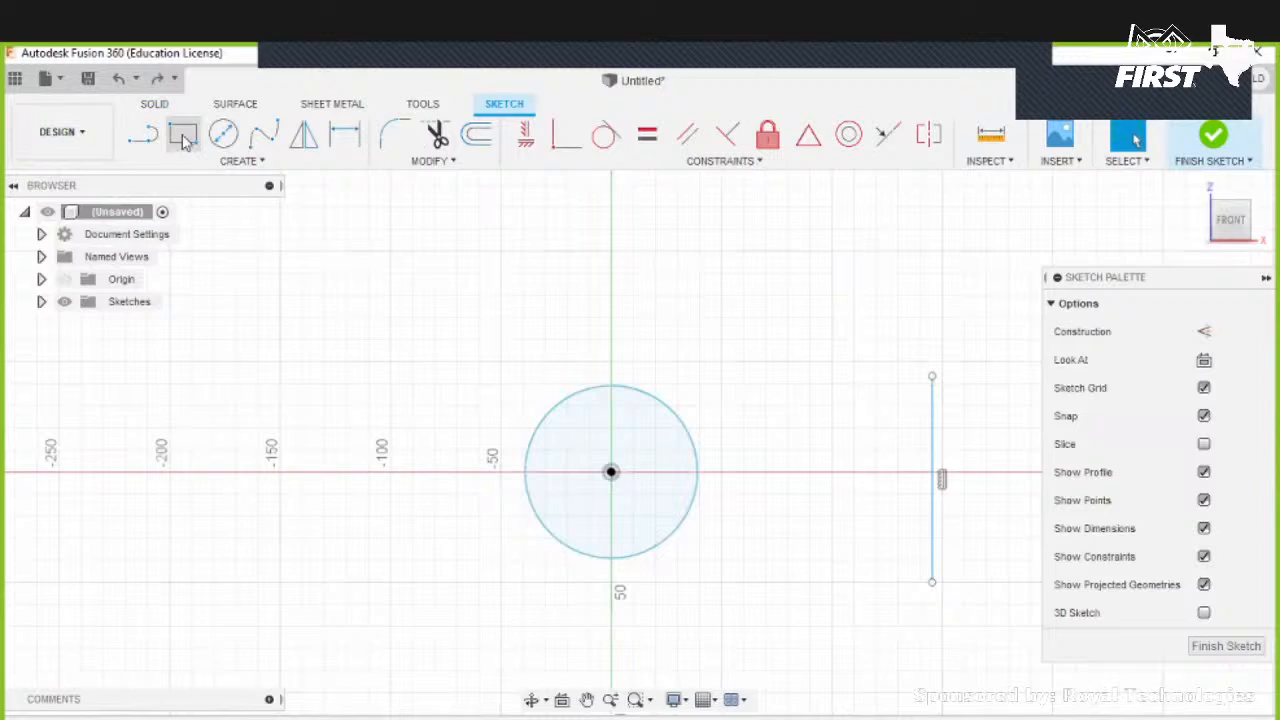
left_click(581, 393)
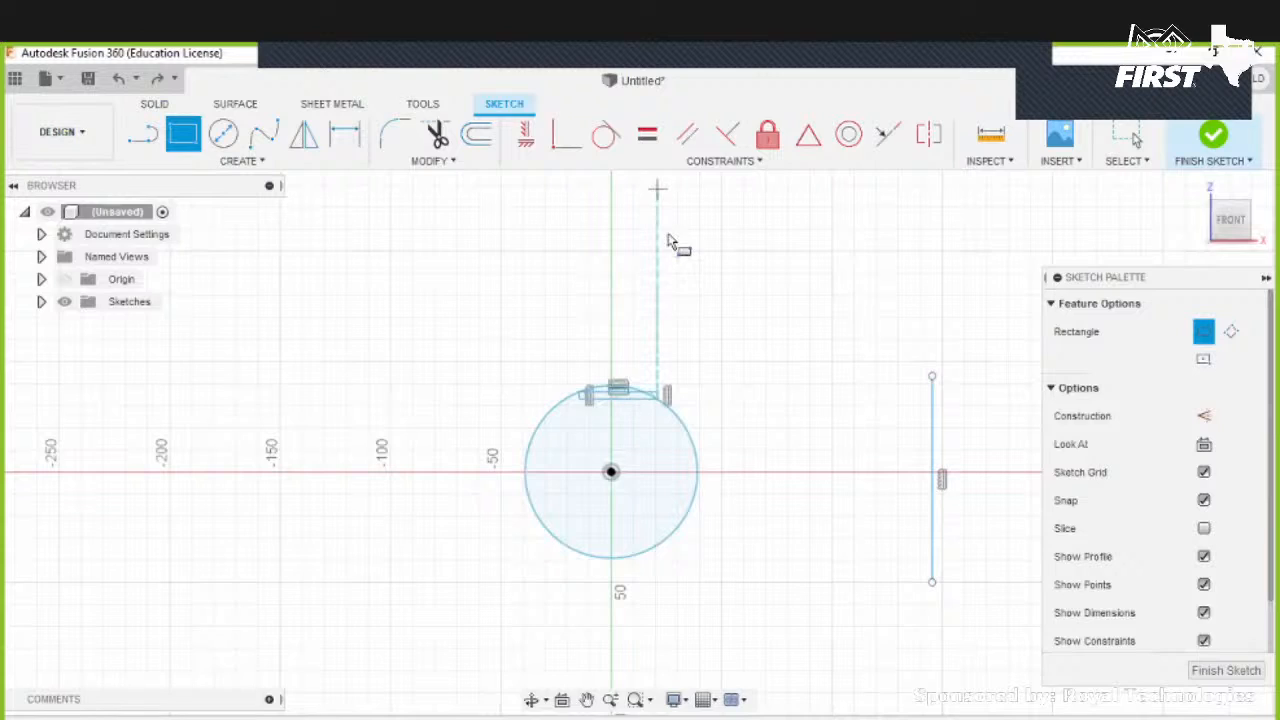
key("Escape")
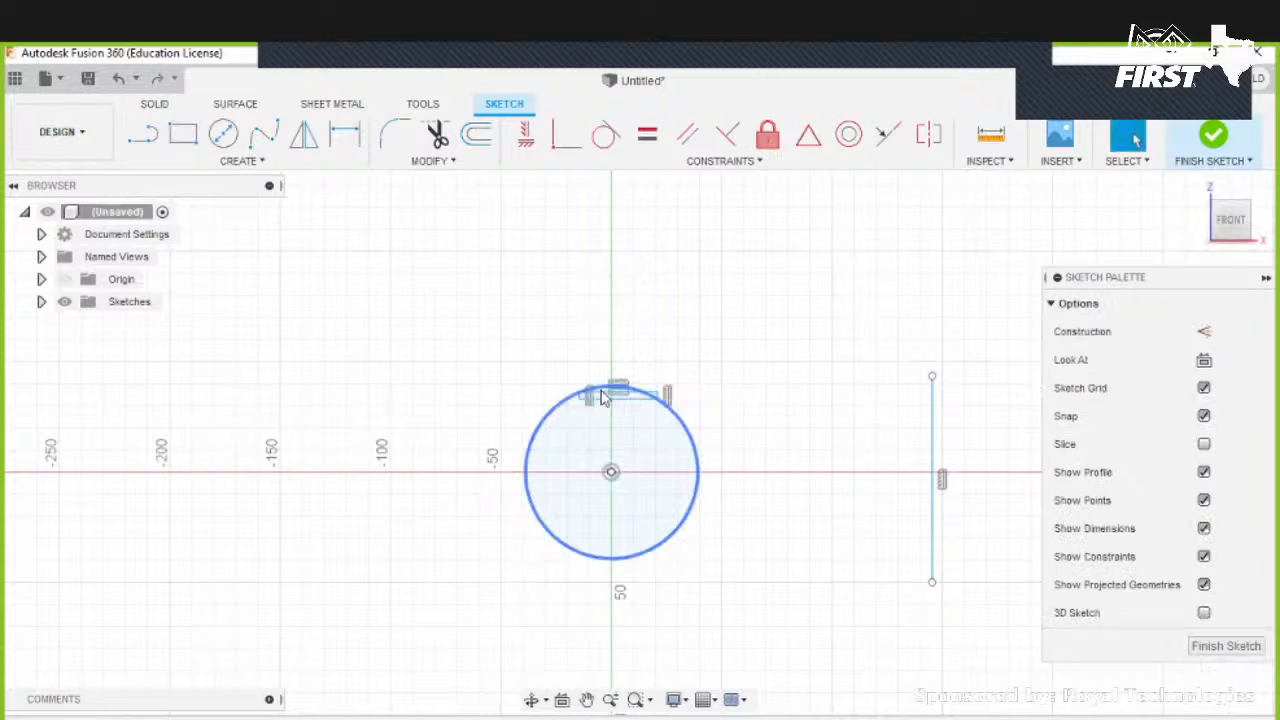
scroll(600, 395, "up", 2)
left_click_drag(600, 395, 602, 133)
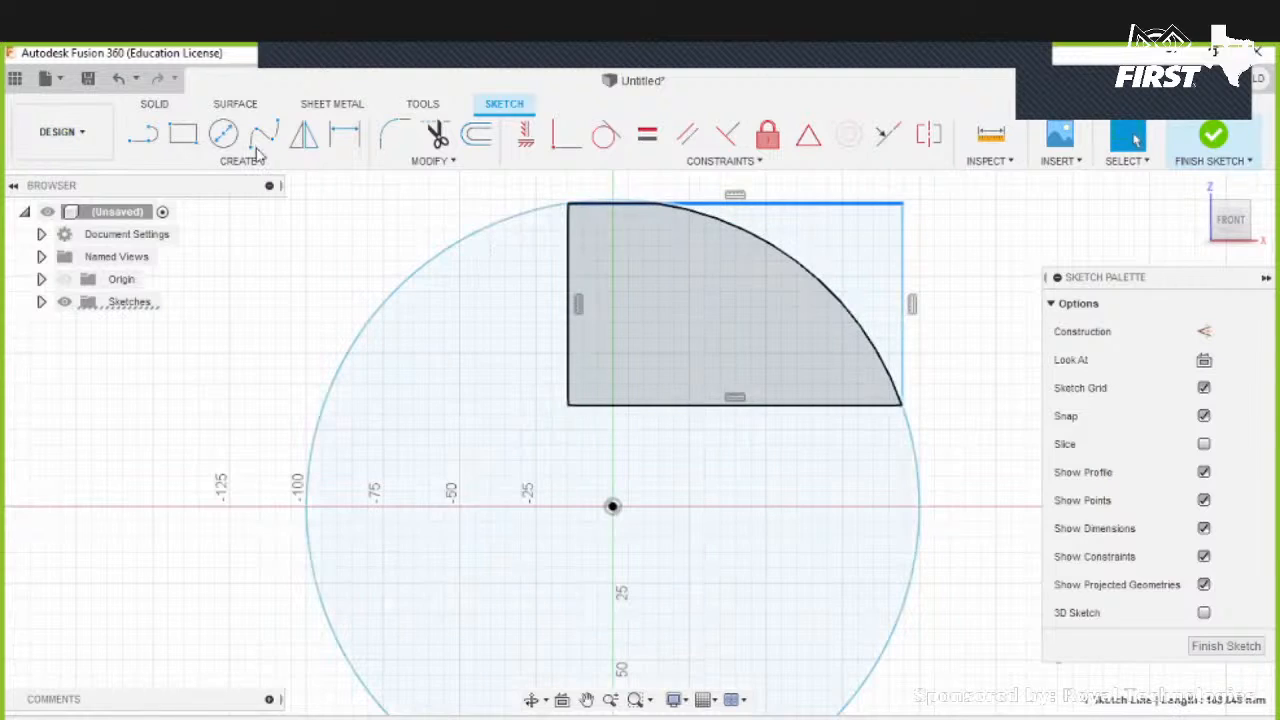
- Draw a loop-shaped spline to the left of the circle, overlapping it, and leave the sketch
left_click(264, 136)
left_click(549, 355)
left_click(386, 258)
left_click(272, 338)
left_click(220, 563)
left_click(428, 632)
left_click(548, 528)
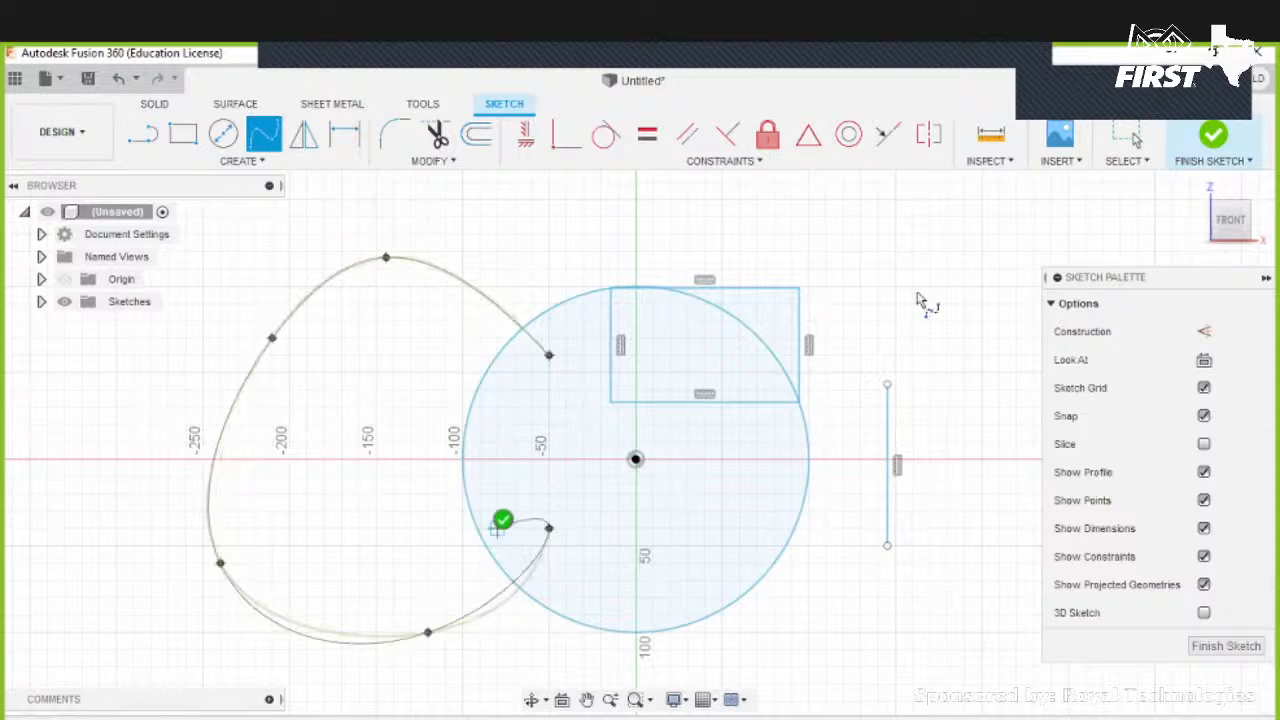
key("Return")
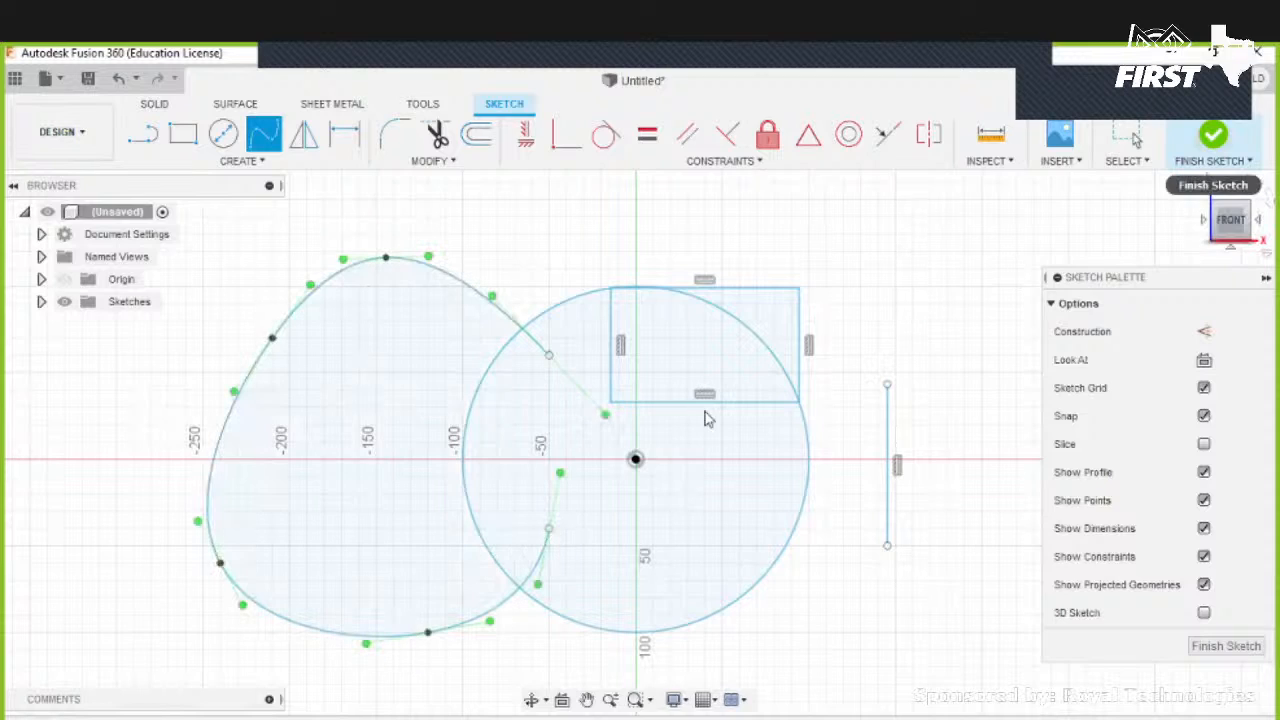
key("Escape")
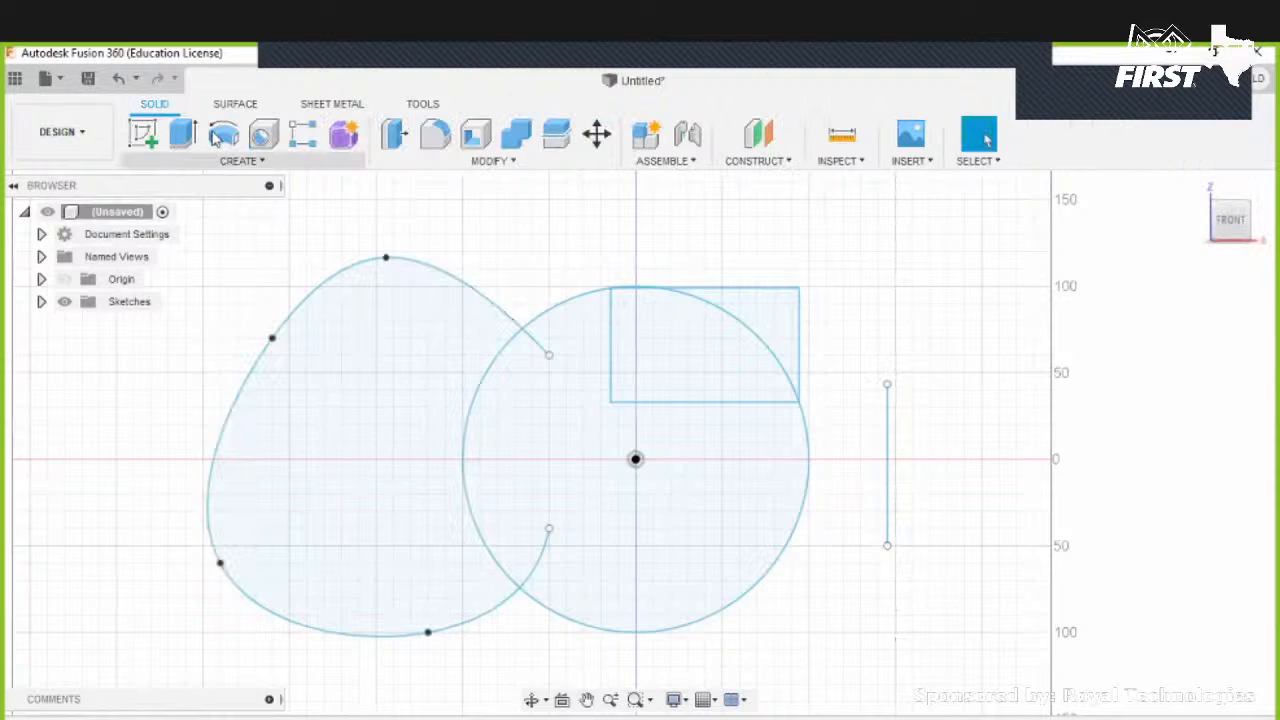
- Revolve the spline, circle and rectangle profiles 360 deg around the vertical line as a new body
left_click(223, 133)
left_click(436, 437)
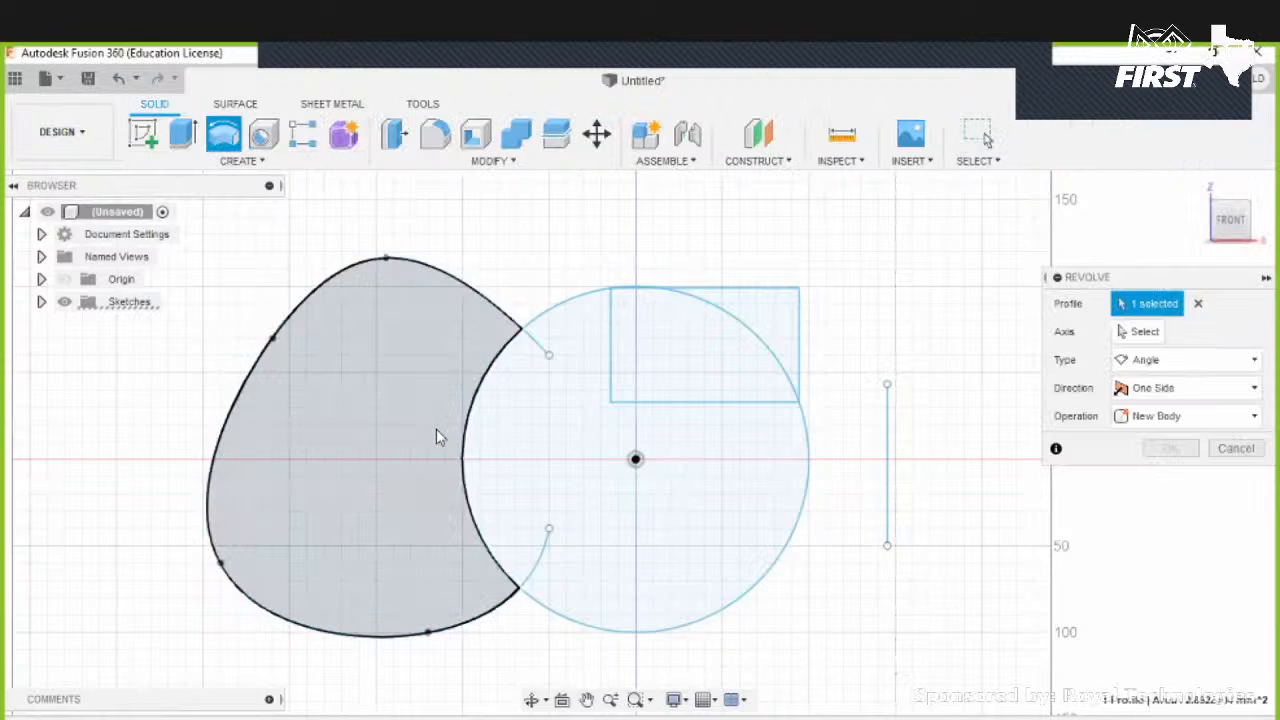
left_click(549, 434)
left_click(663, 357)
left_click(783, 322)
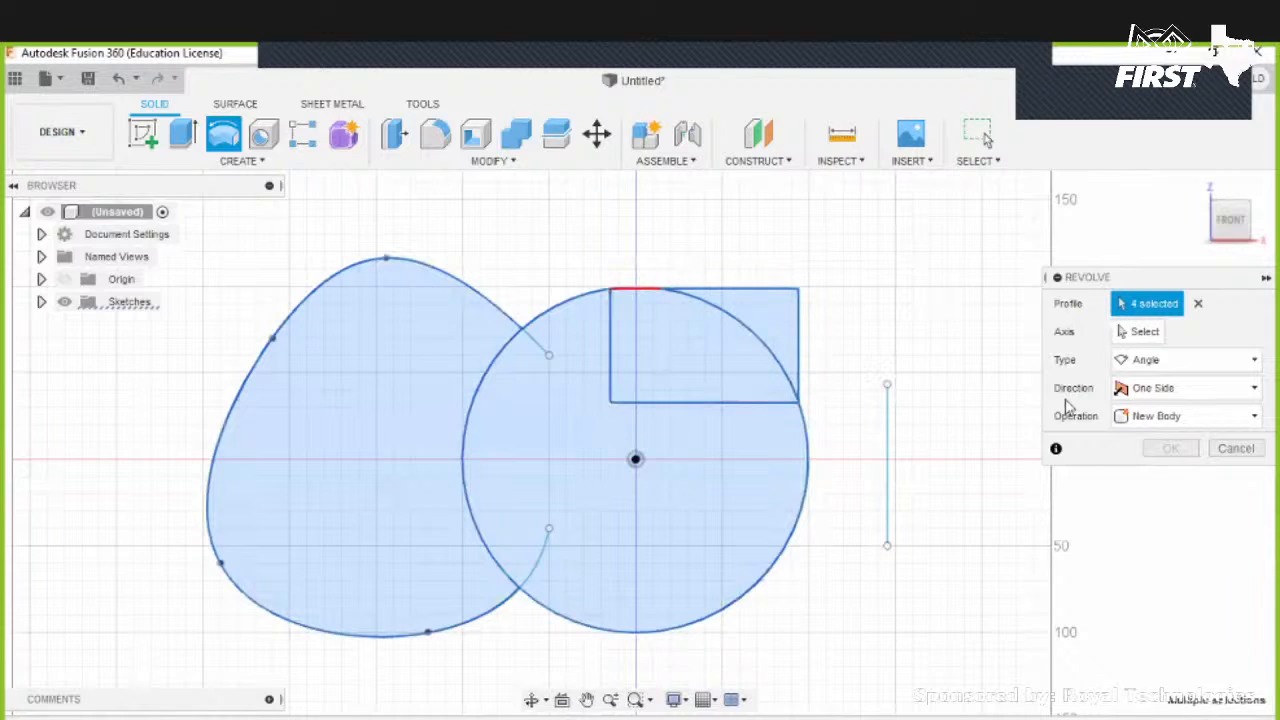
left_click(1145, 331)
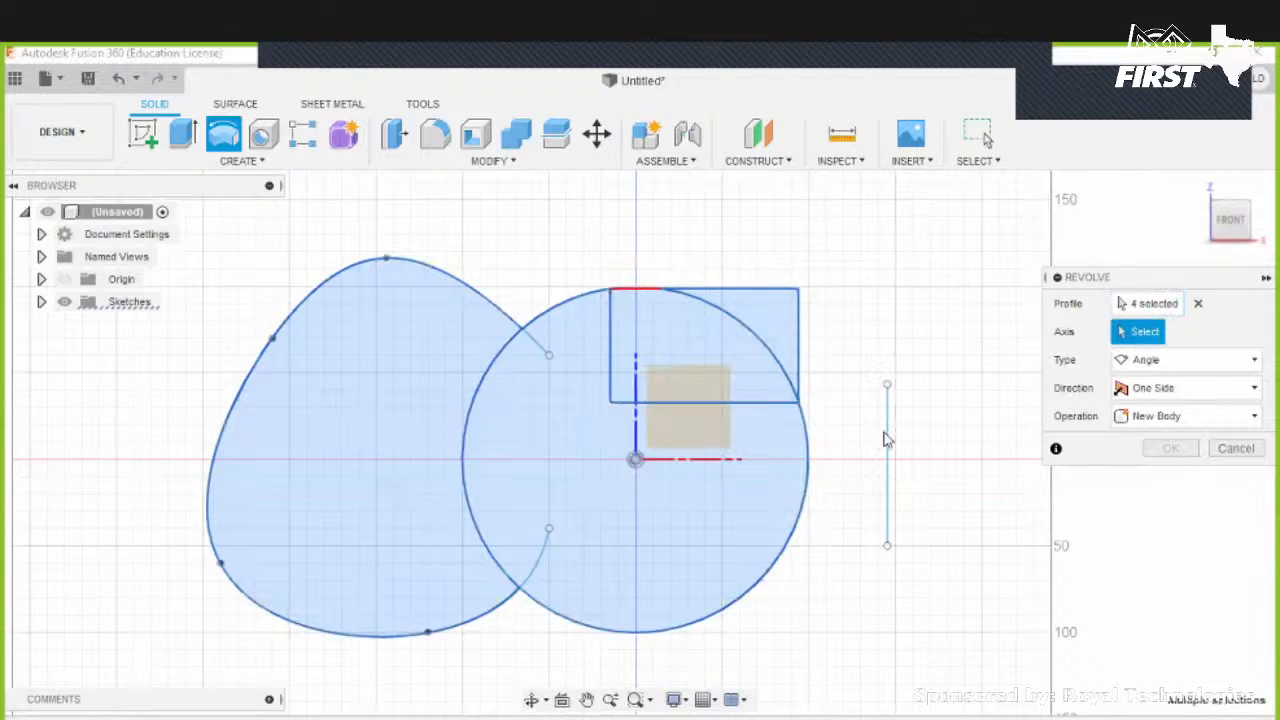
left_click(887, 440)
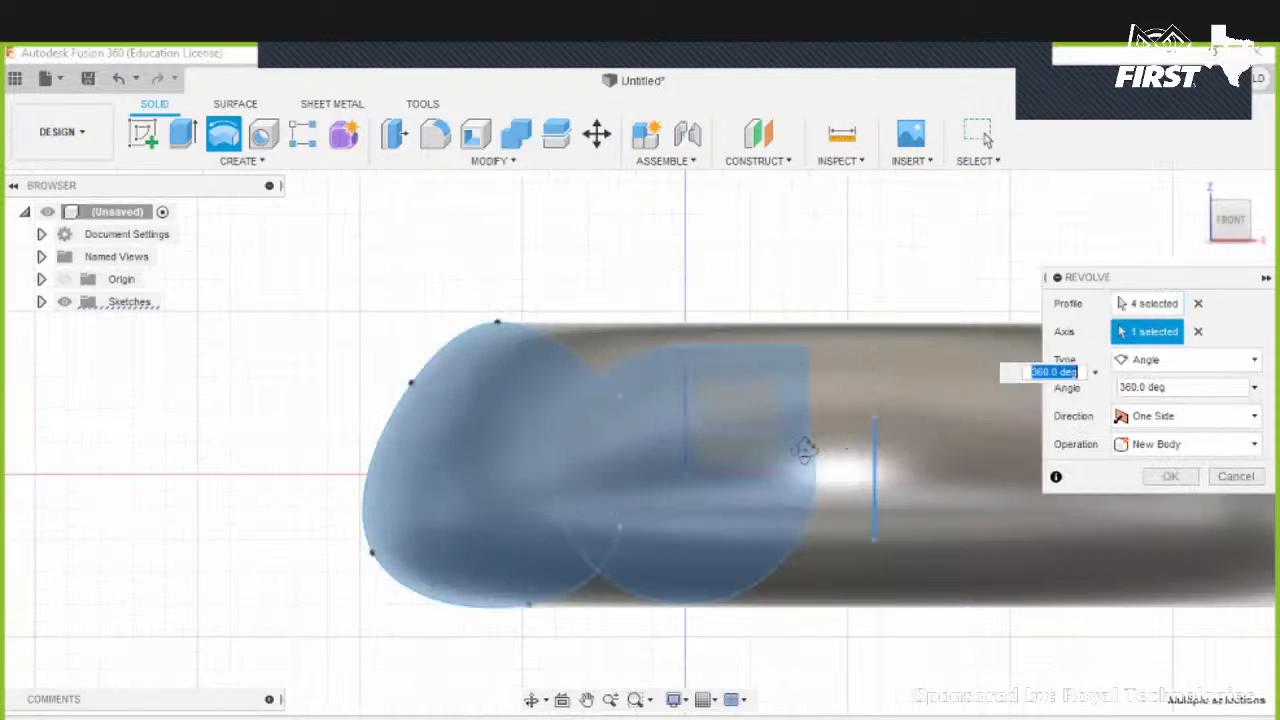
middle_click_drag(714, 500, 680, 316, "shift")
middle_click_drag(711, 466, 841, 482, "shift")
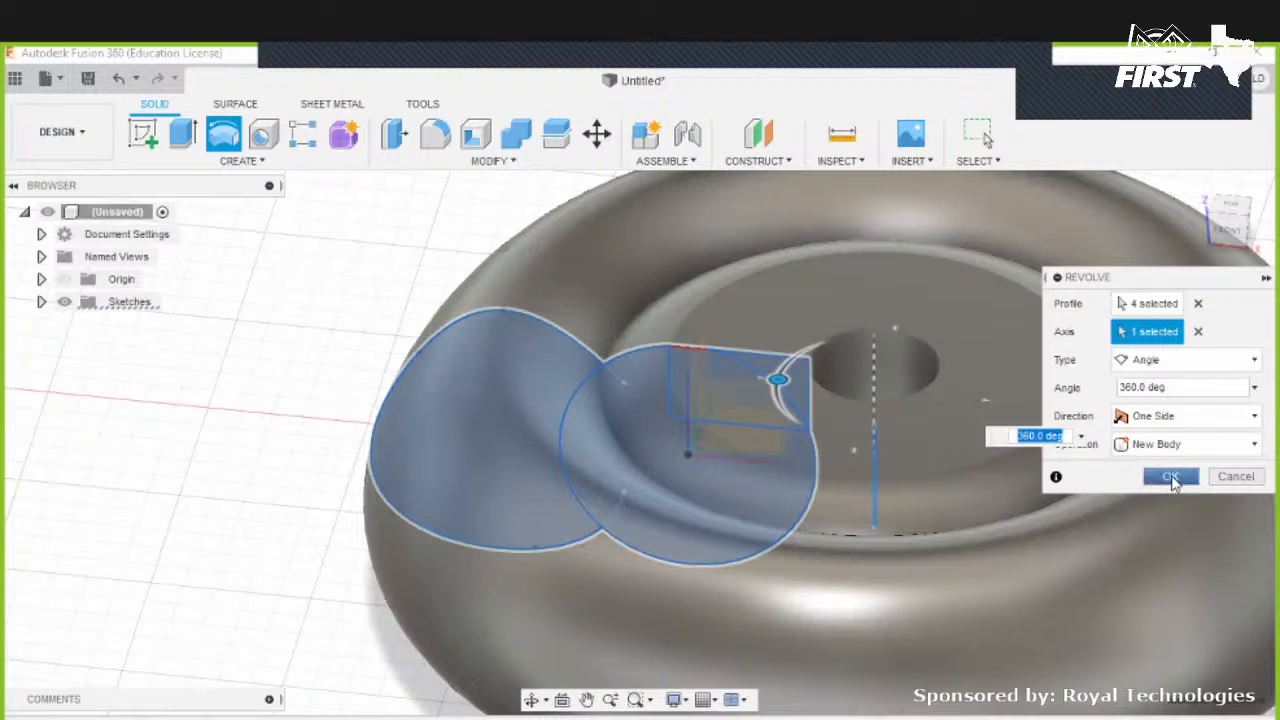
left_click(1172, 478)
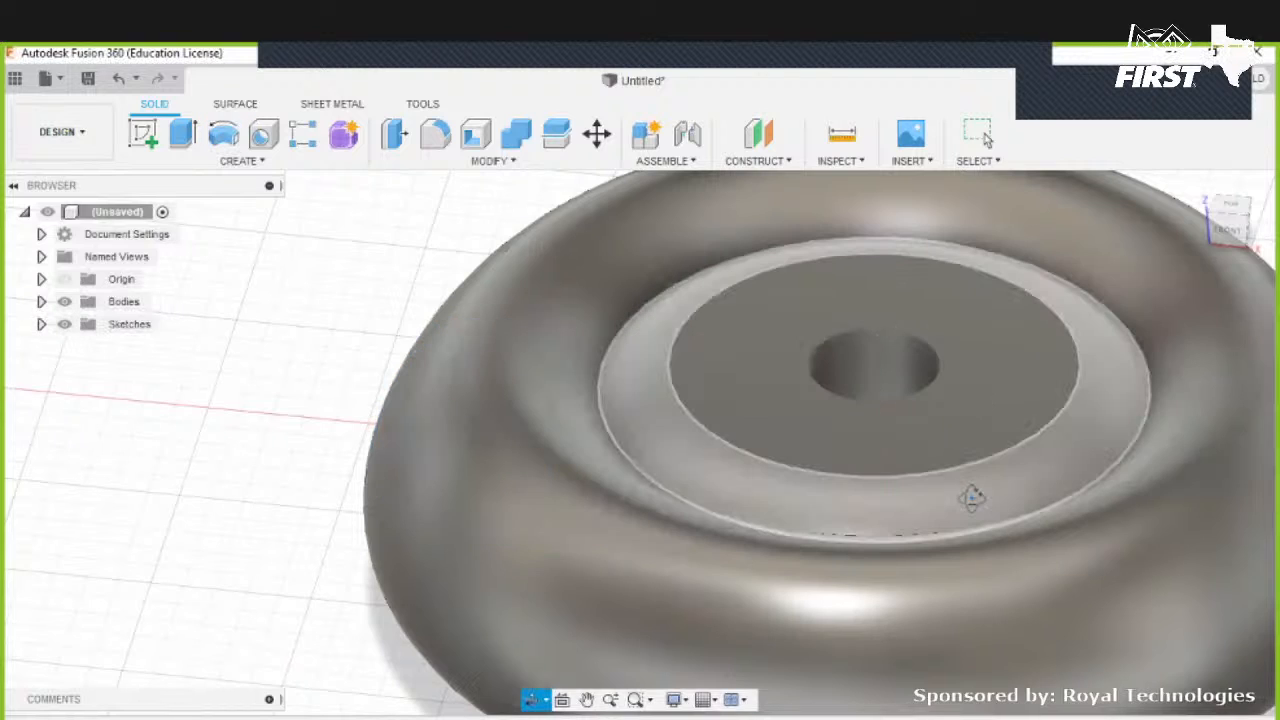
- Orbit around the revolved solid to examine it from different angles, returning to the home view
mouse_move(951, 488)
middle_mouse_down("shift")
mouse_move(1048, 390)
mouse_move(1032, 340)
mouse_move(1012, 360)
mouse_move(944, 374)
mouse_move(958, 486)
middle_mouse_up("shift")
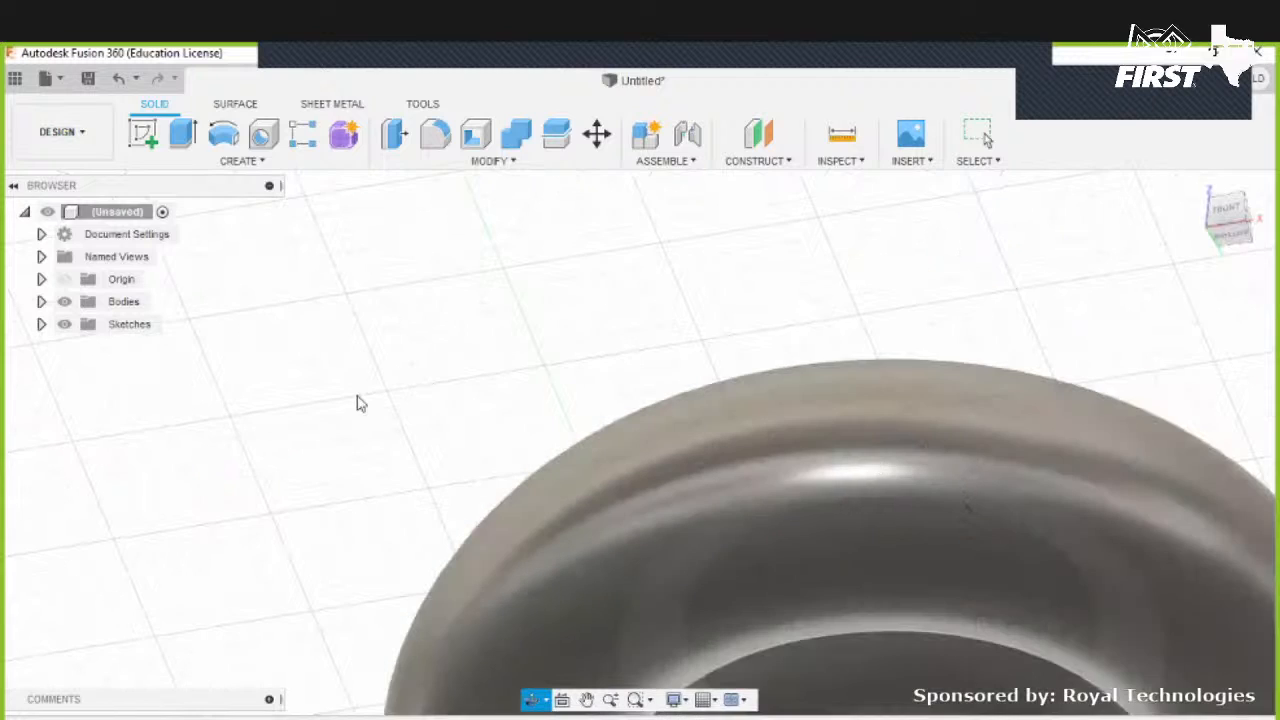
middle_click_drag(875, 463, 850, 535, "shift")
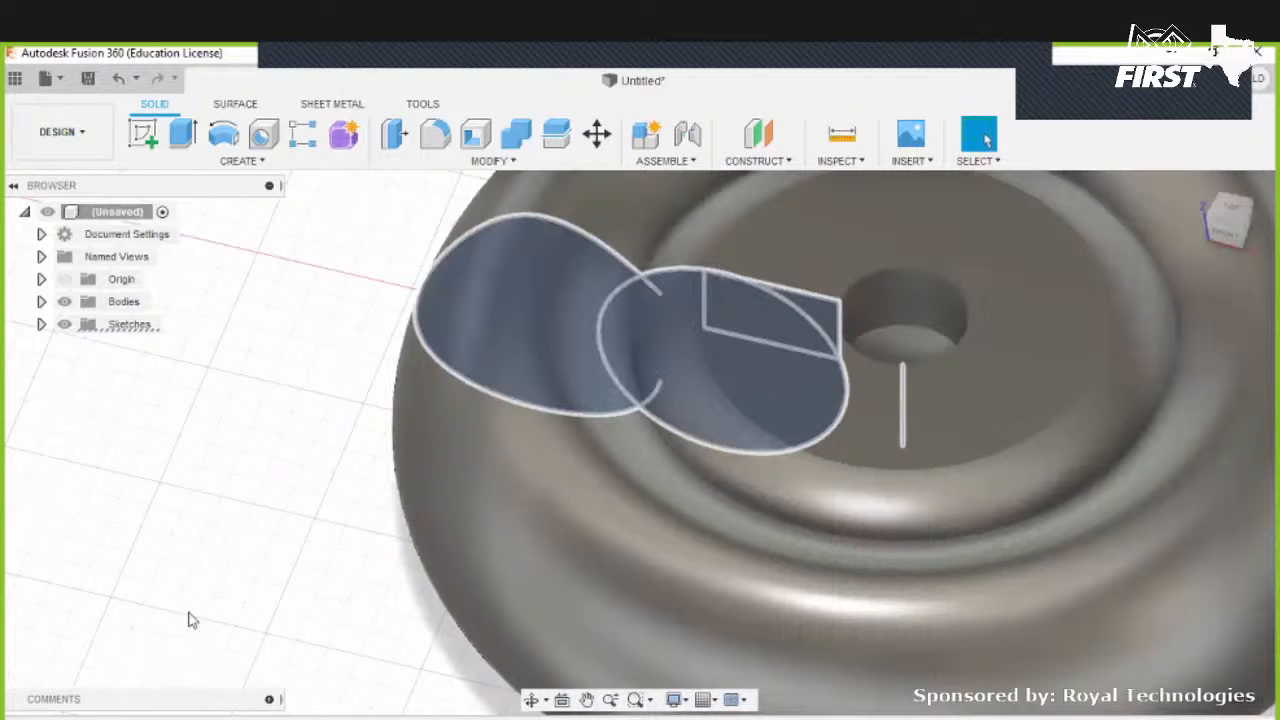
mouse_move(826, 506)
middle_mouse_down()
mouse_move(874, 507)
mouse_move(546, 519)
middle_mouse_up()
middle_click_drag(521, 408, 516, 404)
left_click_drag(973, 398, 979, 397)
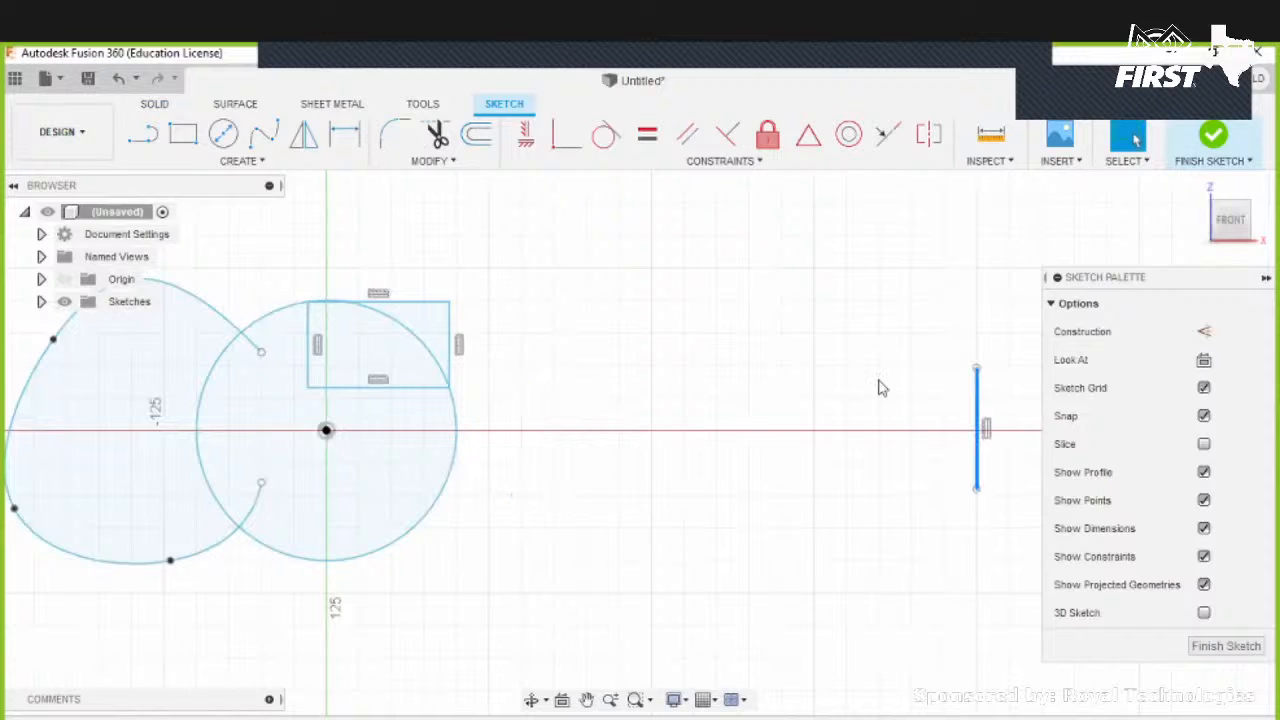
left_click(1218, 132)
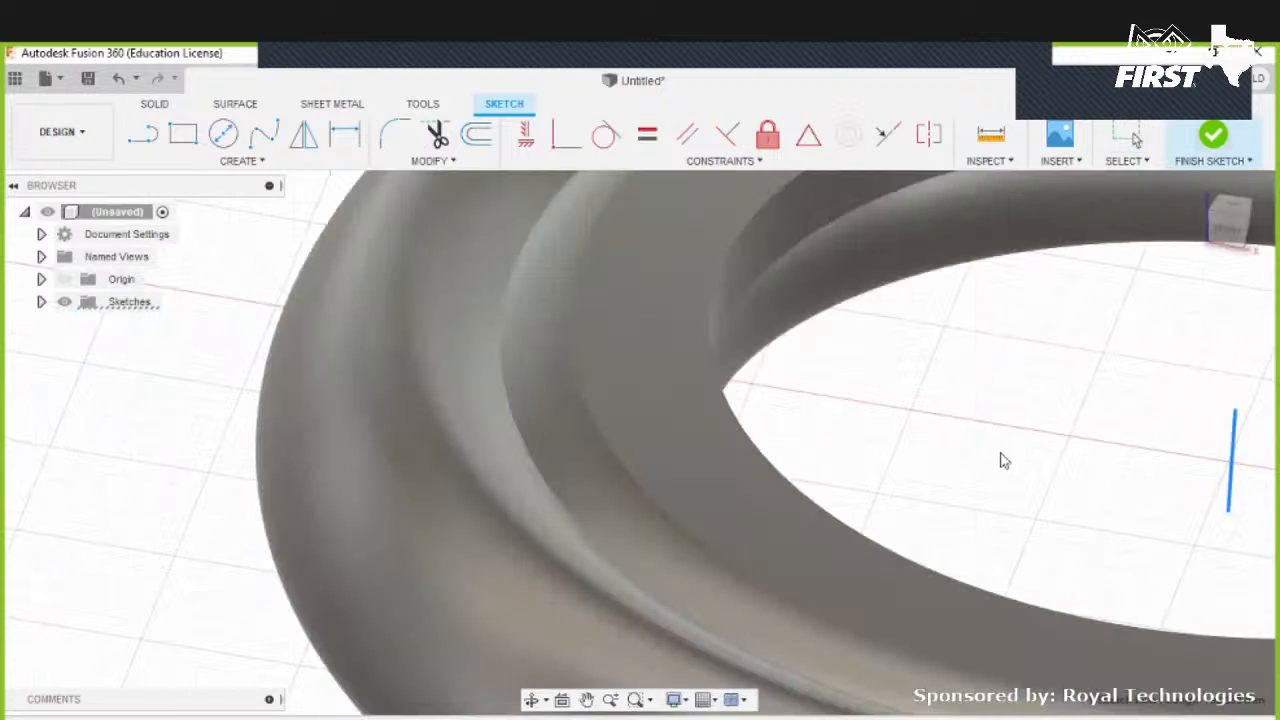
middle_click_drag(1000, 457, 656, 405, "shift")
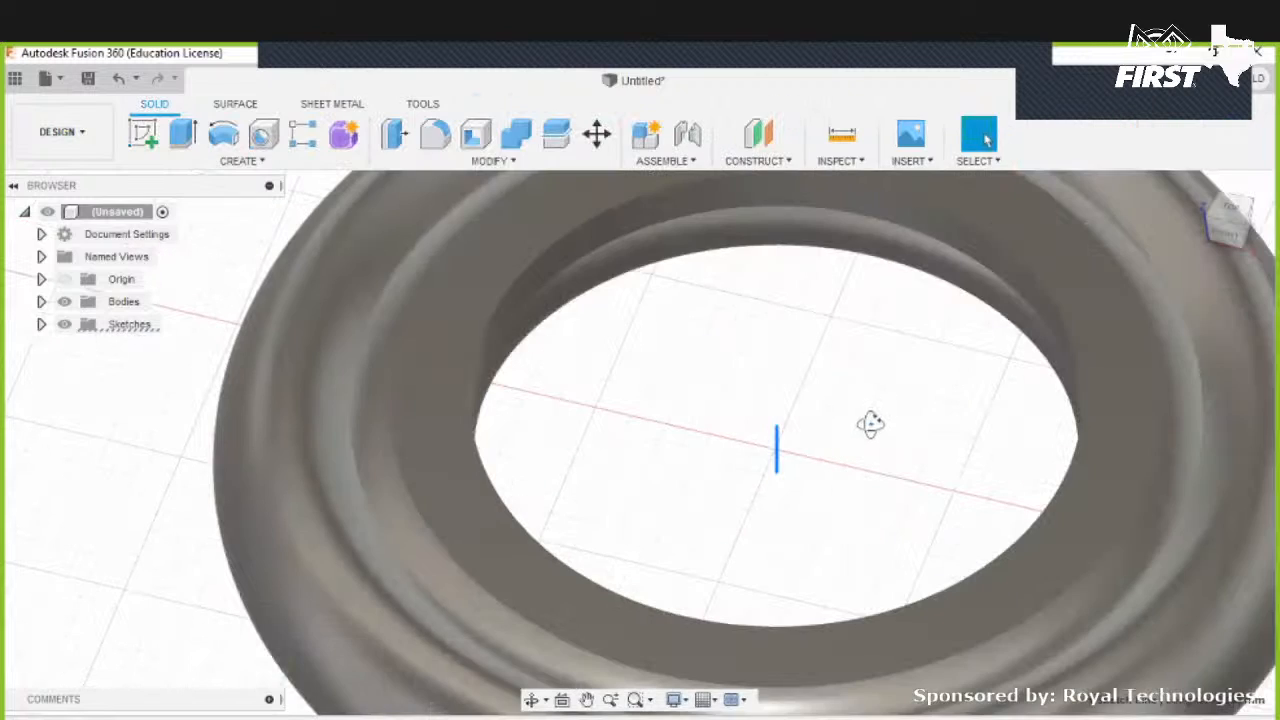
middle_click_drag(871, 423, 1052, 309, "shift")
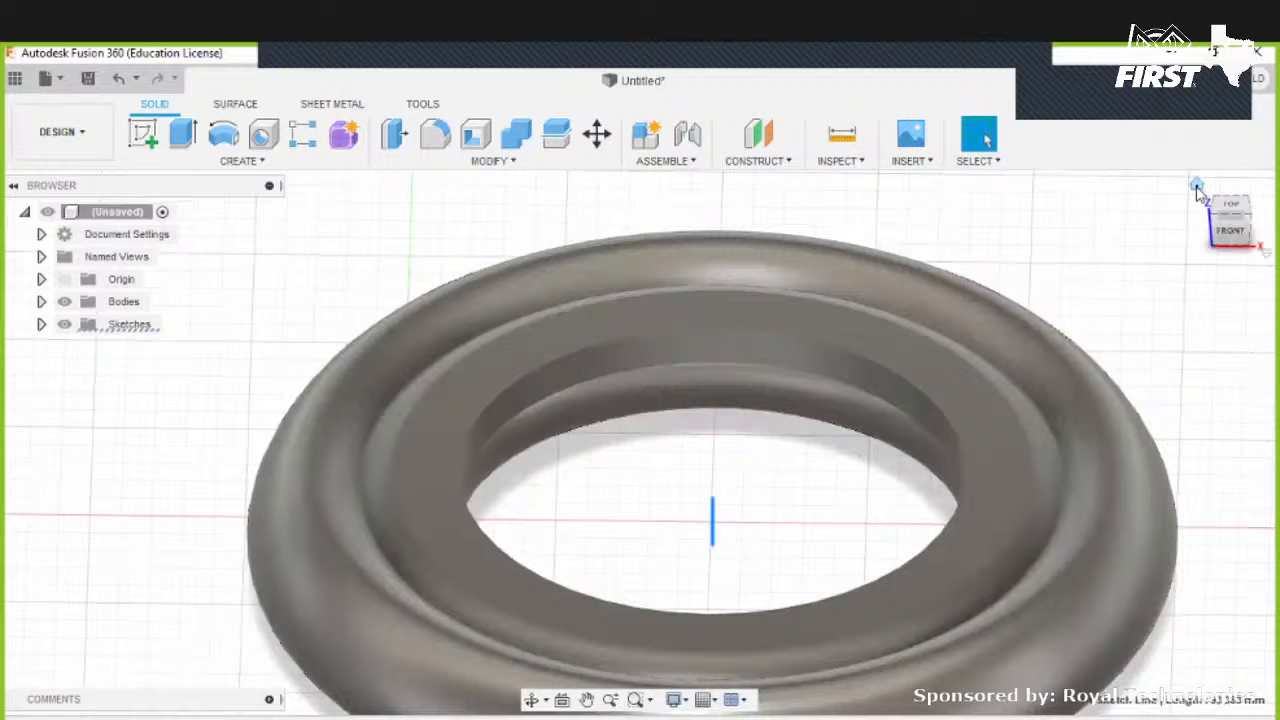
left_click(1198, 186)
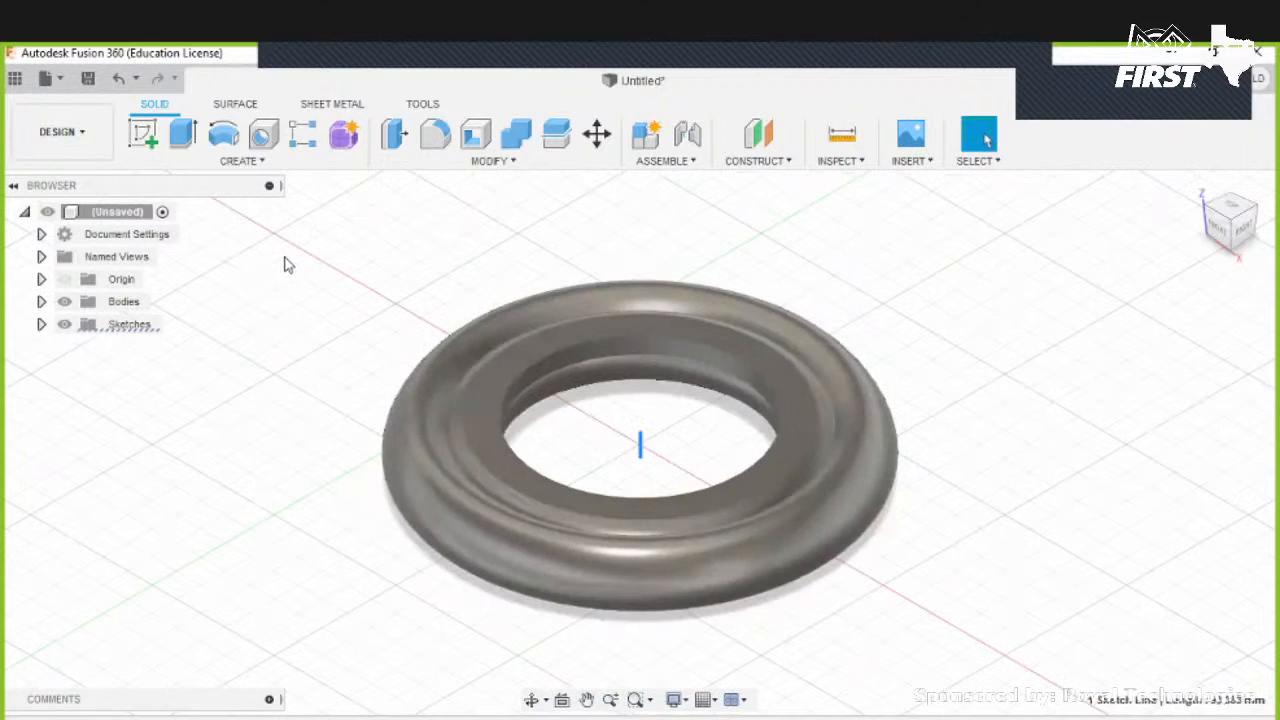
left_click(226, 137)
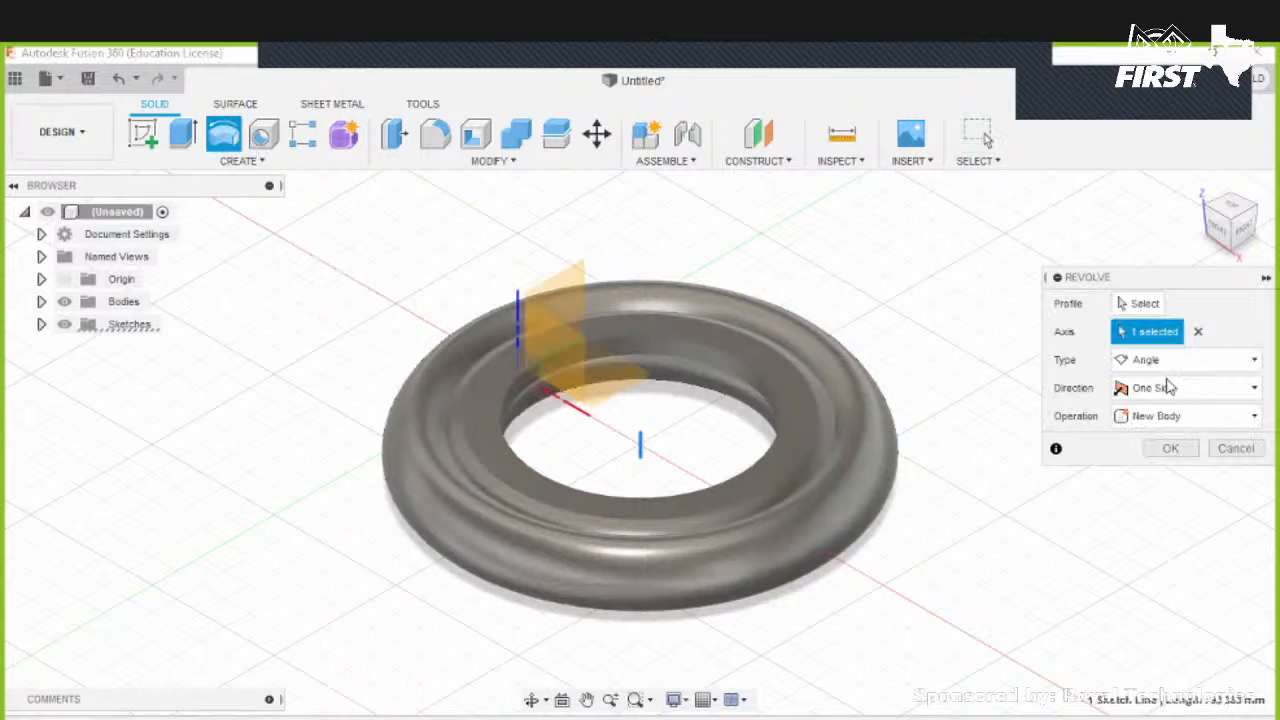
left_click(1170, 388)
left_click(1178, 362)
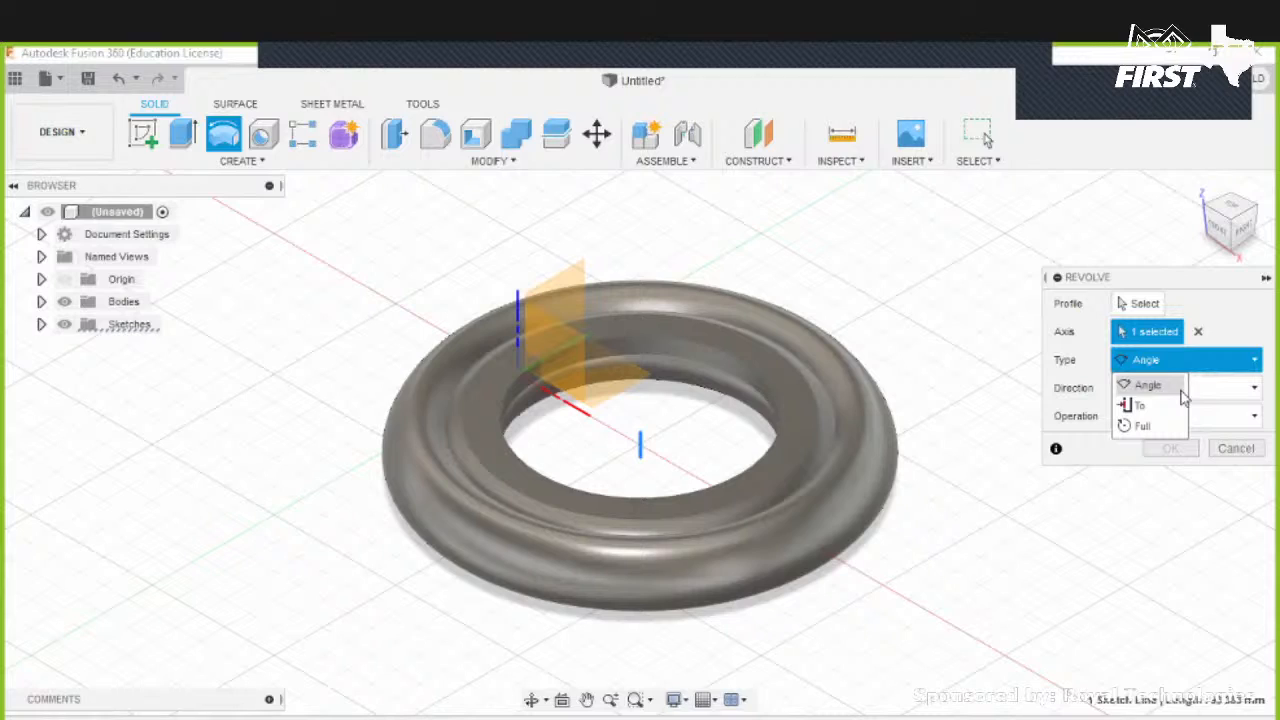
left_click(1138, 425)
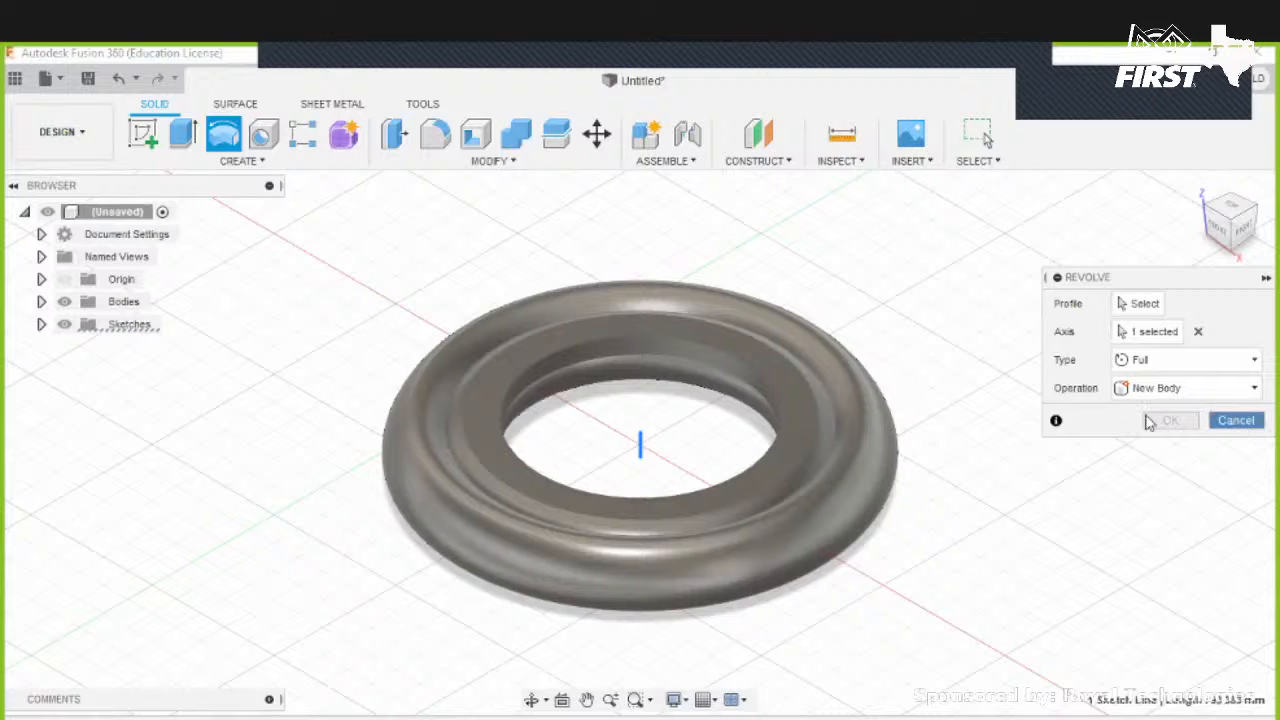
key("ctrl+z")
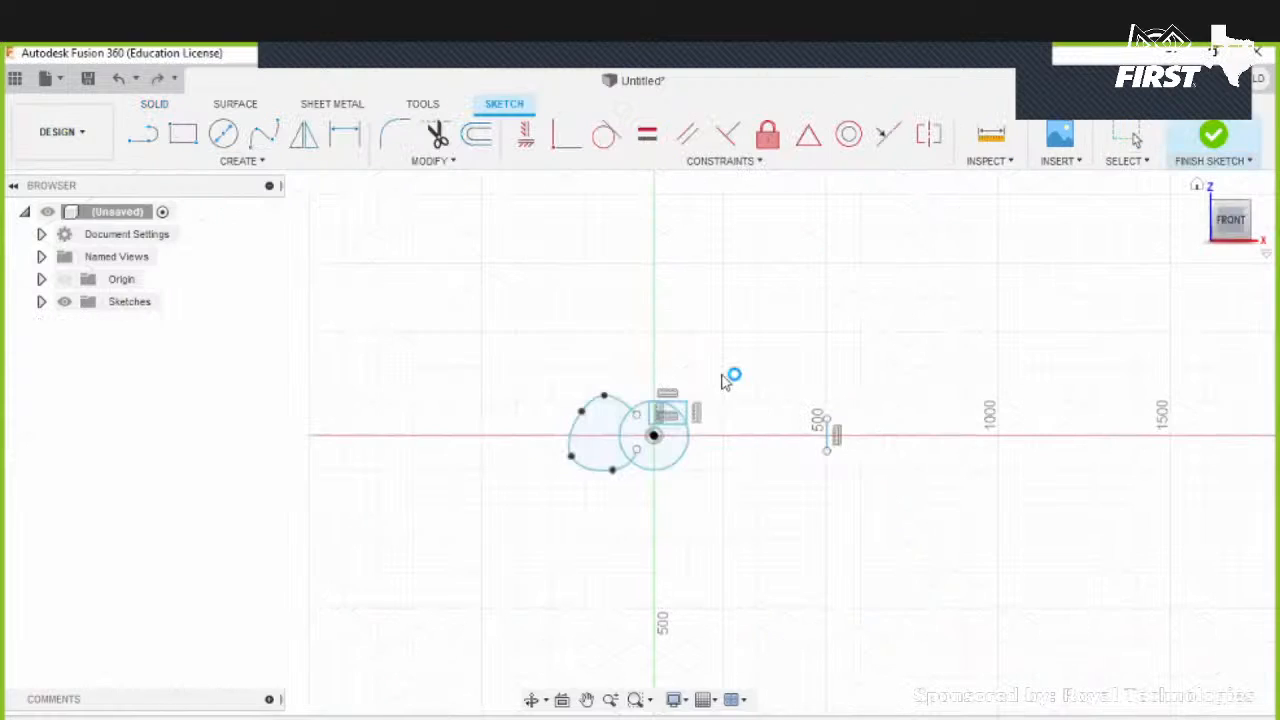
key("ctrl+y")
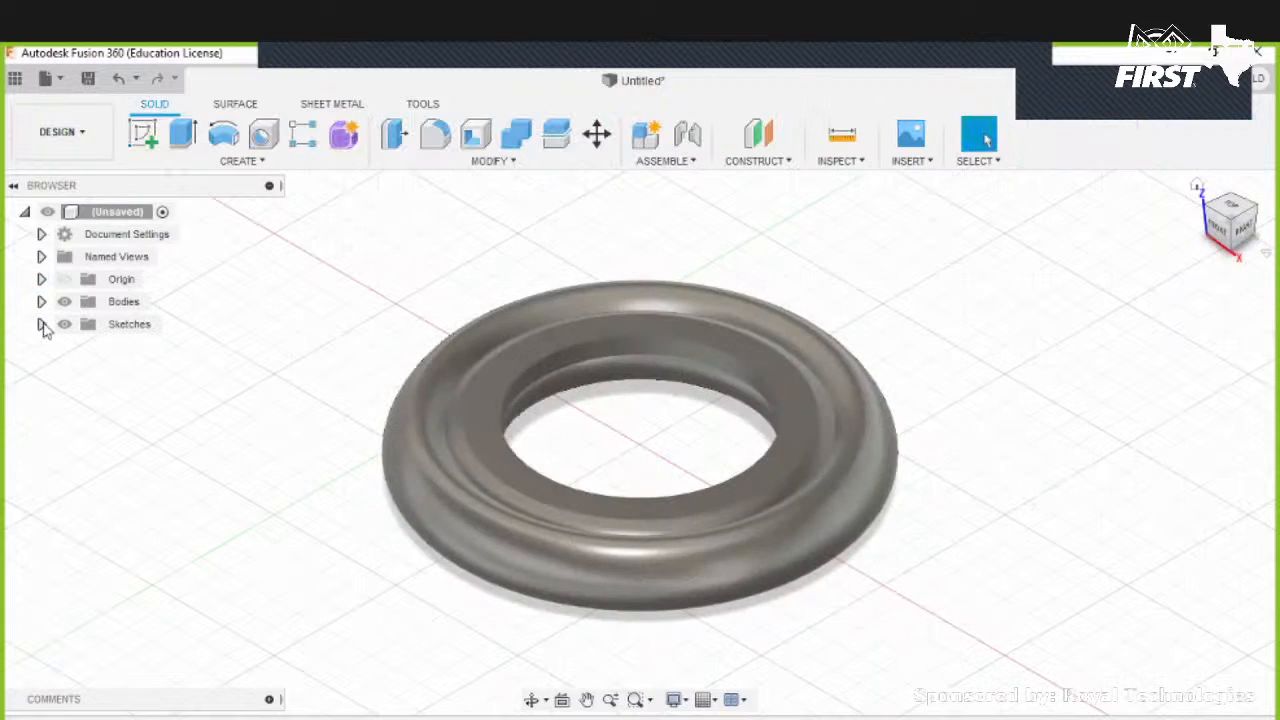
- Delete the sketch used for the revolve
right_click(132, 347)
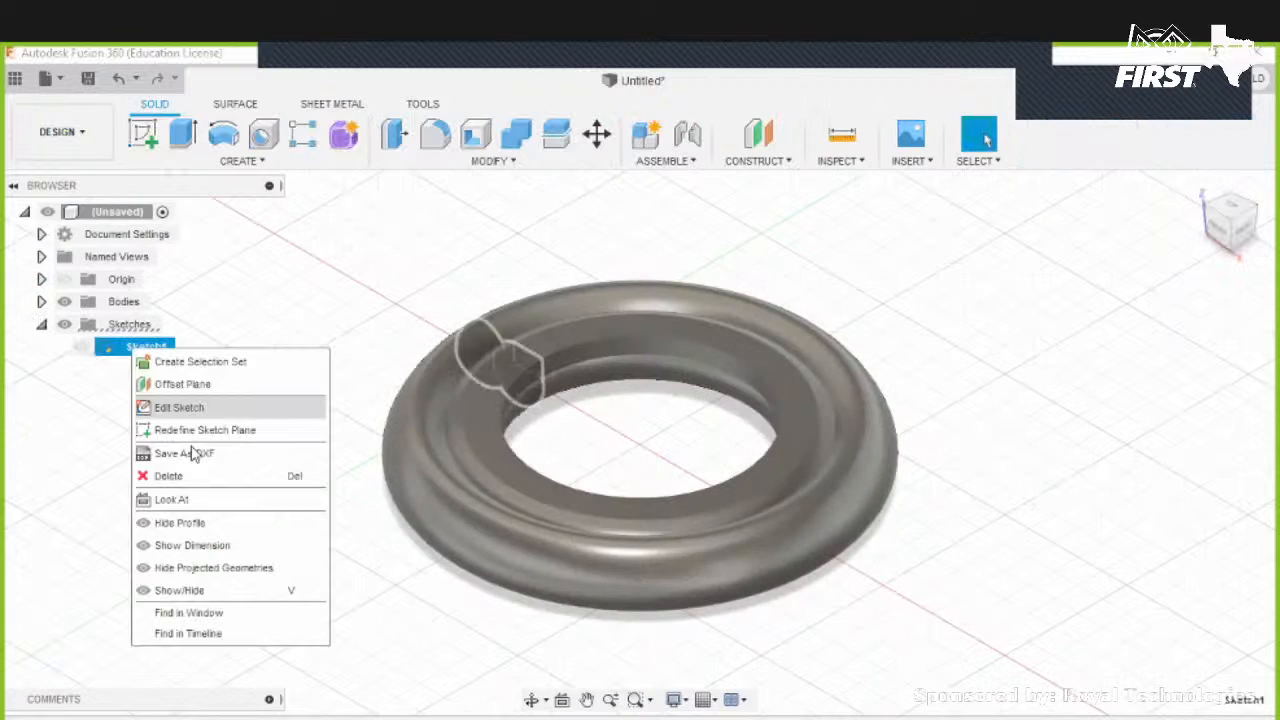
key("Escape")
left_click(574, 446)
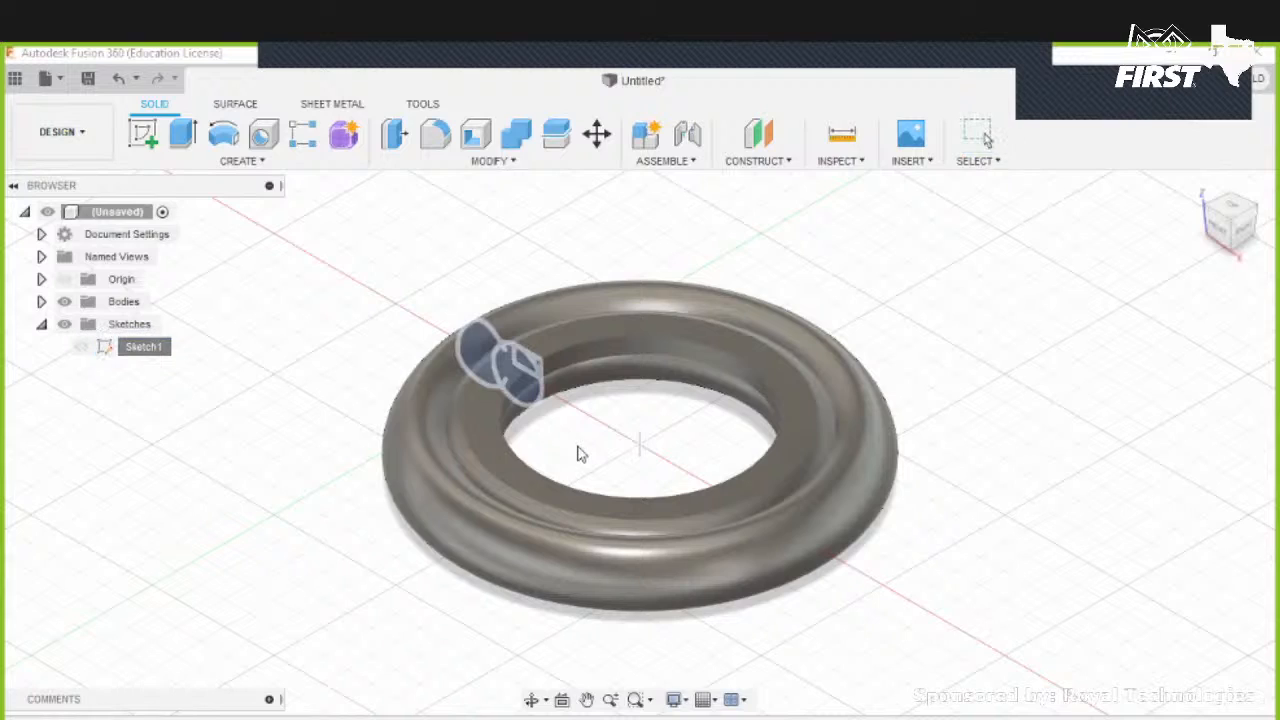
key("Delete")
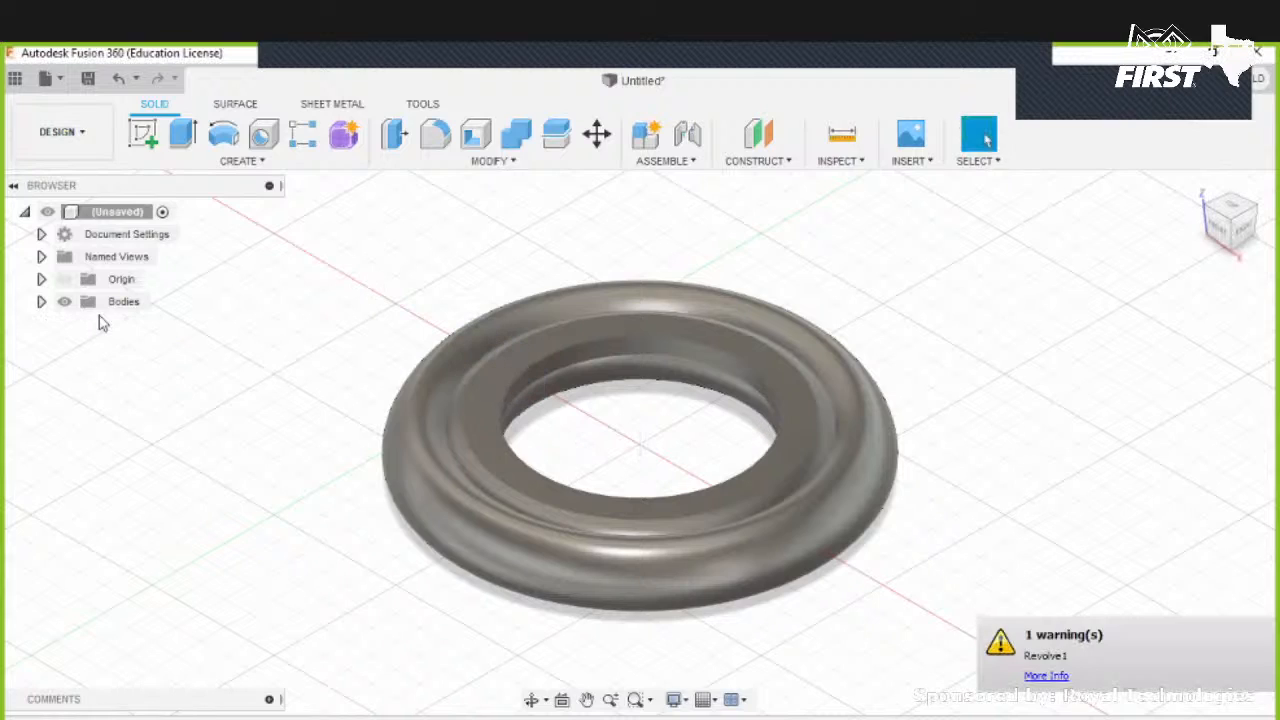
- Delete the revolved body from the browser
left_click(42, 302)
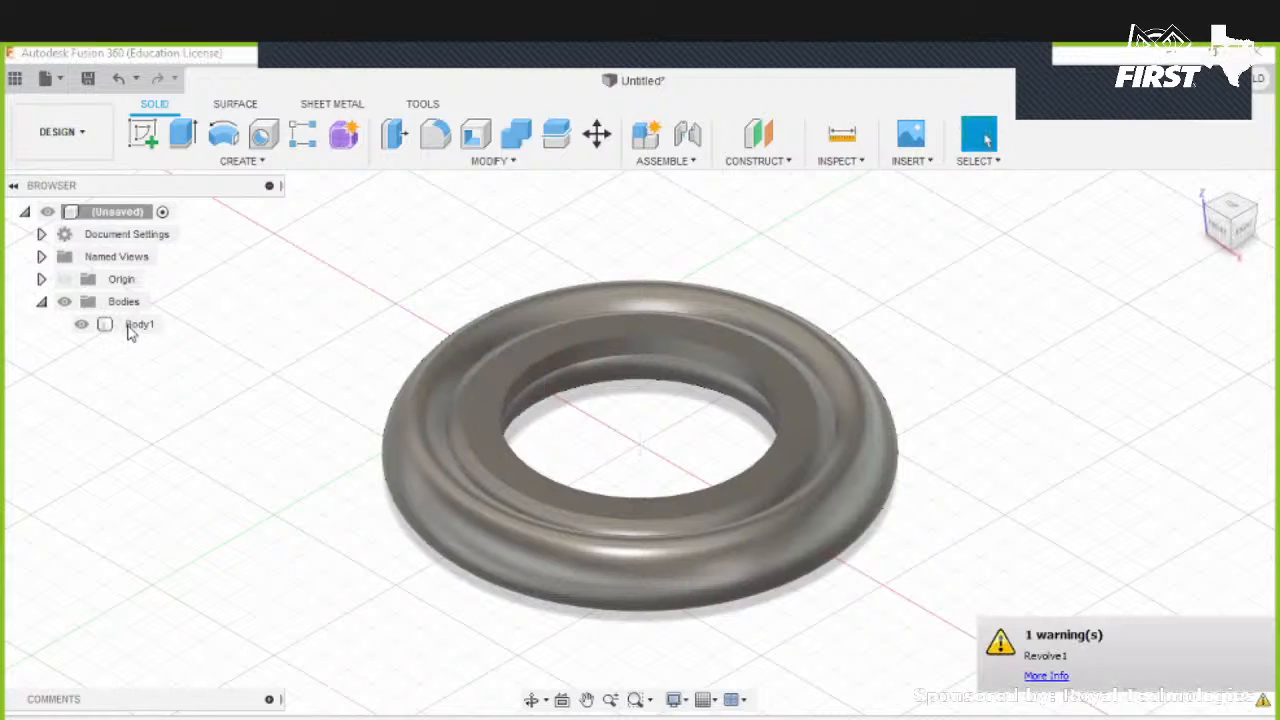
right_click(135, 325)
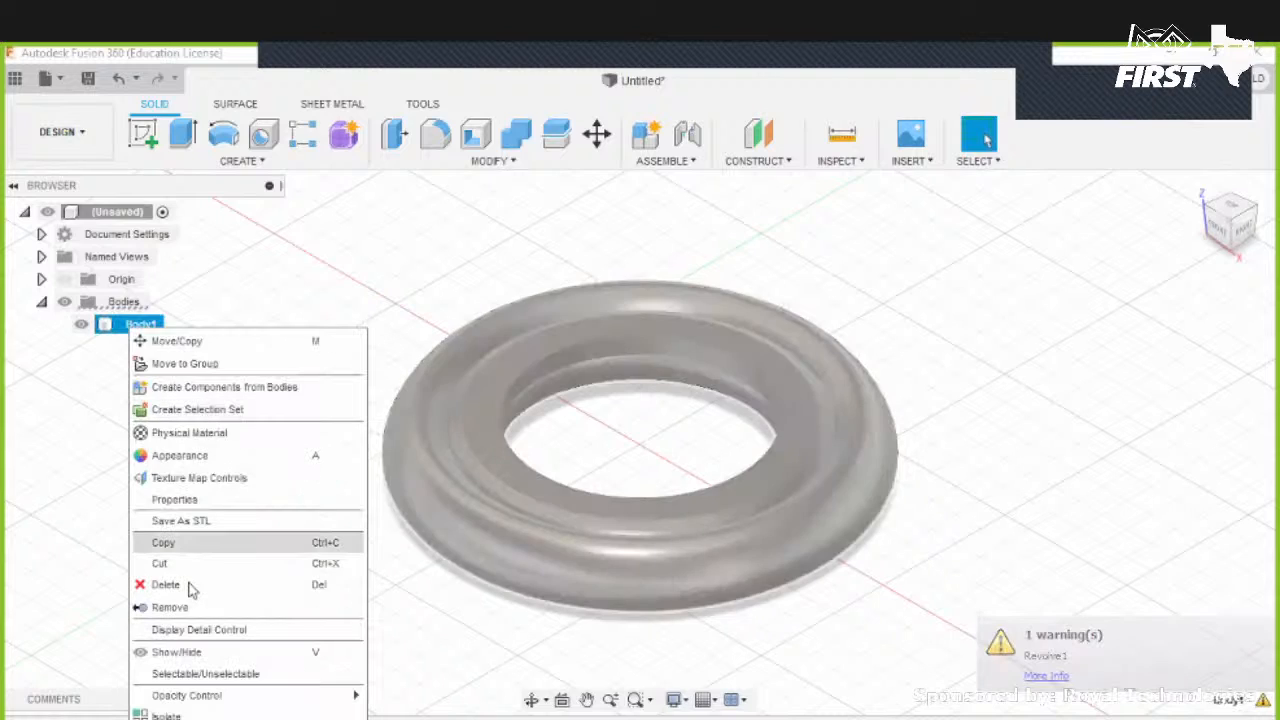
key("Delete")
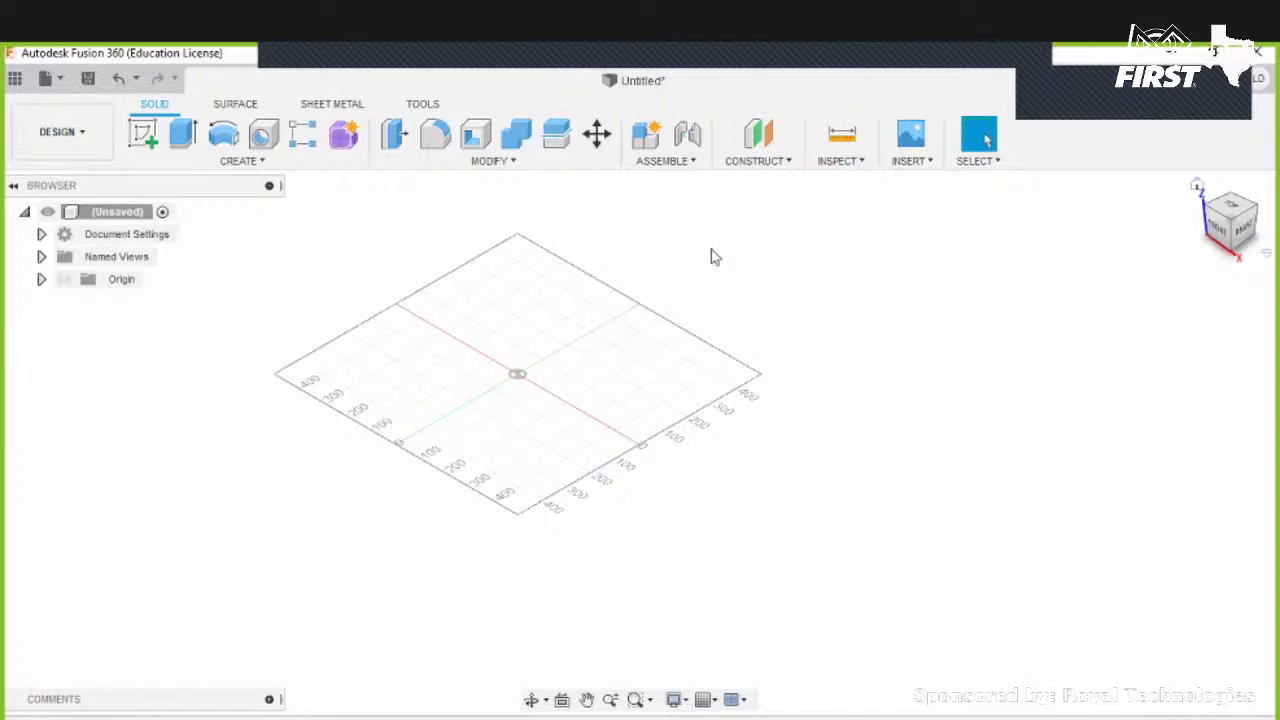
- Create a new sketch on the top plane and draw a rectangle starting at the origin
scroll(712, 258, "up", 5)
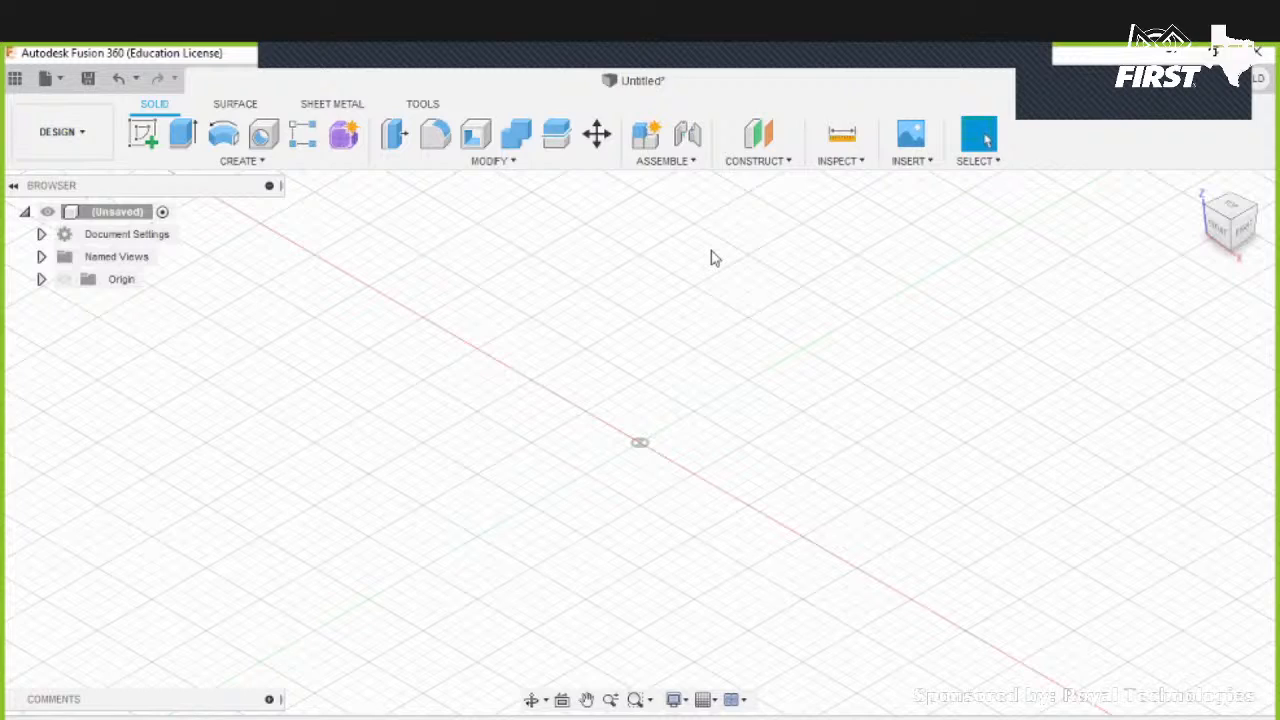
left_click(144, 133)
left_click(731, 437)
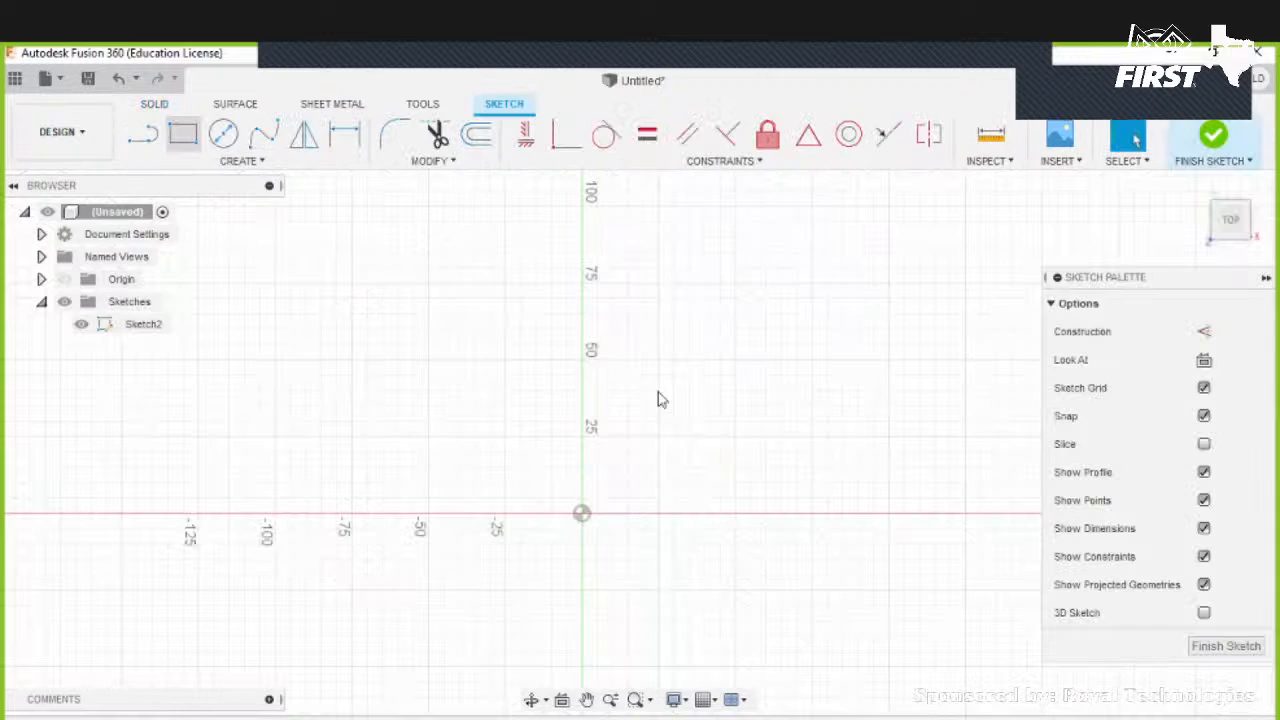
left_click(308, 562)
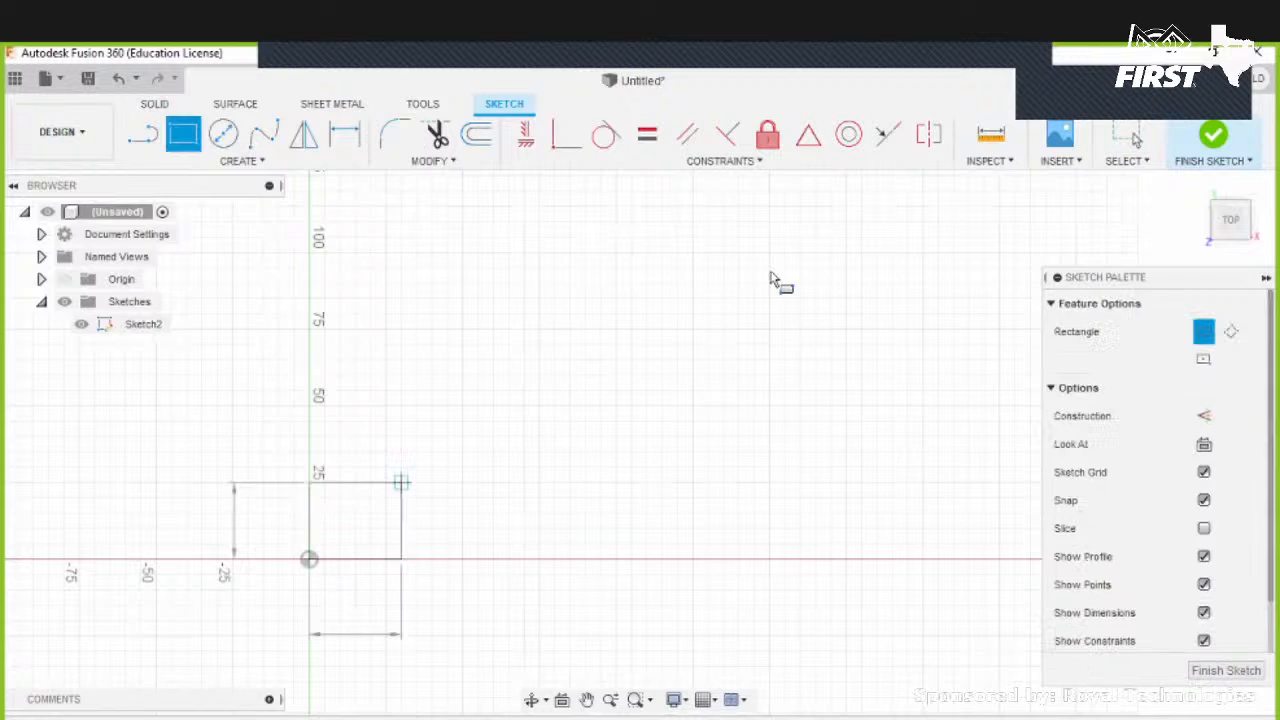
left_click(793, 233)
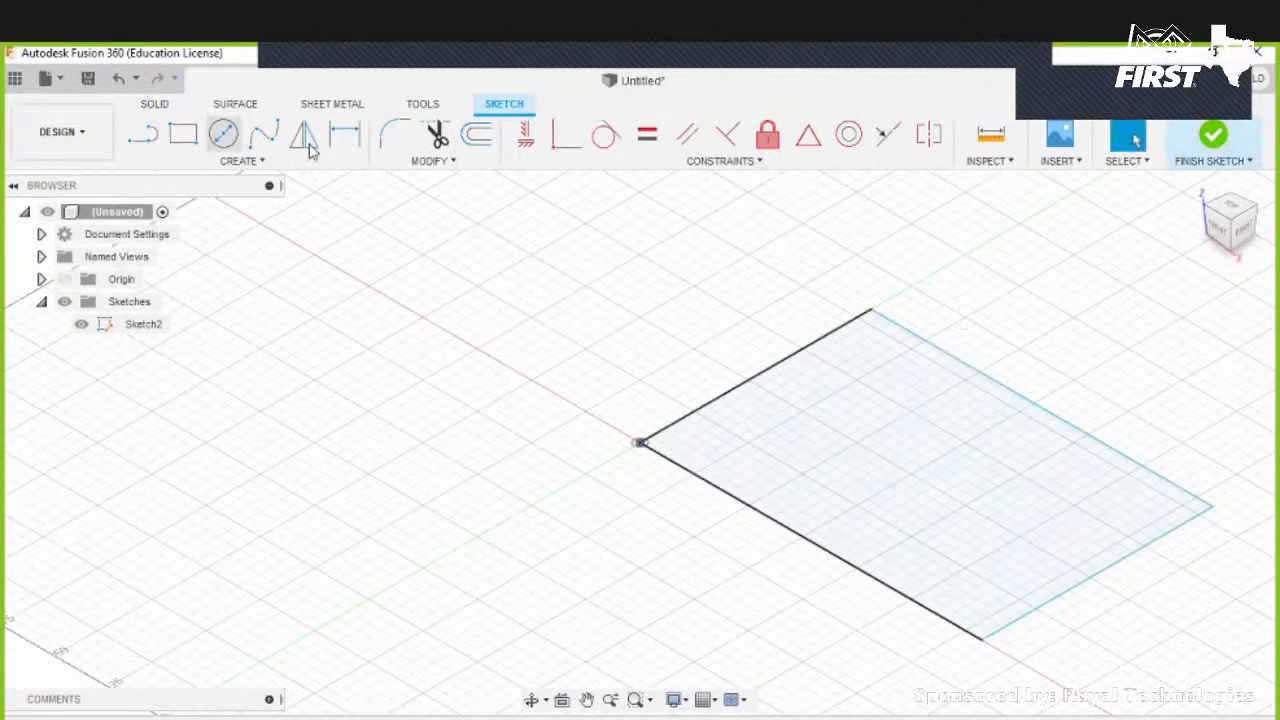
- Extrude the rectangle upward as a new body
left_click(191, 136)
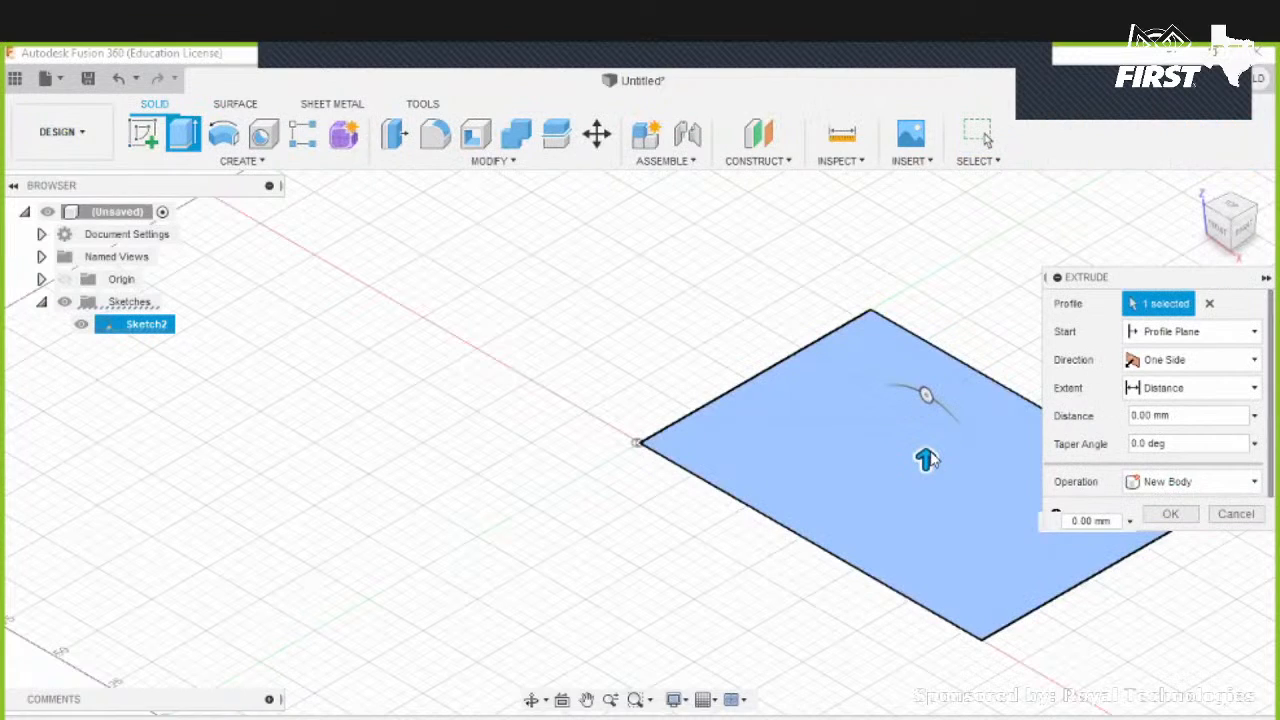
left_click_drag(923, 457, 926, 220)
middle_click_drag(811, 437, 537, 500)
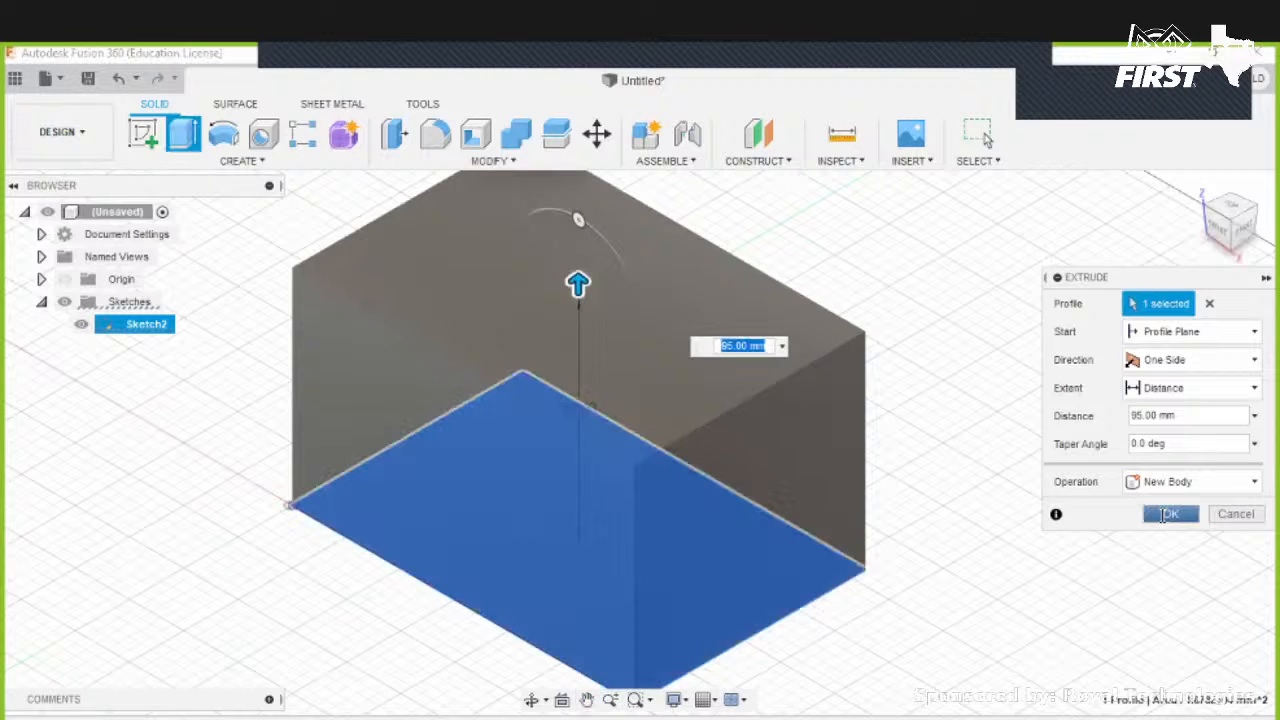
left_click(1163, 515)
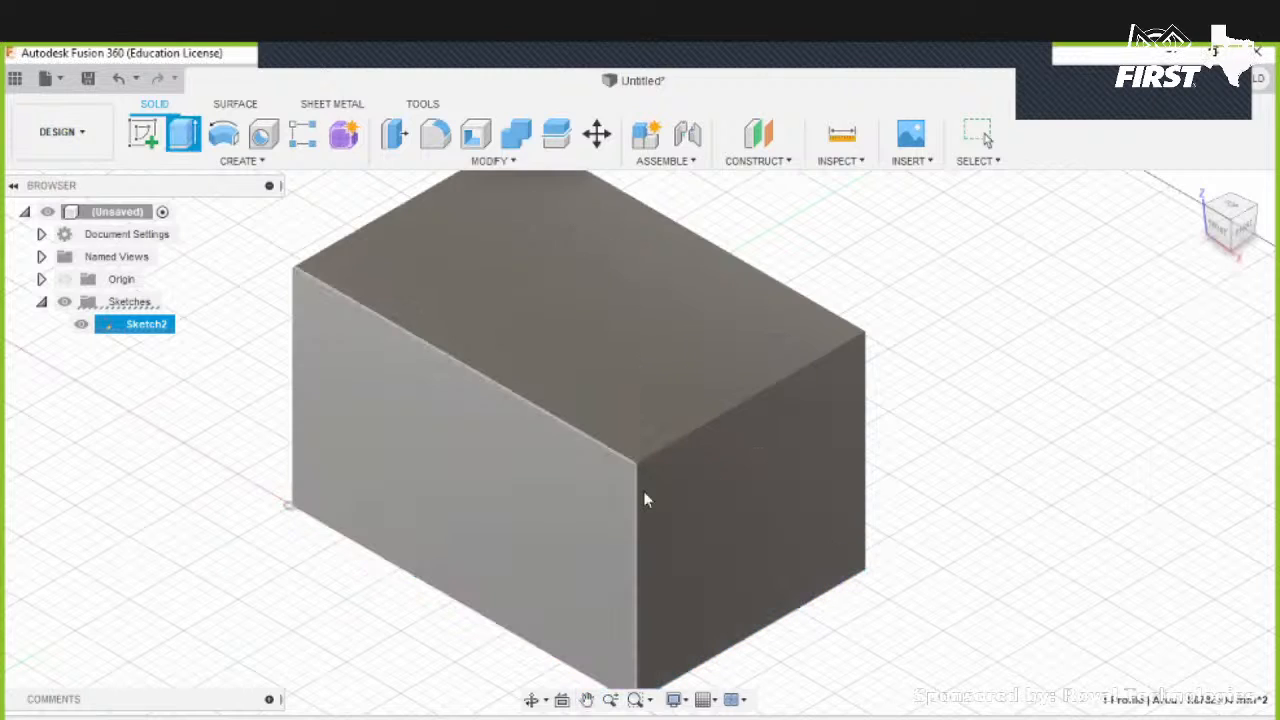
- Start a Hole on the block's top face and position its centre near the middle of the face
middle_click_drag(894, 437, 586, 283, "shift")
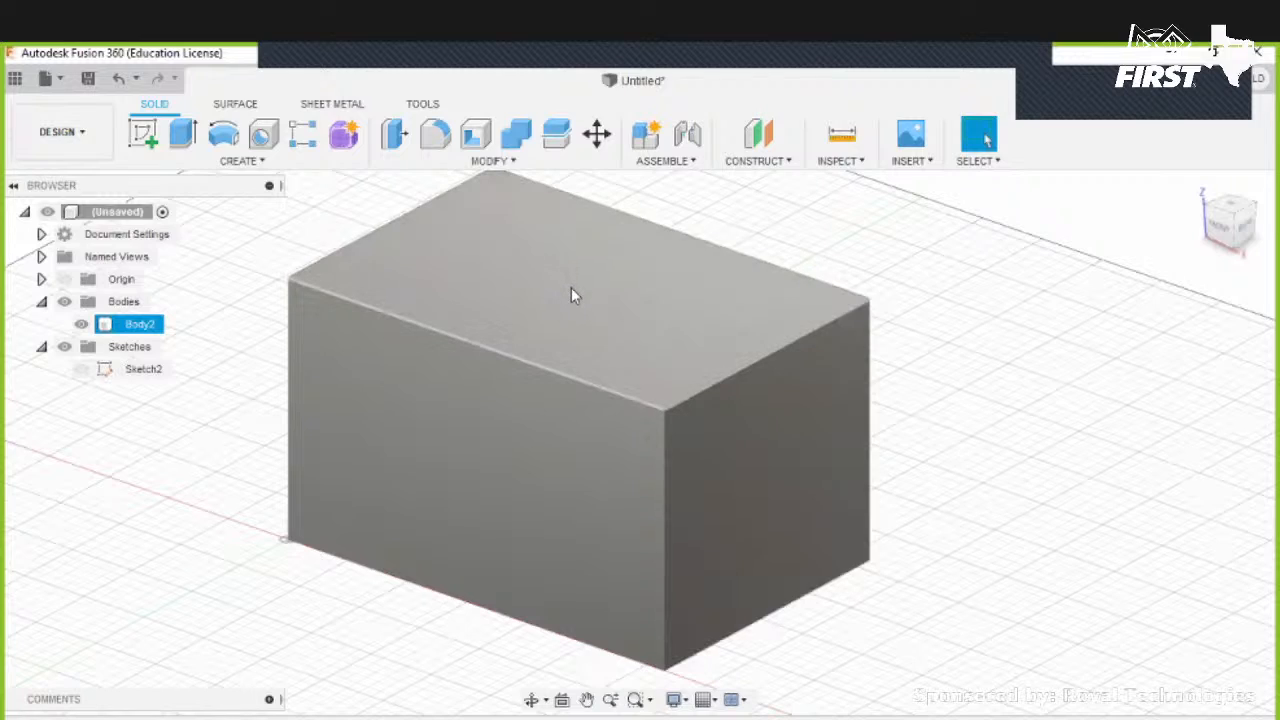
left_click(263, 138)
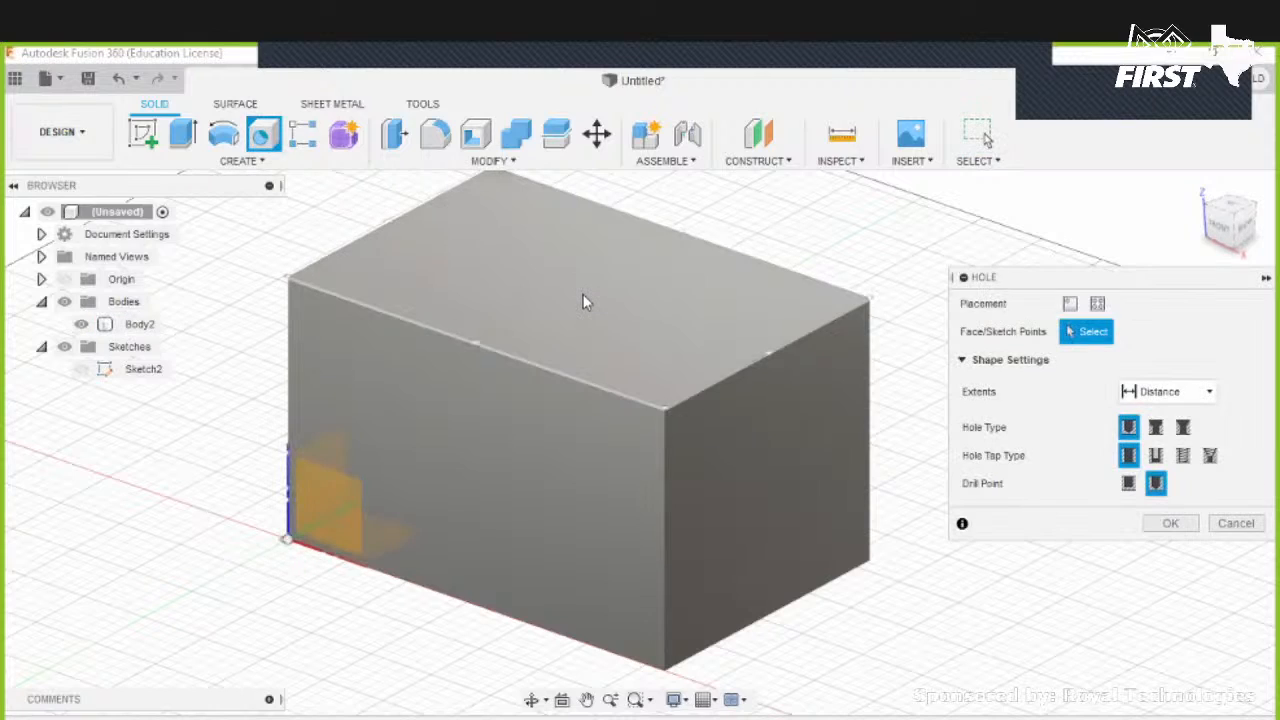
left_click(586, 298)
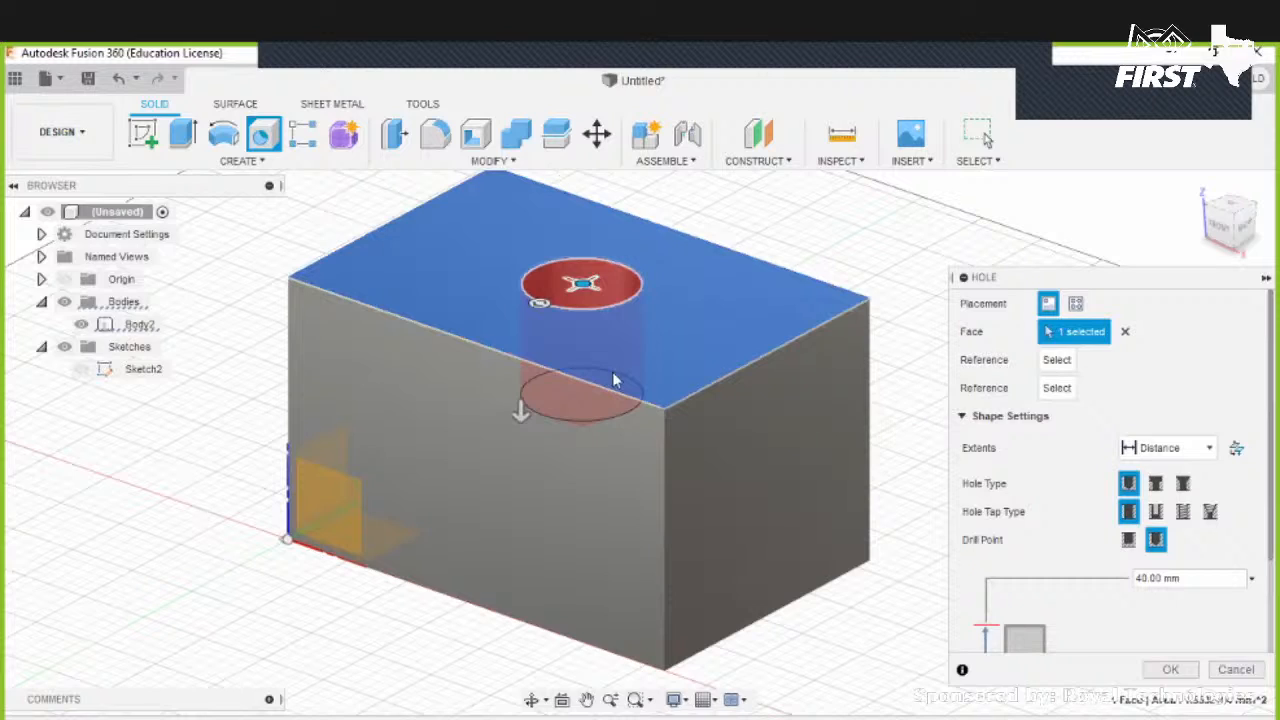
middle_click_drag(597, 467, 661, 550, "shift")
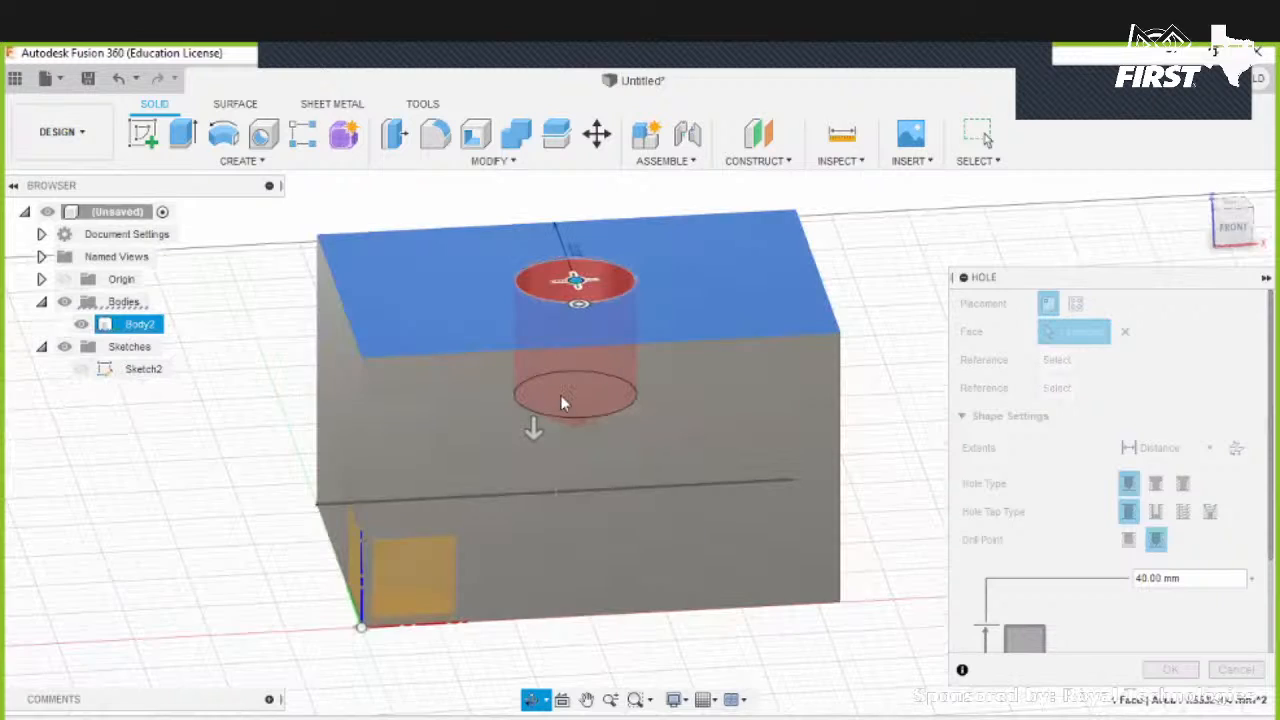
left_click_drag(576, 370, 535, 398)
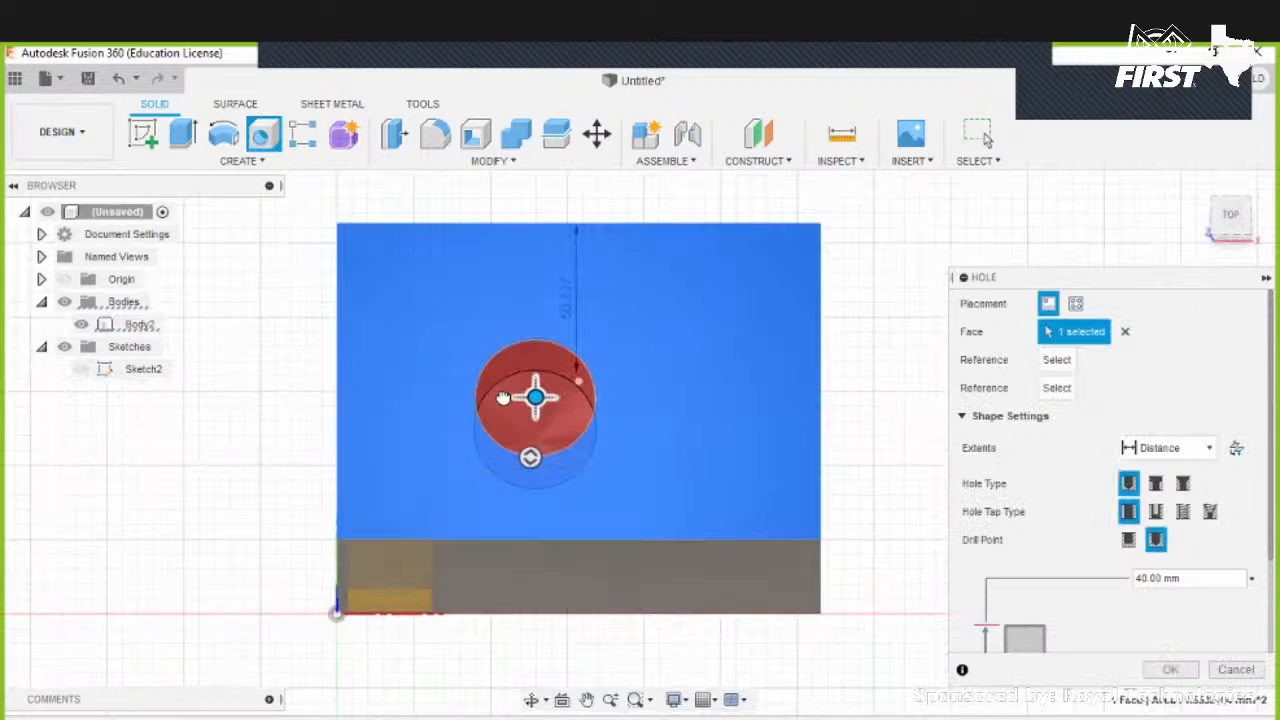
left_click_drag(440, 338, 604, 366)
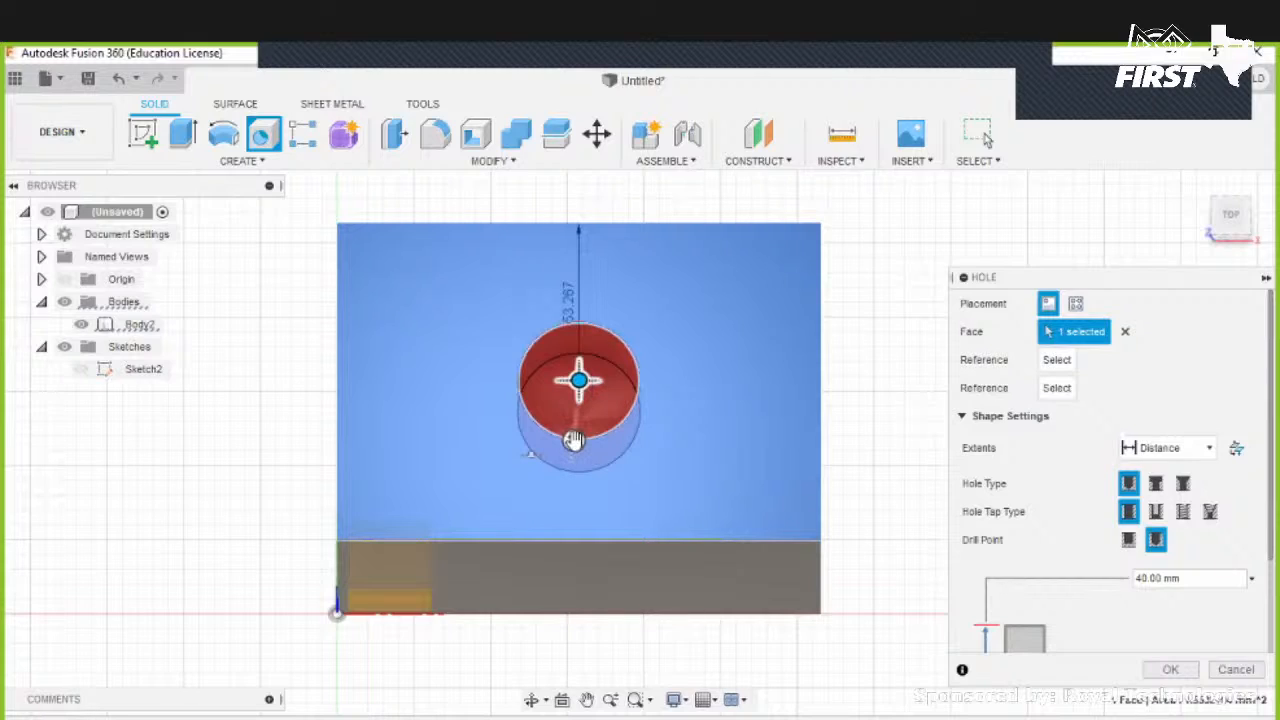
- Set the hole depth to 60 mm
mouse_move(575, 449)
left_mouse_down()
mouse_move(580, 484)
mouse_move(580, 454)
left_mouse_up()
middle_click_drag(659, 409, 652, 296, "shift")
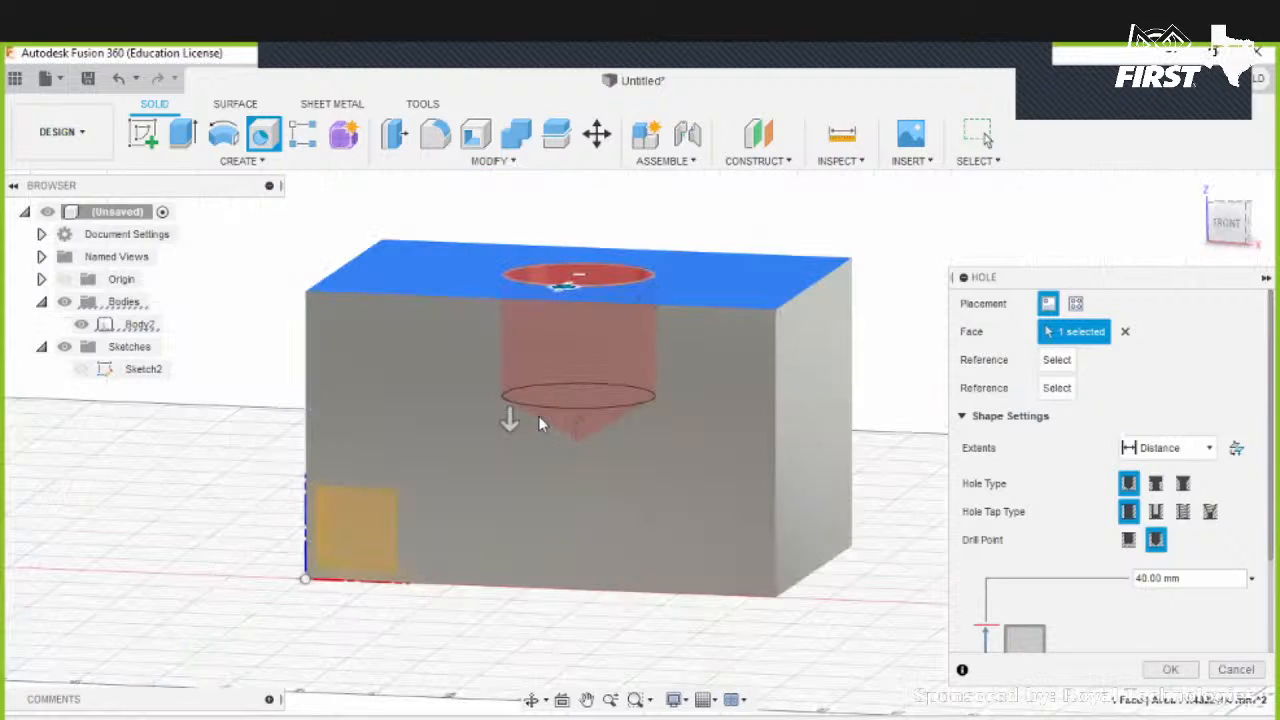
middle_click_drag(538, 416, 496, 416, "shift")
scroll(538, 416, "up", 1)
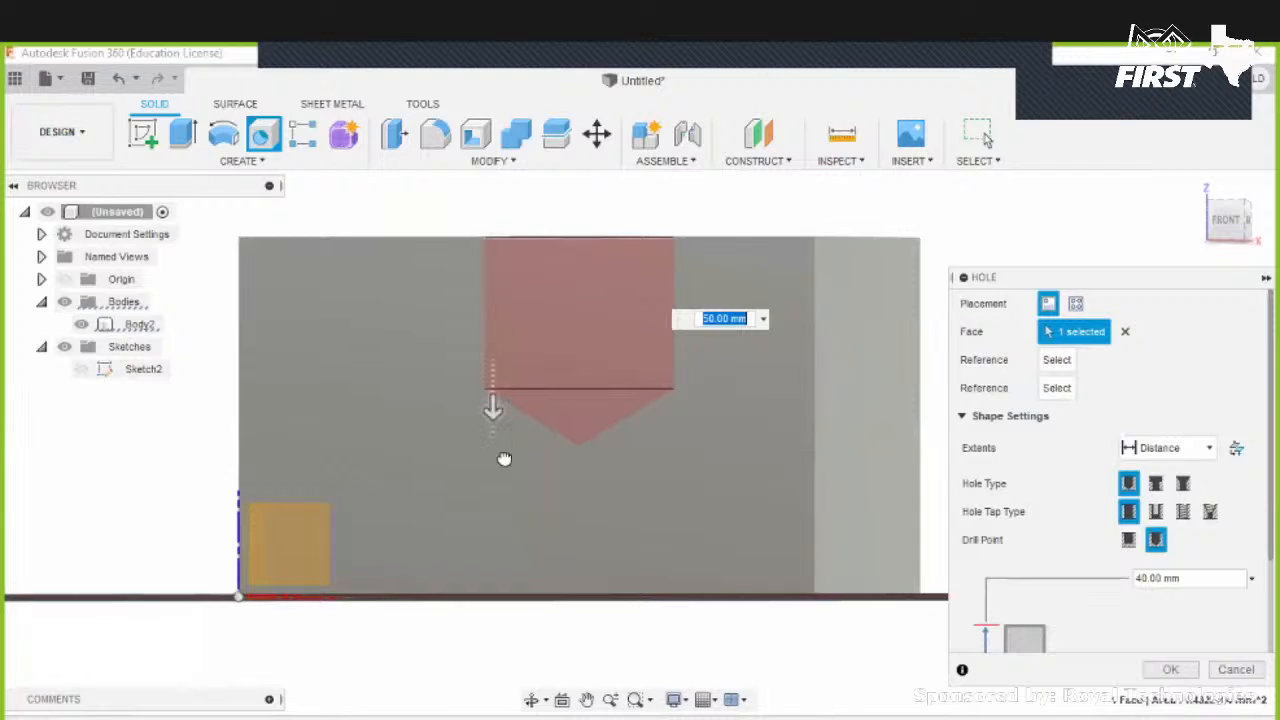
left_click_drag(493, 408, 500, 482)
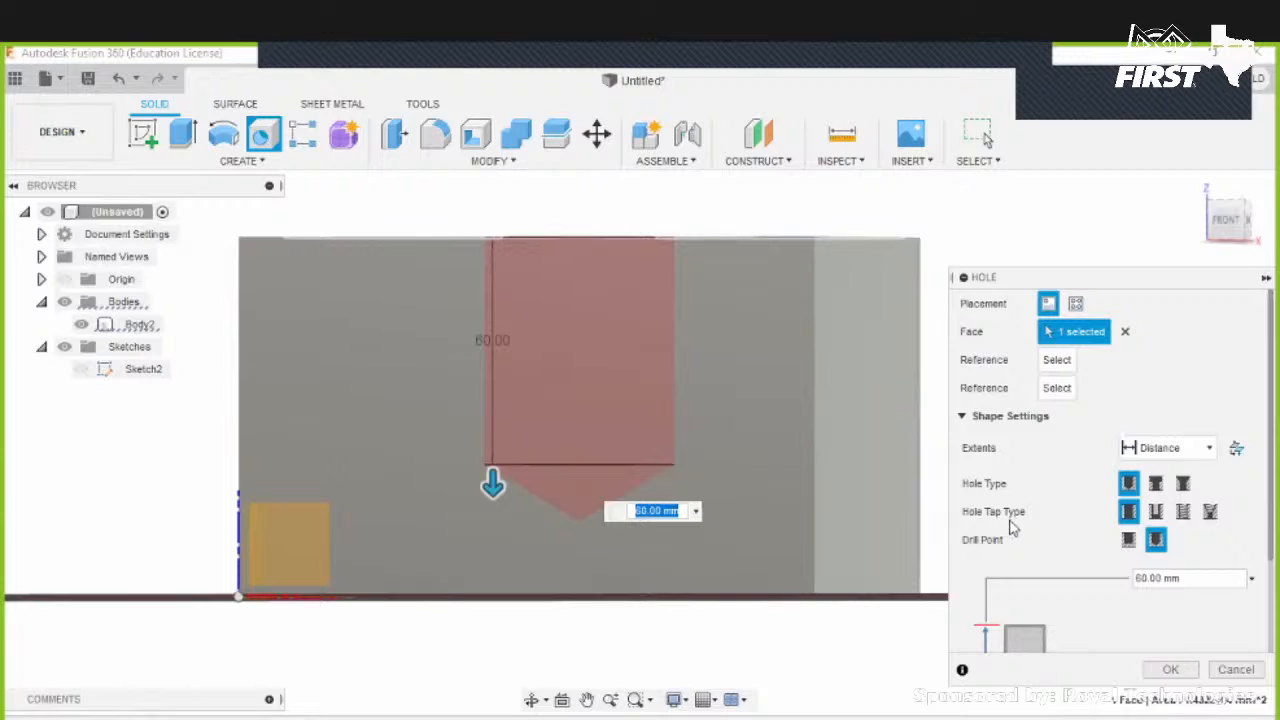
- Switch the hole to Counterbore and set the counterbore depth to 15 mm
left_click(1157, 485)
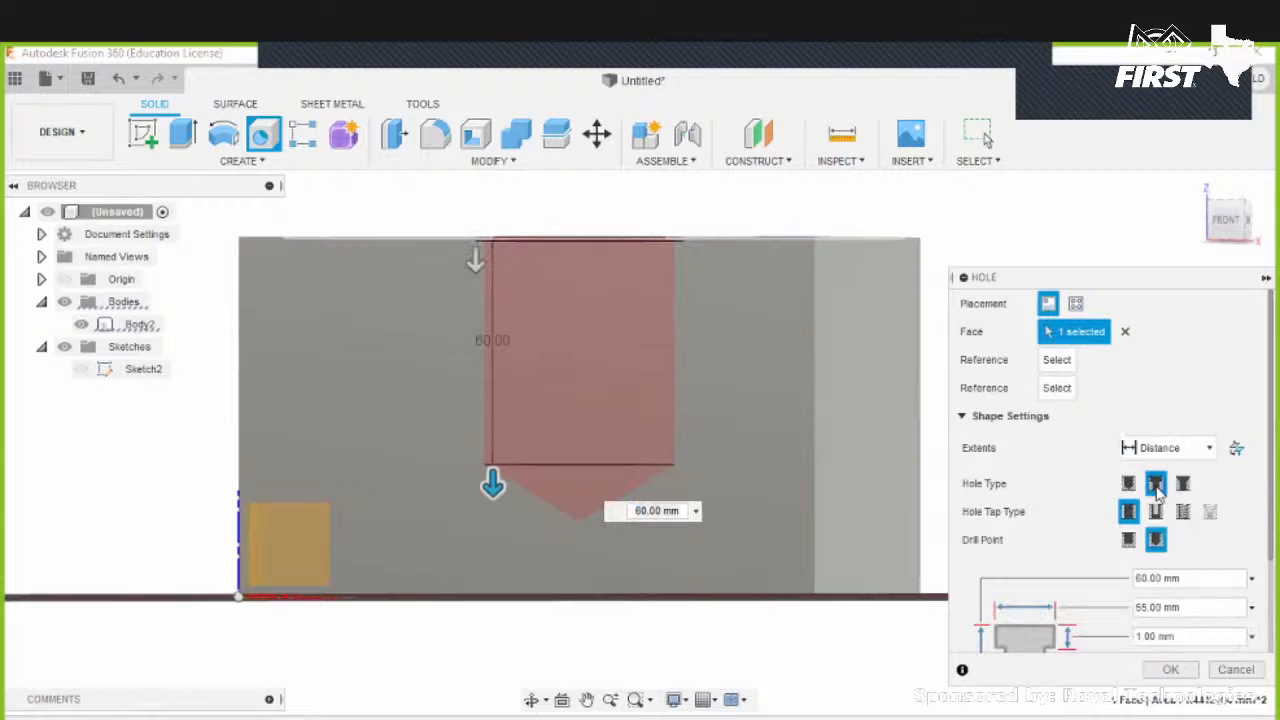
middle_click_drag(656, 252, 658, 278, "shift")
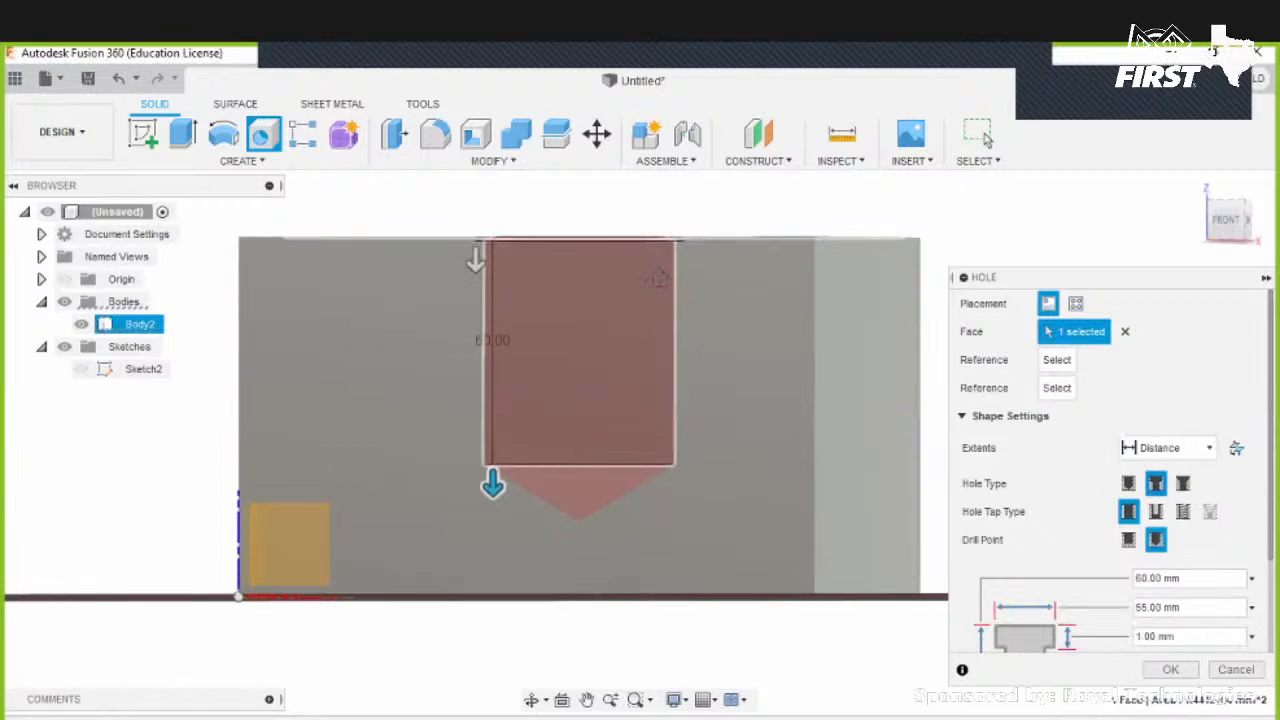
middle_click_drag(505, 286, 466, 340, "shift")
left_click_drag(466, 340, 469, 362)
middle_click_drag(623, 439, 541, 348, "shift")
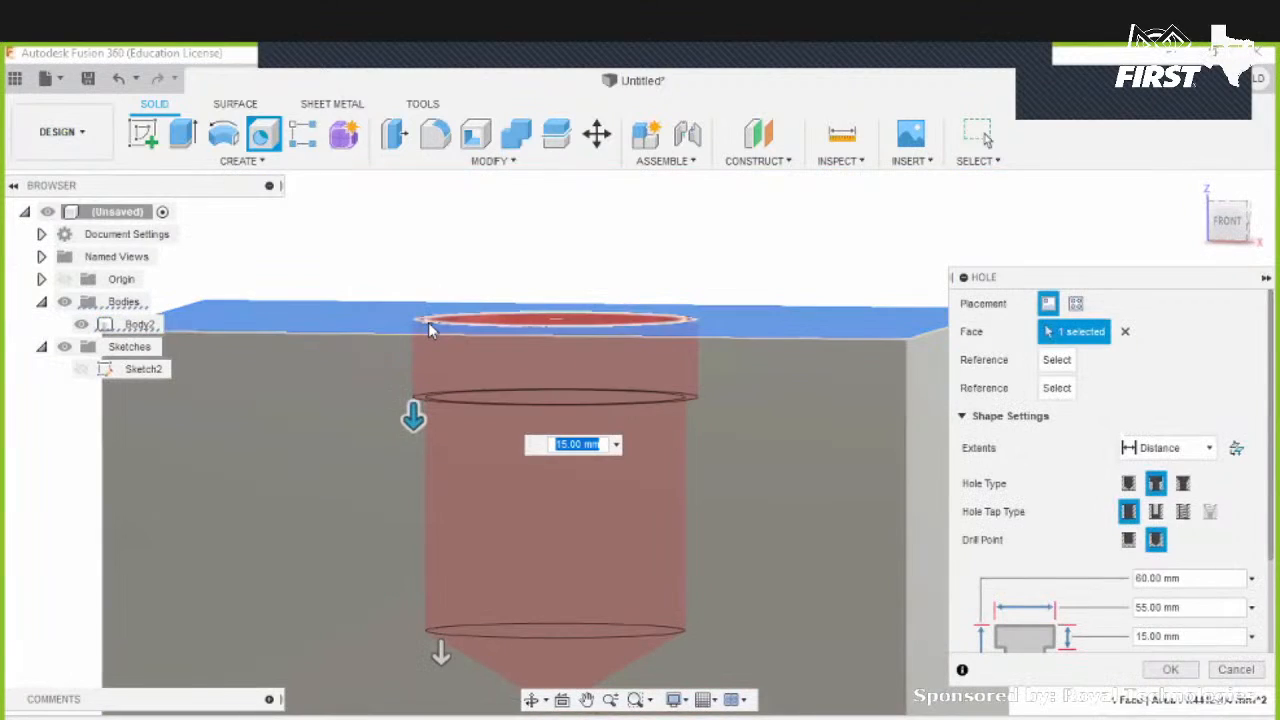
- Set the counterbore diameter to 80 mm
middle_click_drag(510, 393, 432, 360, "shift")
left_click_drag(432, 360, 374, 371)
middle_click_drag(374, 371, 509, 496, "shift")
middle_click_drag(651, 389, 742, 400, "shift")
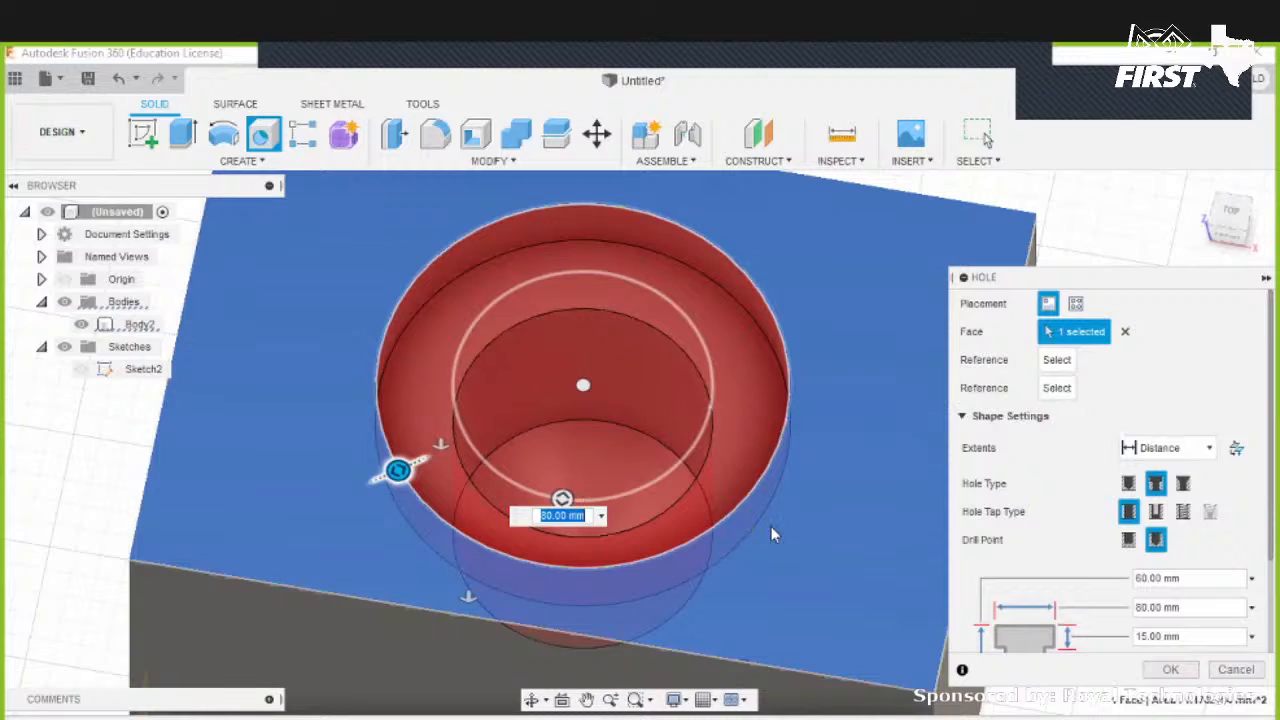
middle_click_drag(737, 499, 704, 564, "shift")
scroll(694, 569, "down", 2)
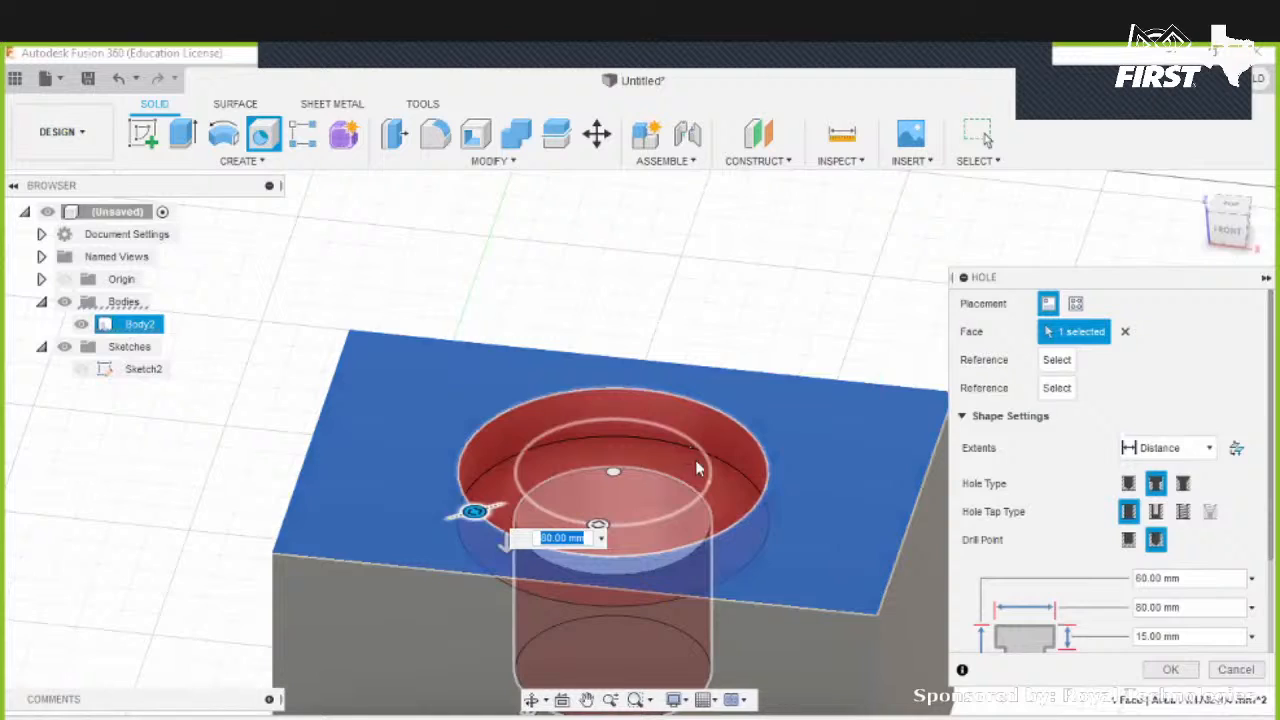
middle_click_drag(729, 622, 716, 480)
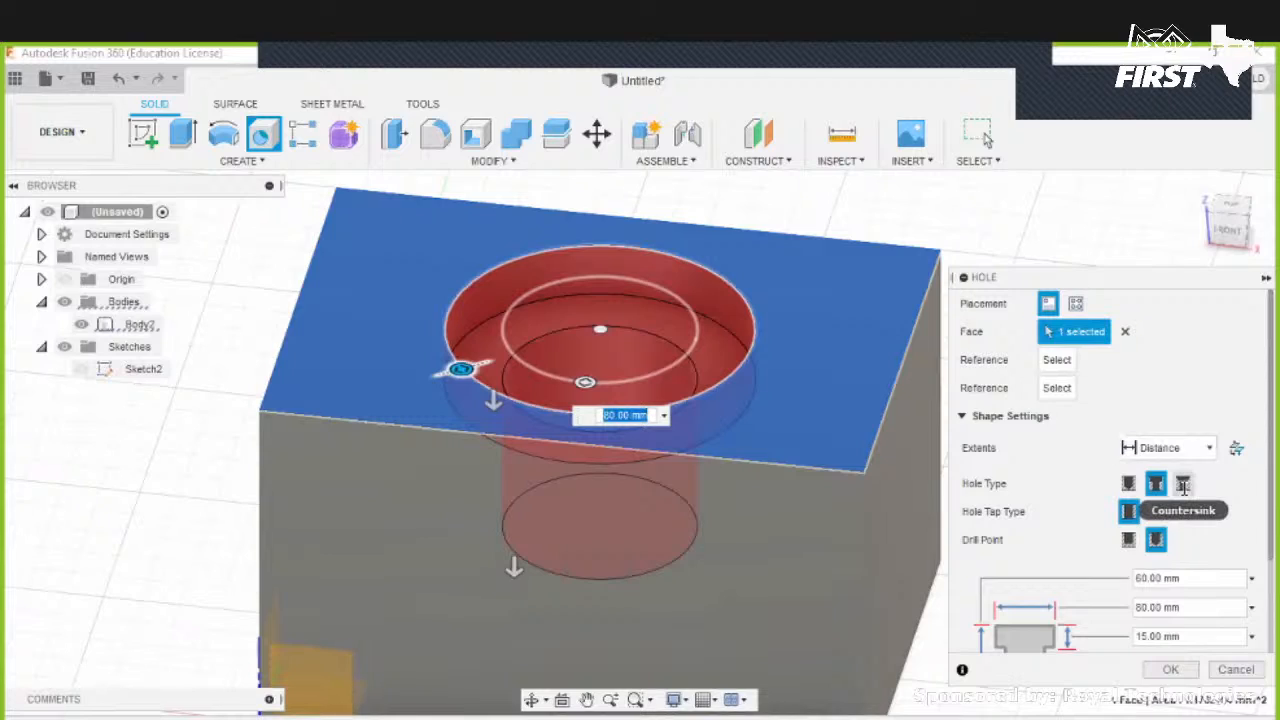
- Switch the hole to Countersink and set the countersink diameter to 100 mm
left_click(1183, 485)
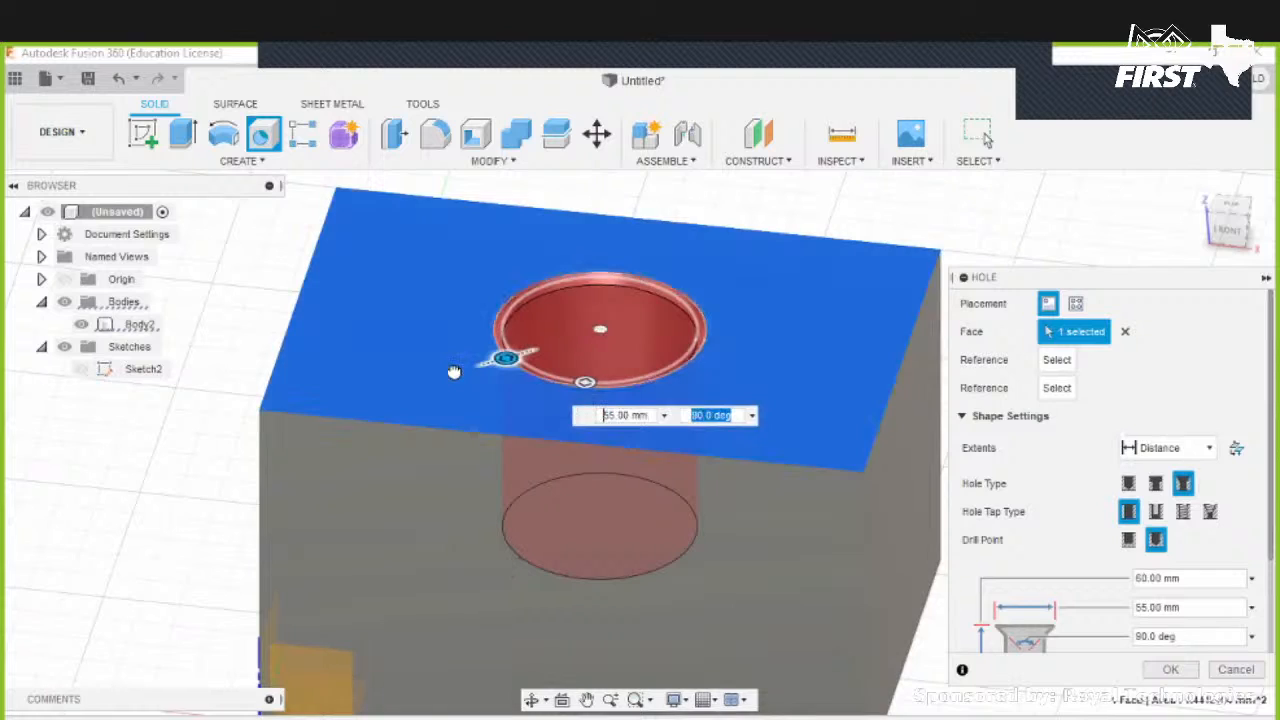
left_click_drag(504, 360, 428, 380)
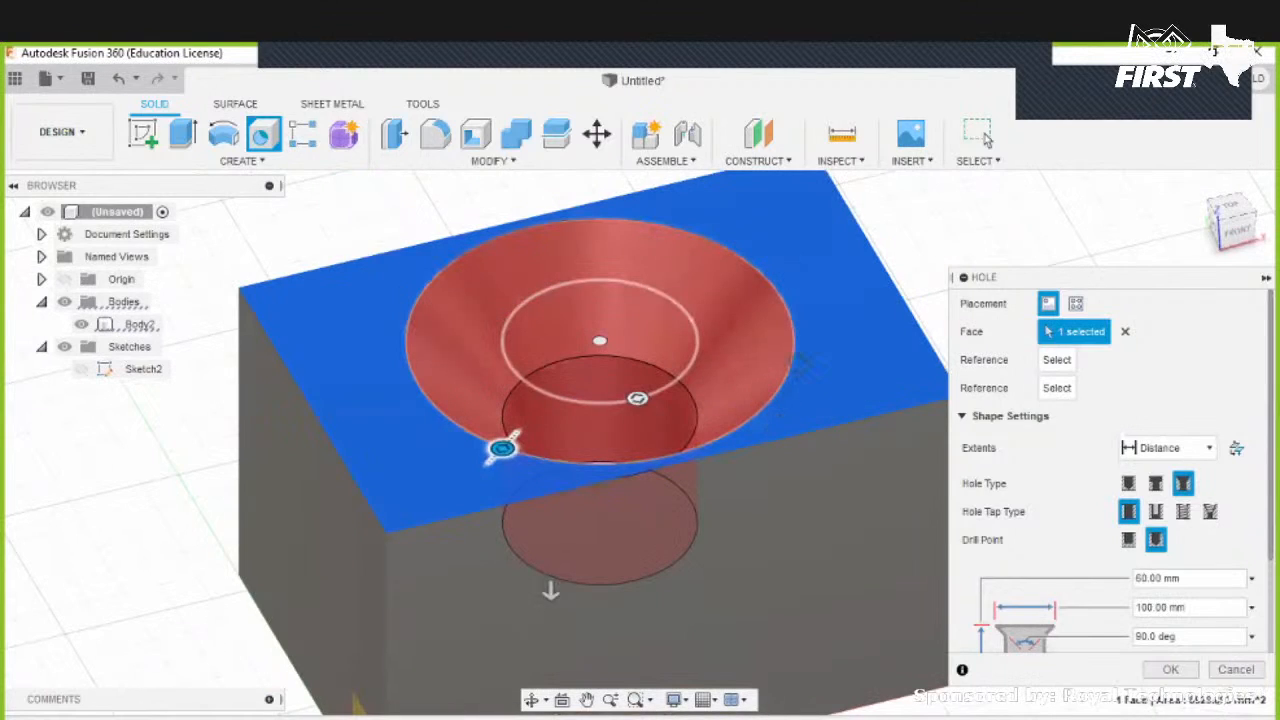
middle_click_drag(791, 360, 745, 454, "shift")
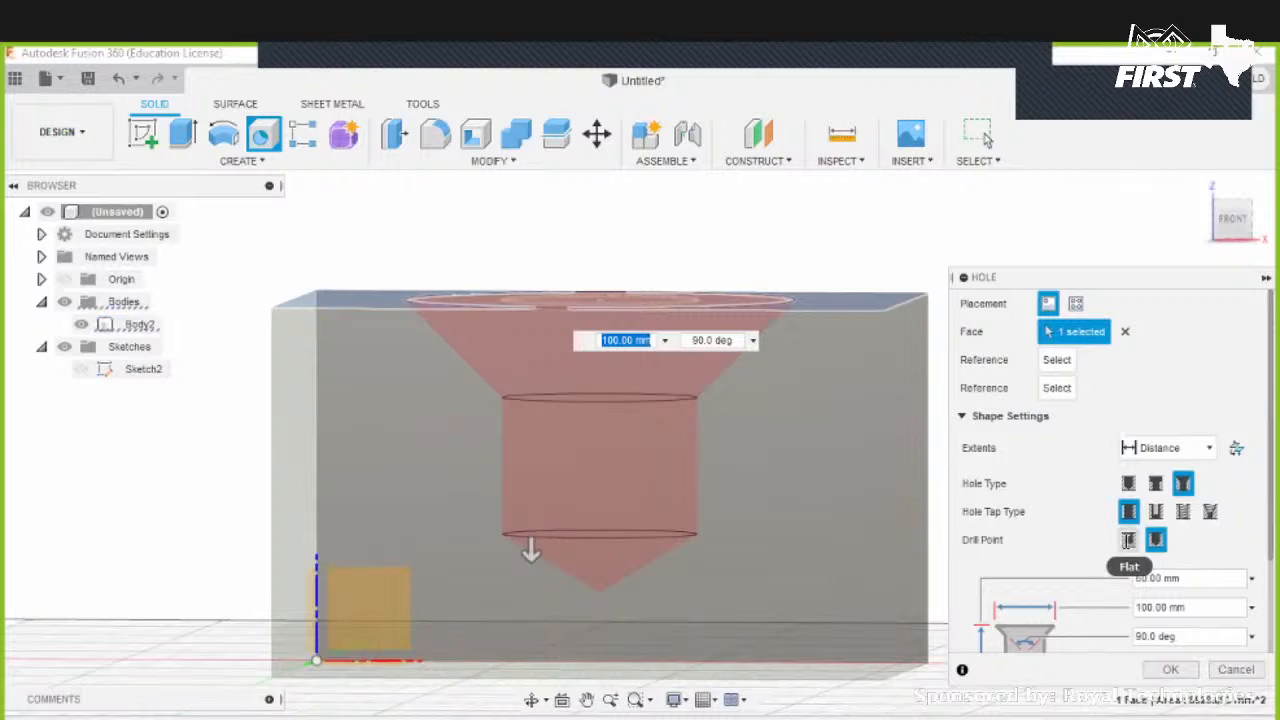
- Set the drill point to Flat and change the hole tap type to Tapped
left_click(1128, 540)
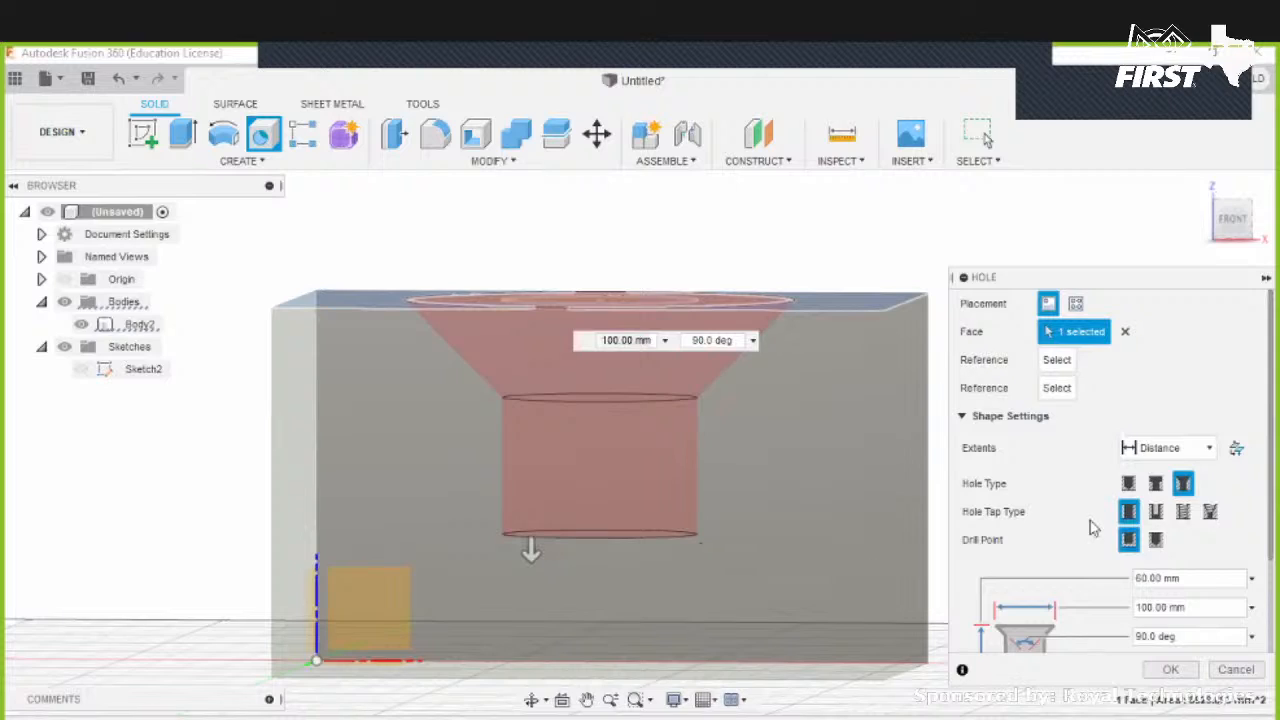
left_click(1156, 512)
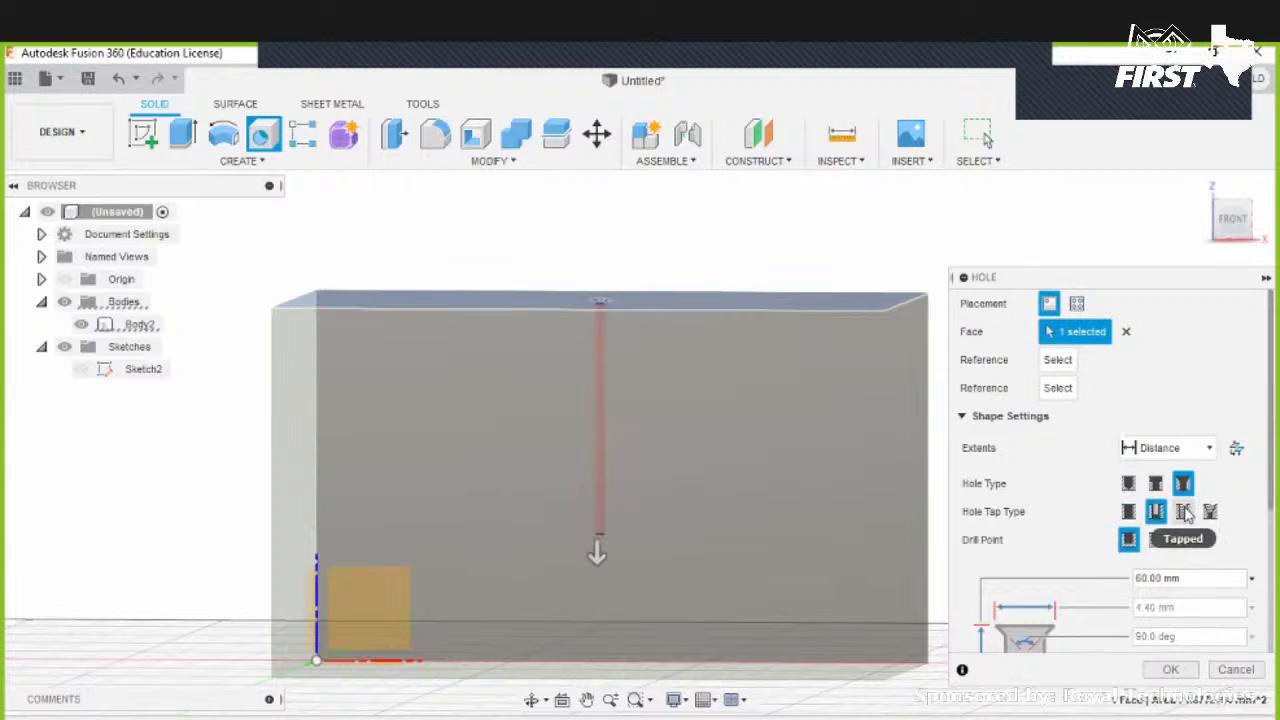
left_click(1186, 512)
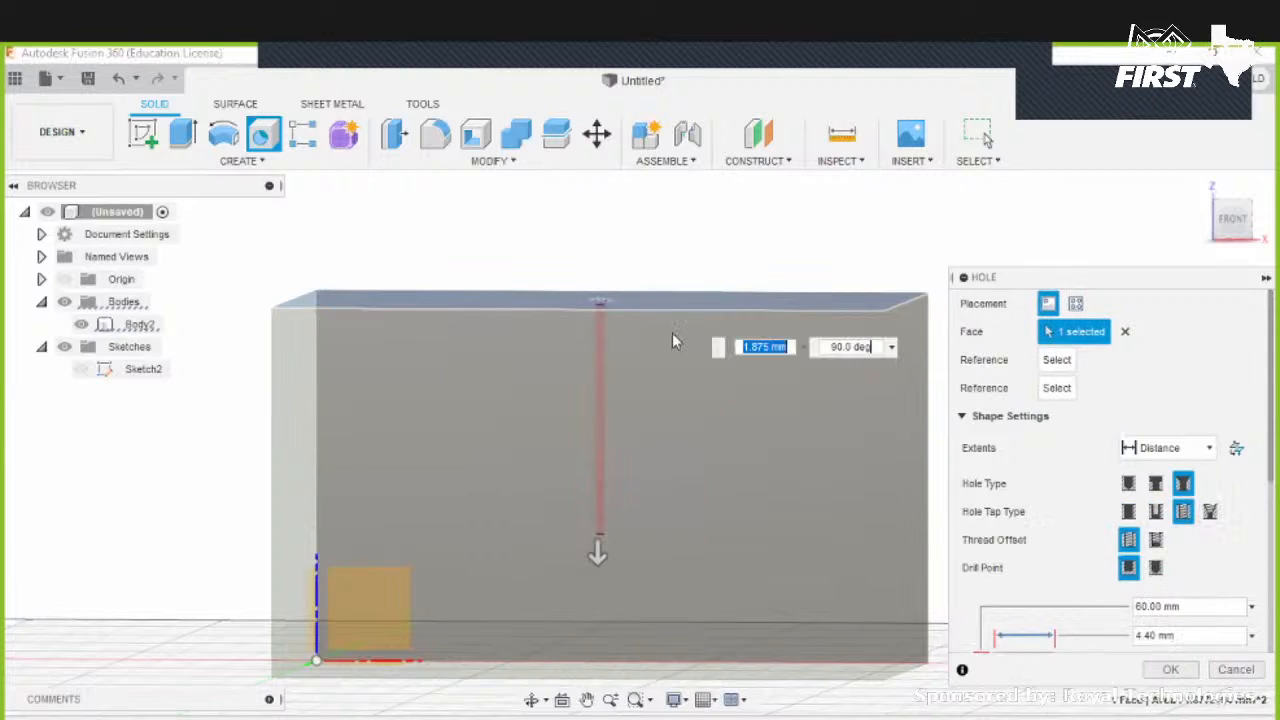
- Set the countersink diameter to 60 mm
middle_click_drag(645, 392, 715, 500, "shift")
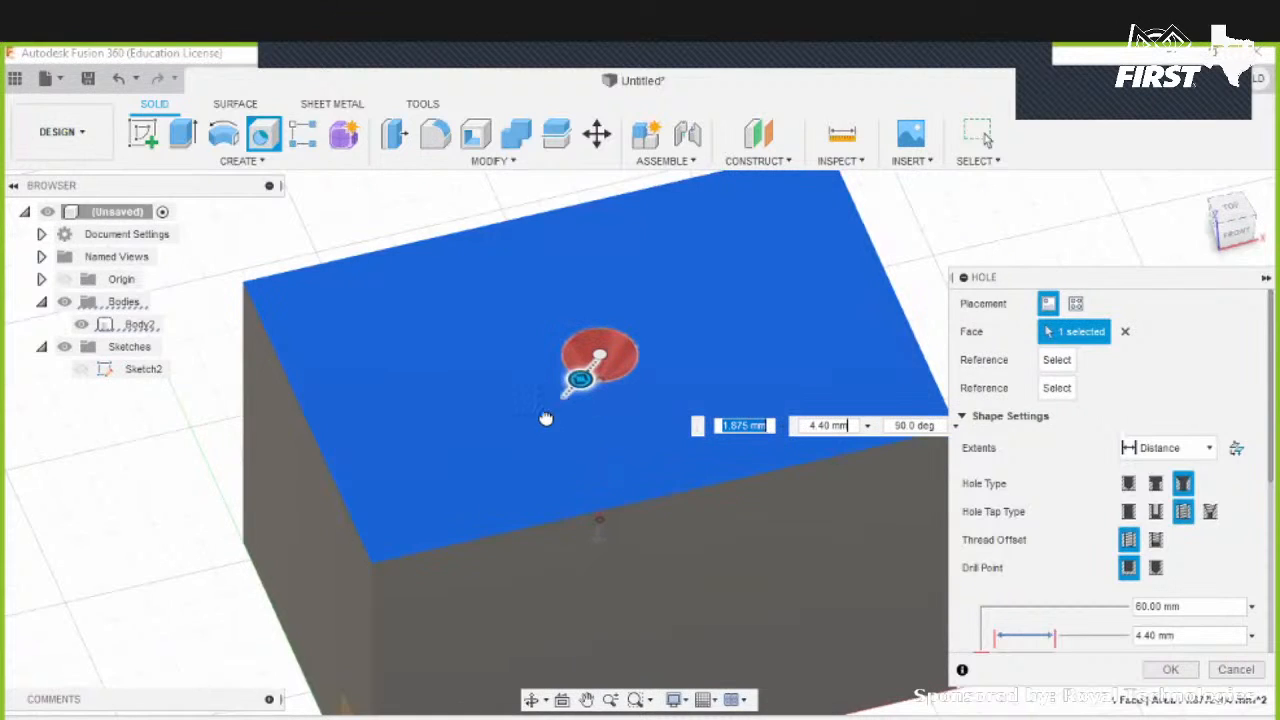
left_click_drag(580, 379, 525, 431)
mouse_move(643, 472)
middle_mouse_down("shift")
mouse_move(617, 394)
mouse_move(628, 478)
middle_mouse_up("shift")
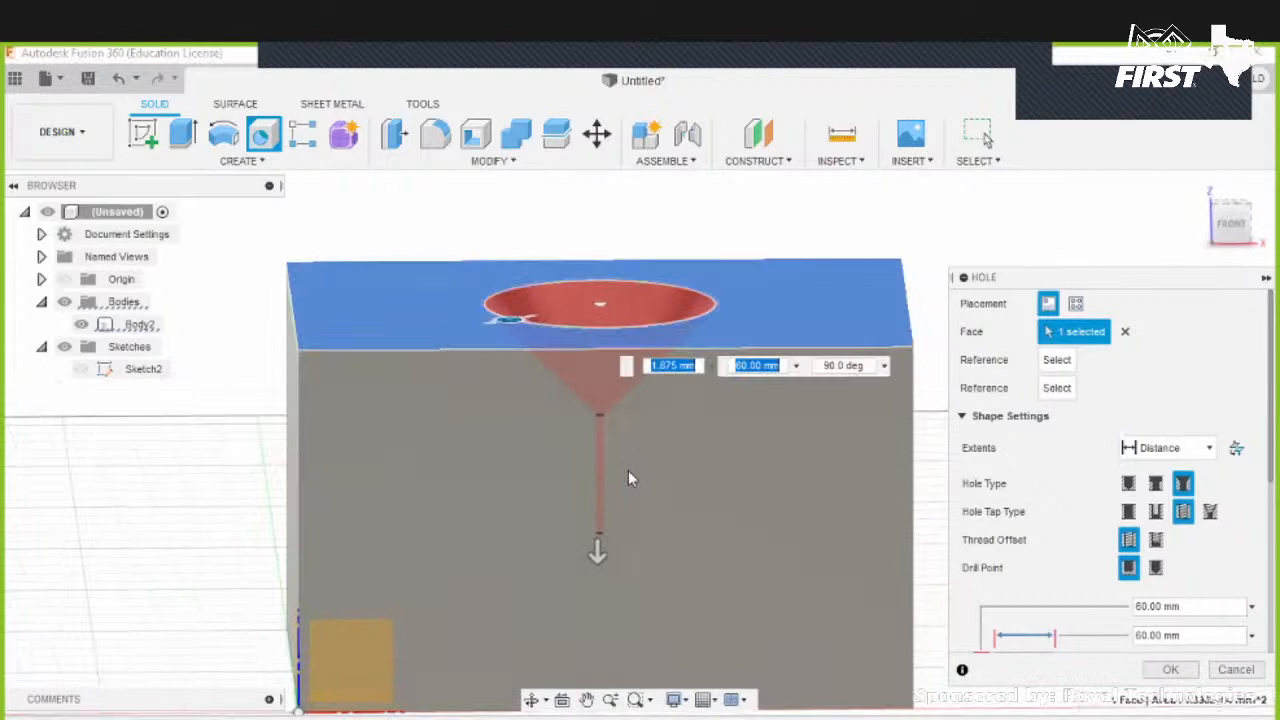
- Change the hole tap type to Taper Tapped
left_click(1210, 511)
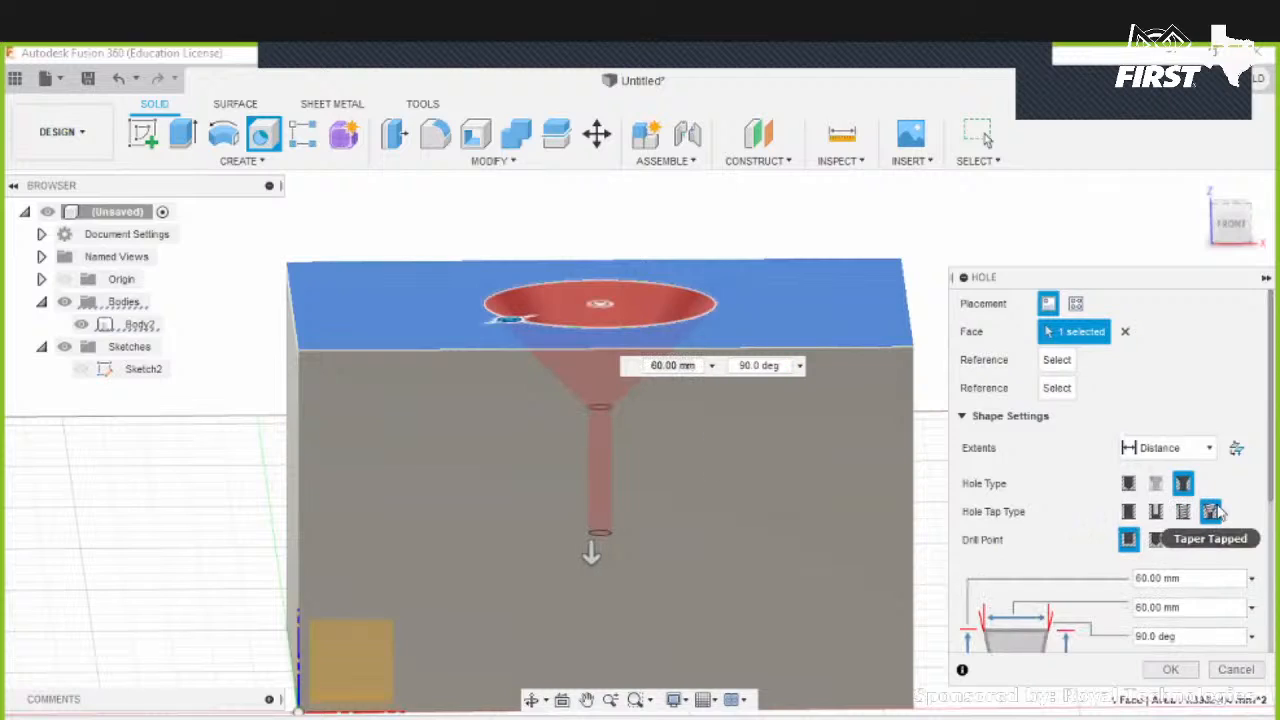
middle_click_drag(541, 380, 592, 347, "shift")
left_click_drag(591, 348, 553, 345)
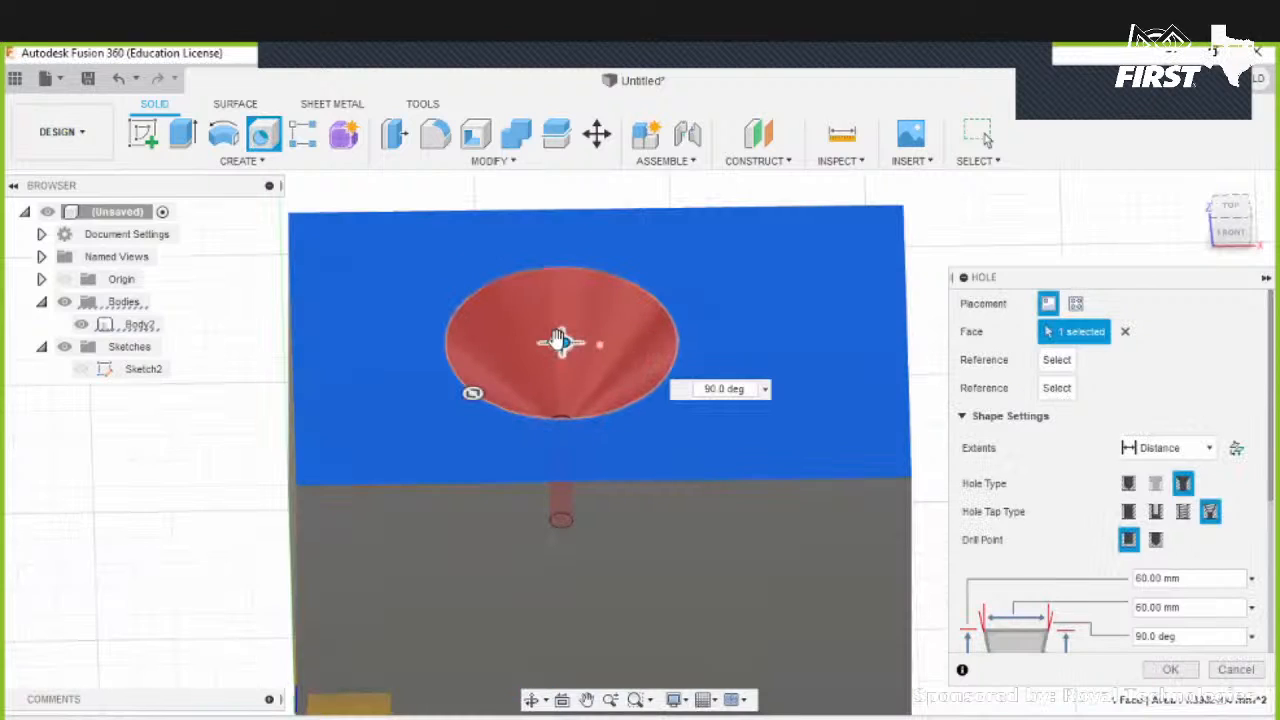
left_click_drag(545, 548, 548, 591)
scroll(1021, 471, "down", 3)
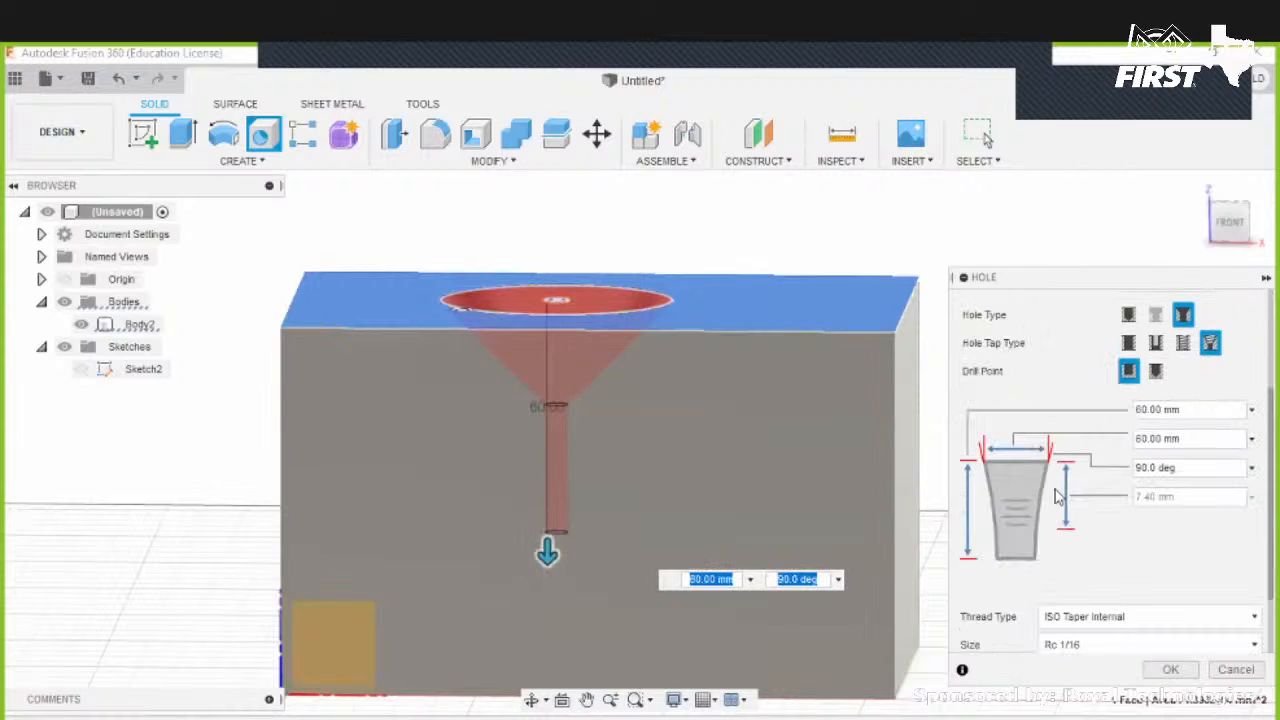
- Set the hole type to Simple with the Clearance tap type
left_click(1155, 343)
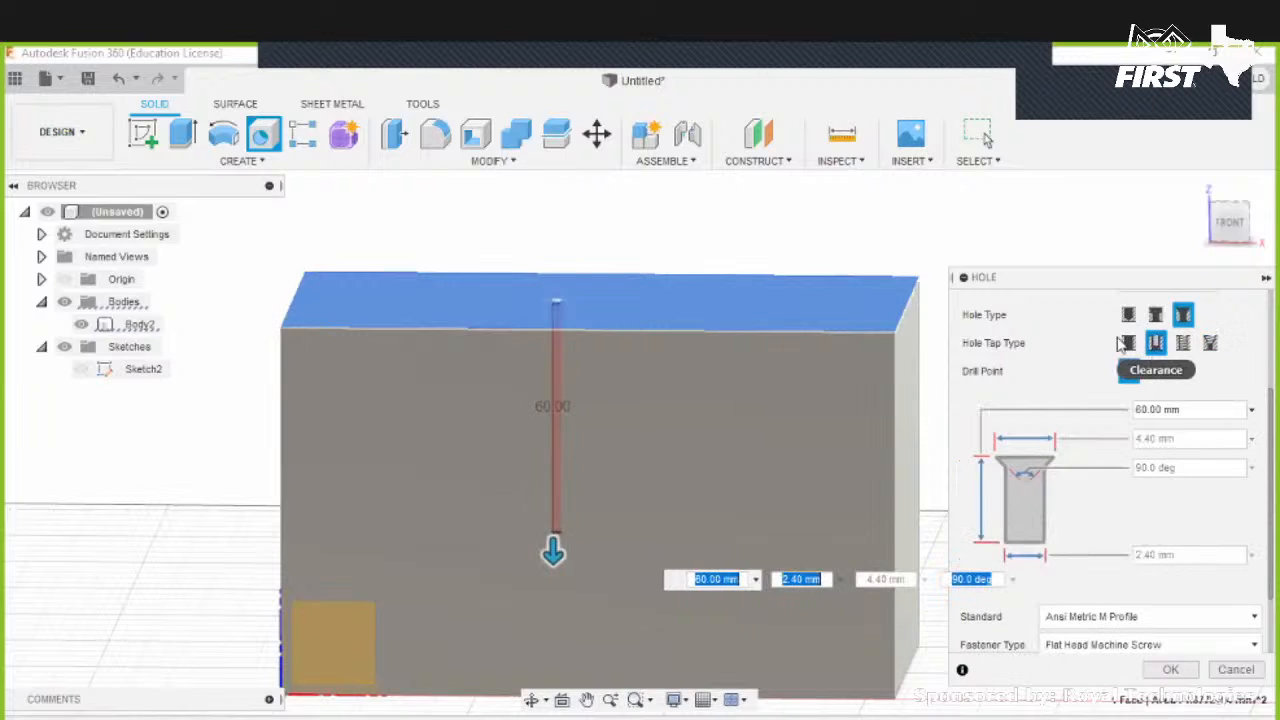
left_click(1128, 343)
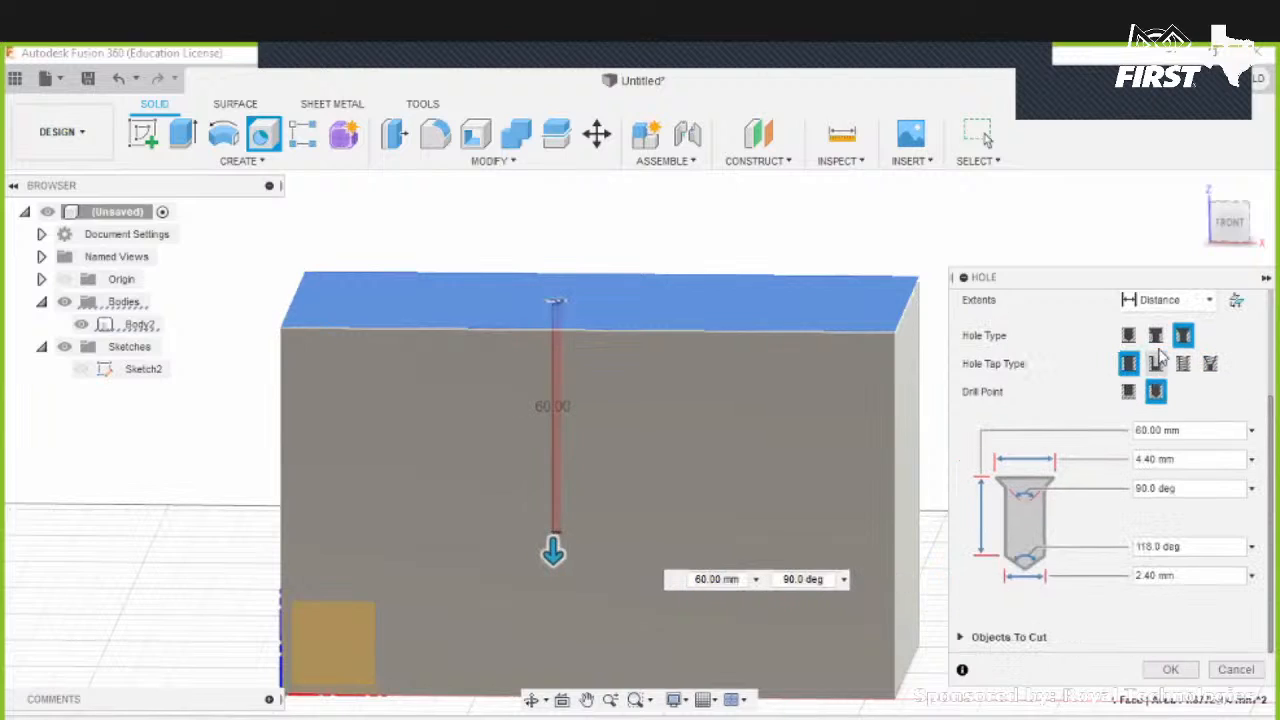
left_click(1156, 364)
left_click(1128, 335)
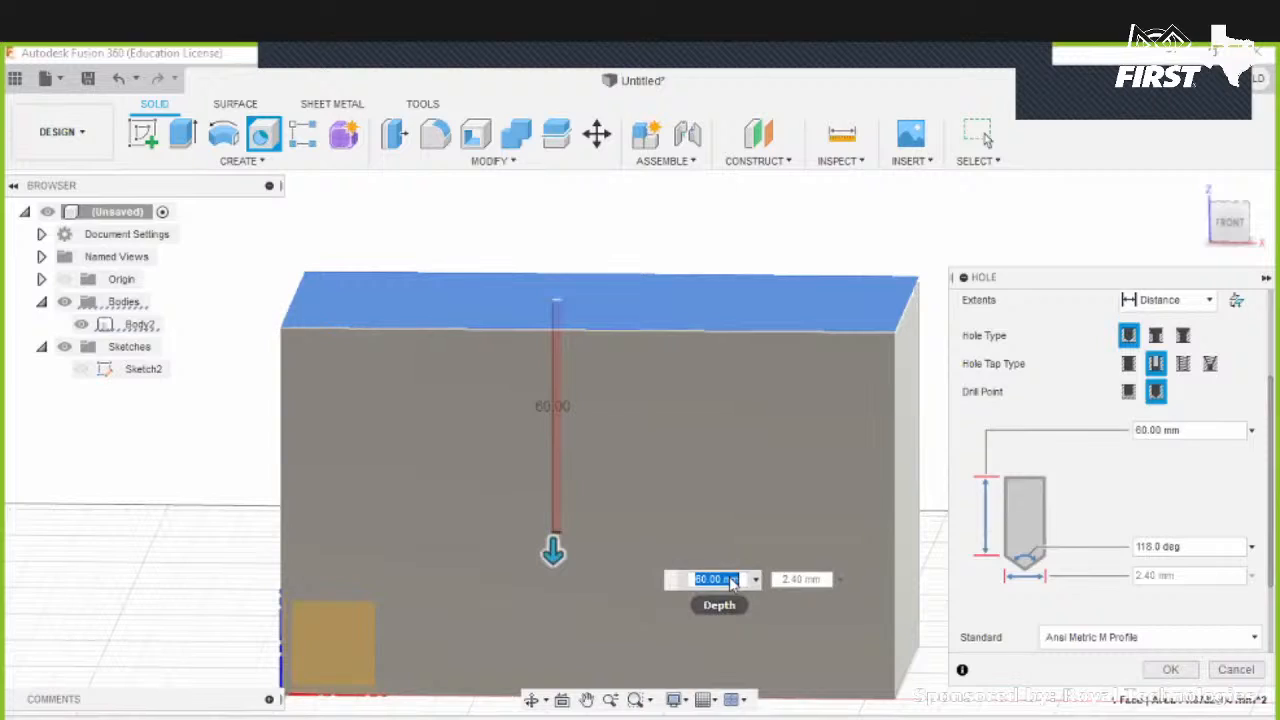
- Inspect the hole's depth and drill point angle fields in the Hole settings
double_click(1196, 433)
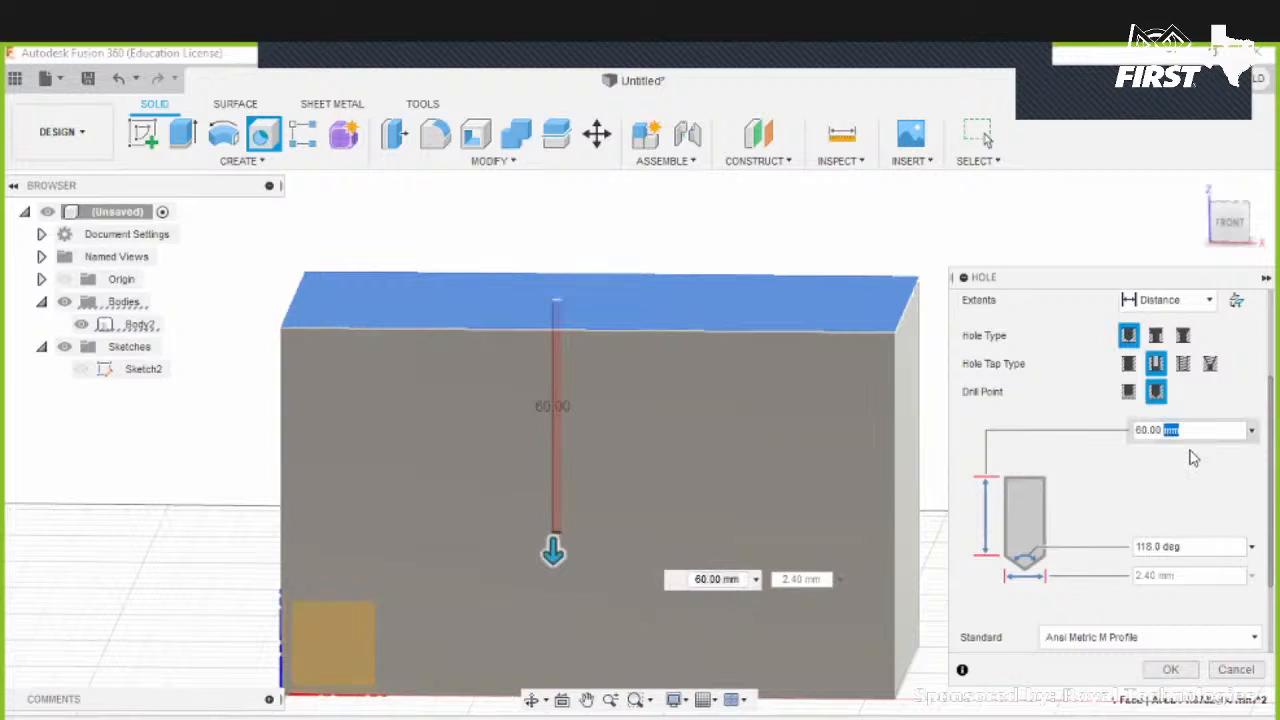
left_click(1195, 549)
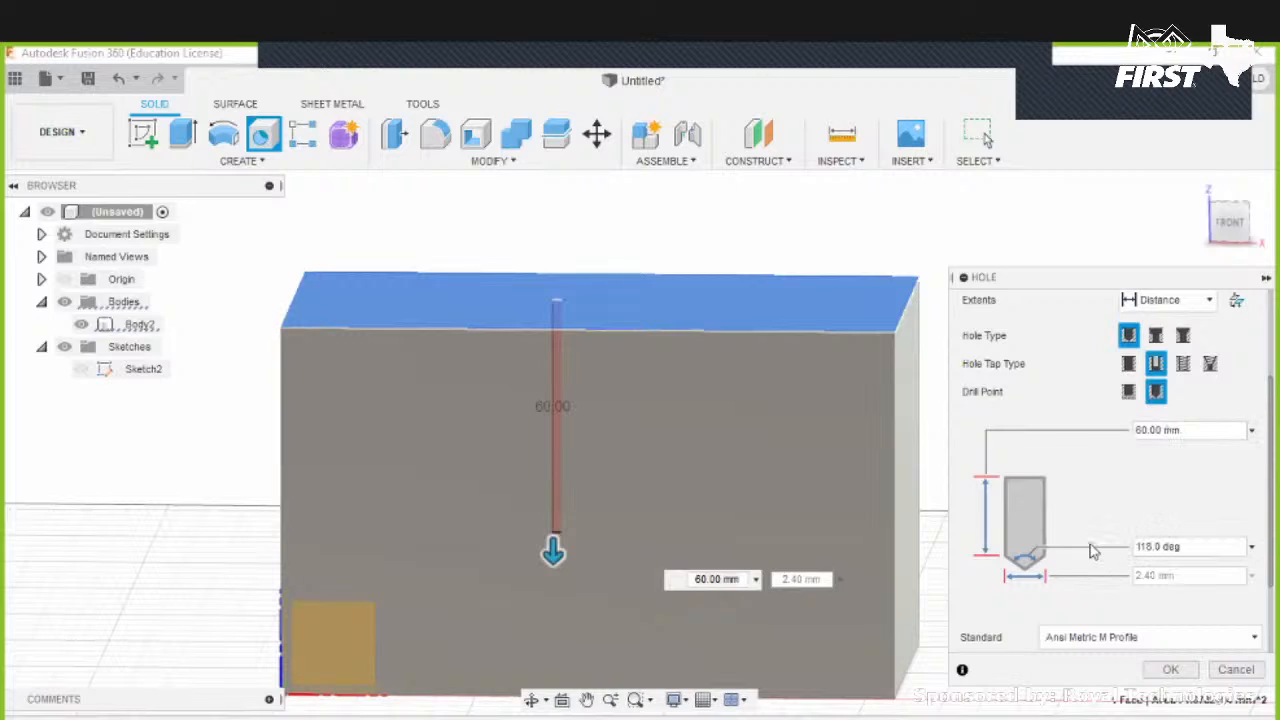
scroll(1095, 530, "up", 3)
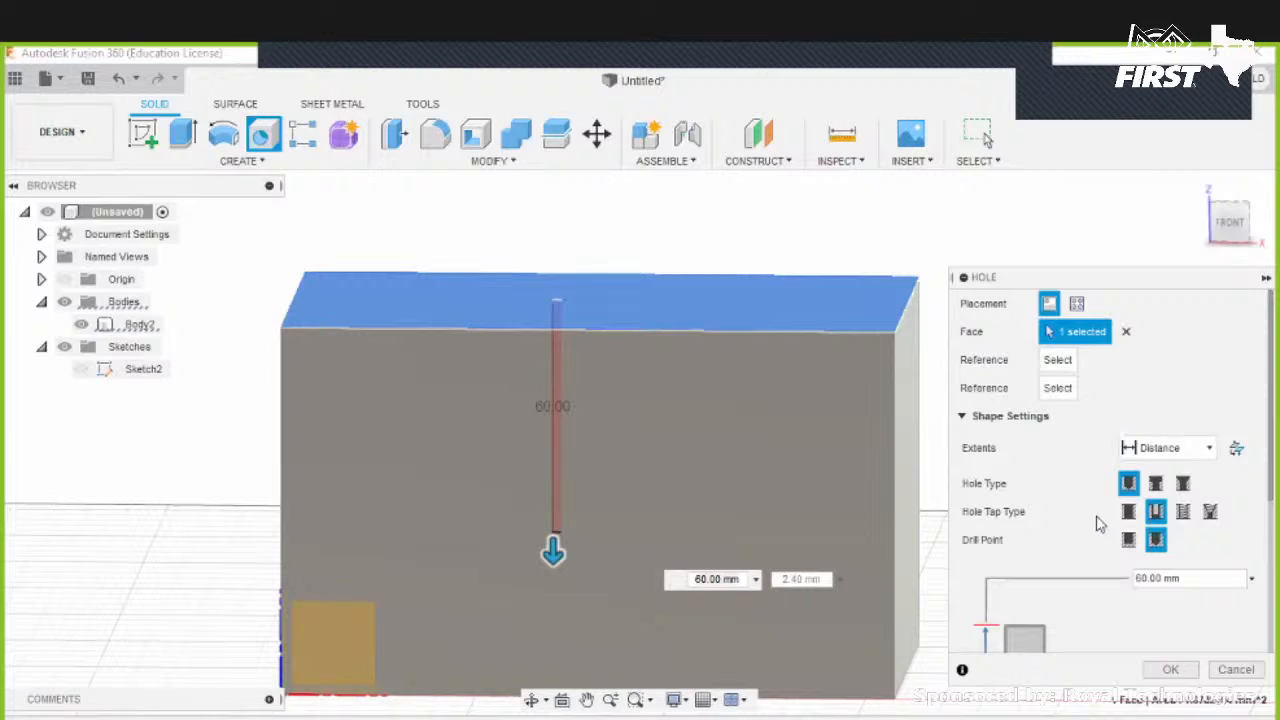
scroll(1062, 490, "down", 1)
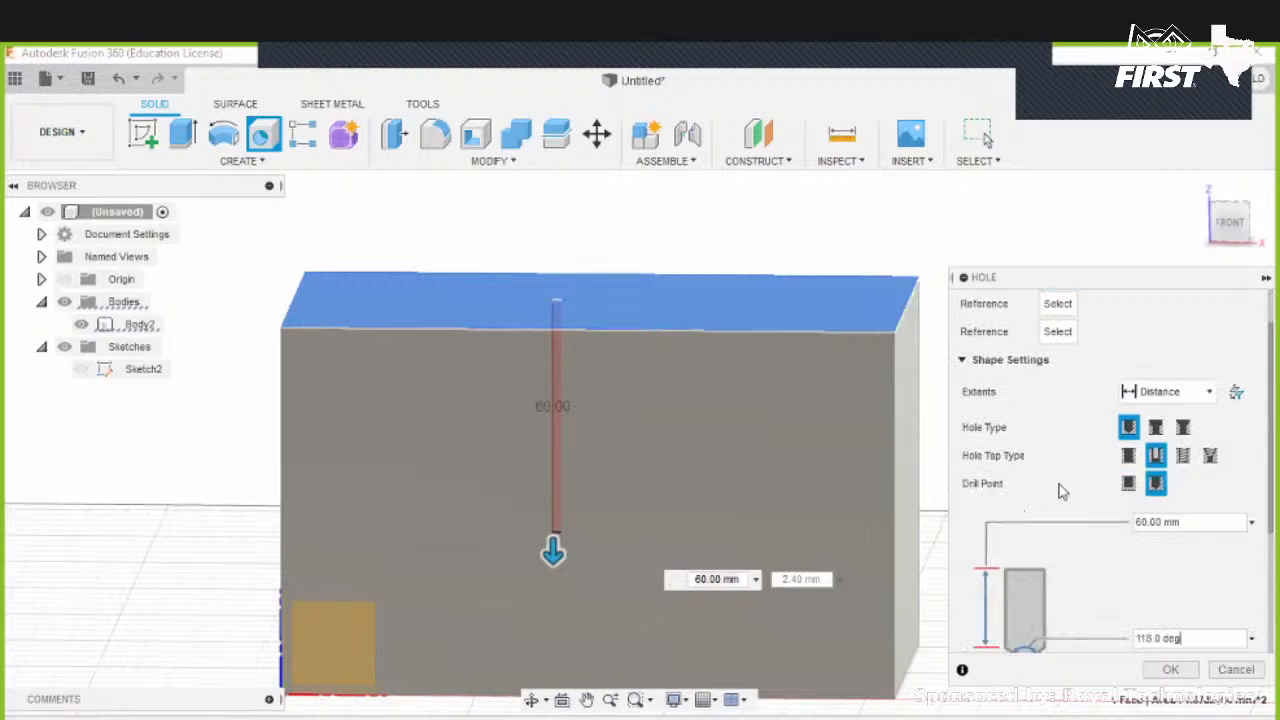
scroll(1060, 484, "up", 1)
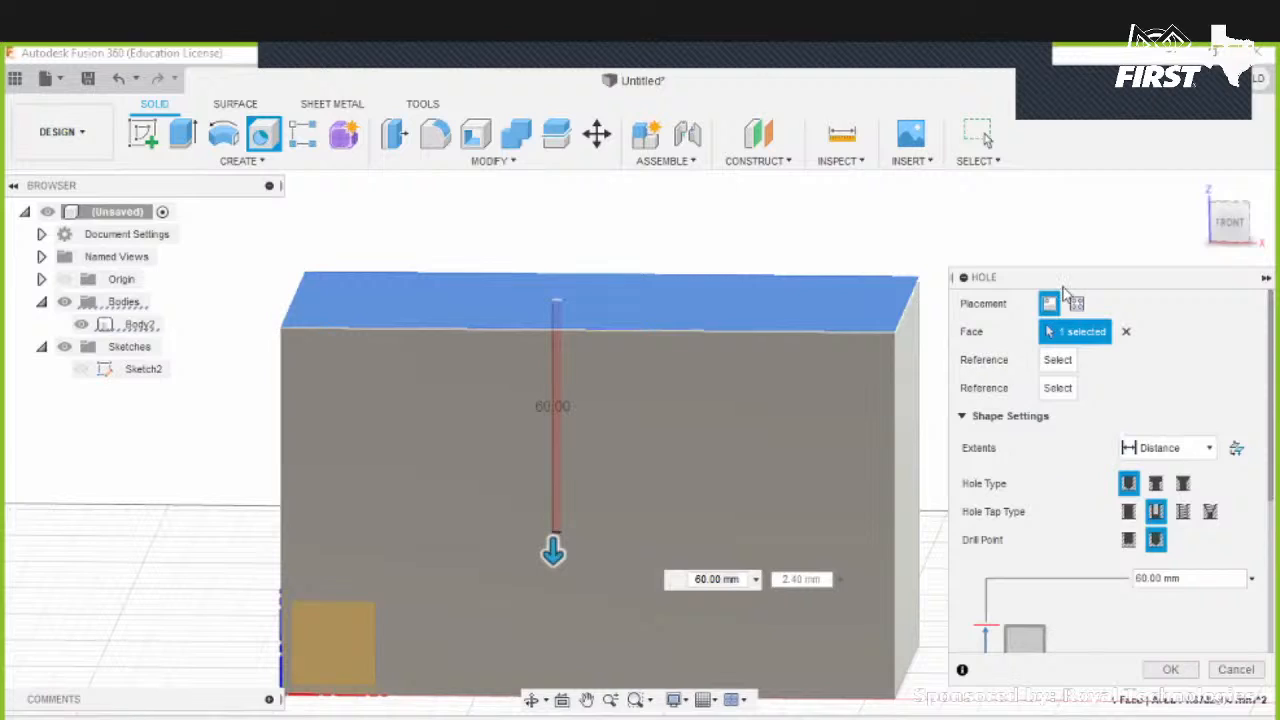
- Place the hole at a point on the block's top face using single-face placement
middle_click_drag(642, 334, 653, 390, "shift")
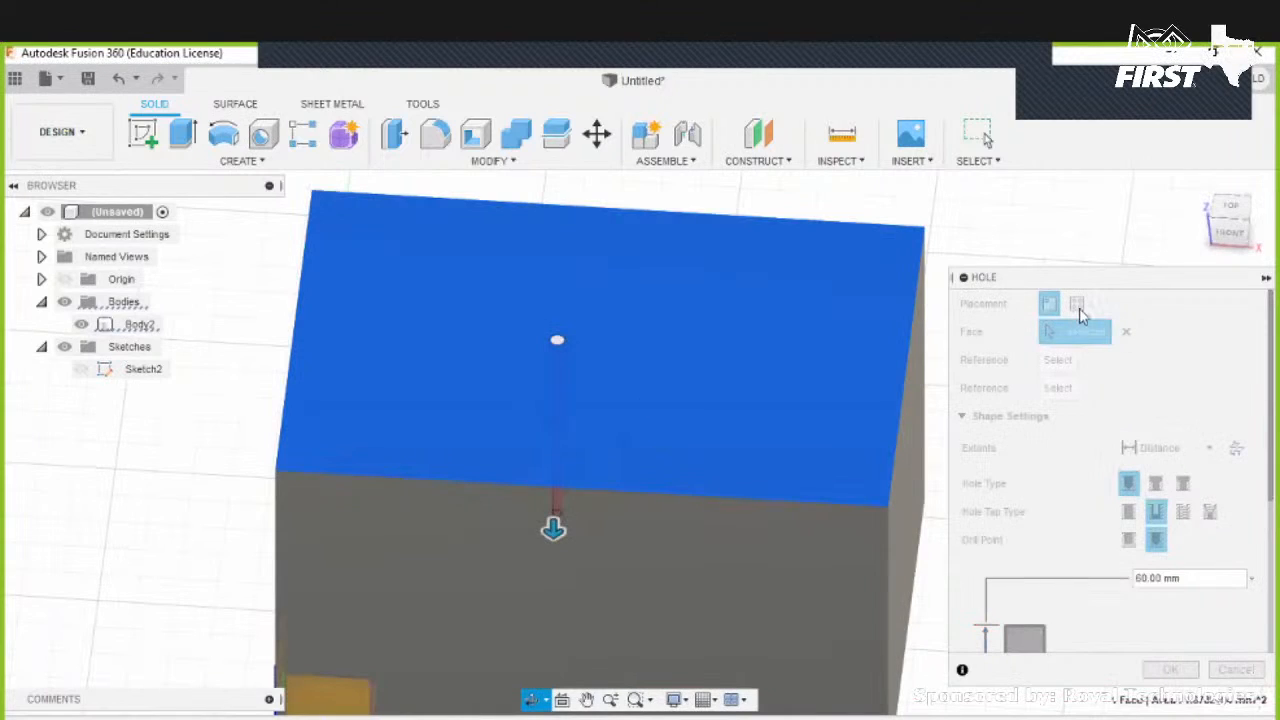
left_click(1076, 303)
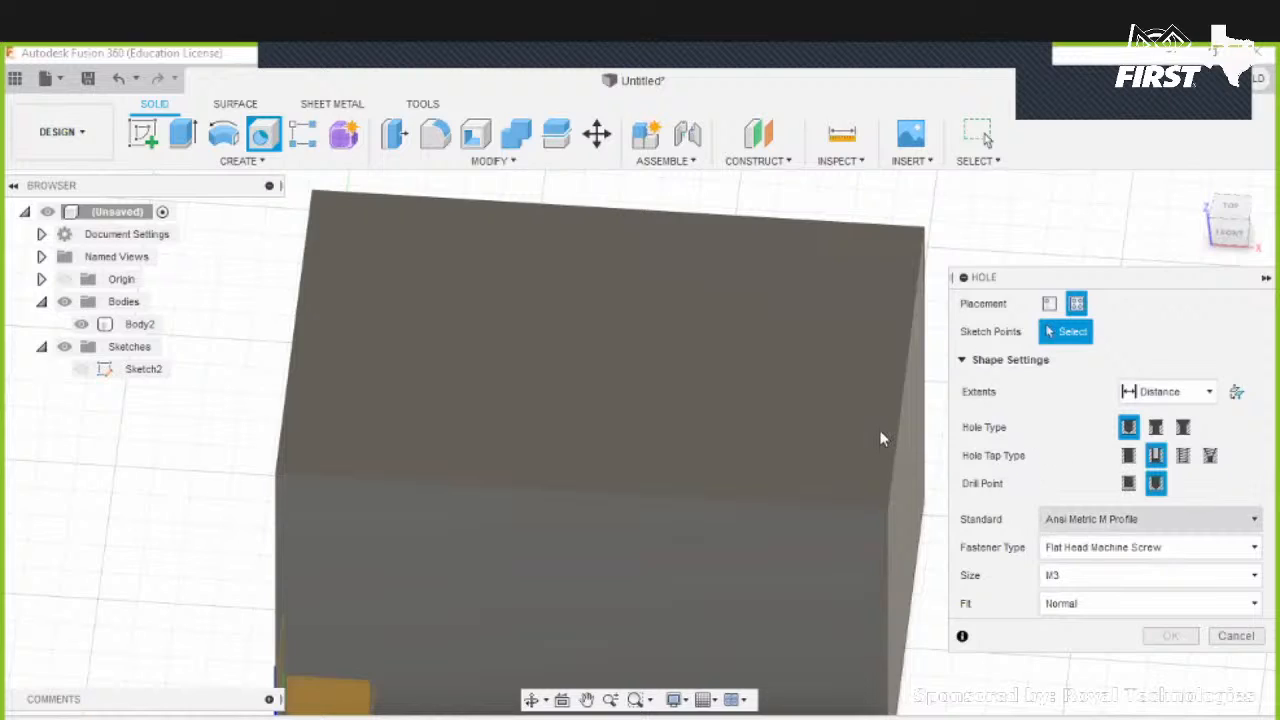
left_click(1049, 303)
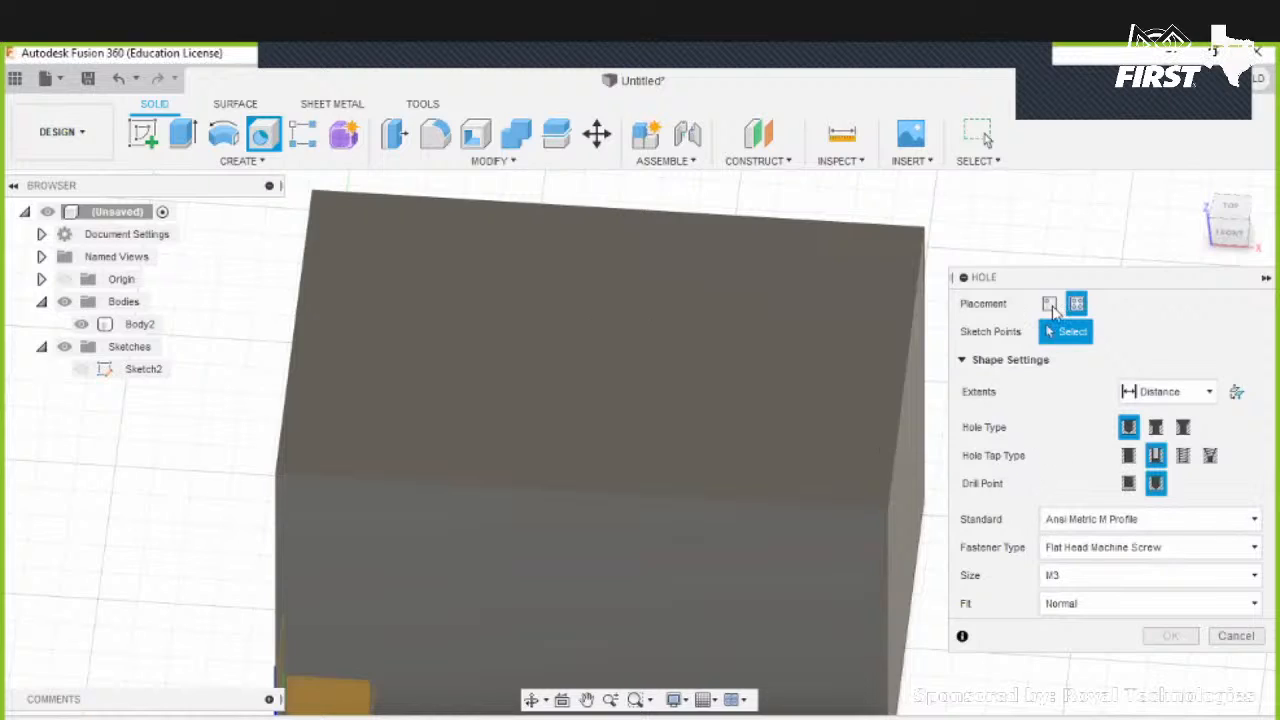
left_click(537, 348)
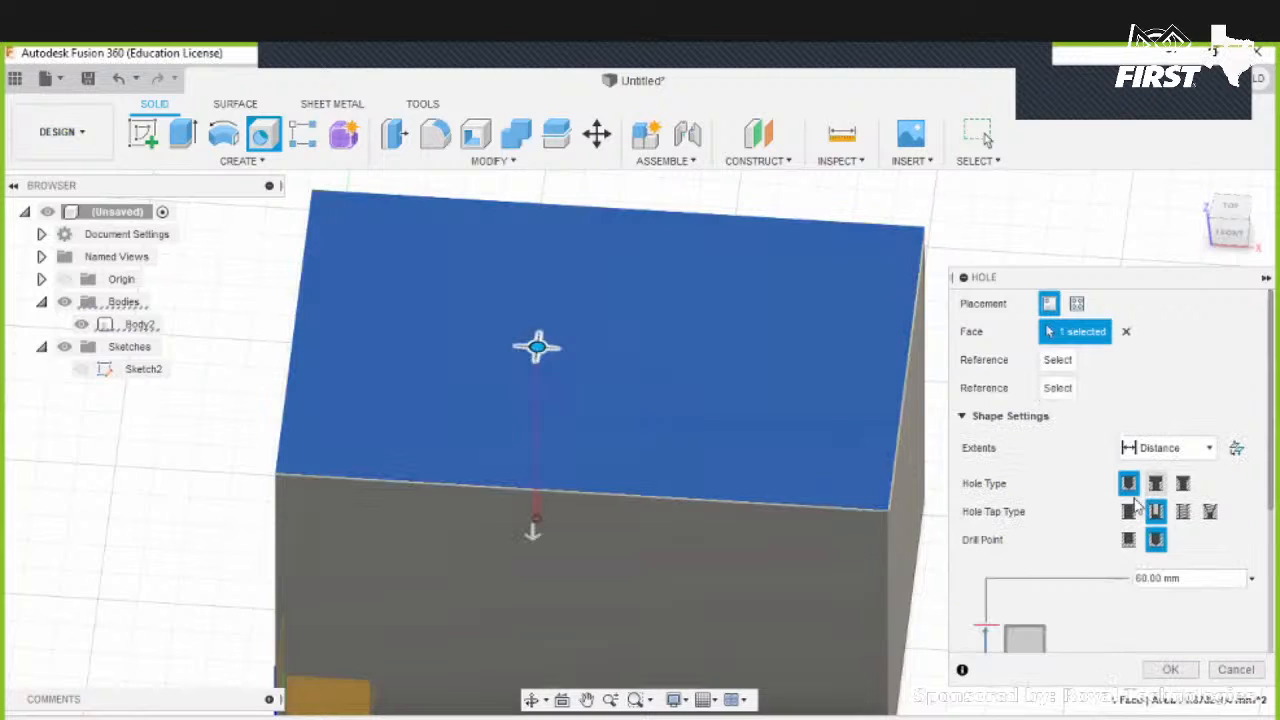
- Set the drill point to Flat and the hole tap type to Taper Tapped
left_click(1130, 540)
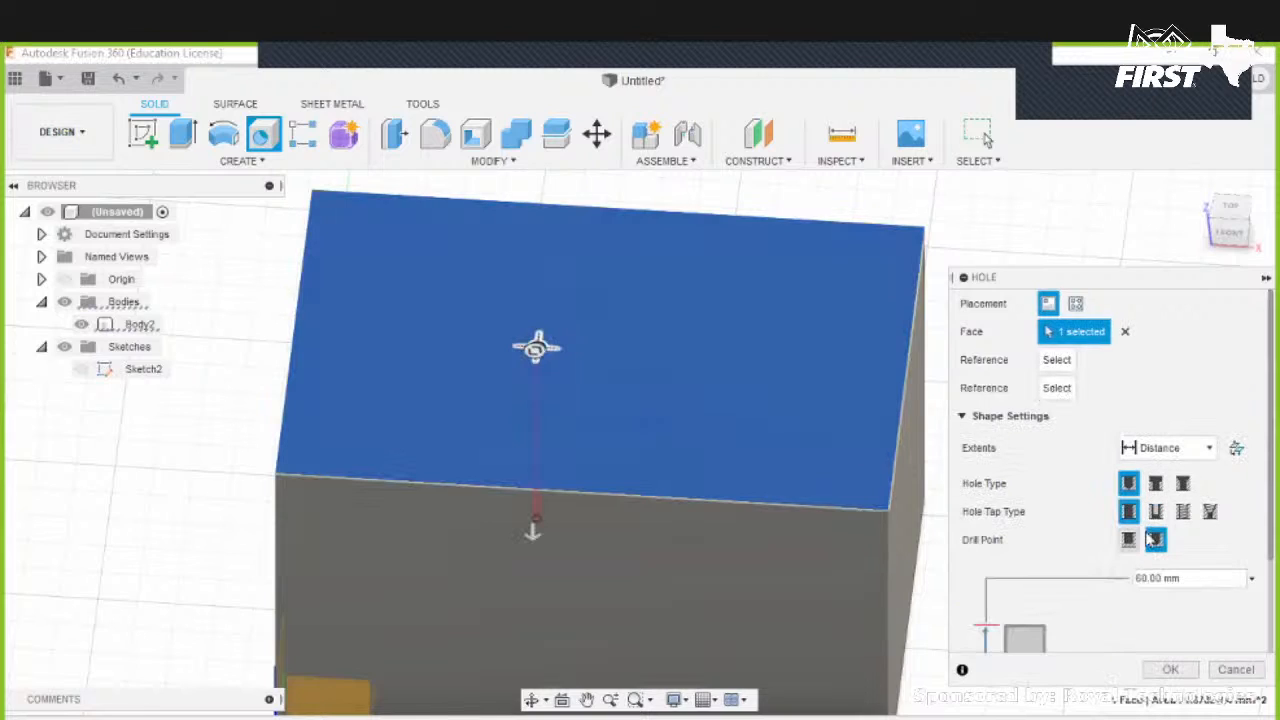
scroll(1084, 491, "down", 2)
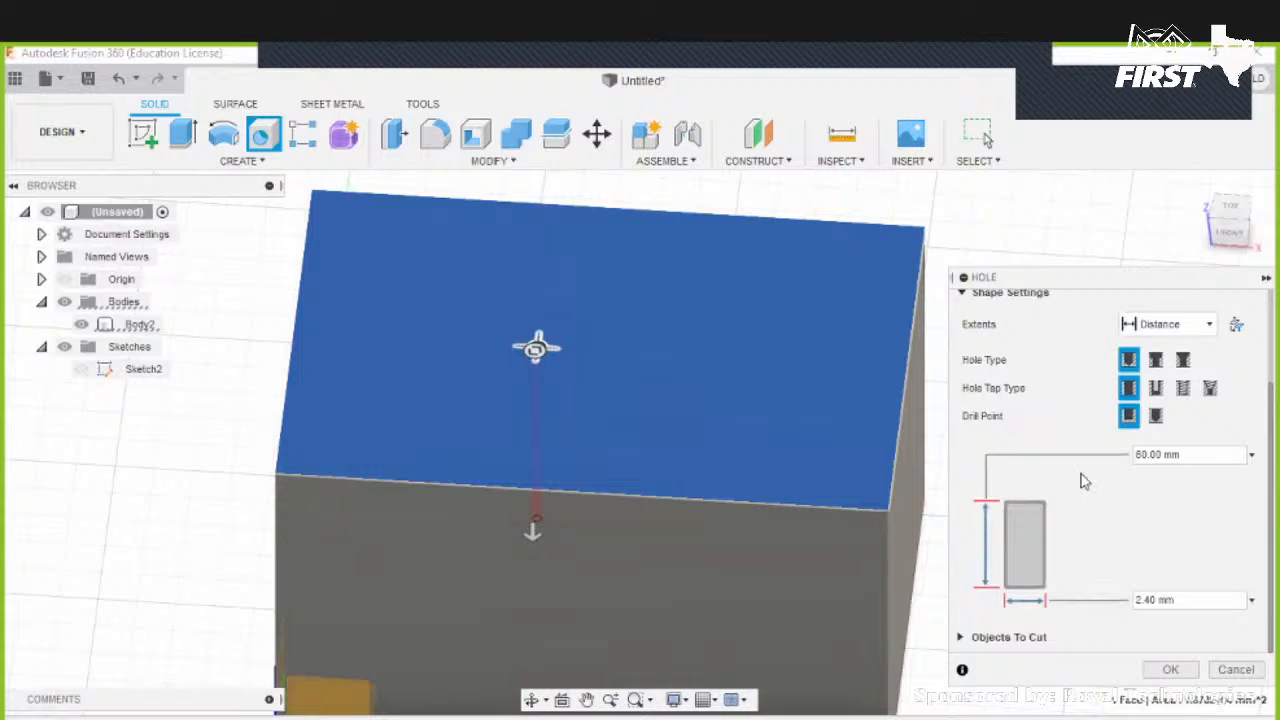
left_click(1210, 388)
scroll(1060, 525, "down", 2)
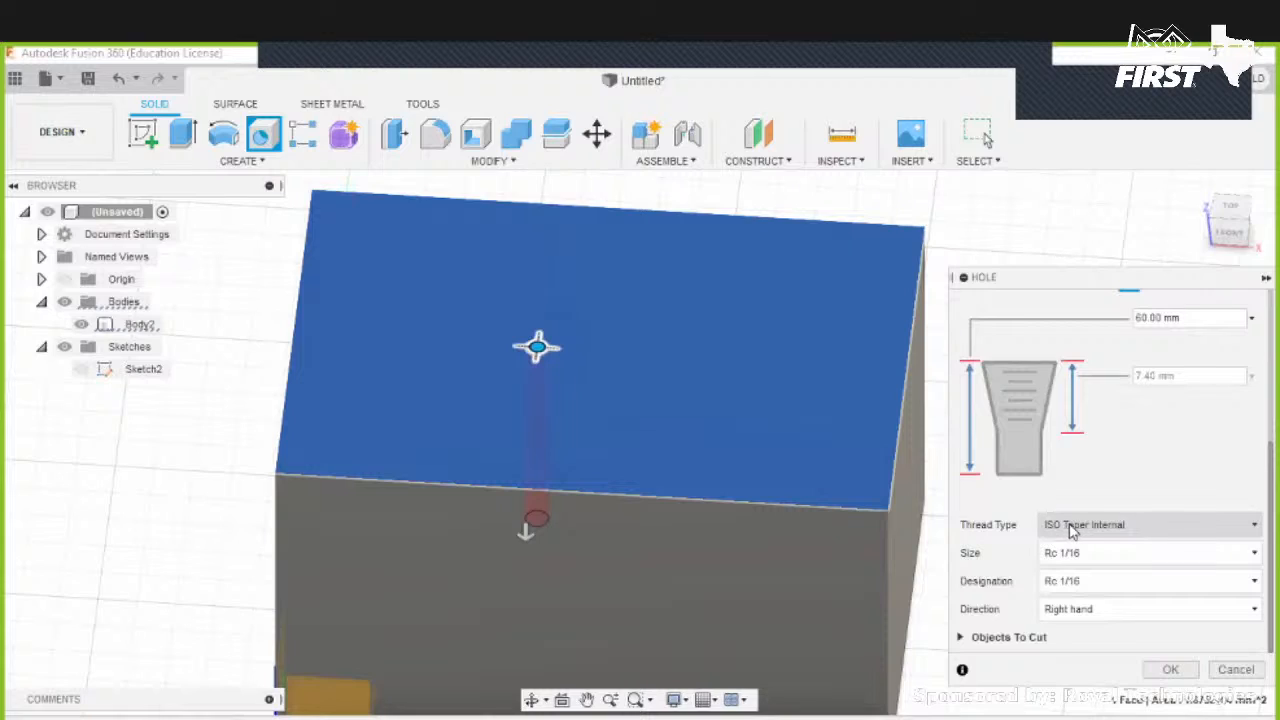
- Set the thread type to DIN Pipe Taper Internal, size Rc 1/2, with Right hand direction
left_click(1076, 530)
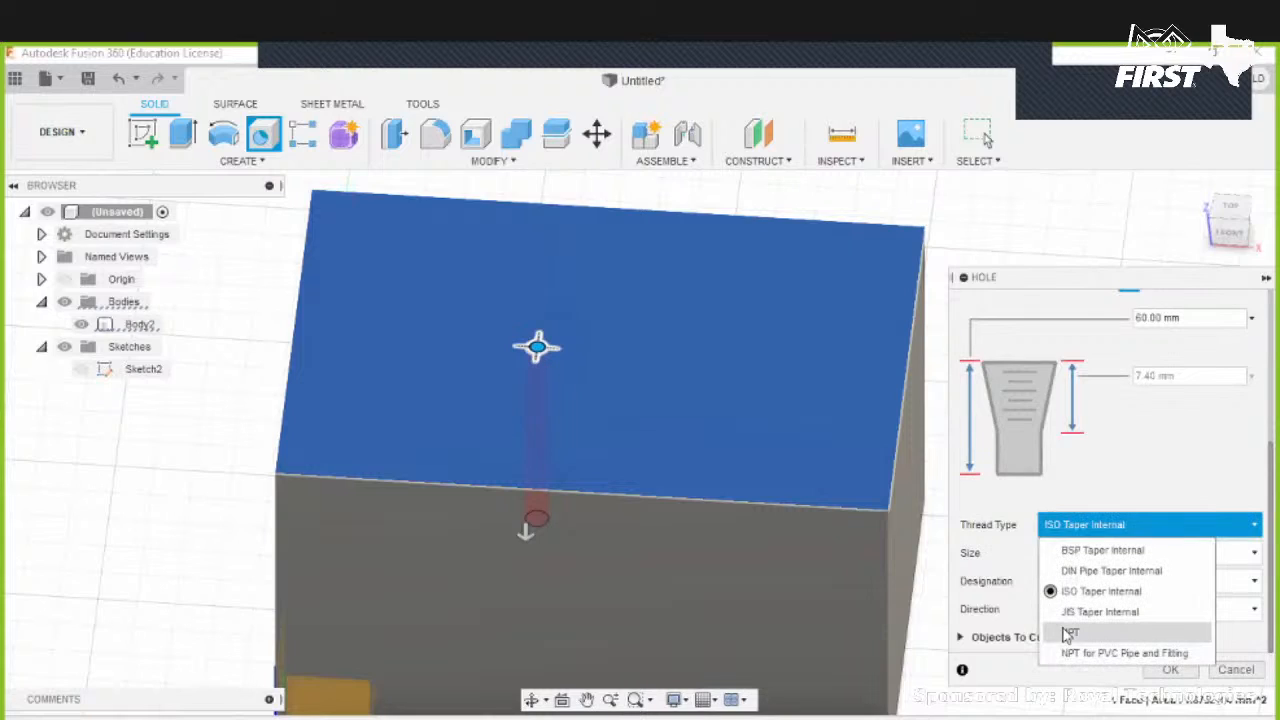
left_click(1104, 578)
left_click(1116, 558)
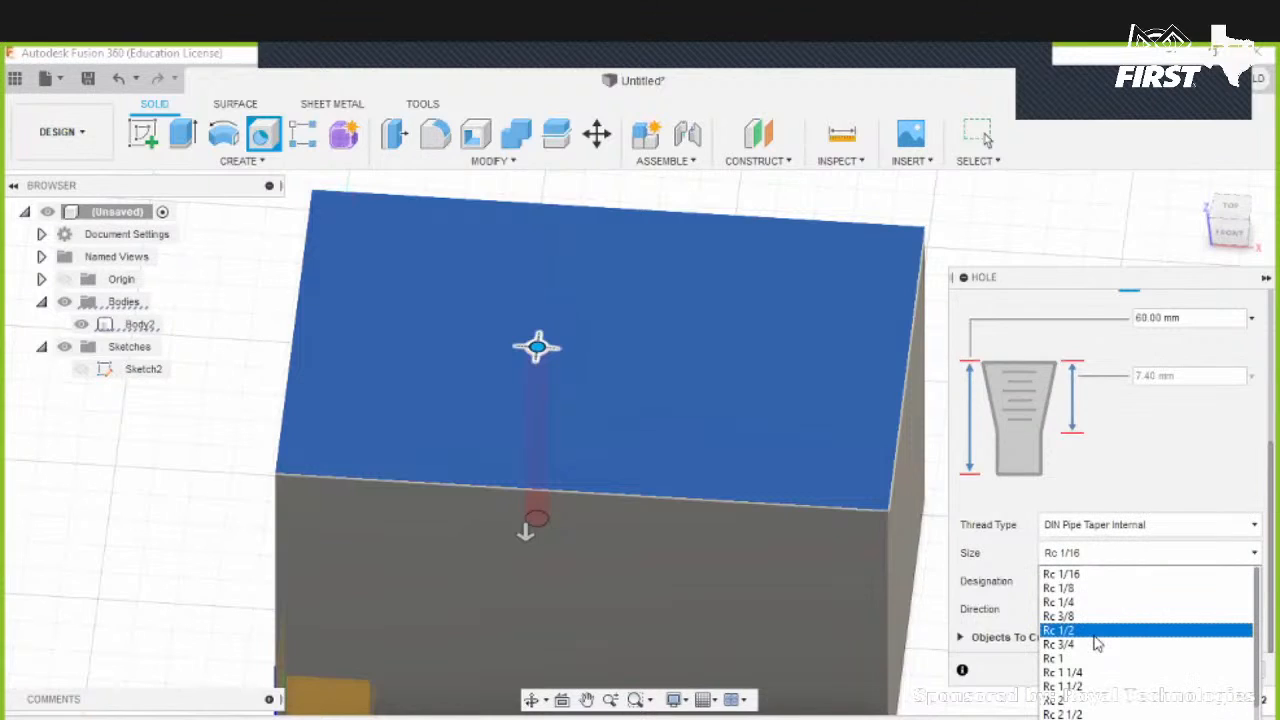
left_click(1092, 630)
left_click(1087, 585)
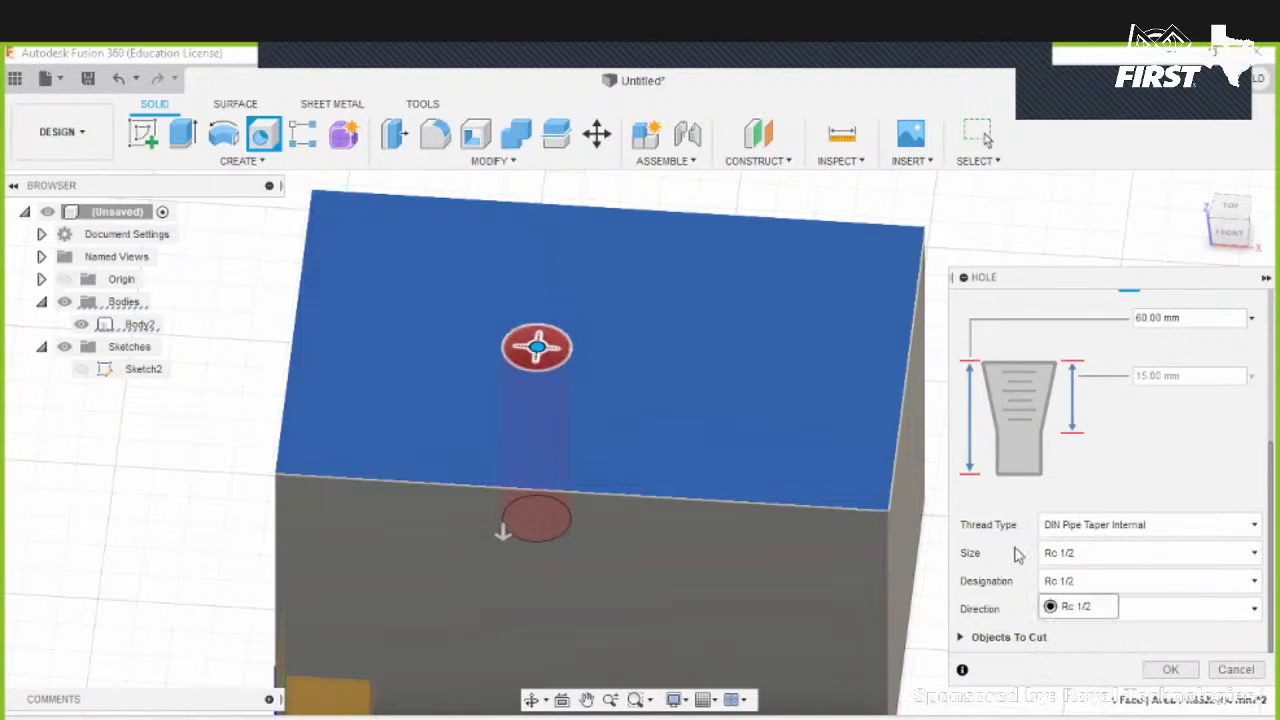
left_click(1098, 614)
left_click(1097, 612)
- Zoom in to examine the threaded hole preview, then cancel the Hole command
scroll(537, 347, "up", 1)
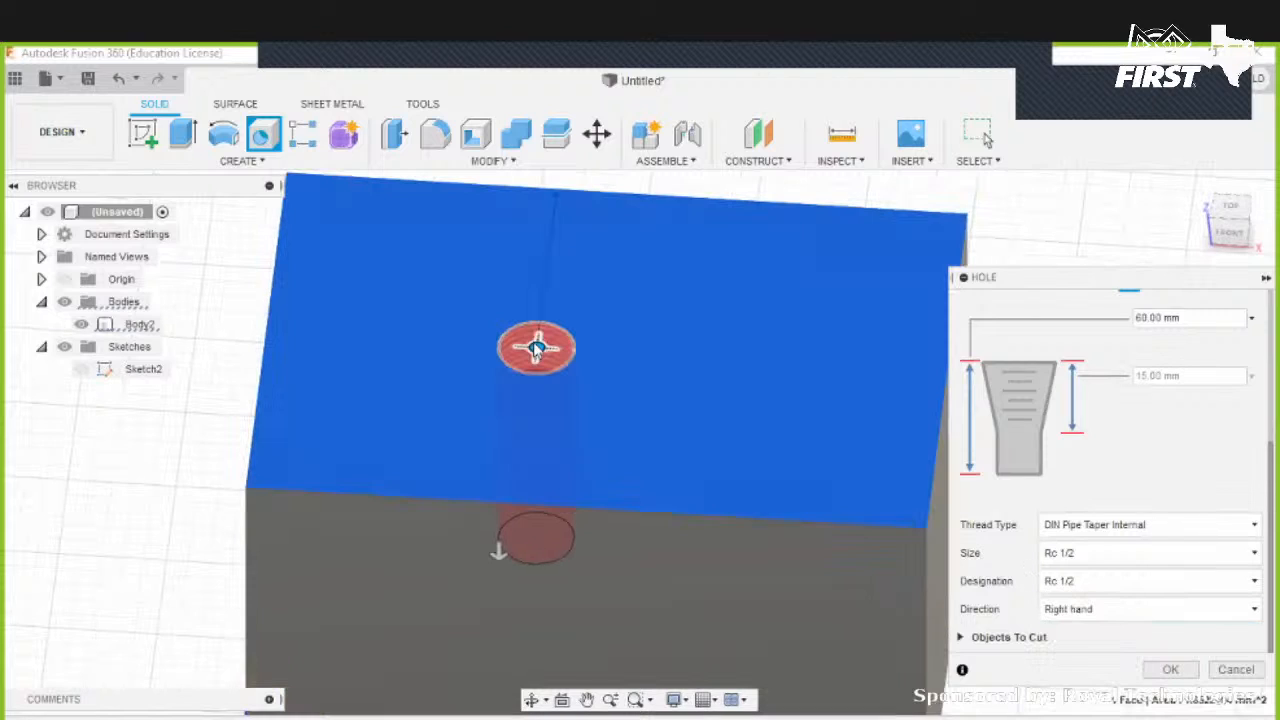
scroll(537, 347, "up", 2)
scroll(545, 352, "up", 2)
middle_click_drag(541, 378, 591, 486, "shift")
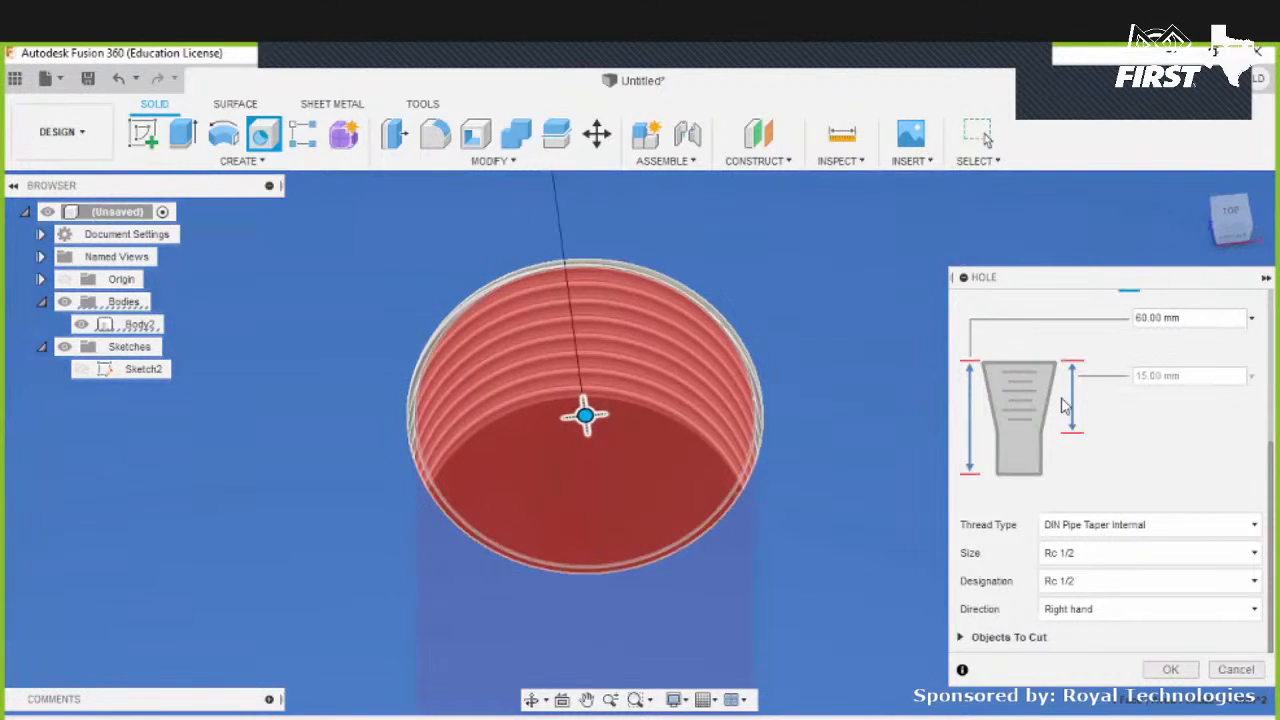
scroll(855, 403, "down", 2)
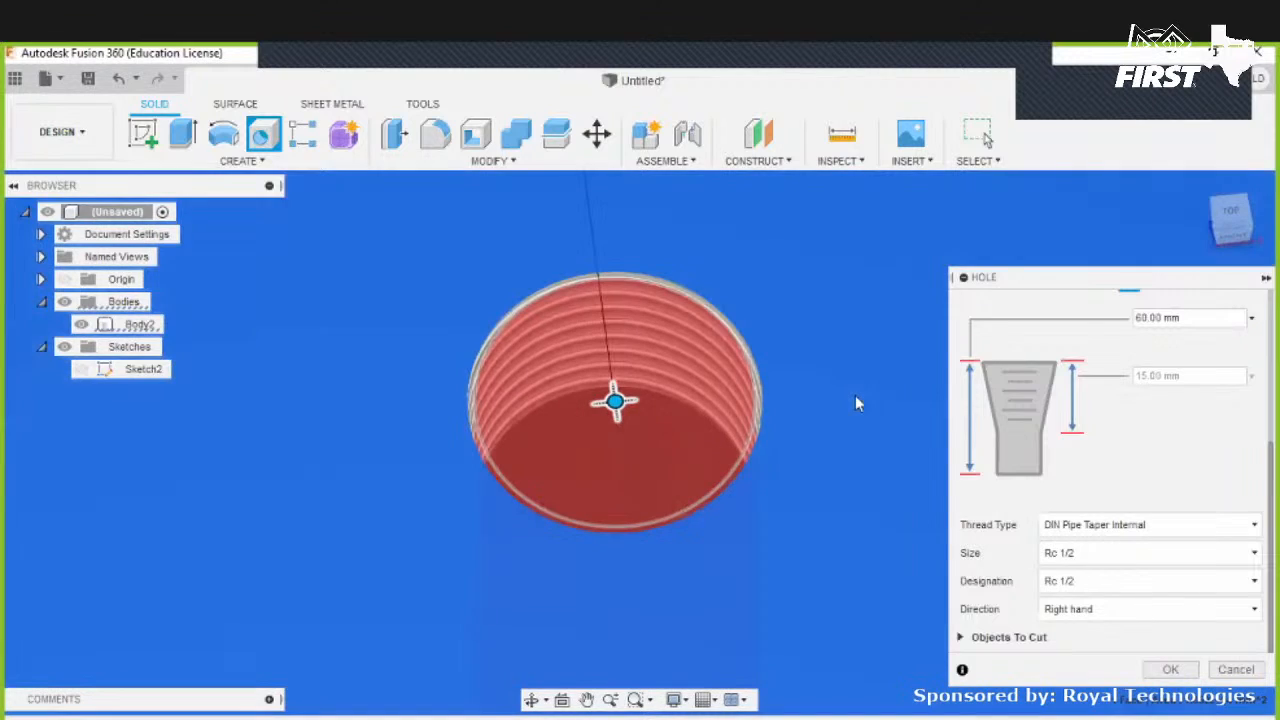
scroll(811, 407, "down", 3)
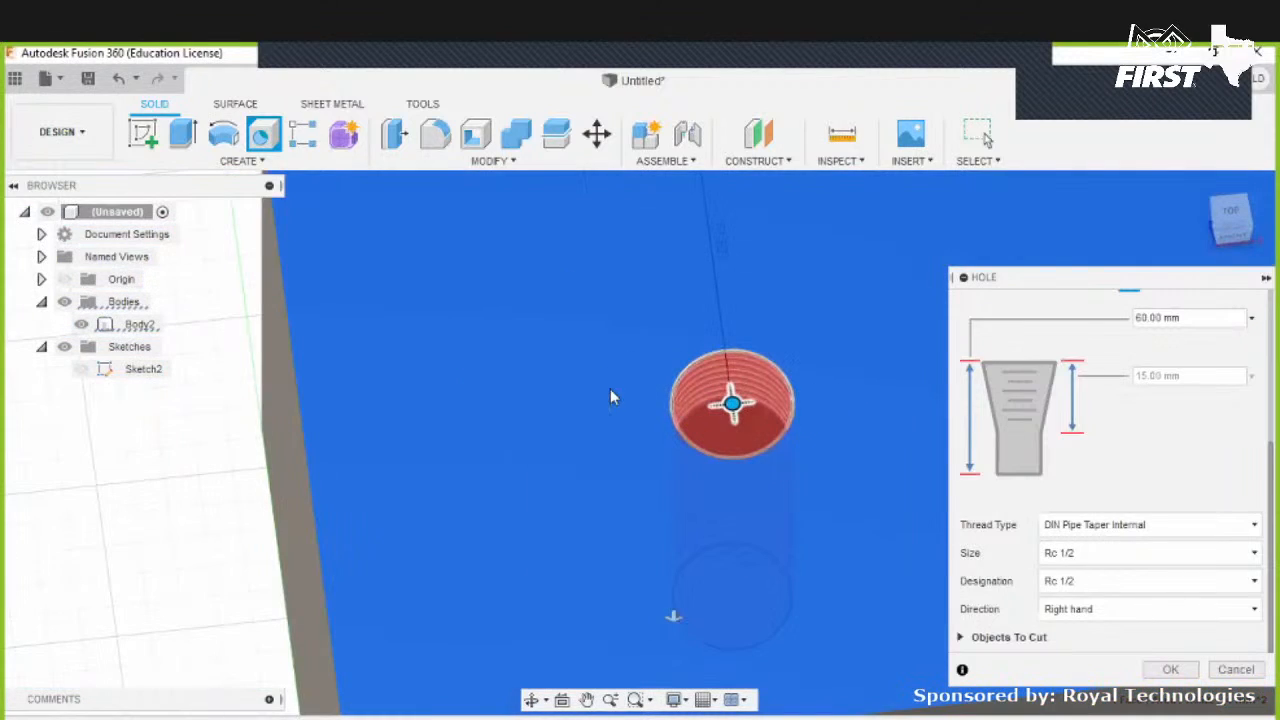
scroll(835, 388, "down", 1)
middle_click_drag(835, 388, 620, 376)
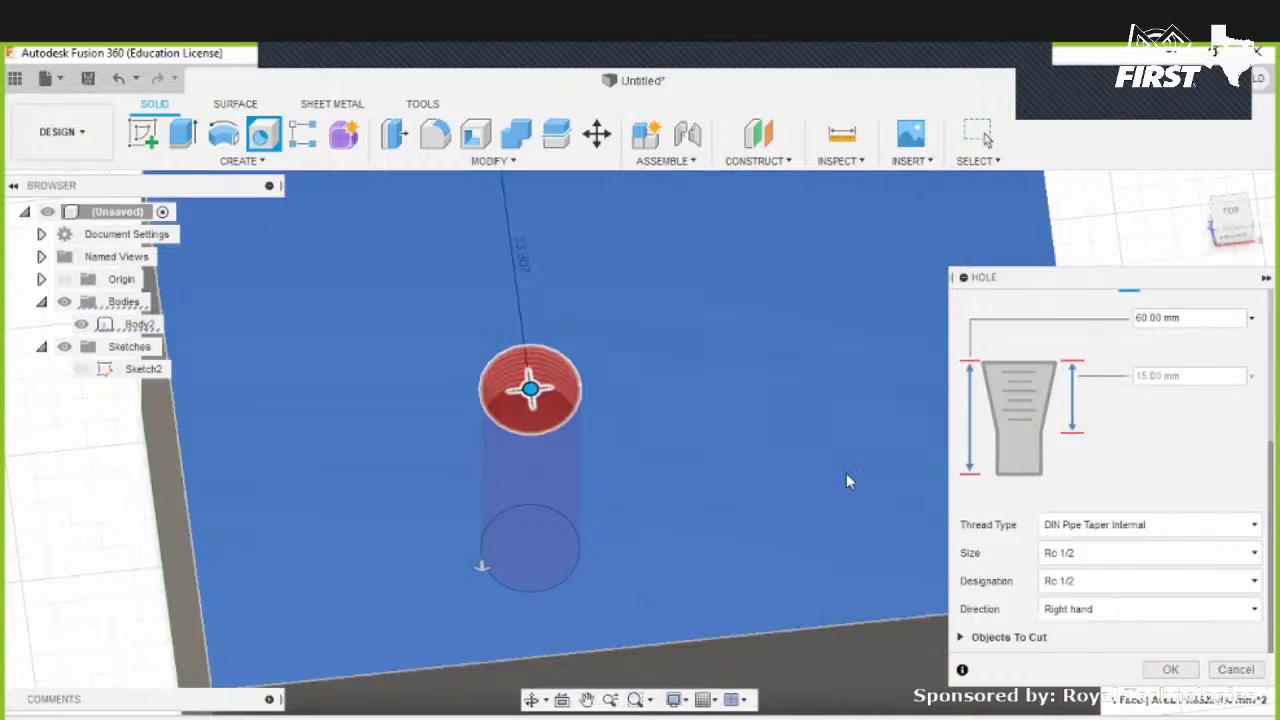
left_click(1232, 670)
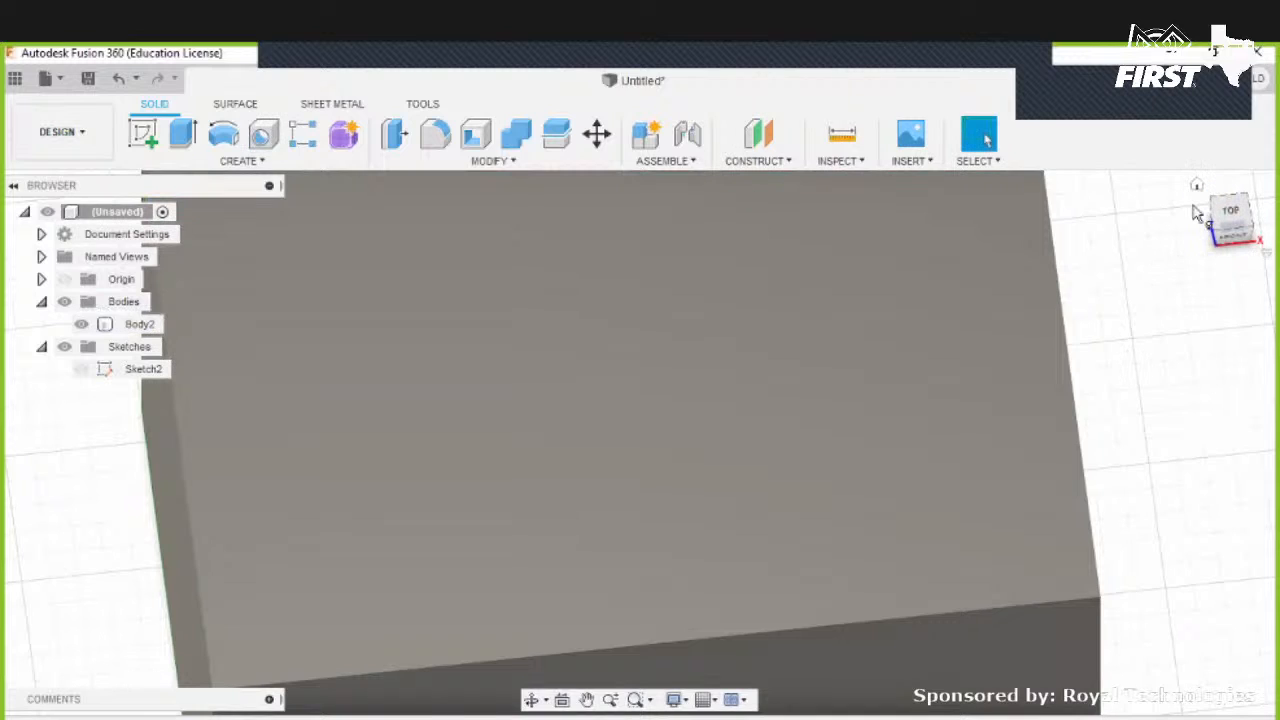
- Sketch a 3.7 mm diameter circle on the block's top face and finish the sketch
left_click(1196, 186)
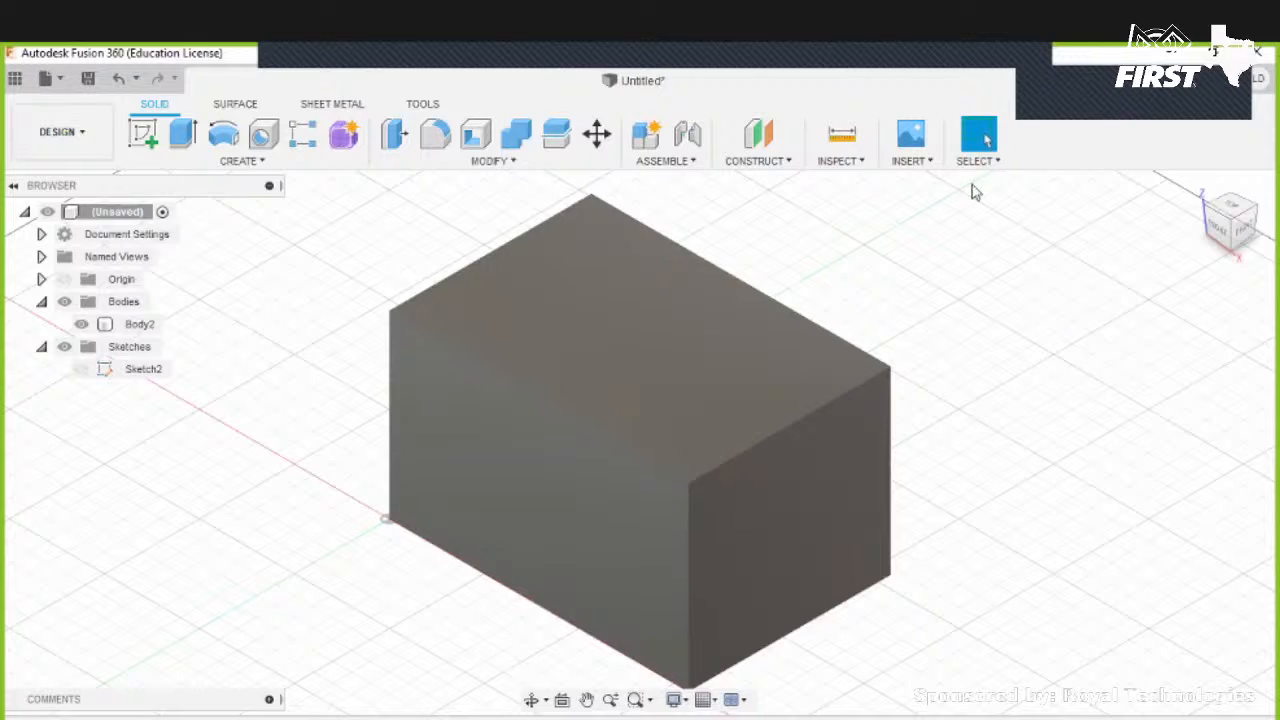
left_click(143, 133)
left_click(680, 375)
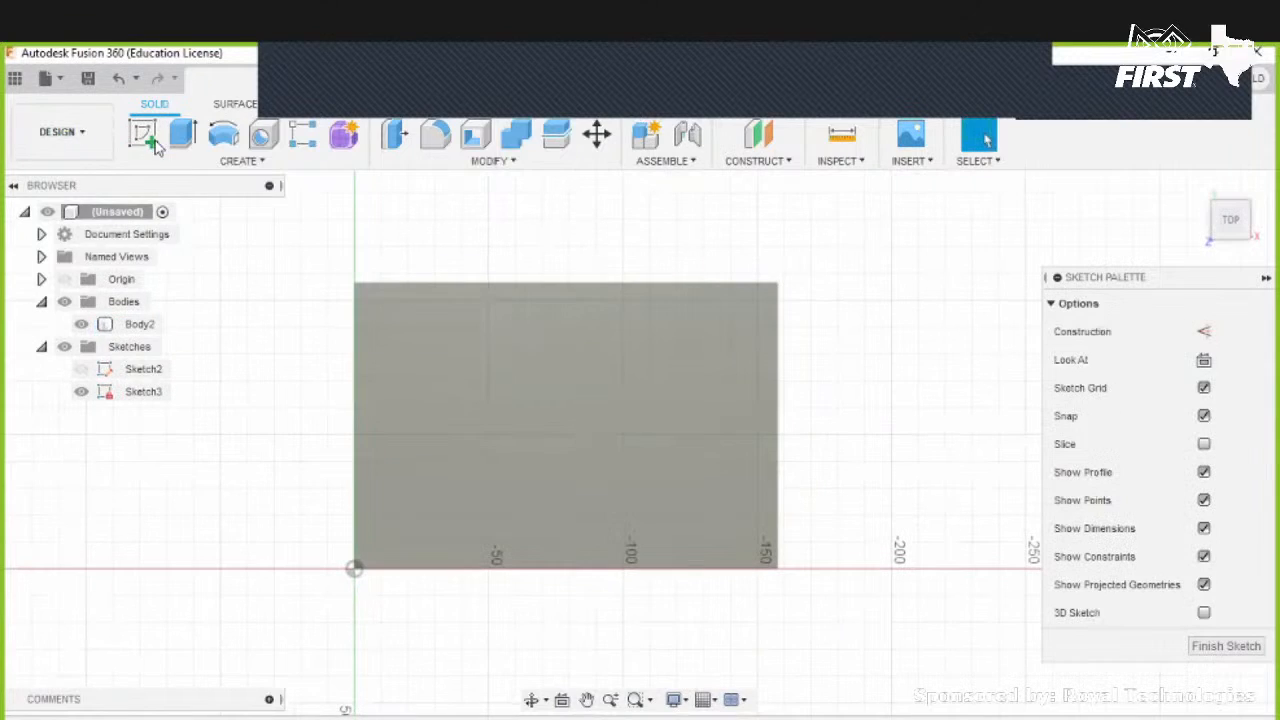
left_click(223, 133)
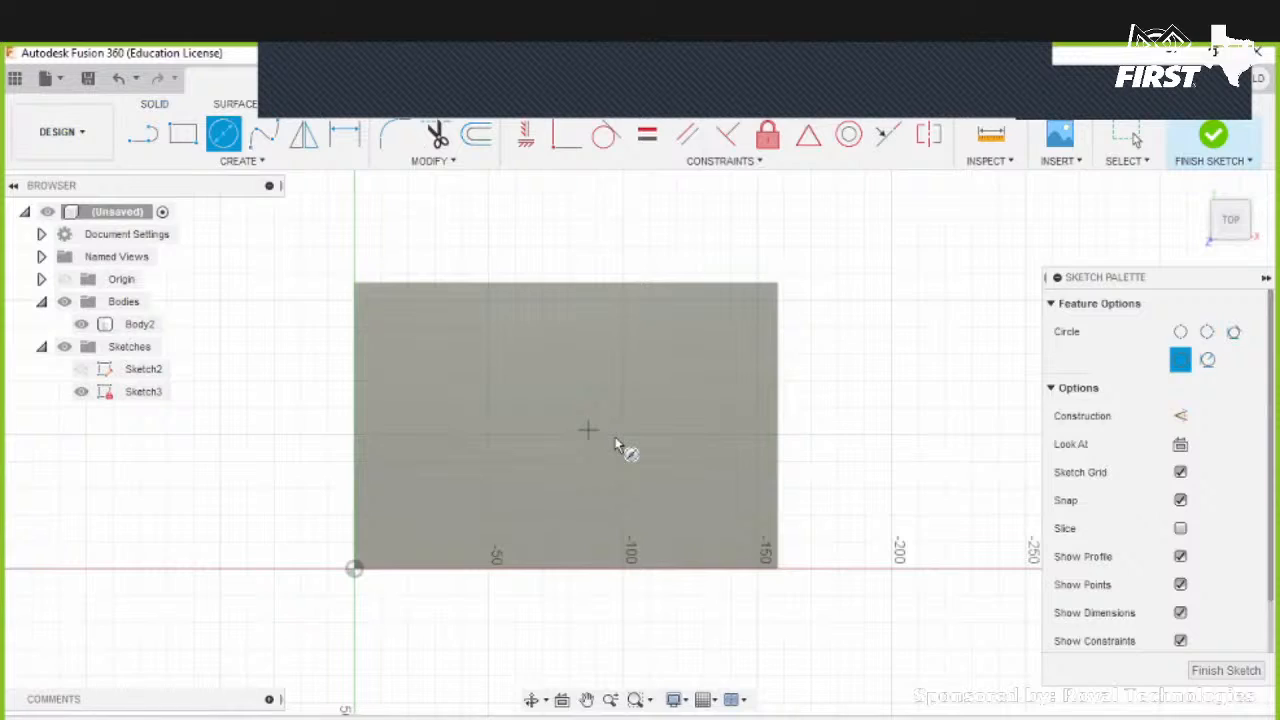
left_click(588, 430)
type("3.7")
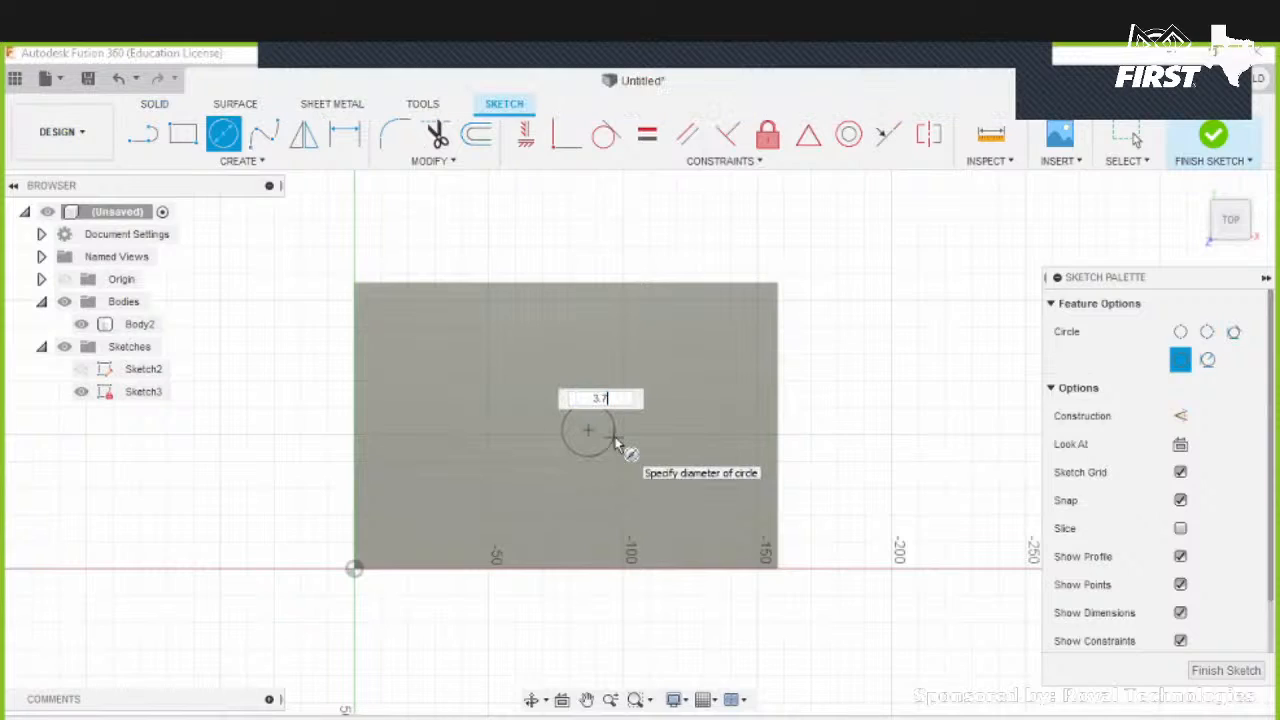
type("mm")
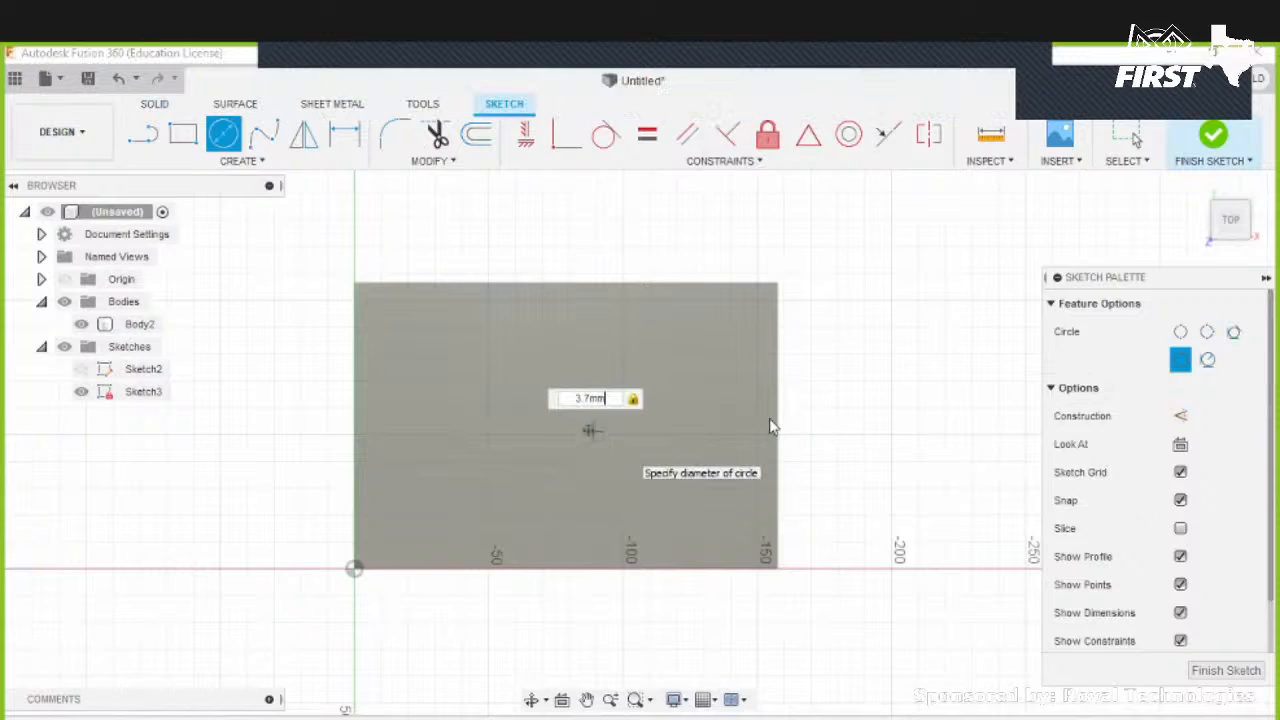
key("Return")
key("Escape")
scroll(585, 435, "up", 2)
scroll(590, 440, "up", 4)
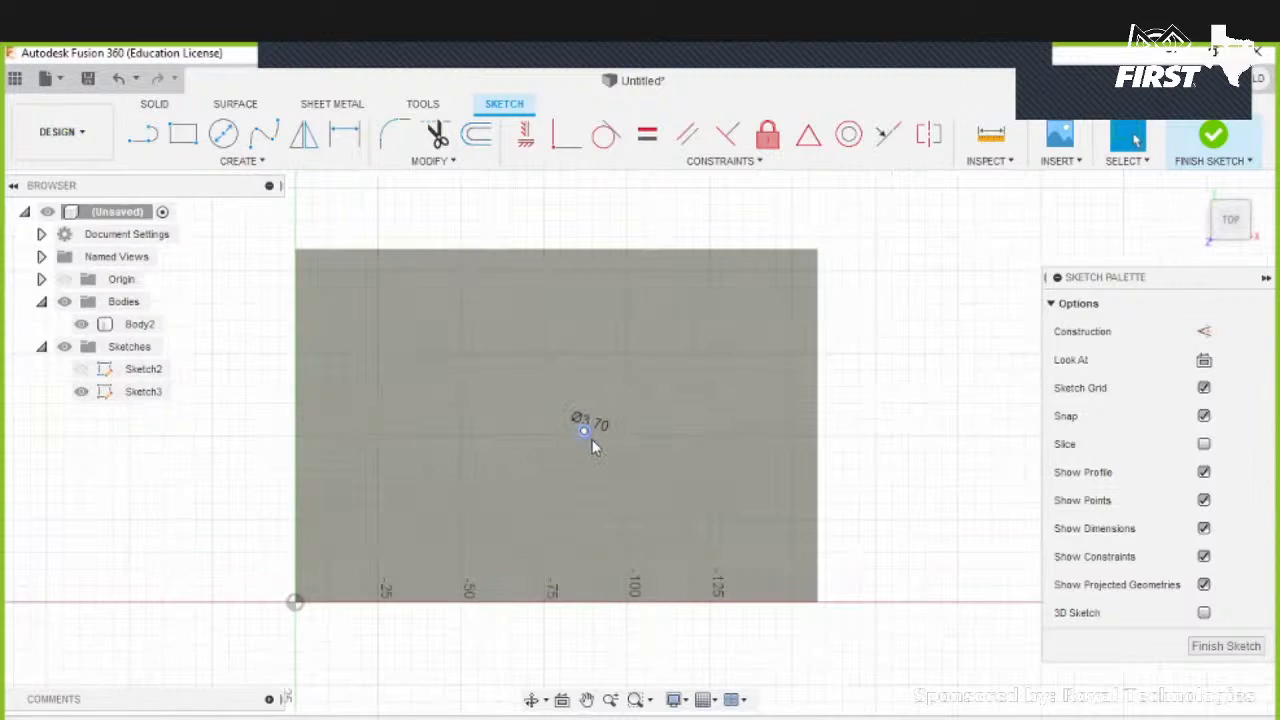
left_click(1213, 138)
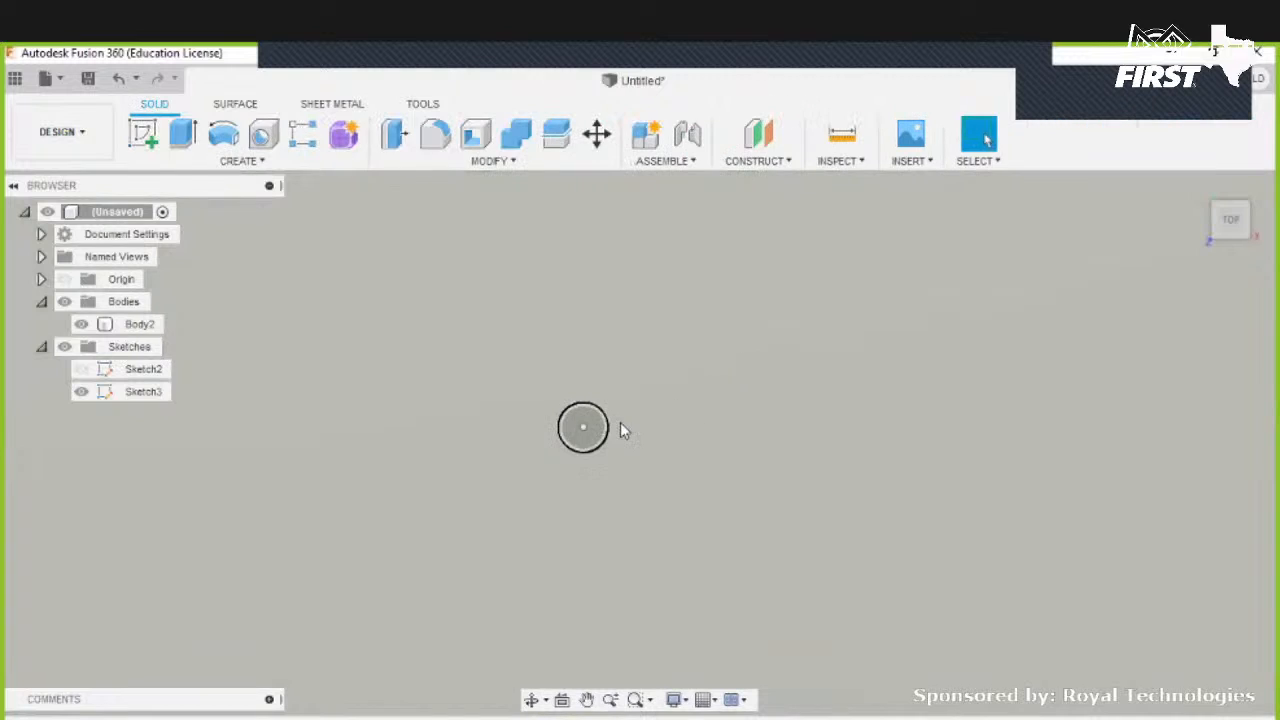
- Extrude the sketched 3.7 mm circle 24 mm downward into the block as a new component
middle_click_drag(587, 426, 586, 399, "shift")
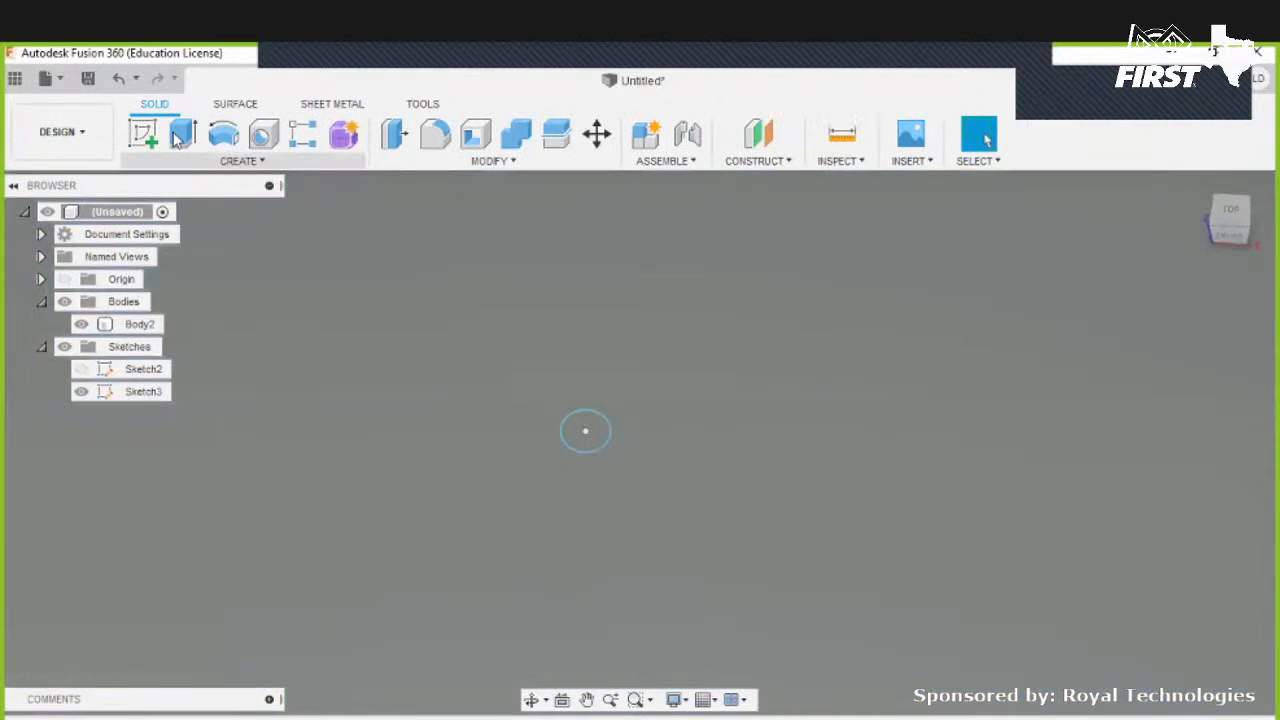
left_click(182, 133)
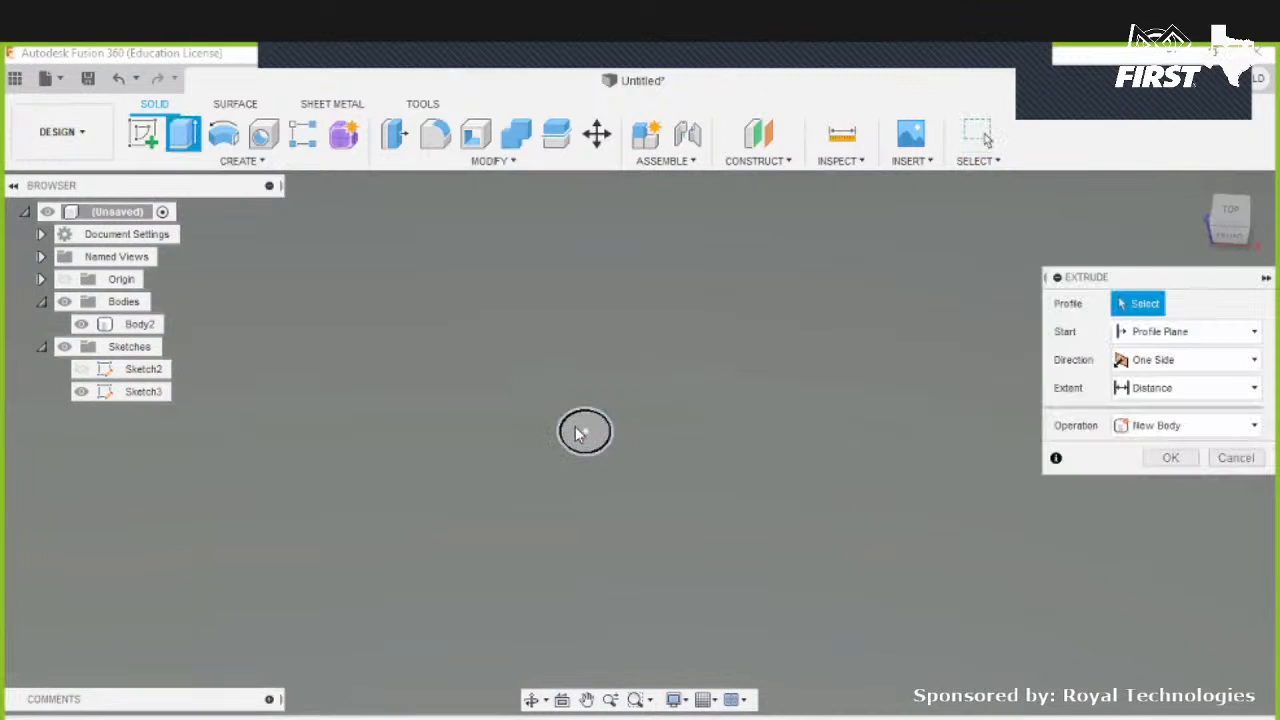
left_click(585, 431)
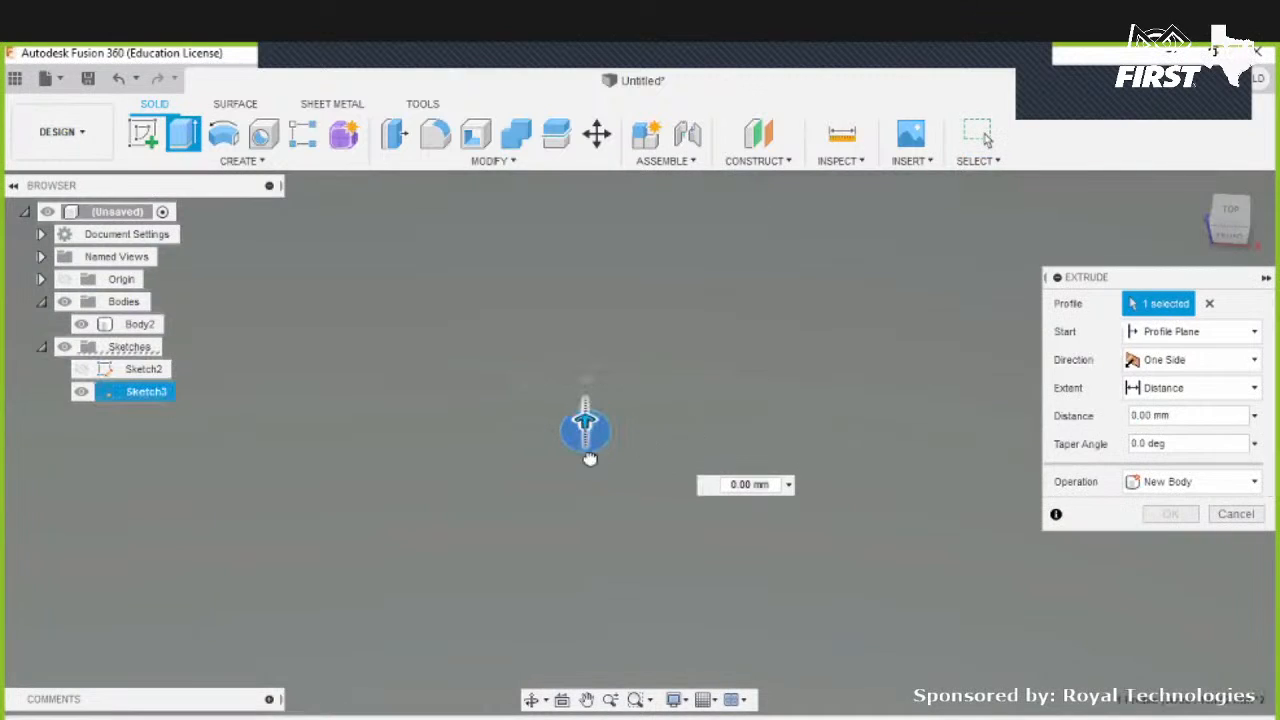
left_click_drag(598, 497, 594, 566)
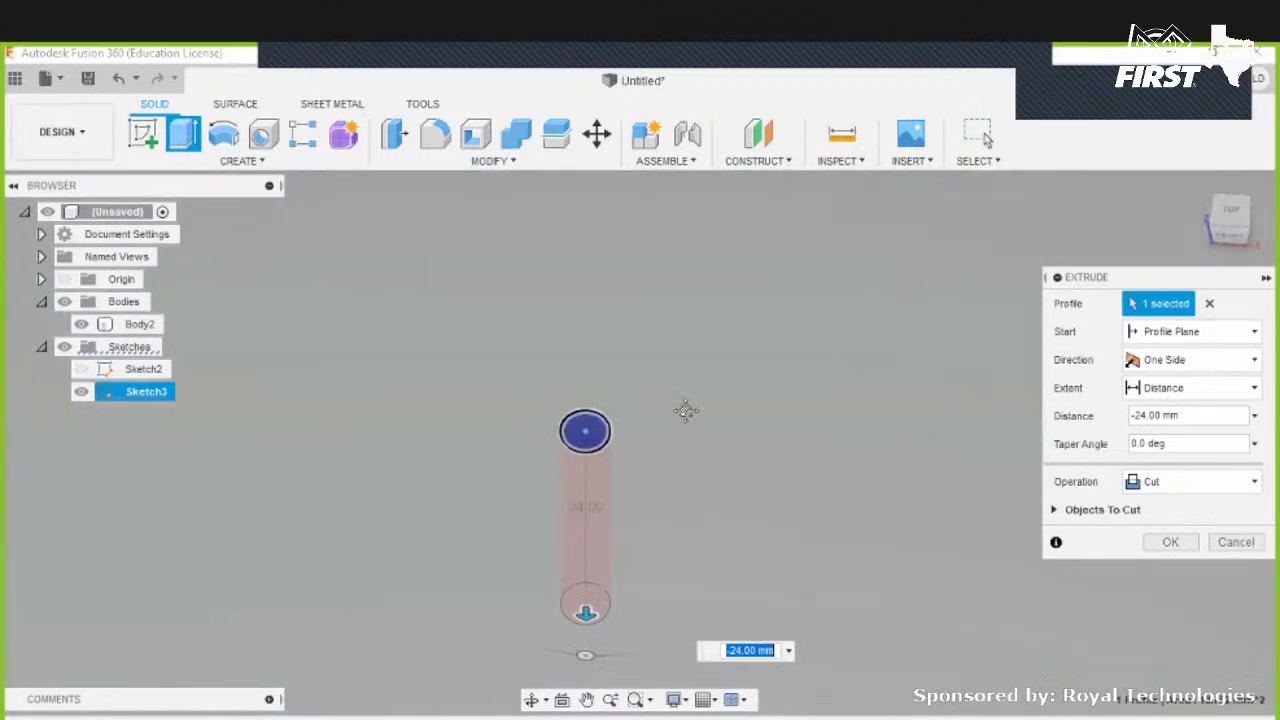
scroll(690, 482, "down", 5)
mouse_move(597, 370)
middle_mouse_down("shift")
mouse_move(606, 326)
mouse_move(729, 343)
middle_mouse_up("shift")
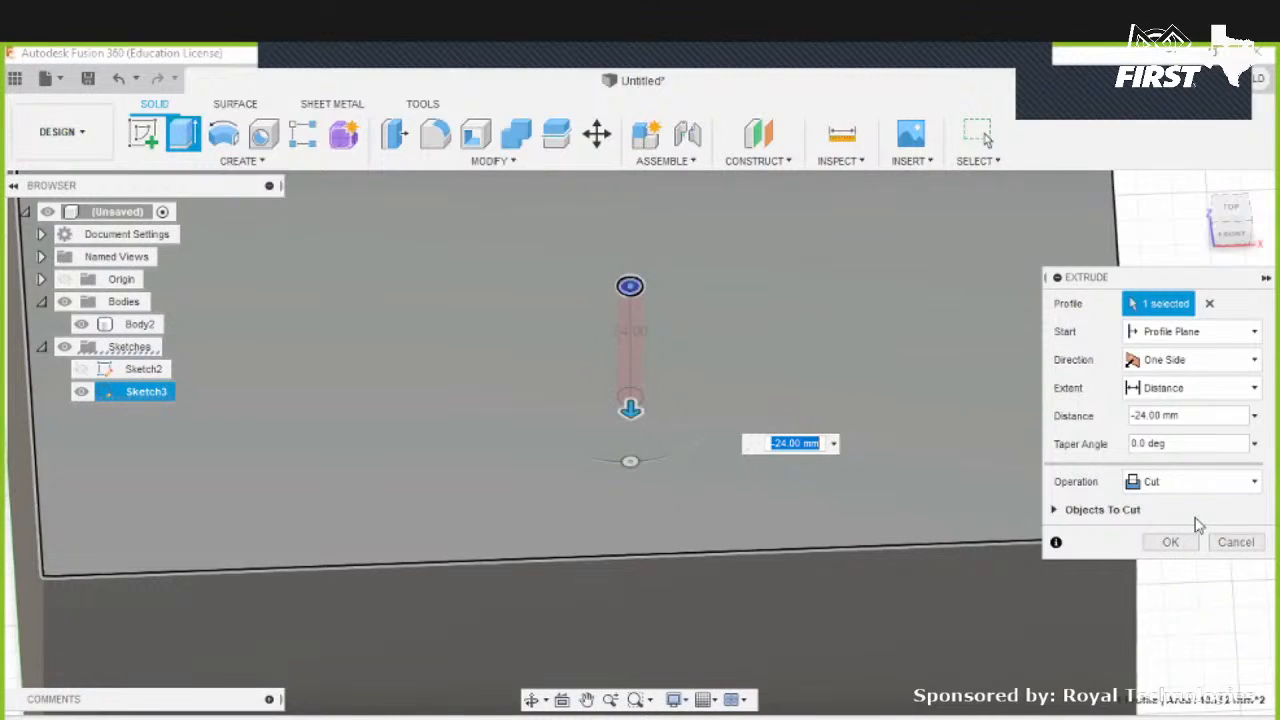
left_click(1182, 484)
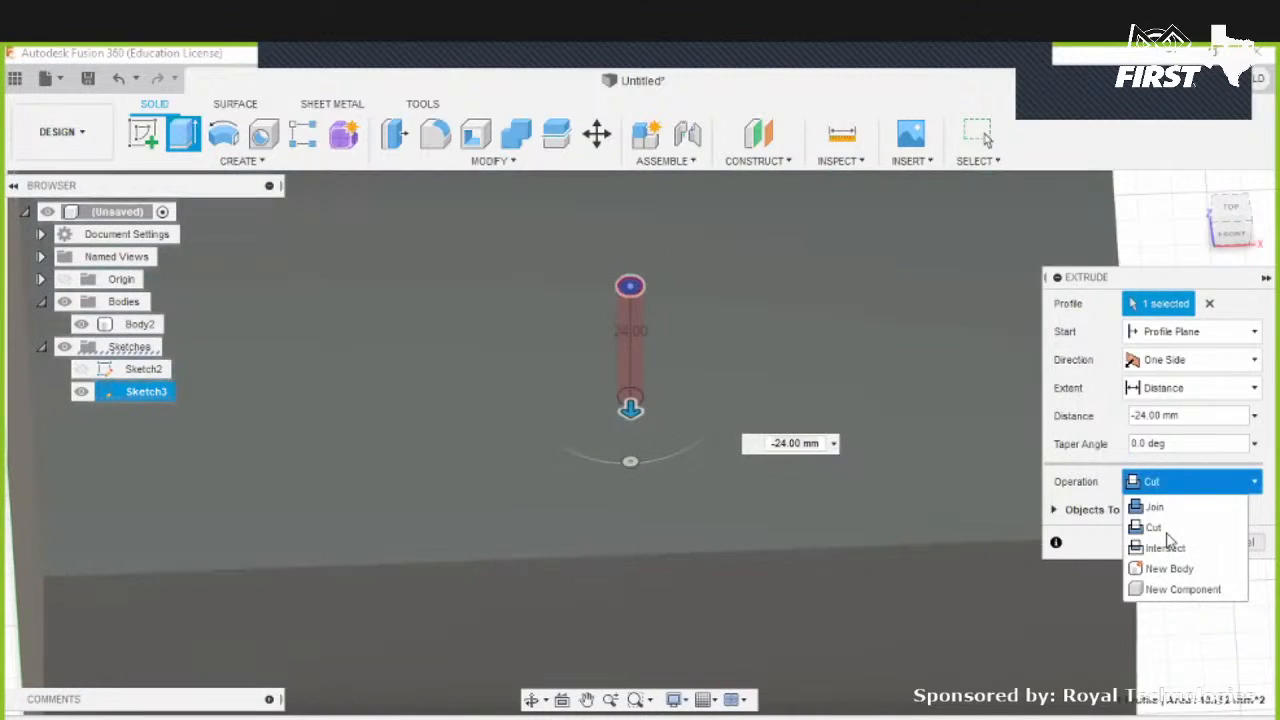
left_click(1166, 530)
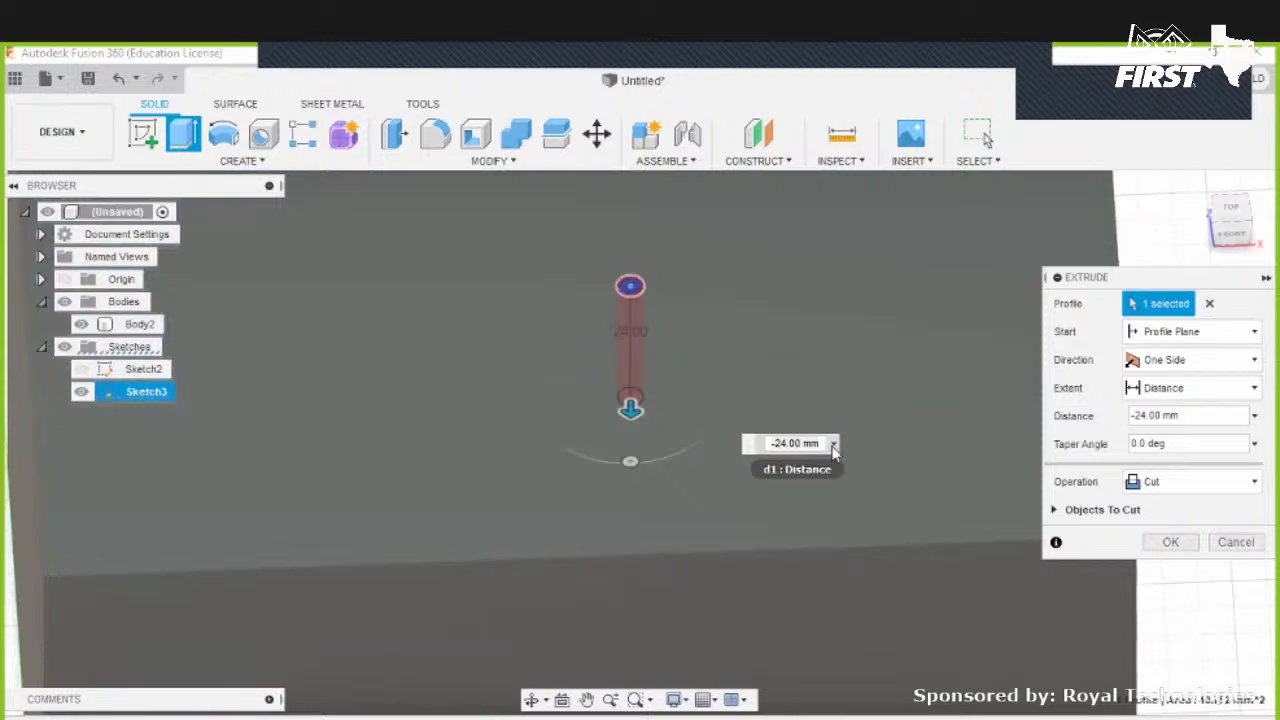
left_click(1160, 485)
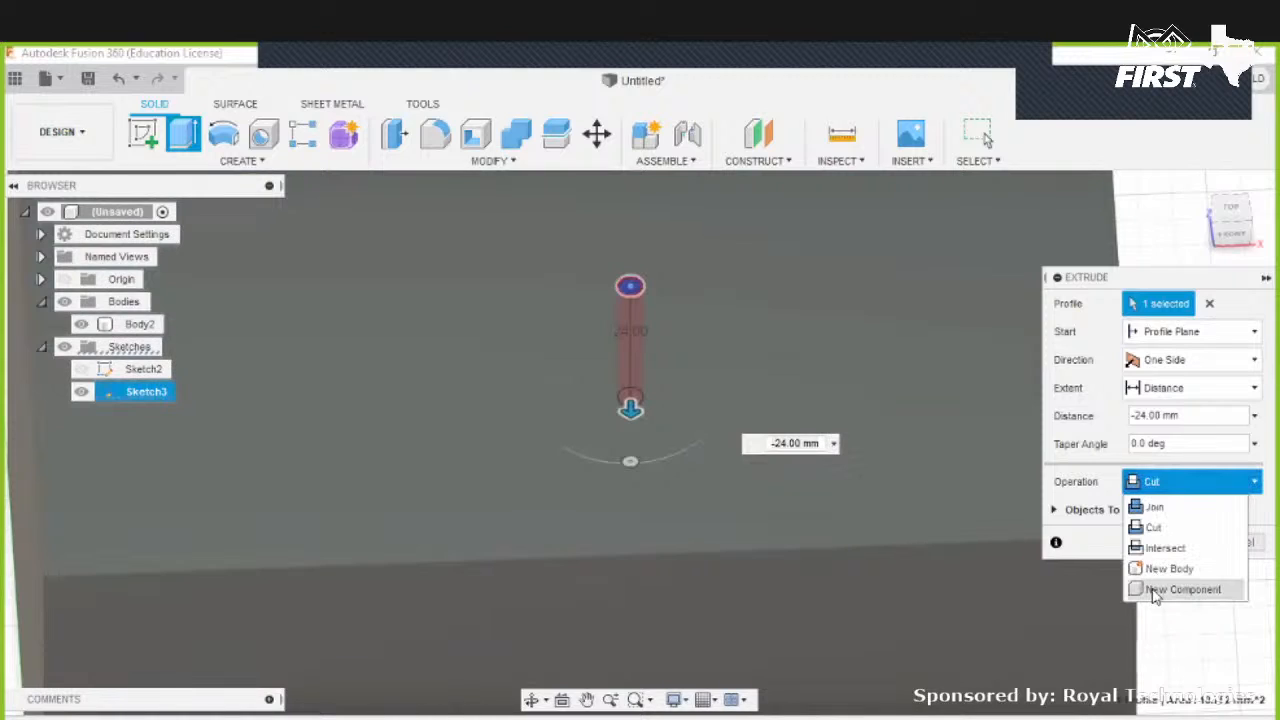
left_click(1150, 592)
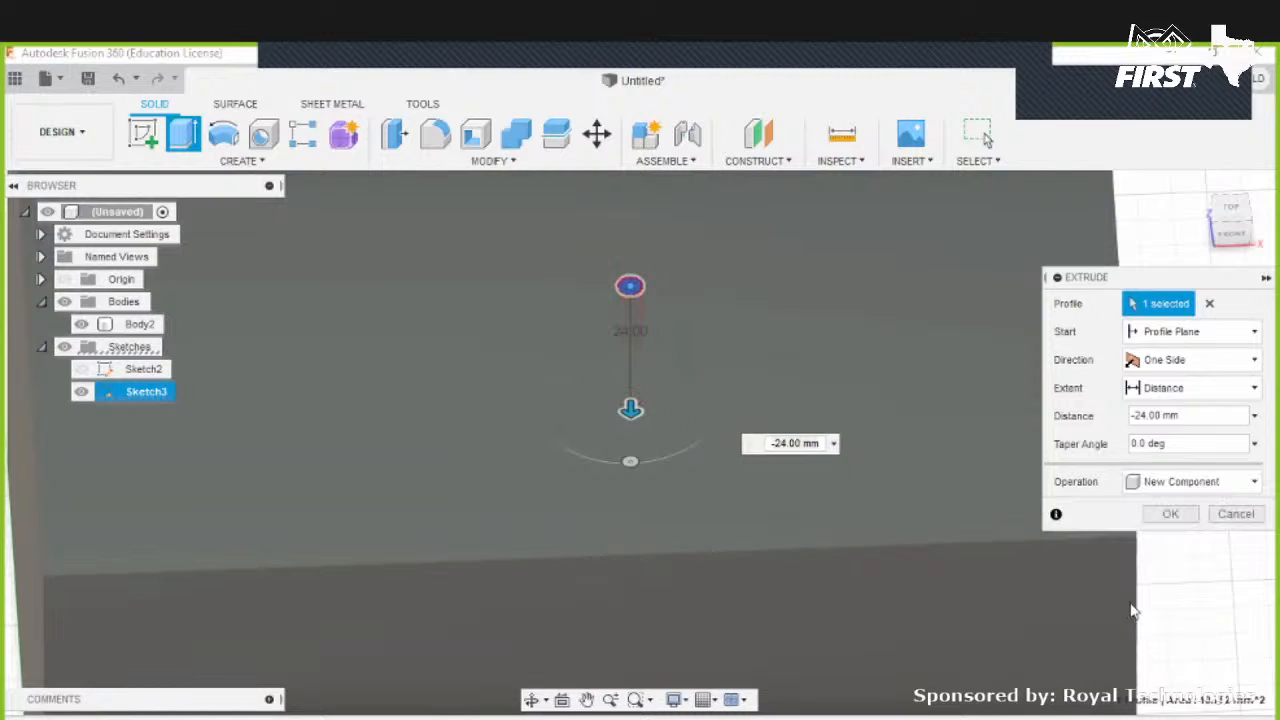
left_click(1172, 515)
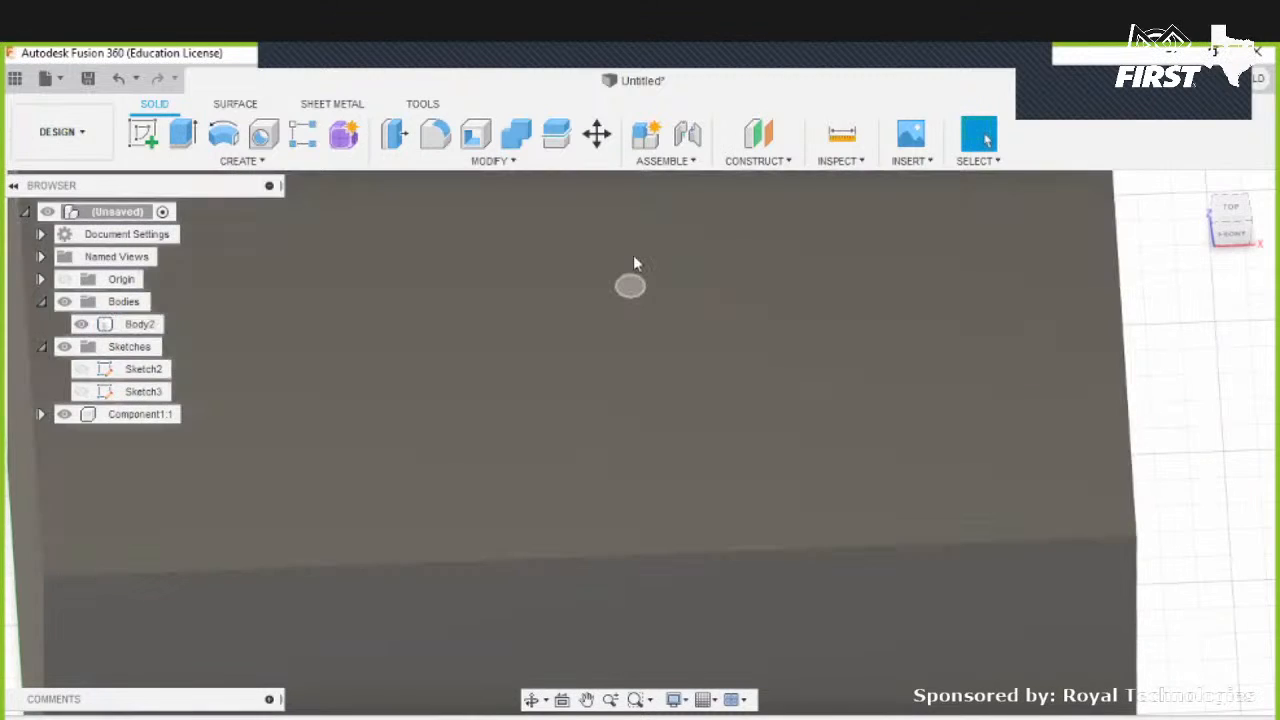
- Drag the new pin component upward out of the block
left_click(662, 373)
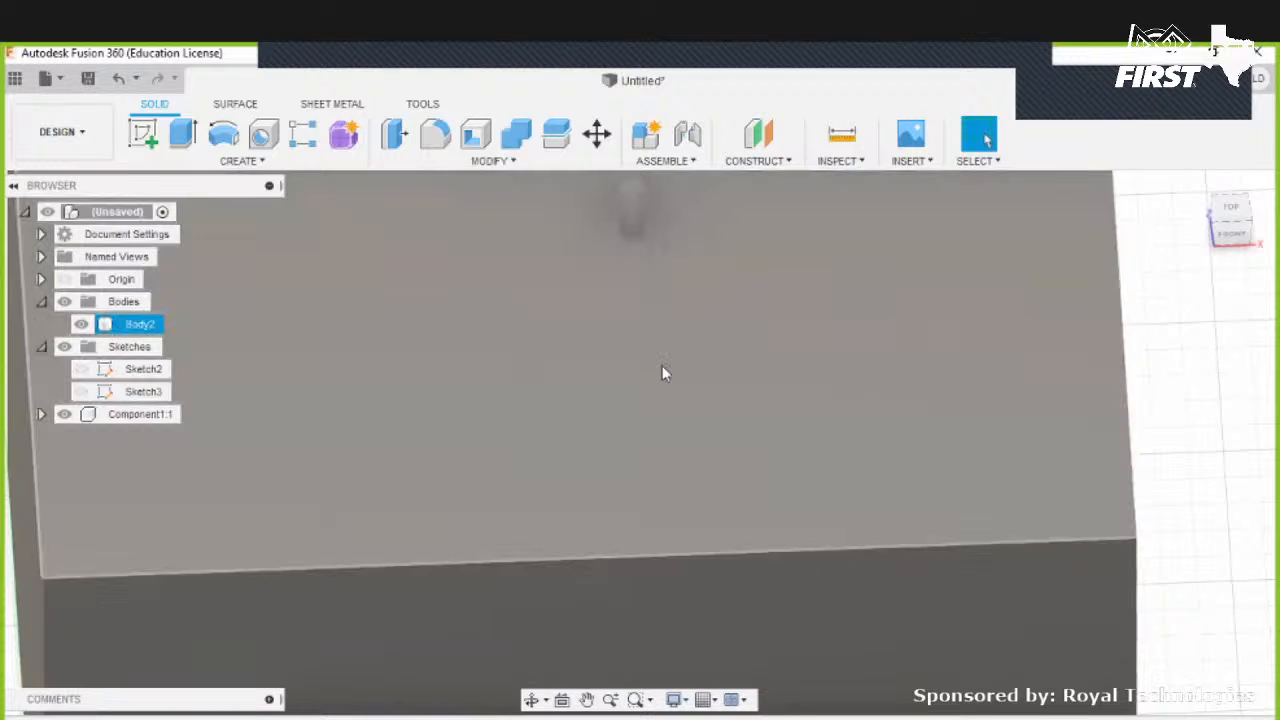
middle_click_drag(650, 364, 646, 290, "shift")
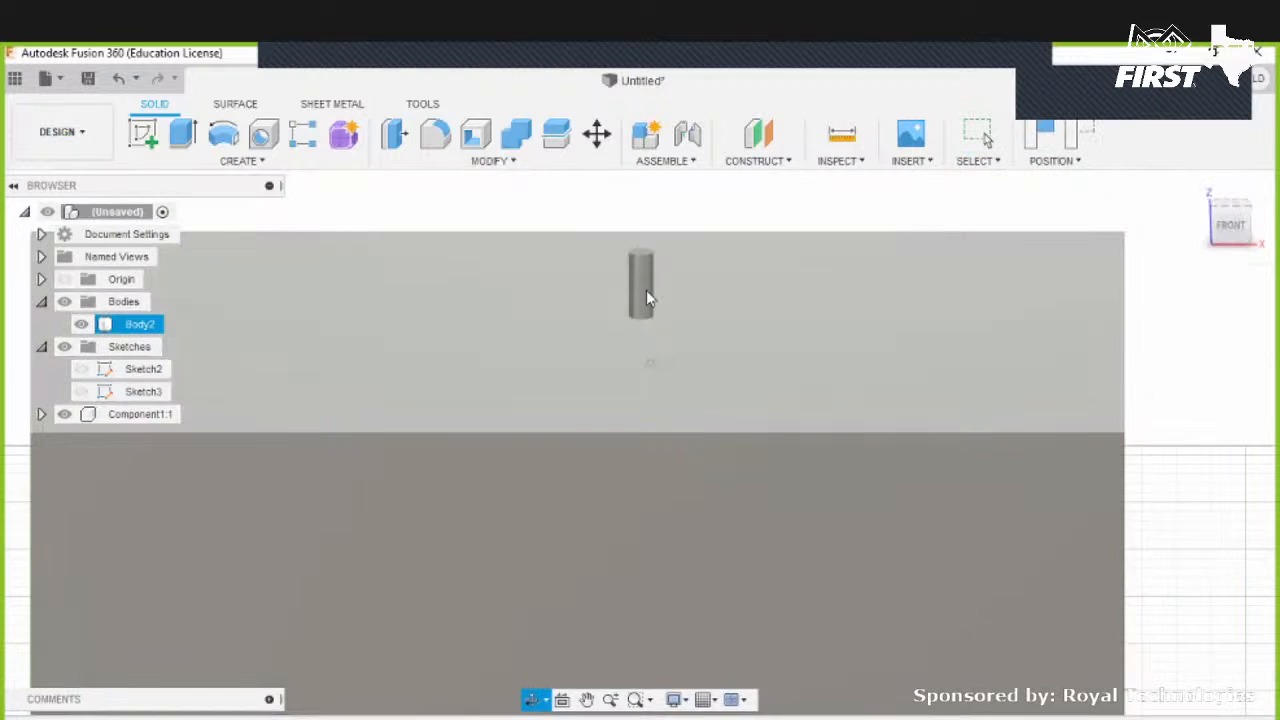
middle_click_drag(638, 247, 640, 228, "shift")
left_click(643, 186)
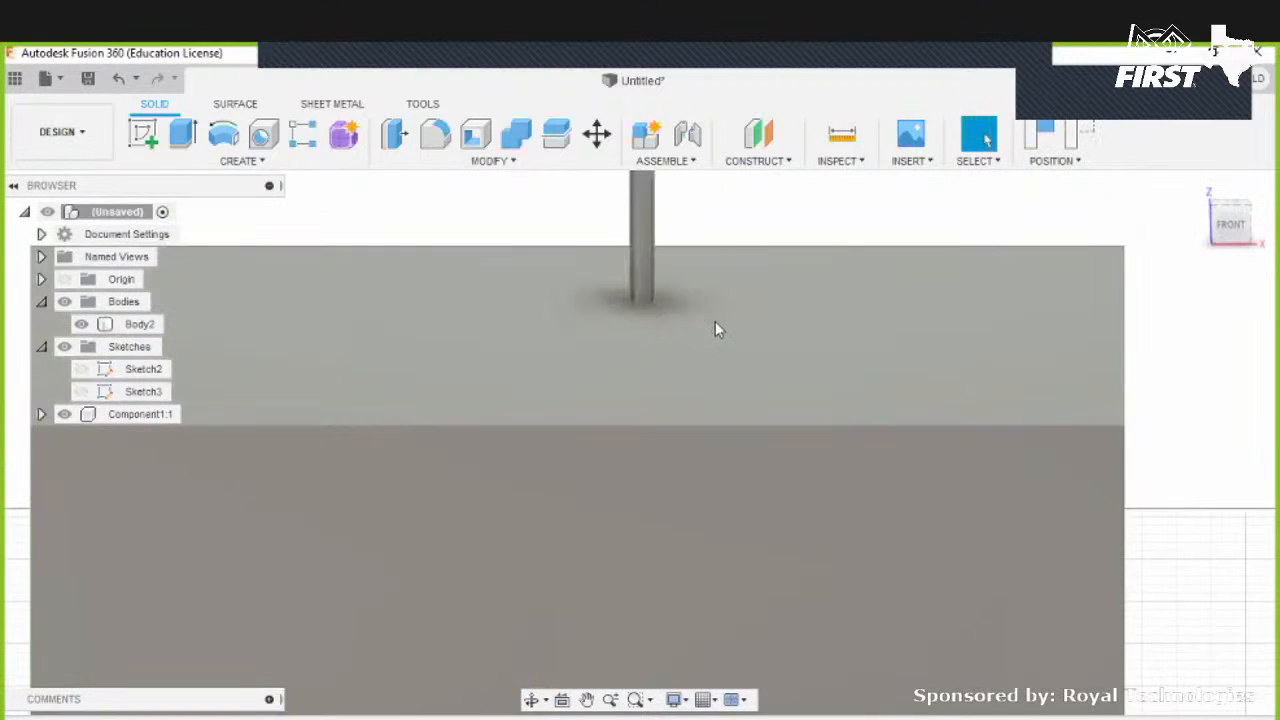
middle_click_drag(668, 404, 621, 482)
scroll(621, 482, "down", 2)
left_click_drag(603, 338, 623, 220)
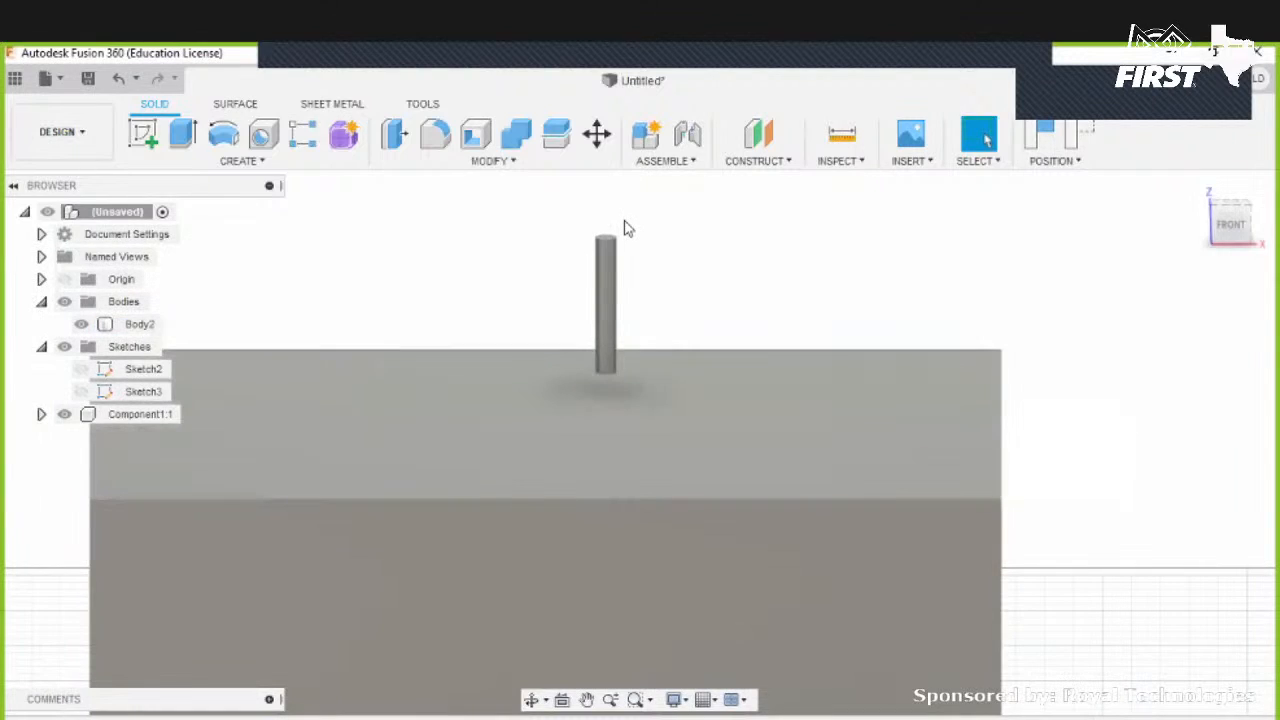
left_click_drag(659, 275, 667, 275)
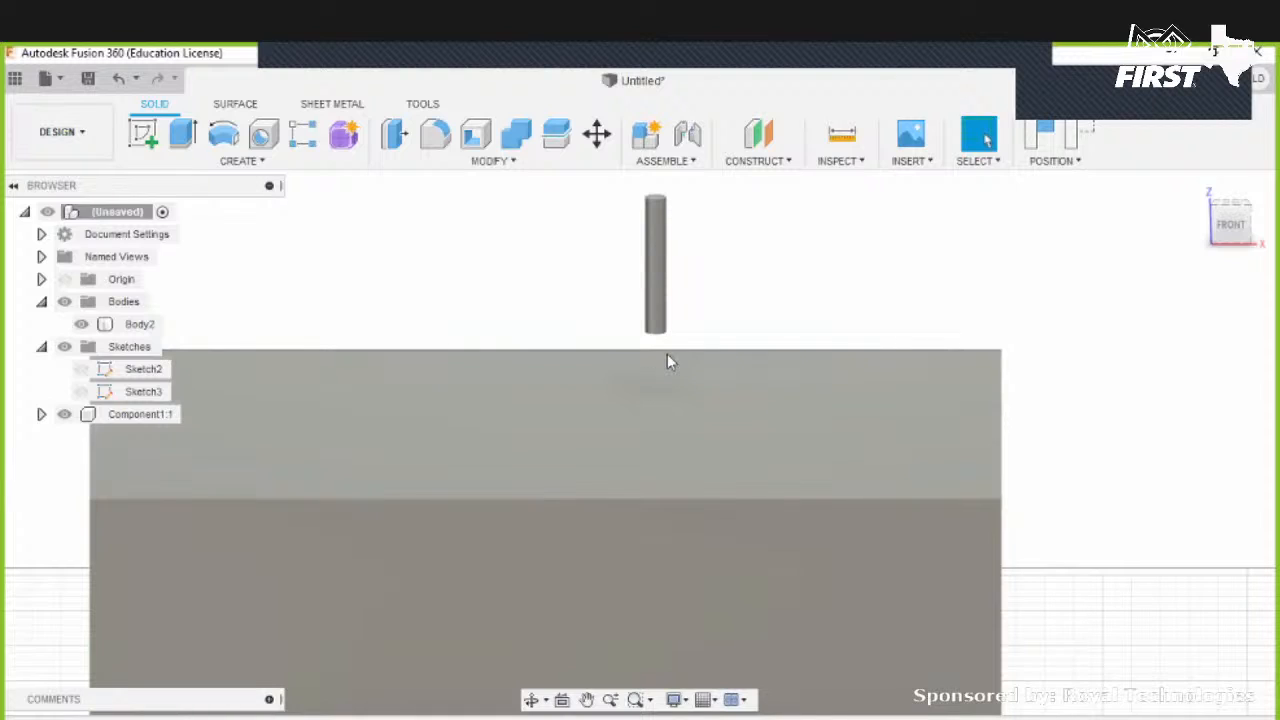
- Undo the component moves and the extrude, returning to the sketched circle
key("ctrl+z")
key("ctrl+z")
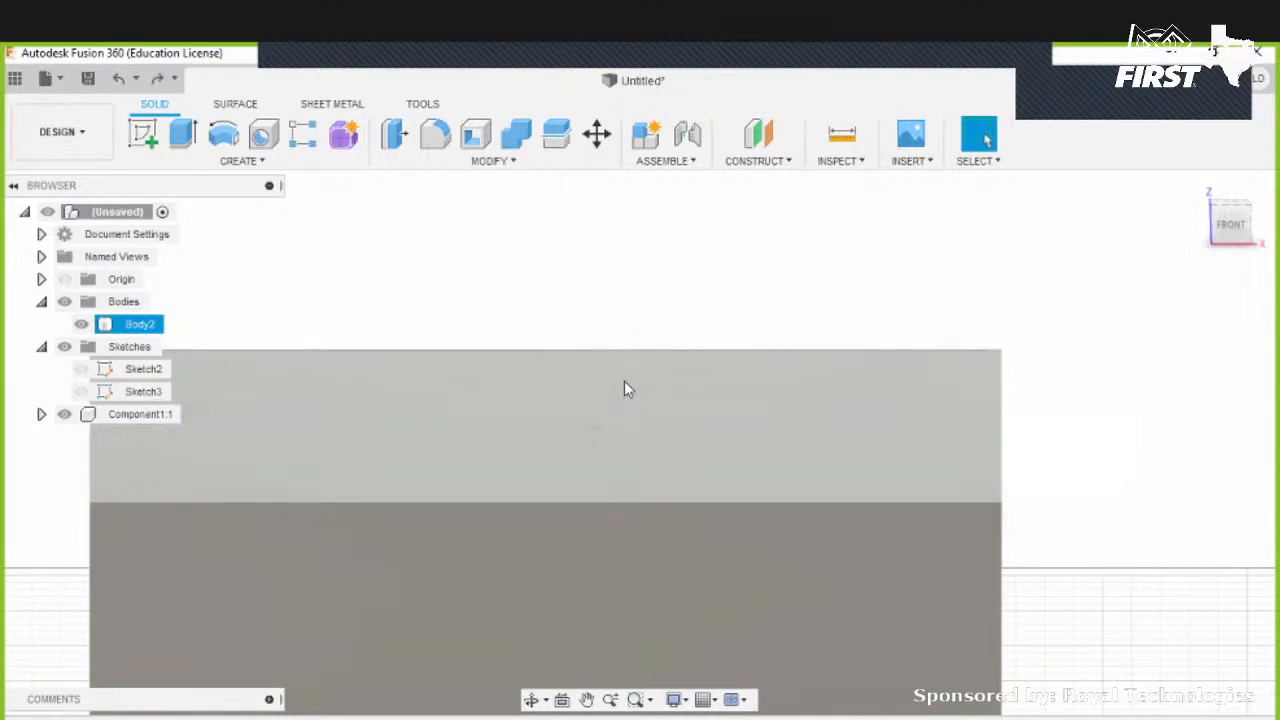
middle_click_drag(640, 423, 607, 530, "shift")
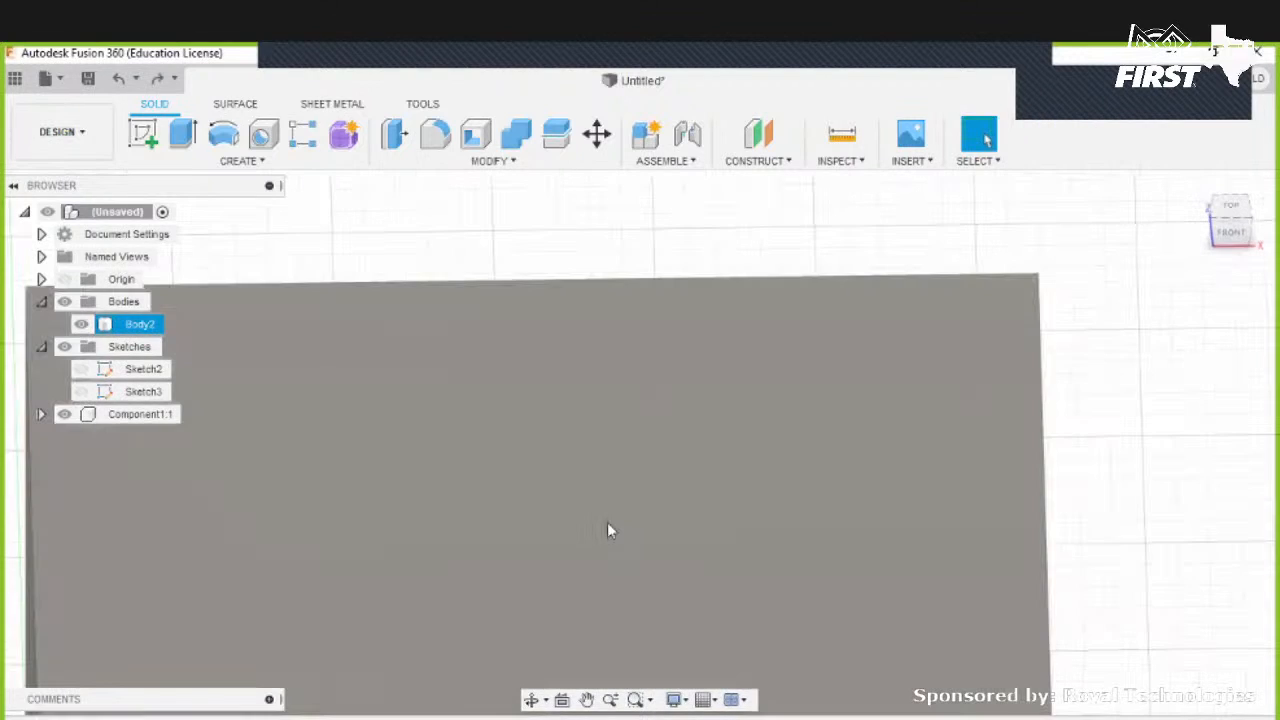
key("ctrl+z")
key("ctrl+z")
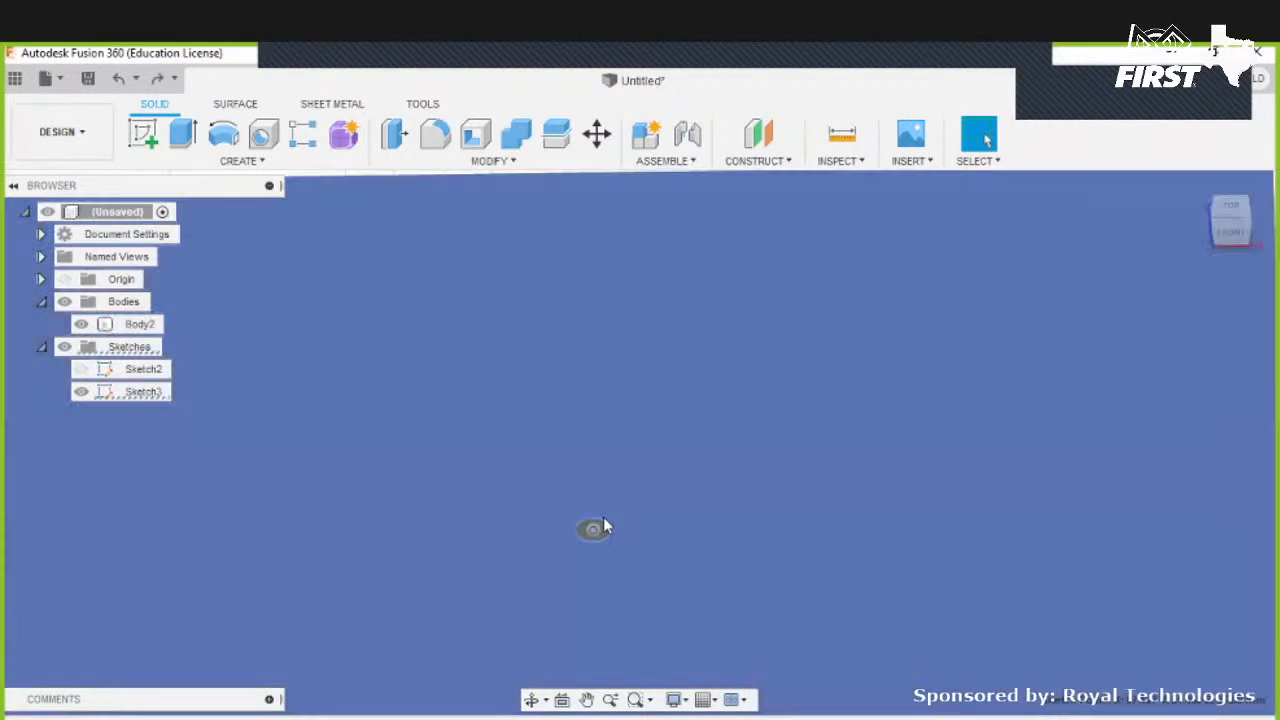
key("ctrl+z")
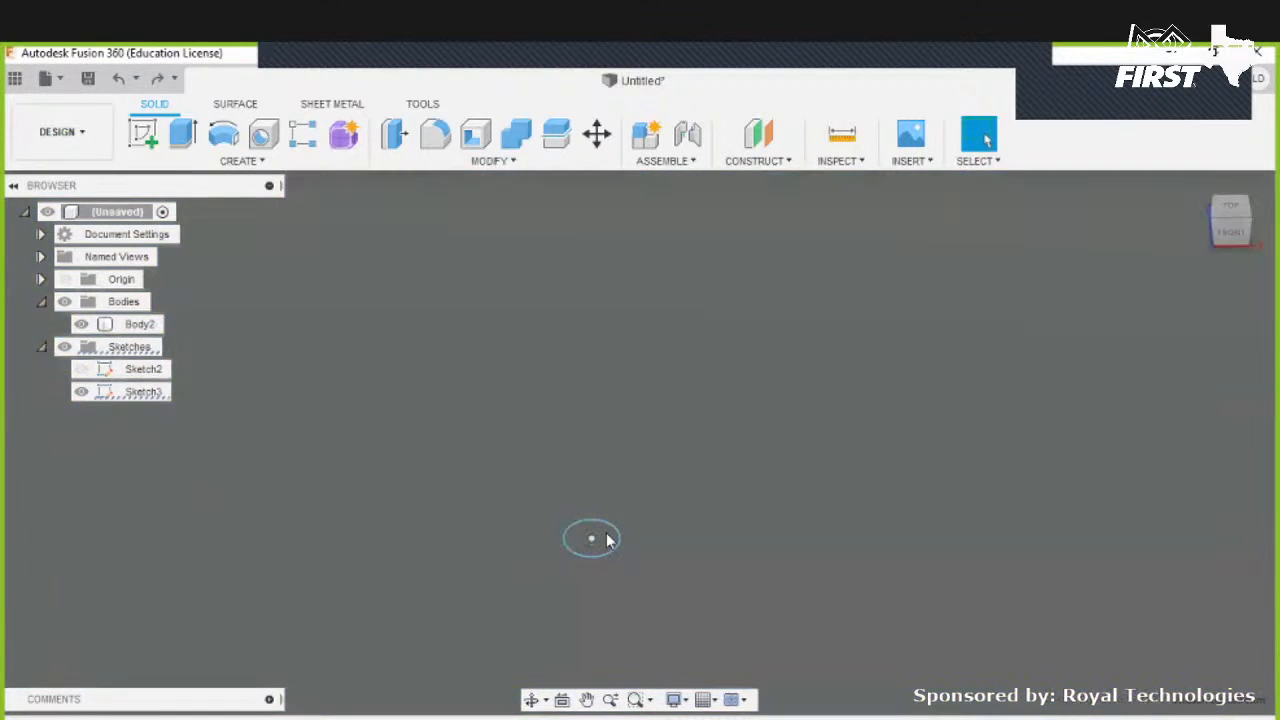
- Extrude the circle 29 mm downward through the block as a new body
right_click(608, 540)
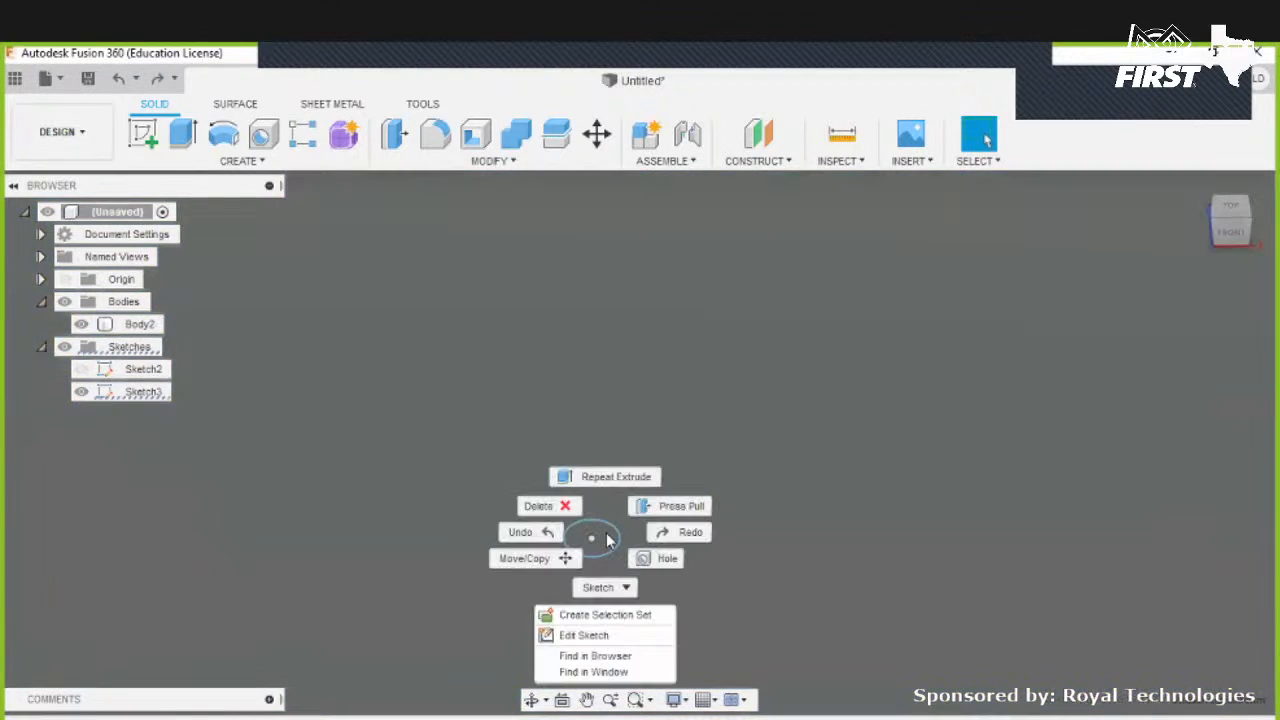
left_click(603, 476)
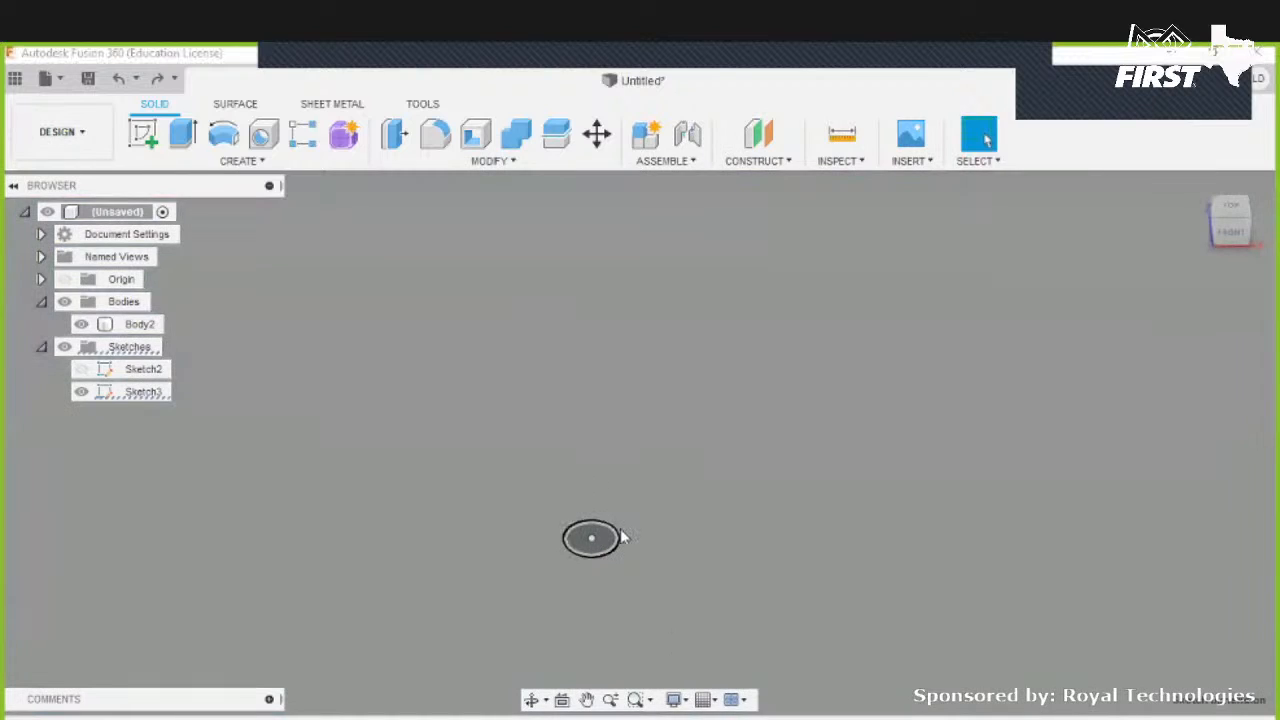
key("e")
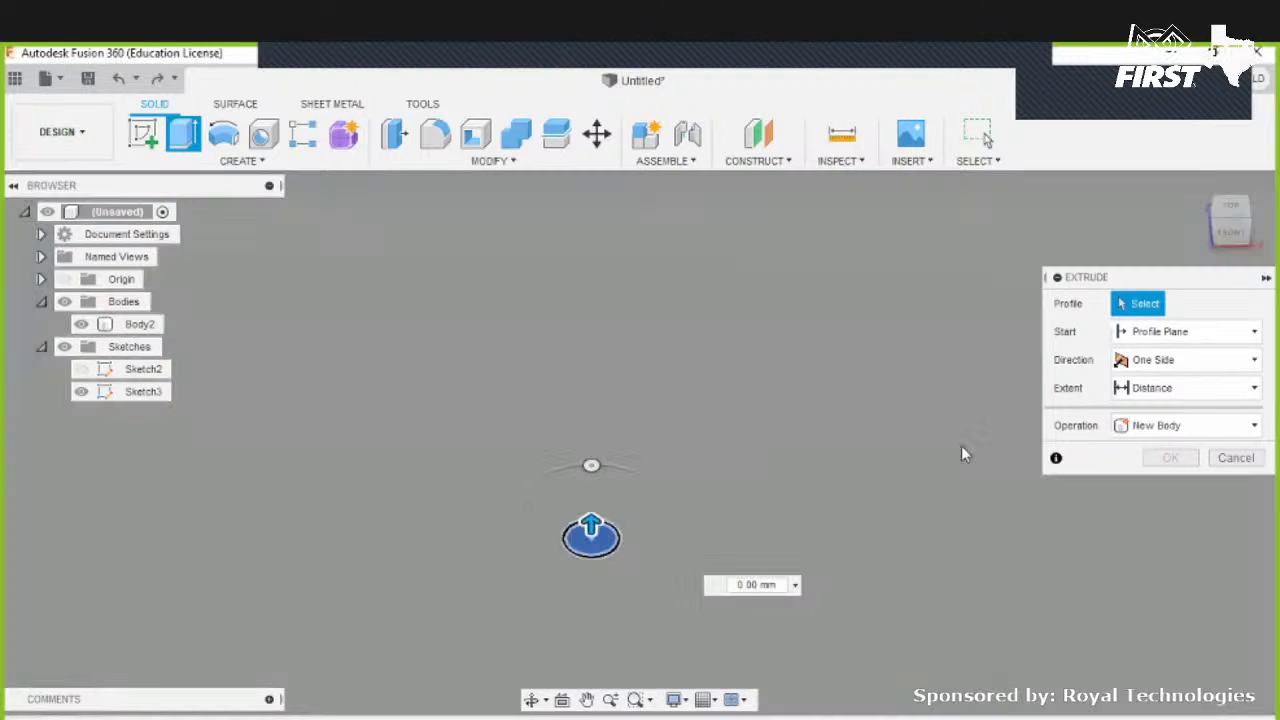
left_click(767, 479)
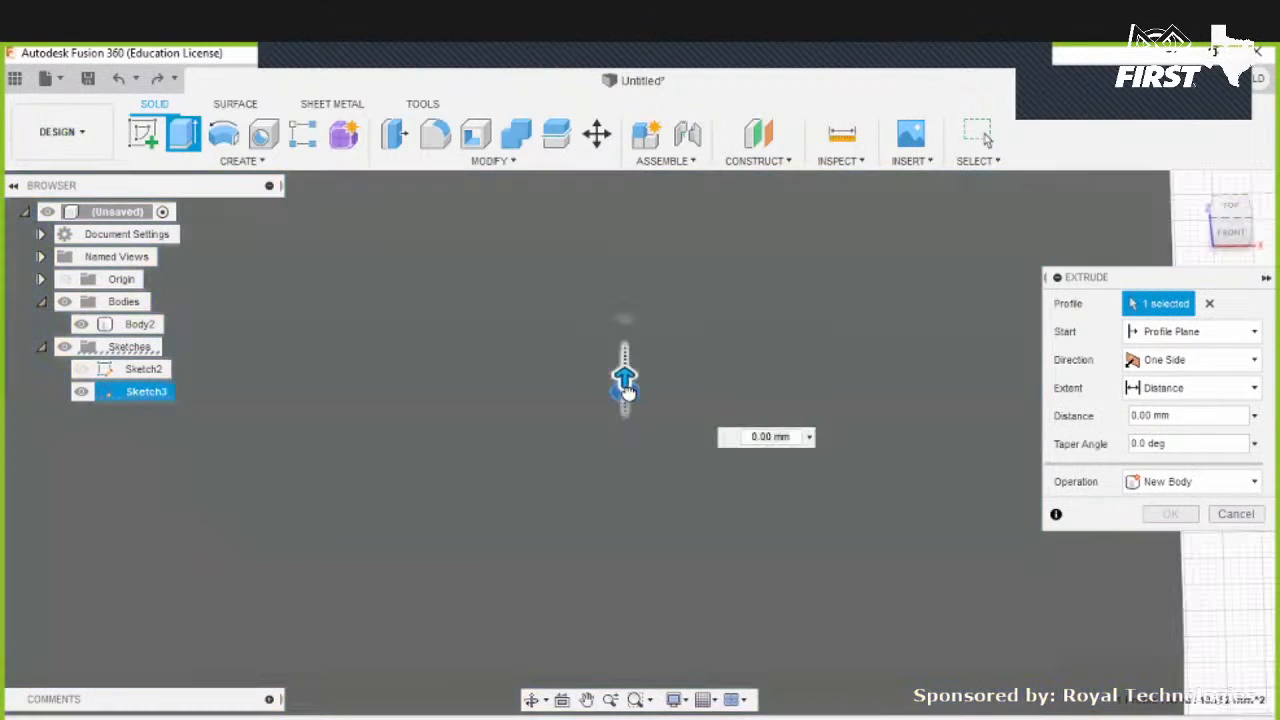
left_click_drag(629, 395, 629, 544)
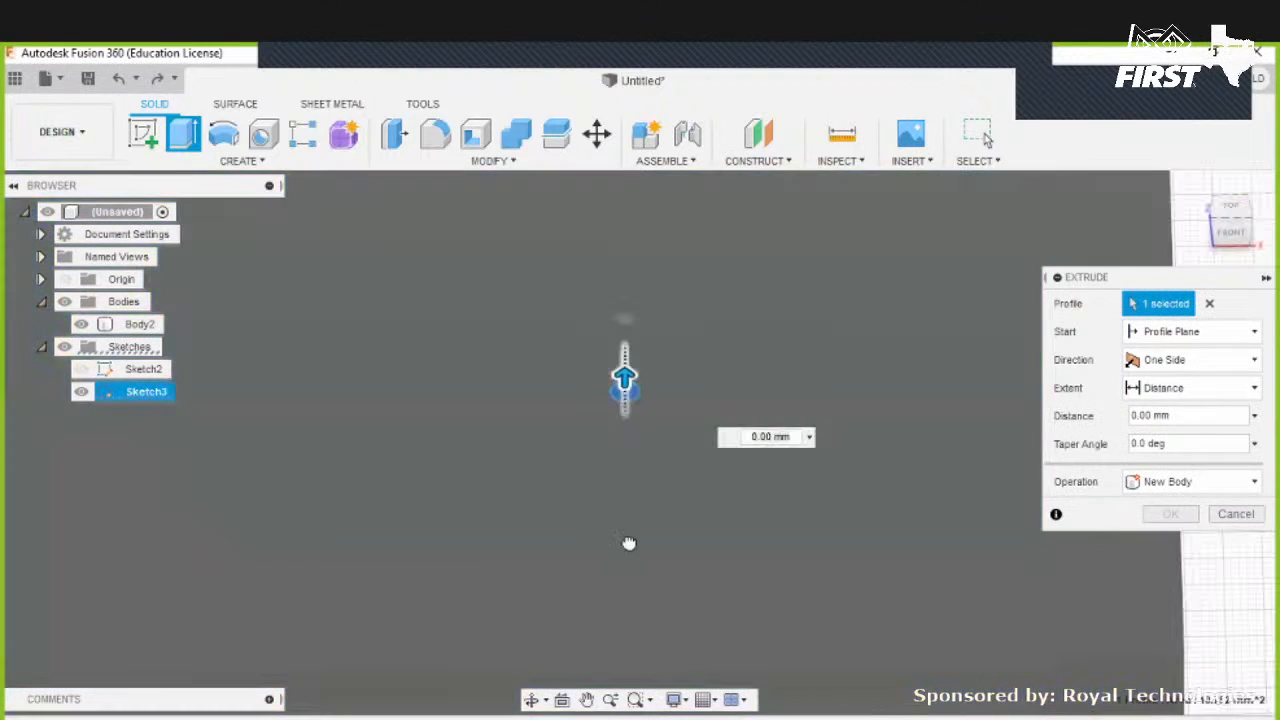
left_click(1194, 488)
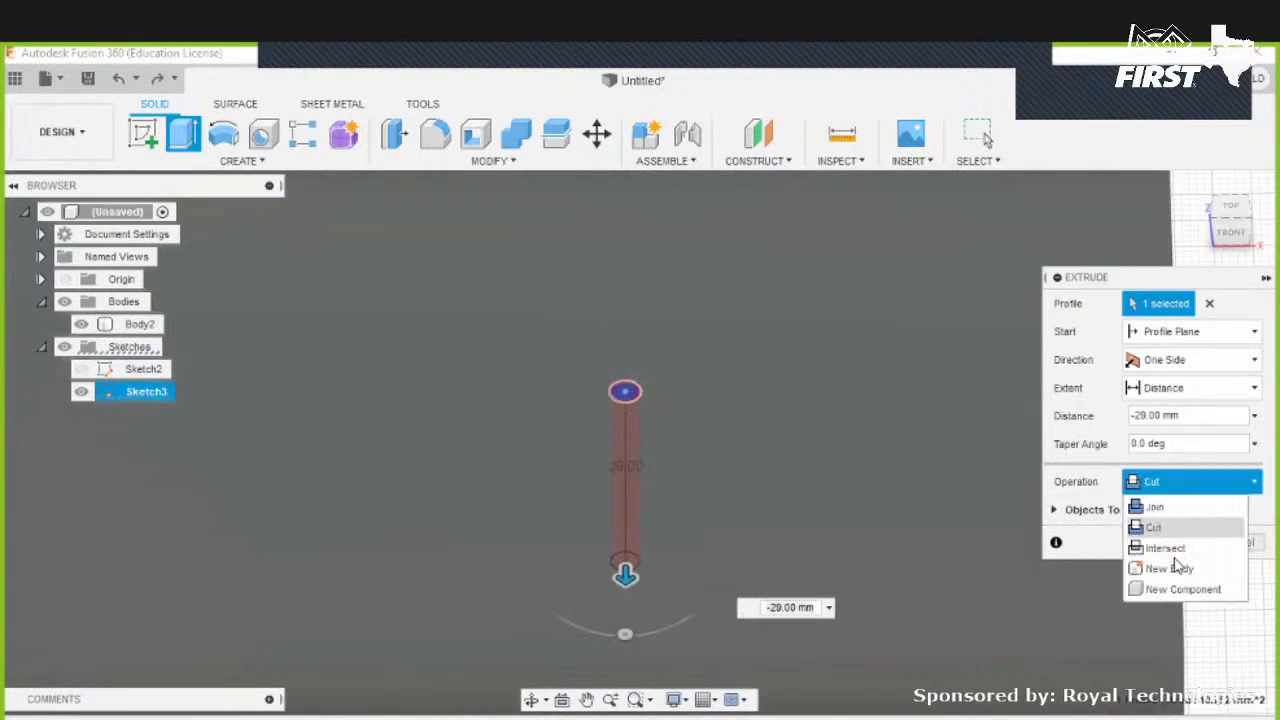
left_click(1170, 572)
left_click(1159, 518)
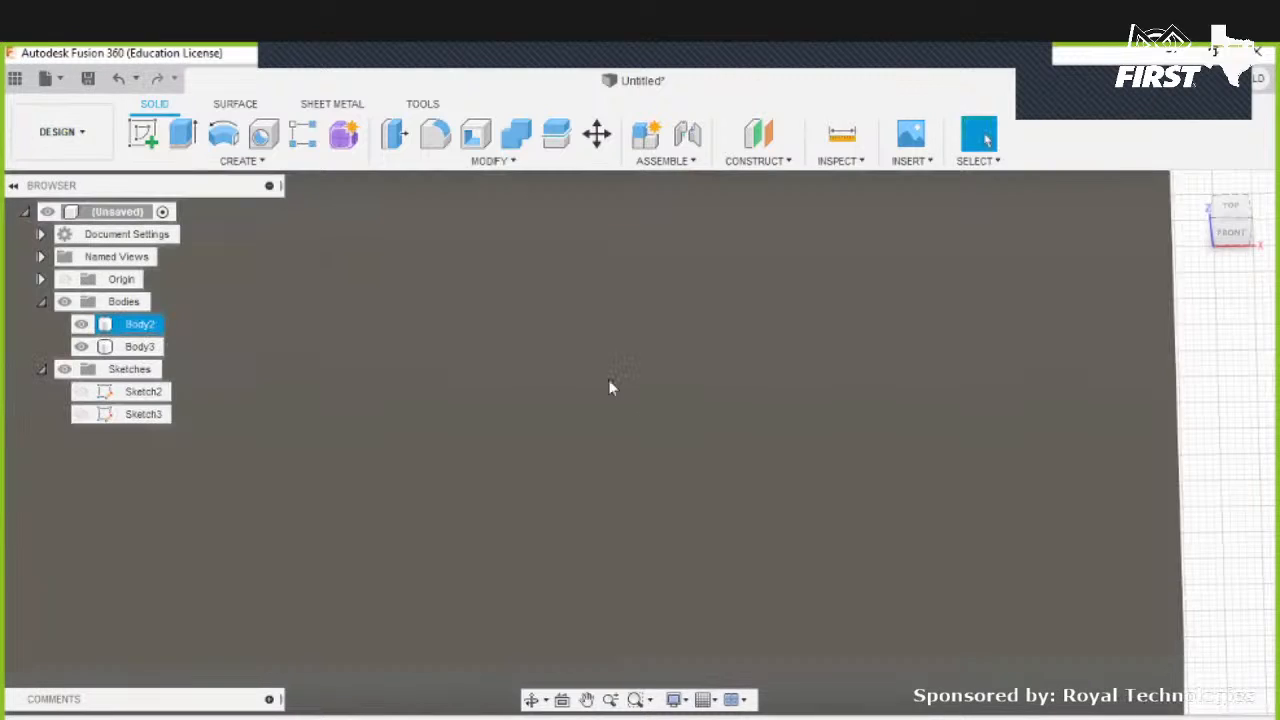
- Convert the new pin body Body3 into a component with Create Components from Bodies
left_click(610, 388)
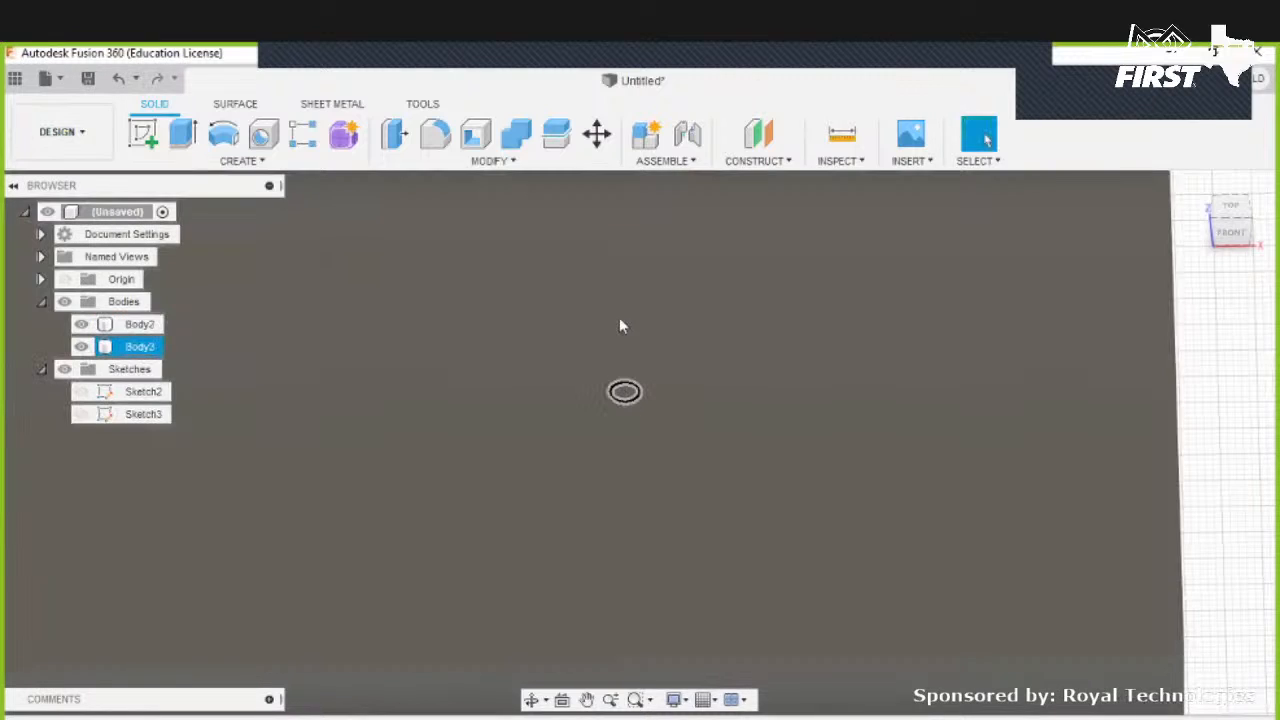
left_click(596, 323)
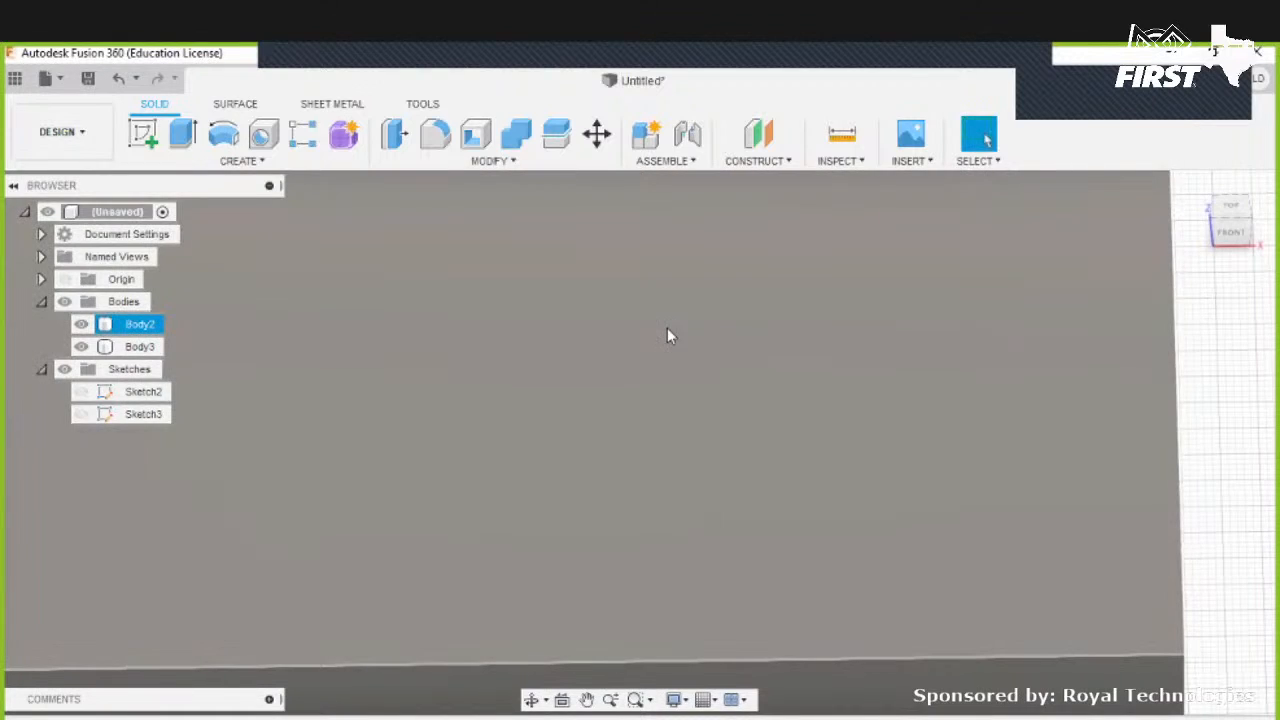
left_click(675, 364)
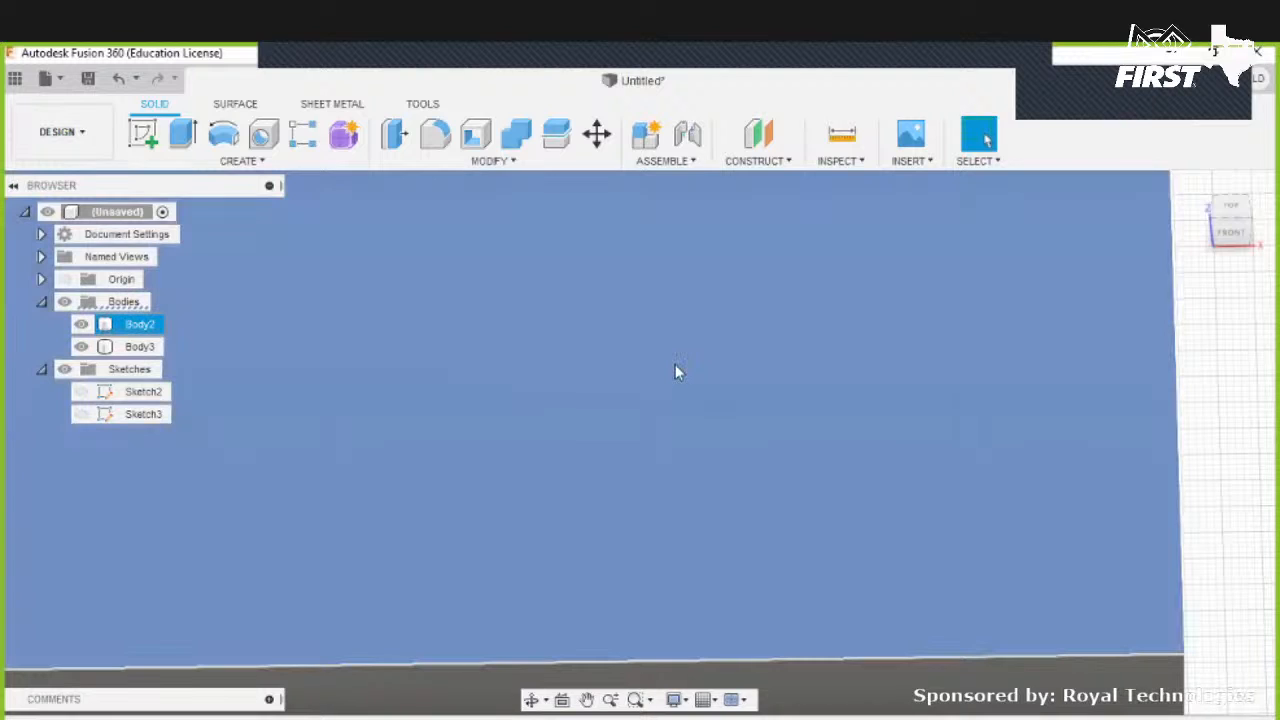
left_click(143, 353)
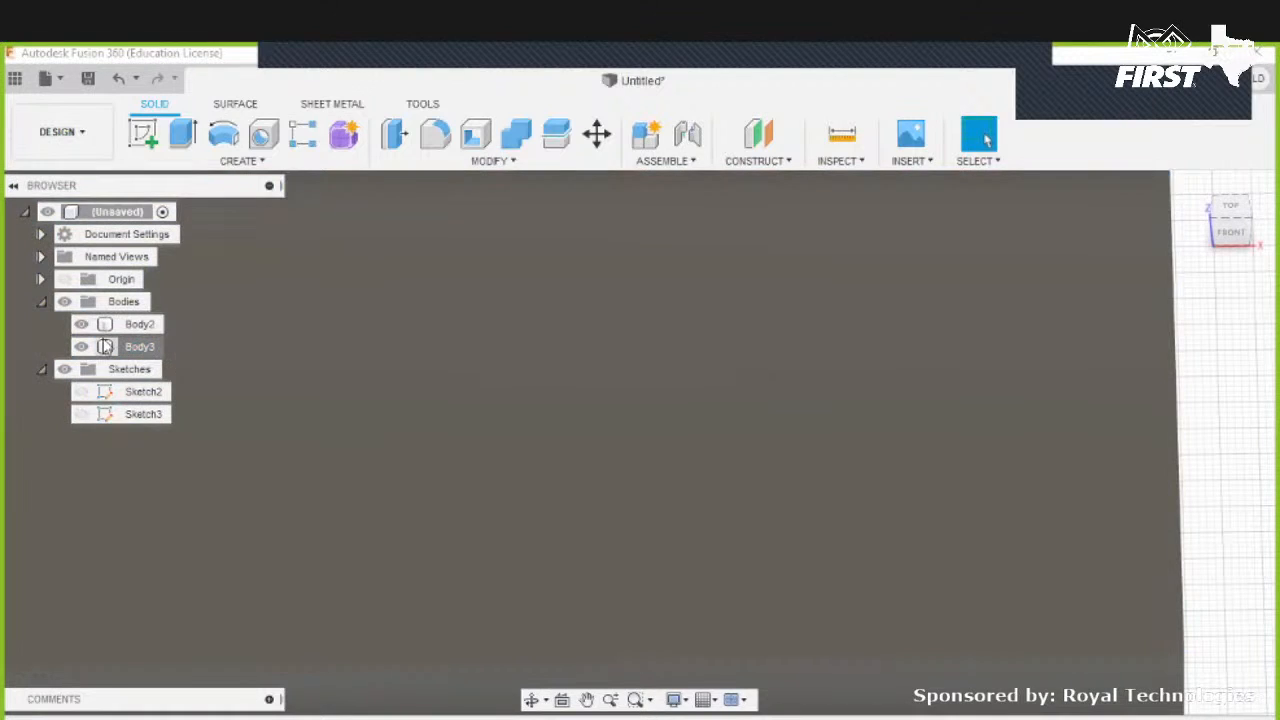
left_click(138, 349)
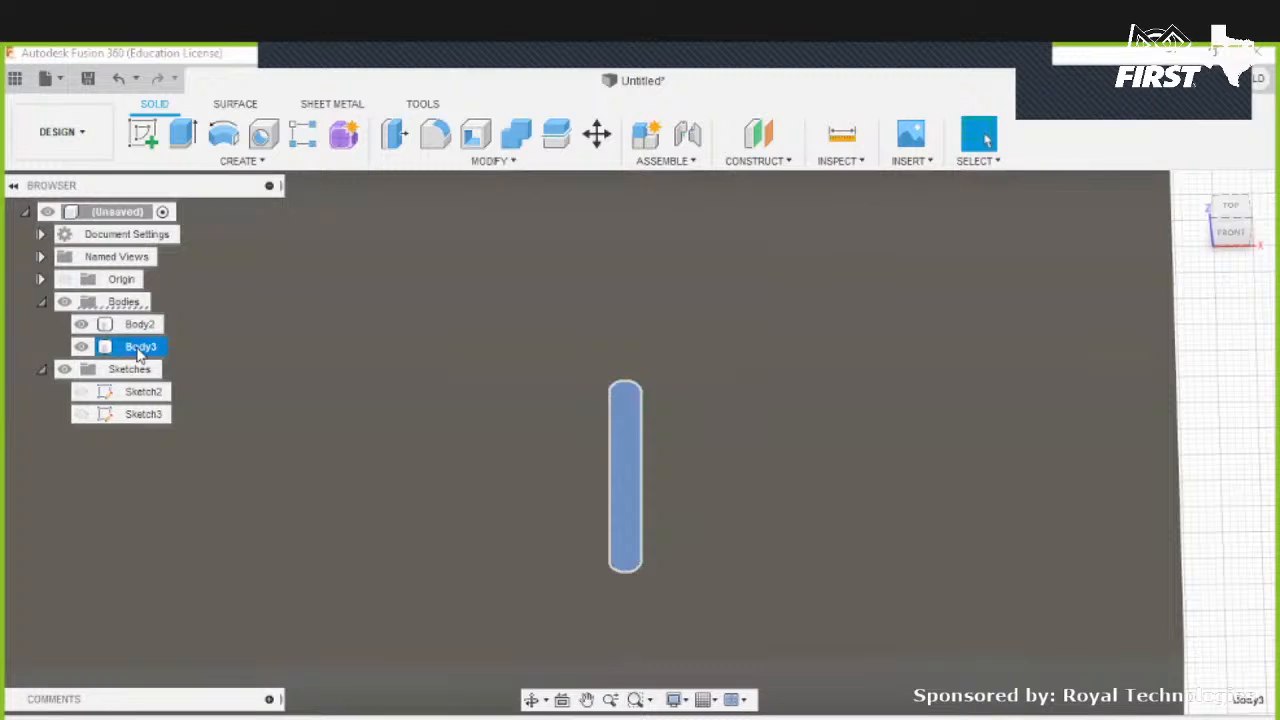
right_click(138, 350)
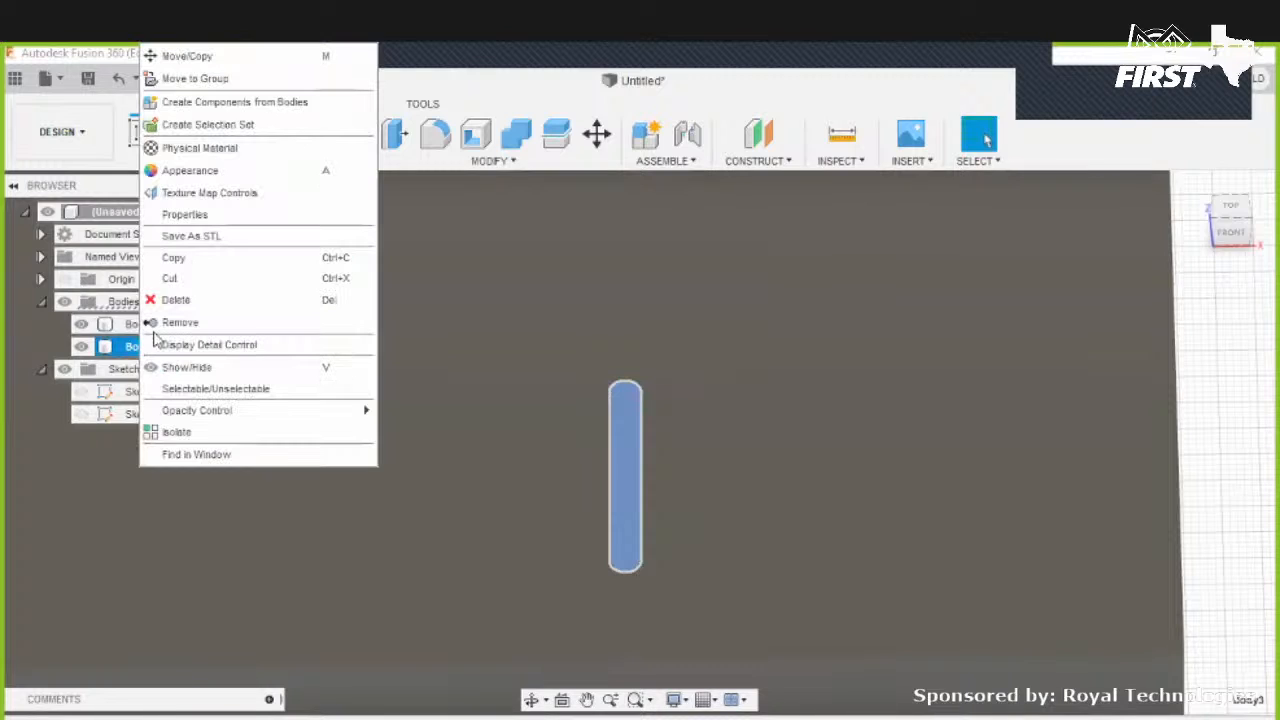
left_click(238, 106)
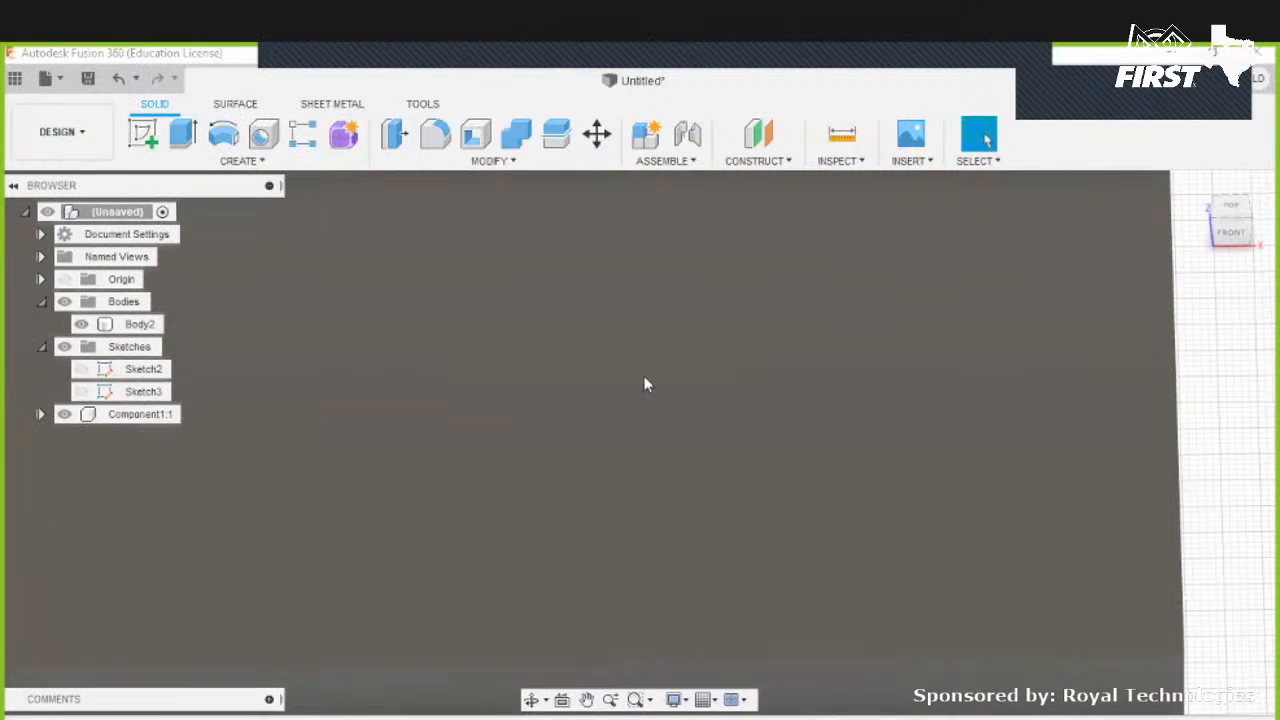
- Move the pin component out of the block, placing it beside the block's right side
scroll(644, 376, "down", 3)
middle_click_drag(643, 375, 643, 376, "shift")
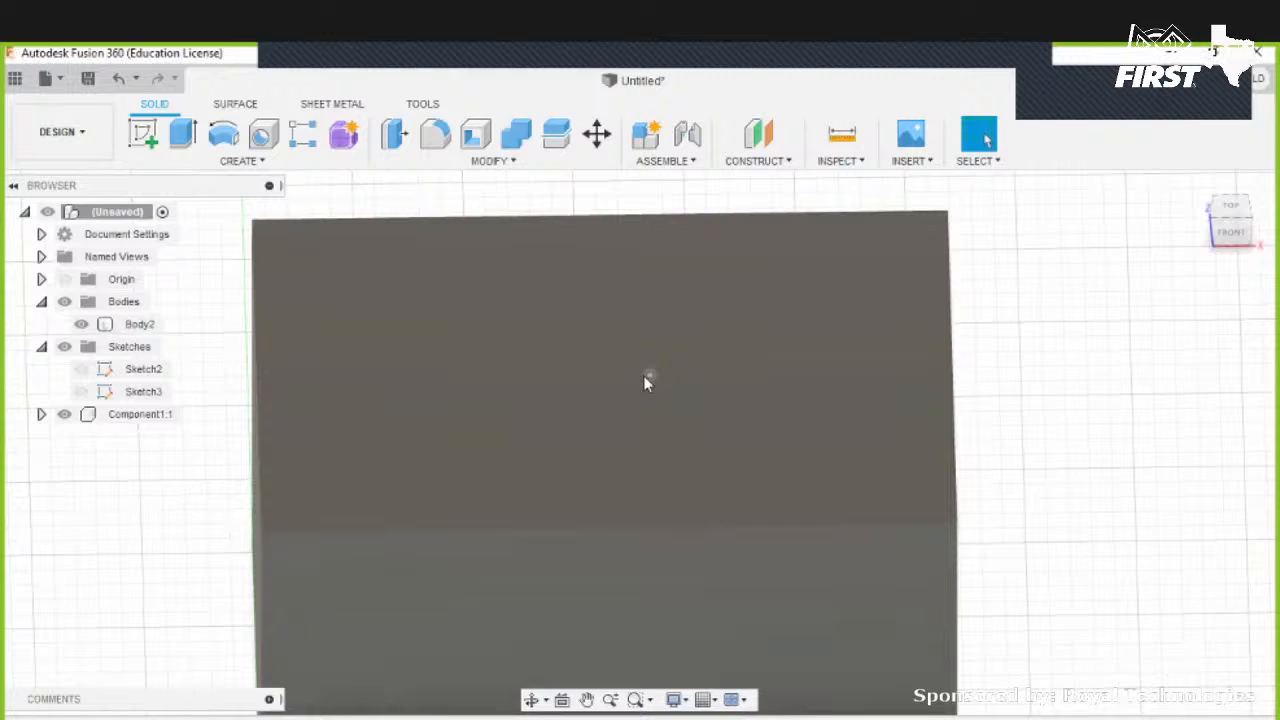
left_click(643, 375)
left_click(694, 363)
left_click_drag(717, 321, 1058, 294)
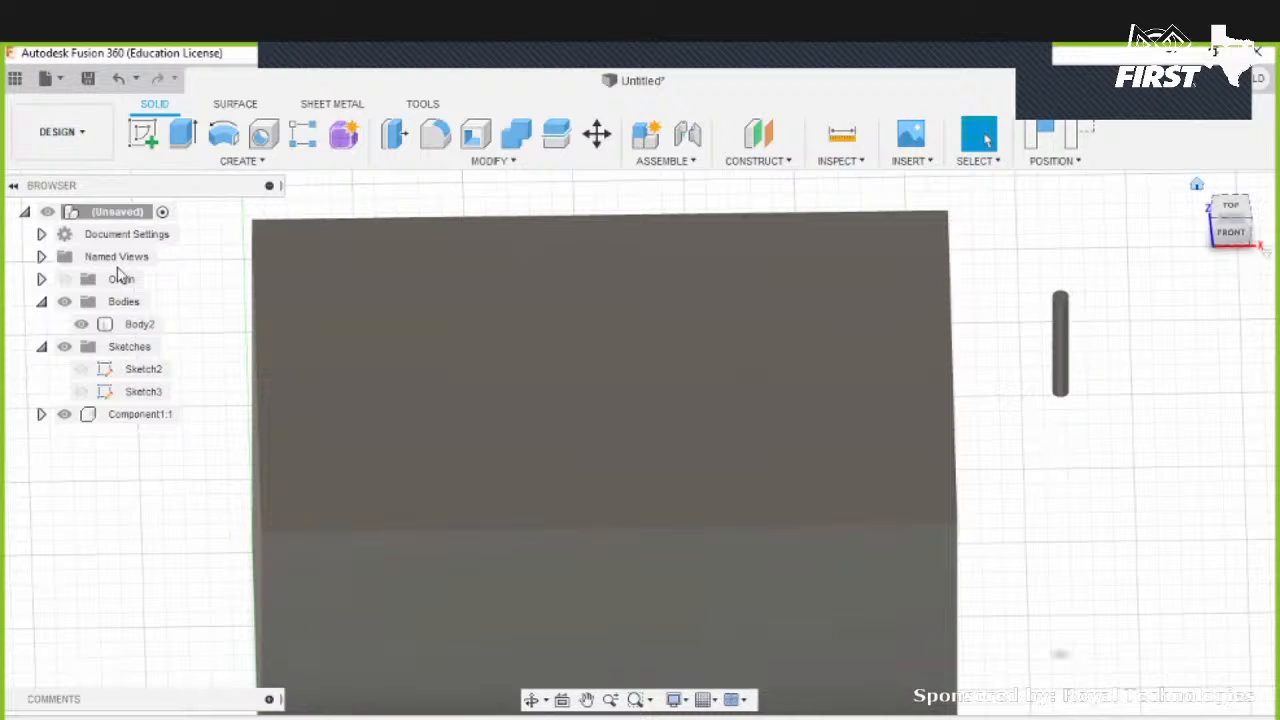
- Delete the block body and then the pin body
left_click(125, 326)
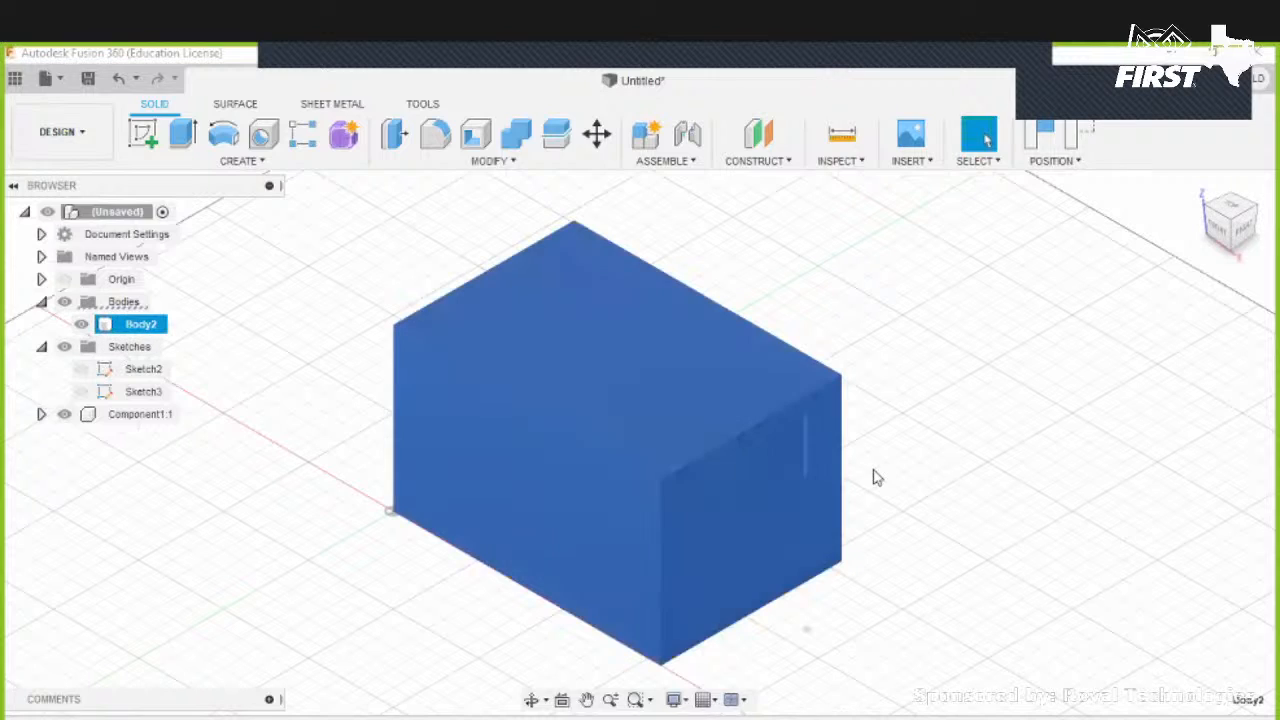
key("Delete")
left_click(580, 450)
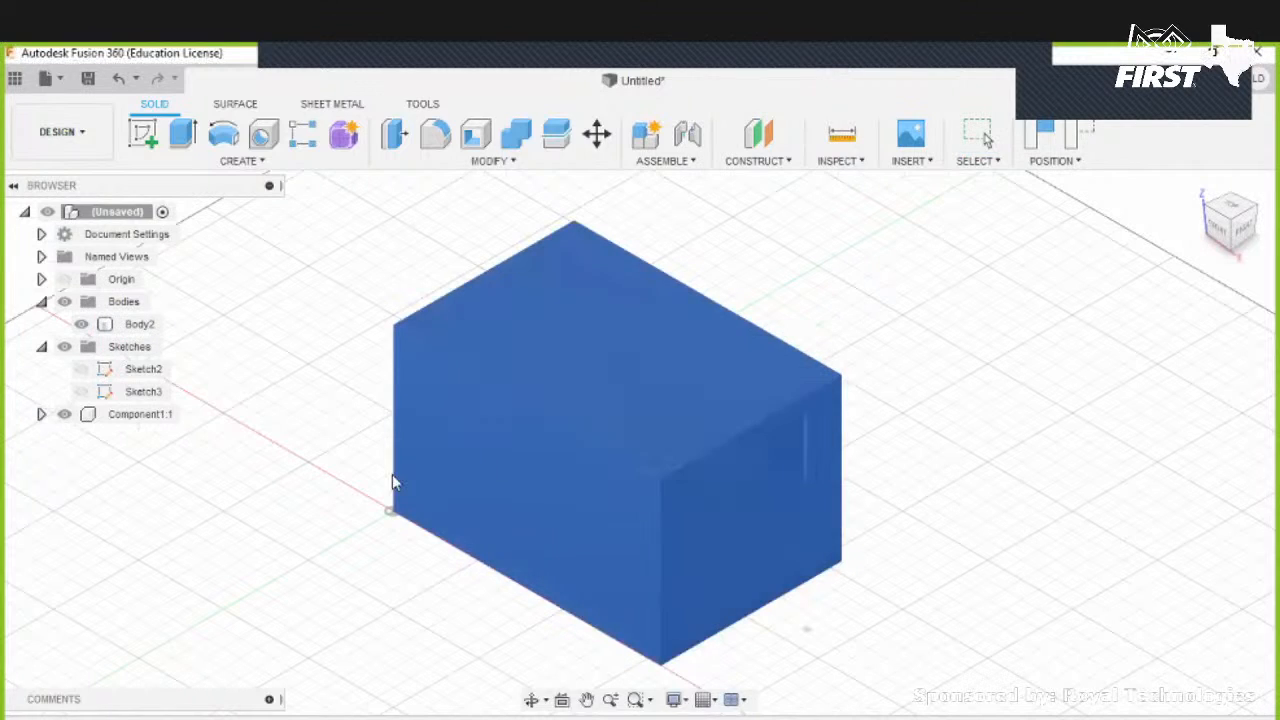
left_click(136, 370)
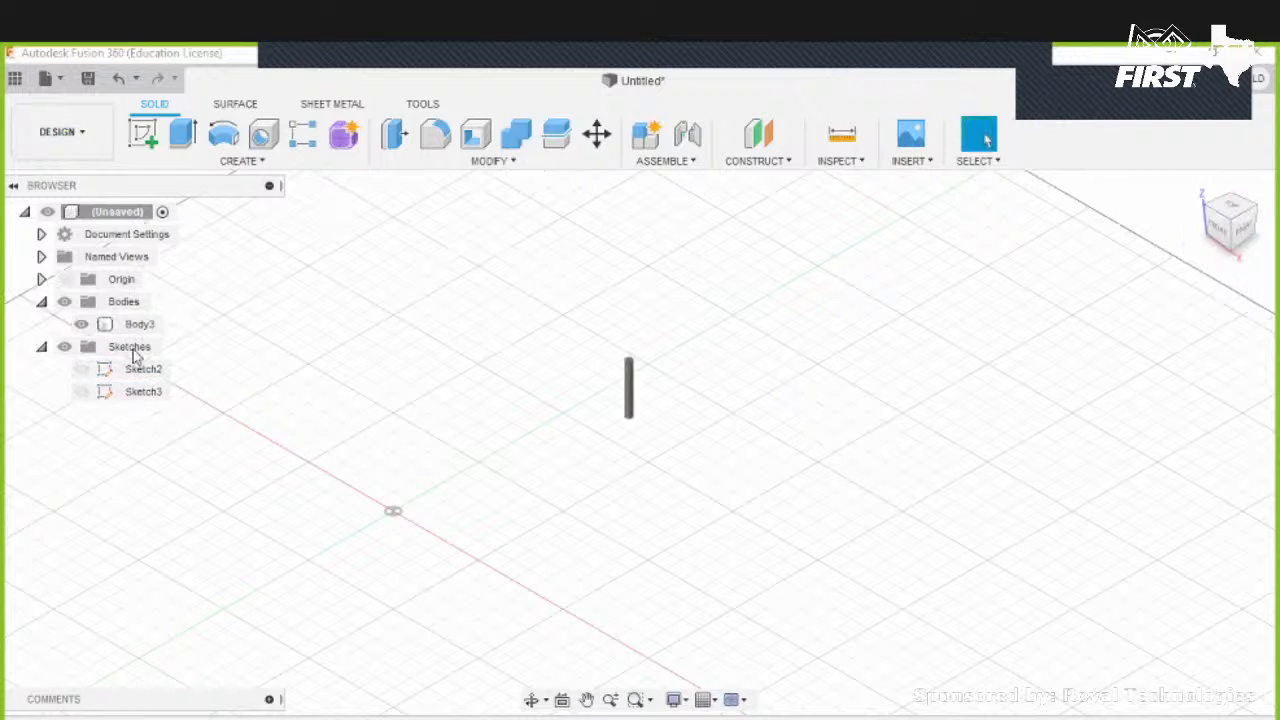
left_click(150, 324)
key("Delete")
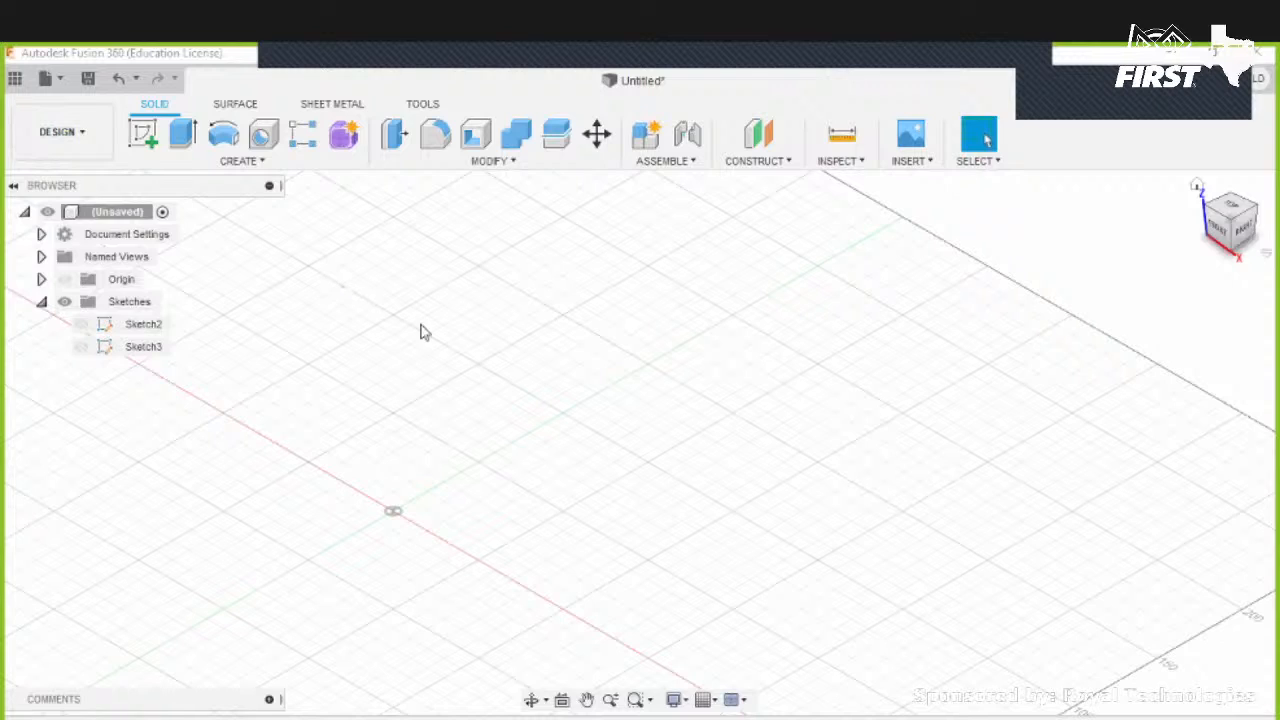
scroll(869, 368, "down", 4)
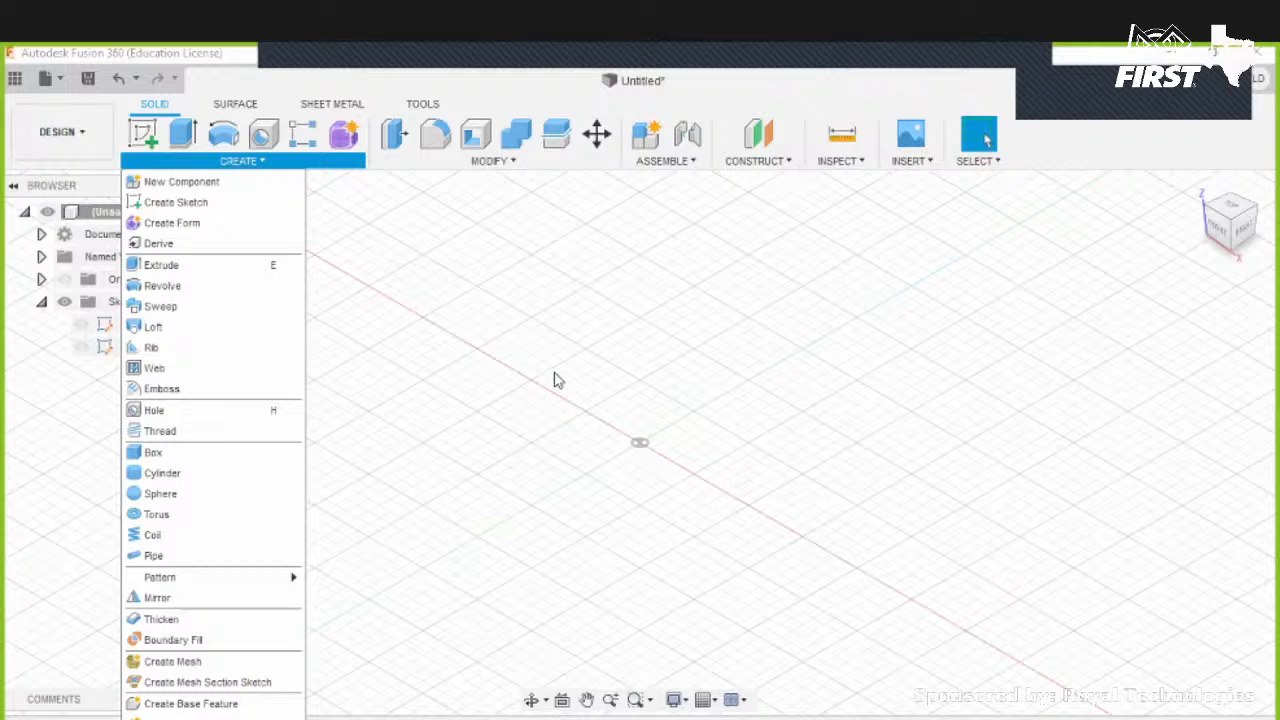
mouse_move(522, 168)
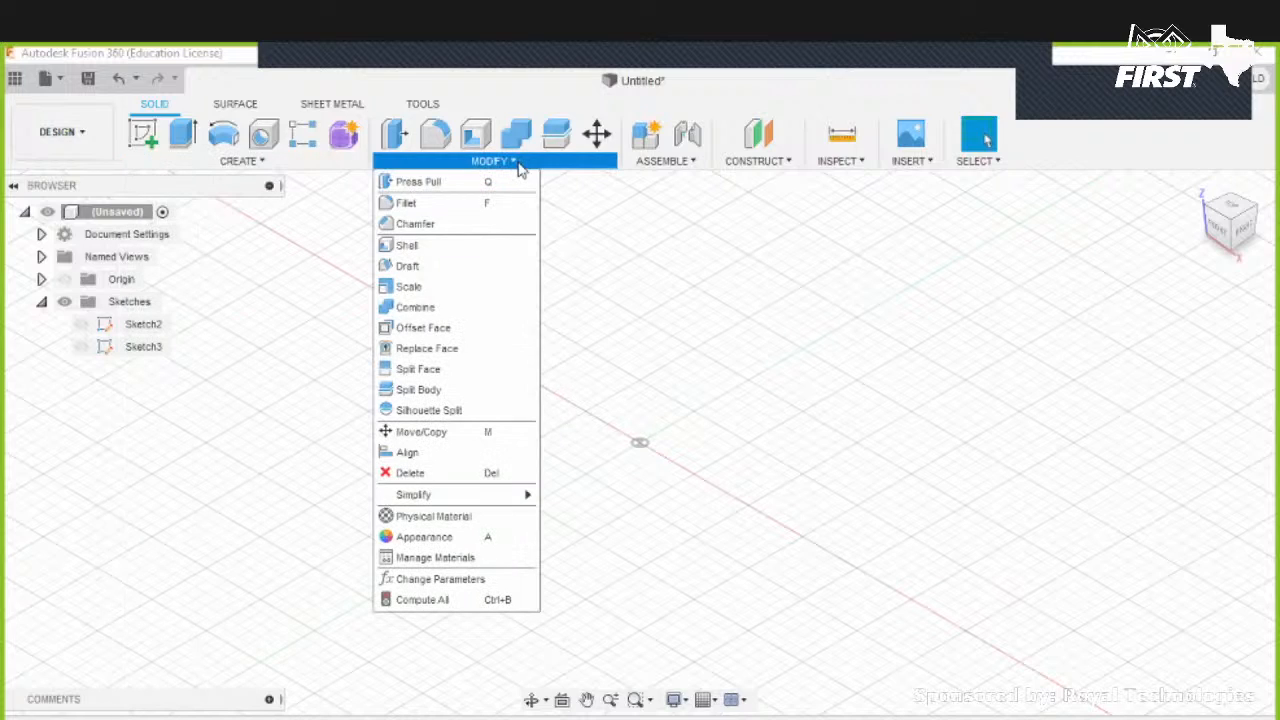
left_click(648, 330)
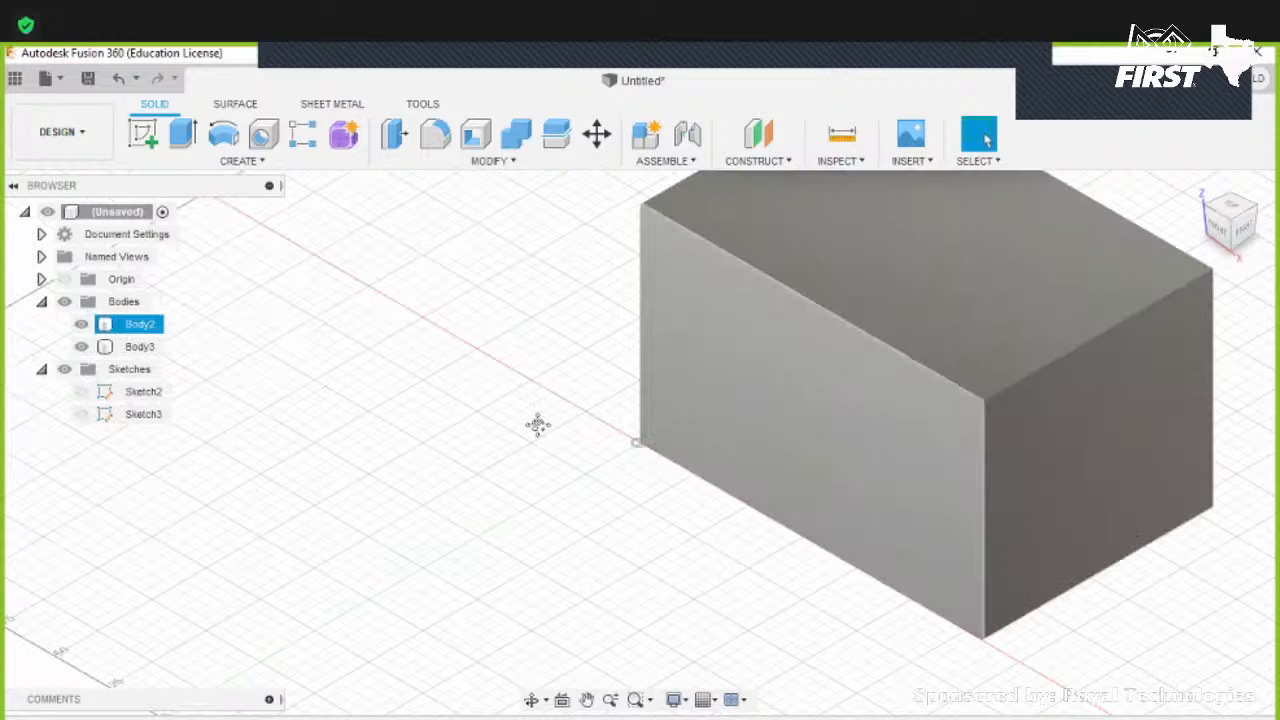
- Undo back to the plain block, removing the pin body and its sketch
middle_click_drag(337, 451, 462, 490, "shift")
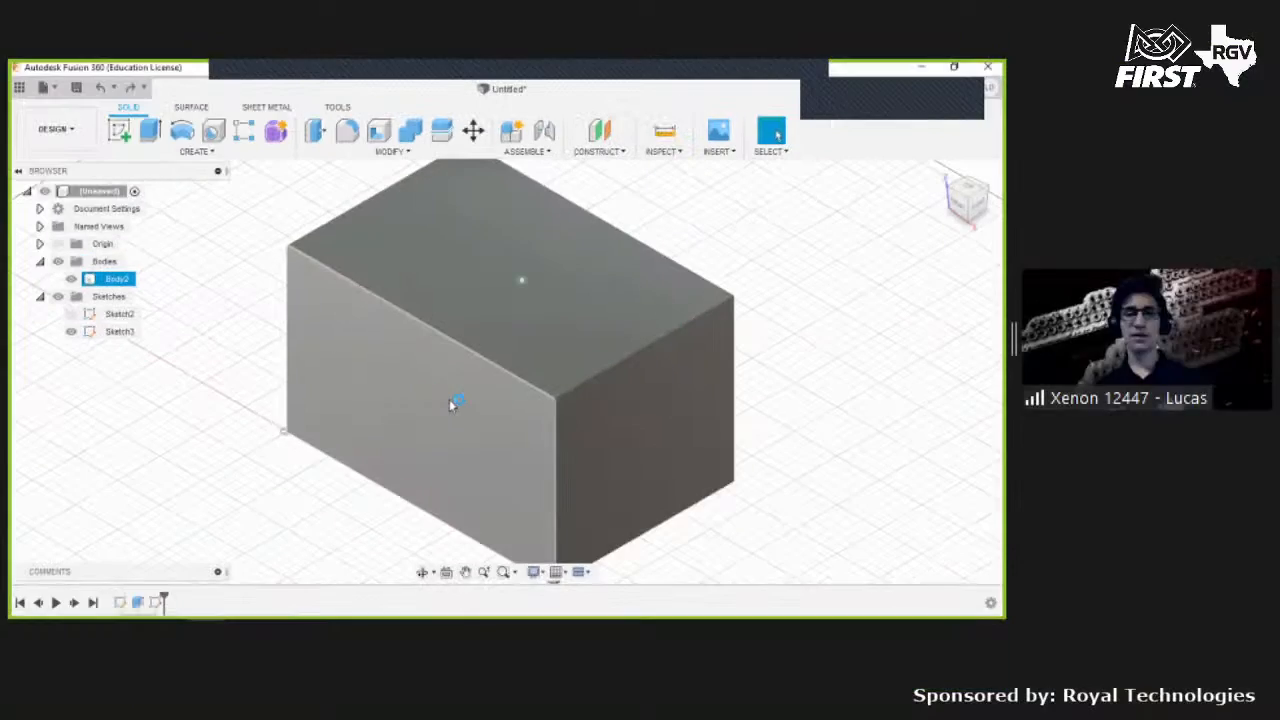
middle_click_drag(566, 479, 652, 521, "shift")
key("ctrl+z")
left_click(515, 436)
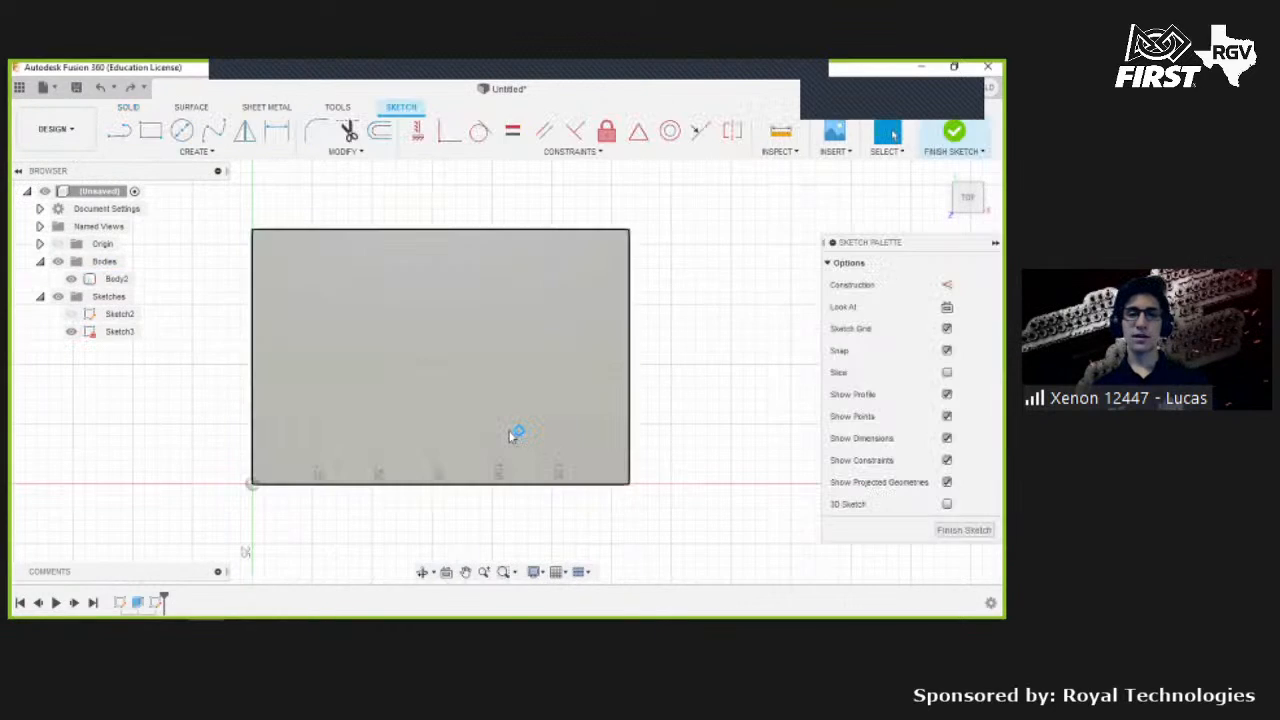
middle_click_drag(494, 386, 533, 362, "shift")
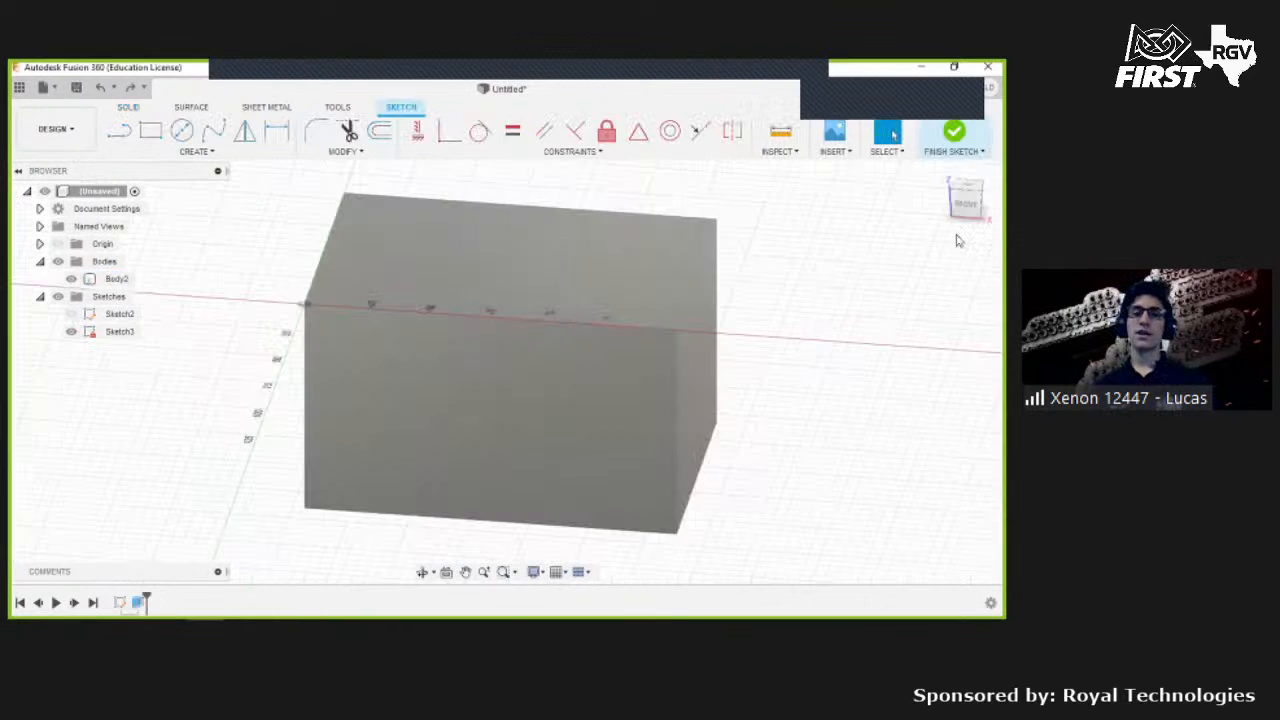
key("ctrl+z")
key("ctrl+z")
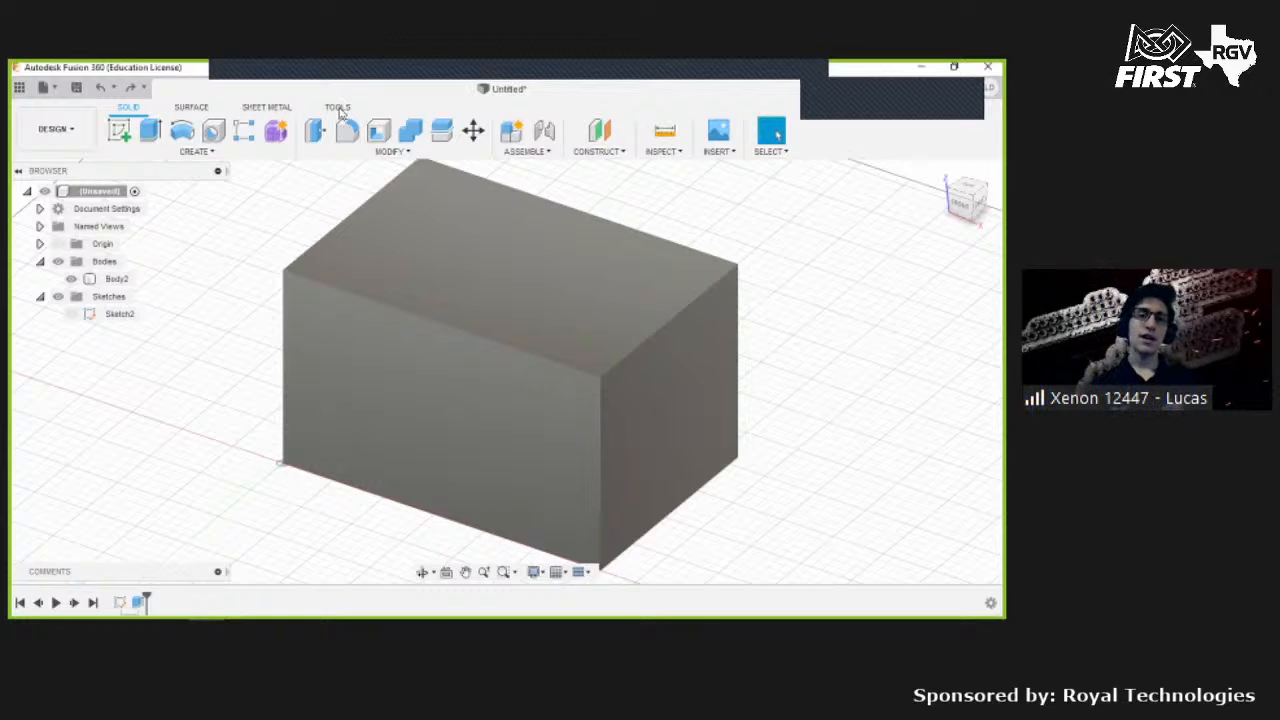
- Start a Fillet on two top edges of the block with a radius of about 17.5 mm
left_click(380, 173)
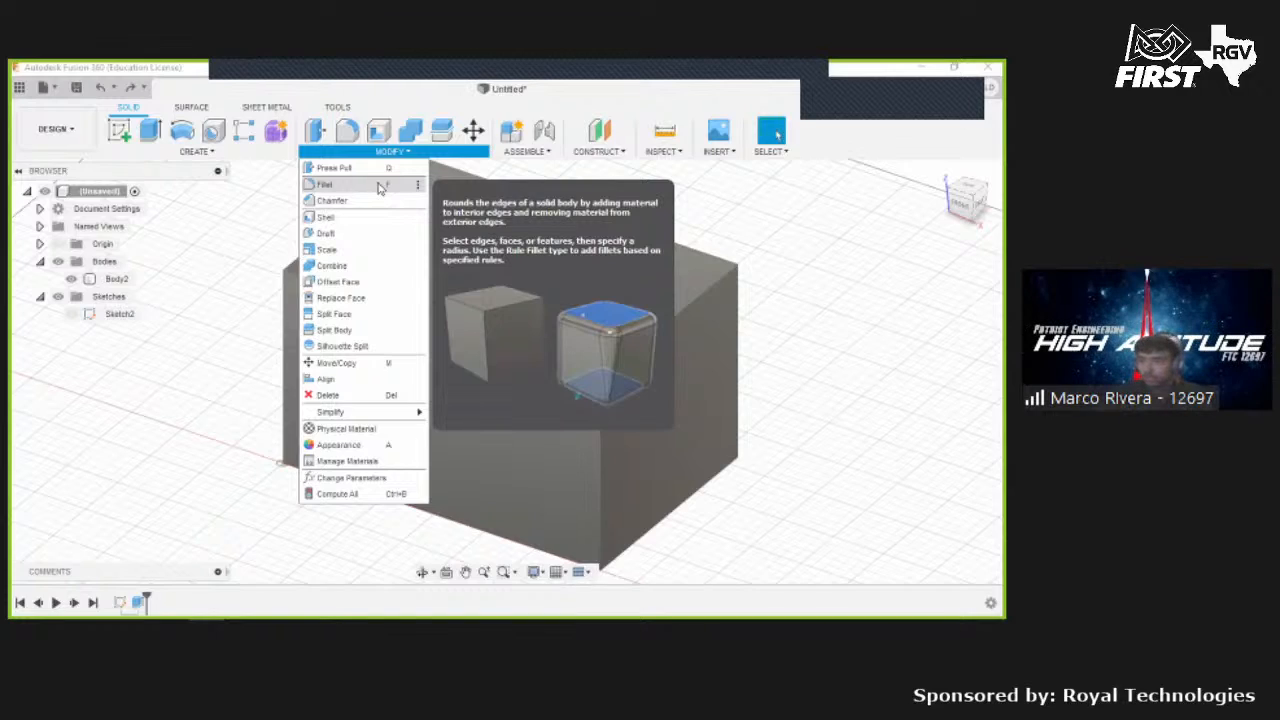
left_click(379, 188)
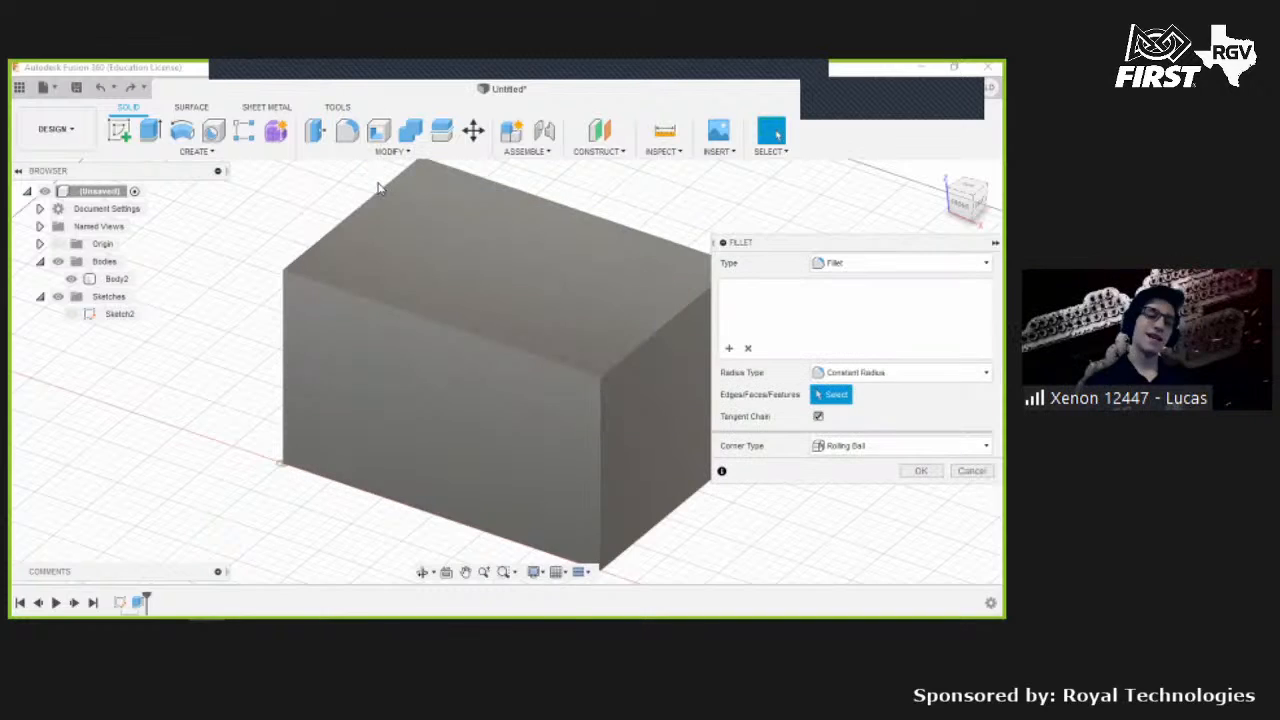
left_click(429, 294)
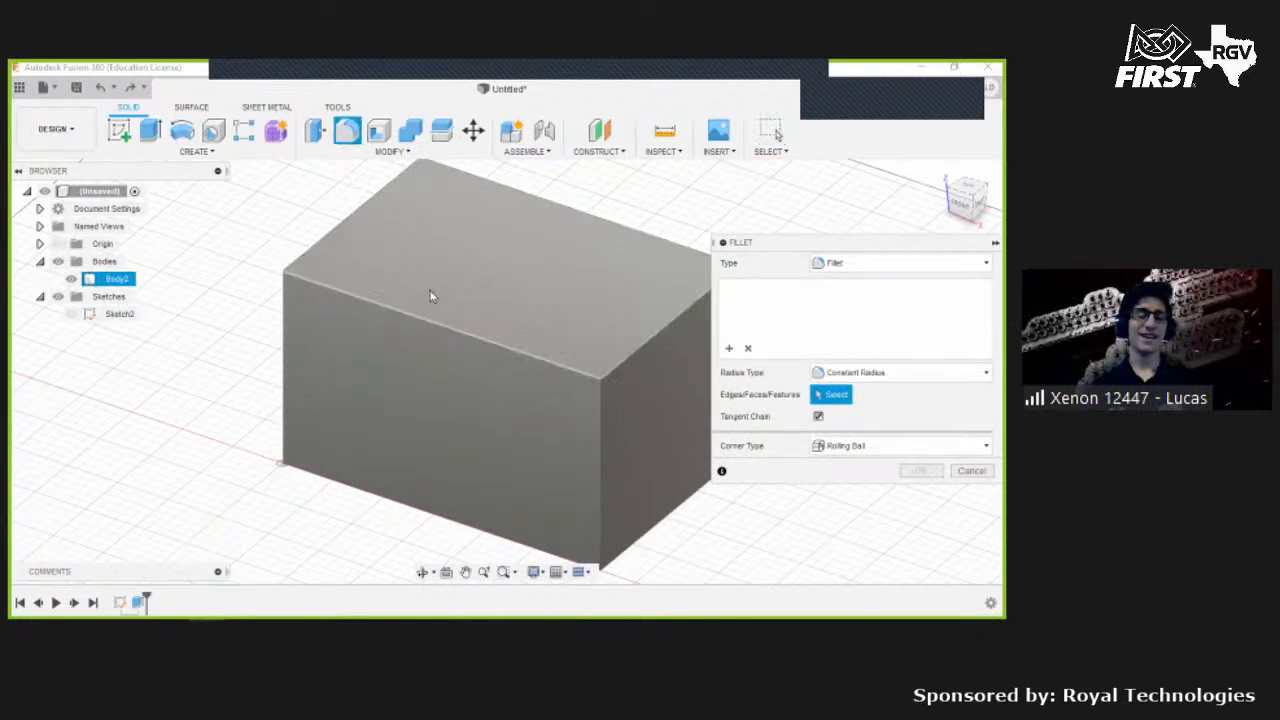
left_click(424, 318)
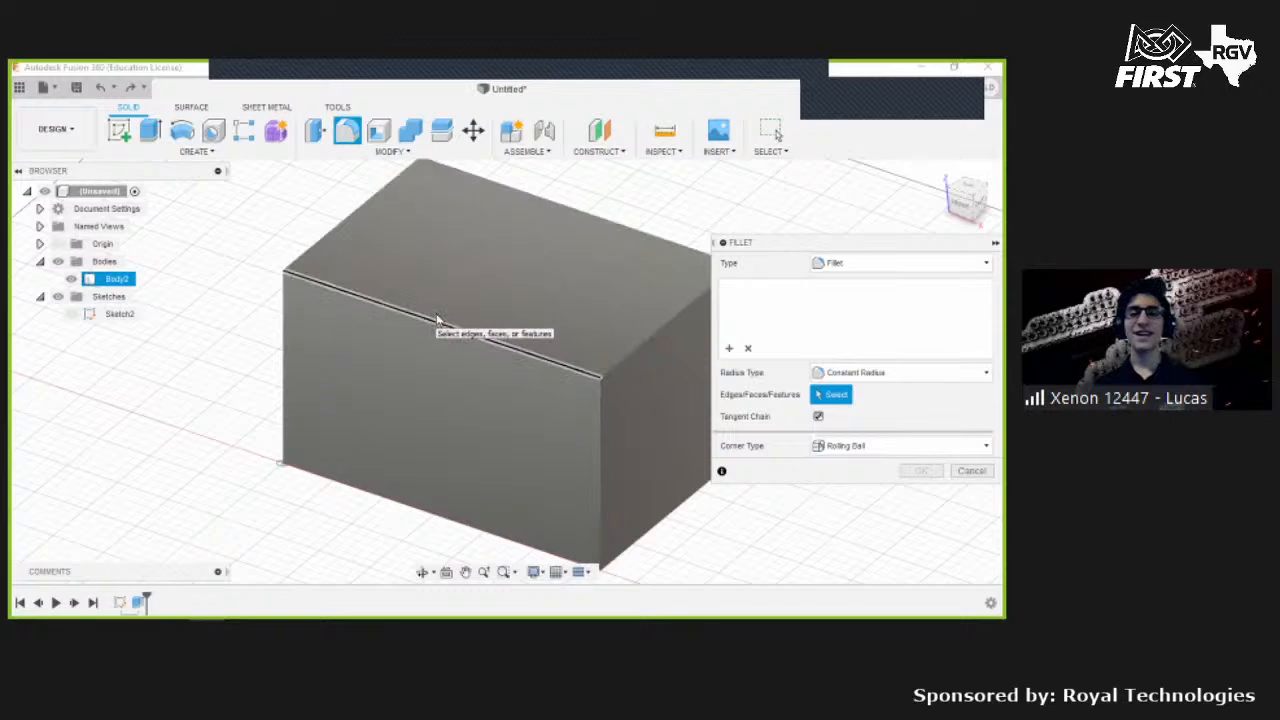
left_click(327, 233)
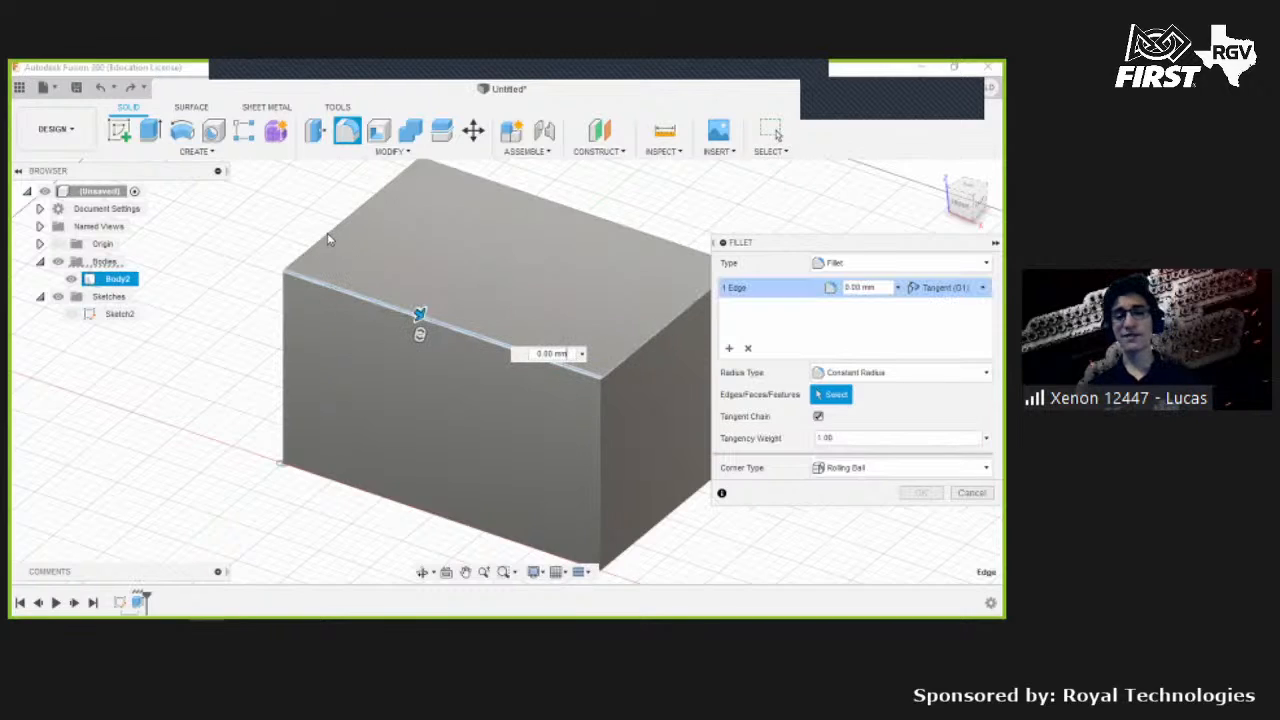
type("15")
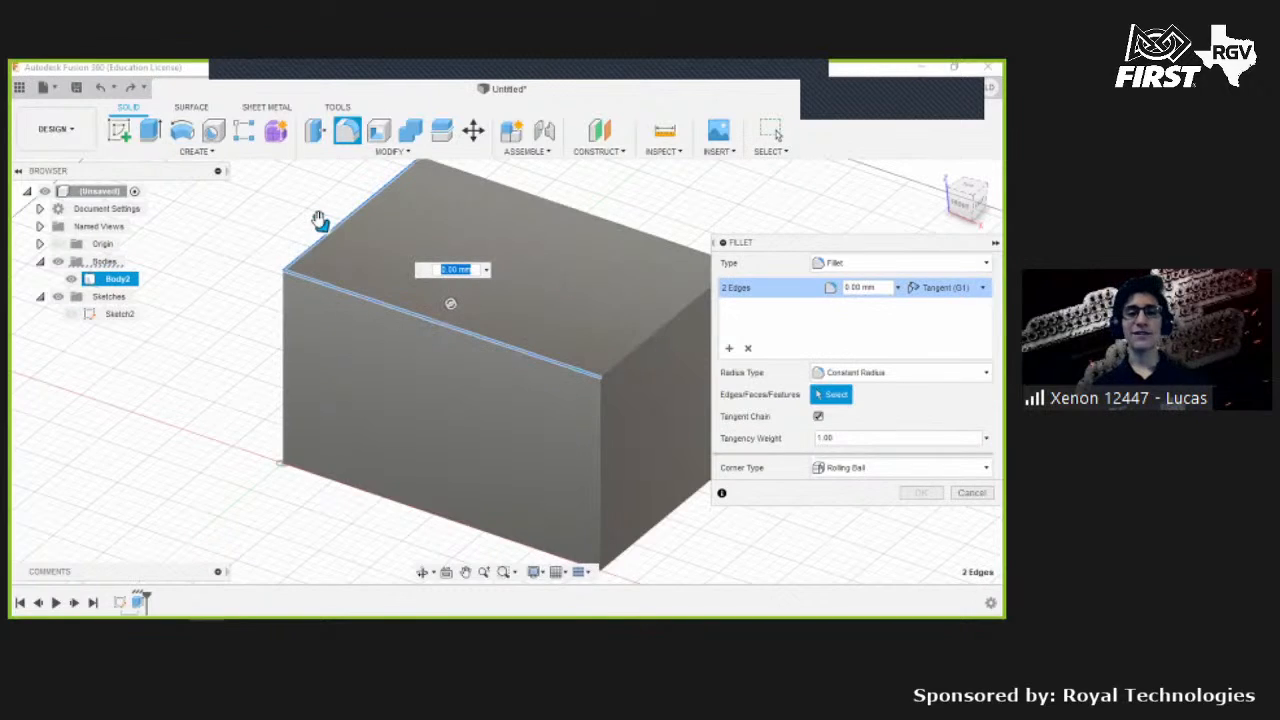
key("Return")
left_click_drag(602, 391, 618, 340)
middle_click_drag(502, 317, 408, 297, "shift")
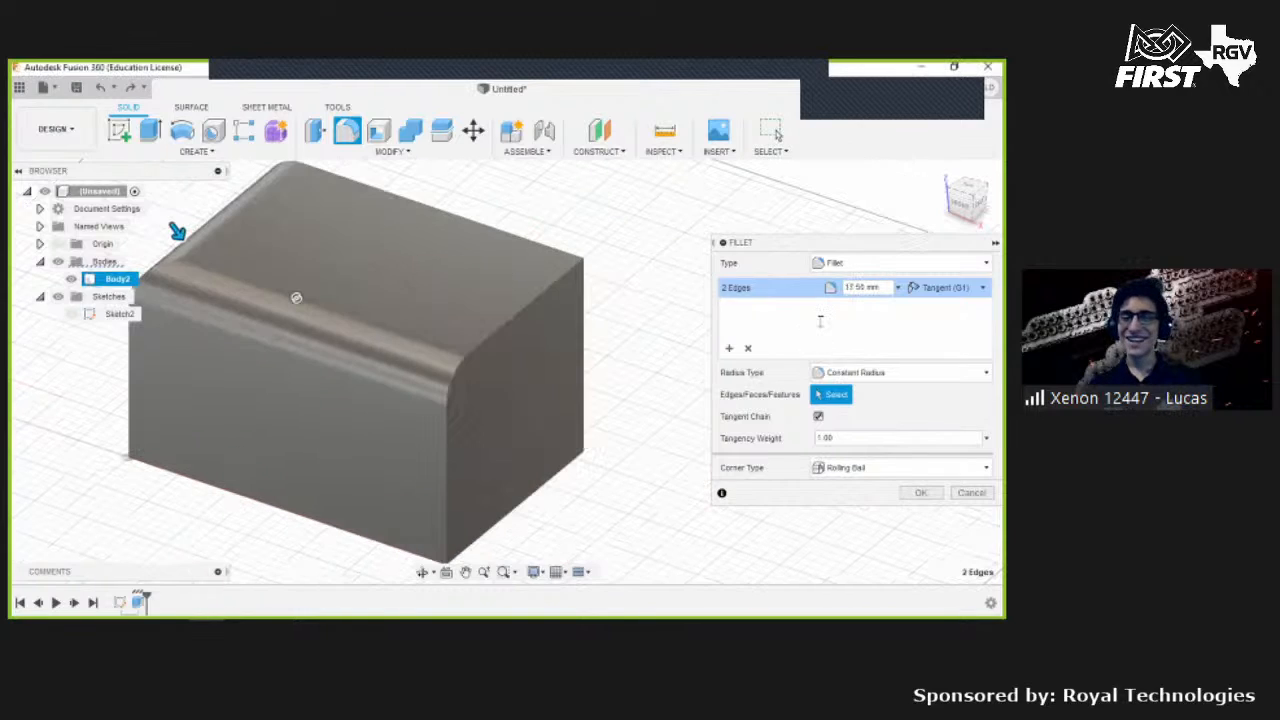
- Add a second fillet set of four block edges with a radius of about 12.5 mm
left_click(549, 334)
left_click(515, 316)
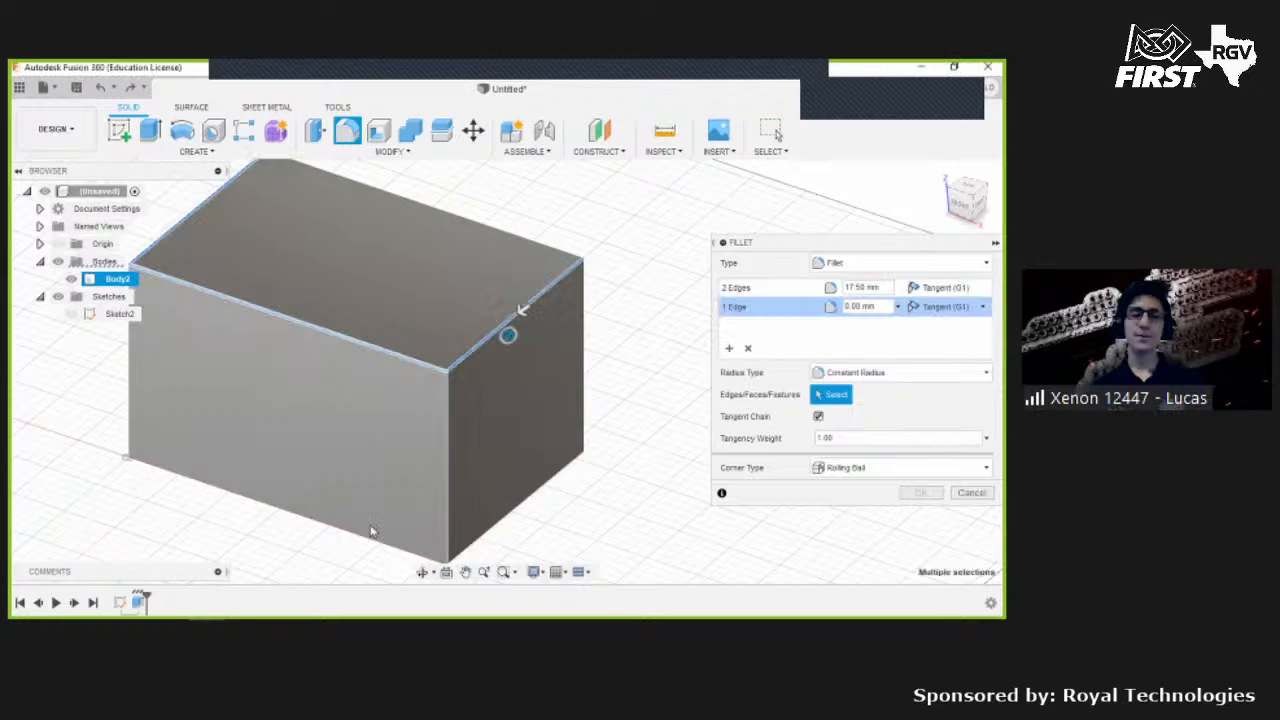
left_click(414, 418)
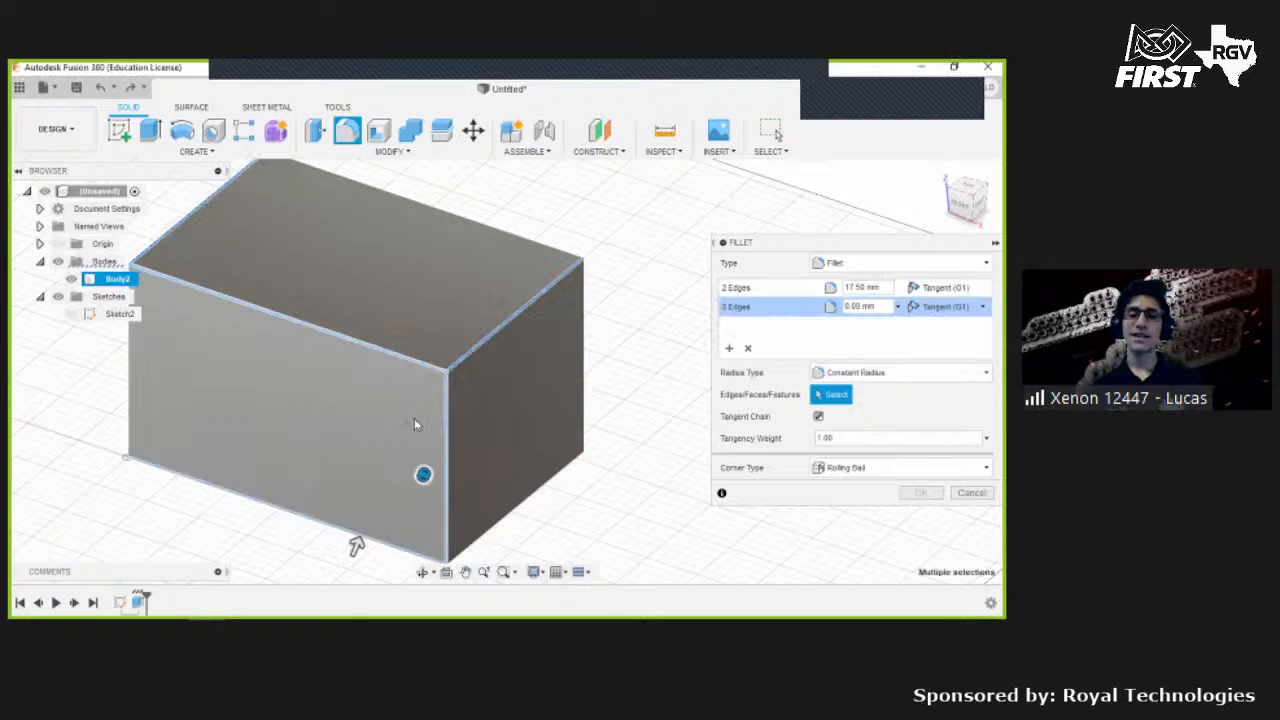
left_click(589, 381)
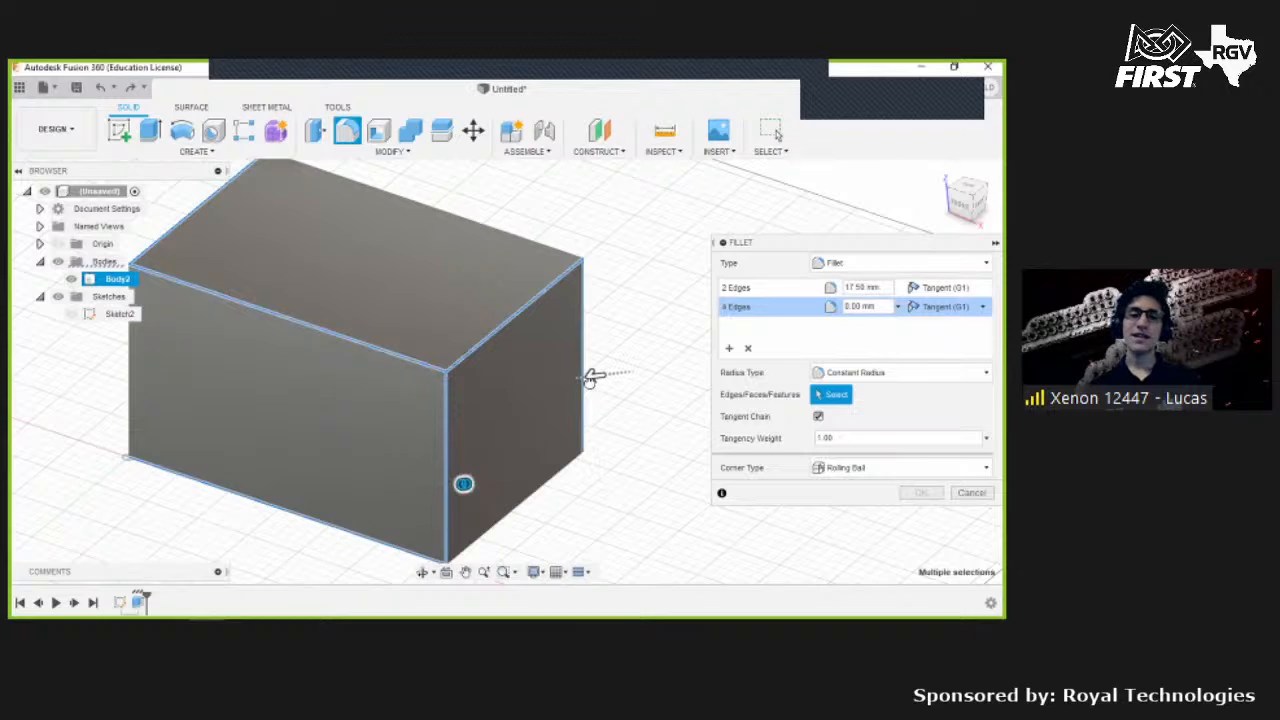
left_click_drag(590, 380, 434, 366)
middle_click_drag(434, 366, 728, 349, "shift")
- Add a third fillet set of five more block edges with a radius of about 50 mm
left_click(203, 405)
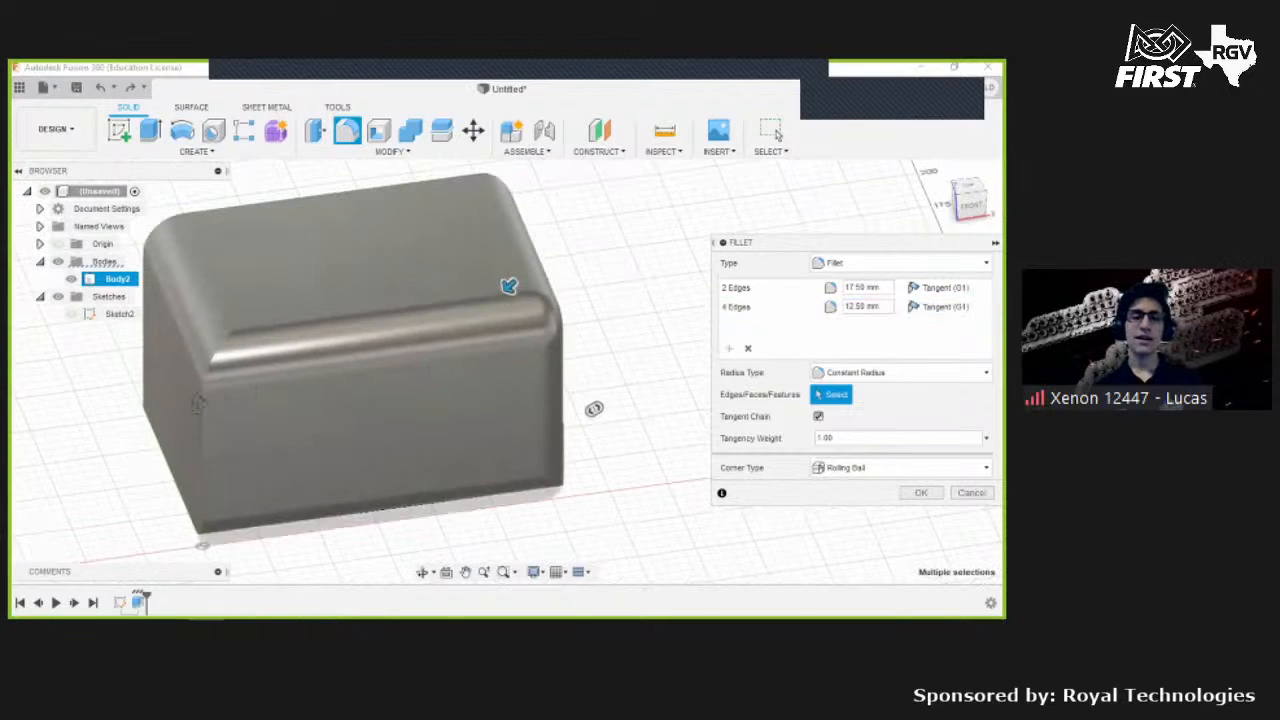
left_click(199, 405)
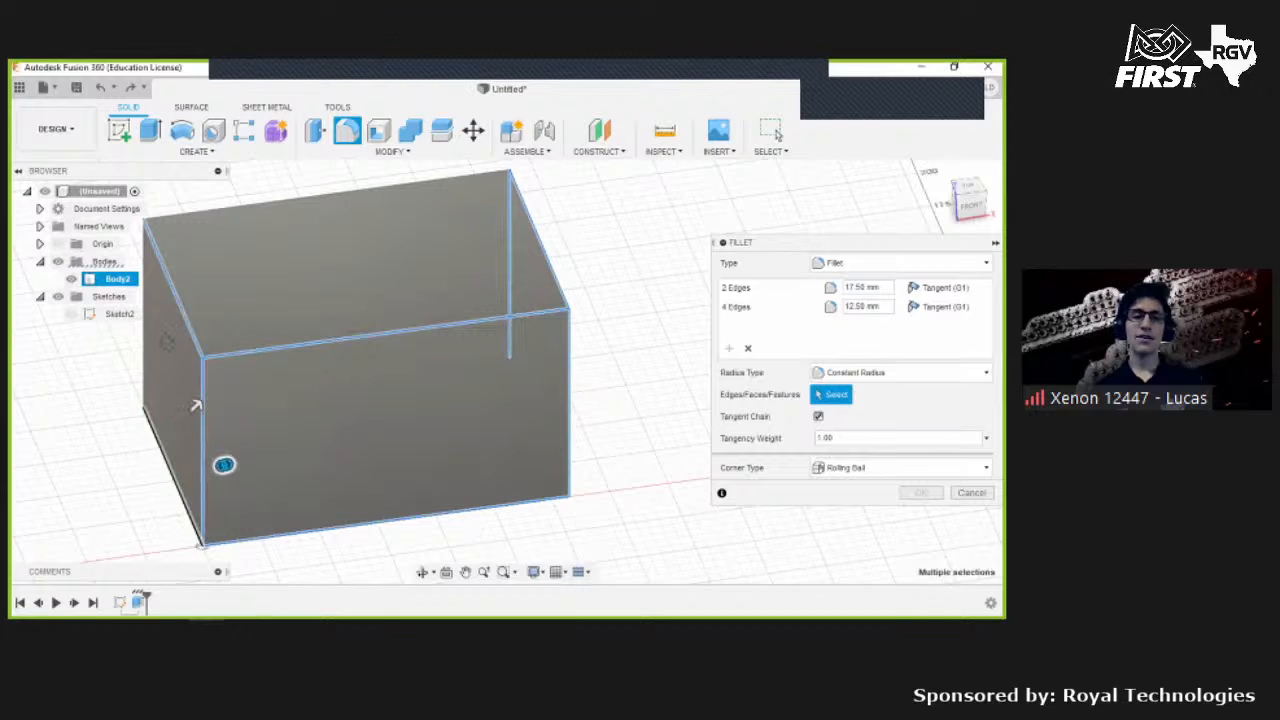
left_click(550, 505)
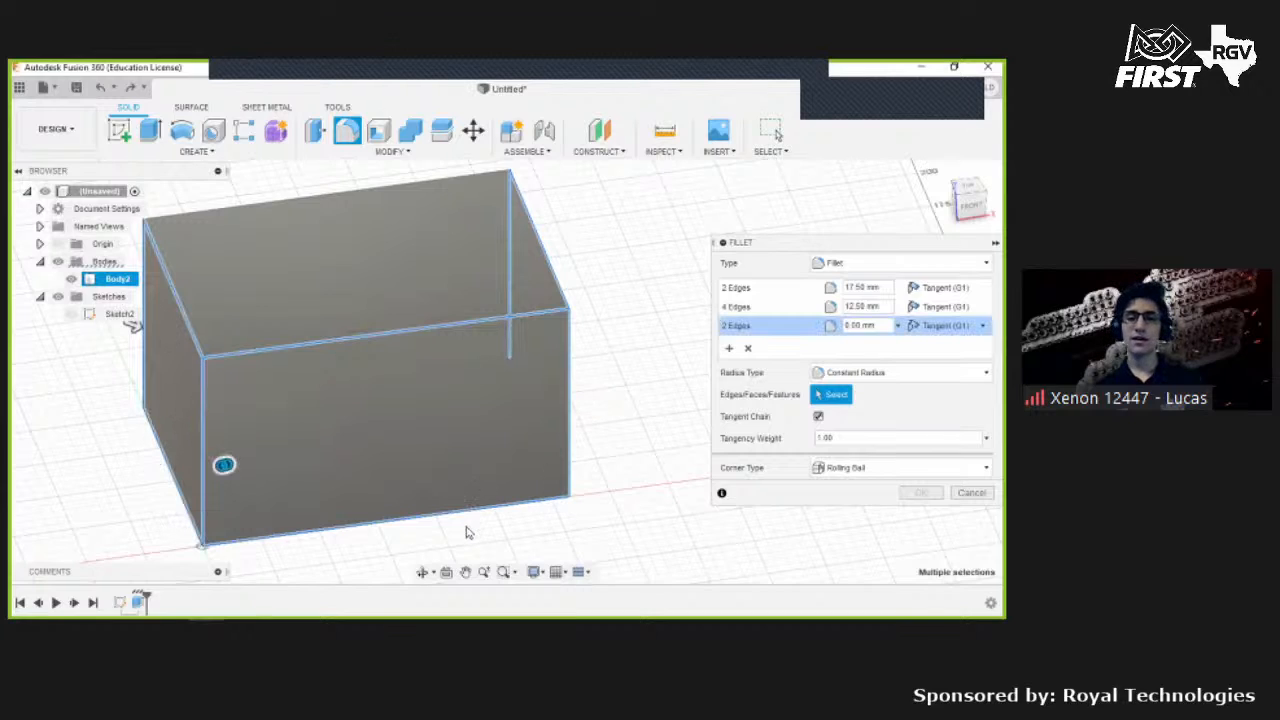
middle_click_drag(512, 520, 434, 414, "shift")
left_click(467, 408)
left_click(478, 424)
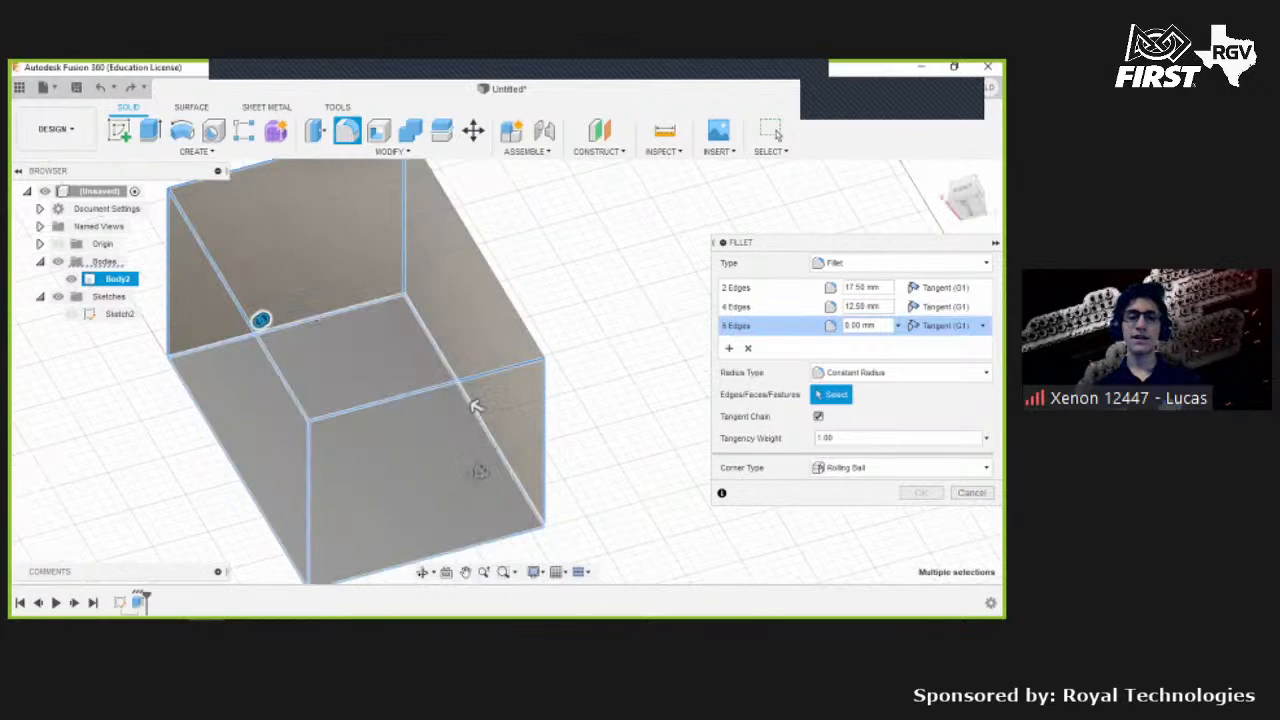
mouse_move(480, 472)
middle_mouse_down("shift")
mouse_move(520, 450)
mouse_move(480, 472)
middle_mouse_up("shift")
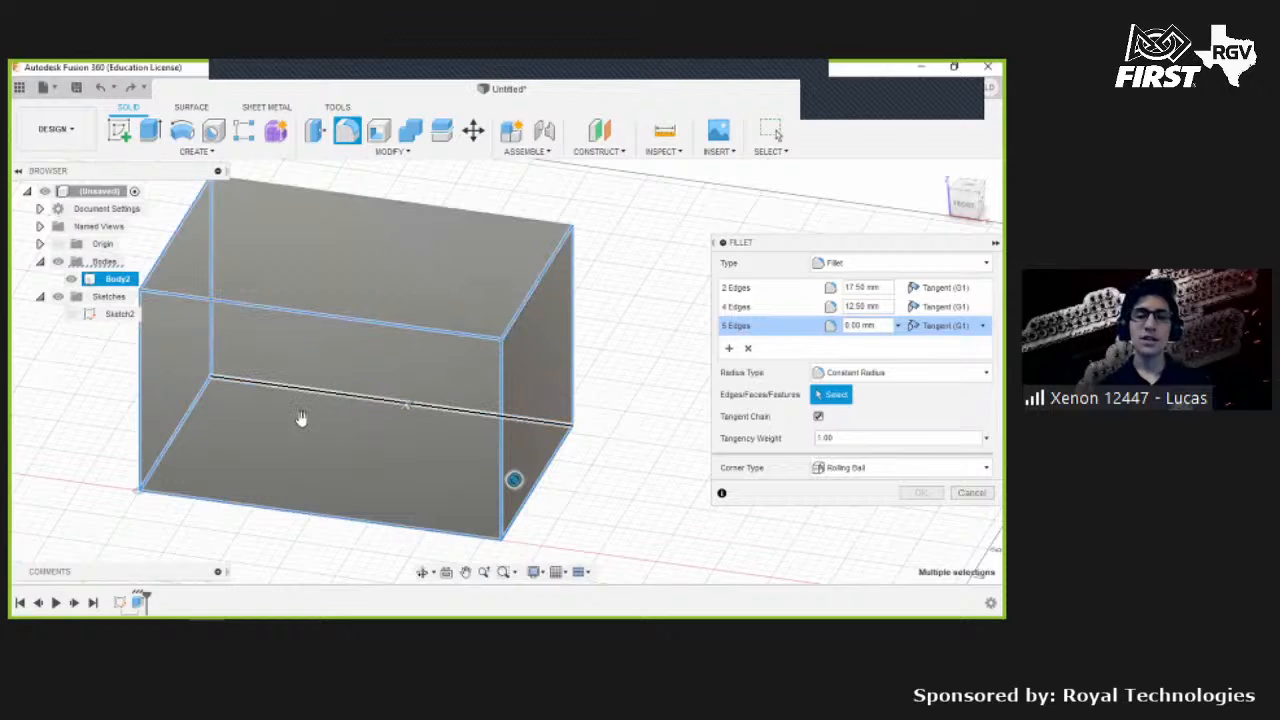
middle_click_drag(297, 420, 282, 434, "shift")
left_click_drag(302, 409, 821, 342)
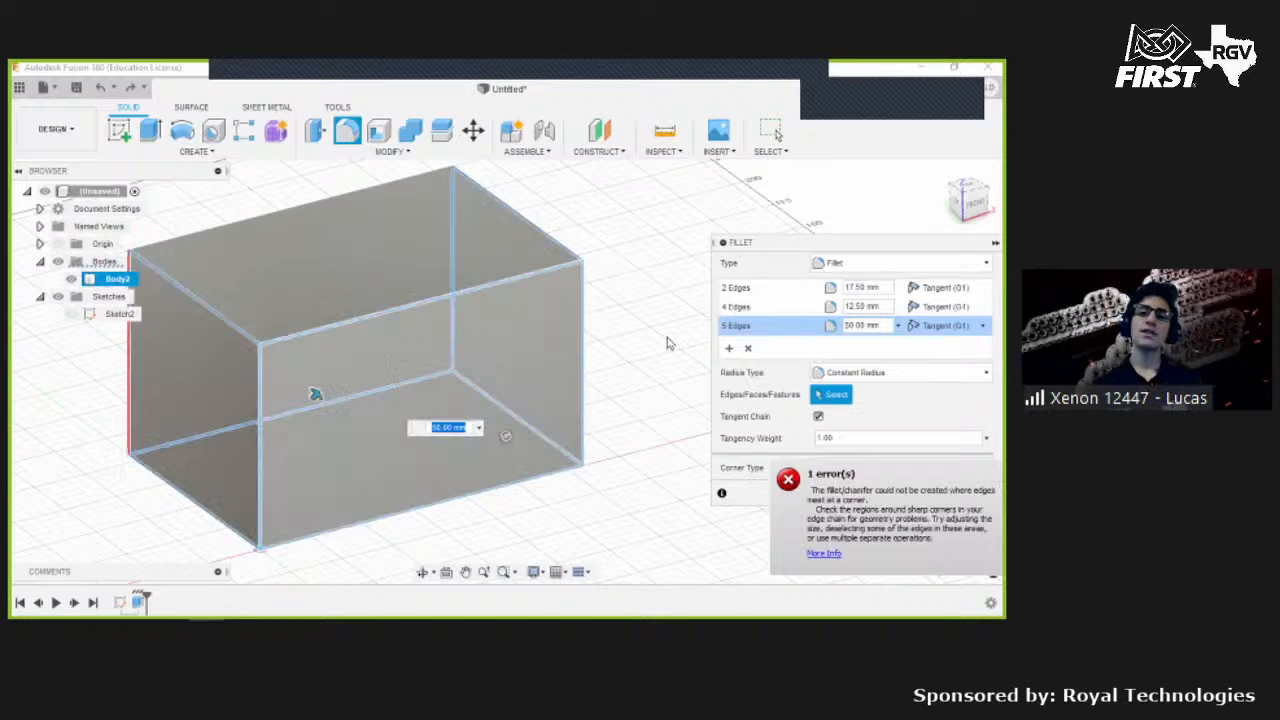
- Set the radius of all three fillet edge sets to 10 mm
middle_click_drag(970, 331, 783, 325, "shift")
left_click(868, 323)
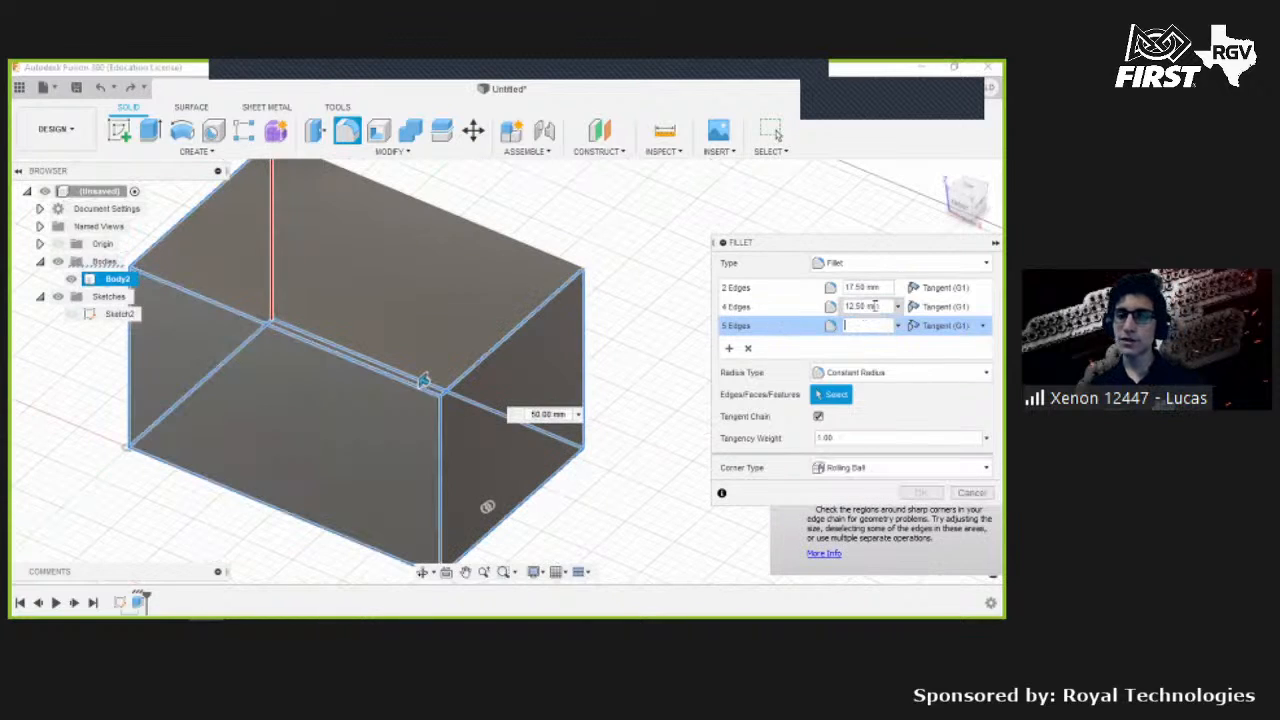
left_click(877, 288)
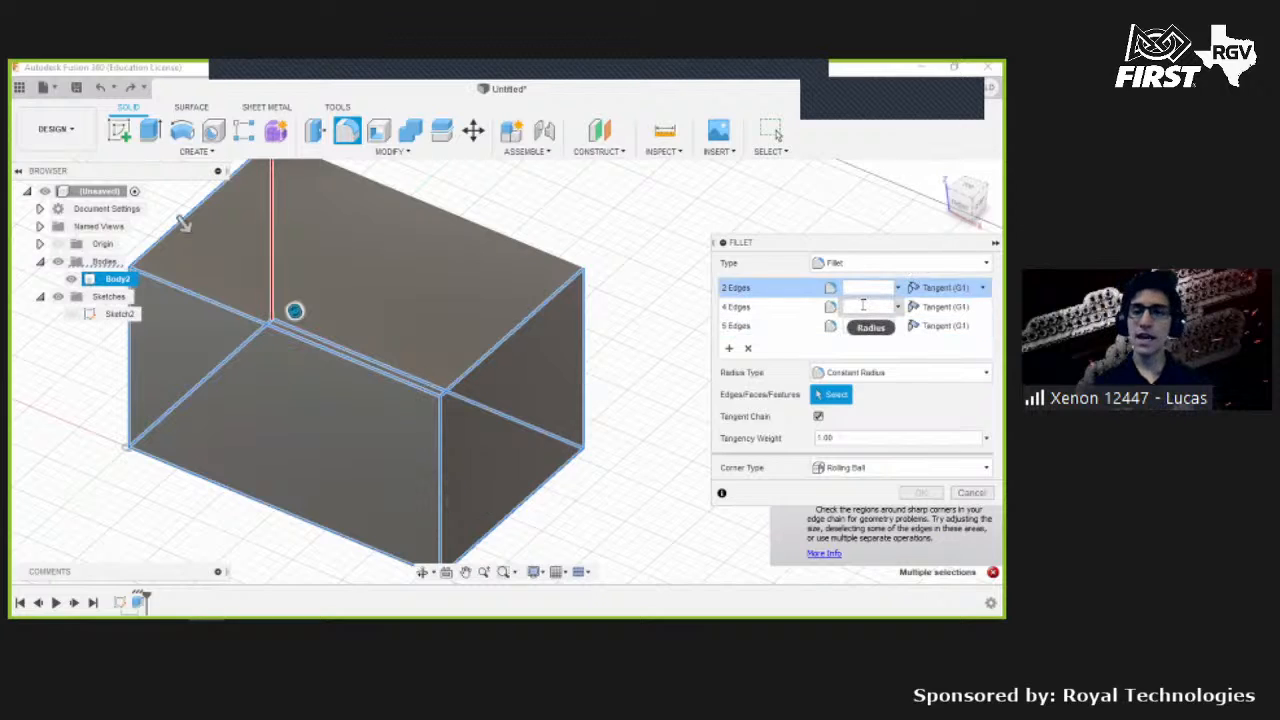
type("10")
key("Tab")
type("10")
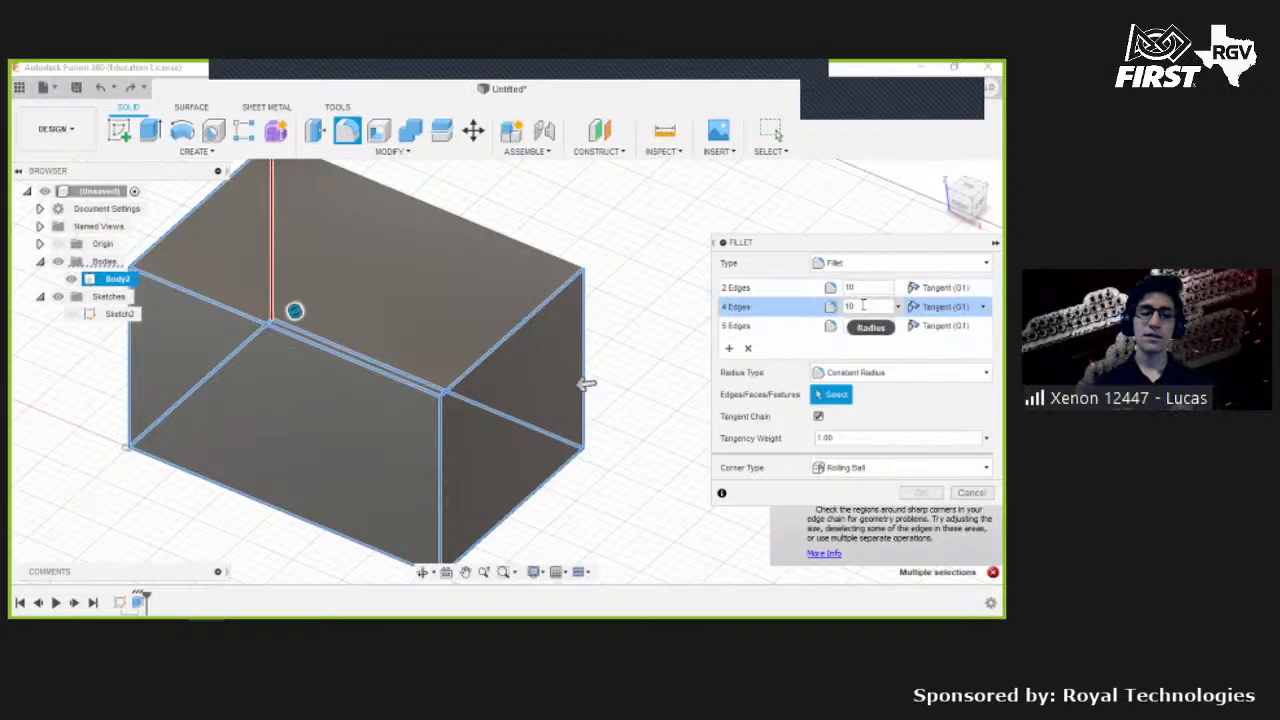
type("10")
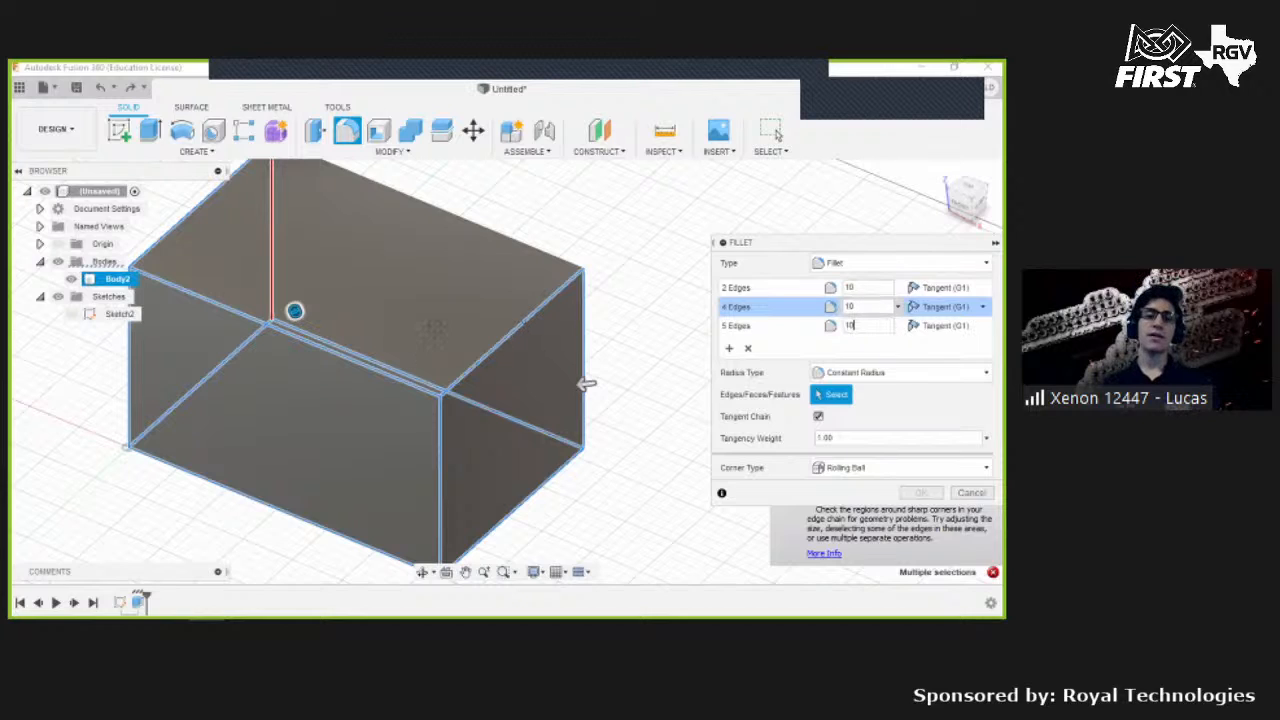
middle_click_drag(391, 340, 402, 301, "shift")
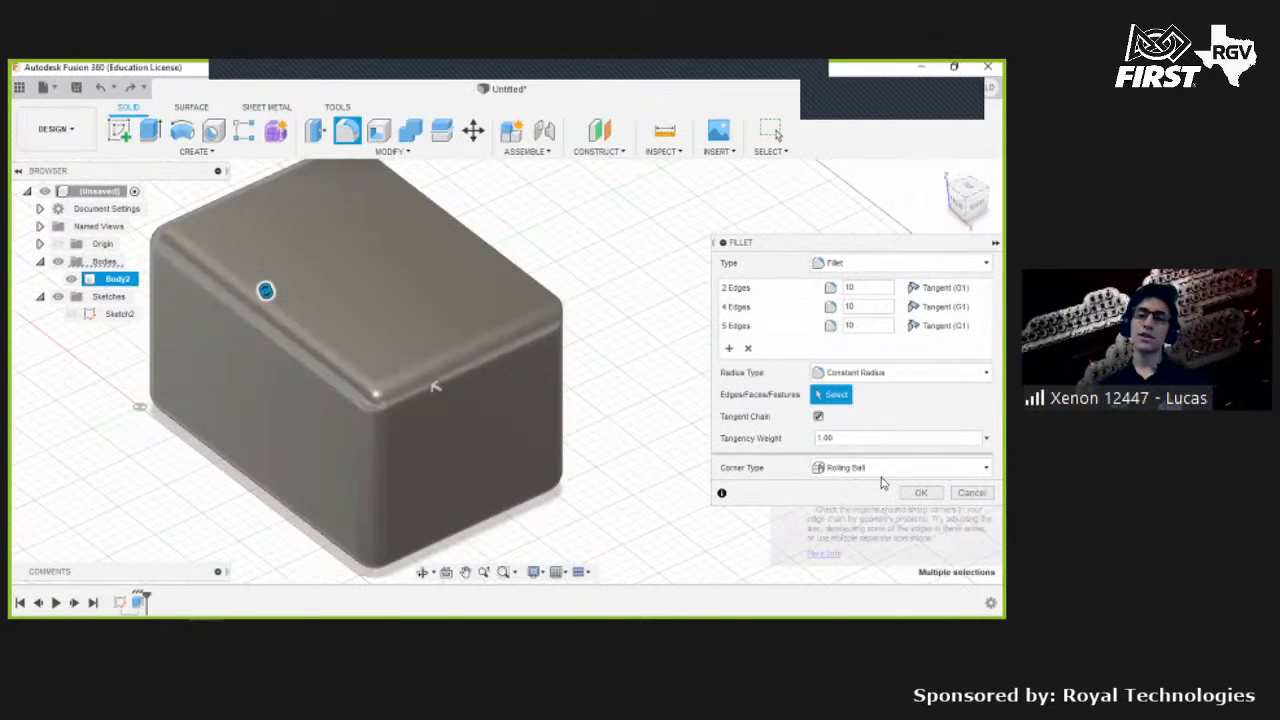
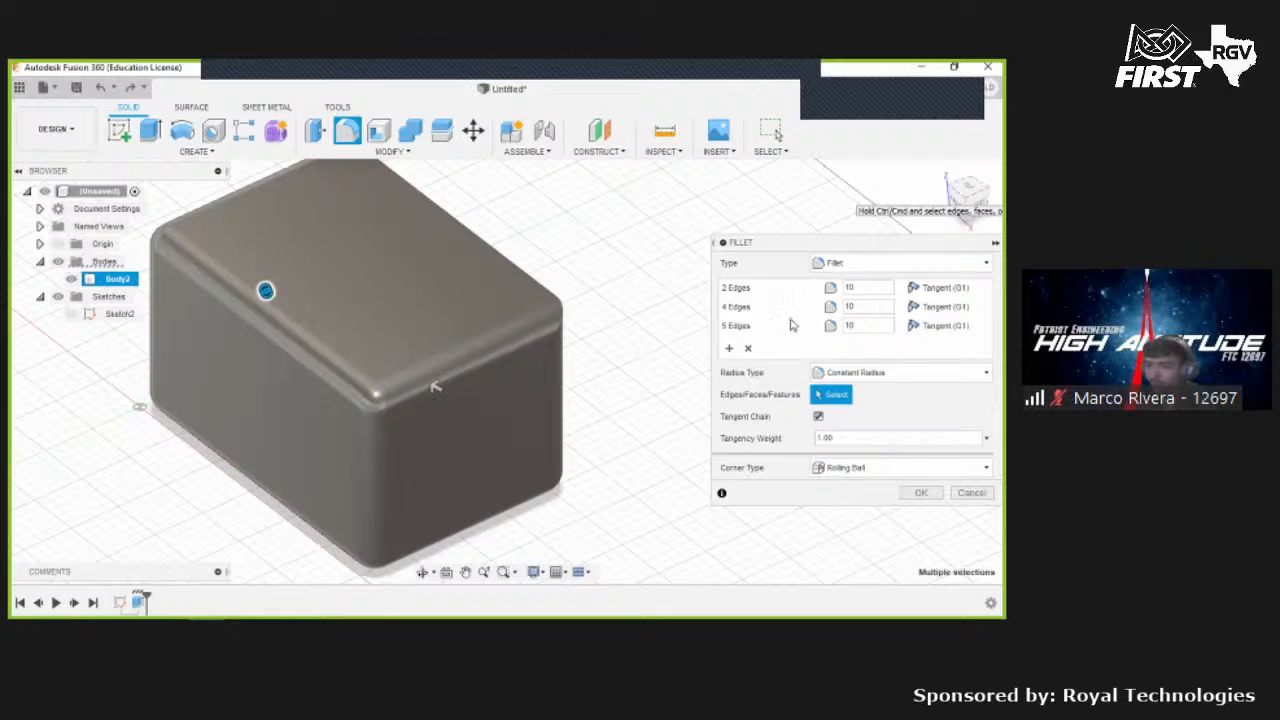
- Cancel the Fillet, discarding all three edge sets
left_click(730, 348)
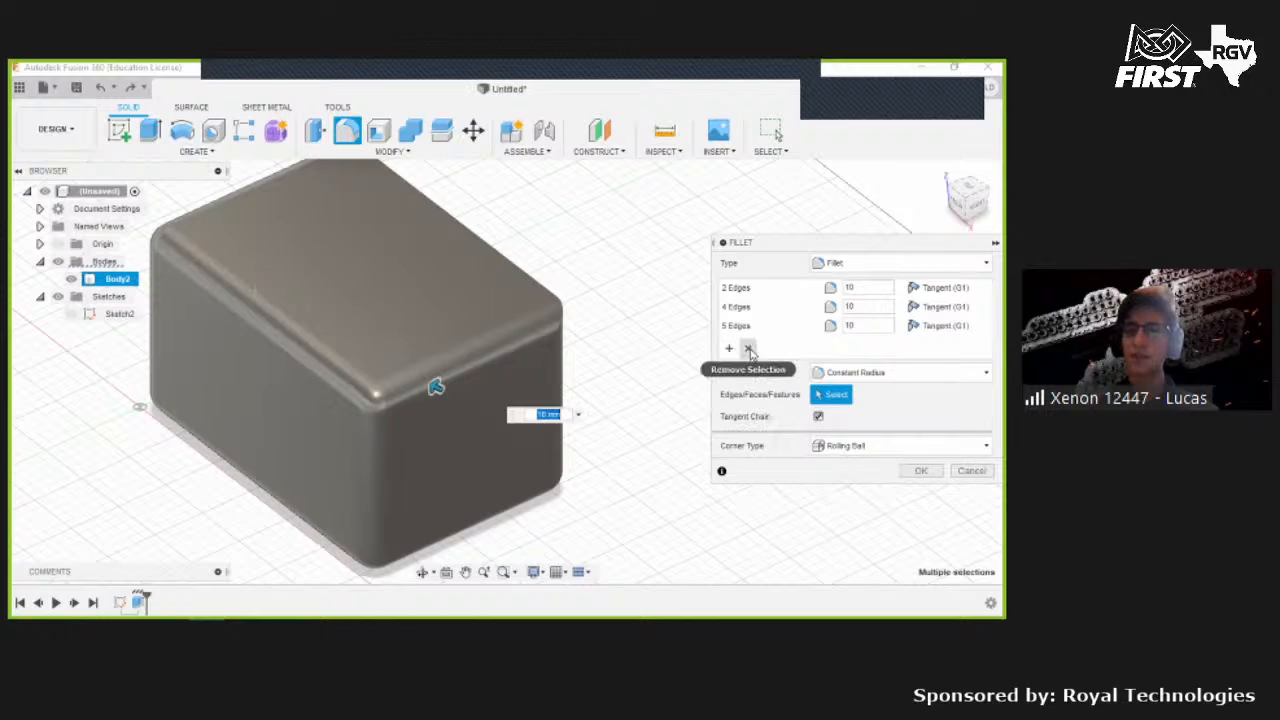
left_click(968, 470)
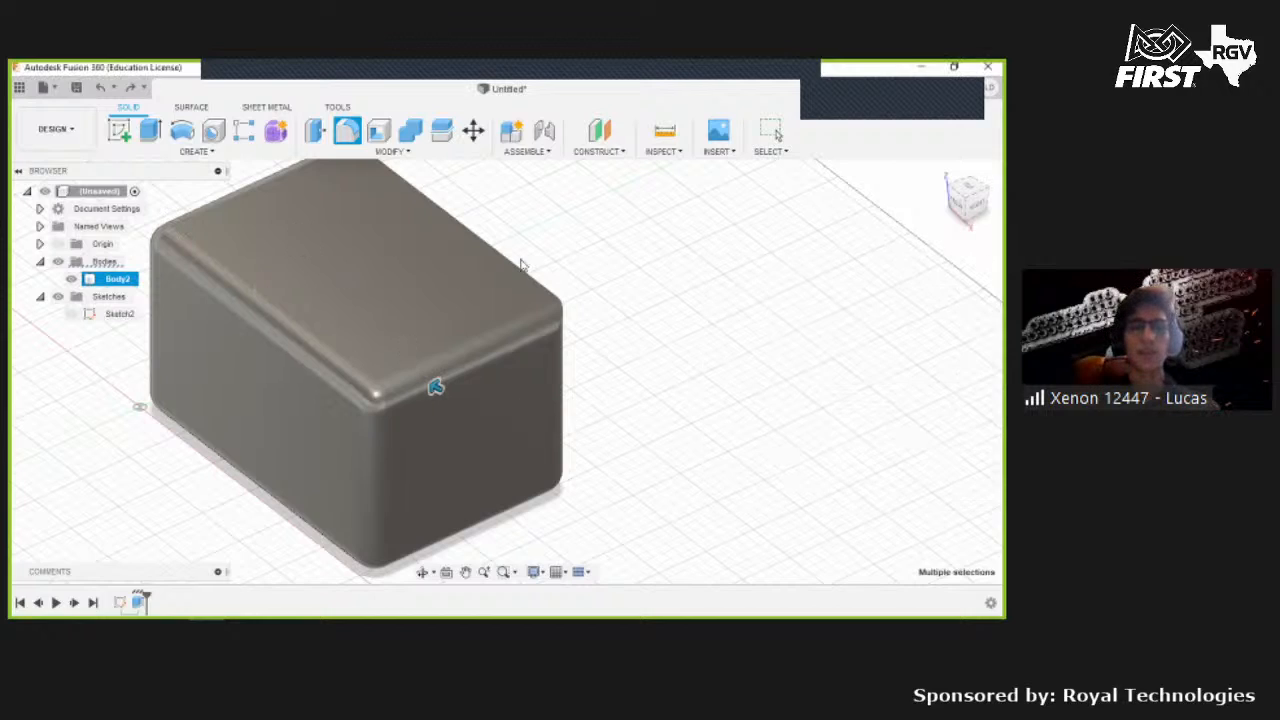
- Apply a 25 mm equal-distance Chamfer to a top edge of the block, then undo it
left_click(331, 163)
left_click(362, 152)
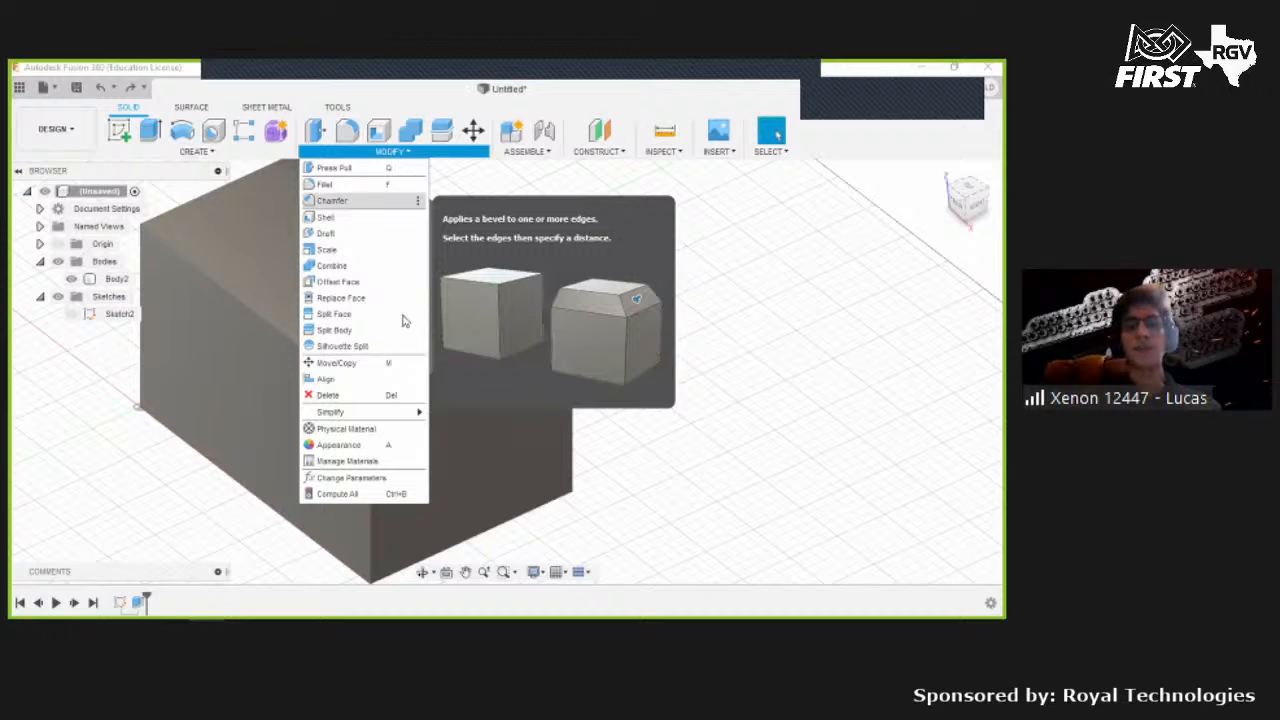
left_click(331, 200)
scroll(402, 314, "down", 3)
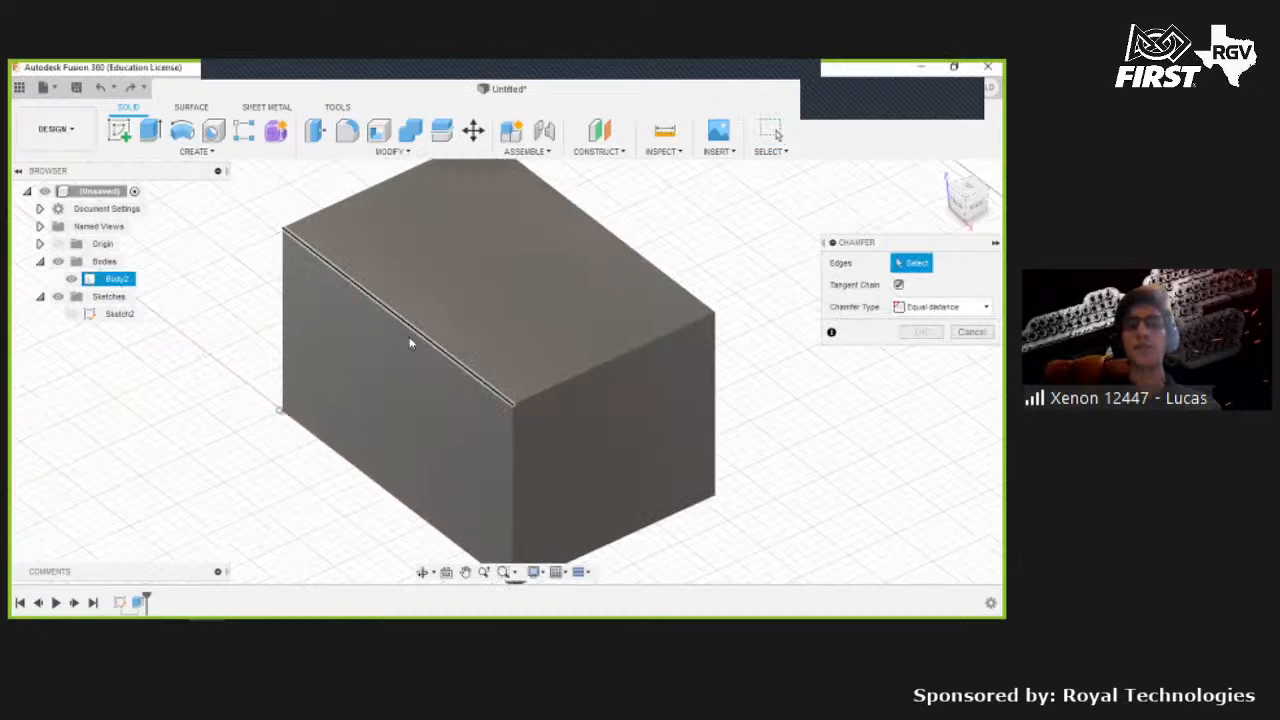
left_click(383, 303)
left_click_drag(383, 303, 407, 320)
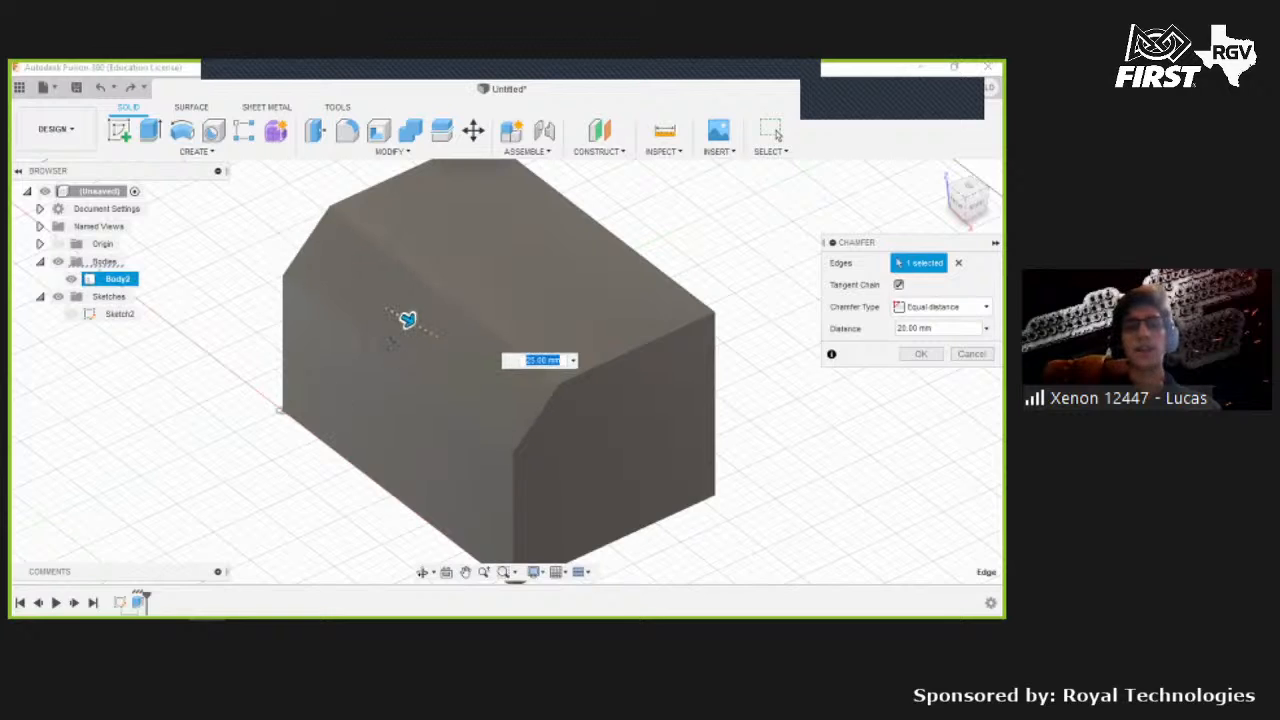
middle_click_drag(459, 320, 471, 309, "shift")
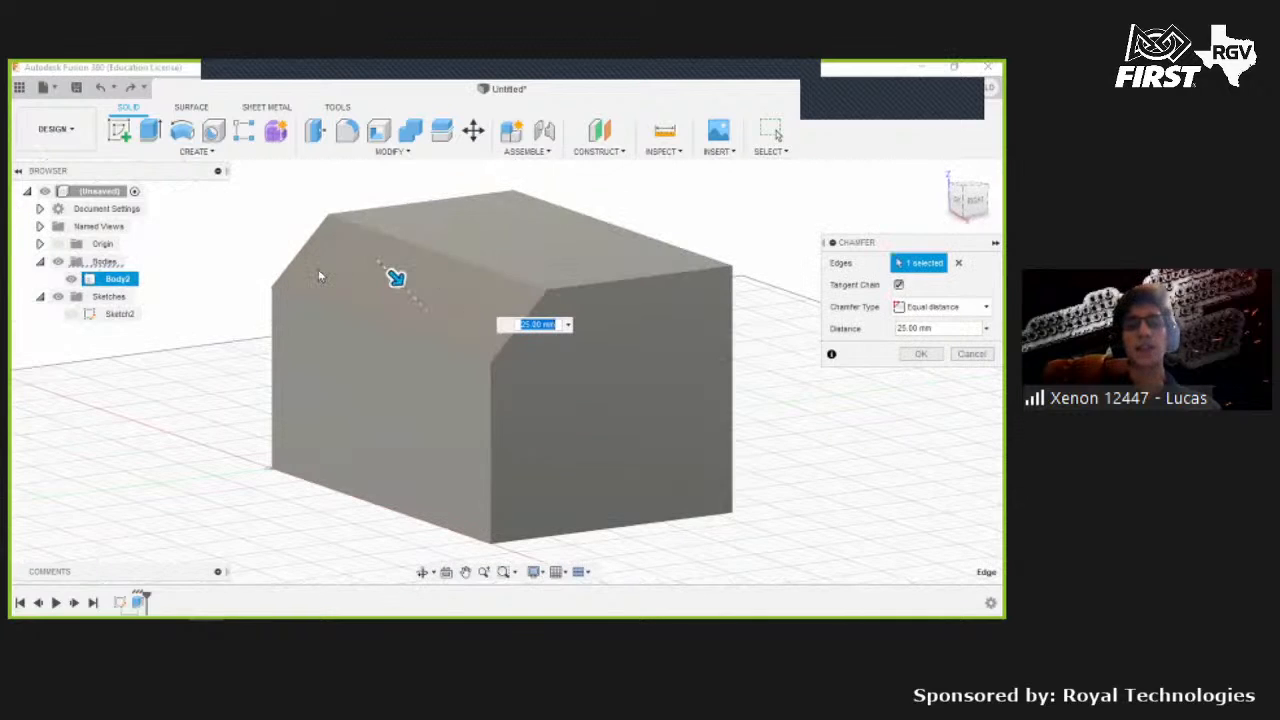
scroll(470, 310, "up", 3)
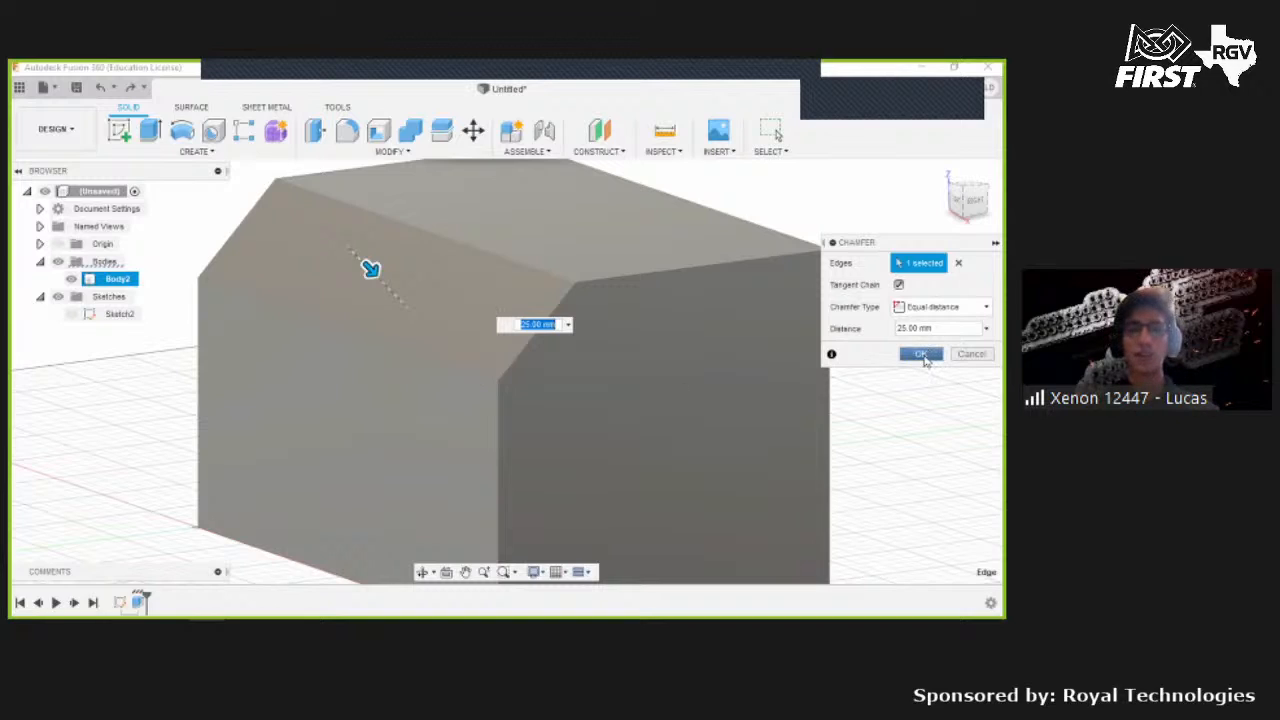
left_click(922, 354)
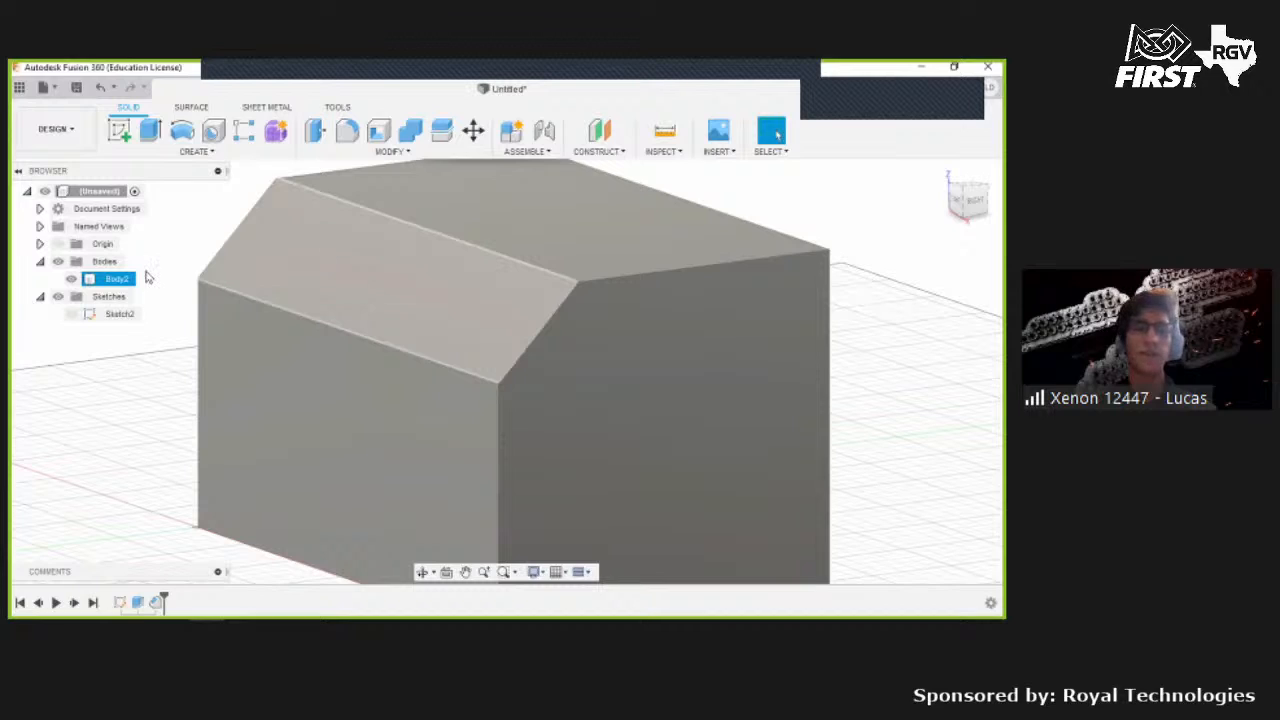
key("ctrl+z")
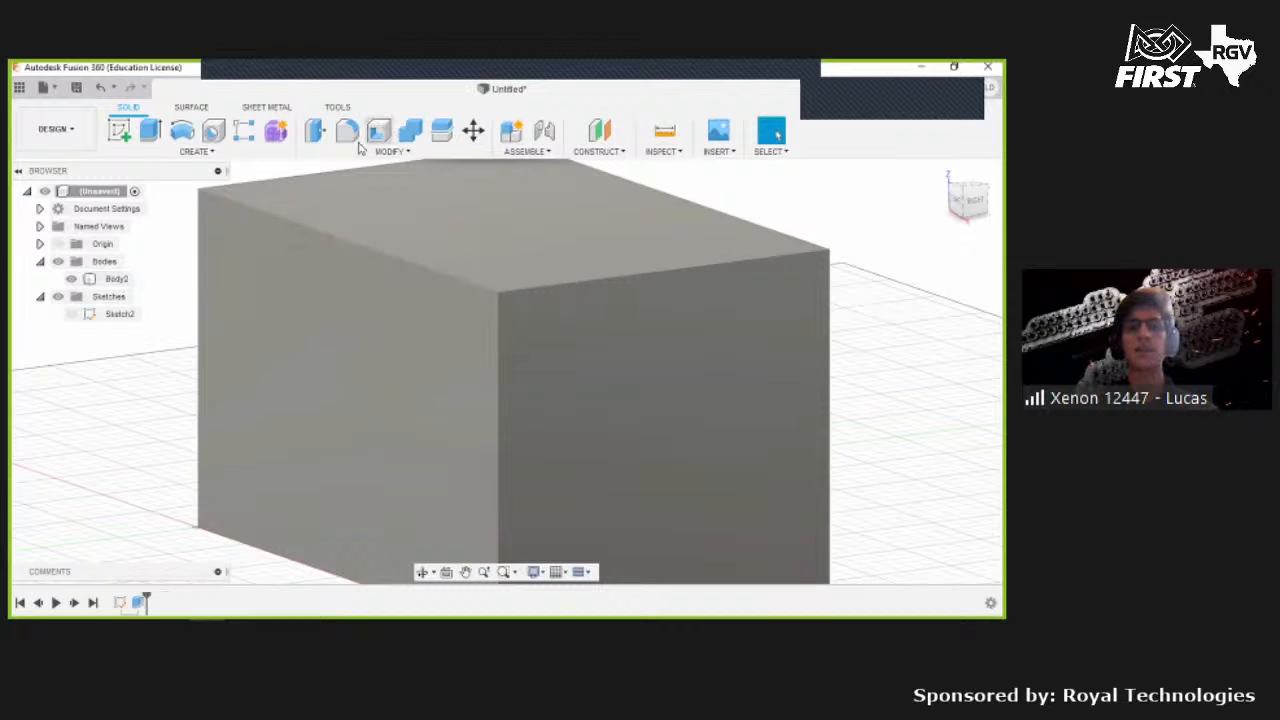
- Try a distance-and-angle Chamfer on the block's top edge, then cancel it
left_click(393, 151)
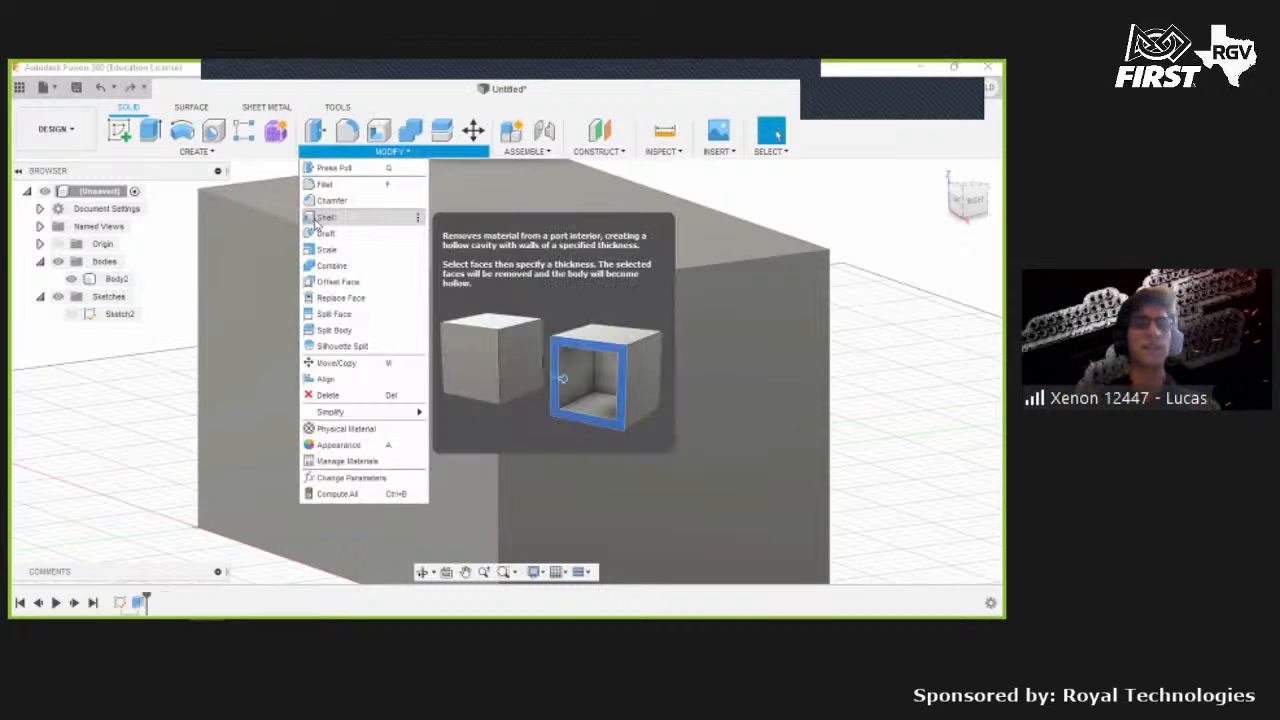
left_click(315, 222)
left_click(303, 223)
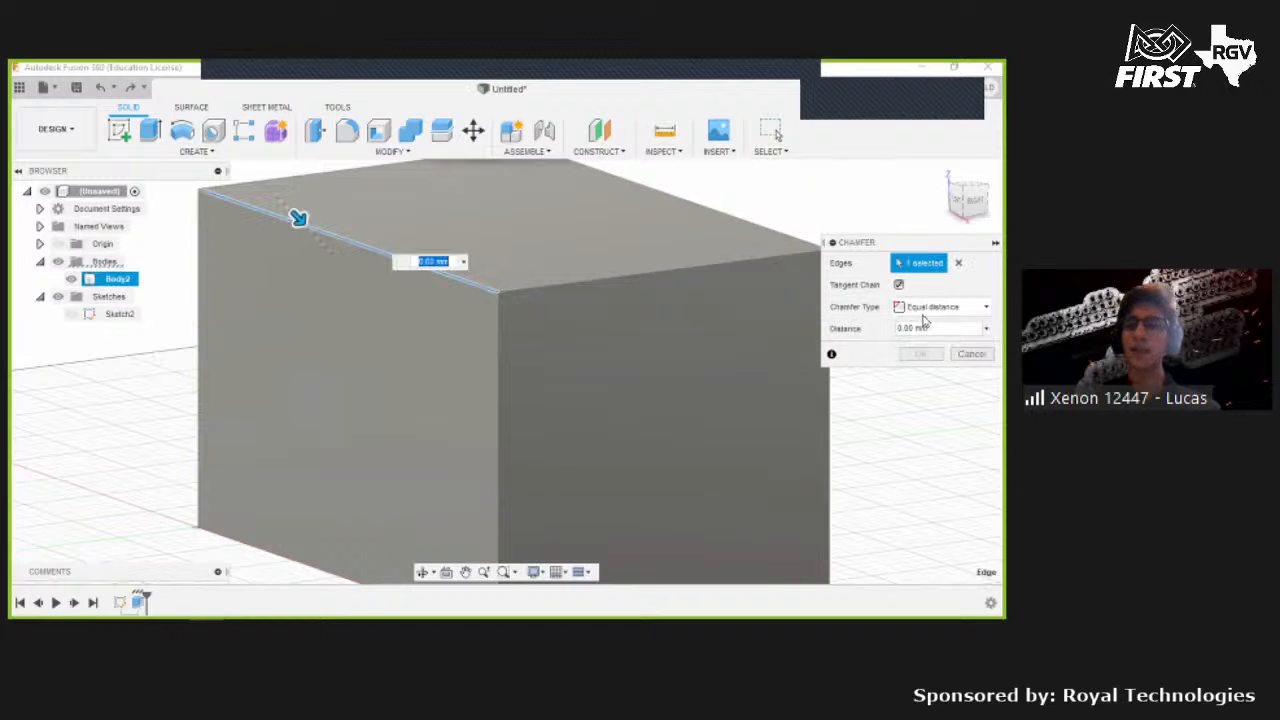
left_click(940, 307)
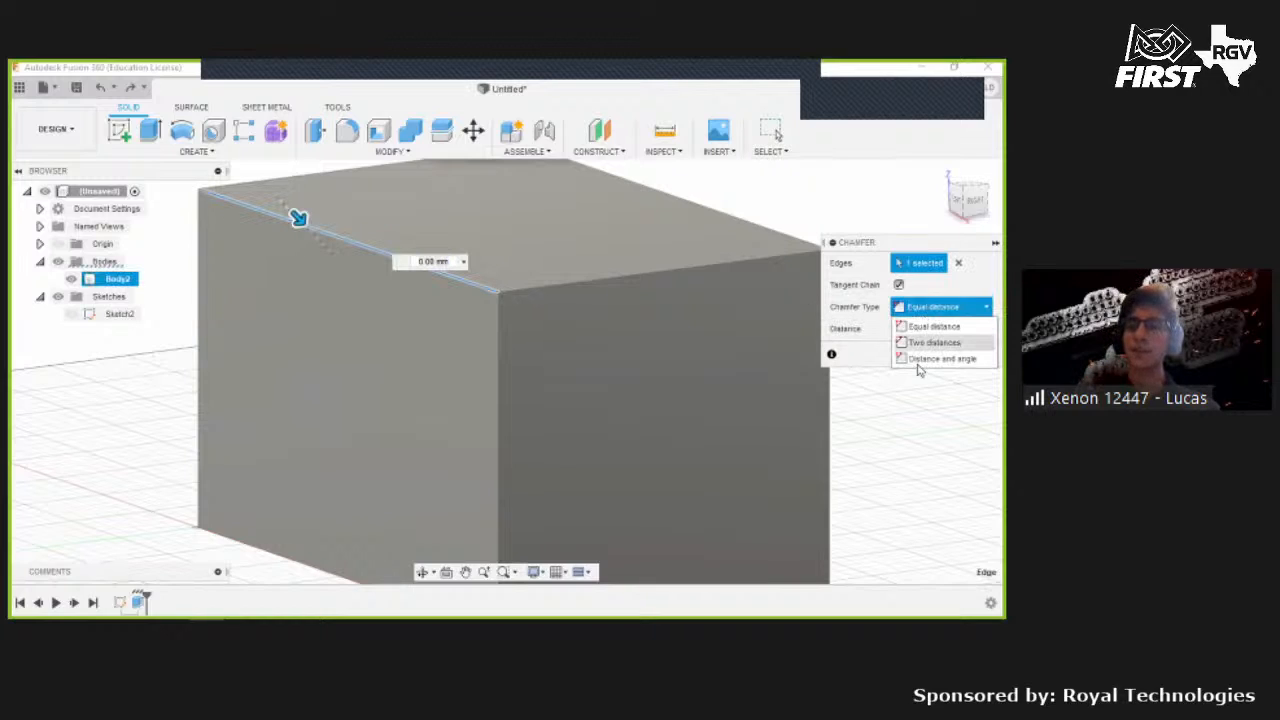
left_click(935, 359)
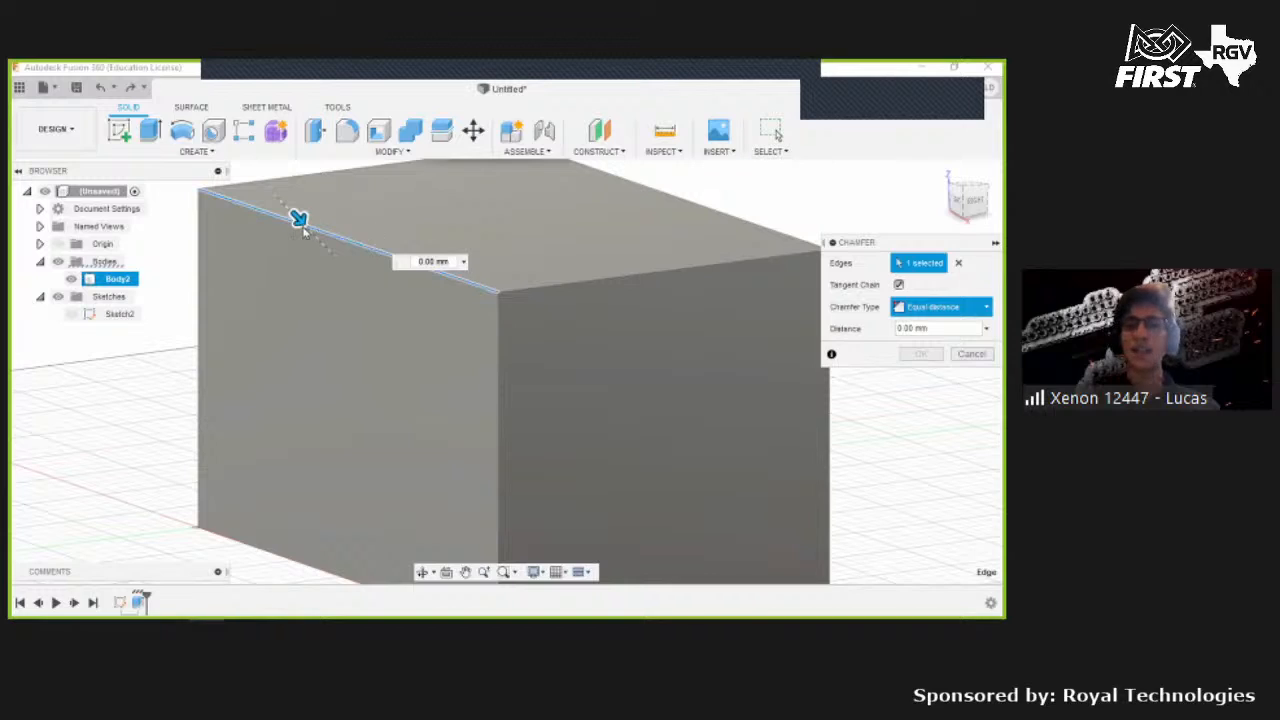
left_click_drag(316, 233, 341, 311)
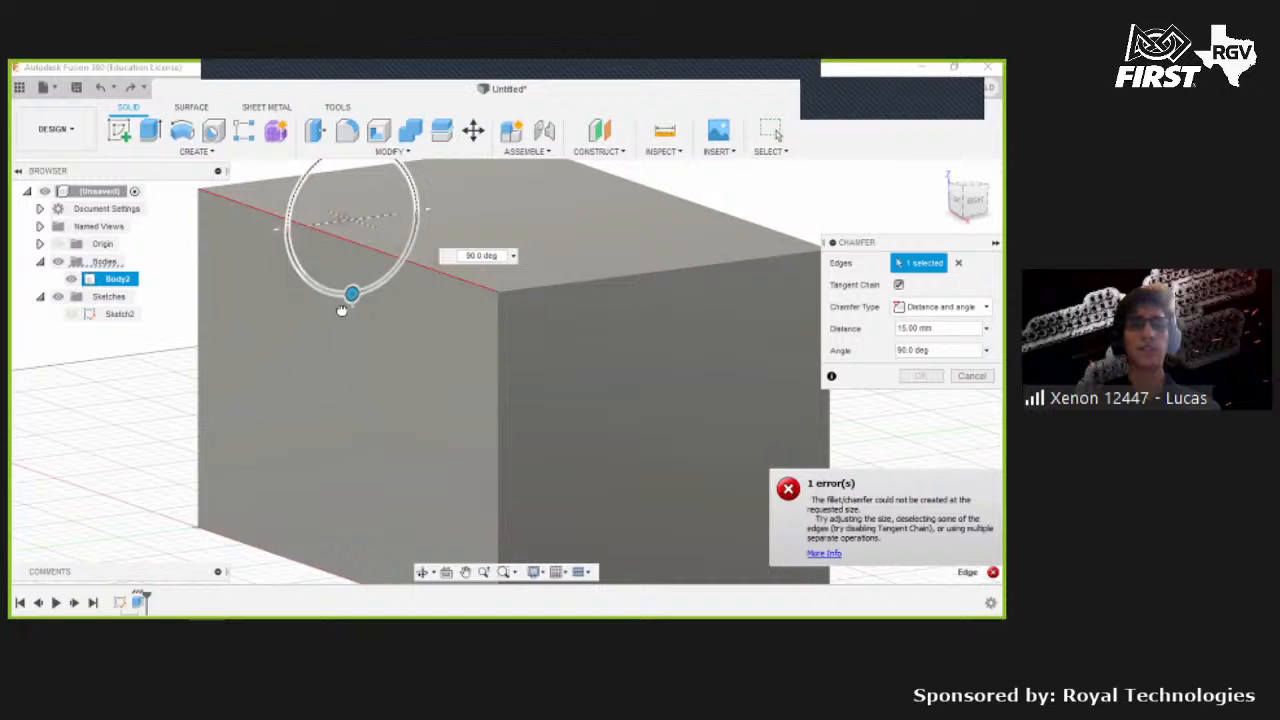
left_click_drag(341, 311, 334, 210)
key("Escape")
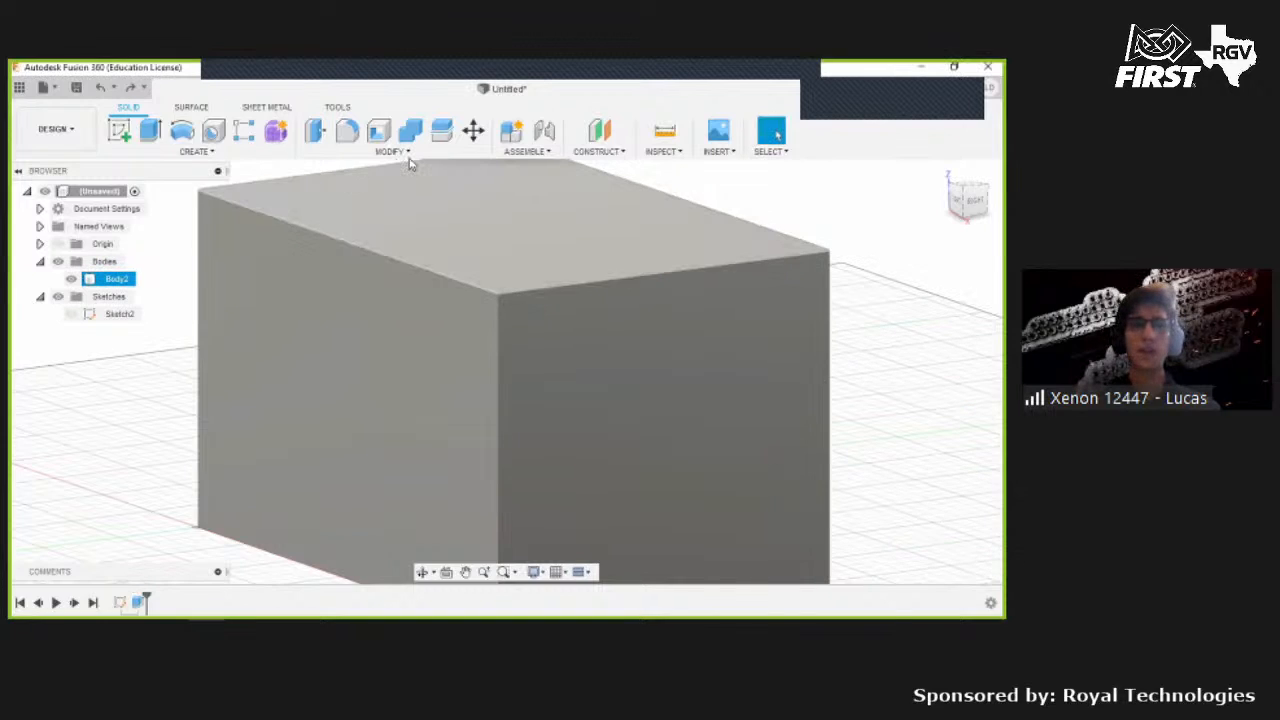
key("Escape")
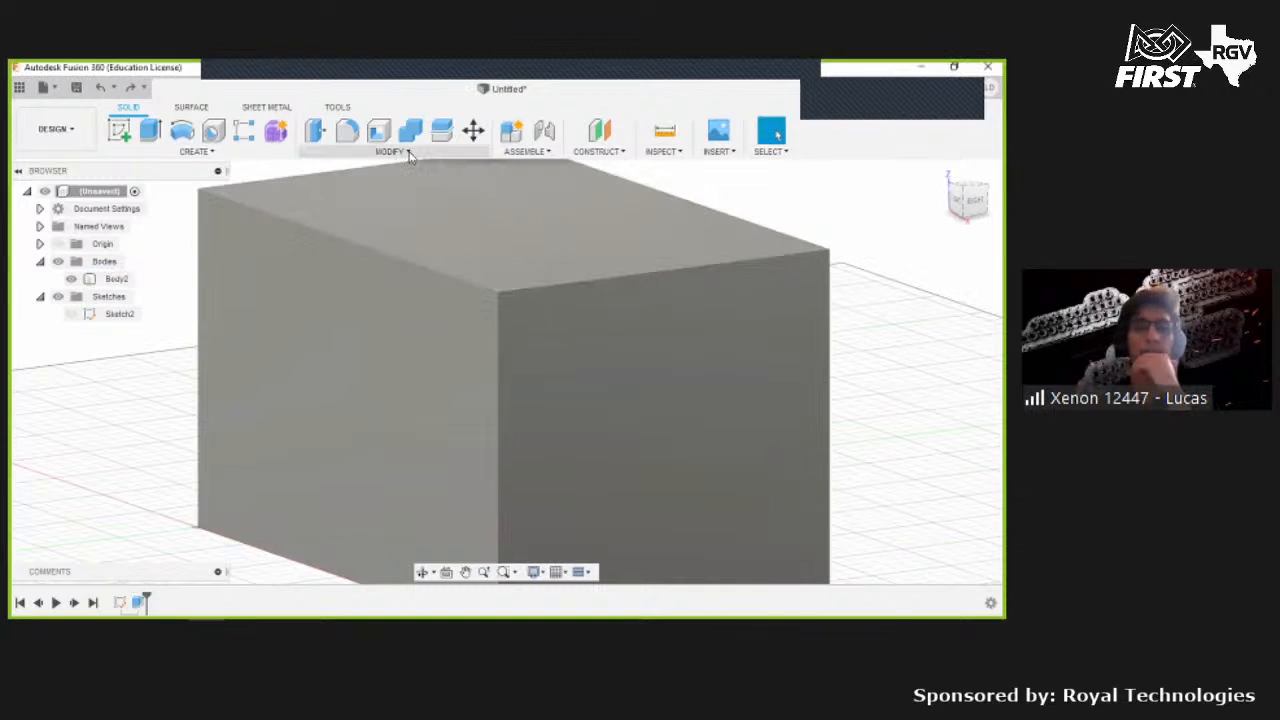
- Offset the block's top face upward by 100 mm with Press Pull
left_click(320, 135)
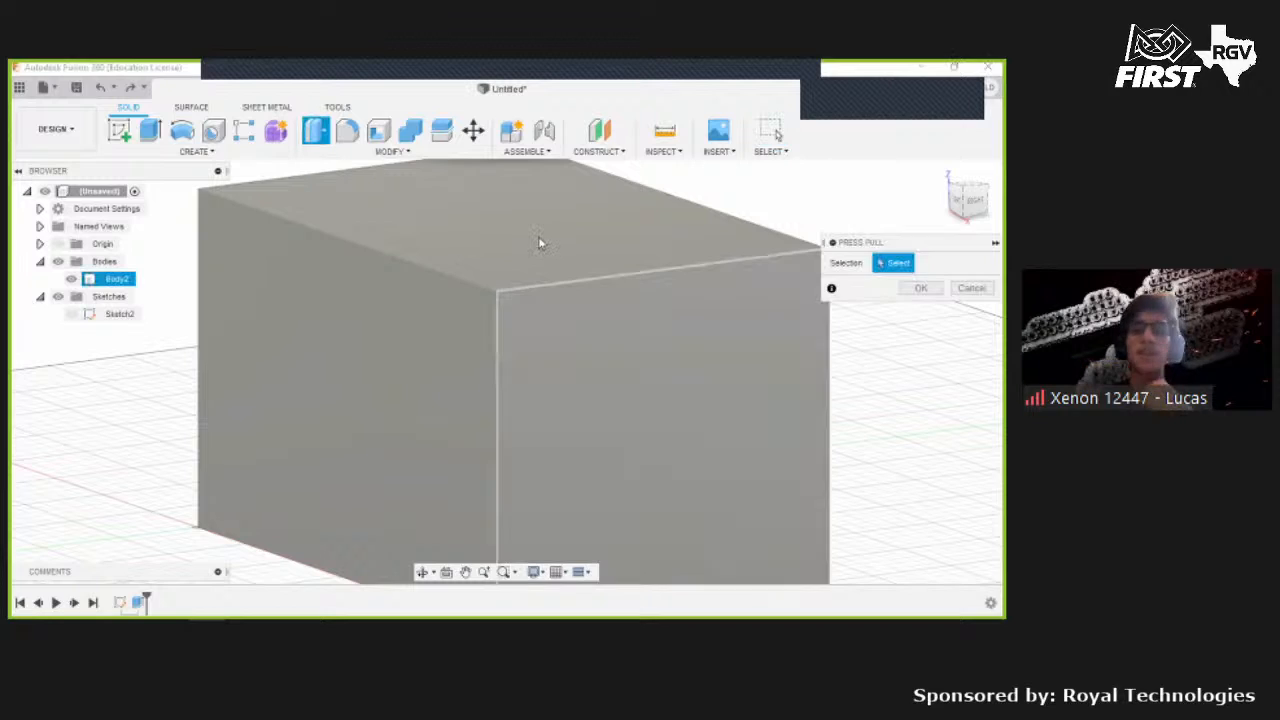
left_click(929, 175)
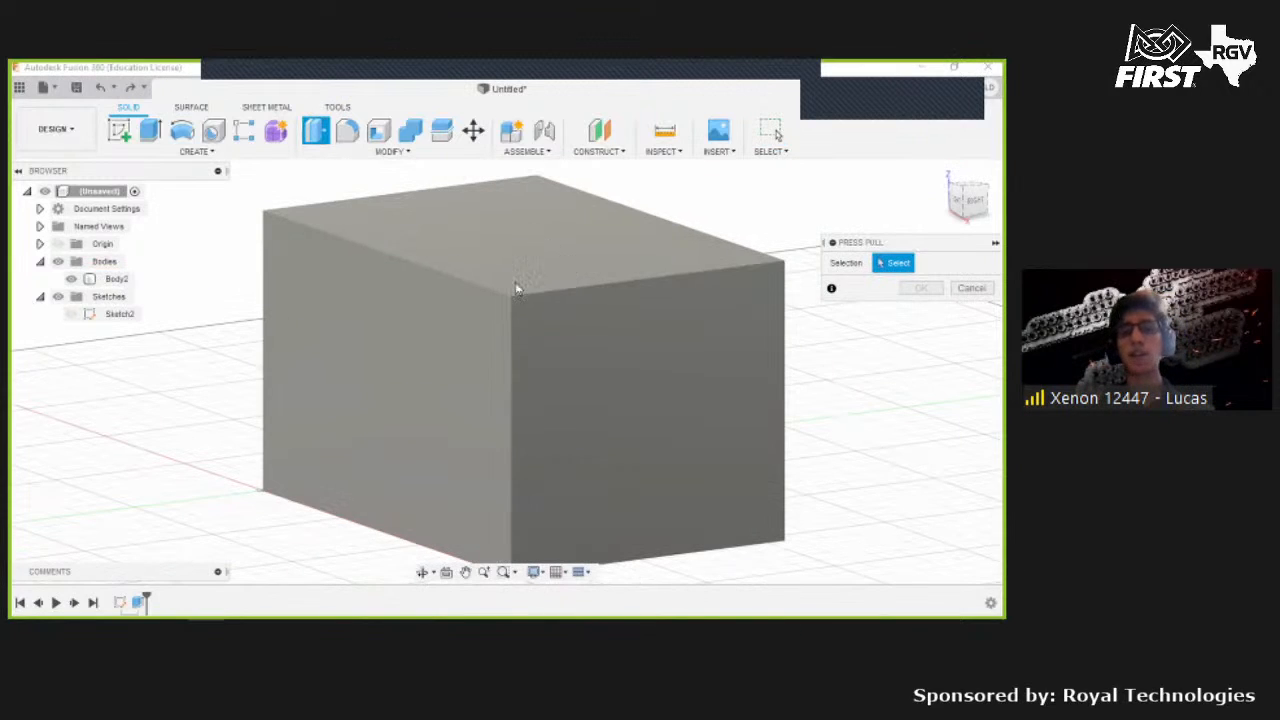
middle_click_drag(665, 366, 541, 297, "shift")
left_click(541, 297)
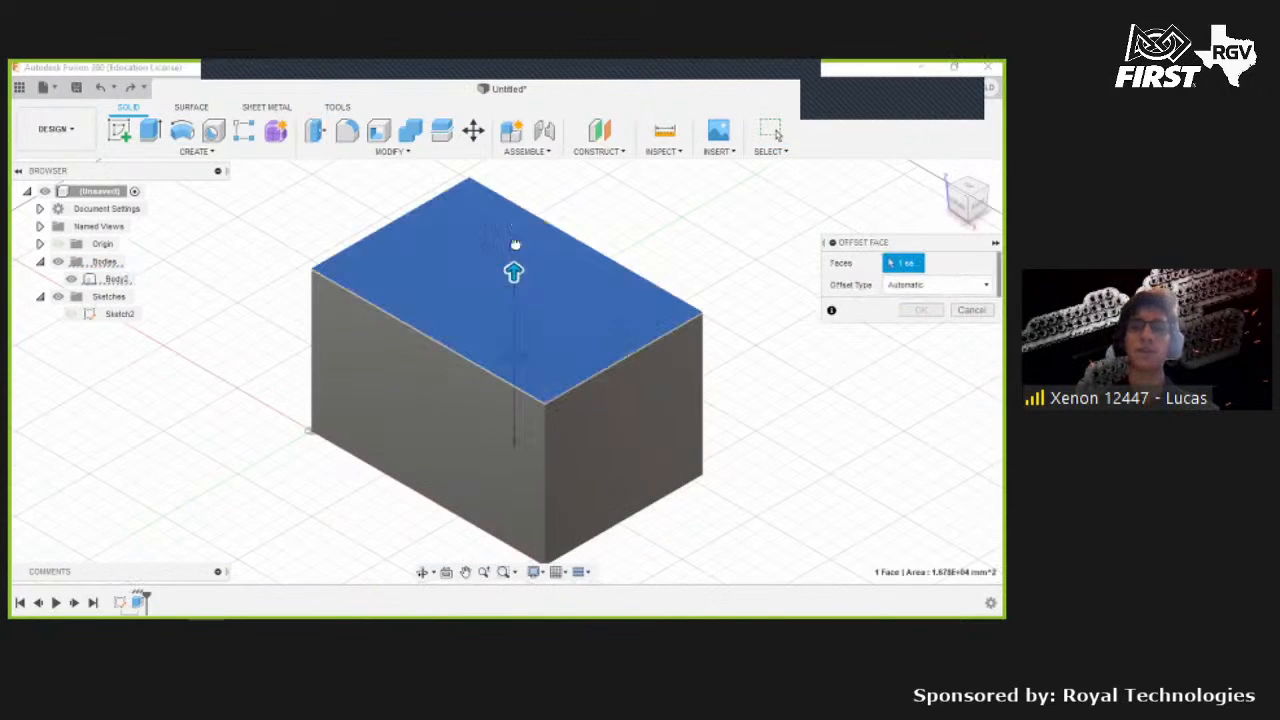
left_click_drag(514, 268, 513, 211)
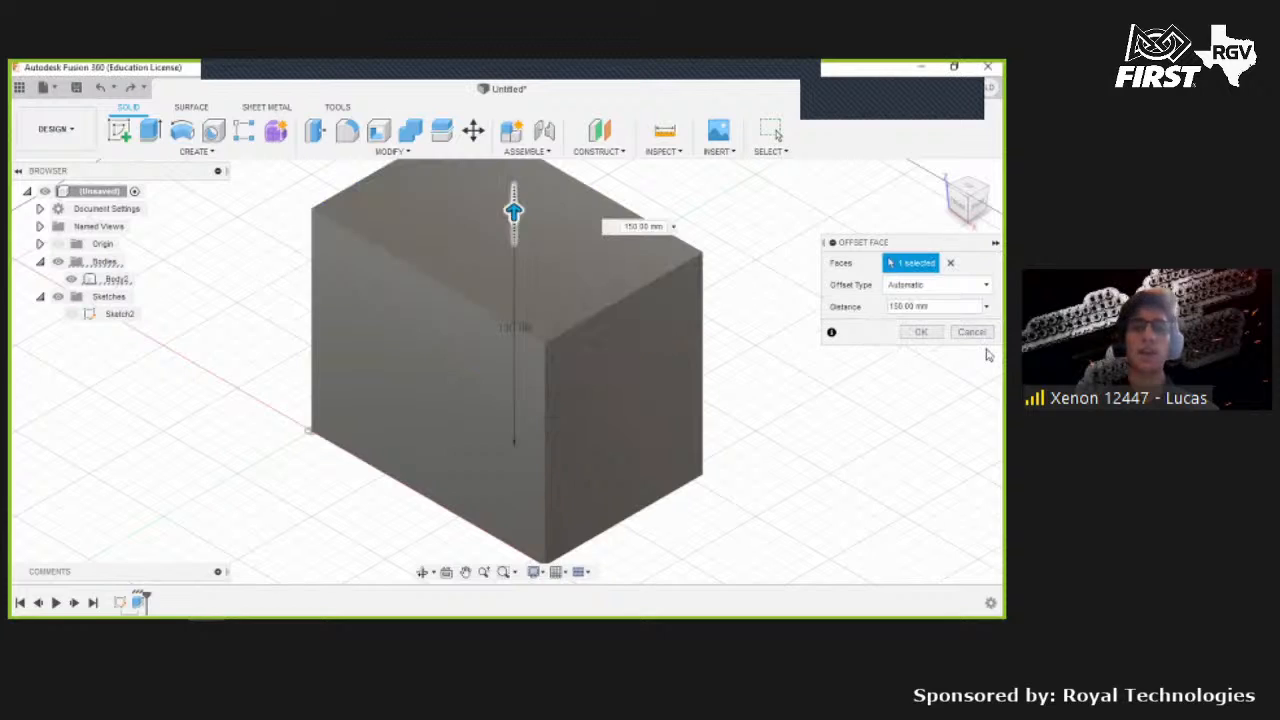
left_click(921, 332)
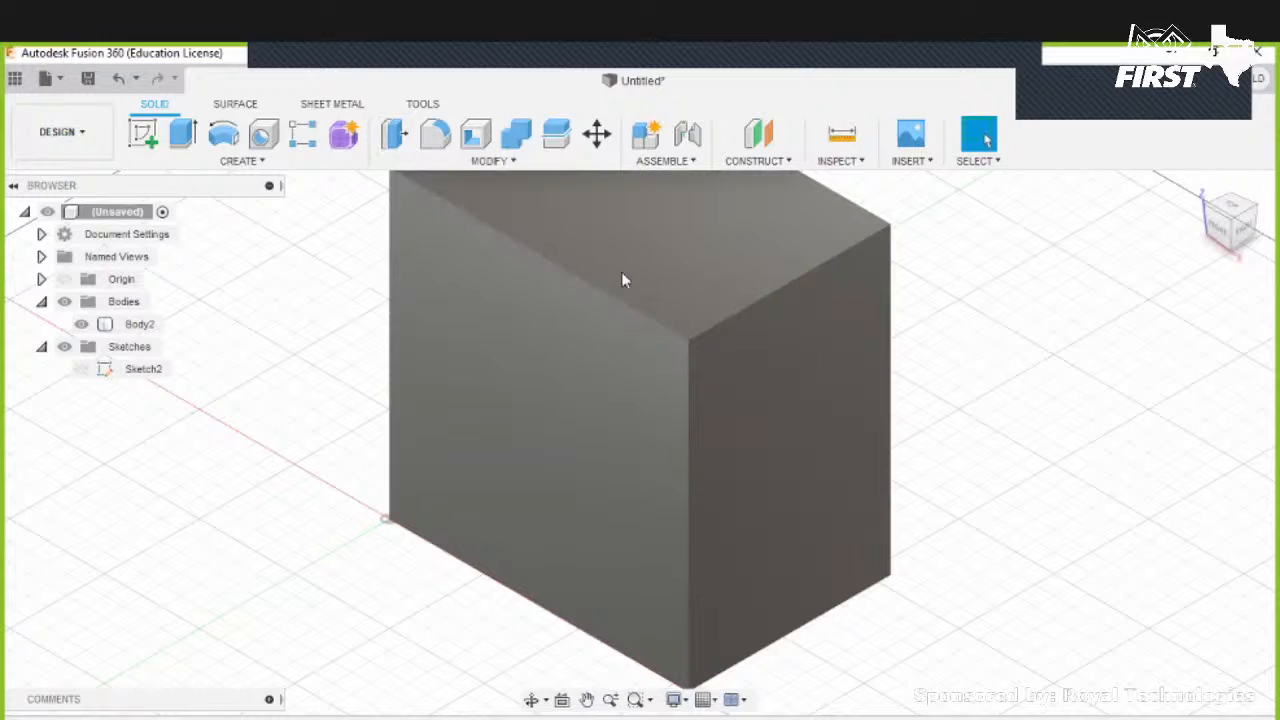
left_click(543, 300)
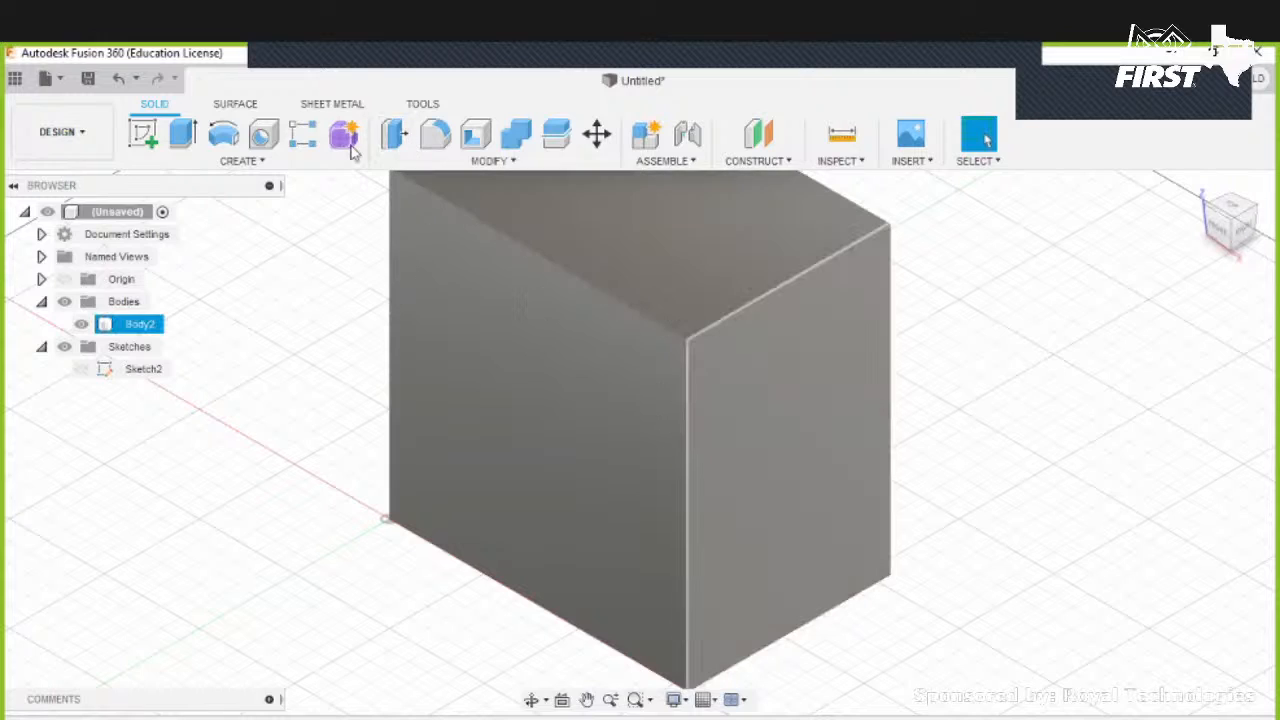
key("Escape")
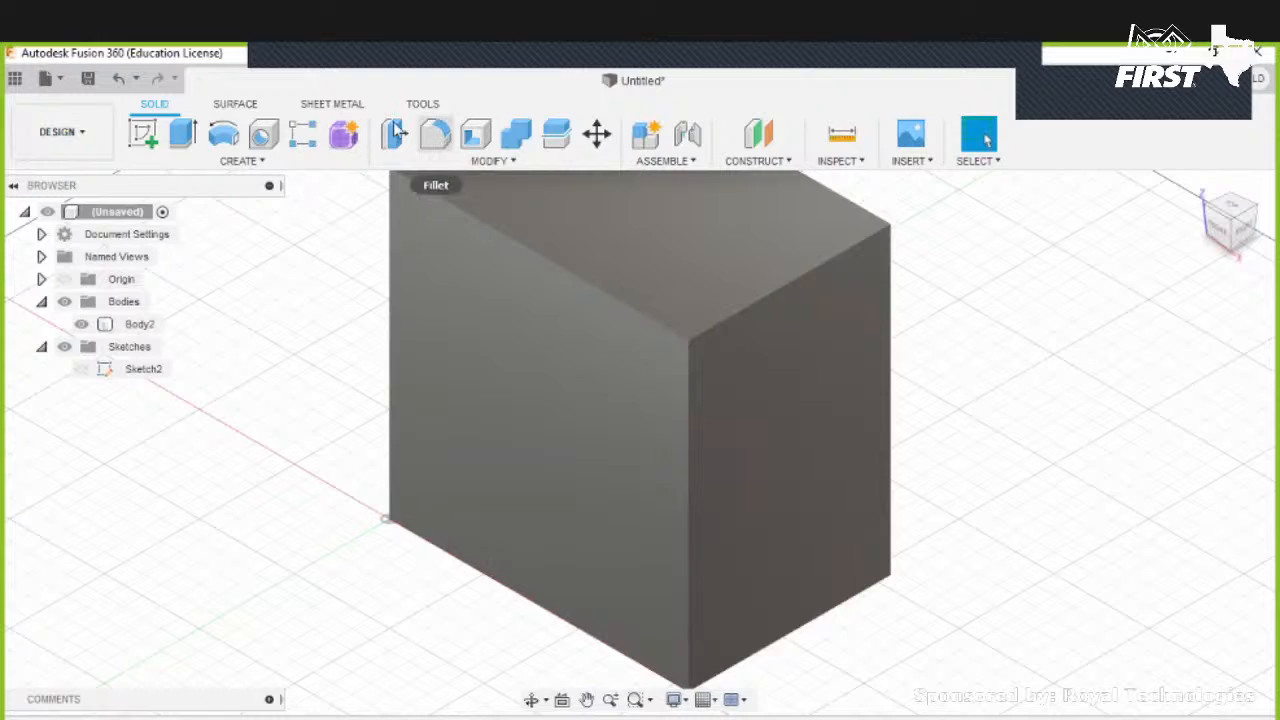
left_click(820, 298)
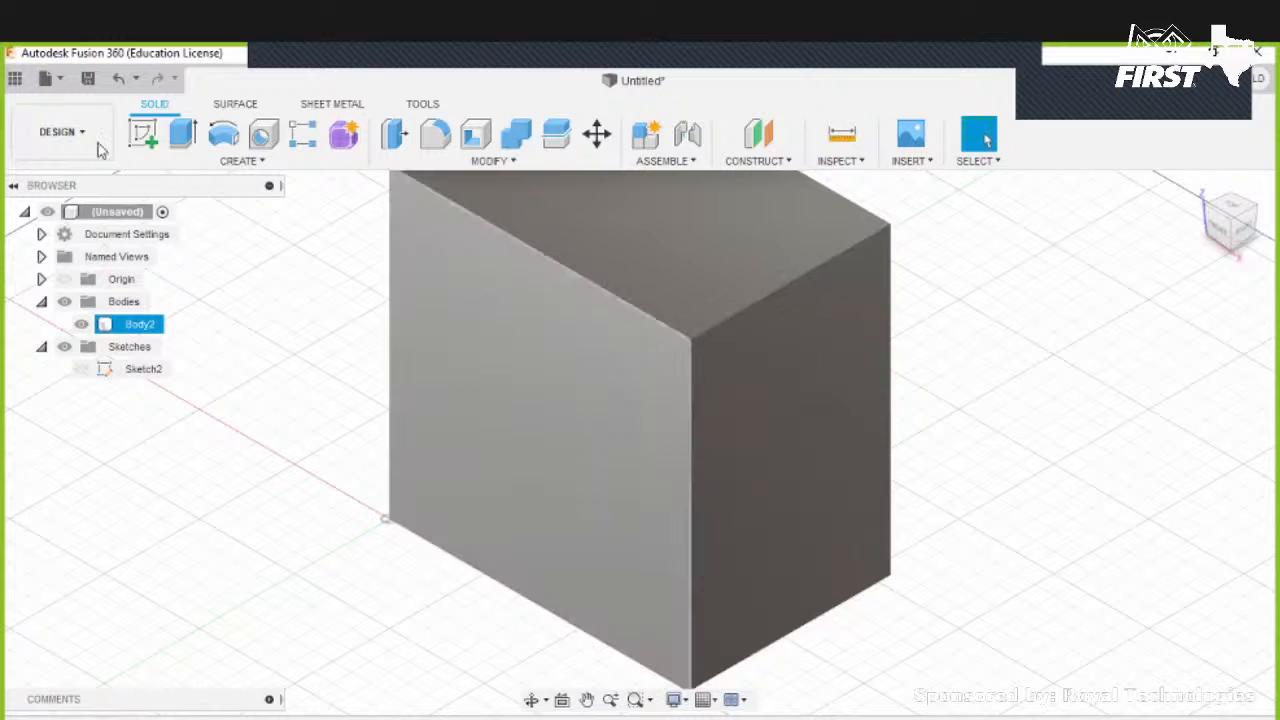
- Start a sketch on the block's side face and draw three small rectangles: middle, lower left and upper right
left_click(145, 140)
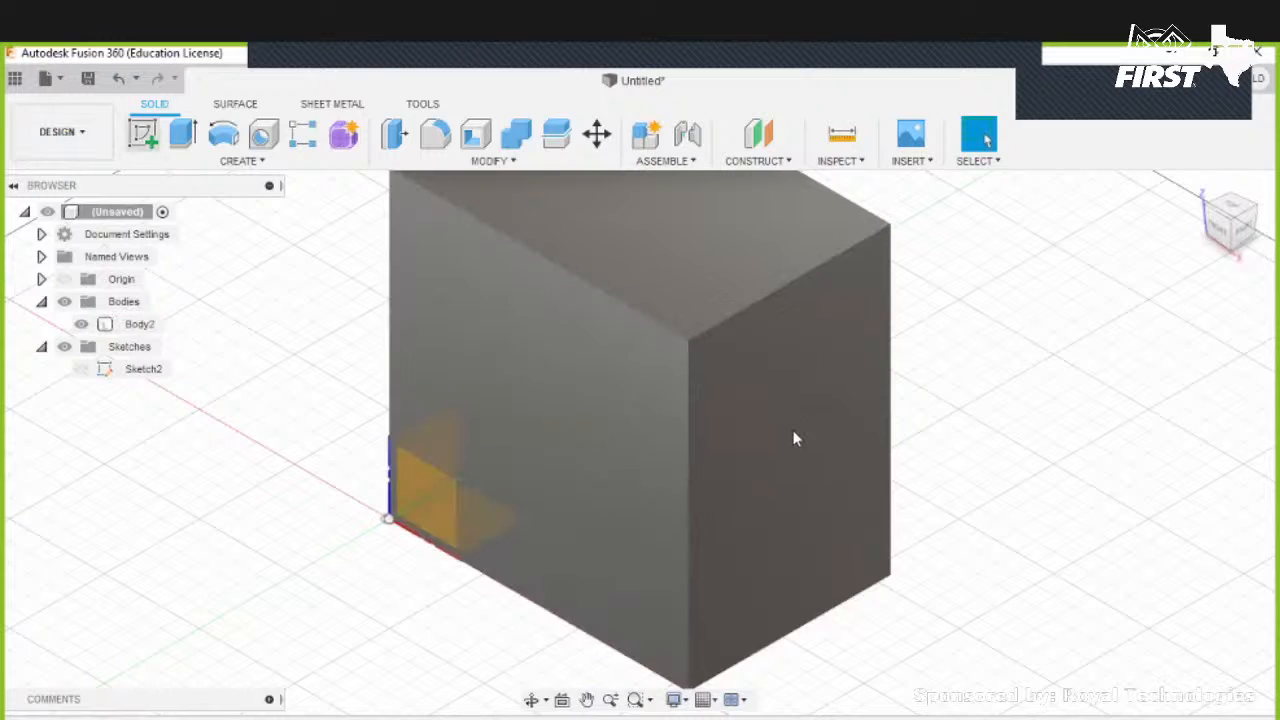
left_click(794, 436)
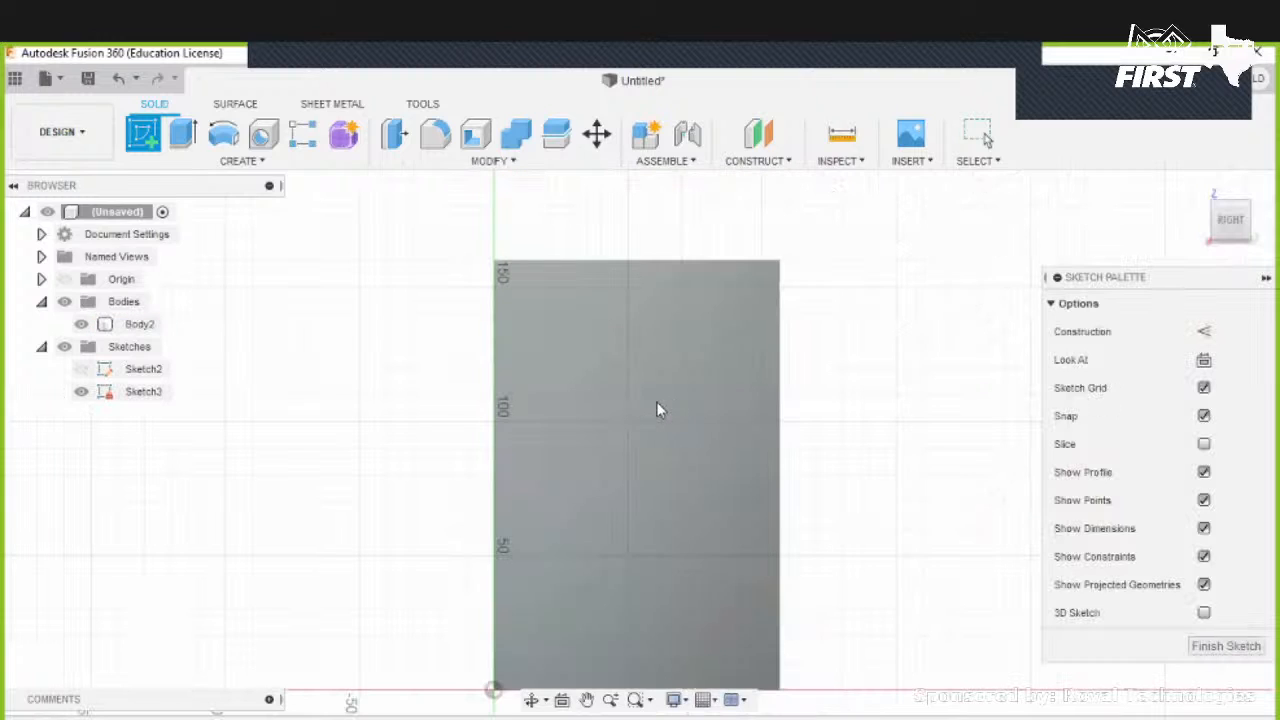
left_click(603, 358)
left_click(671, 468)
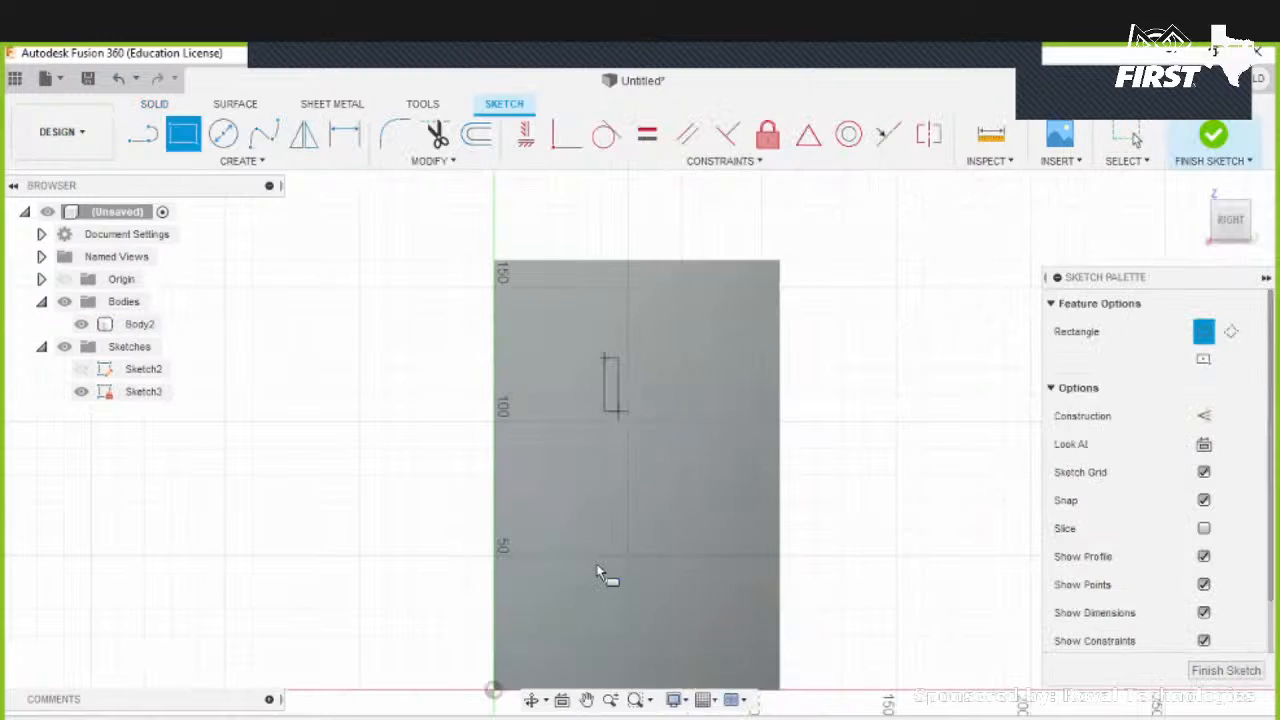
left_click(606, 658)
left_click(721, 299)
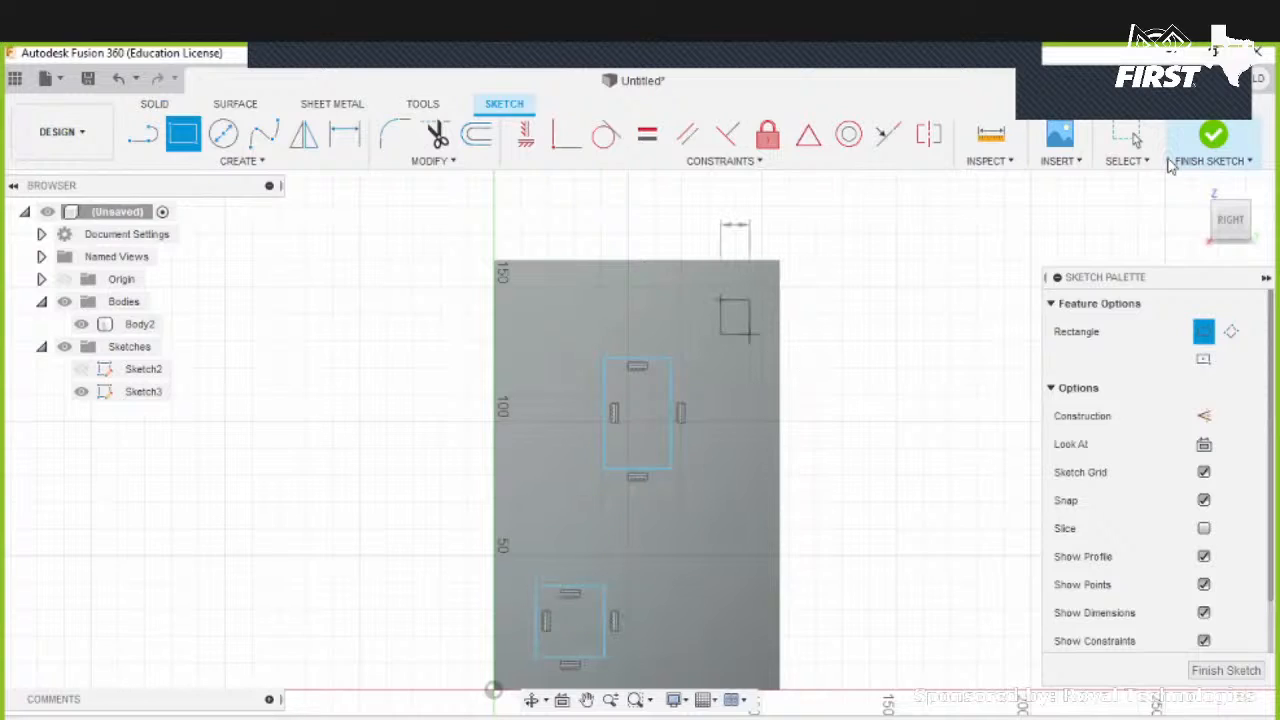
left_click(763, 395)
key("Escape")
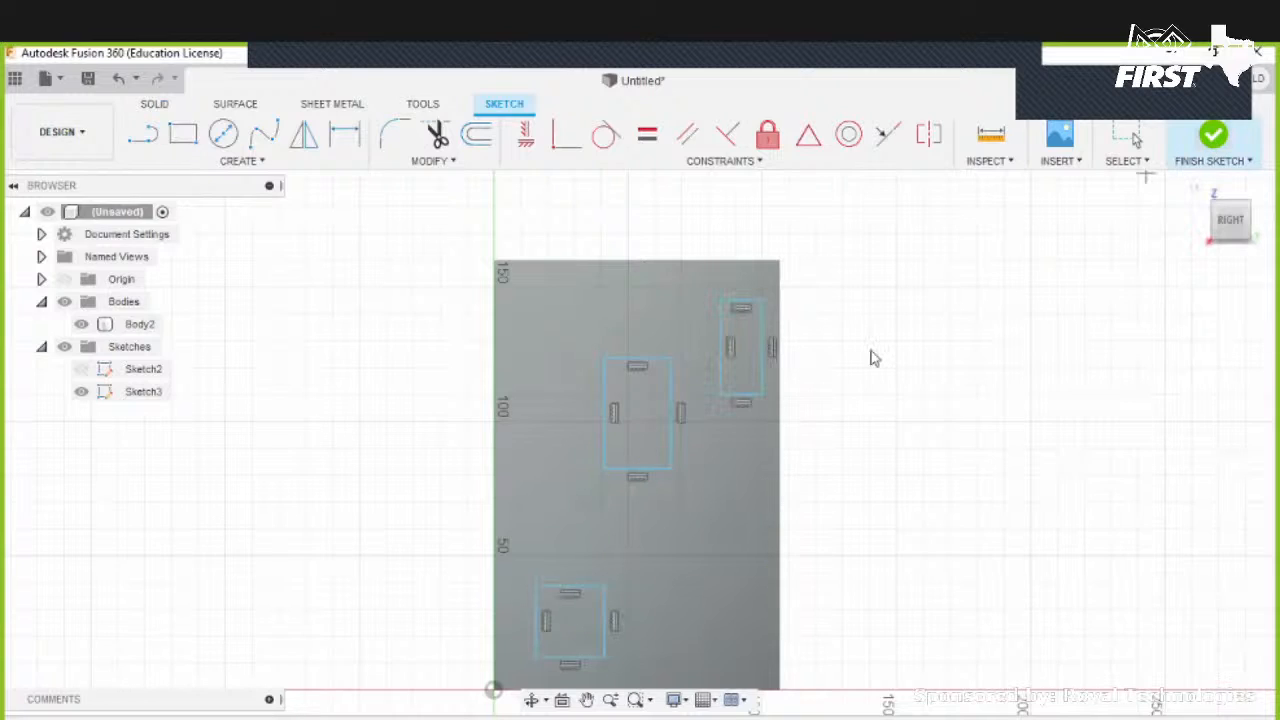
- Extrude the three rectangles 60 mm out from the face, joined to the block
key("e")
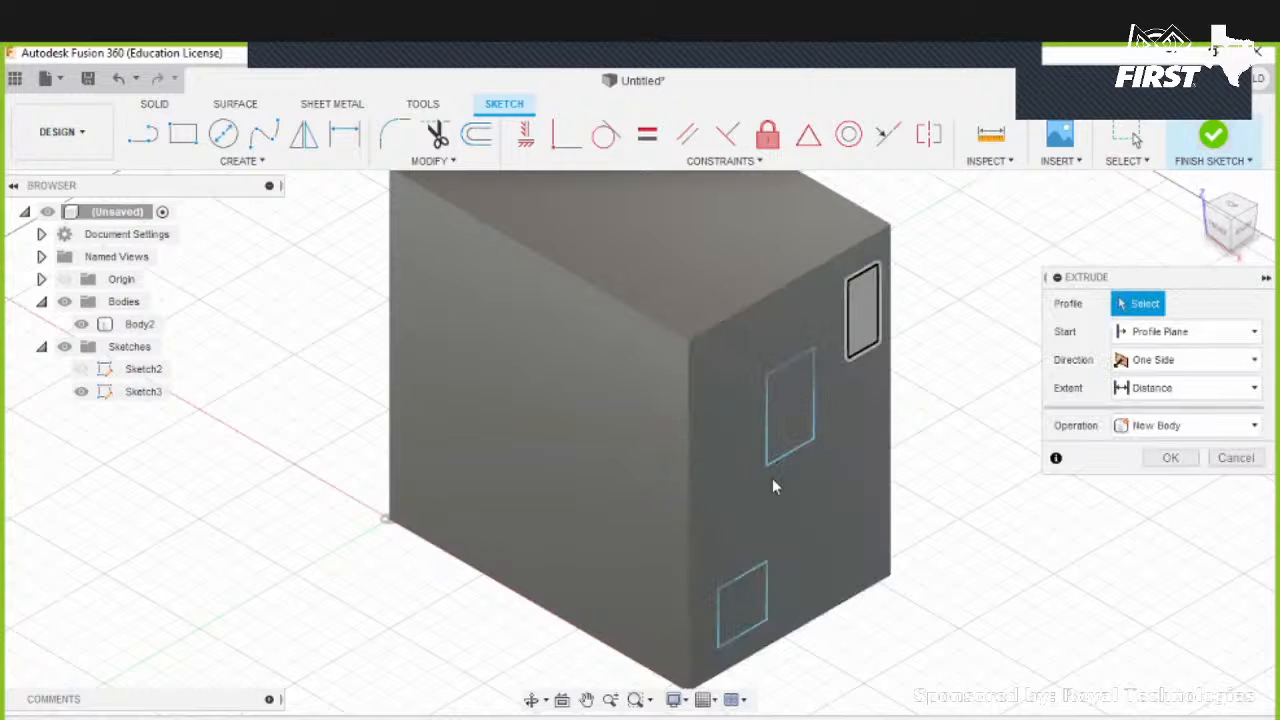
left_click(790, 408)
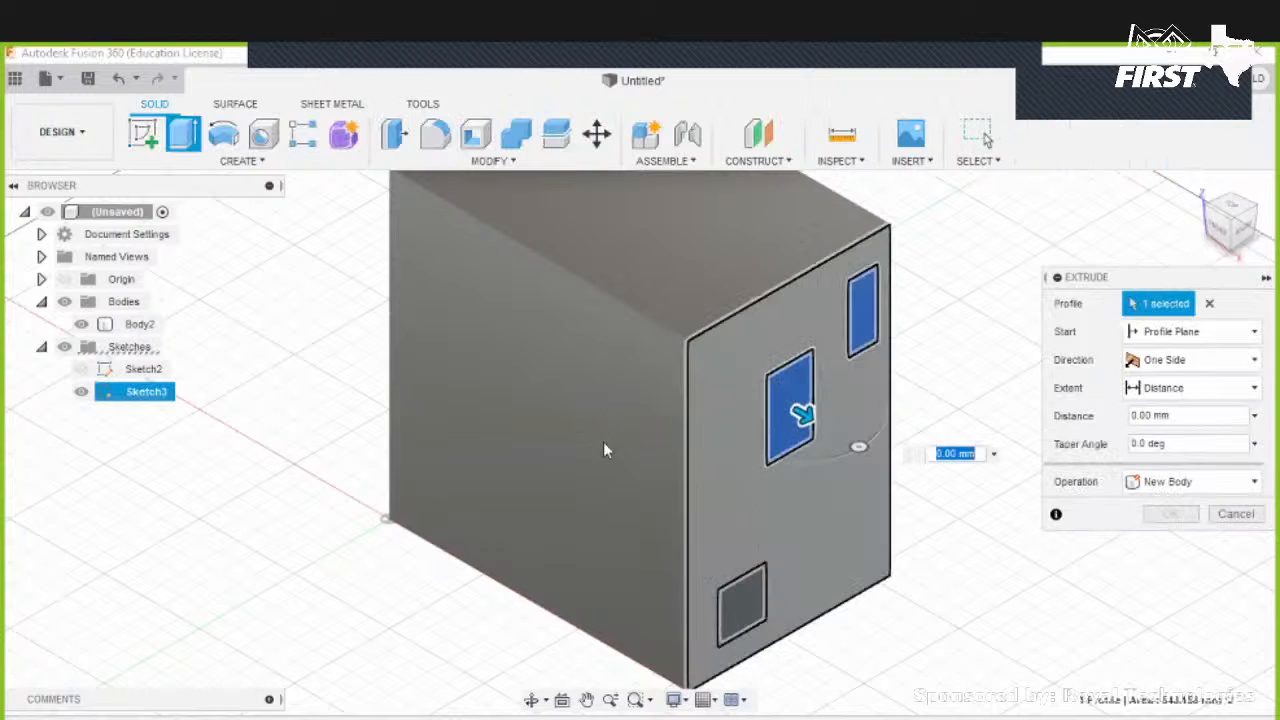
middle_click_drag(603, 441, 445, 348)
left_click(591, 514)
type("60")
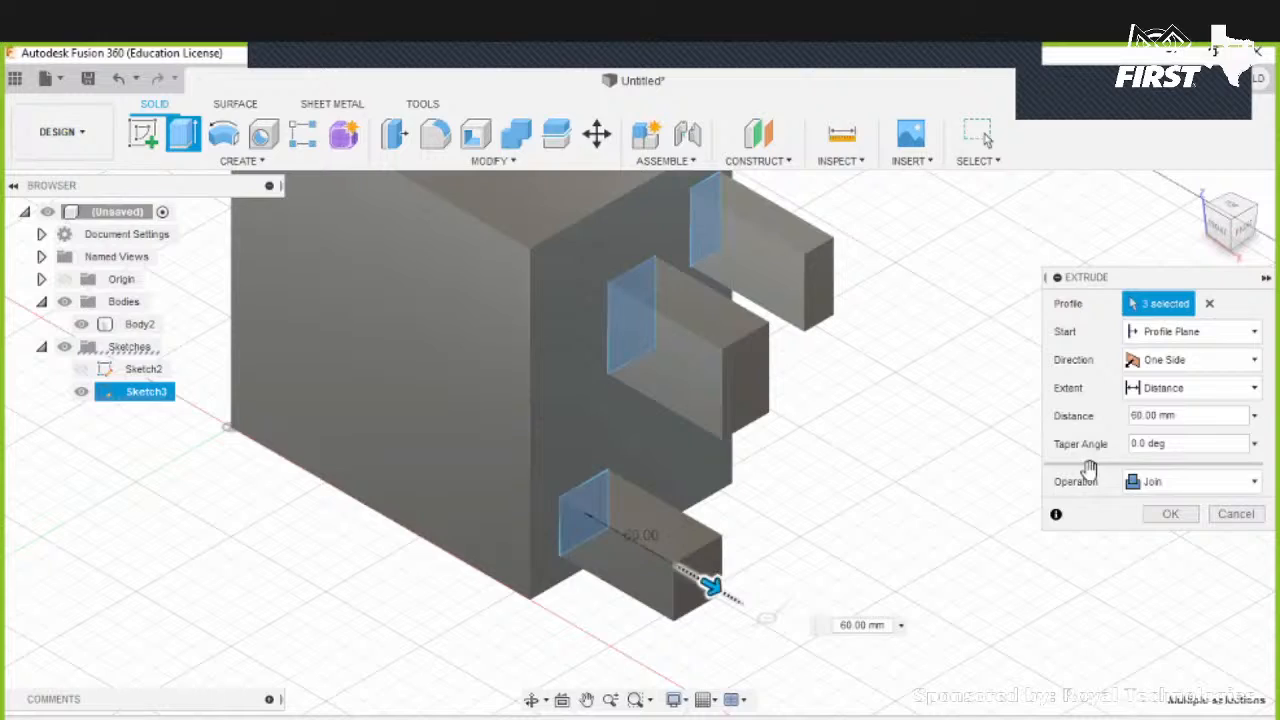
left_click(1153, 481)
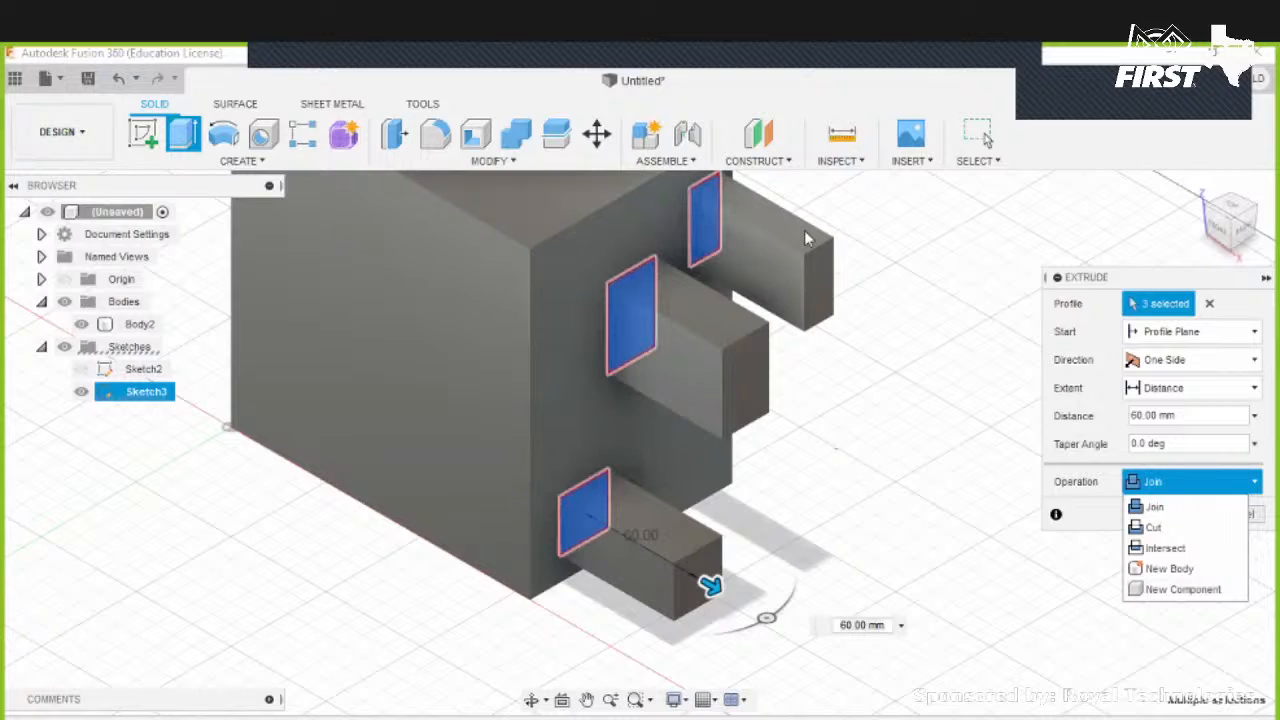
left_click(682, 347)
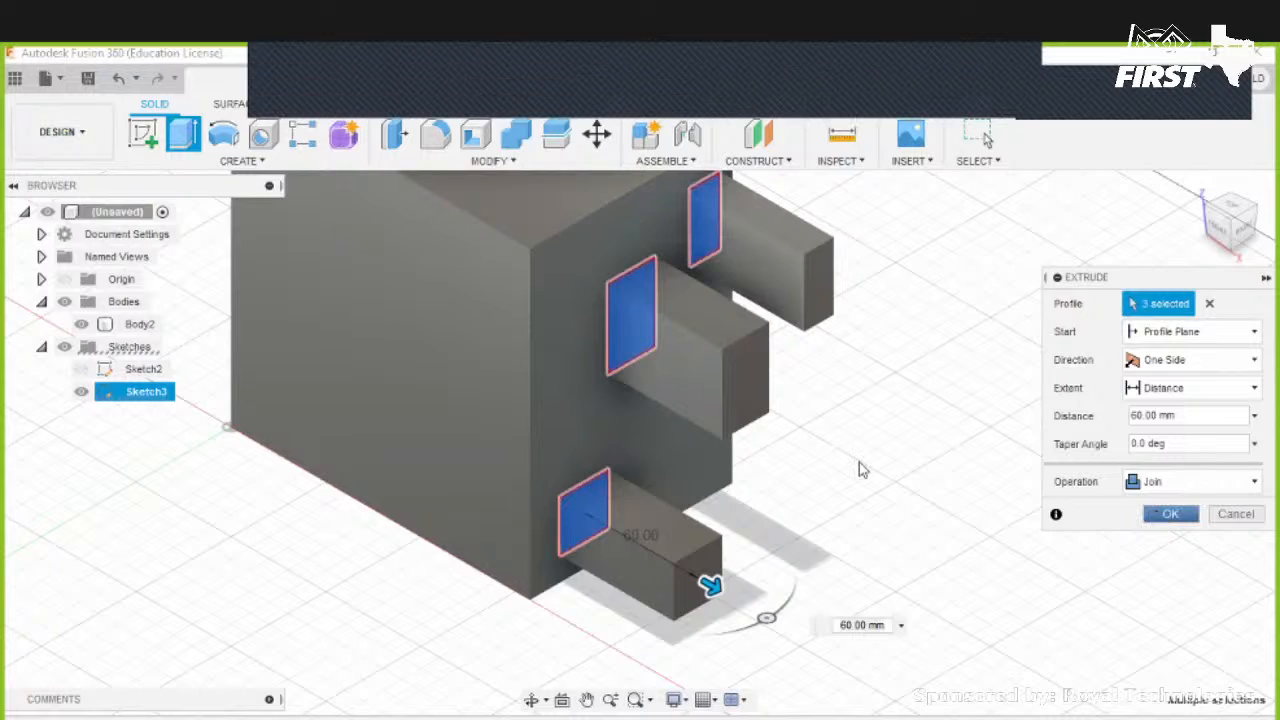
middle_click_drag(841, 514, 817, 444, "shift")
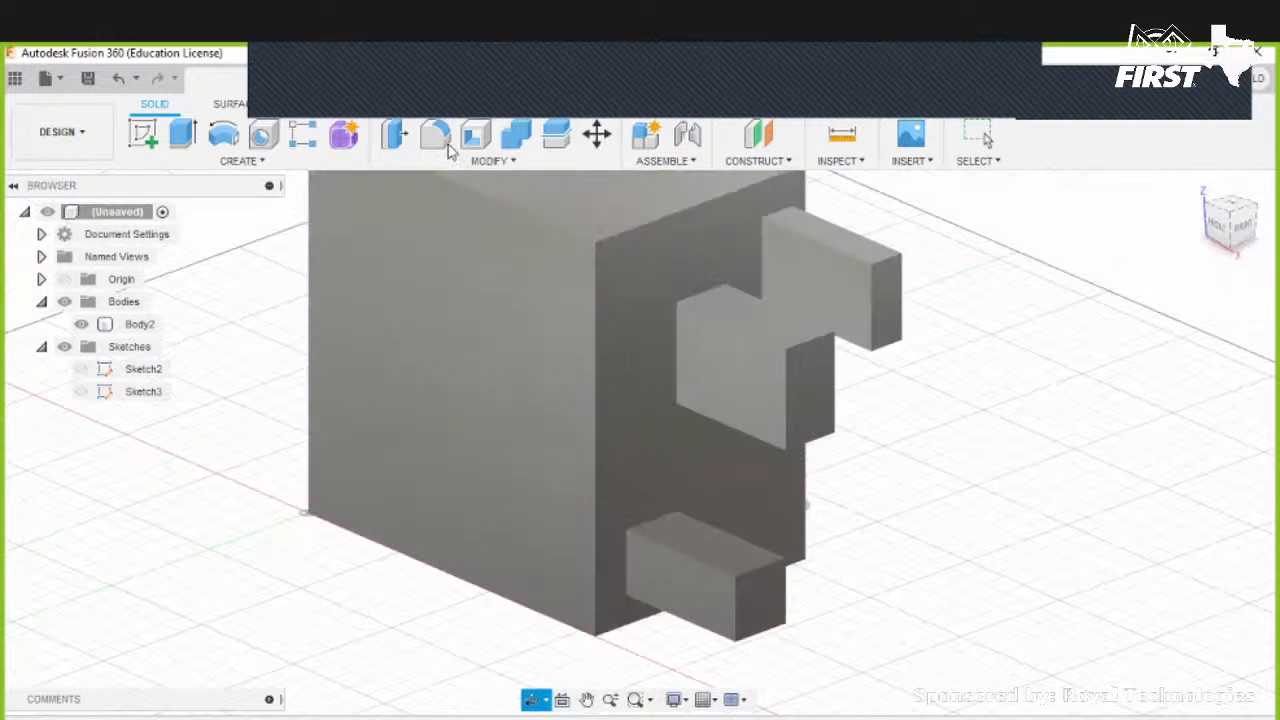
scroll(654, 336, "up", 2)
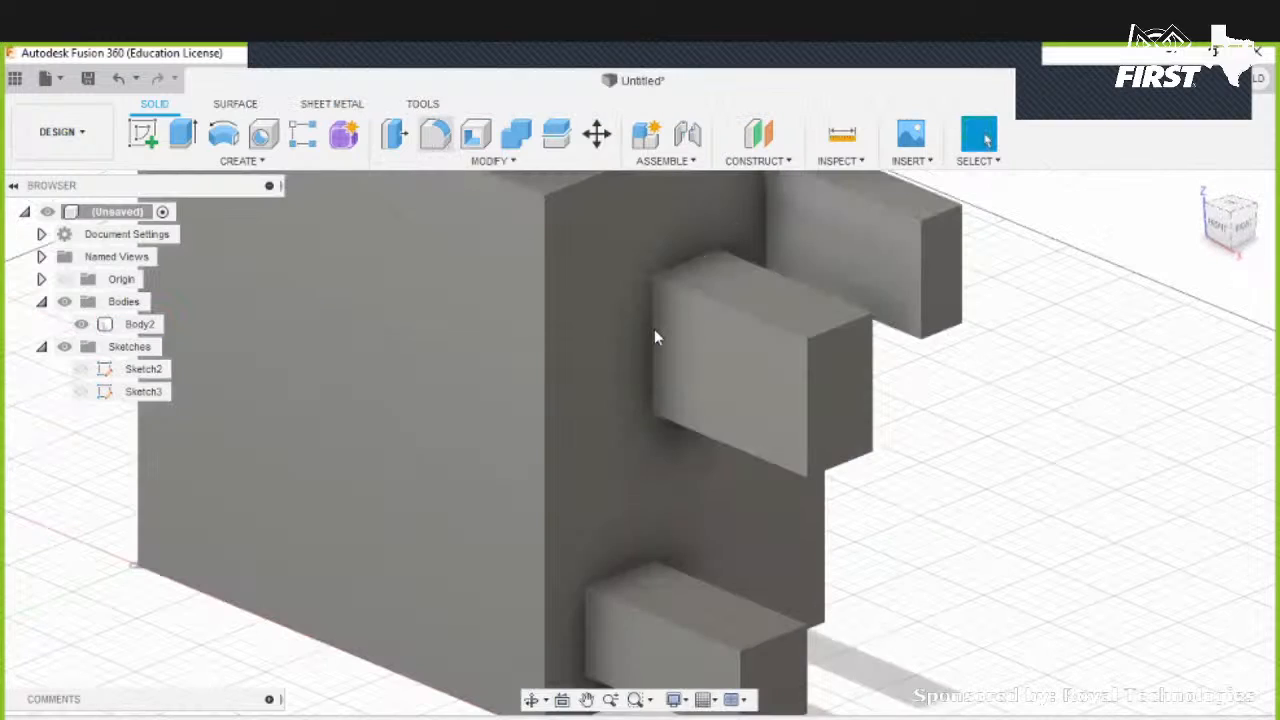
key("f")
left_click(649, 385)
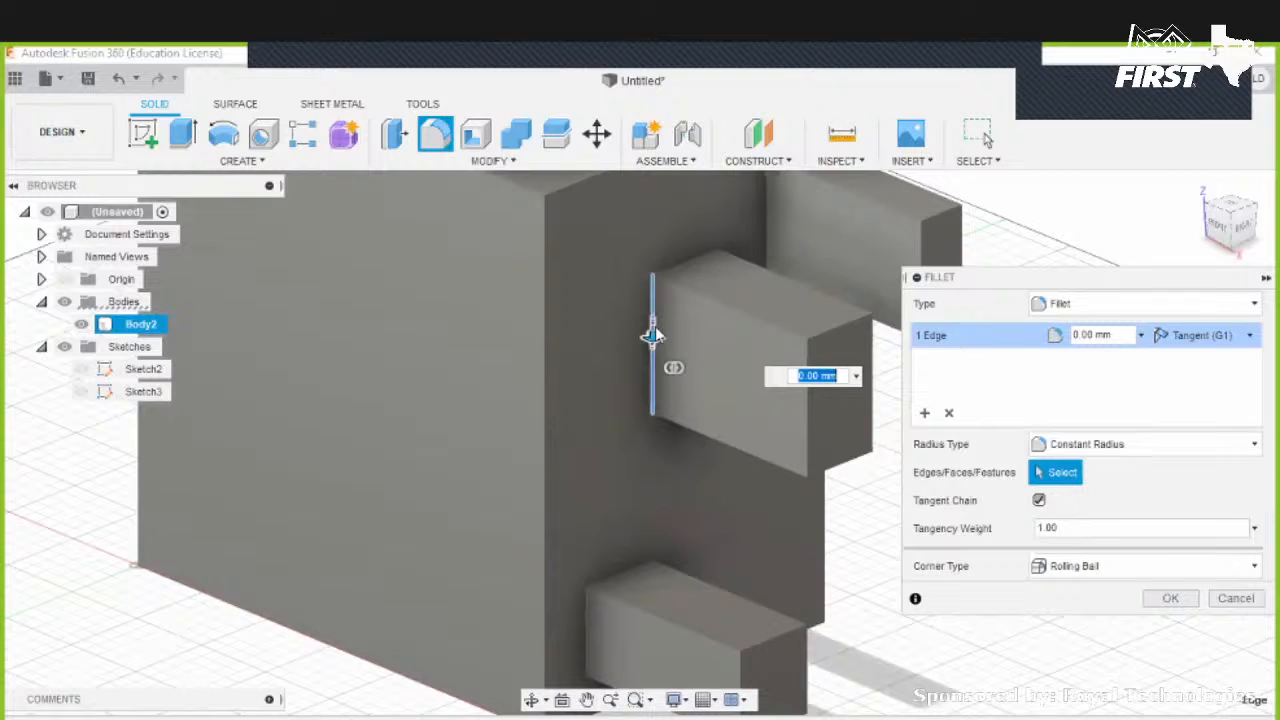
left_click(651, 337)
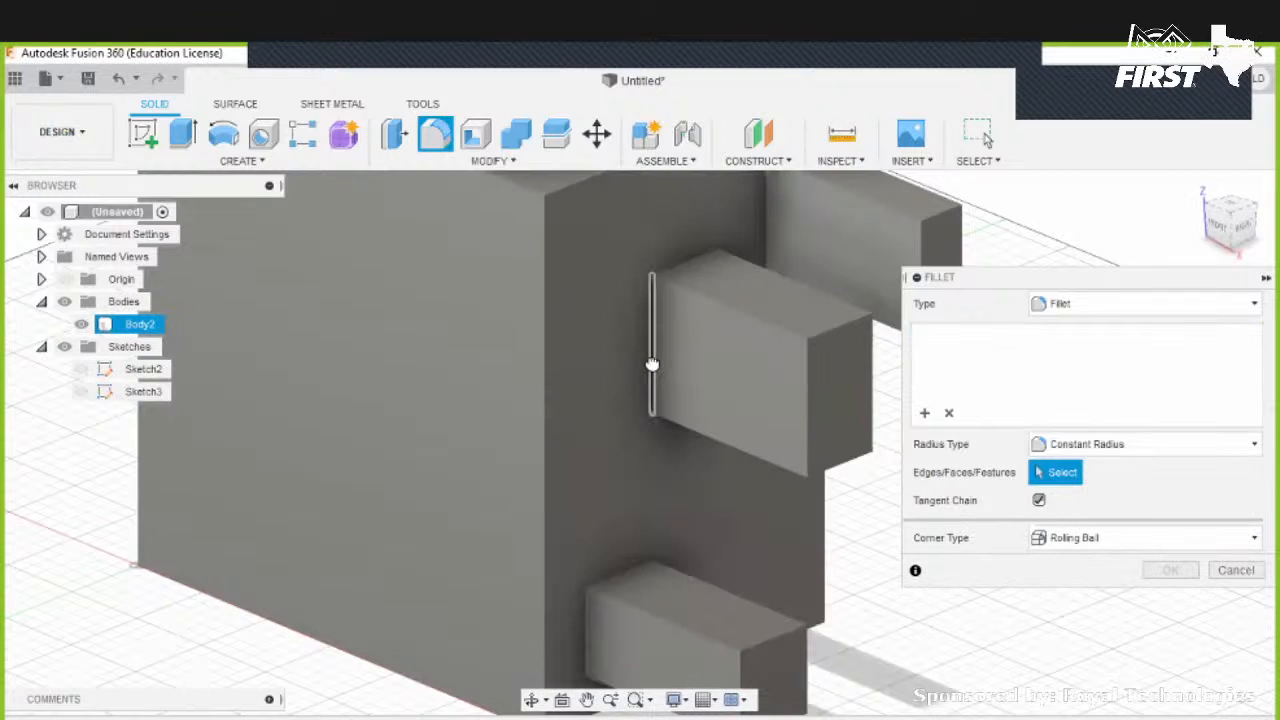
left_click(651, 364)
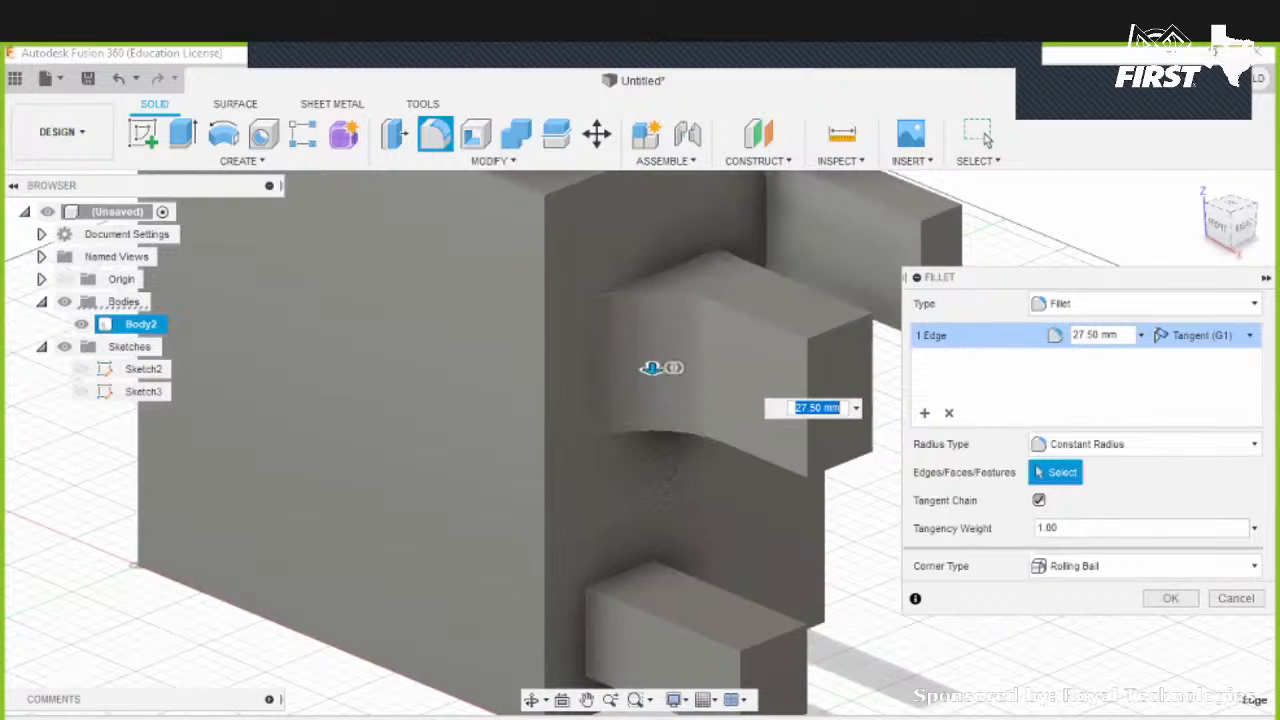
middle_click_drag(654, 389, 692, 443, "shift")
middle_click_drag(644, 361, 663, 371, "shift")
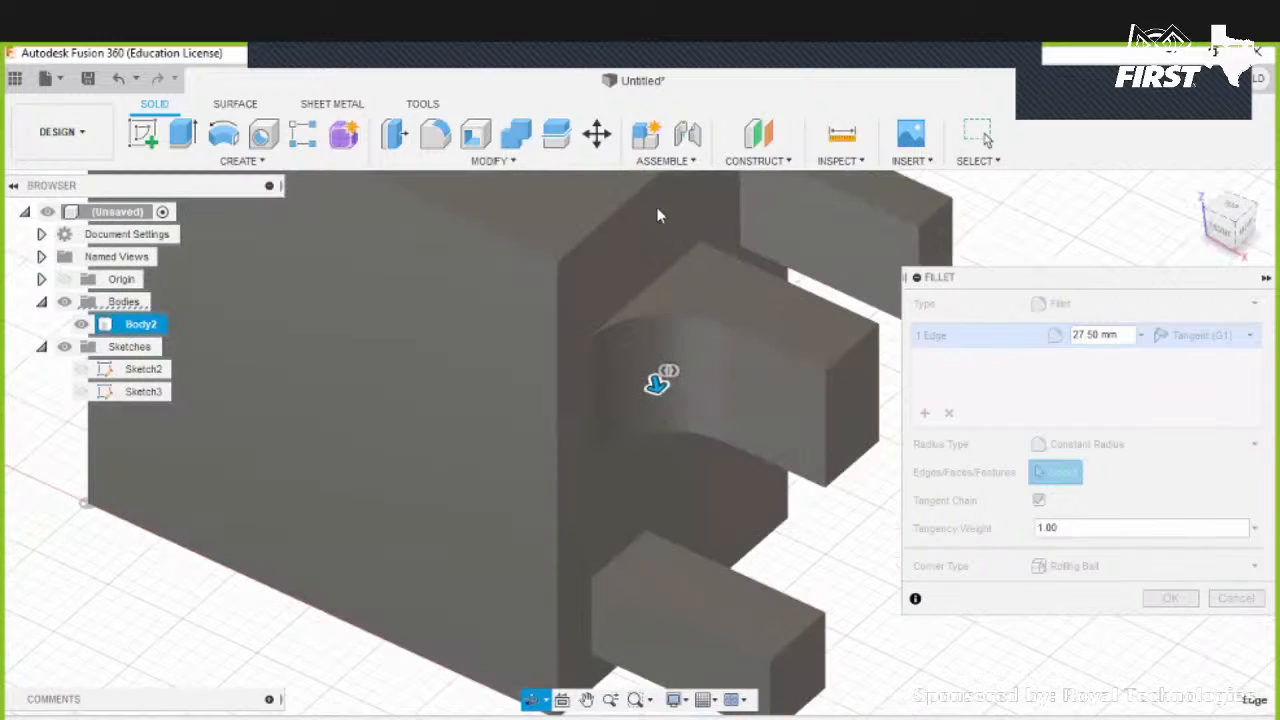
key("Escape")
- Fillet the block's side face carrying the pegs with a 32.5 mm radius
left_click(436, 136)
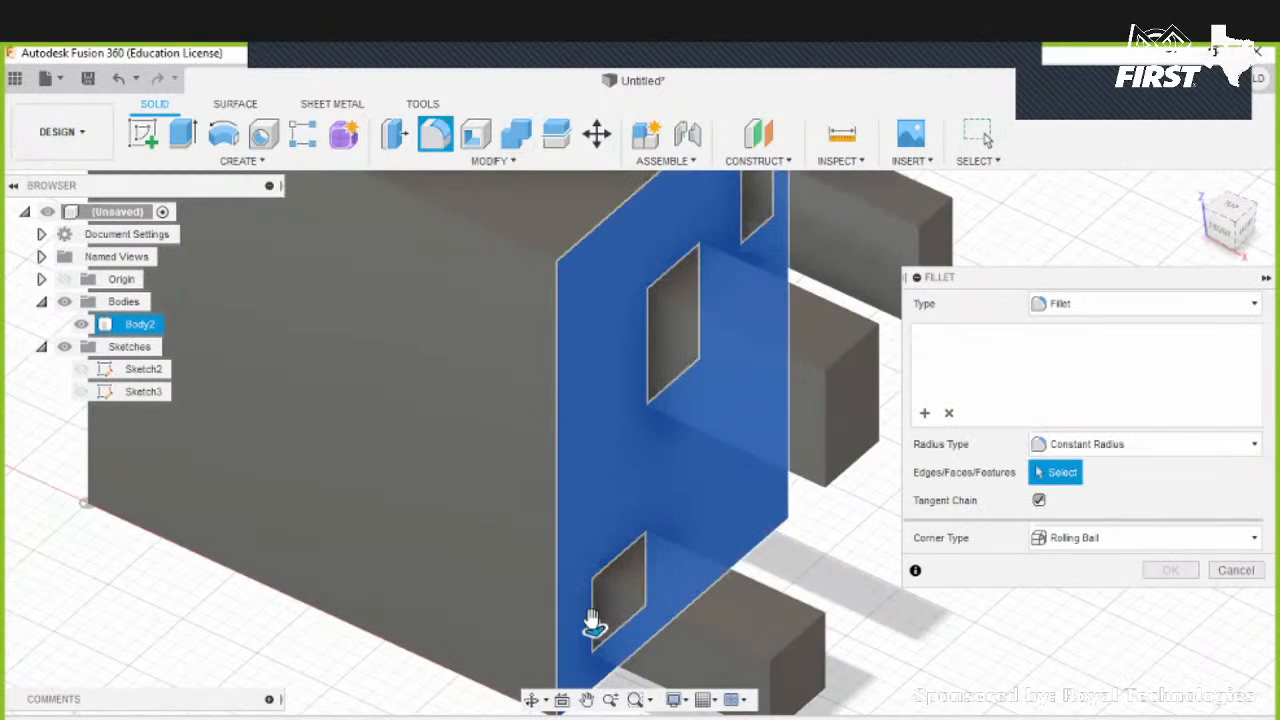
left_click(604, 647)
left_click_drag(594, 627, 602, 658)
middle_click_drag(602, 658, 727, 496, "shift")
mouse_move(443, 432)
middle_mouse_down("shift")
mouse_move(549, 328)
mouse_move(474, 603)
mouse_move(440, 437)
middle_mouse_up("shift")
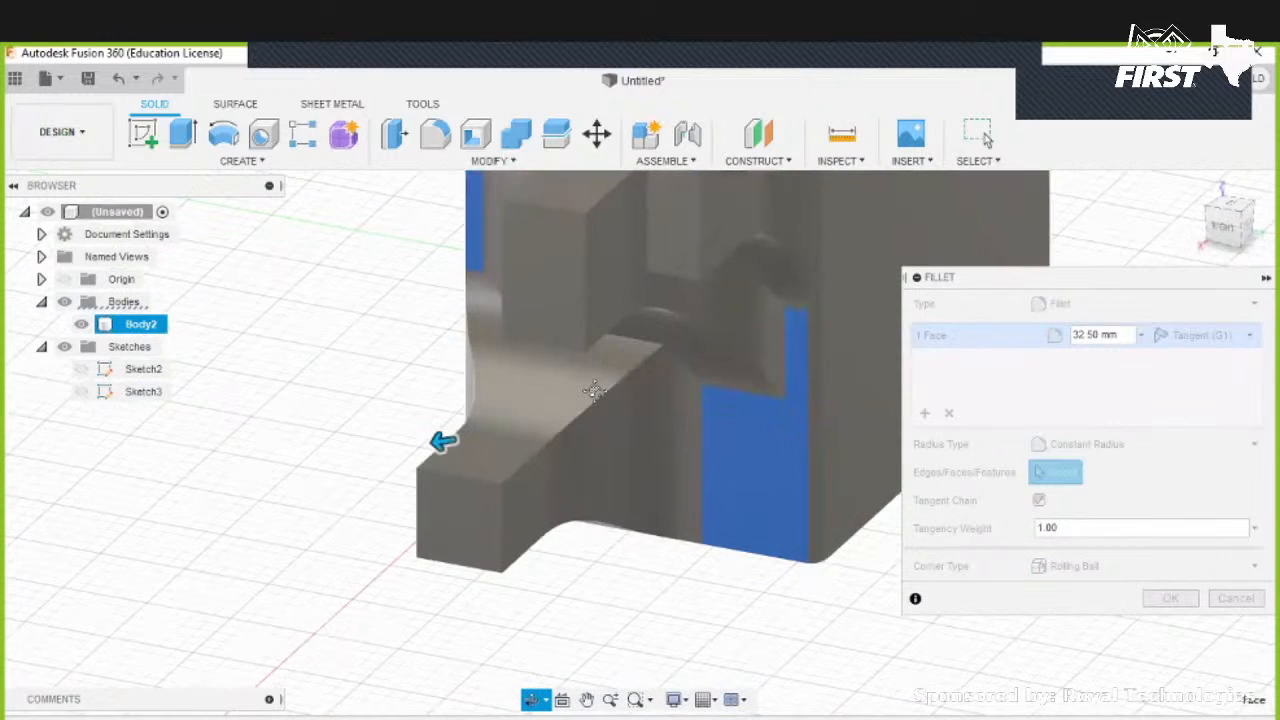
middle_click_drag(585, 446, 571, 387, "shift")
middle_click_drag(422, 276, 475, 432, "shift")
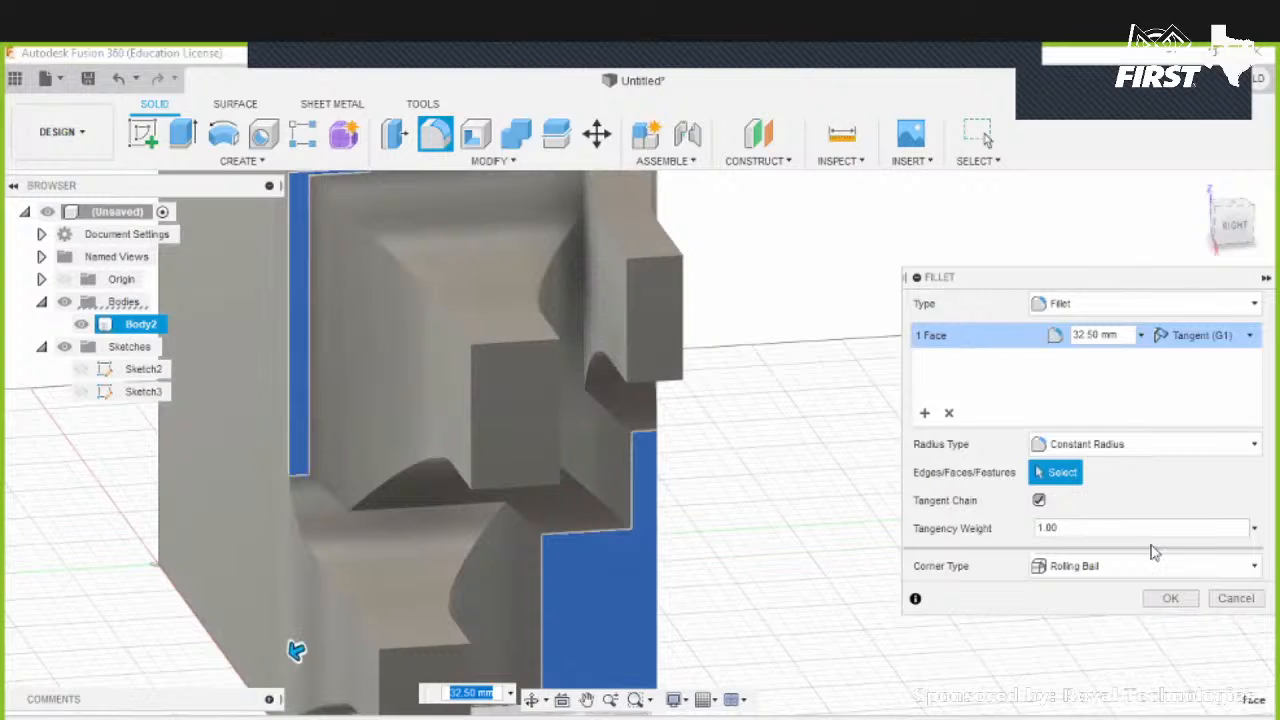
left_click(1188, 600)
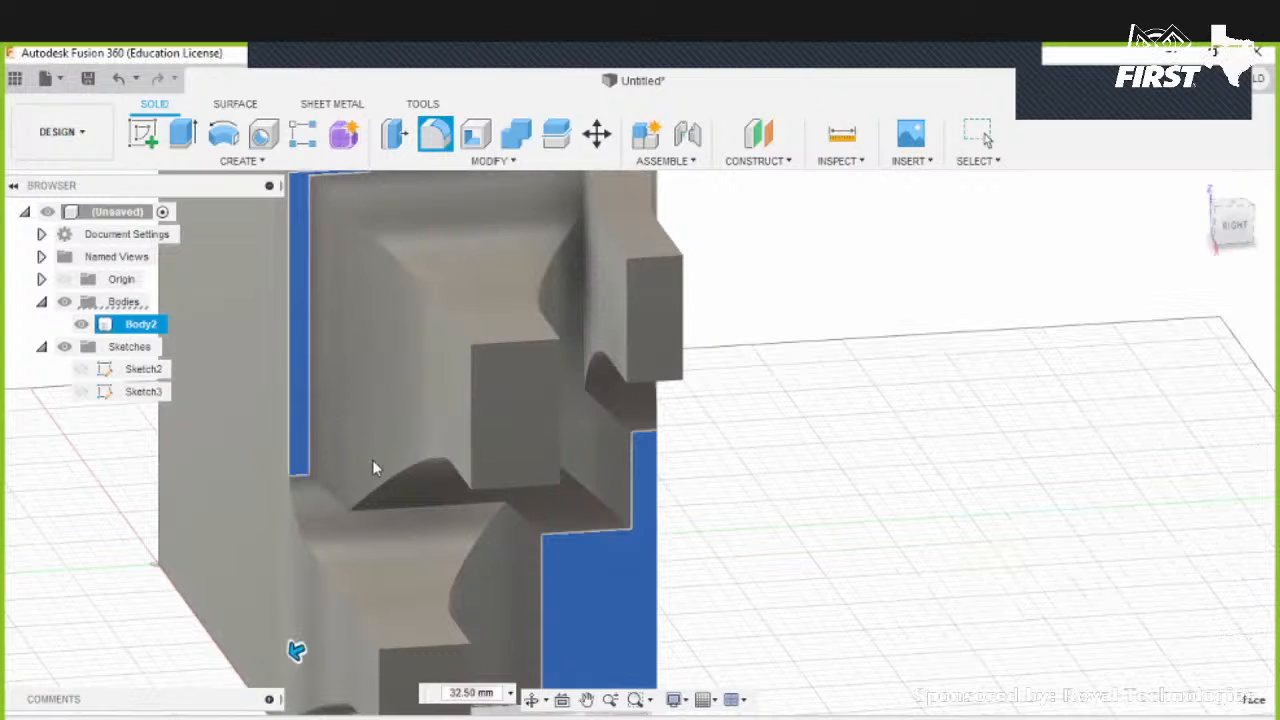
left_click(1203, 187)
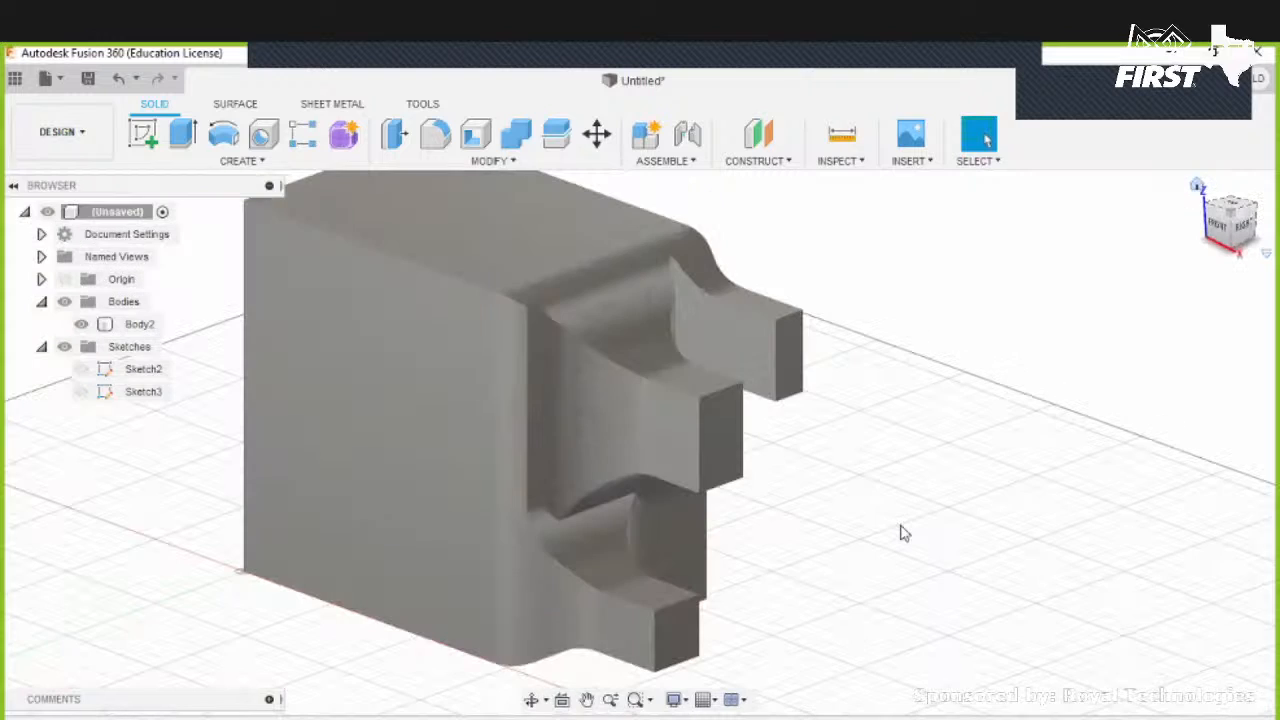
middle_click_drag(903, 532, 809, 426, "shift")
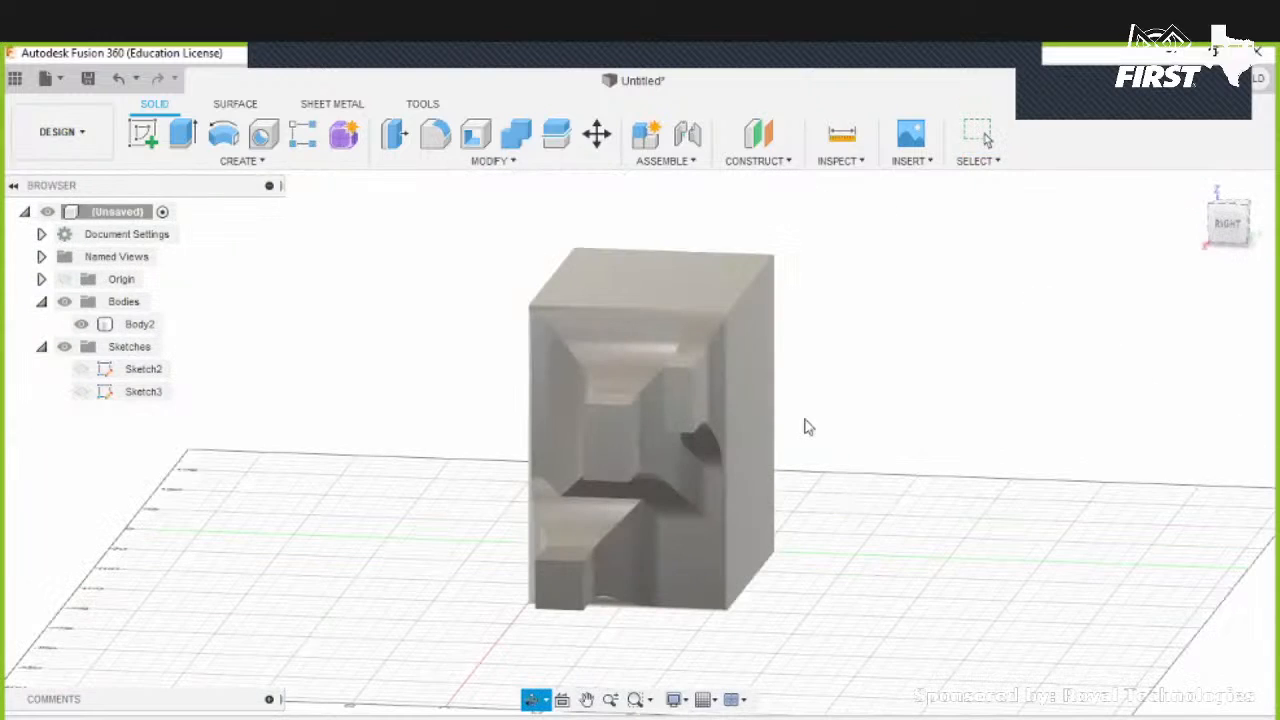
left_click(286, 718)
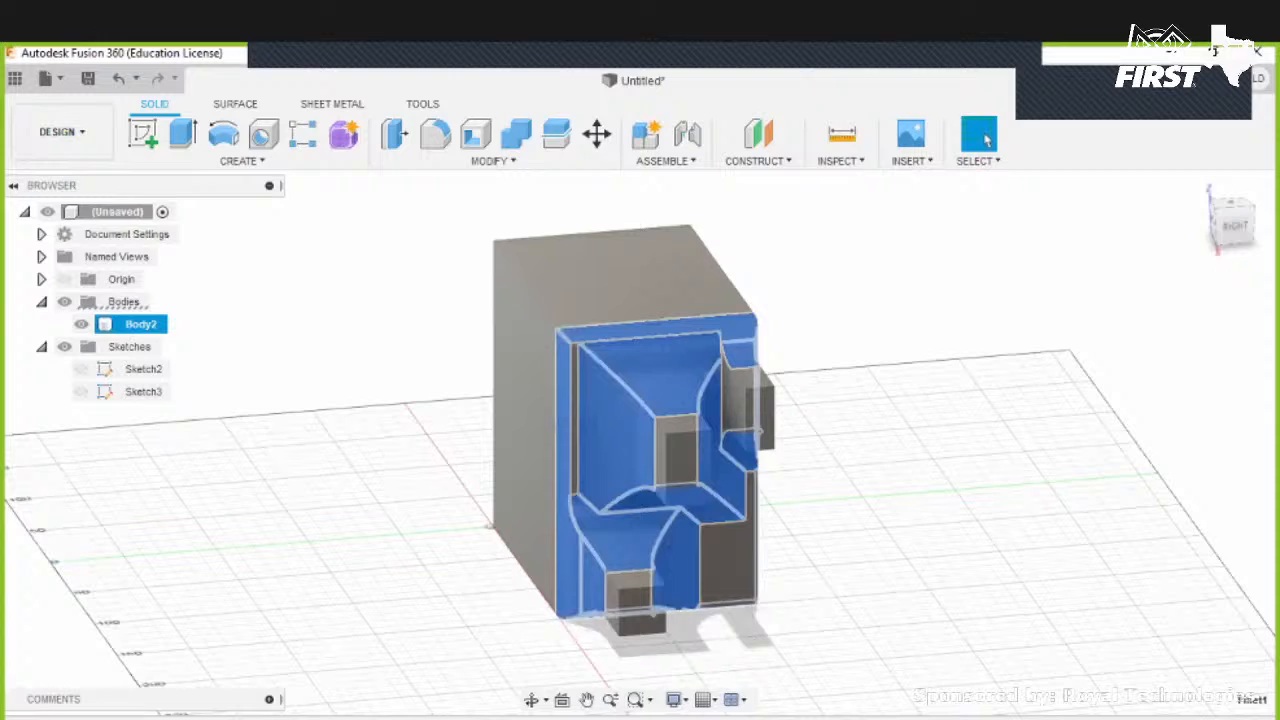
right_click(237, 718)
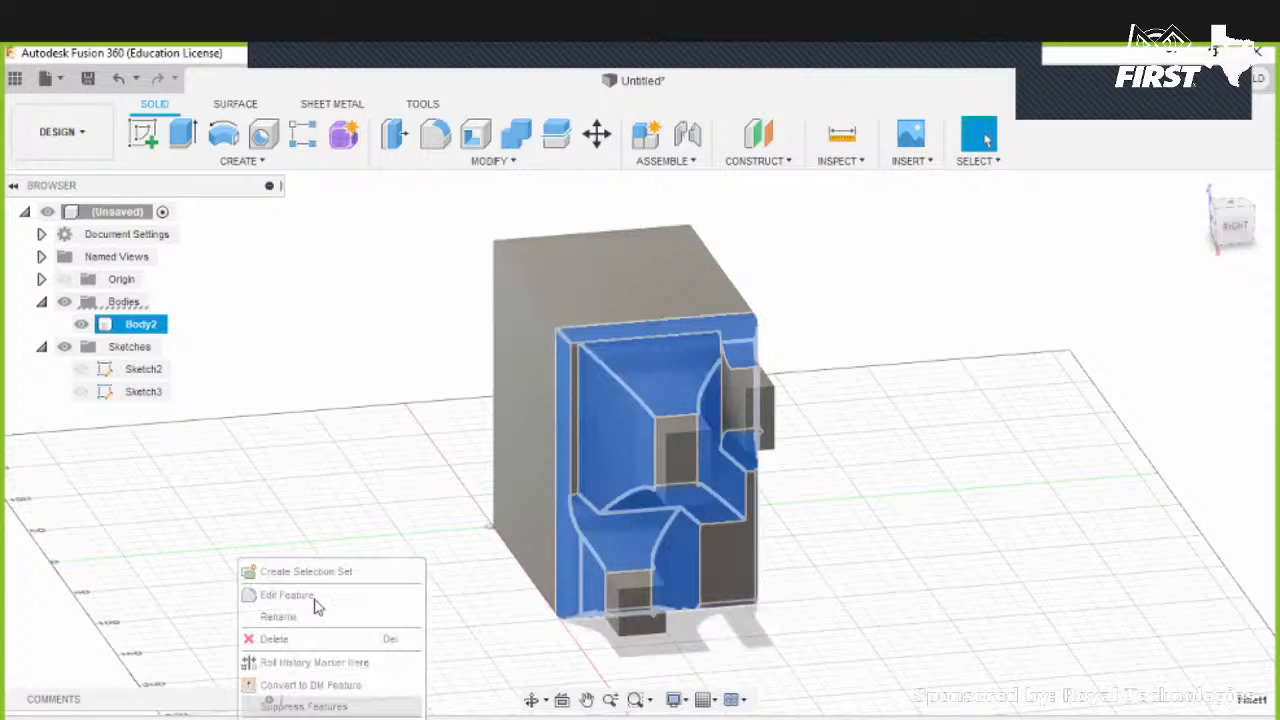
left_click(313, 600)
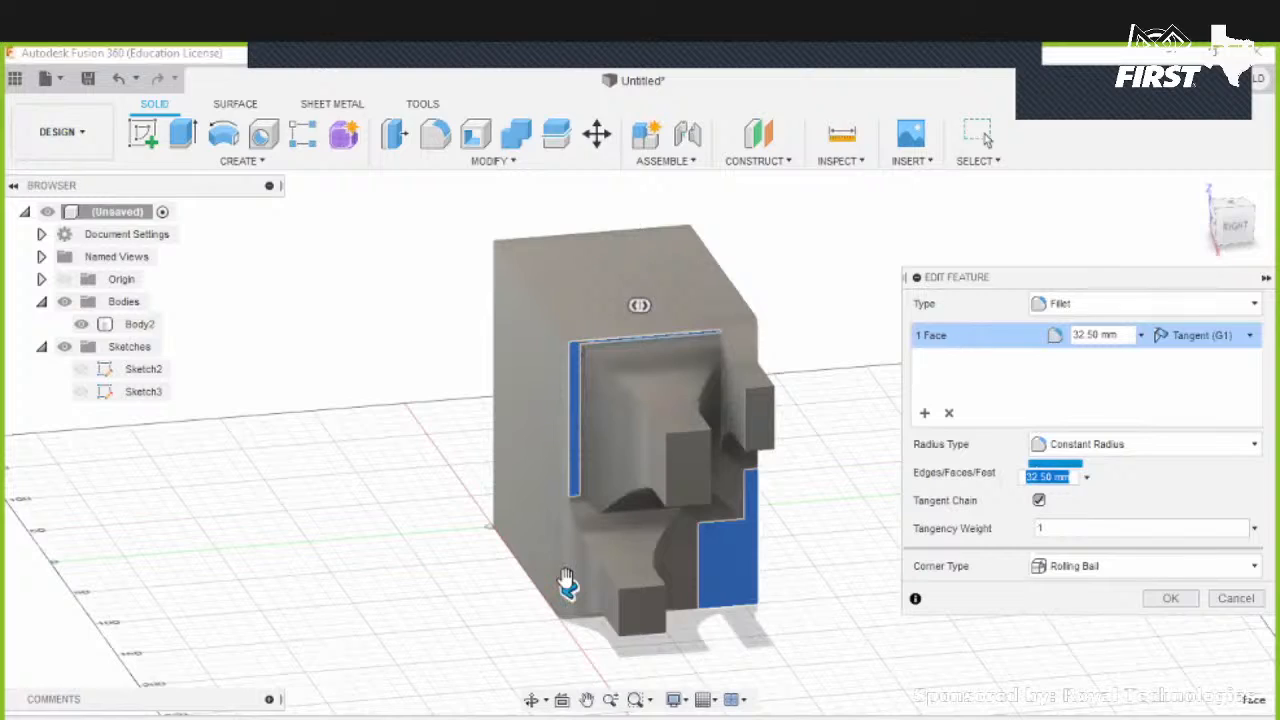
left_click_drag(643, 306, 631, 307)
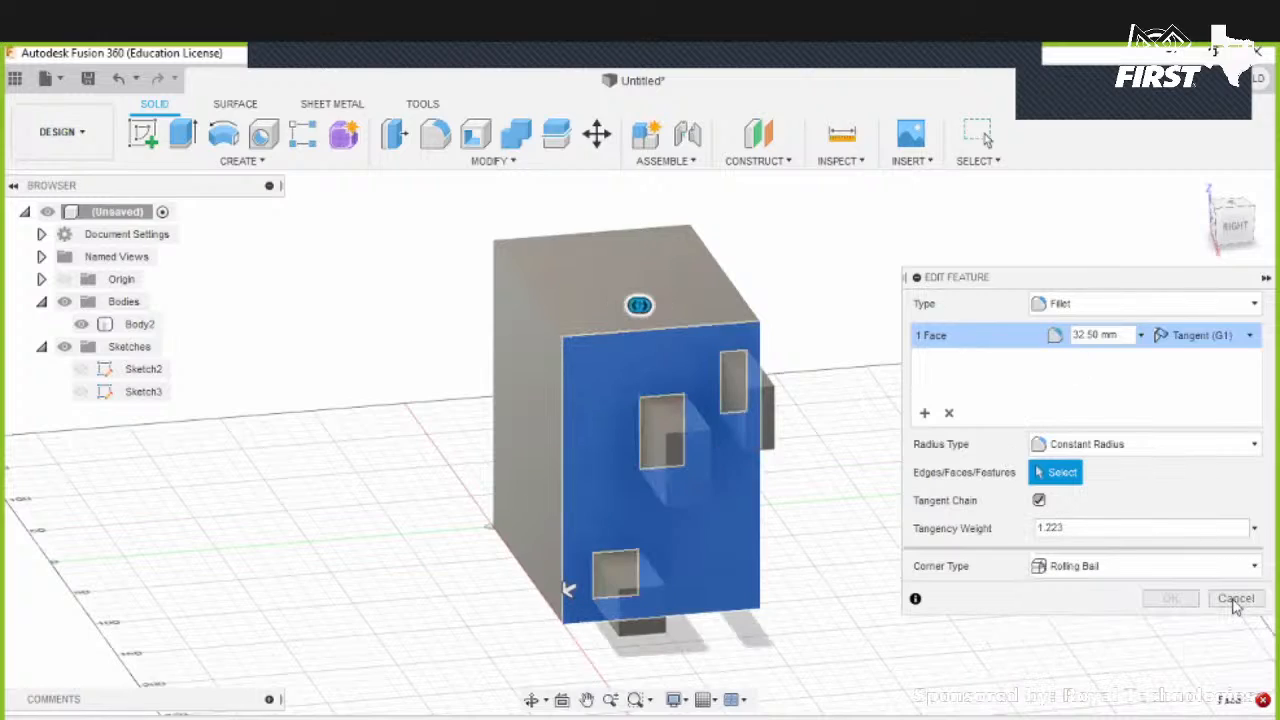
left_click(1236, 598)
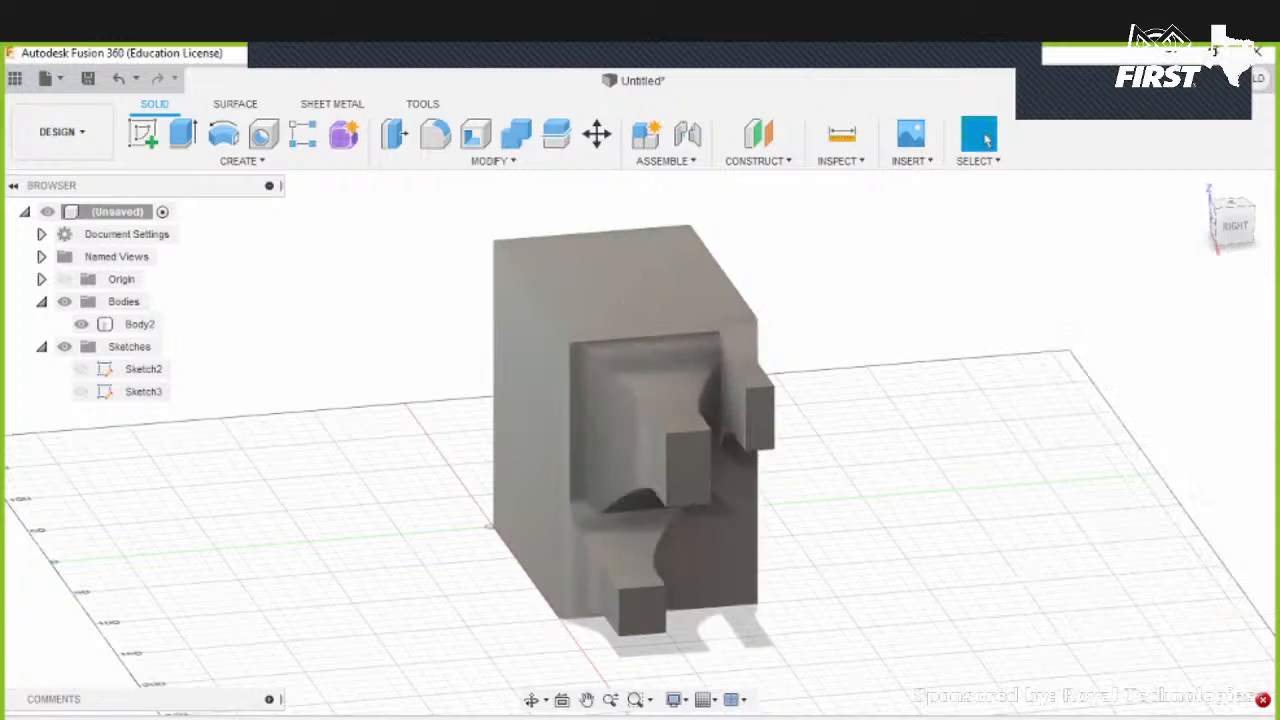
- Edit the side-face fillet and try radii of 10, 50 and 330 mm
right_click(240, 717)
left_click(326, 596)
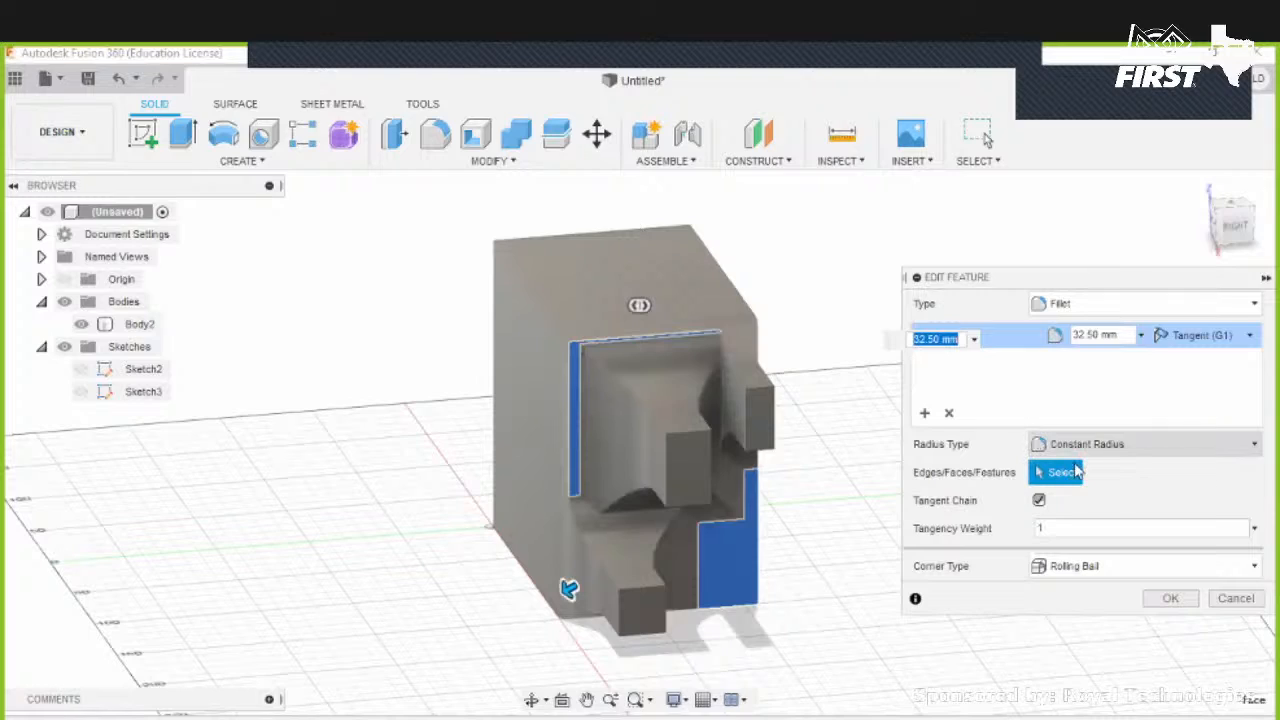
left_click(1105, 336)
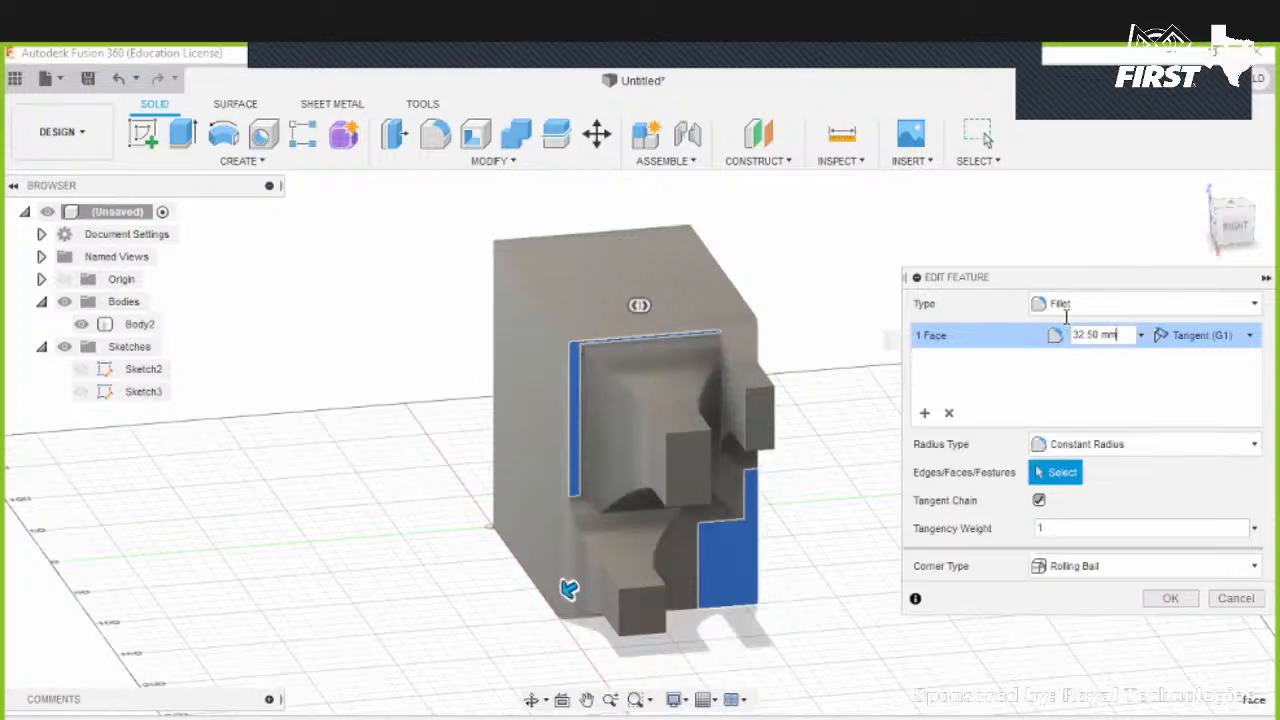
left_click_drag(1066, 317, 1053, 318)
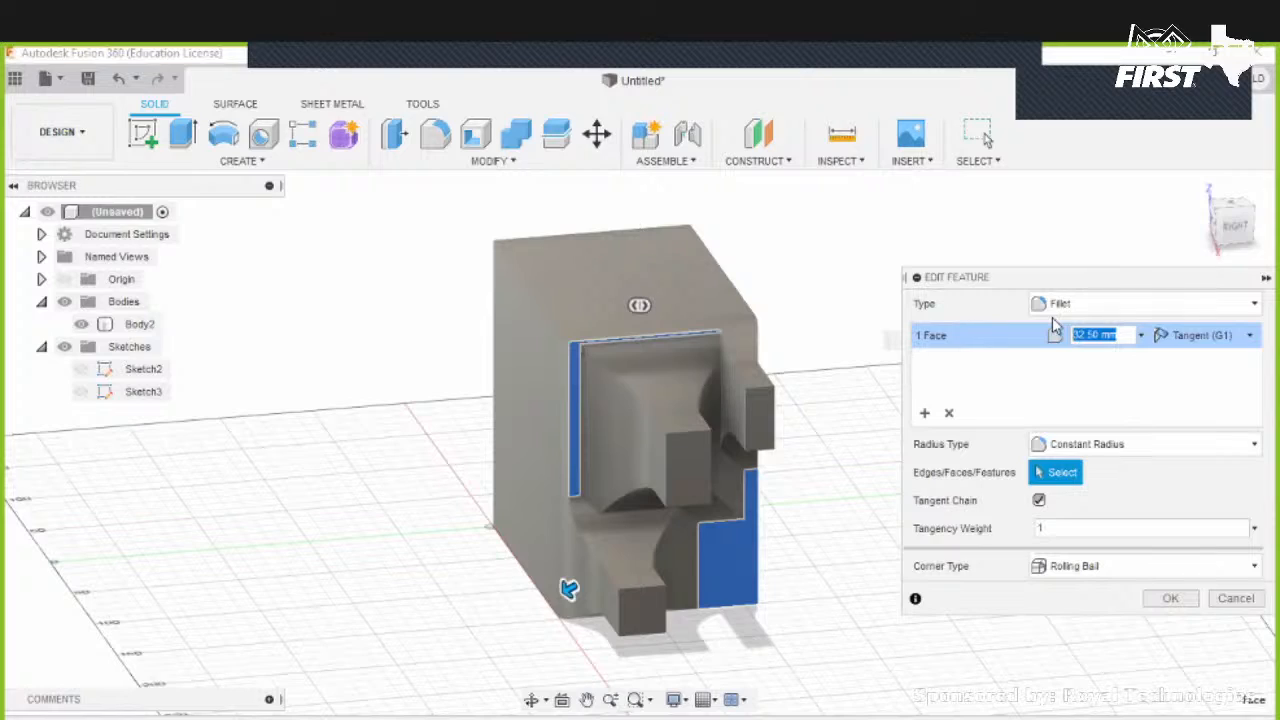
type("1")
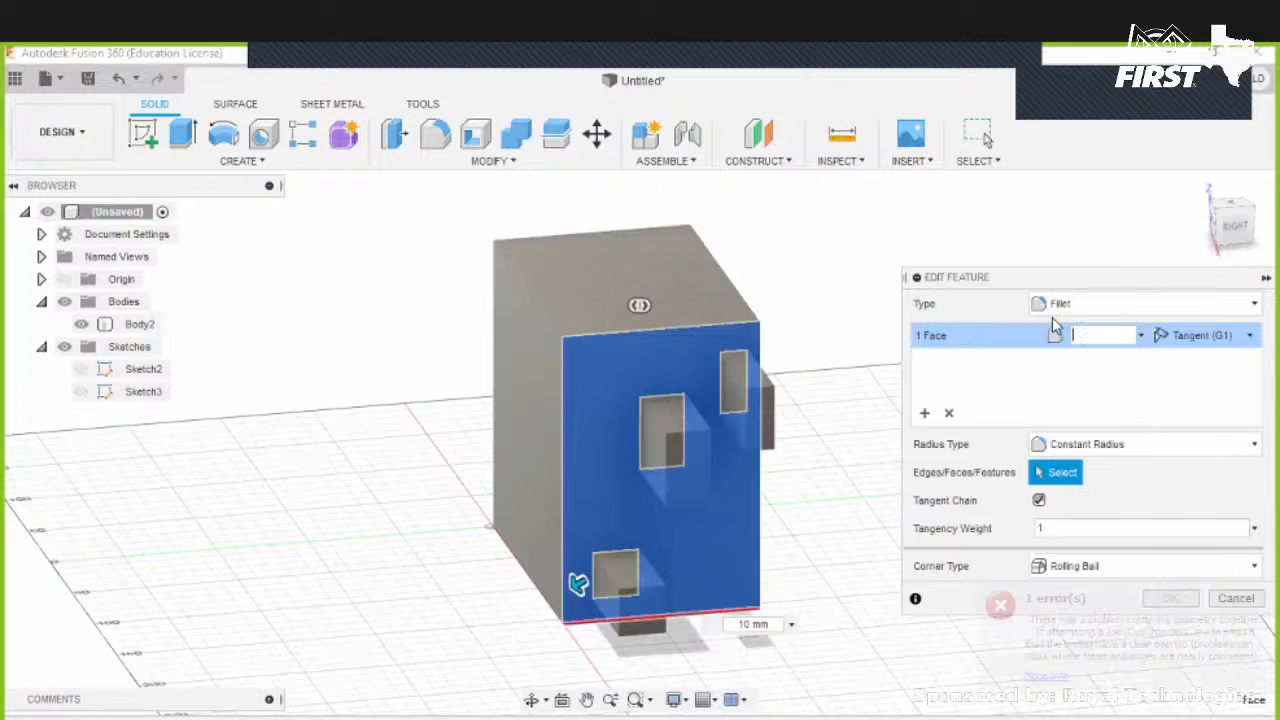
type("050")
left_click(565, 590)
left_click_drag(568, 590, 600, 590)
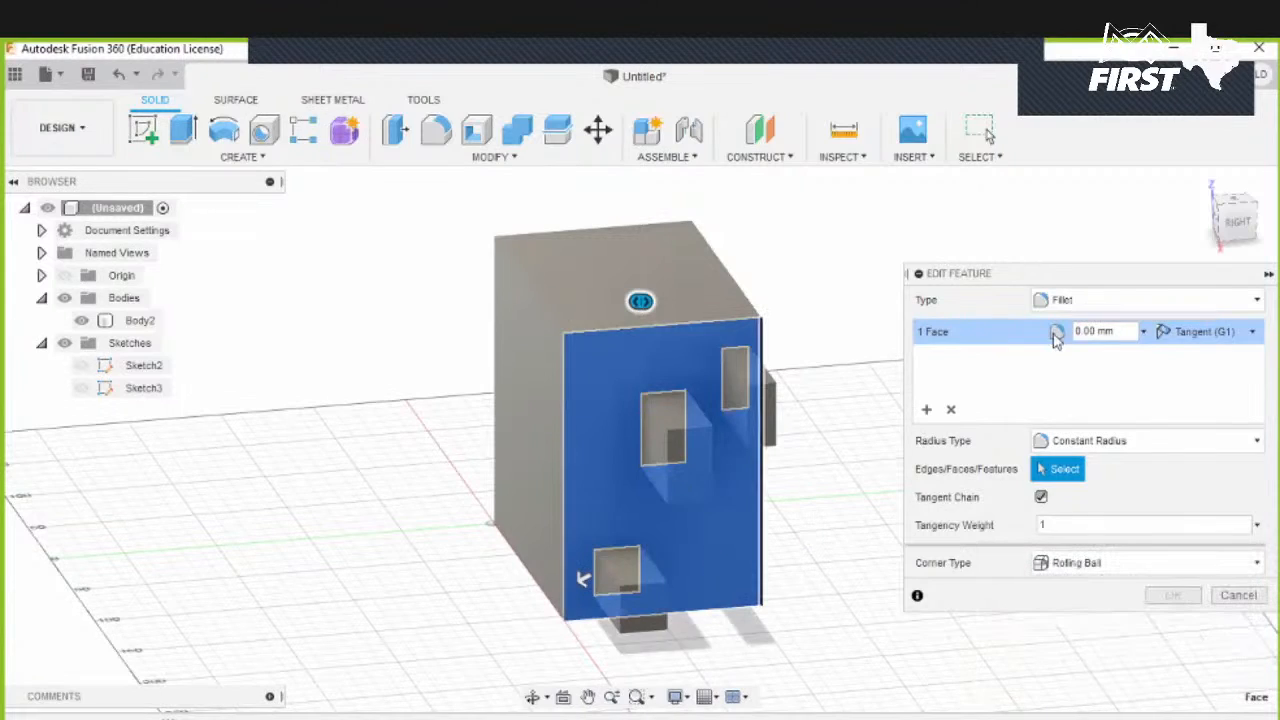
left_click_drag(582, 579, 459, 616)
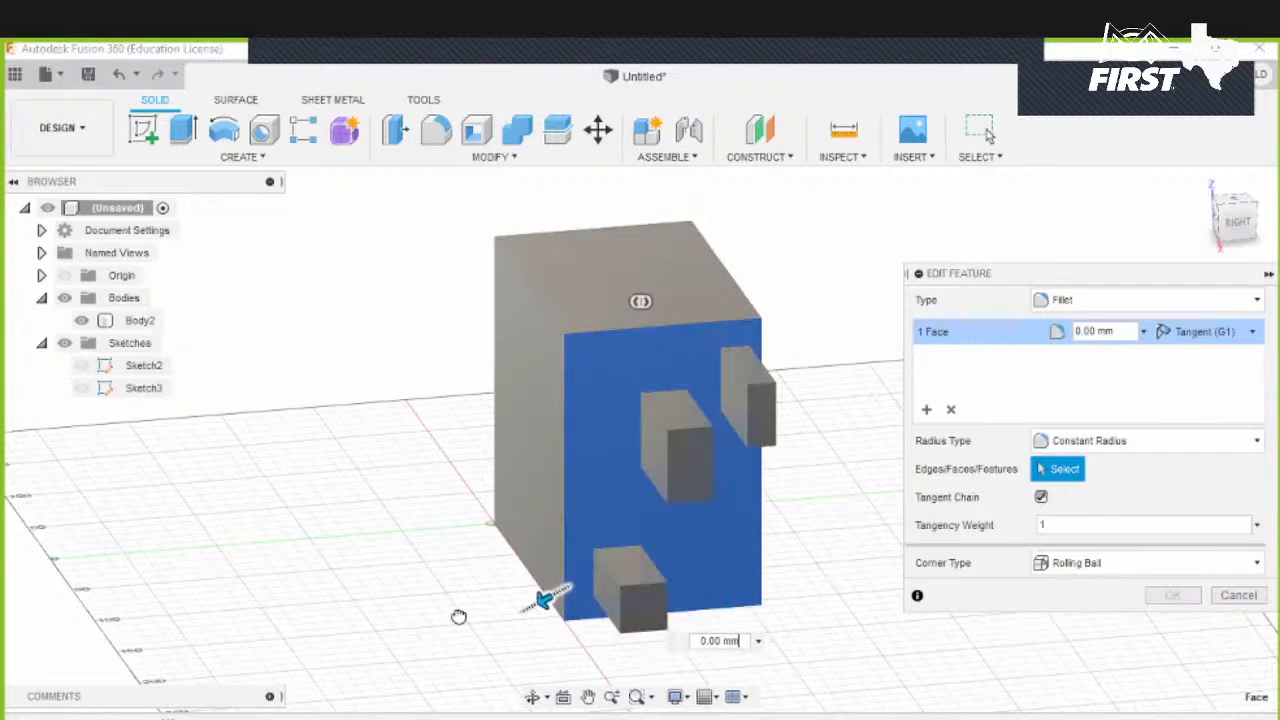
type("330")
key("Return")
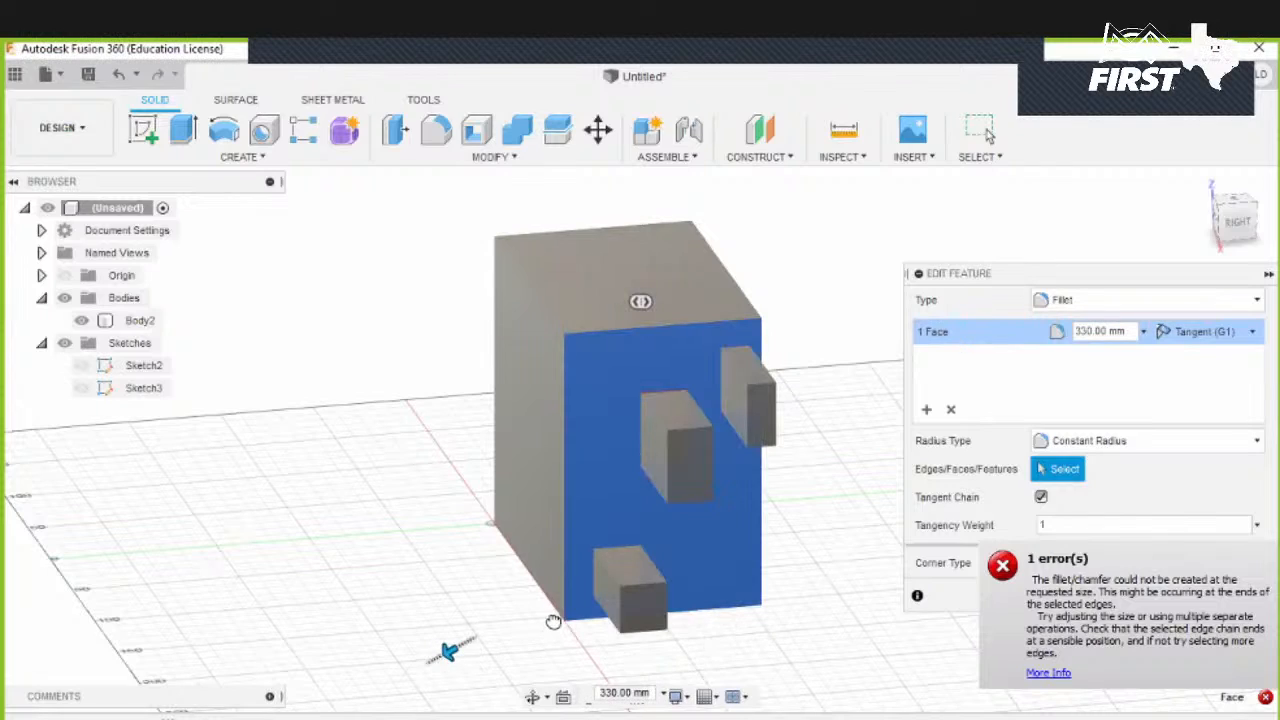
- Set the side-face fillet's radius to 140 mm and confirm the edit
left_click_drag(547, 621, 545, 484)
middle_click_drag(545, 484, 398, 437, "shift")
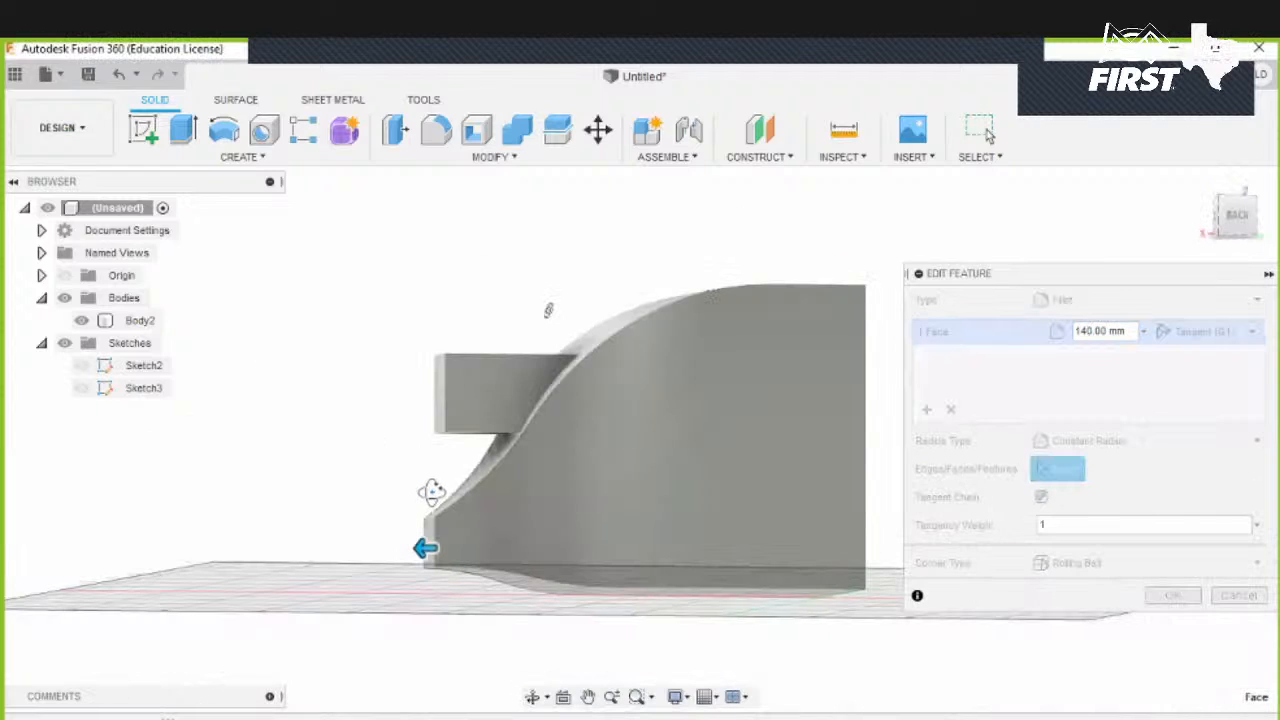
left_click(1185, 595)
middle_click_drag(440, 480, 432, 515, "shift")
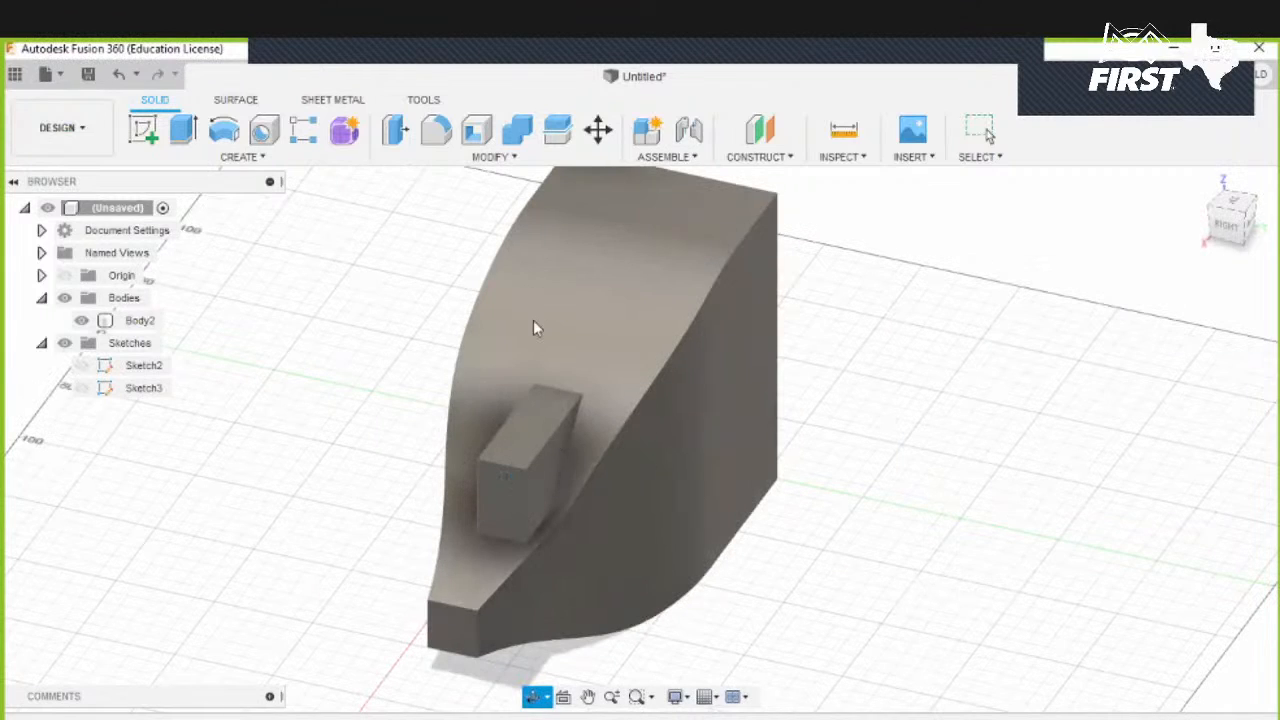
middle_click_drag(533, 320, 726, 274, "shift")
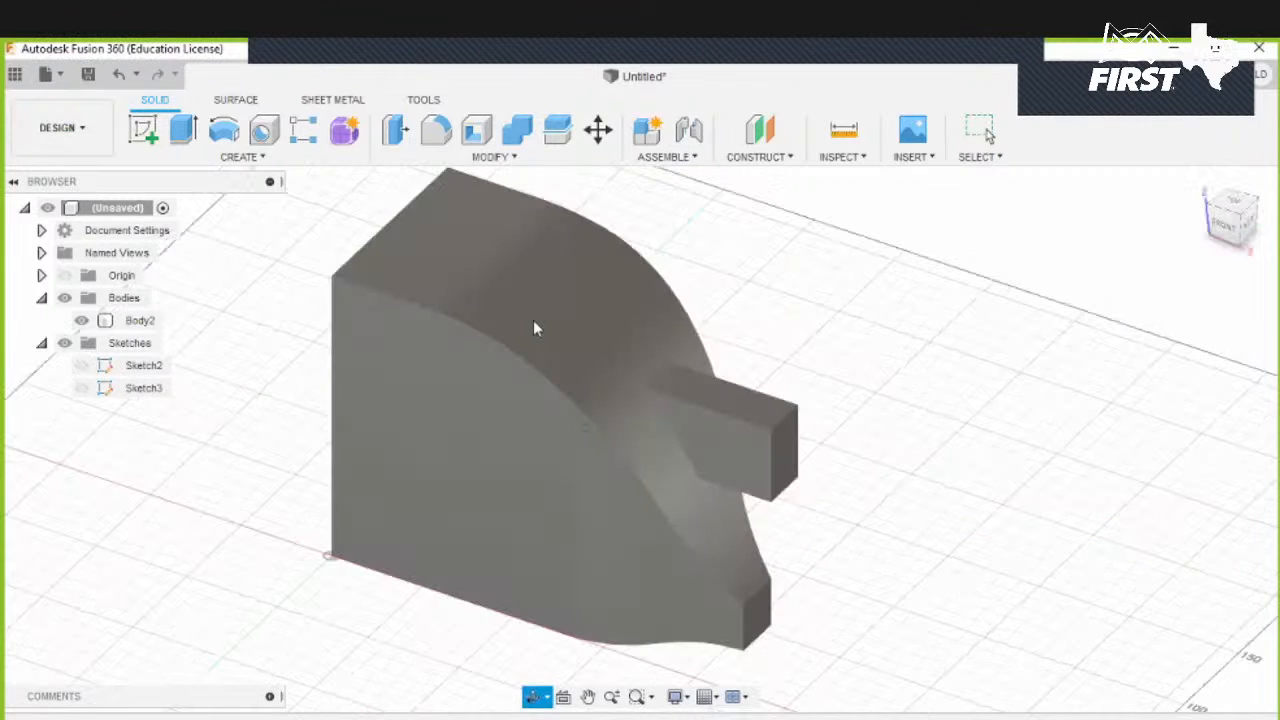
- Press Pull the curved fillet face, testing radii of 145, 125 and 100 mm, and set it to 150 mm
left_click(490, 158)
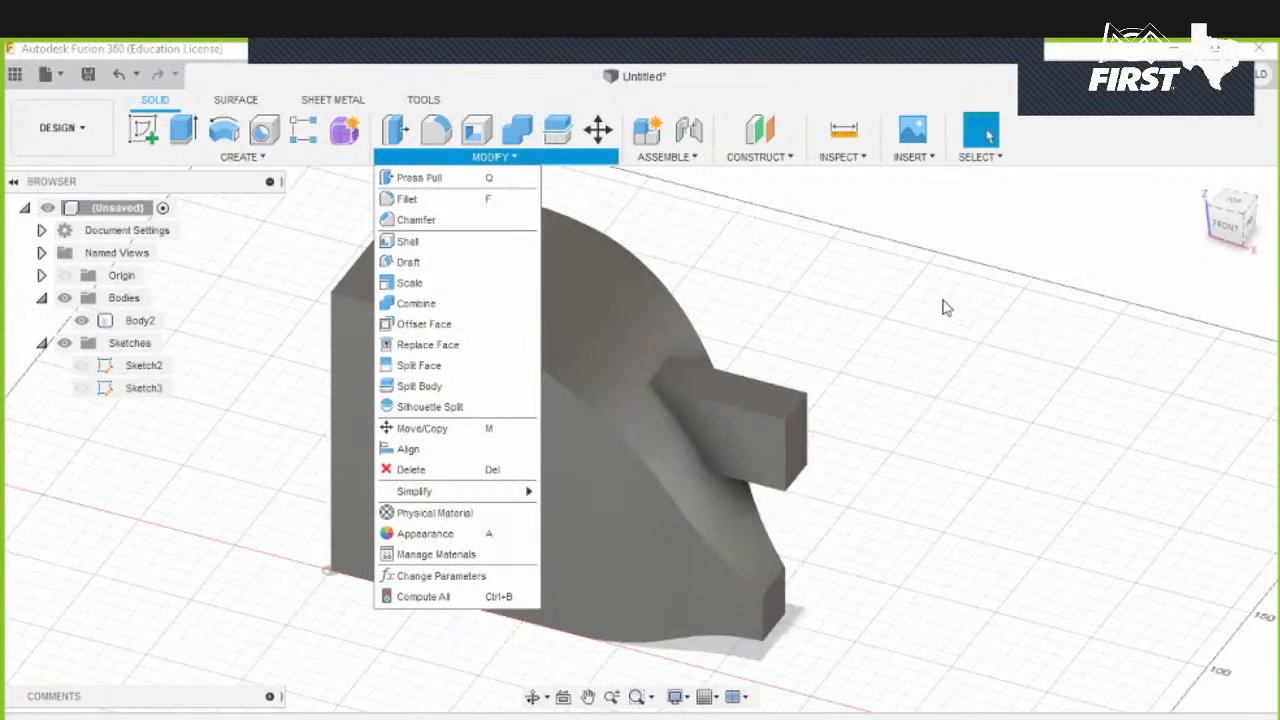
left_click(1052, 387)
key("q")
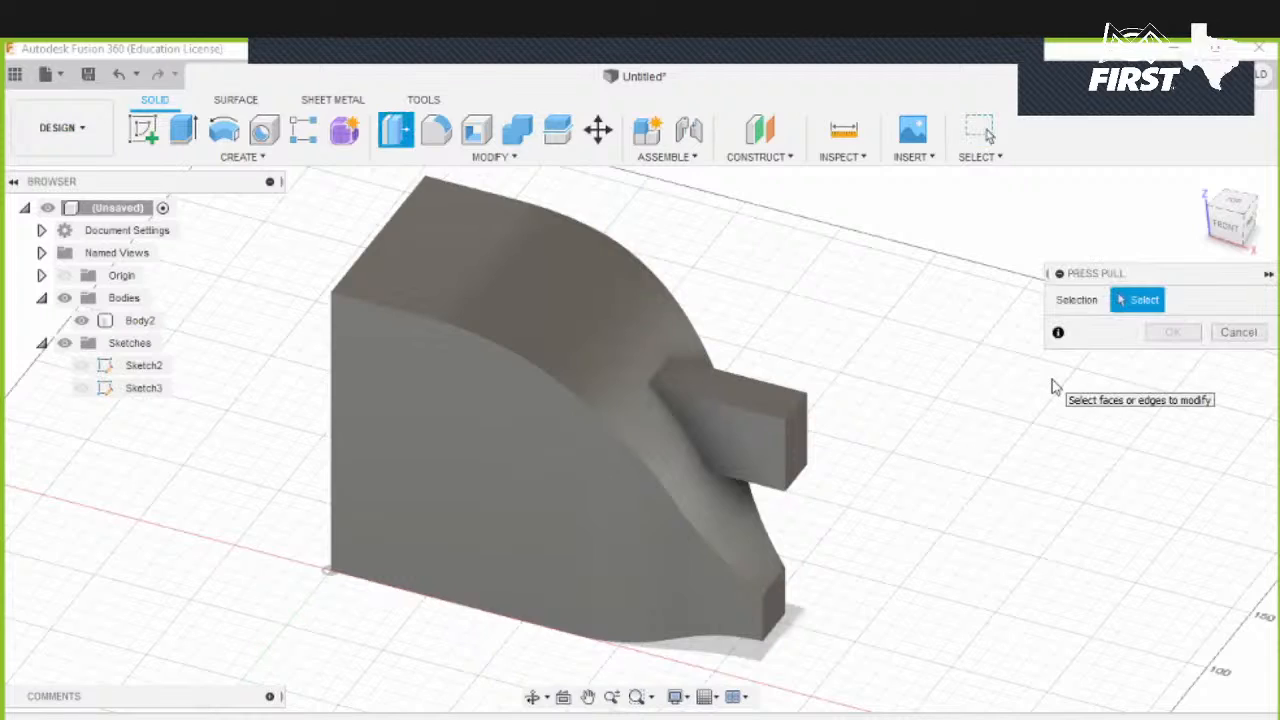
left_click(586, 346)
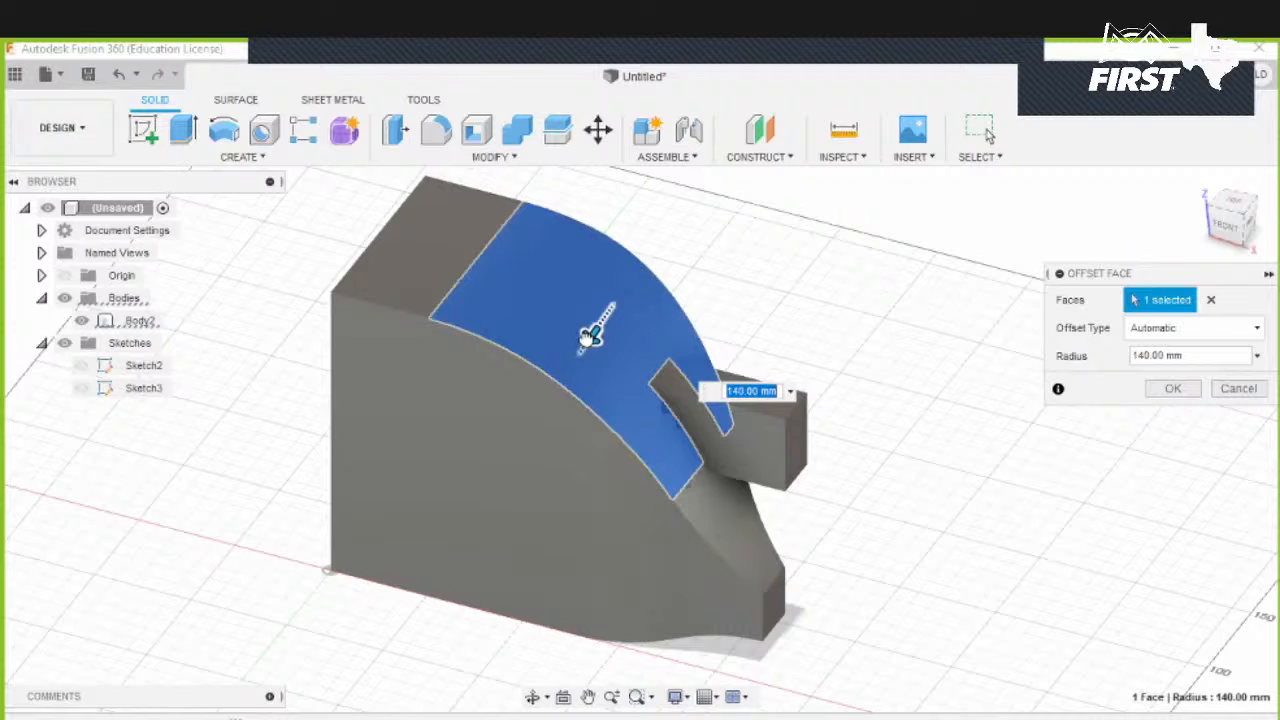
type("145")
left_click_drag(563, 369, 614, 344)
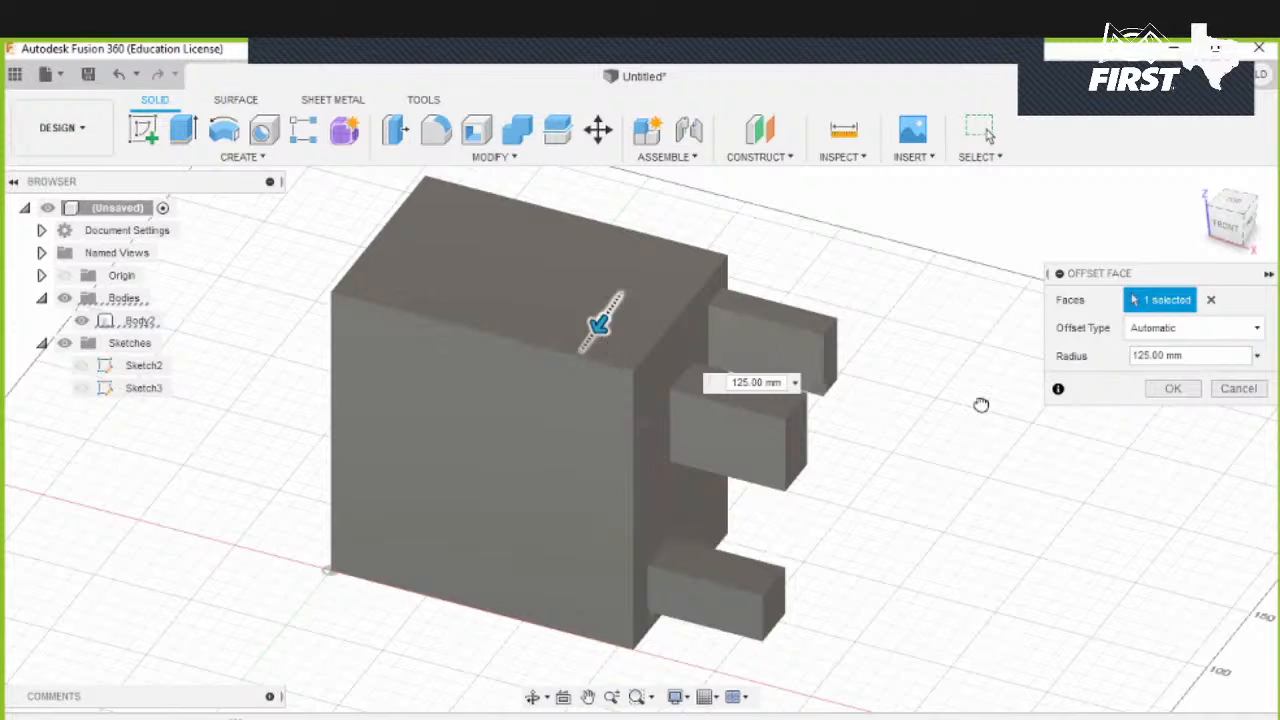
left_click(763, 382)
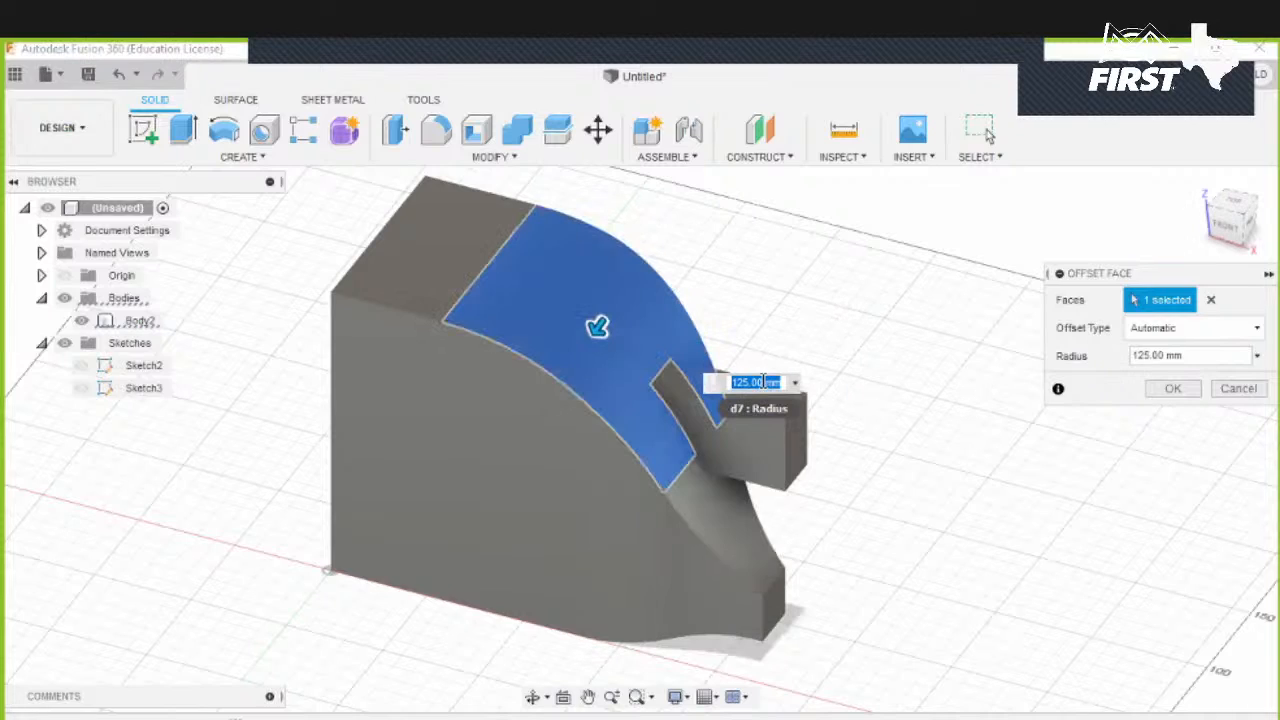
type("100")
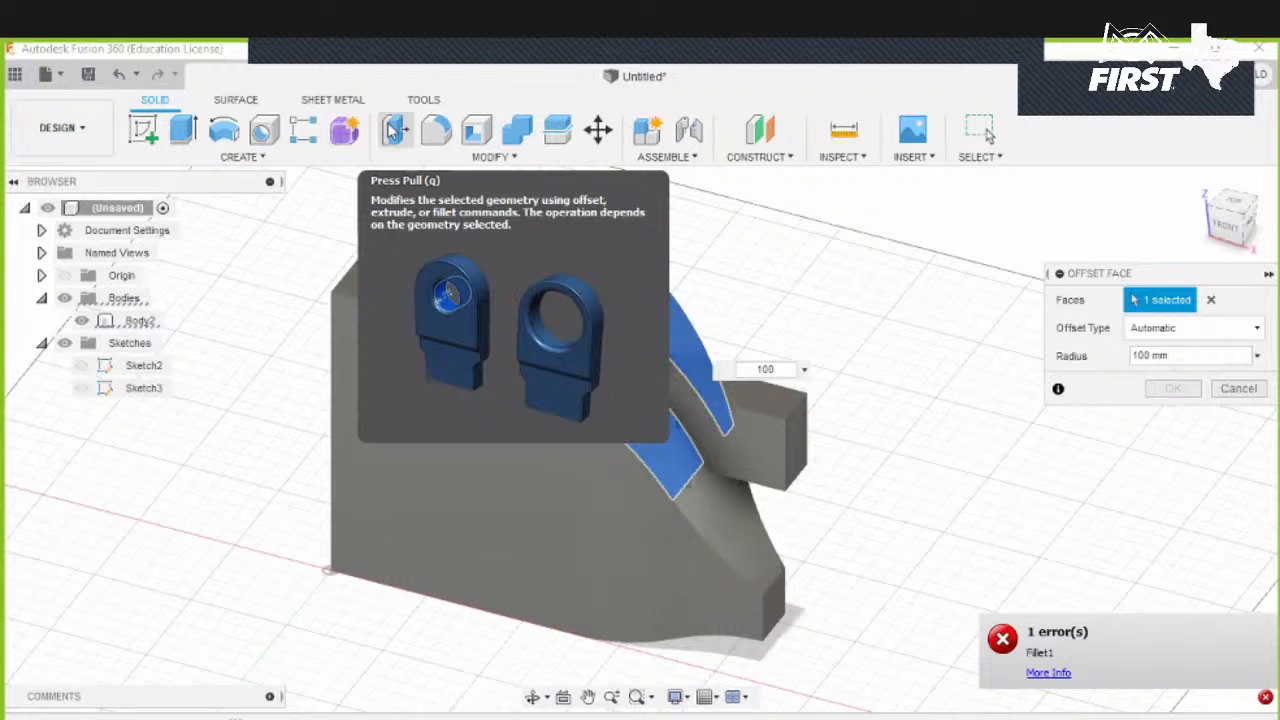
left_click(1167, 364)
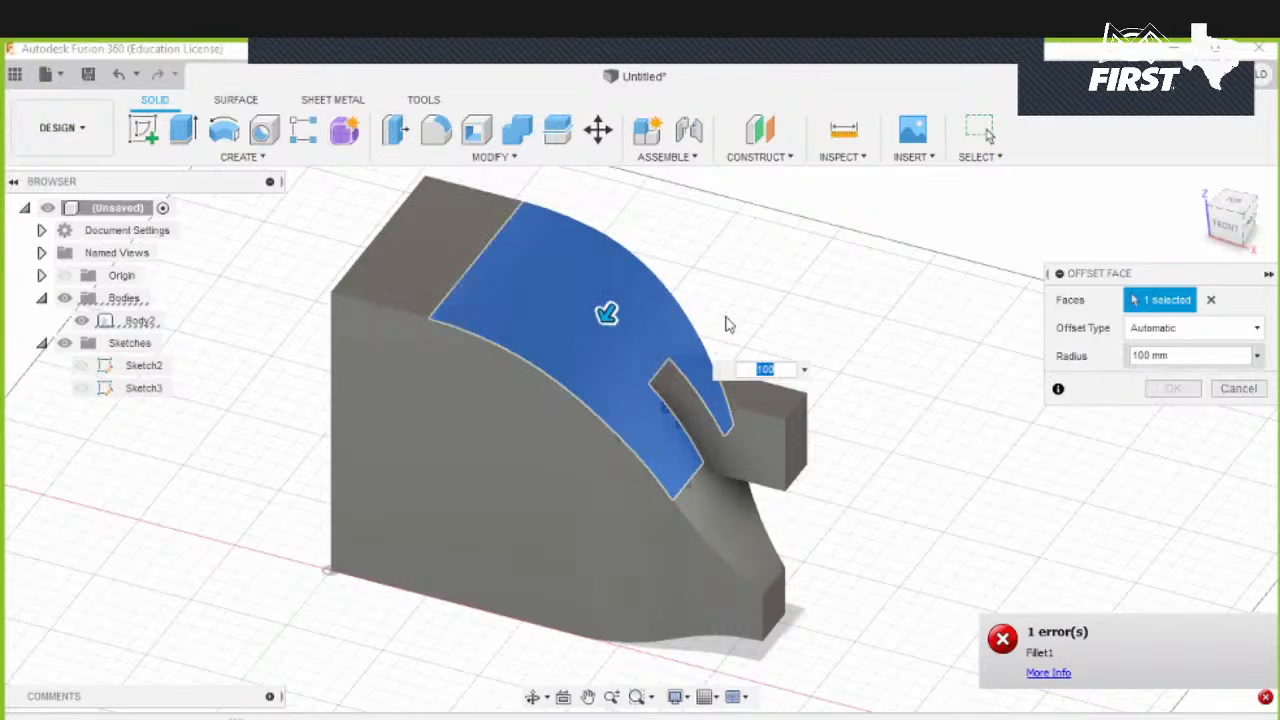
type("150")
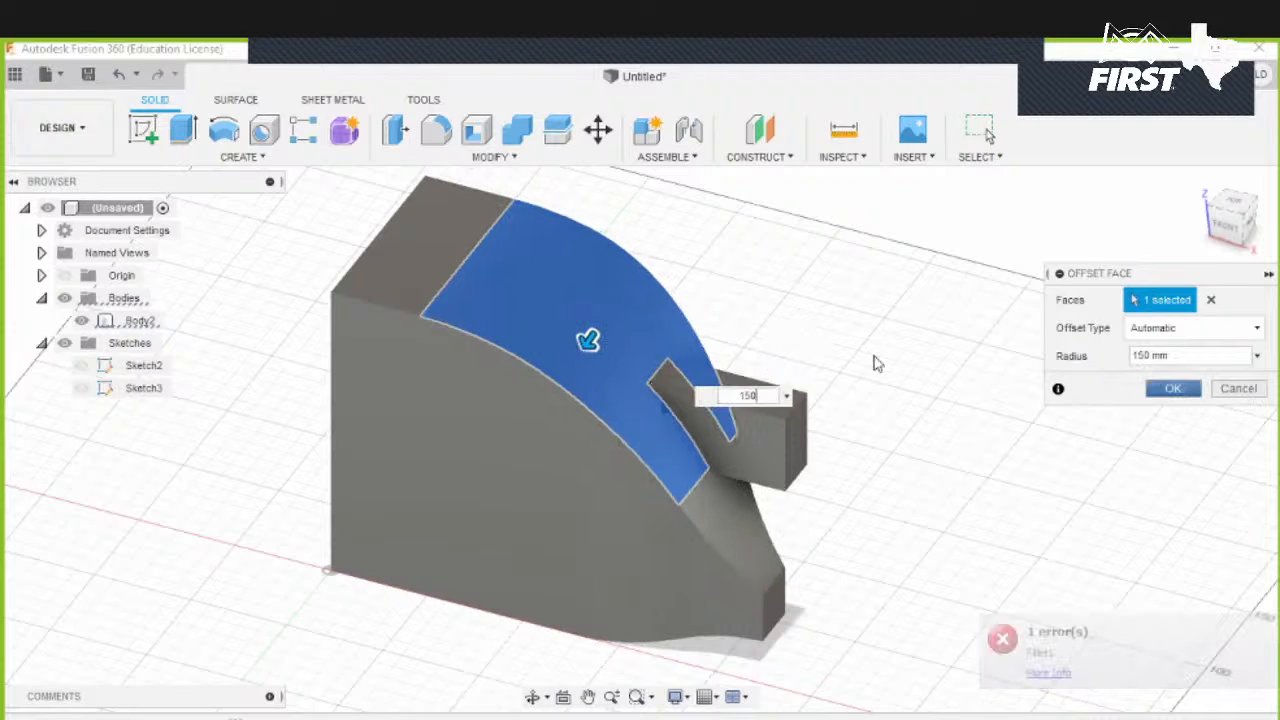
key("Return")
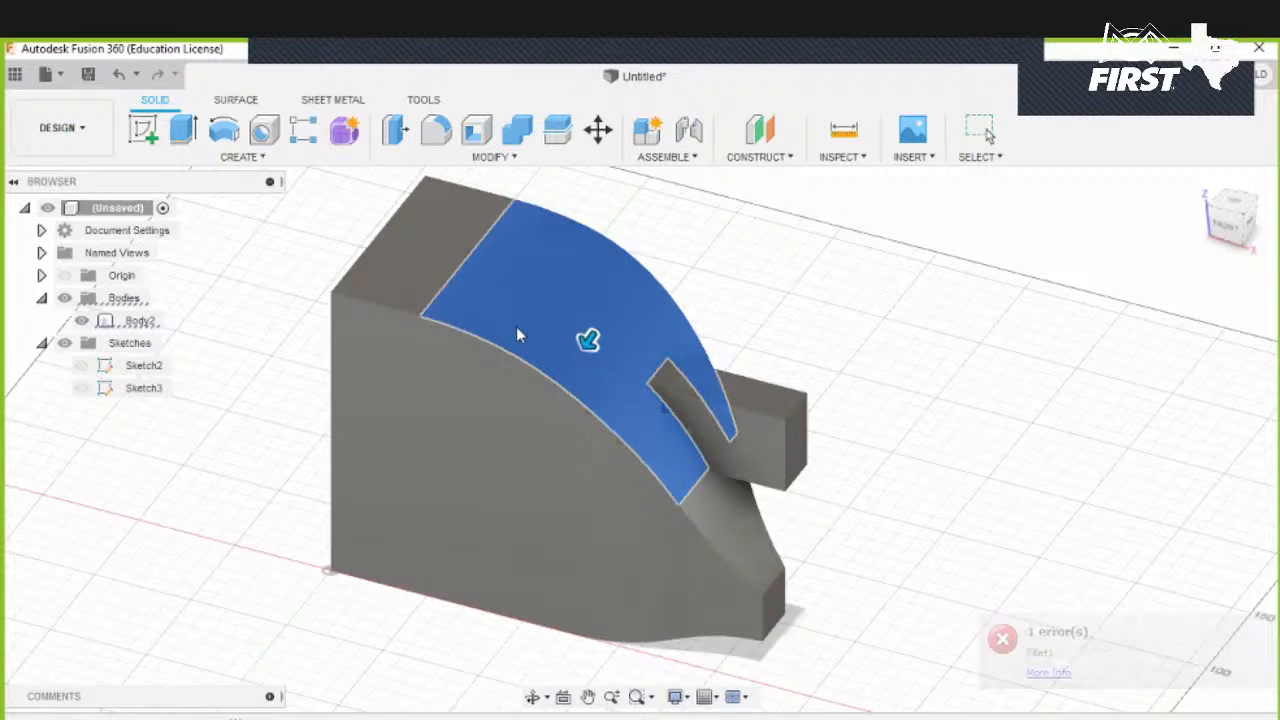
- Drill a 60 mm hole from the block's front face extending to the opposite face, with a flat drill point
left_click(265, 135)
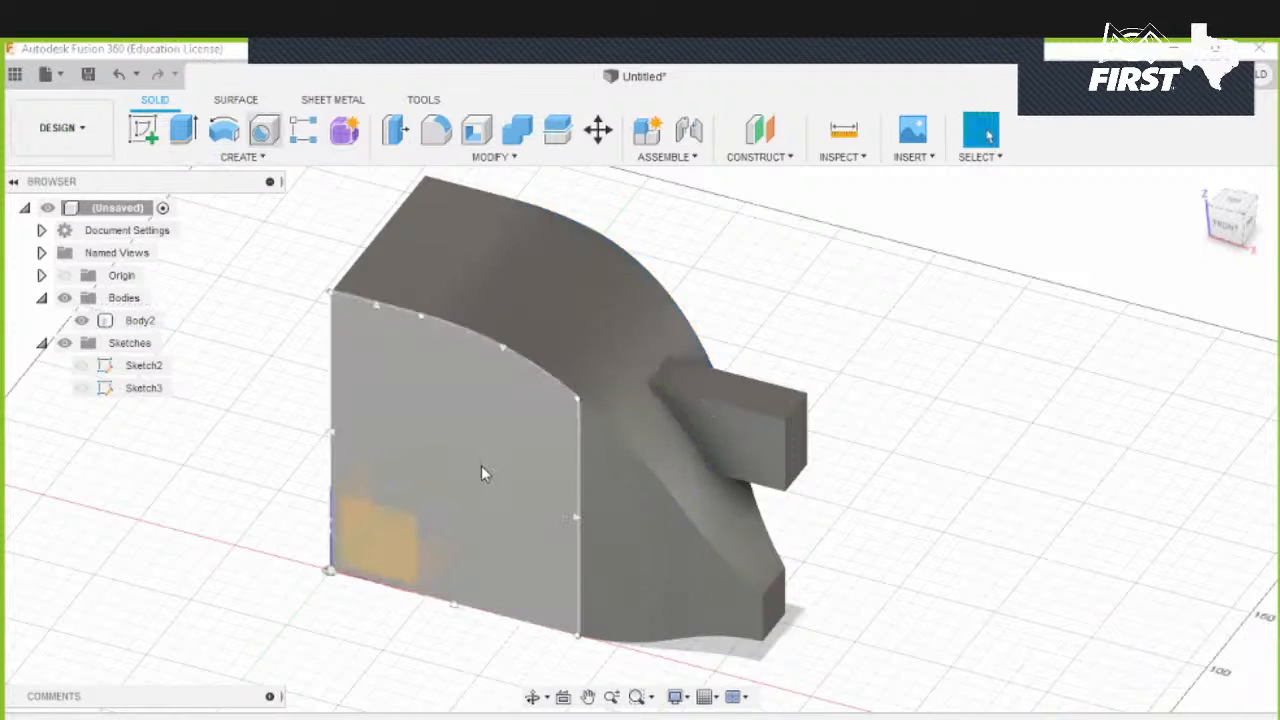
left_click(481, 465)
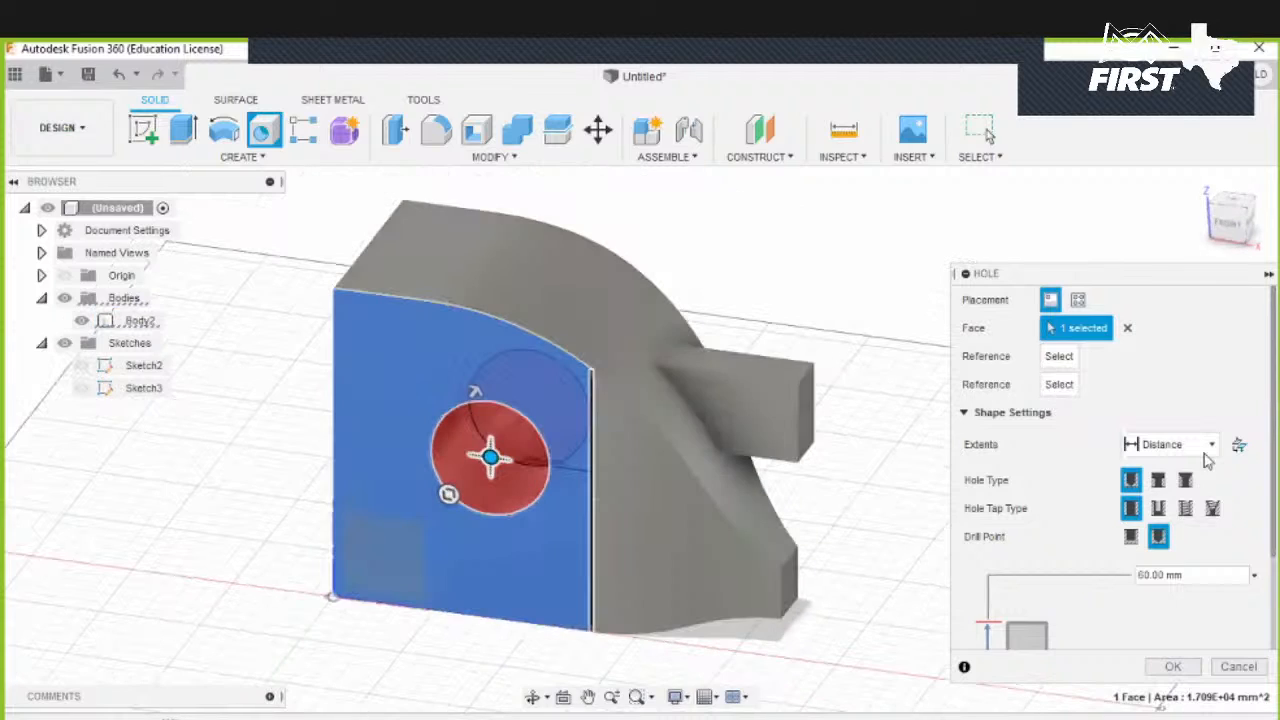
left_click(1205, 449)
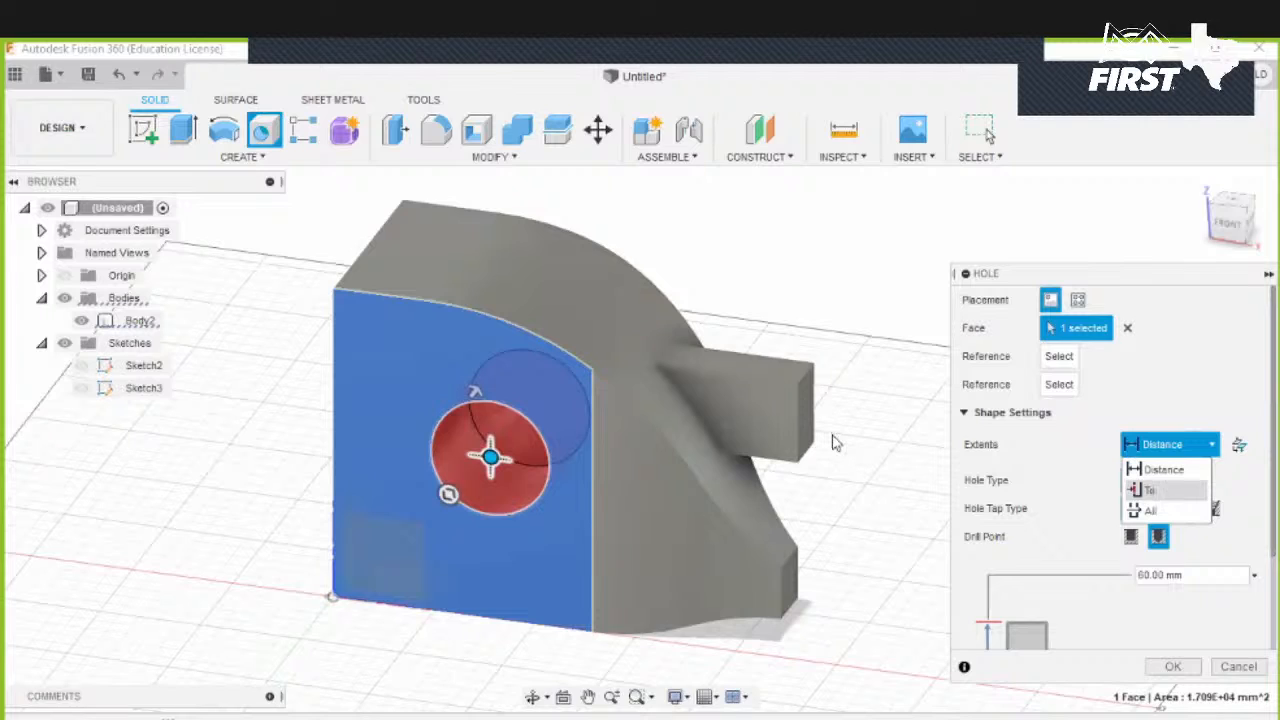
left_click(1152, 490)
middle_click_drag(803, 332, 627, 400, "shift")
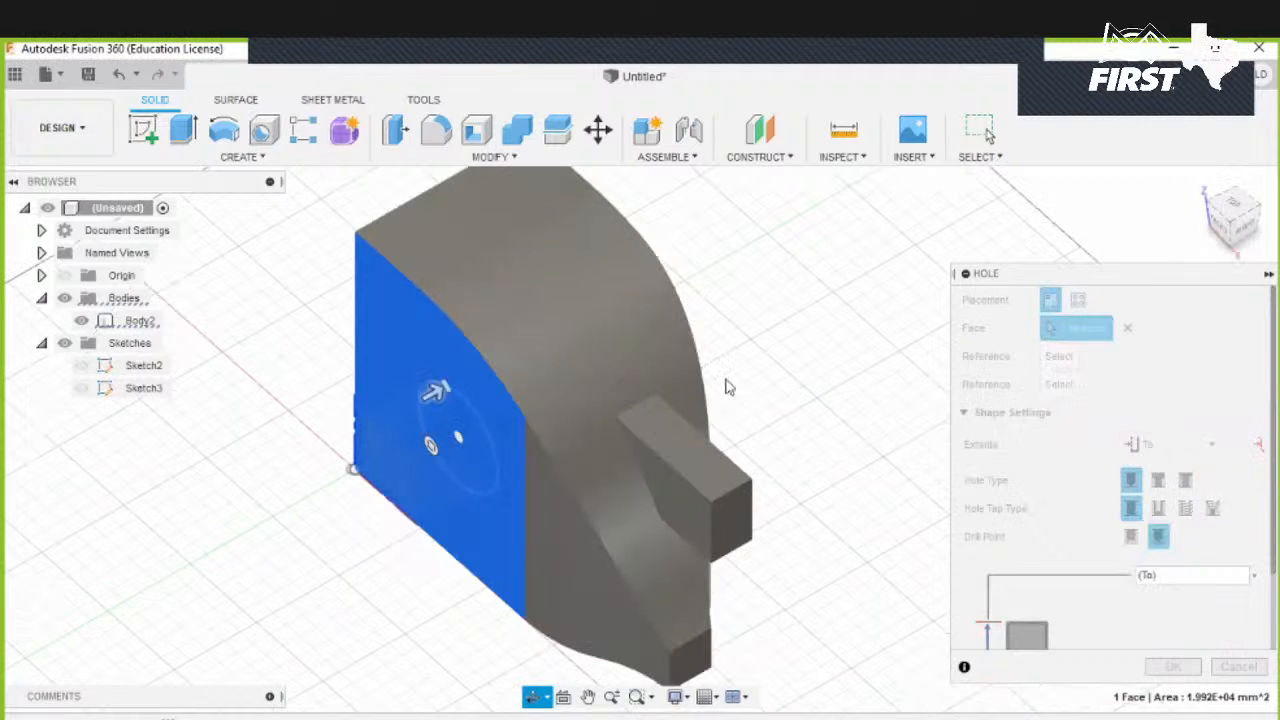
middle_click_drag(728, 387, 763, 397, "shift")
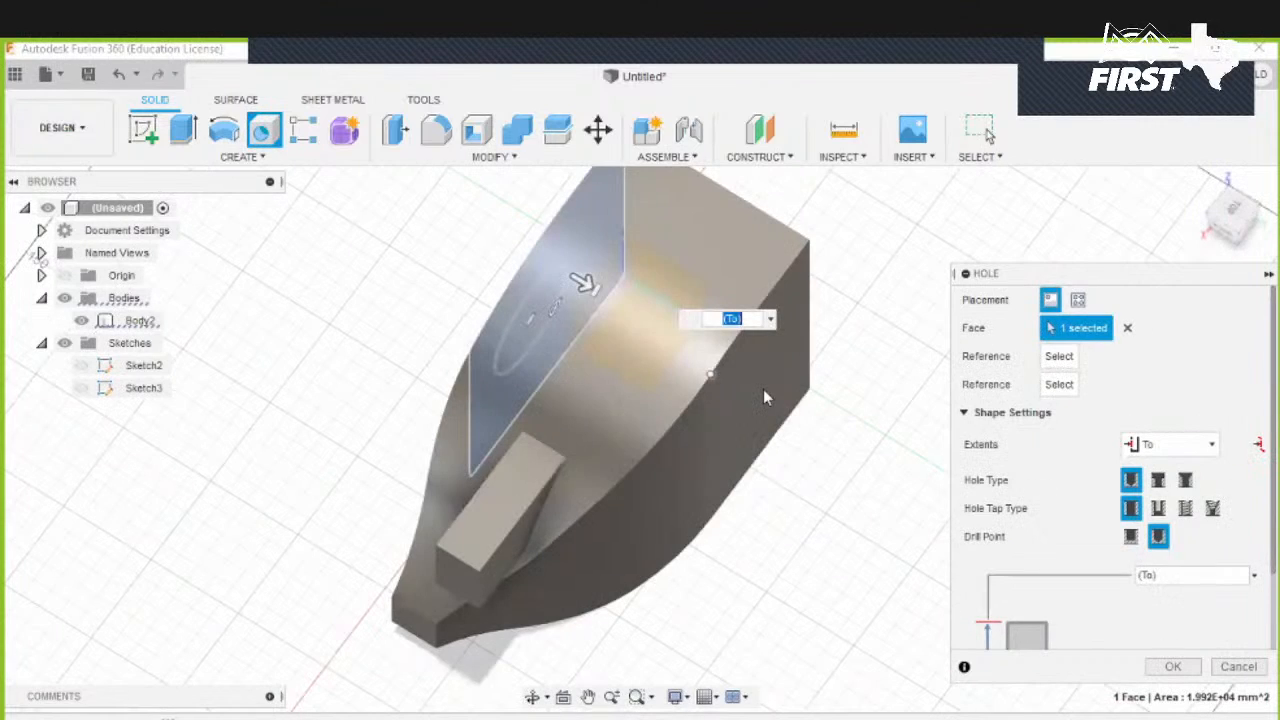
left_click(714, 420)
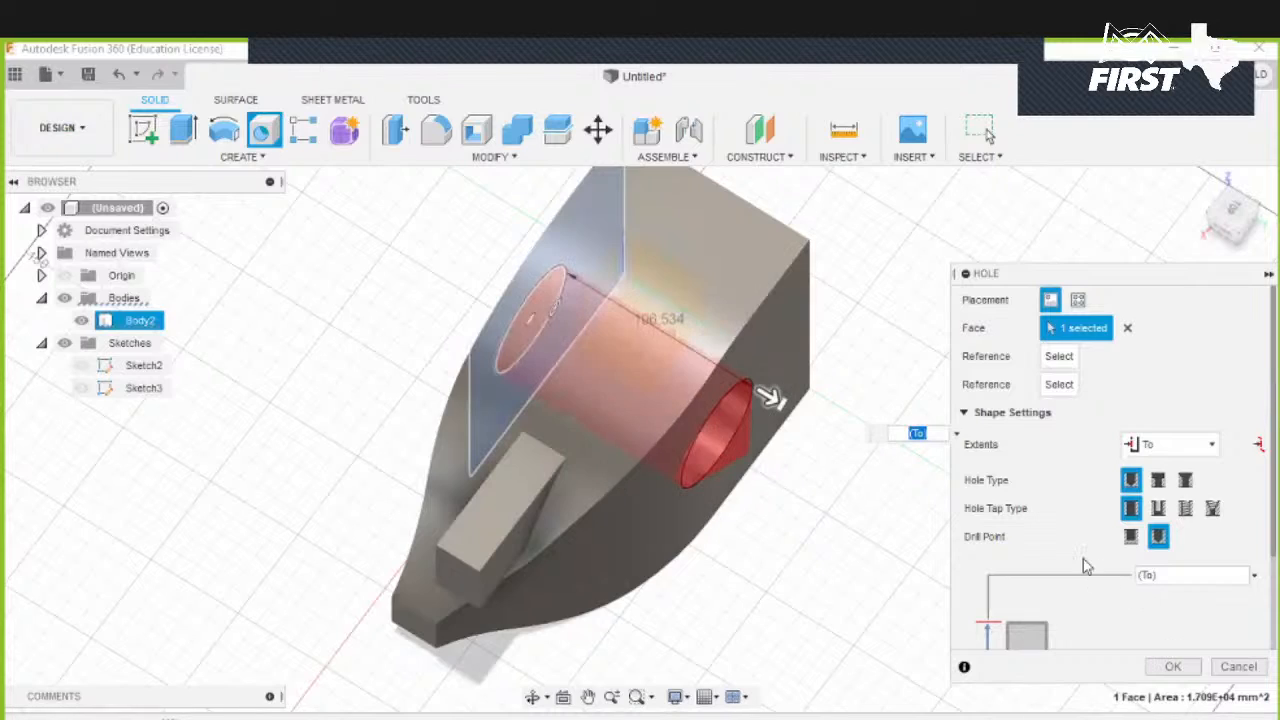
scroll(1085, 562, "down", 3)
scroll(1058, 539, "down", 1)
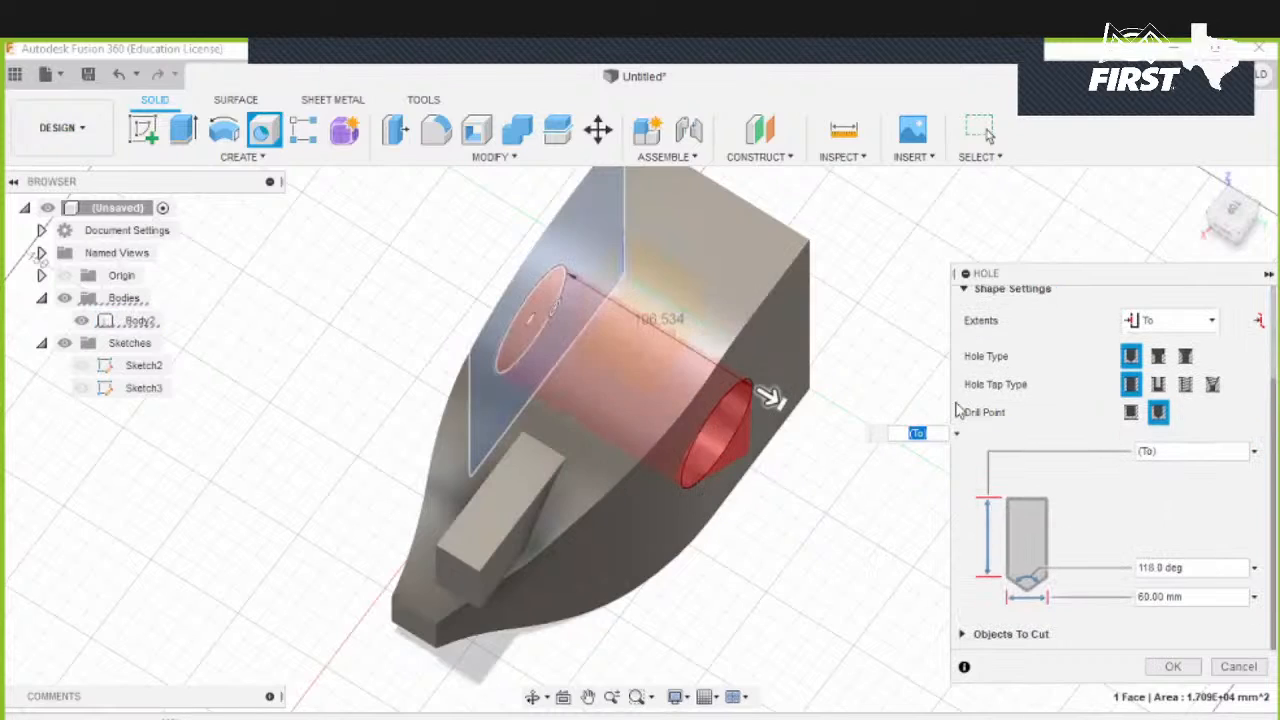
left_click(1131, 412)
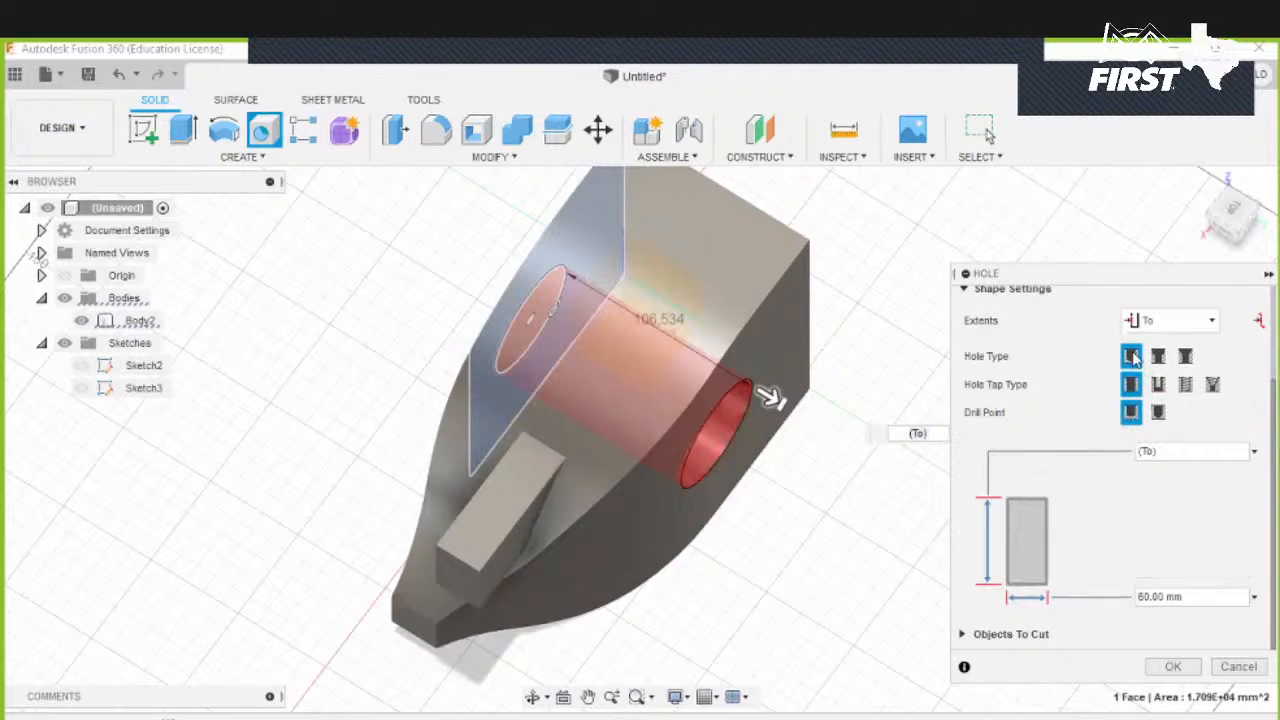
left_click(1172, 666)
- Fillet the hole's front edge with a radius of about 17.5 mm
middle_click_drag(400, 435, 577, 357, "shift")
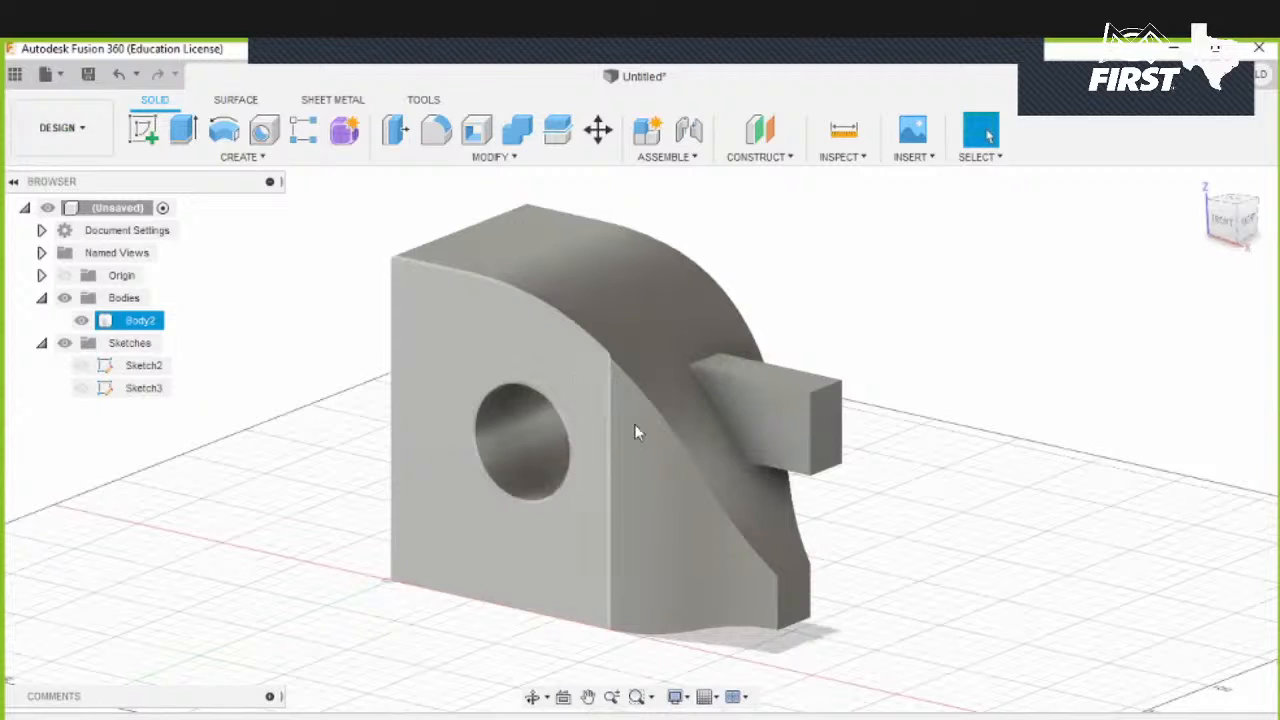
left_click(641, 692)
left_click(467, 469)
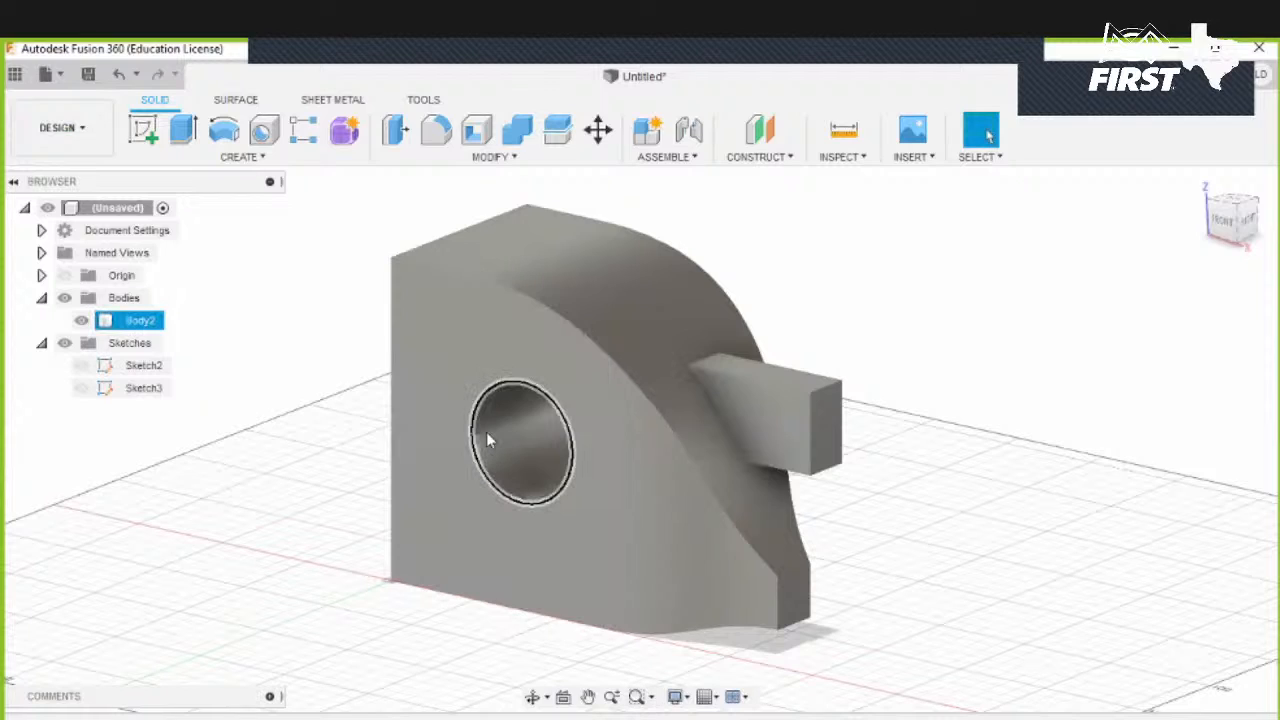
scroll(468, 466, "up", 3)
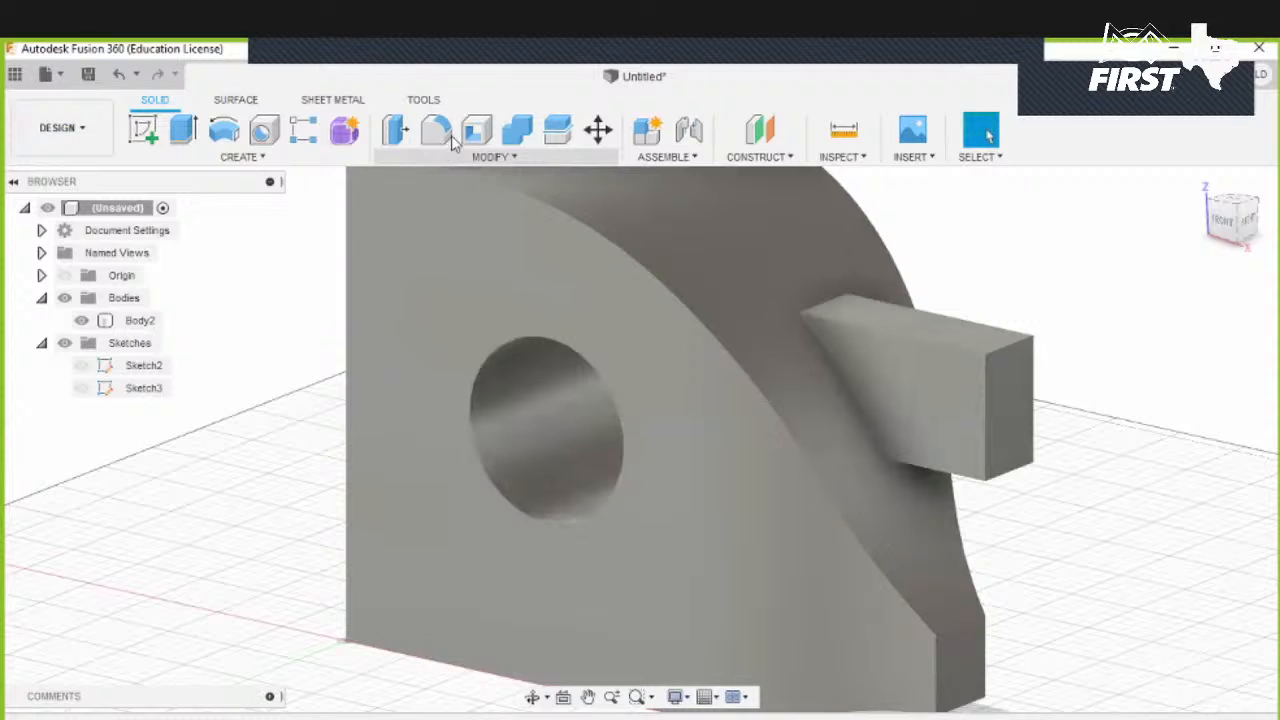
left_click(436, 130)
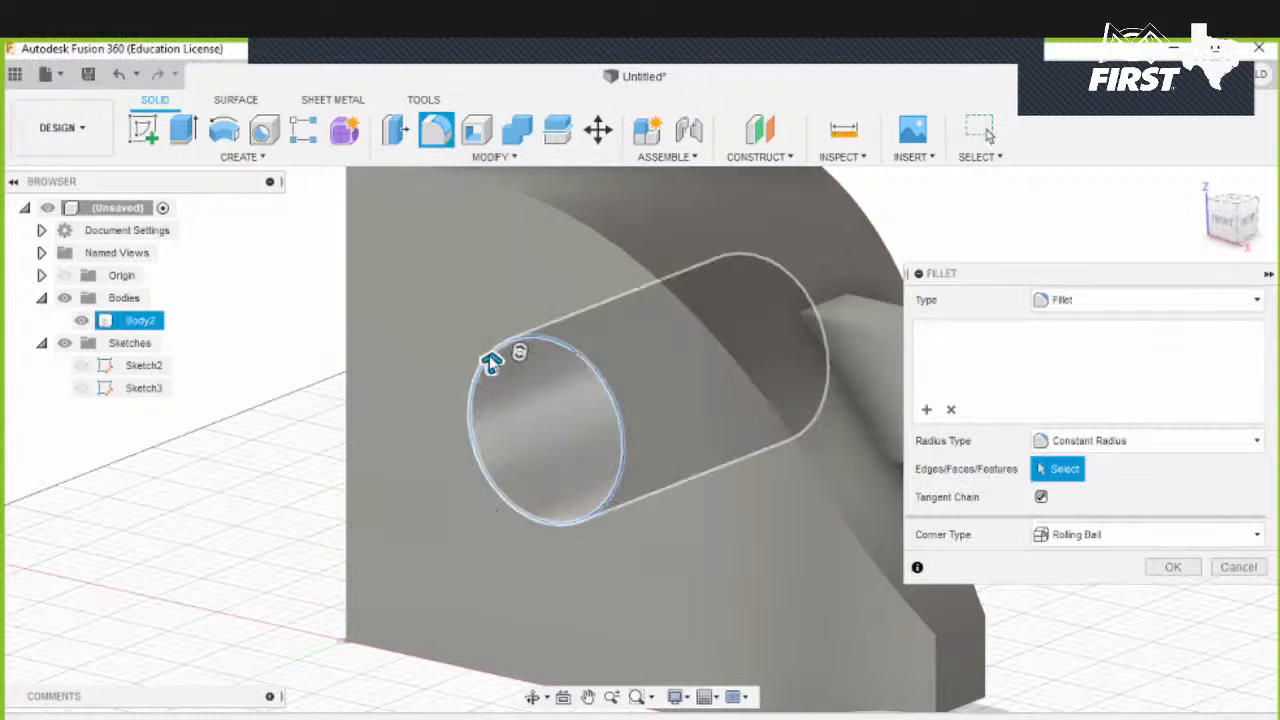
left_click(491, 362)
left_click_drag(491, 362, 487, 342)
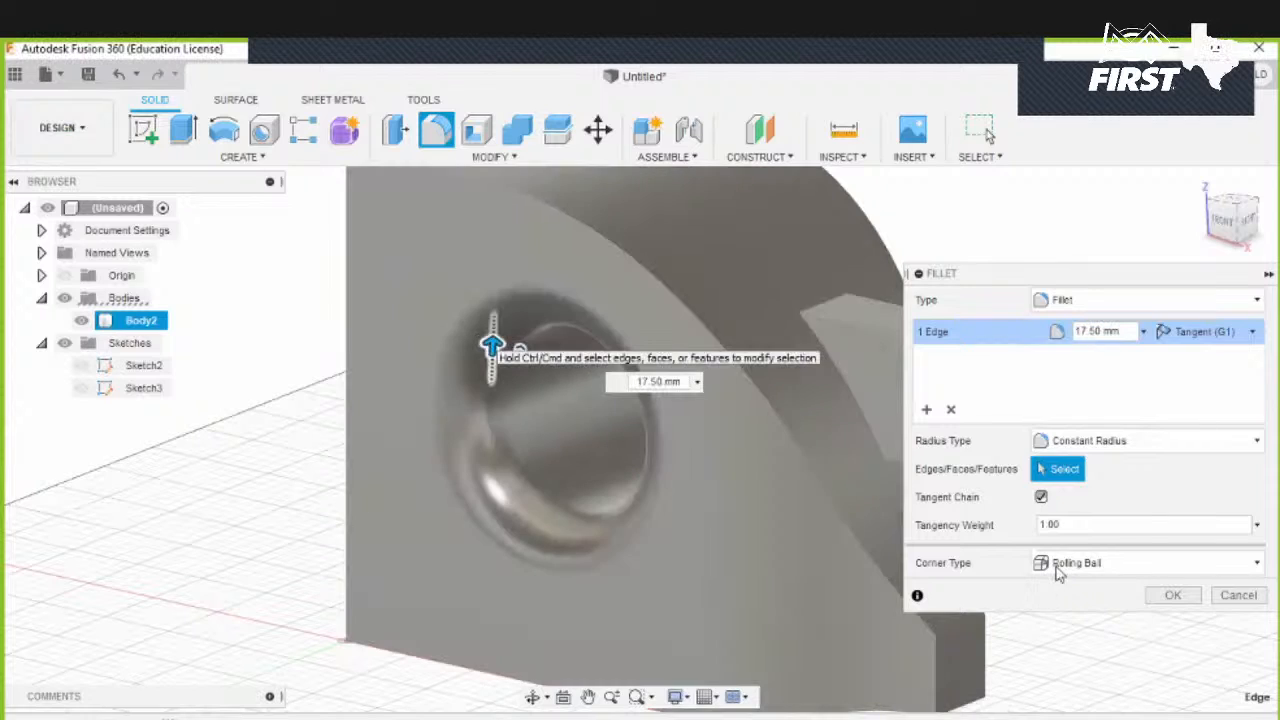
left_click(1173, 597)
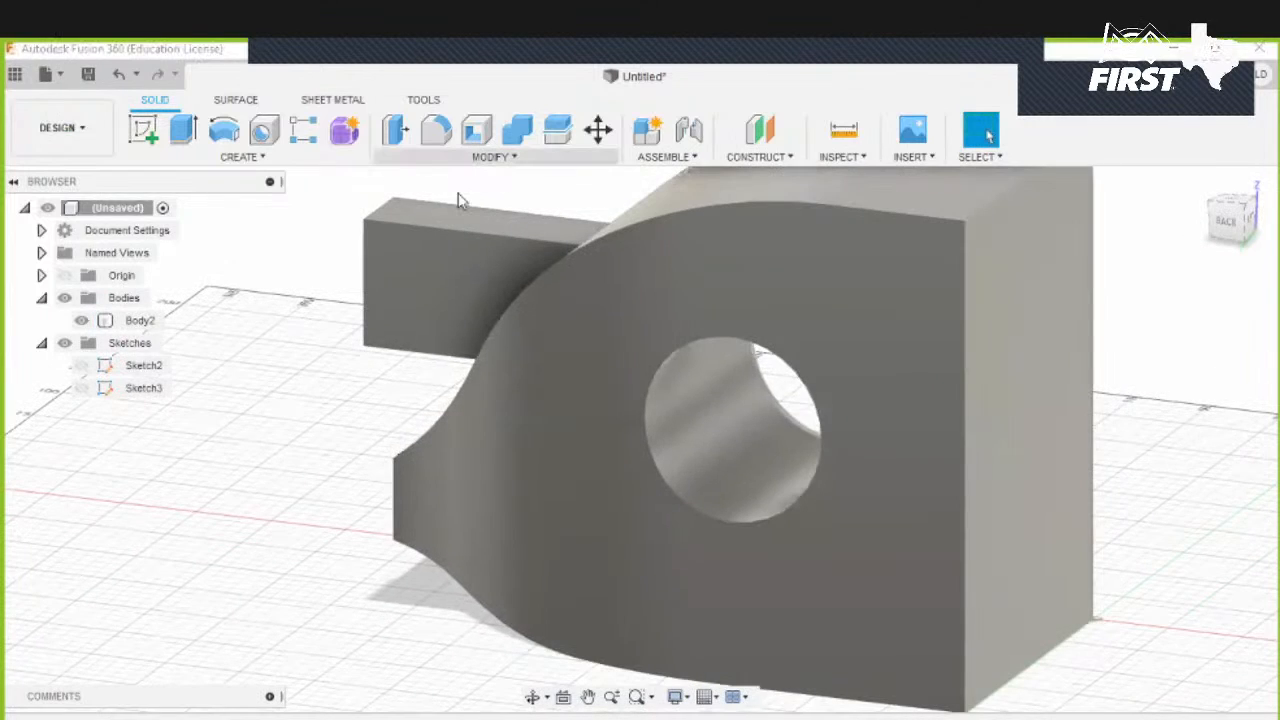
- Chamfer the hole's back edge with an equal distance of 25 mm
left_click(490, 157)
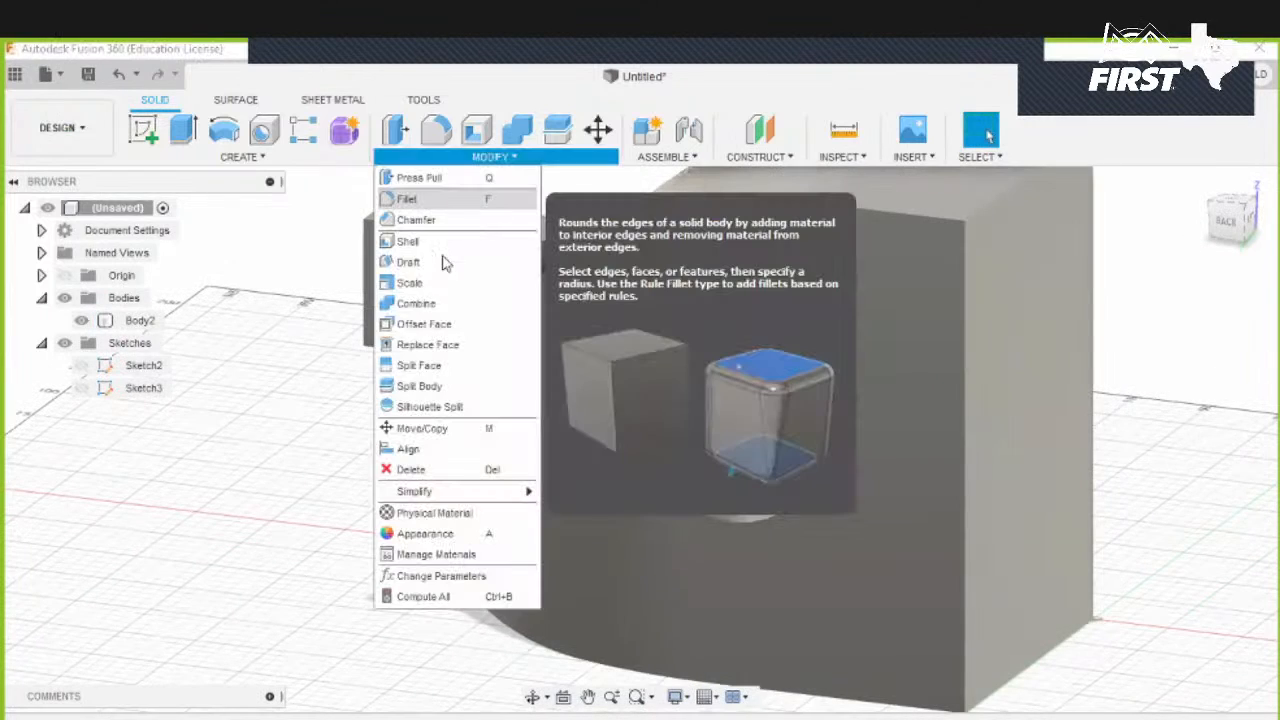
left_click(416, 220)
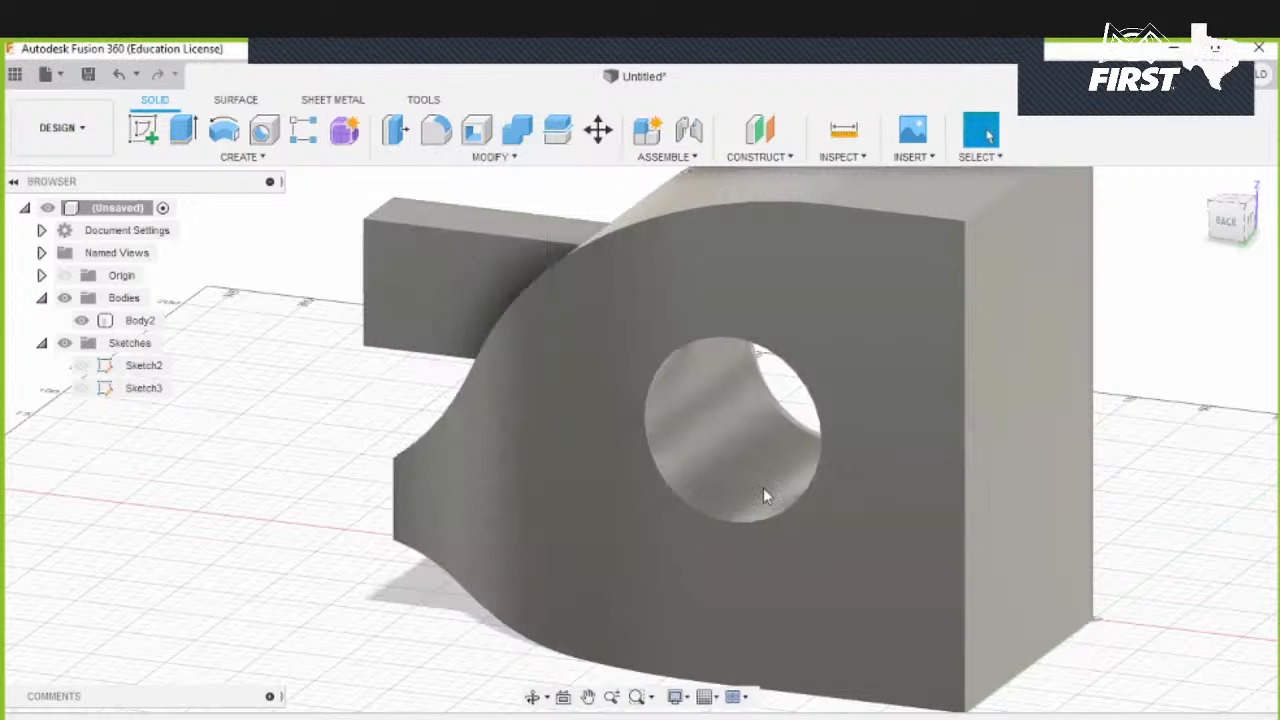
left_click(660, 472)
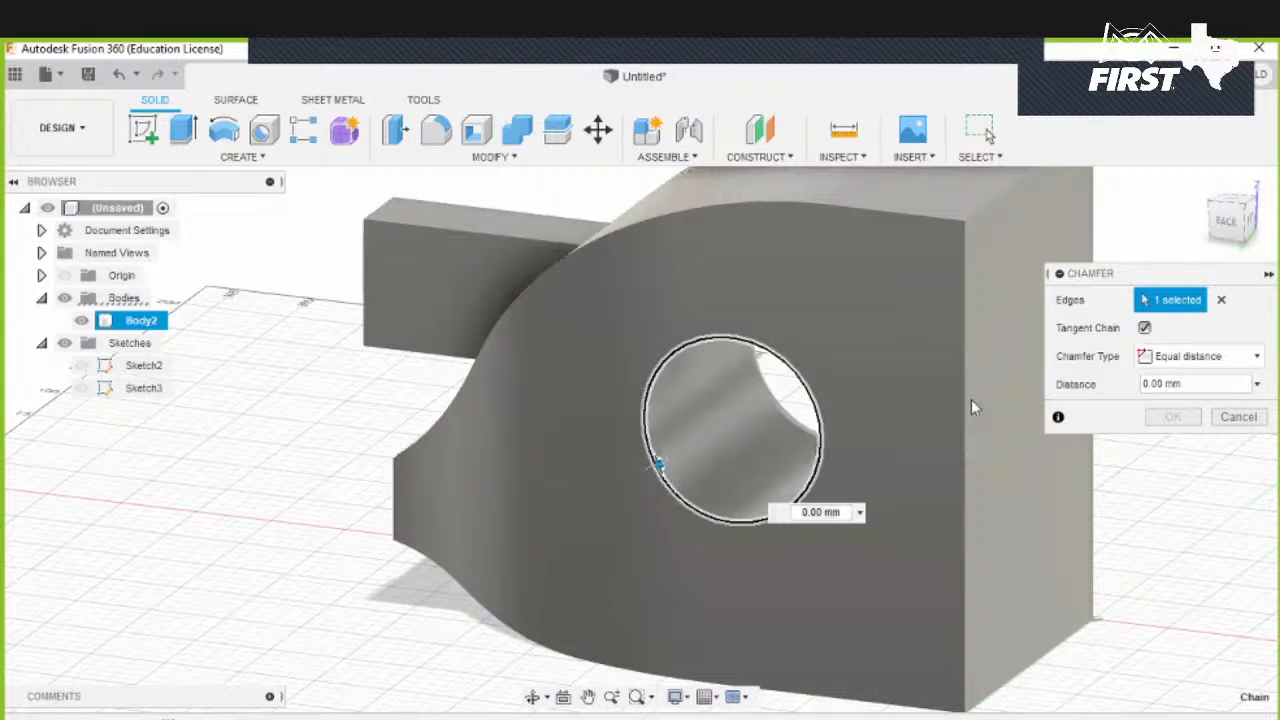
left_click(641, 452)
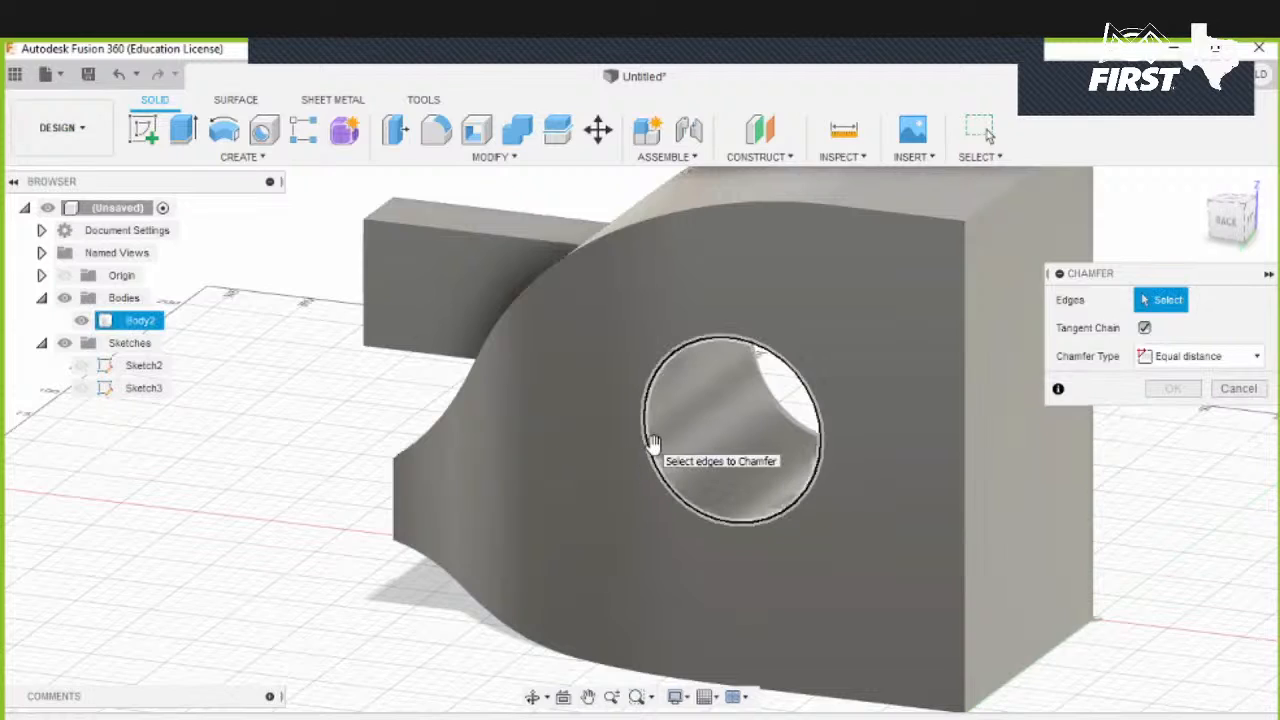
left_click(648, 440)
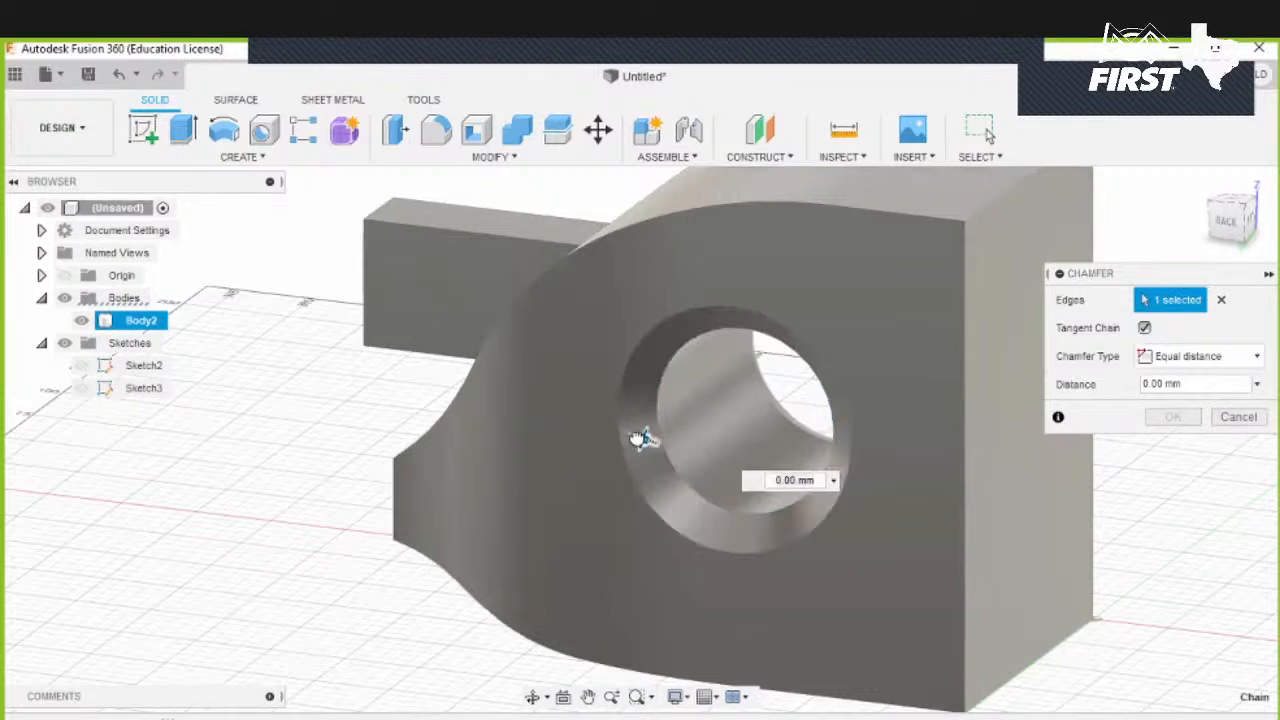
type("25")
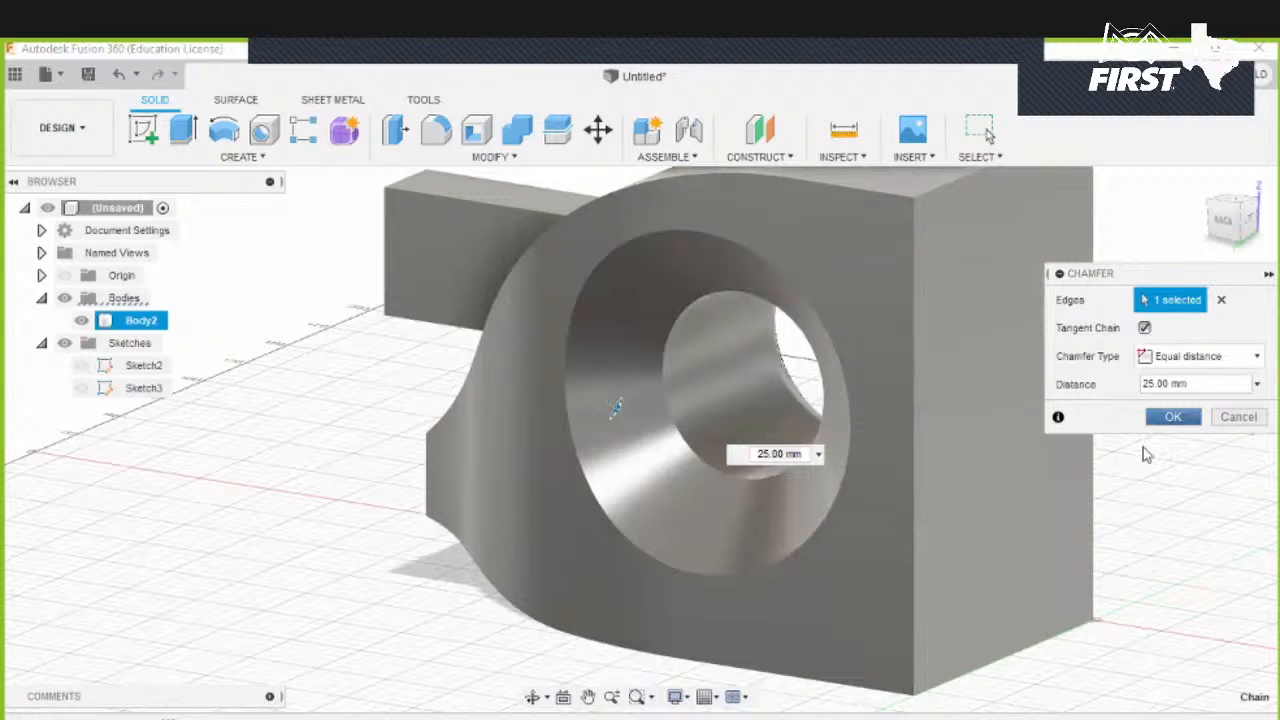
key("Return")
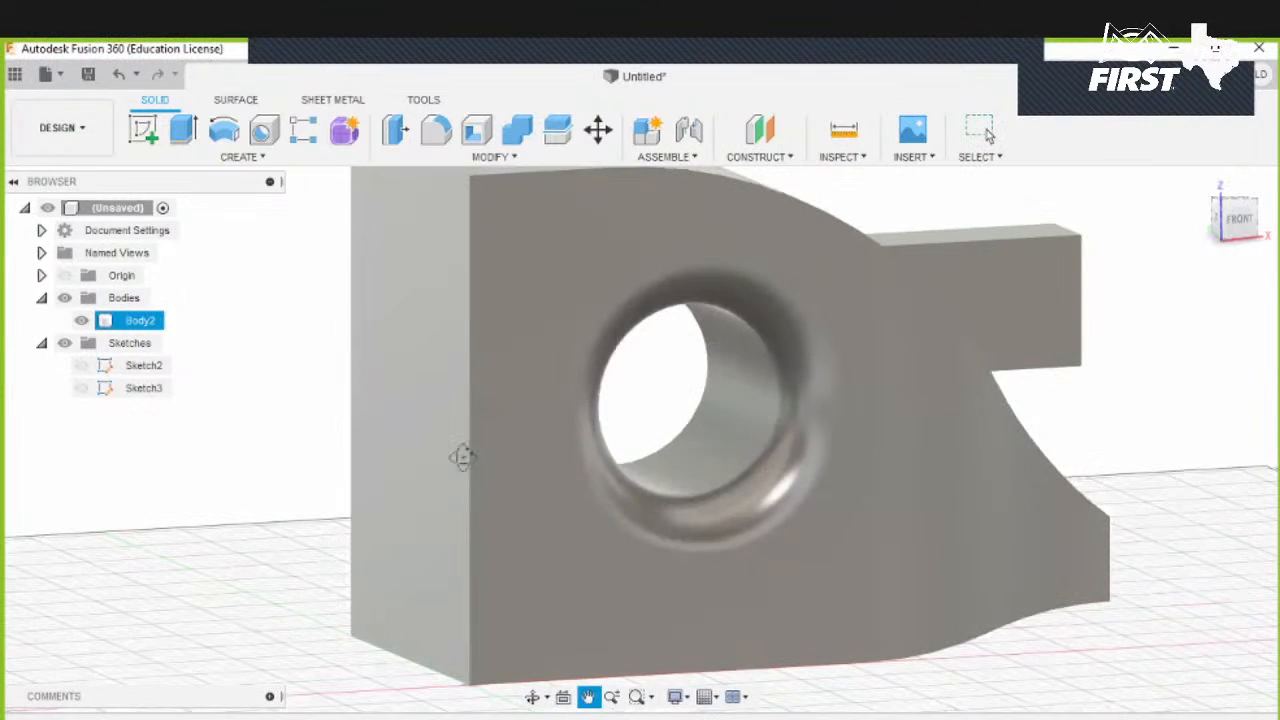
- Try to enlarge the hole's inner face with Press Pull, testing diameters from 40 to 140 mm and 100 mm, then cancel
middle_click_drag(462, 457, 720, 449, "shift")
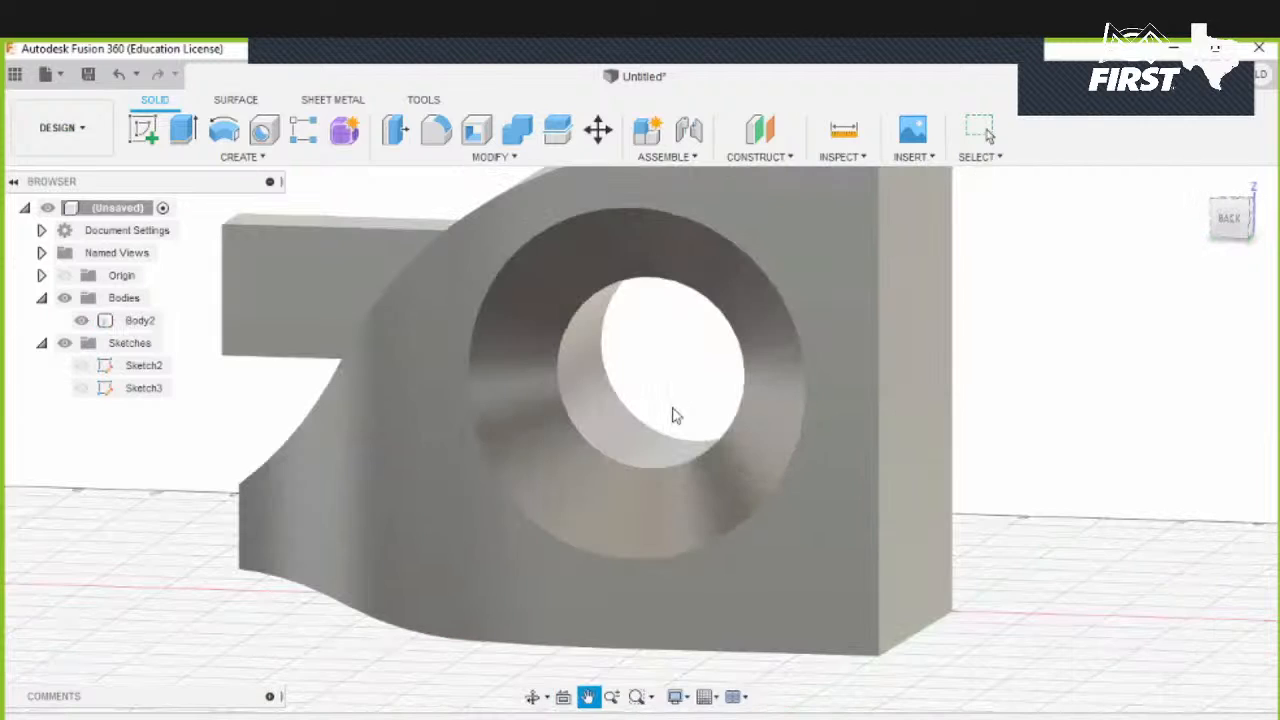
middle_click_drag(677, 415, 669, 420)
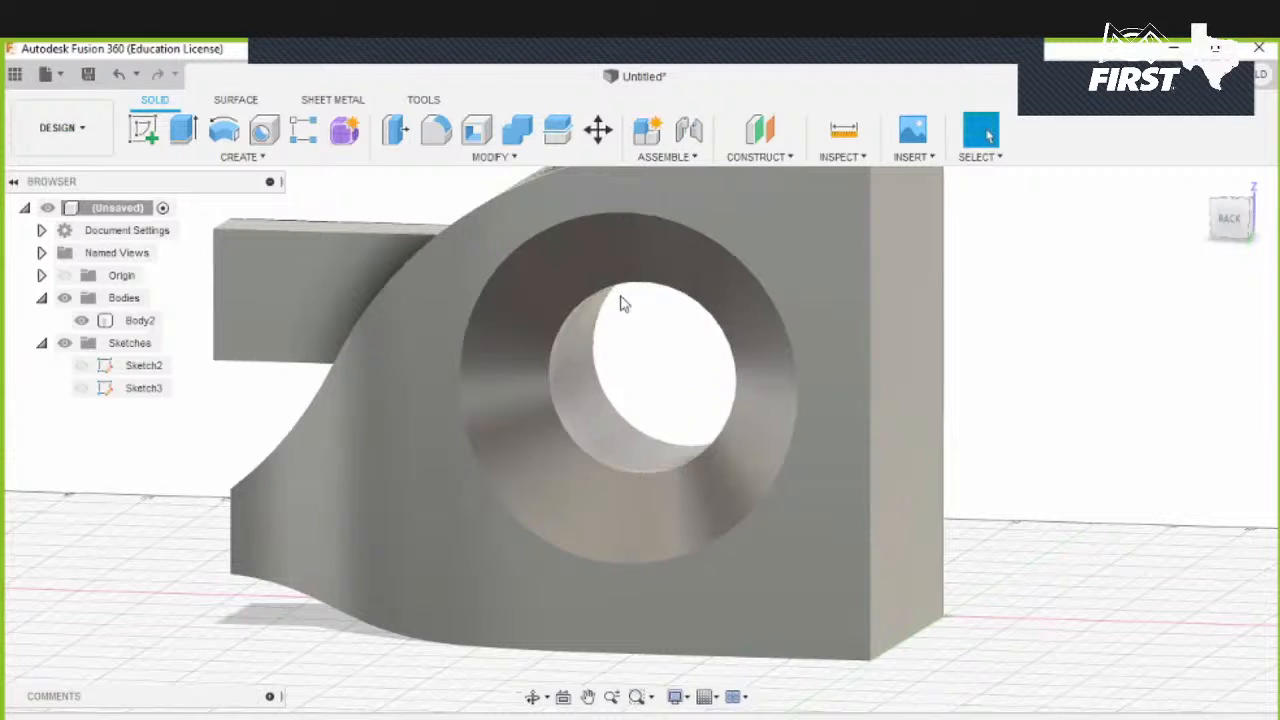
left_click(392, 133)
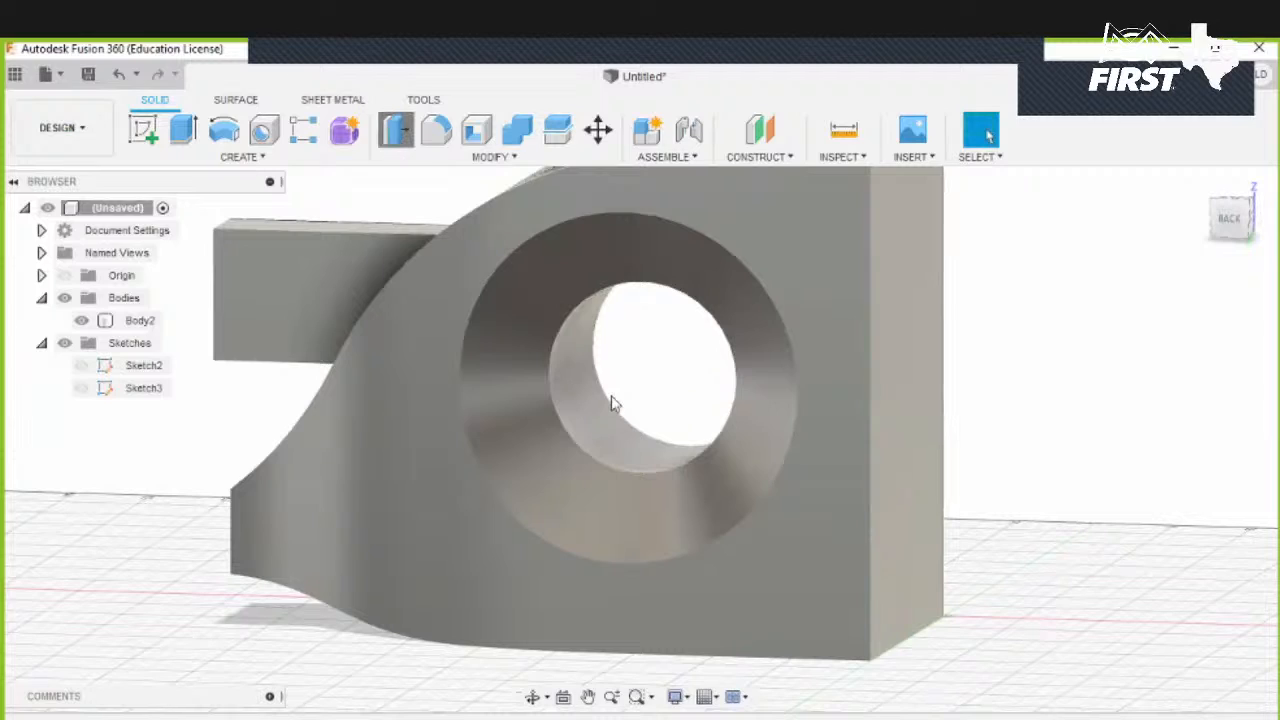
left_click(603, 340)
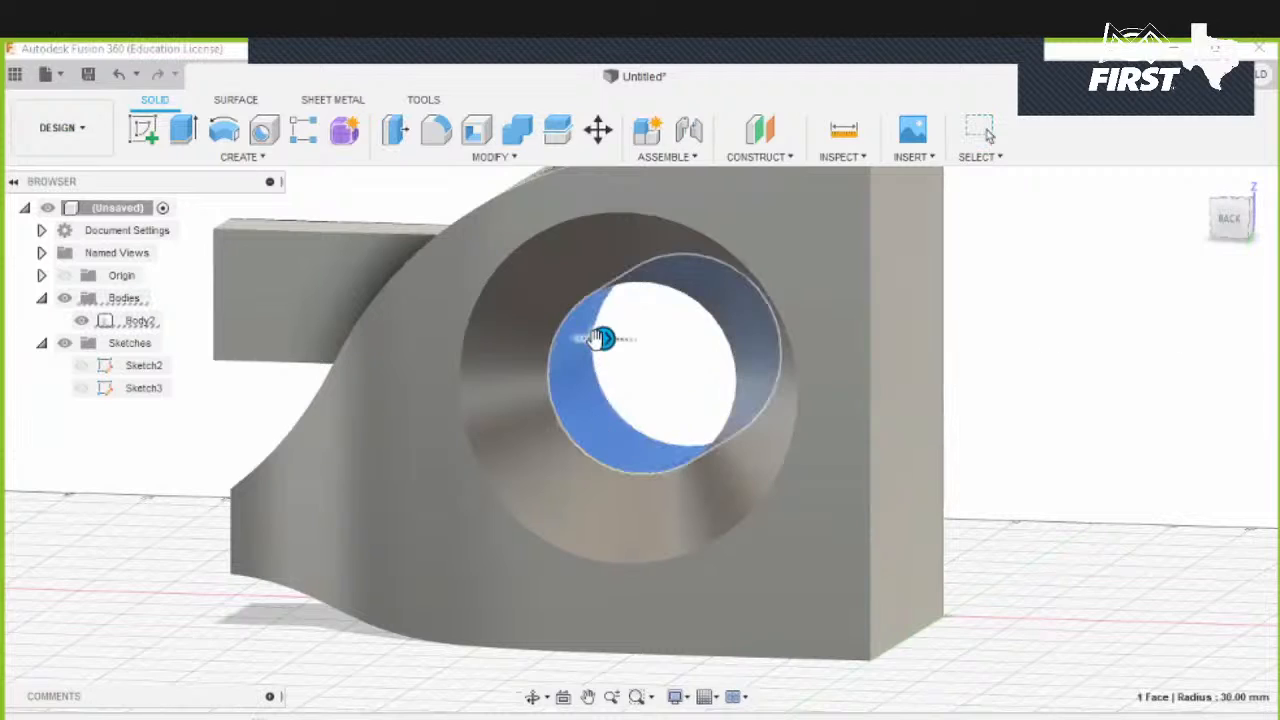
left_click_drag(605, 342, 635, 345)
middle_click_drag(745, 300, 512, 331, "shift")
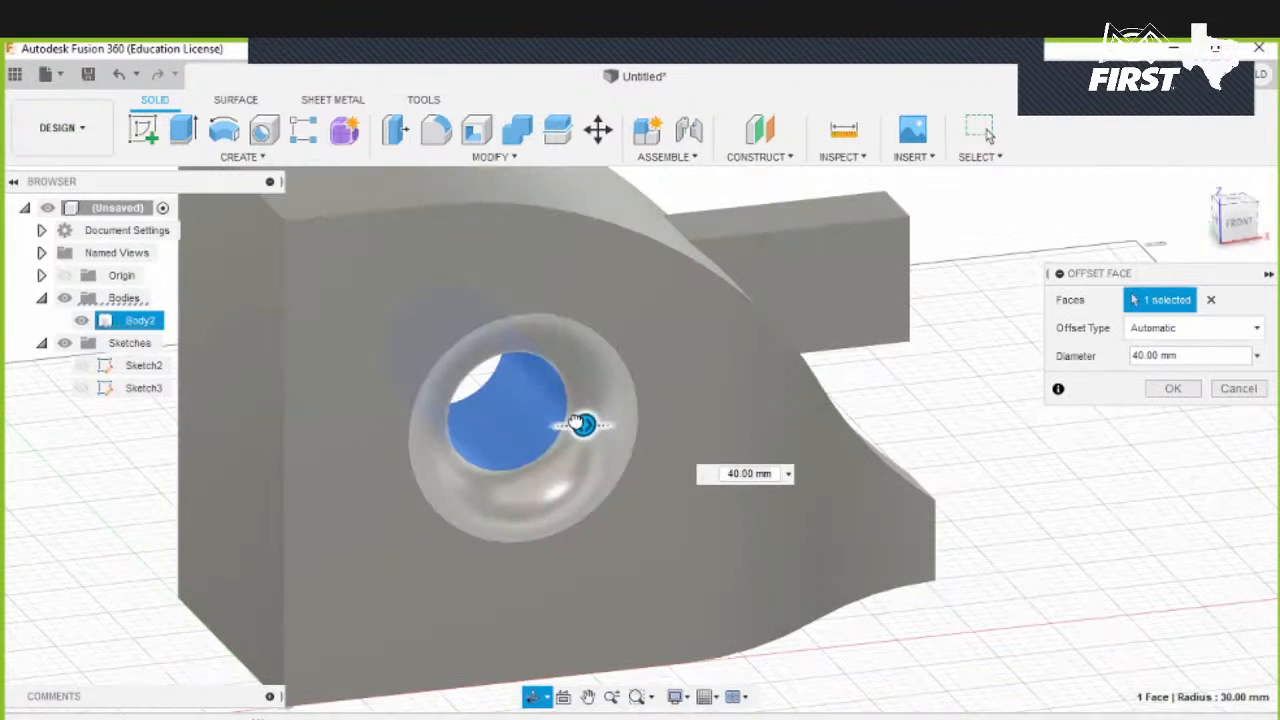
left_click_drag(583, 424, 654, 415)
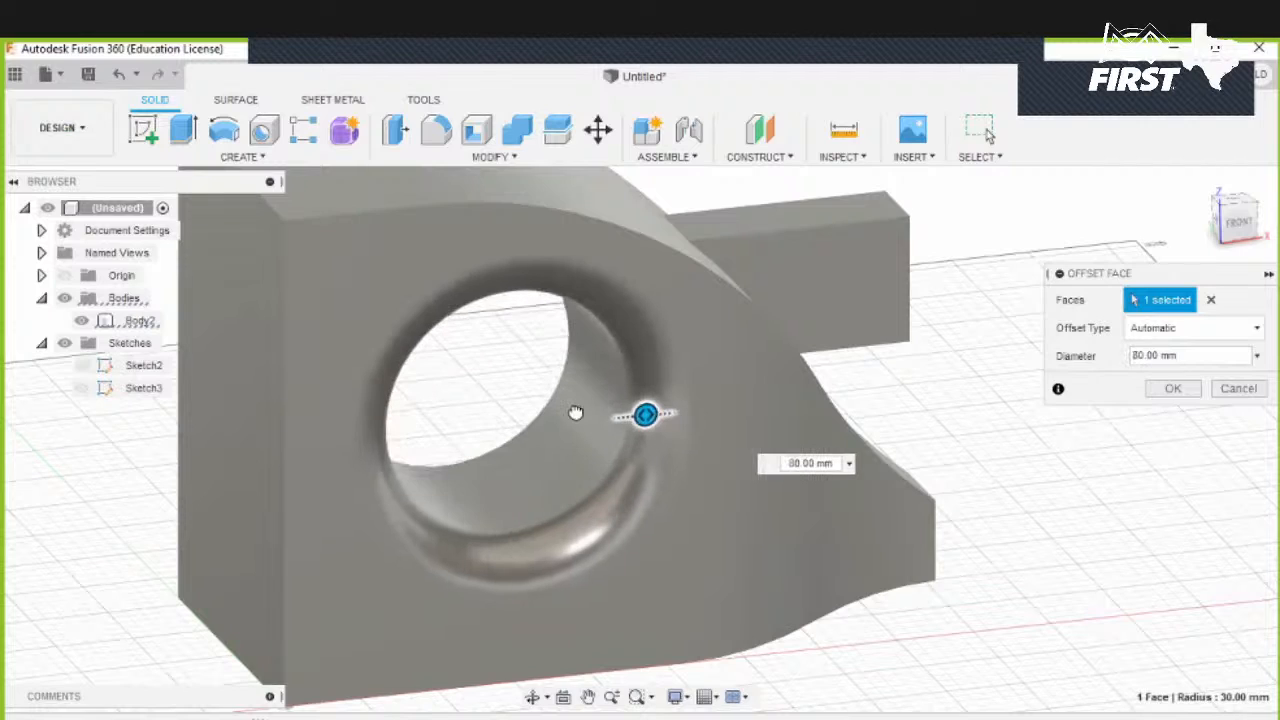
middle_click_drag(514, 406, 755, 367, "shift")
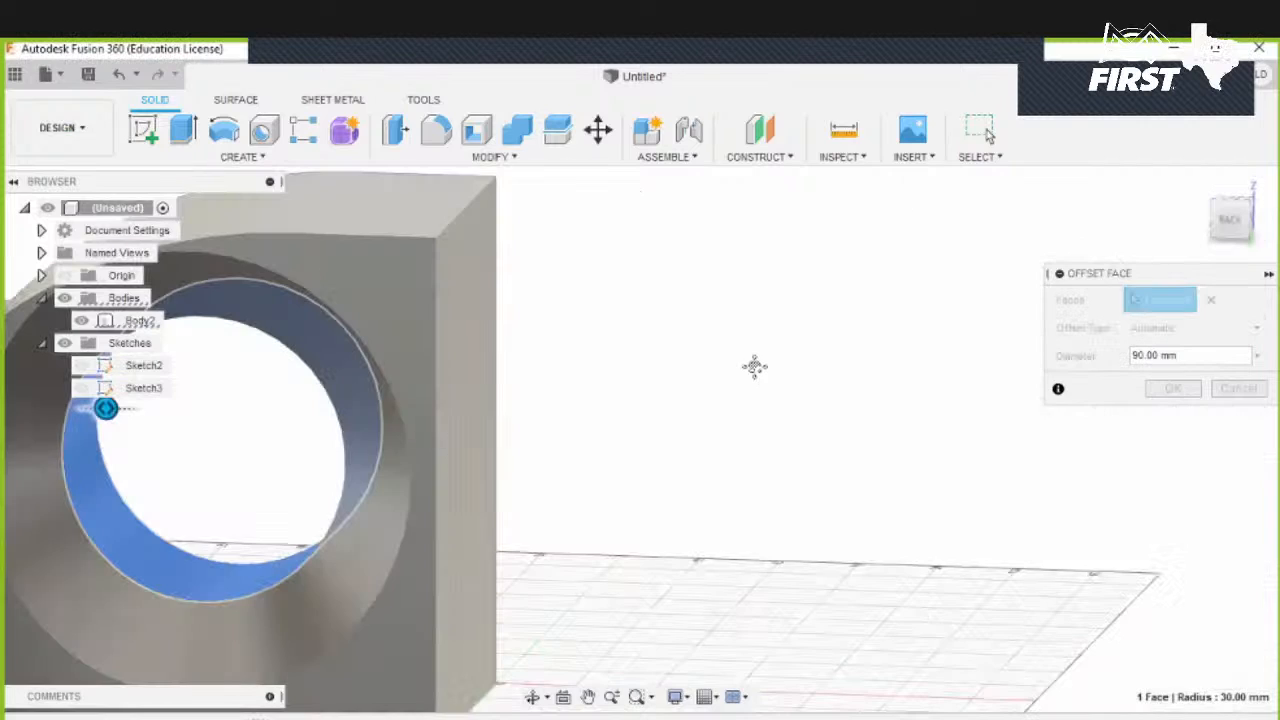
middle_click_drag(380, 447, 706, 371)
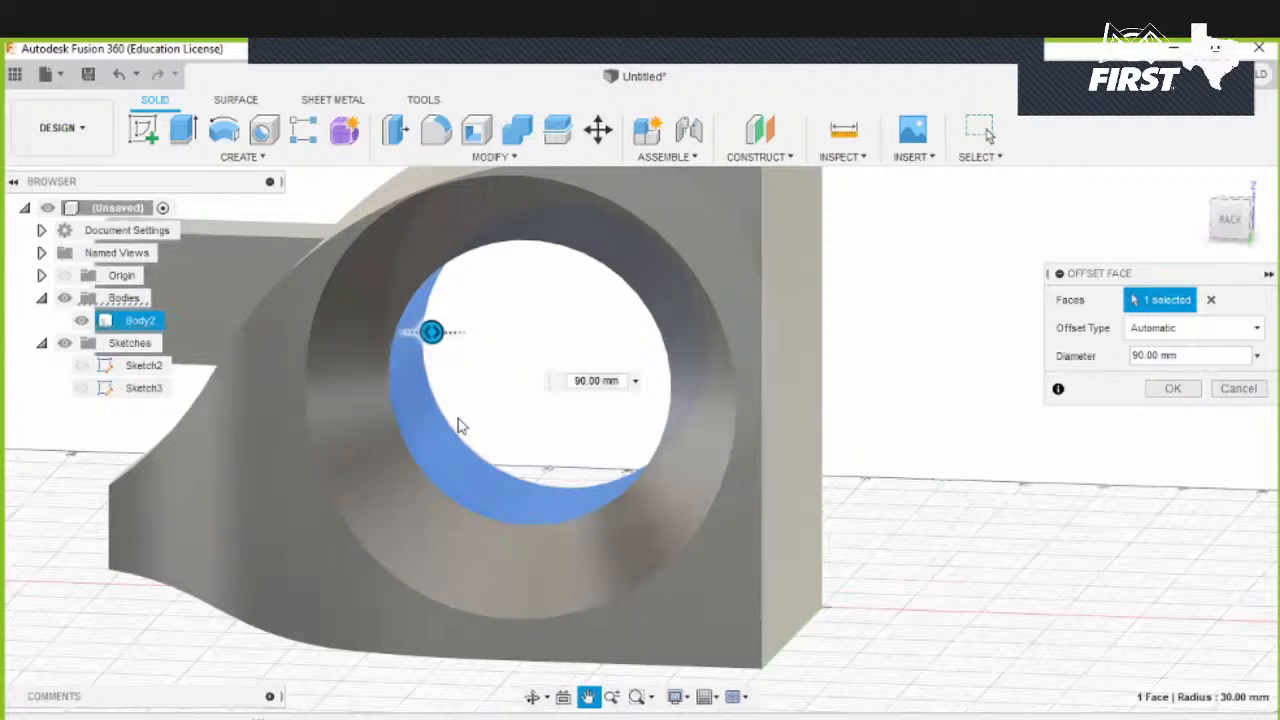
middle_click_drag(457, 423, 442, 343, "shift")
left_click_drag(472, 294, 317, 384)
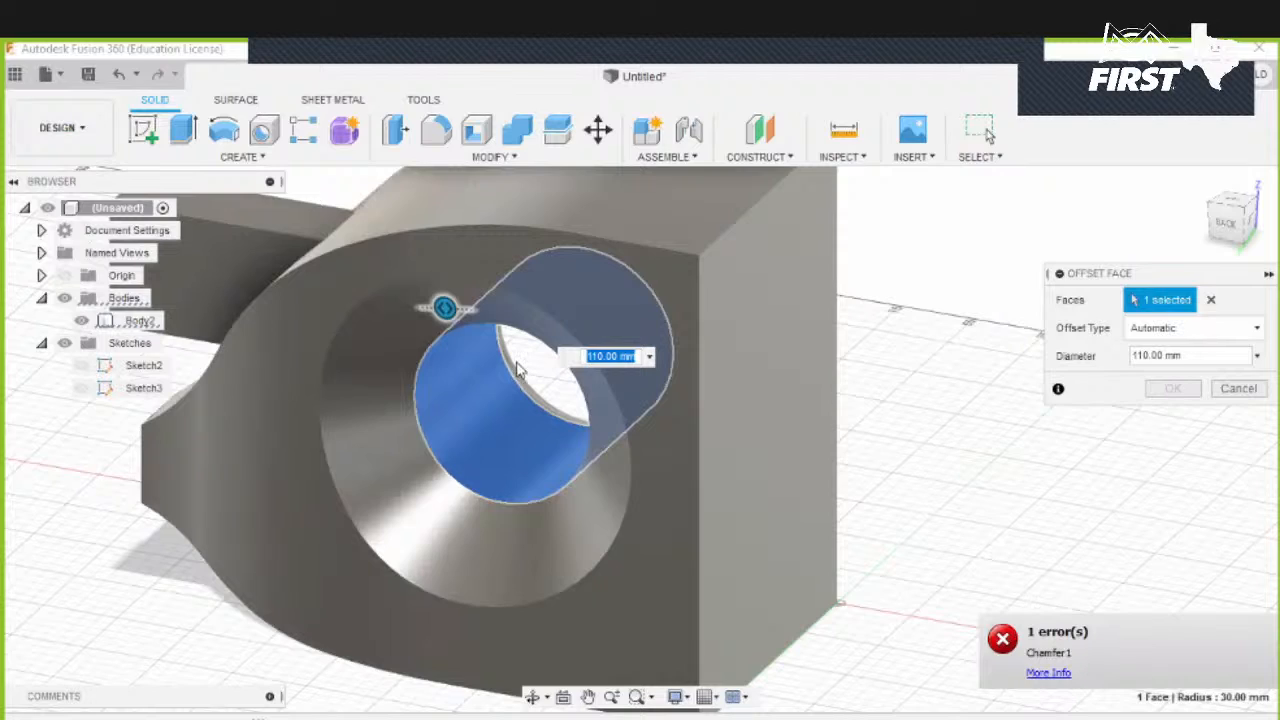
left_click_drag(444, 311, 730, 403)
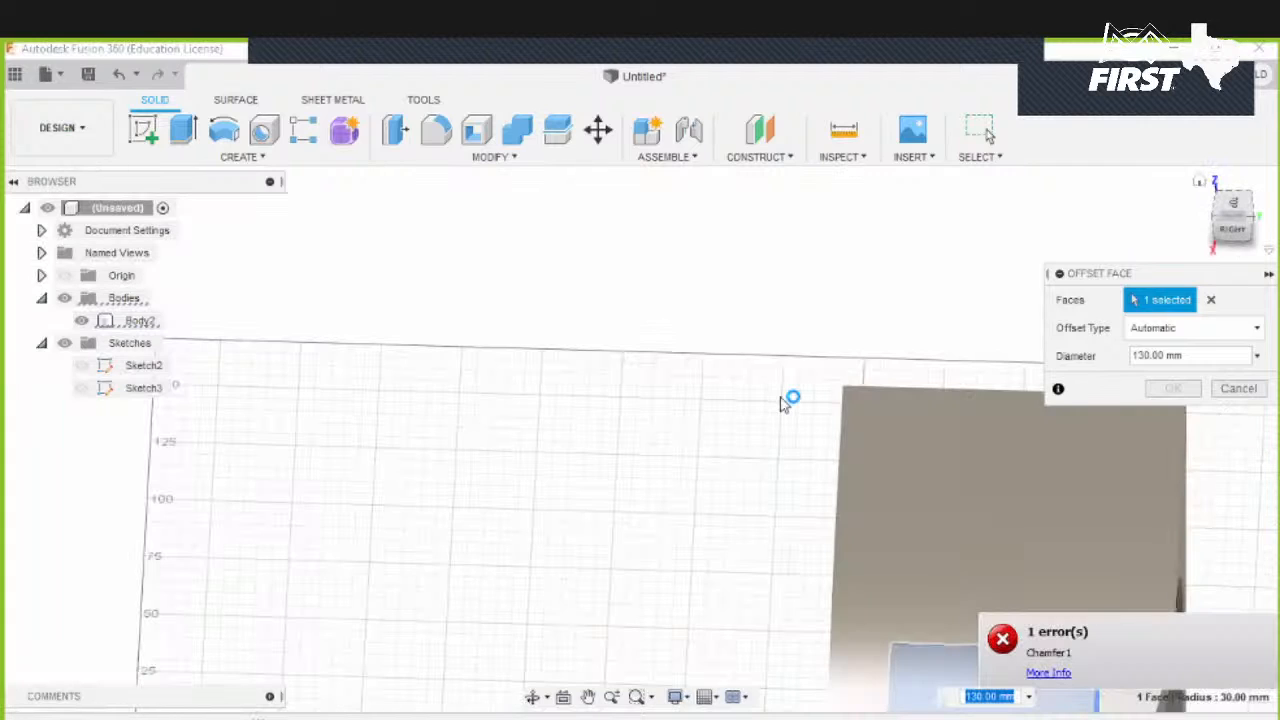
middle_click_drag(452, 508, 452, 485, "shift")
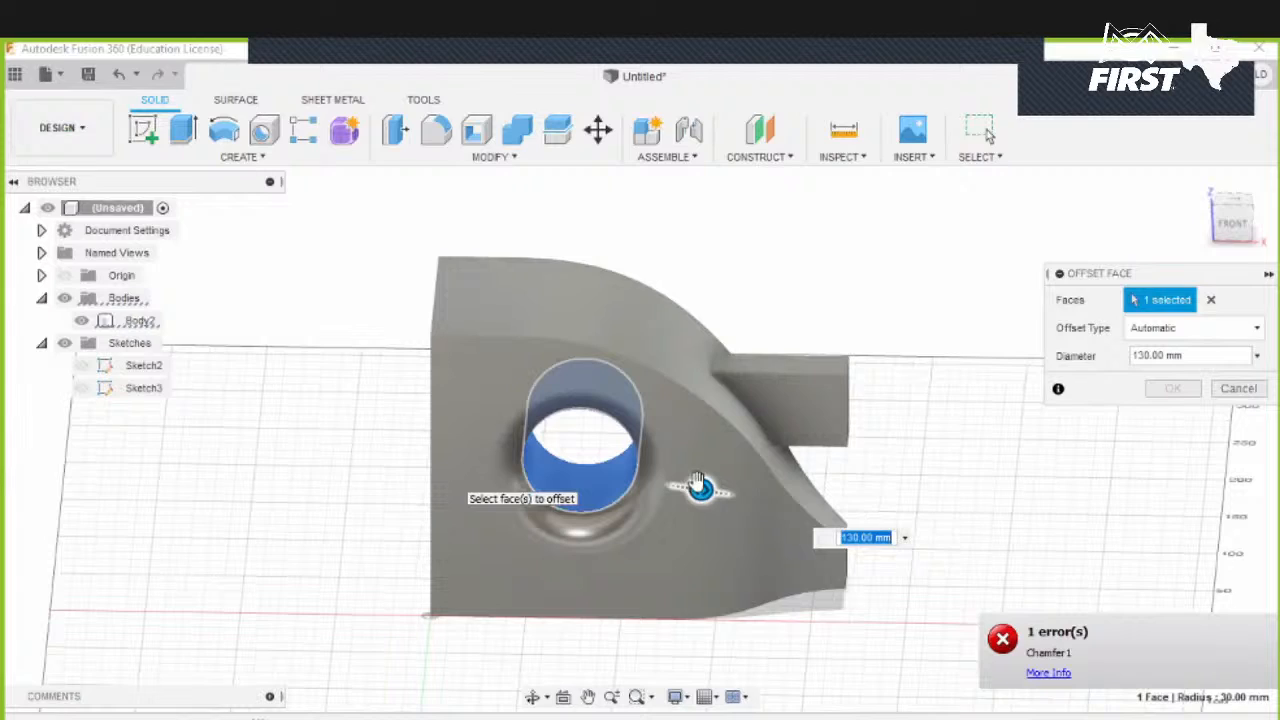
type("140")
key("Return")
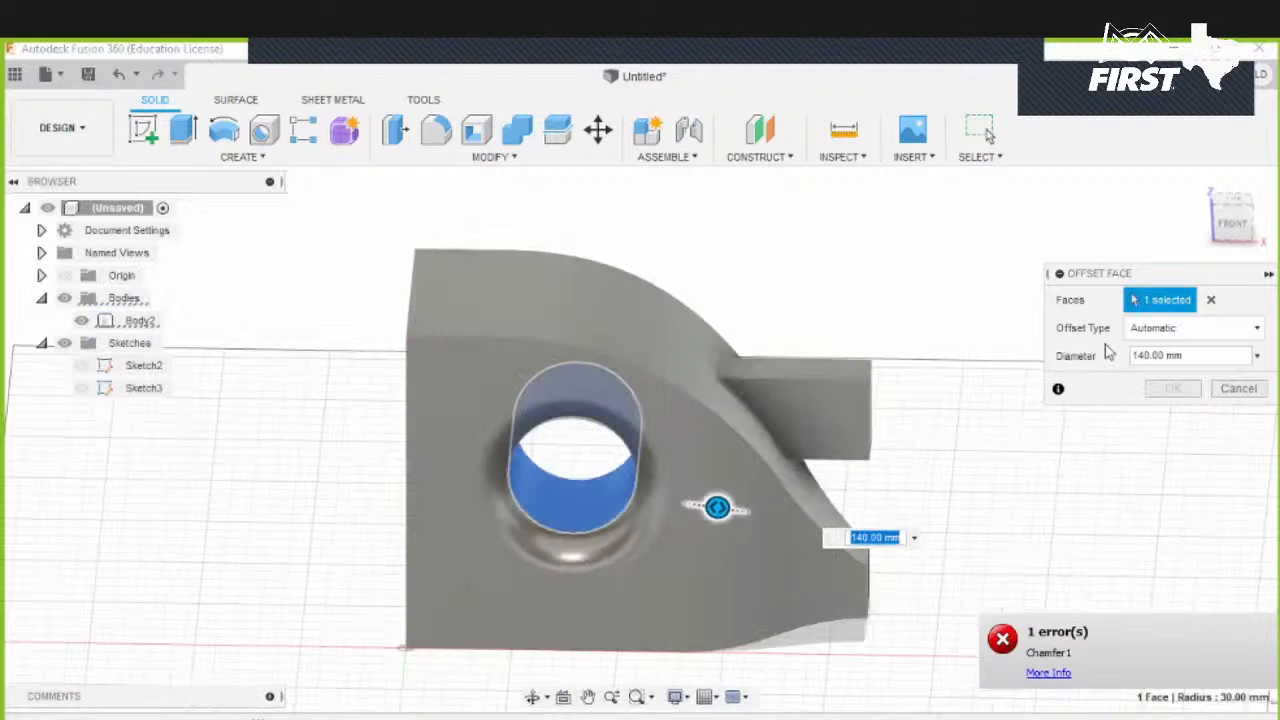
left_click(1152, 356)
double_click(1141, 356)
type("100")
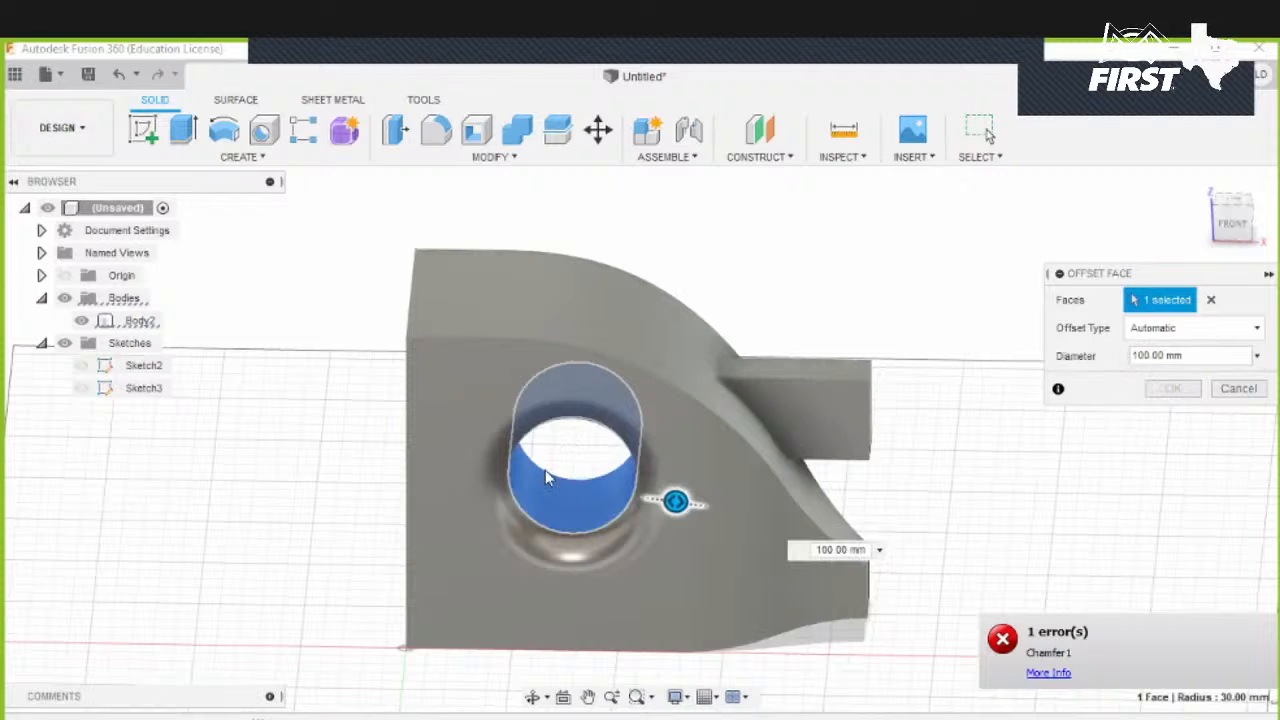
middle_click_drag(545, 470, 821, 453, "shift")
middle_click_drag(697, 302, 788, 279, "shift")
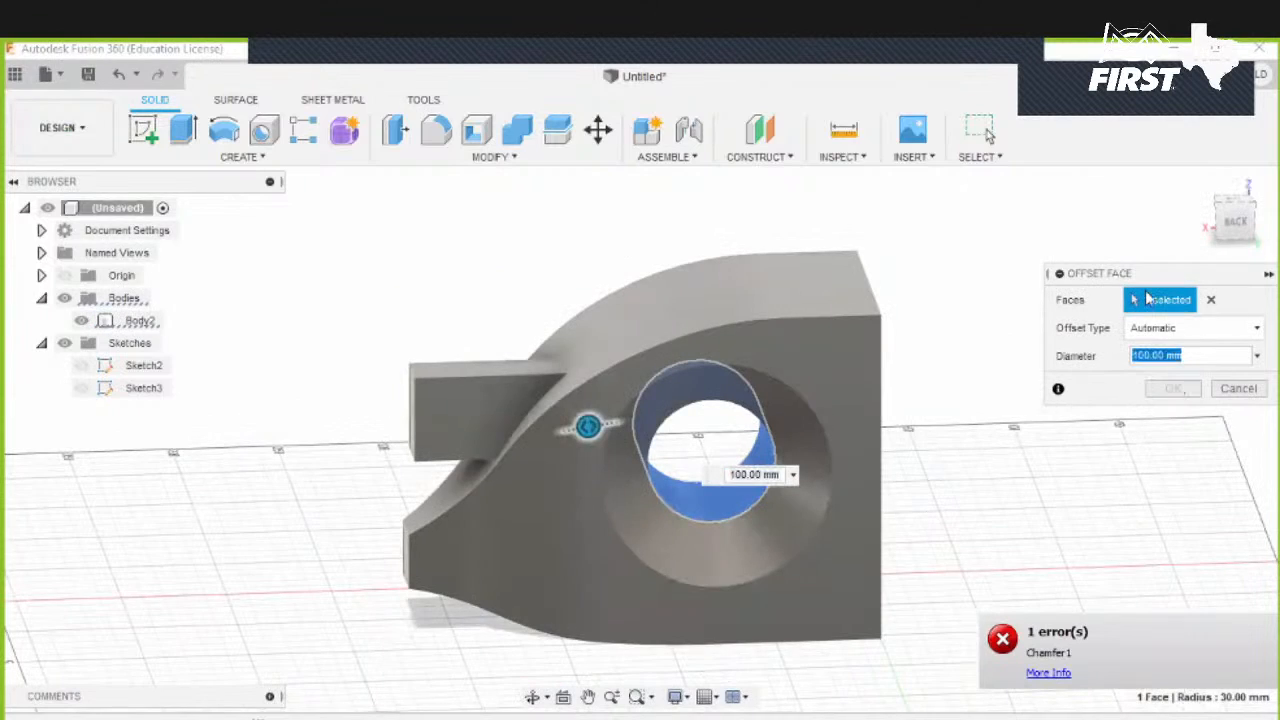
left_click(1164, 394)
left_click(1232, 386)
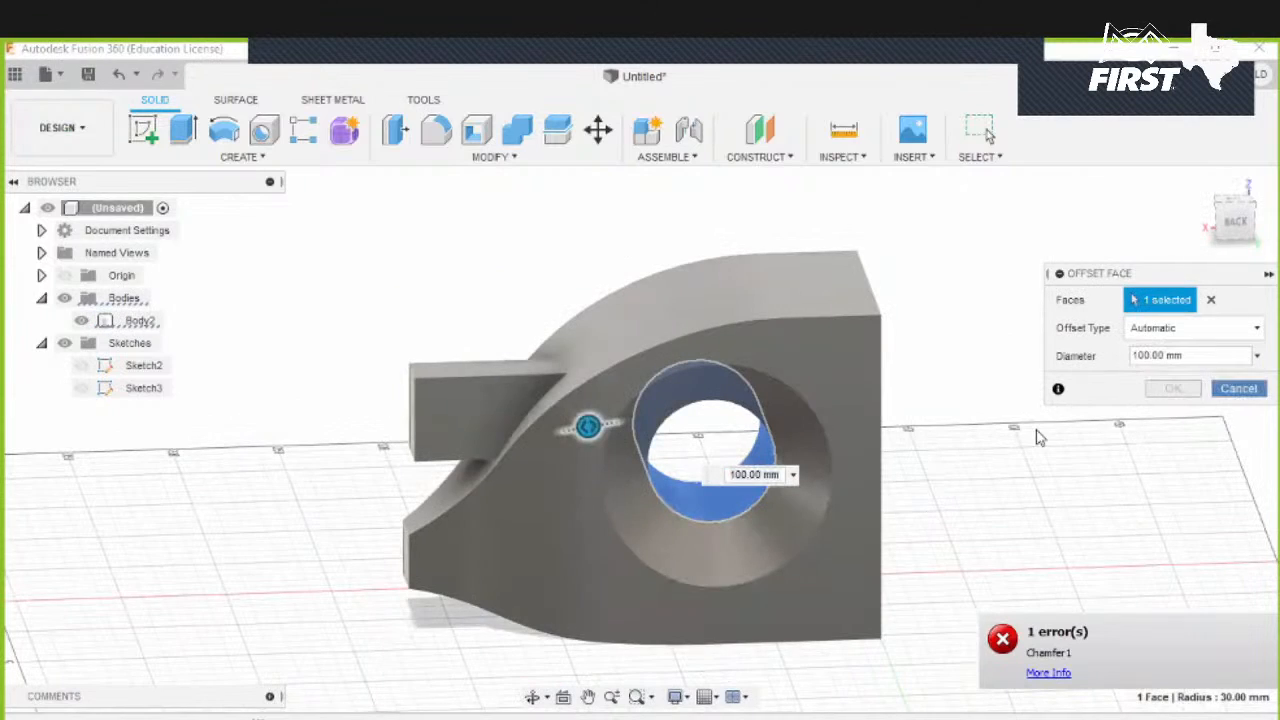
middle_click_drag(1003, 440, 934, 404, "shift")
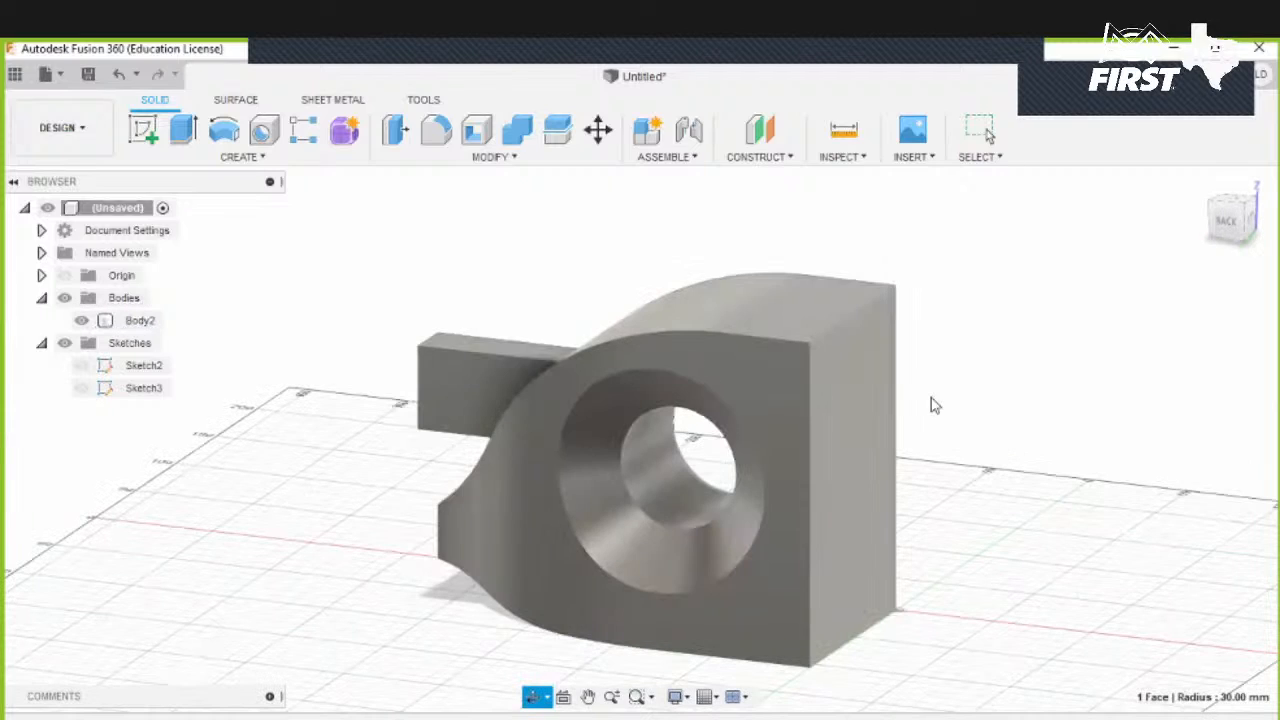
left_click(465, 158)
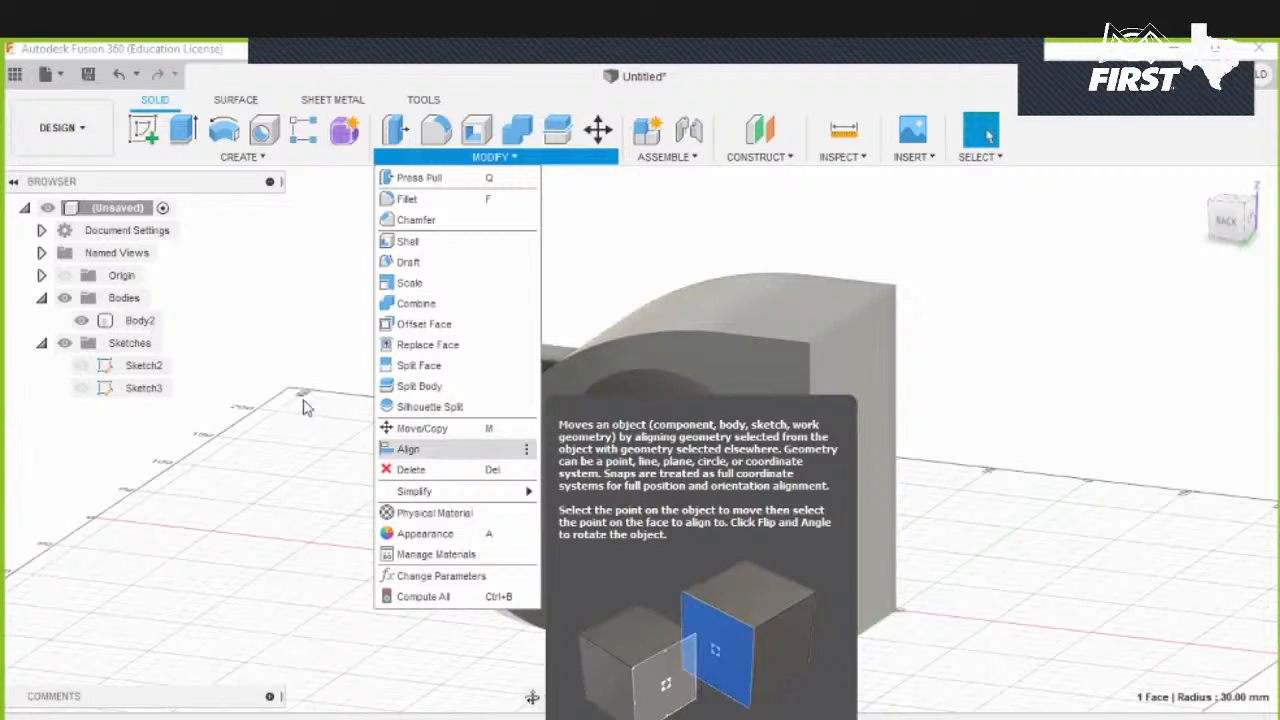
left_click(1145, 450)
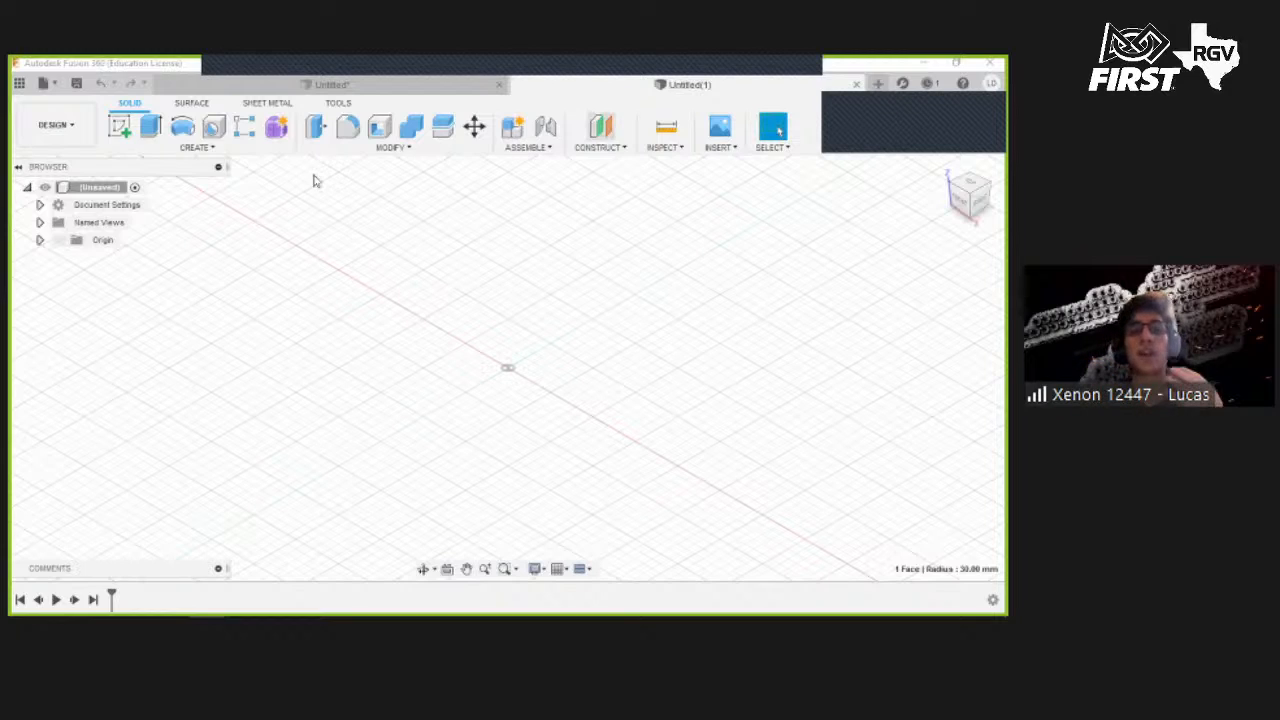
- Start a new sketch on the front origin plane in a new design
left_click(121, 127)
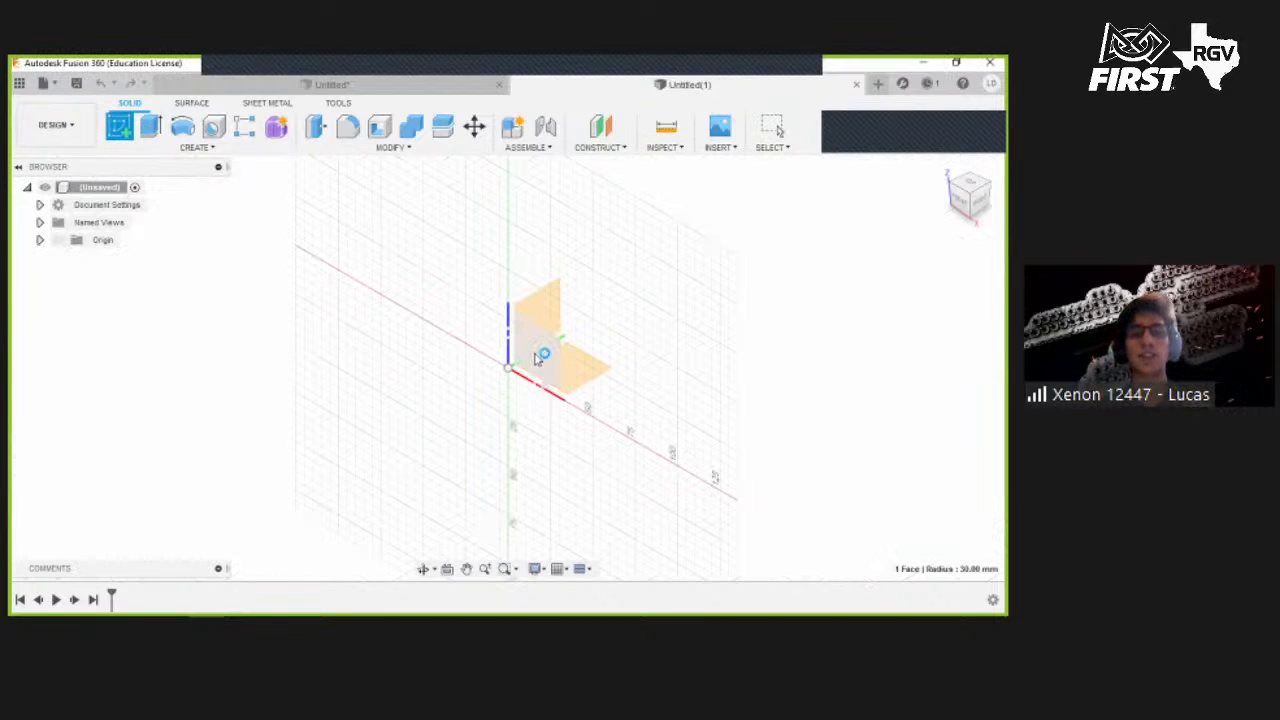
left_click(531, 355)
left_click(507, 348)
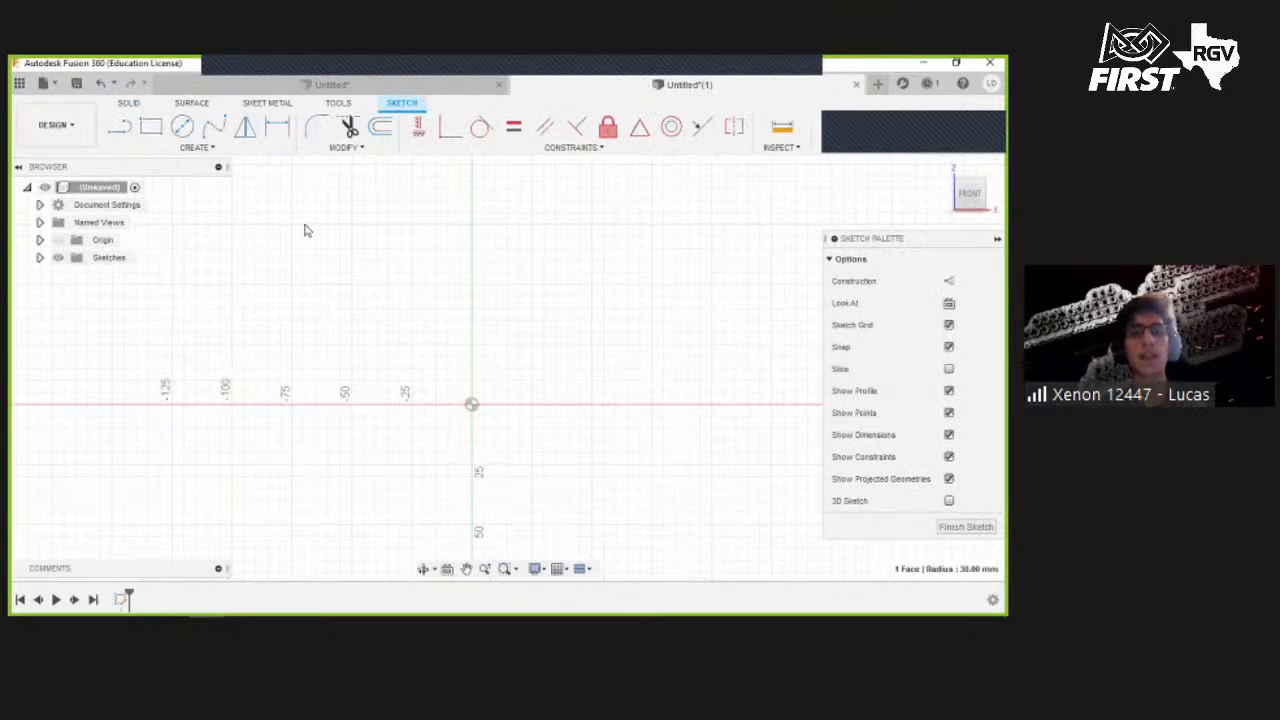
- Draw a rectangle from the origin measuring 12 ft by 12 ft
left_click(154, 131)
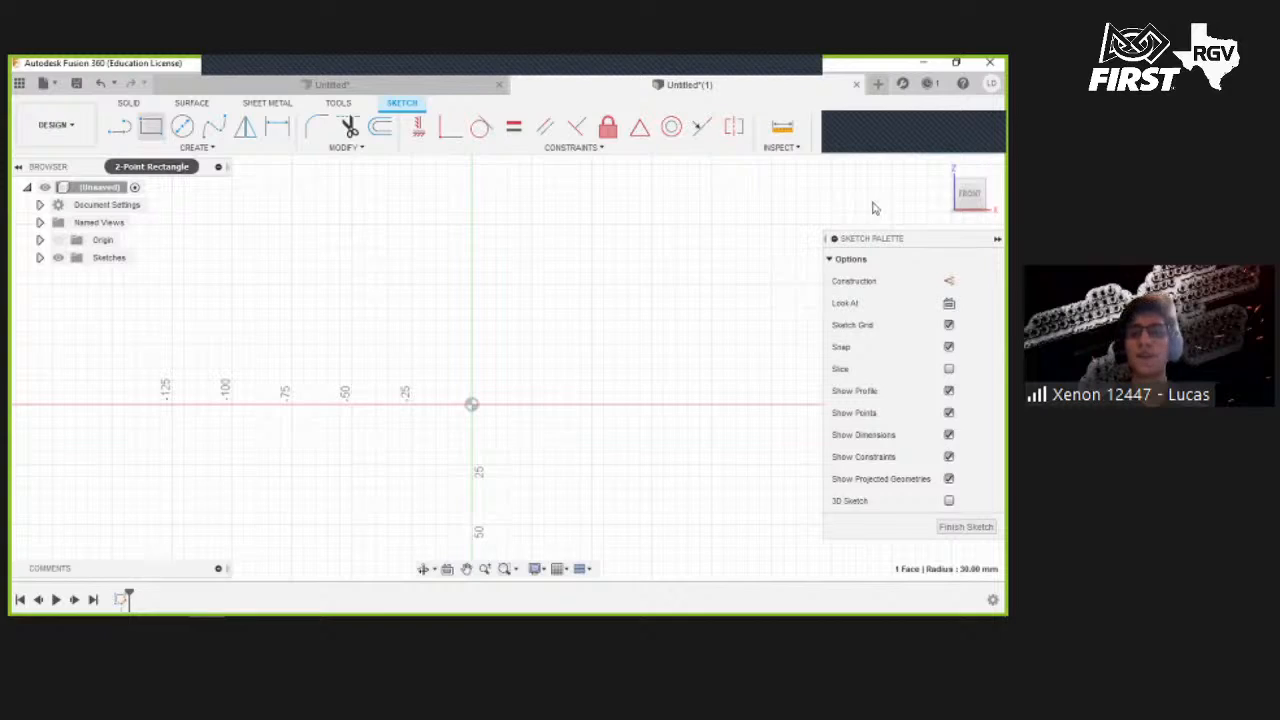
left_click(152, 133)
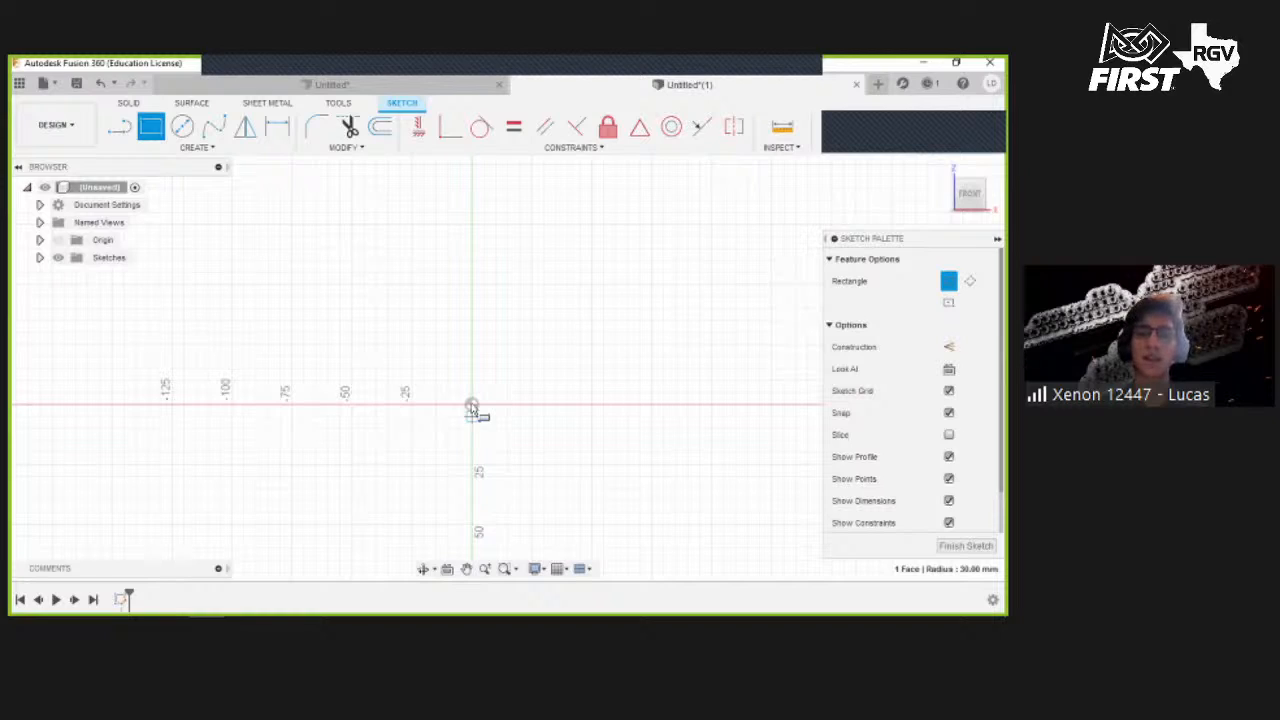
left_click(472, 408)
scroll(590, 310, "down", 1)
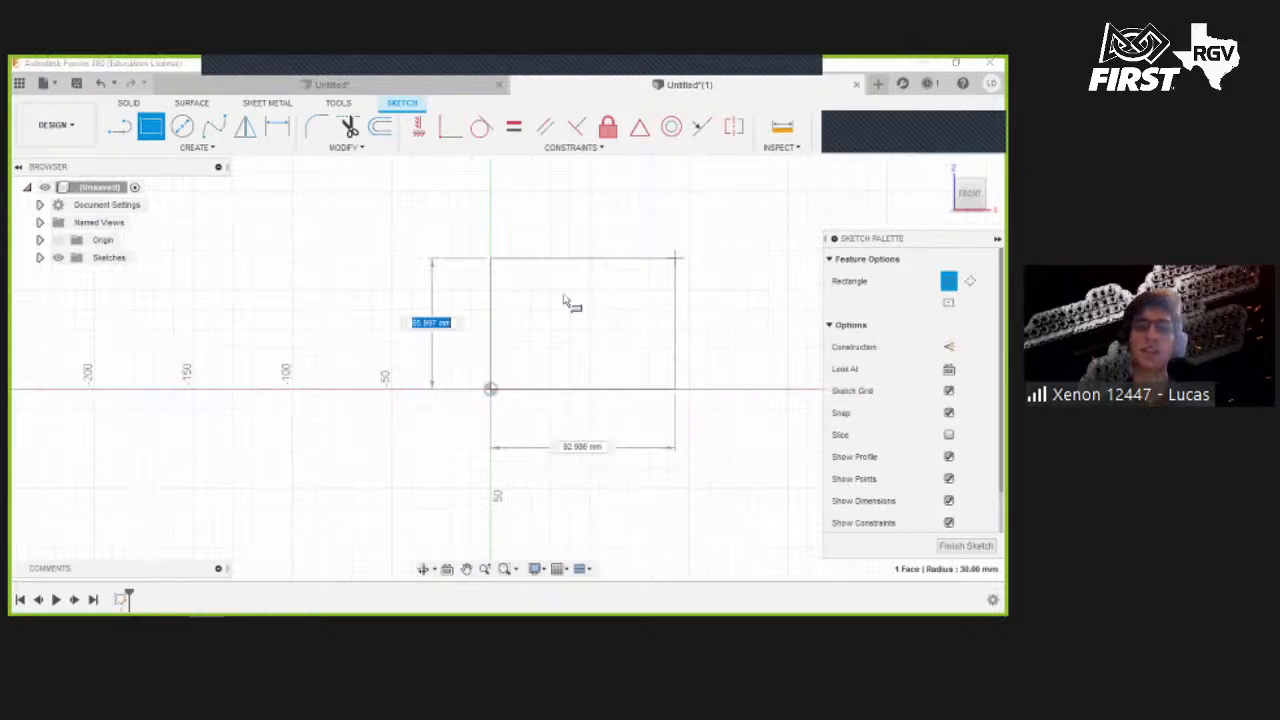
middle_click_drag(774, 215, 550, 303)
type("190")
key("Tab")
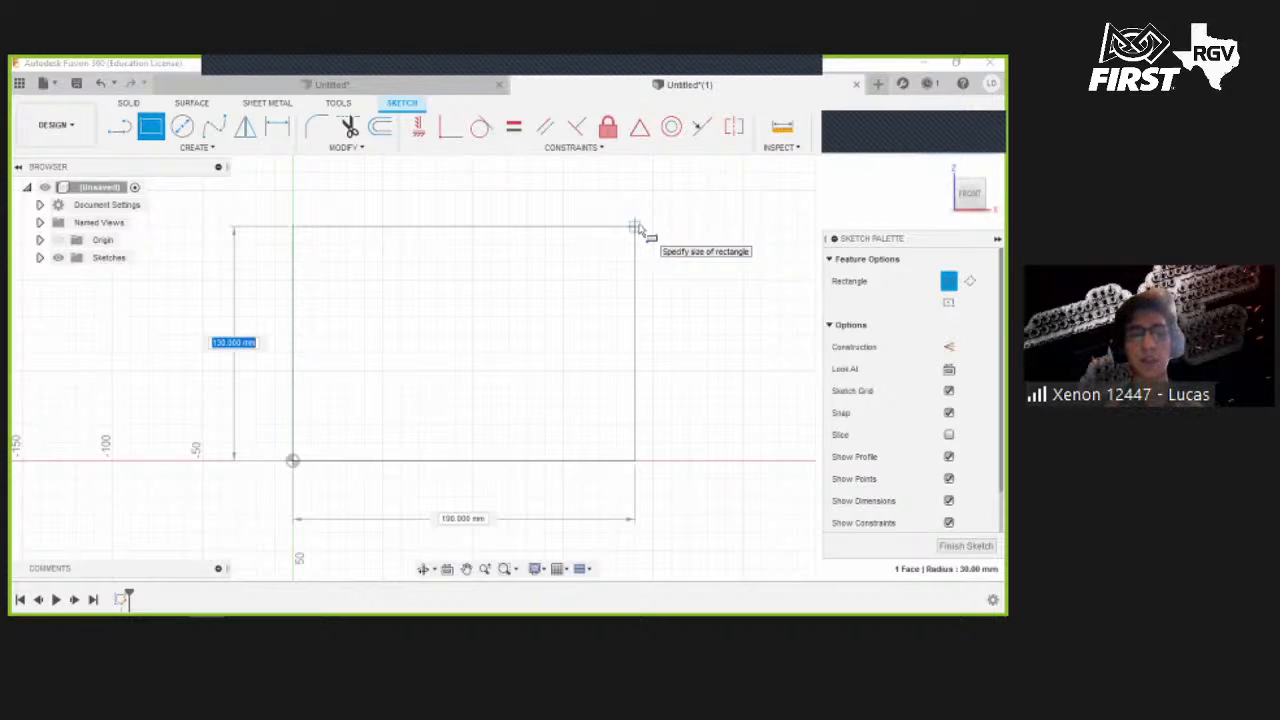
type("12 ft")
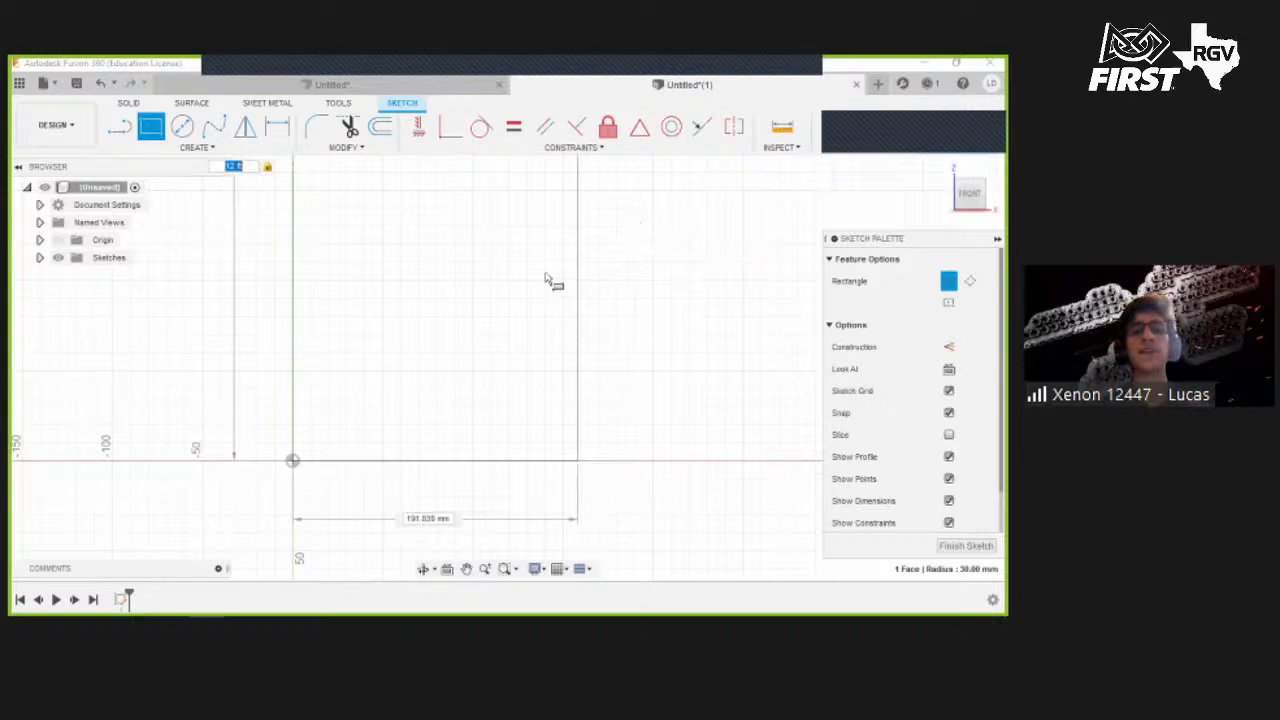
scroll(602, 262, "down", 3)
scroll(621, 231, "down", 4)
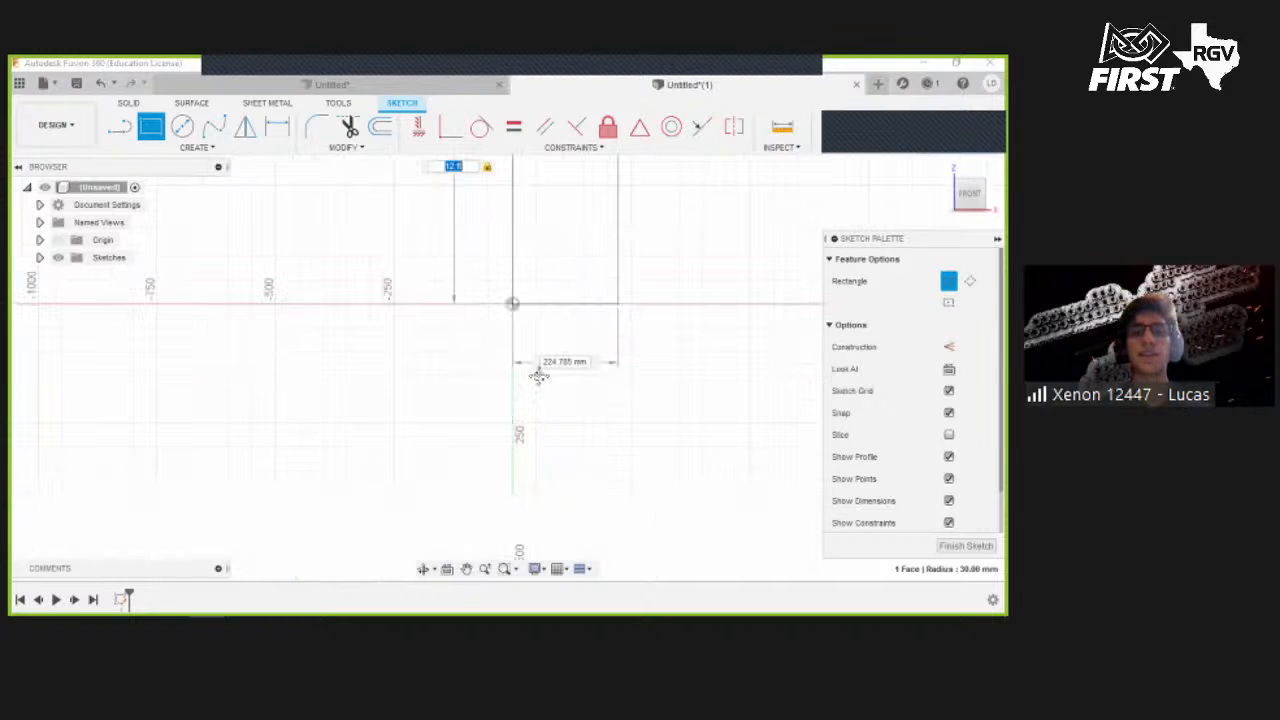
scroll(571, 334, "down", 2)
scroll(550, 320, "down", 2)
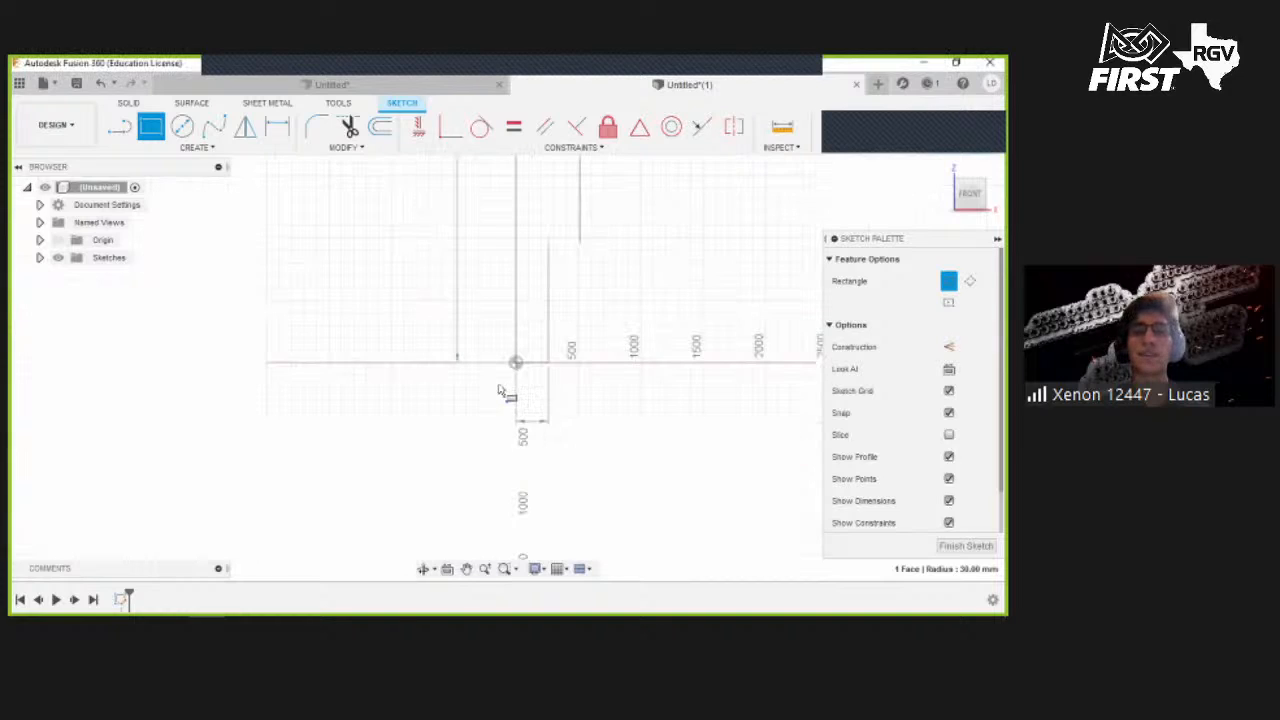
middle_click_drag(592, 243, 495, 398)
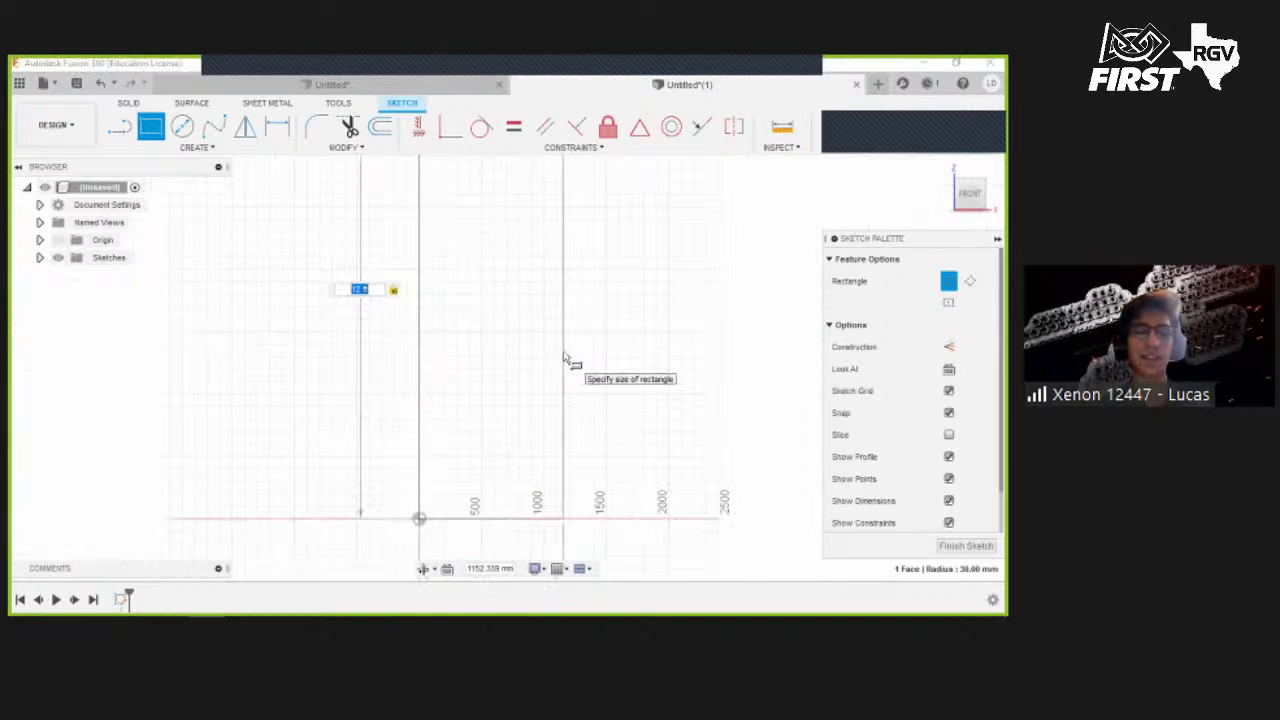
key("Tab")
type("12 ")
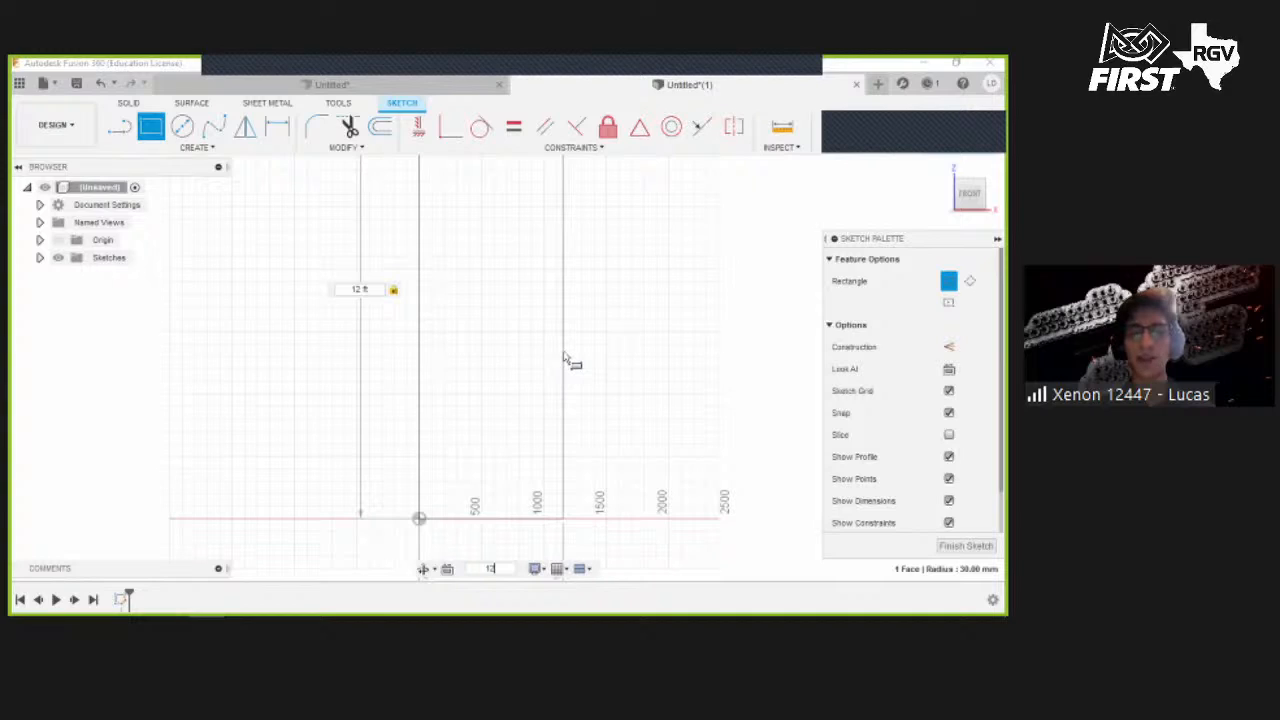
type("ft")
key("Return")
scroll(655, 290, "down", 2)
middle_click_drag(685, 245, 539, 304)
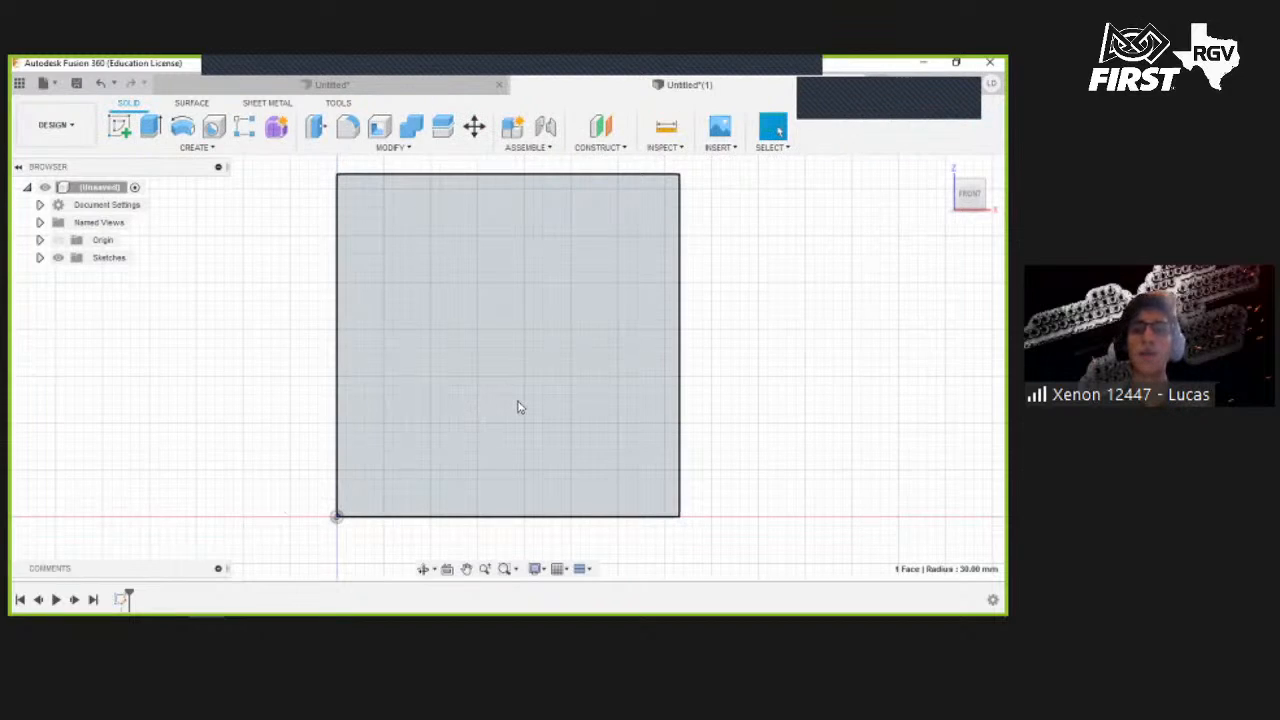
- Extrude the square profile 1 in as a new body
key("e")
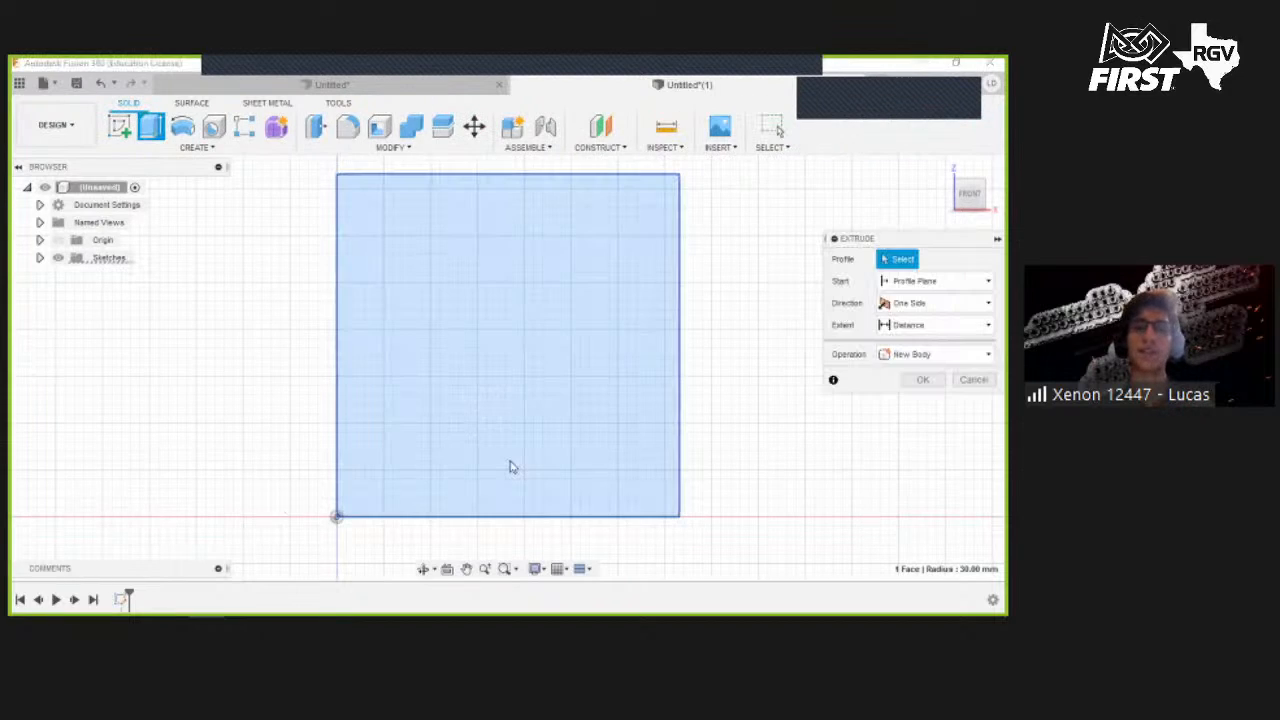
left_click(499, 407)
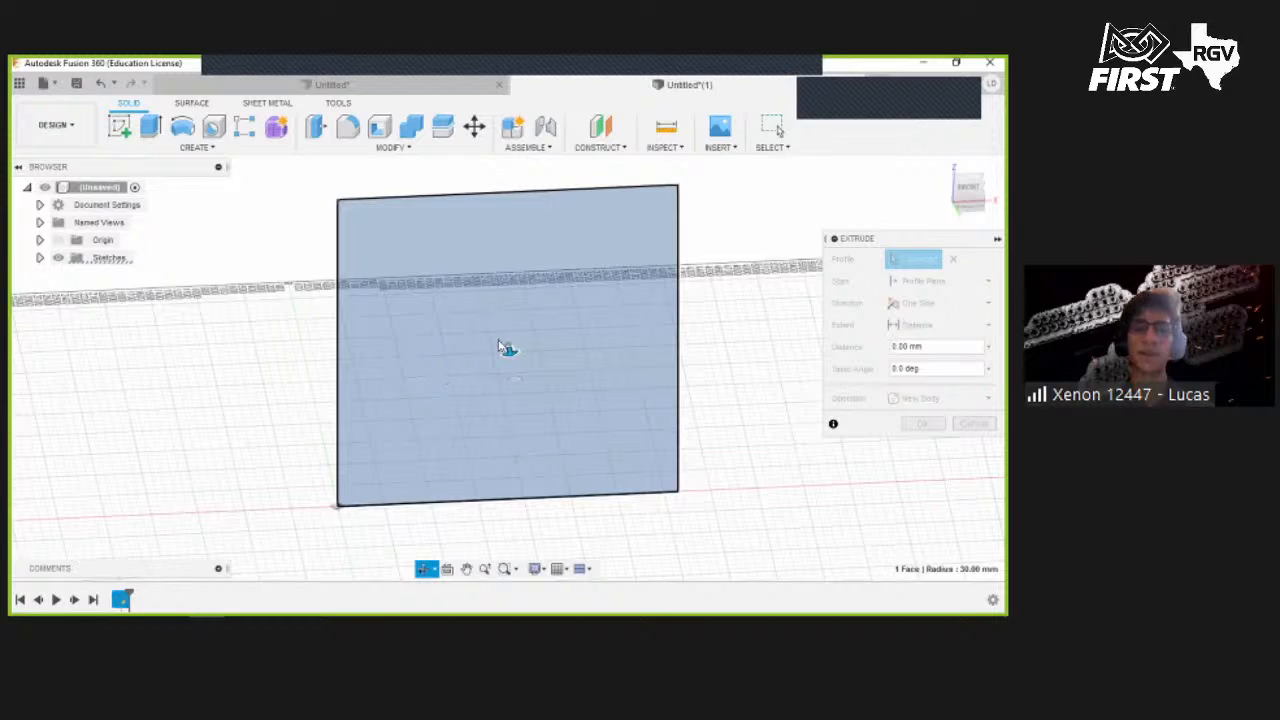
middle_click_drag(571, 314, 512, 340, "shift")
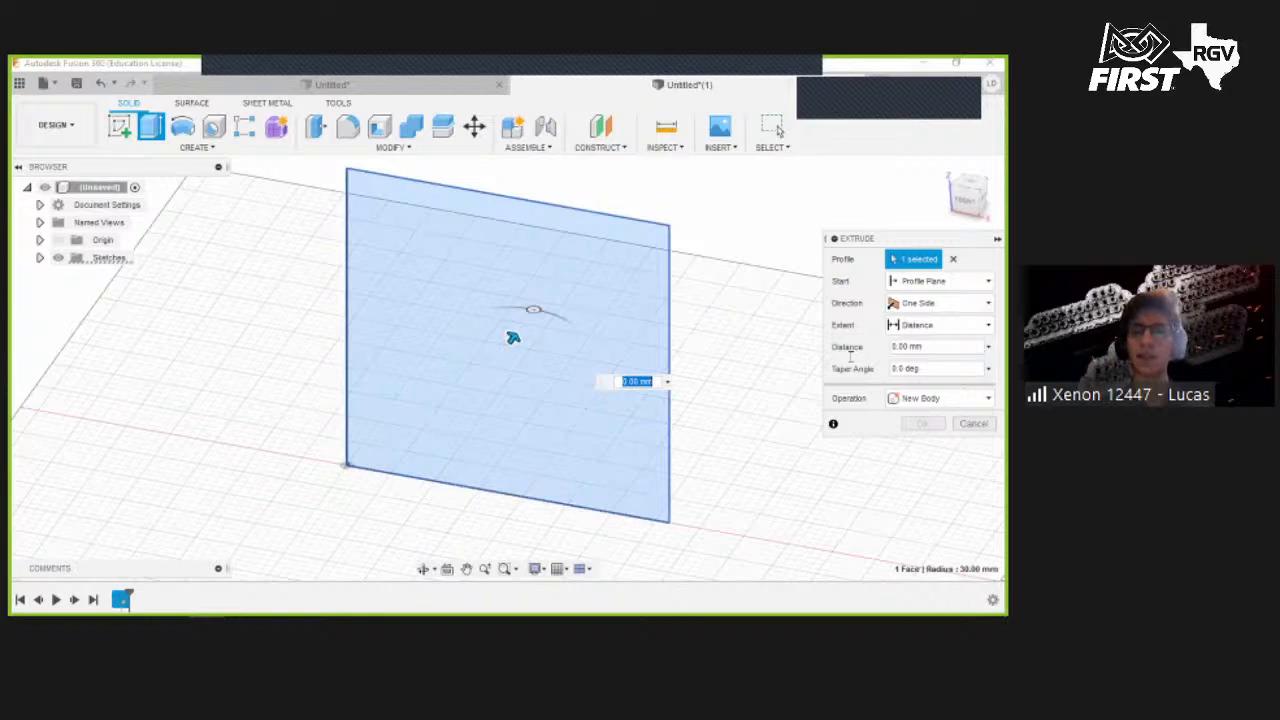
type("1 in")
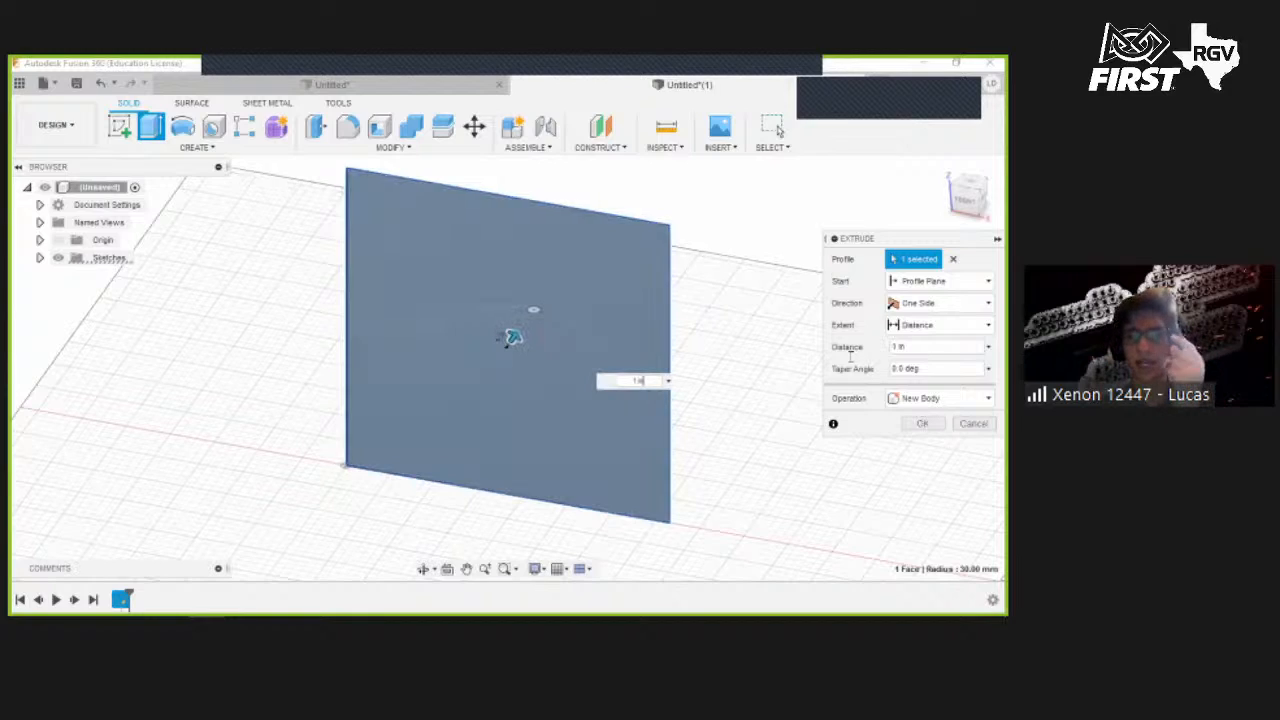
key("Return")
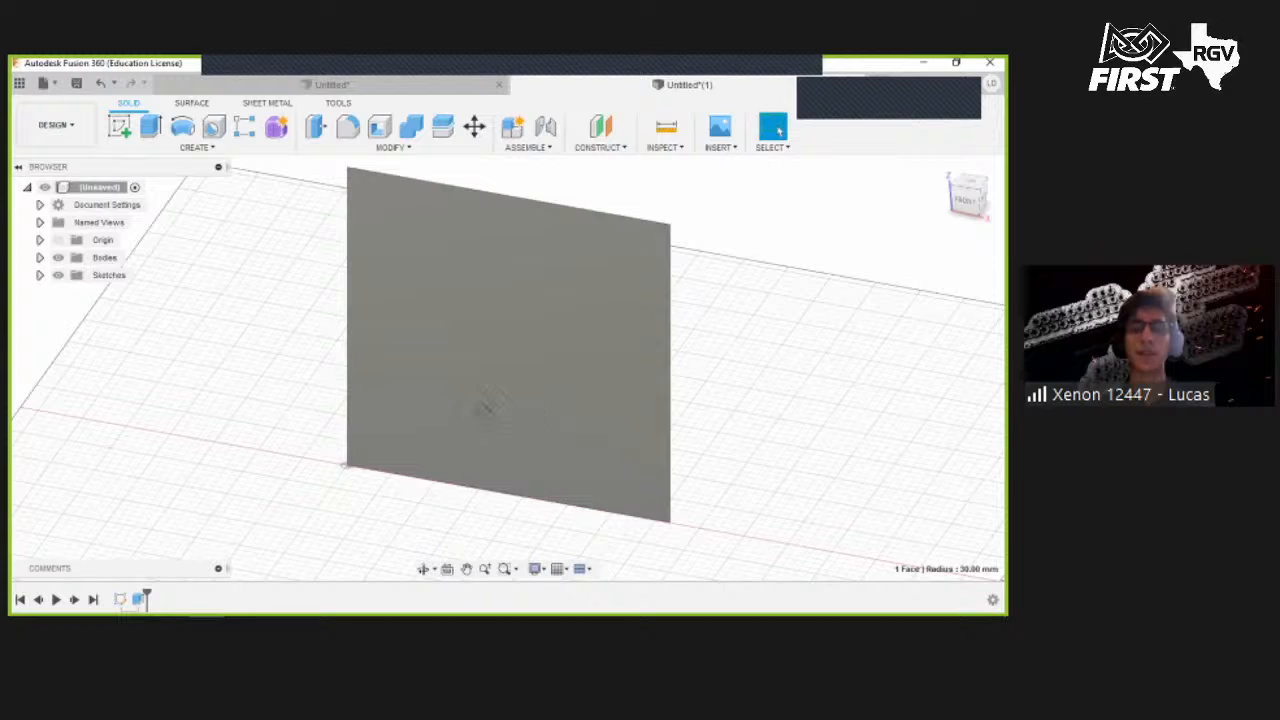
- Rotate the plate body -90 deg about its X axis with Move/Copy so it lies flat
middle_click_drag(481, 411, 415, 405, "shift")
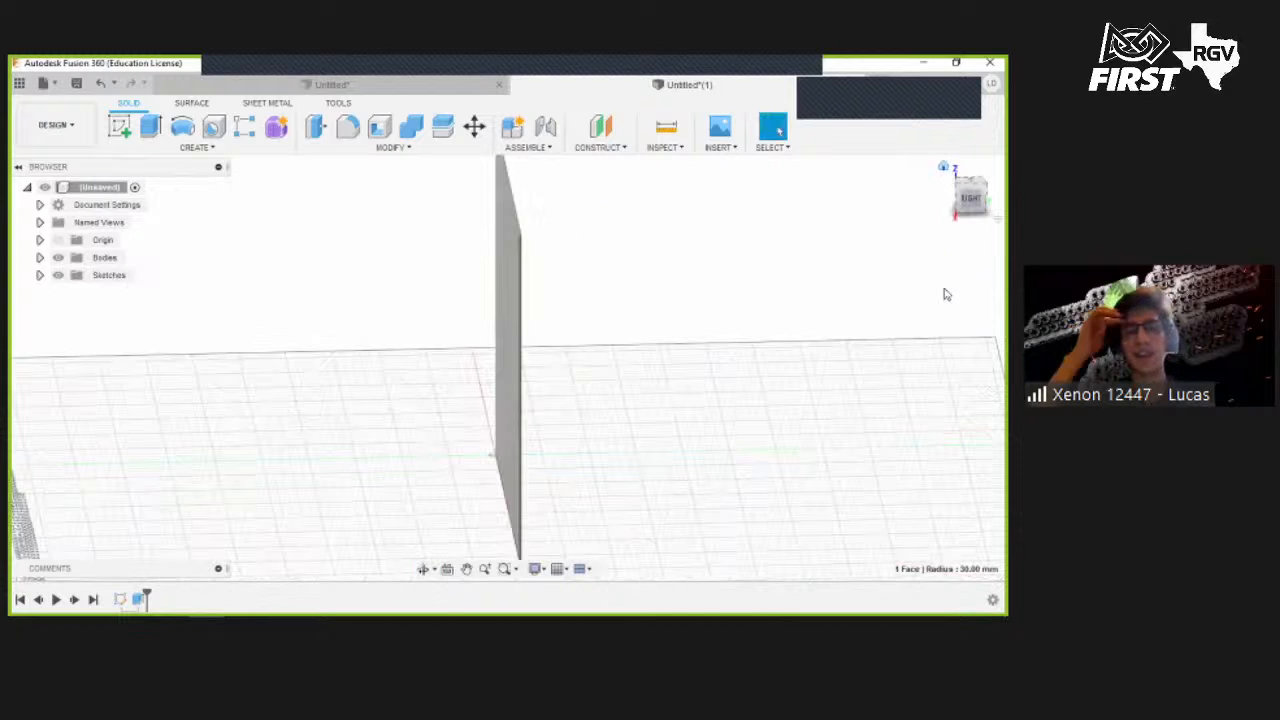
left_click(943, 167)
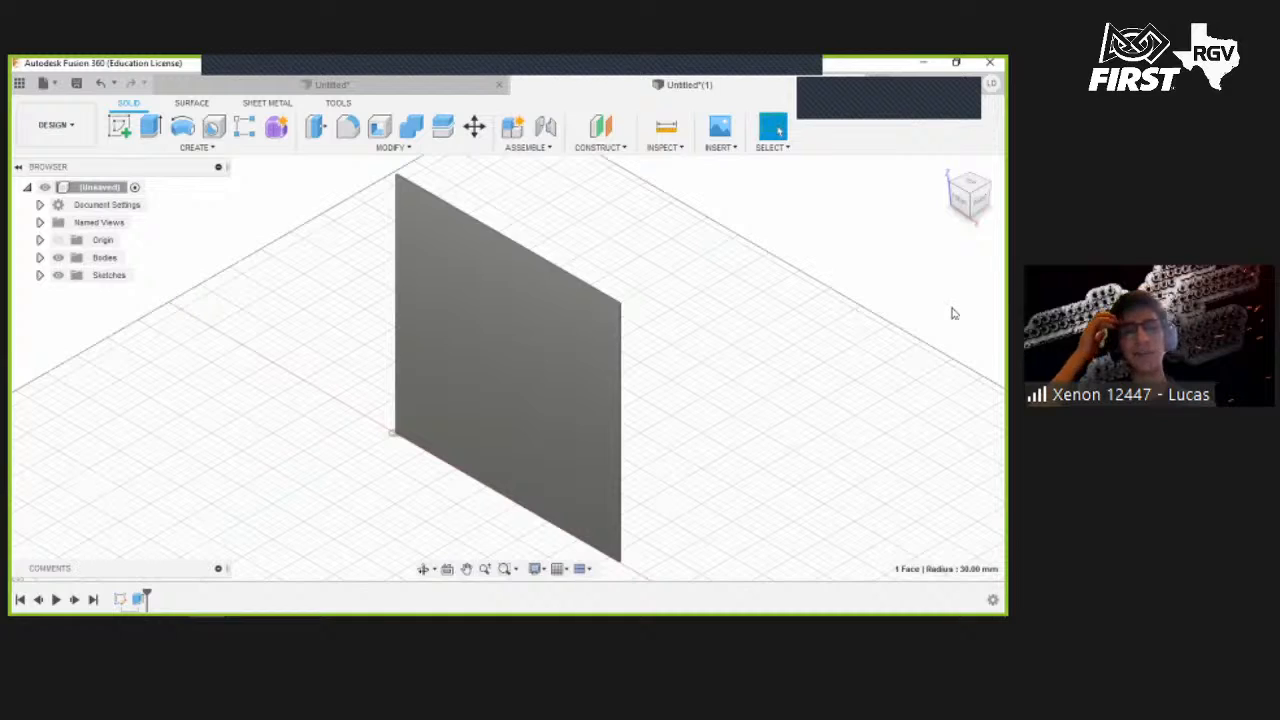
left_click(476, 128)
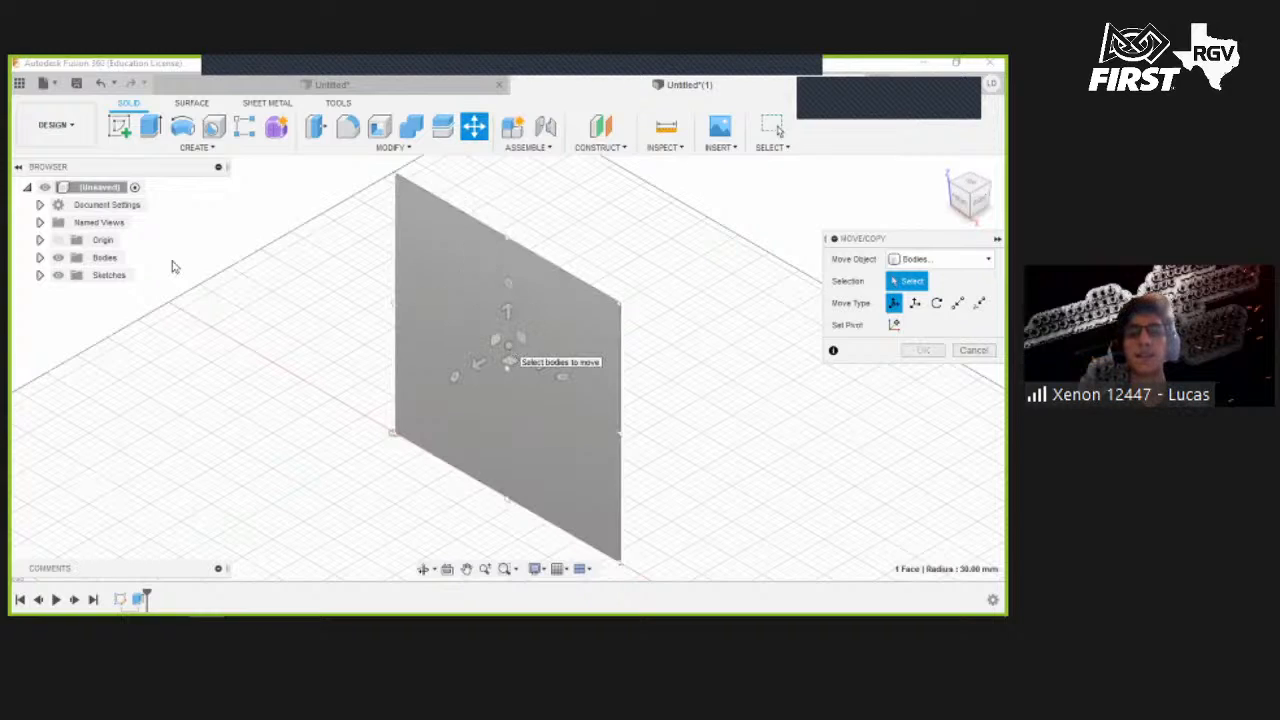
left_click(40, 258)
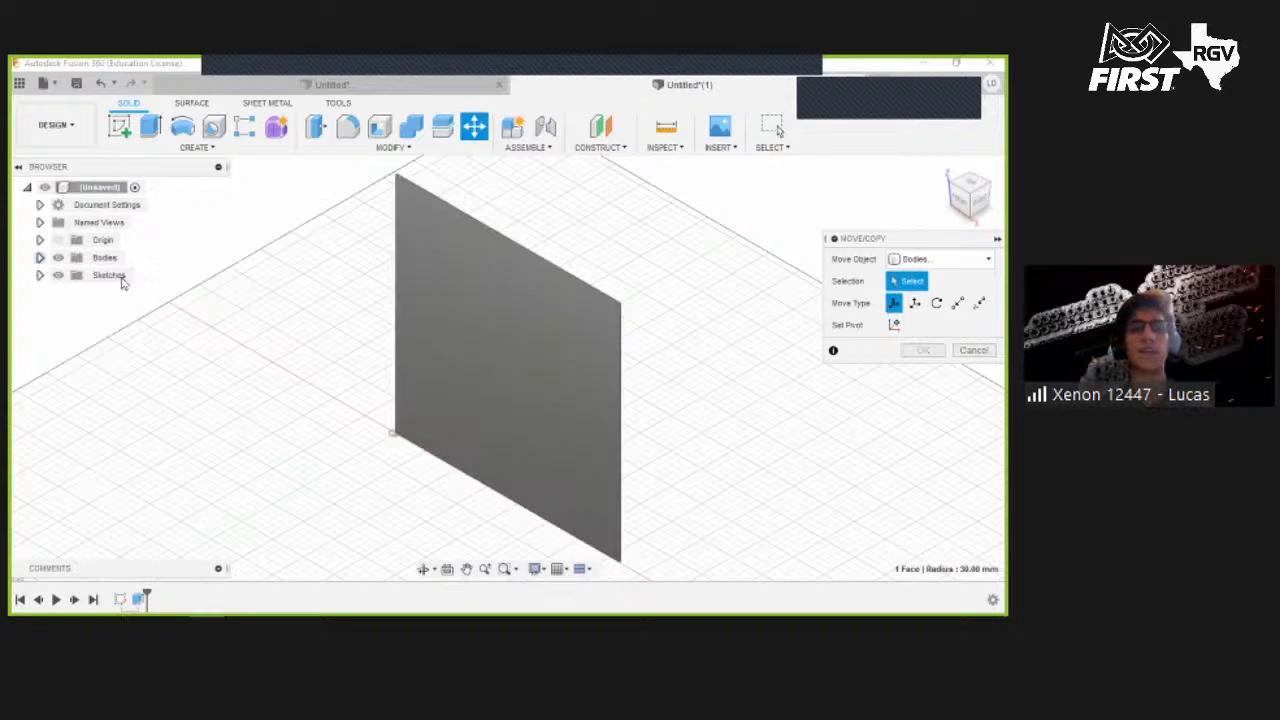
left_click(118, 276)
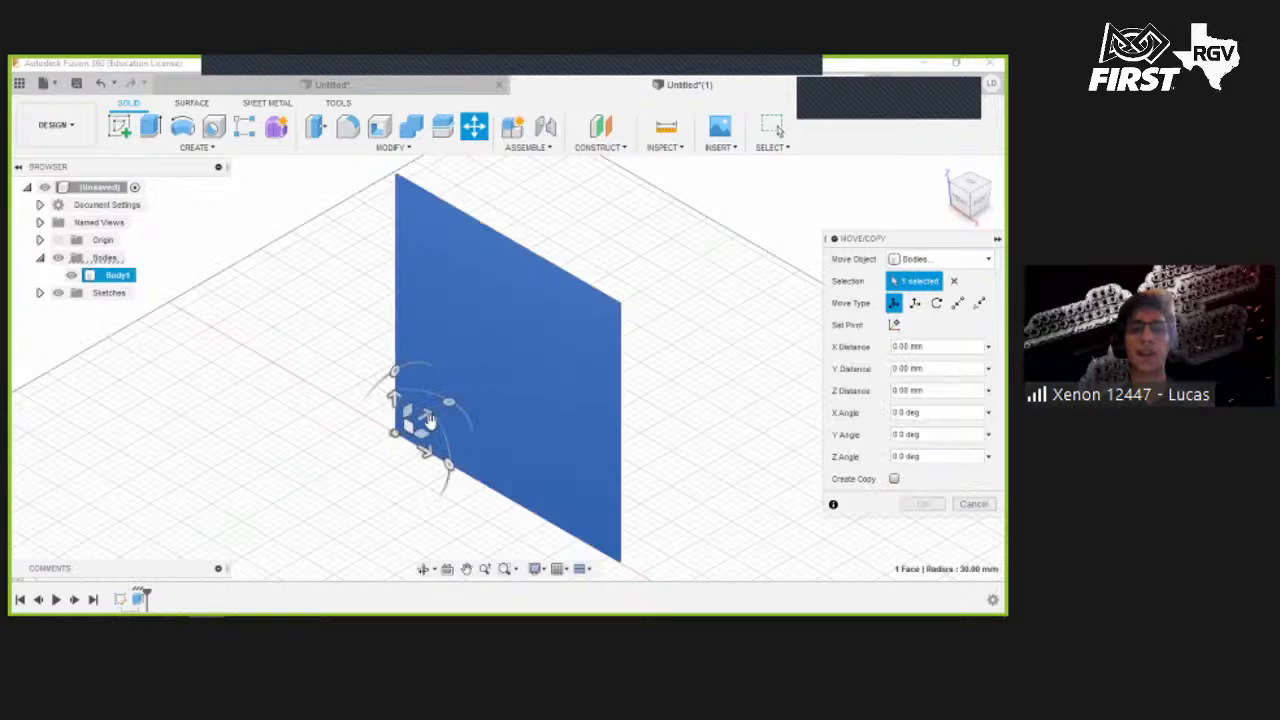
left_click(978, 201)
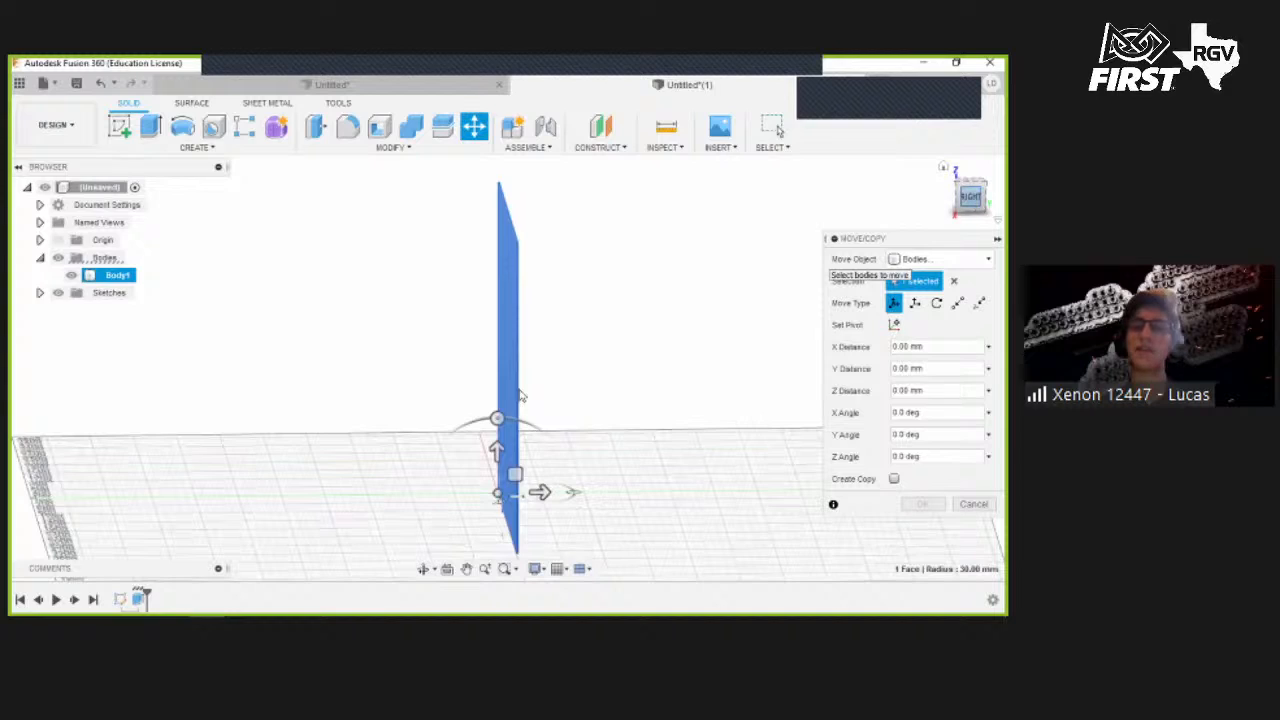
left_click_drag(507, 450, 585, 526)
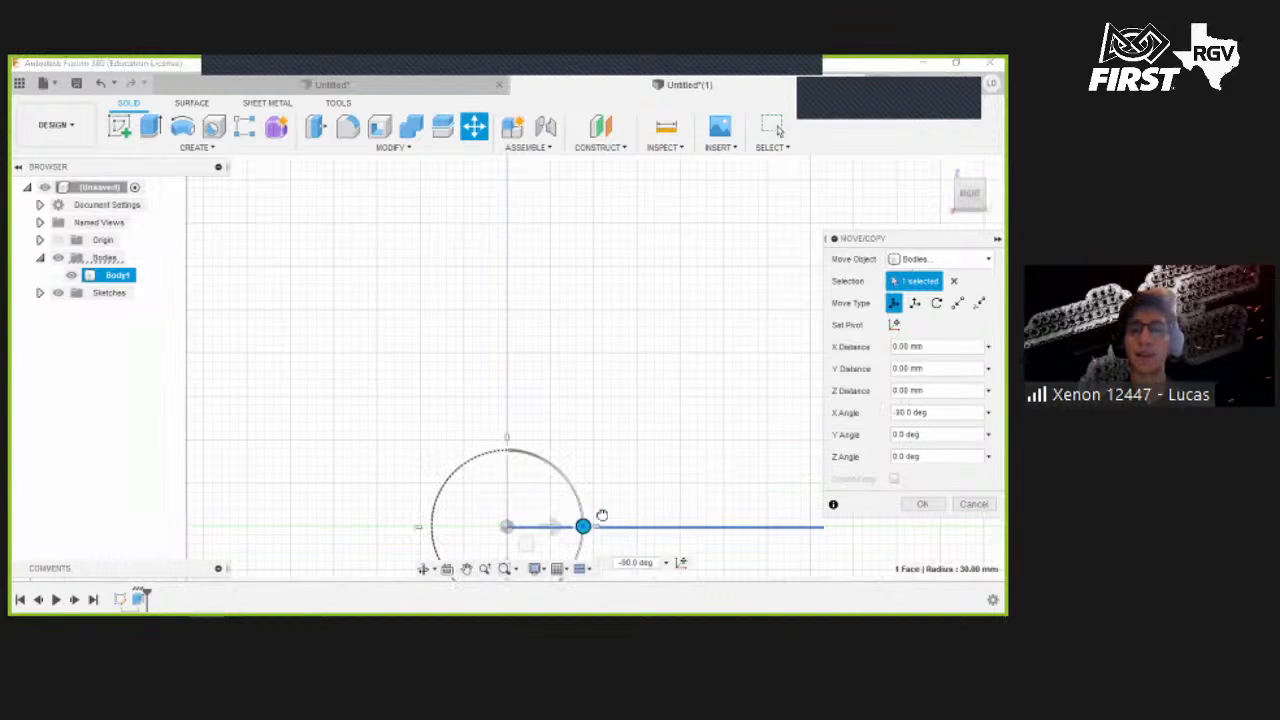
left_click(920, 504)
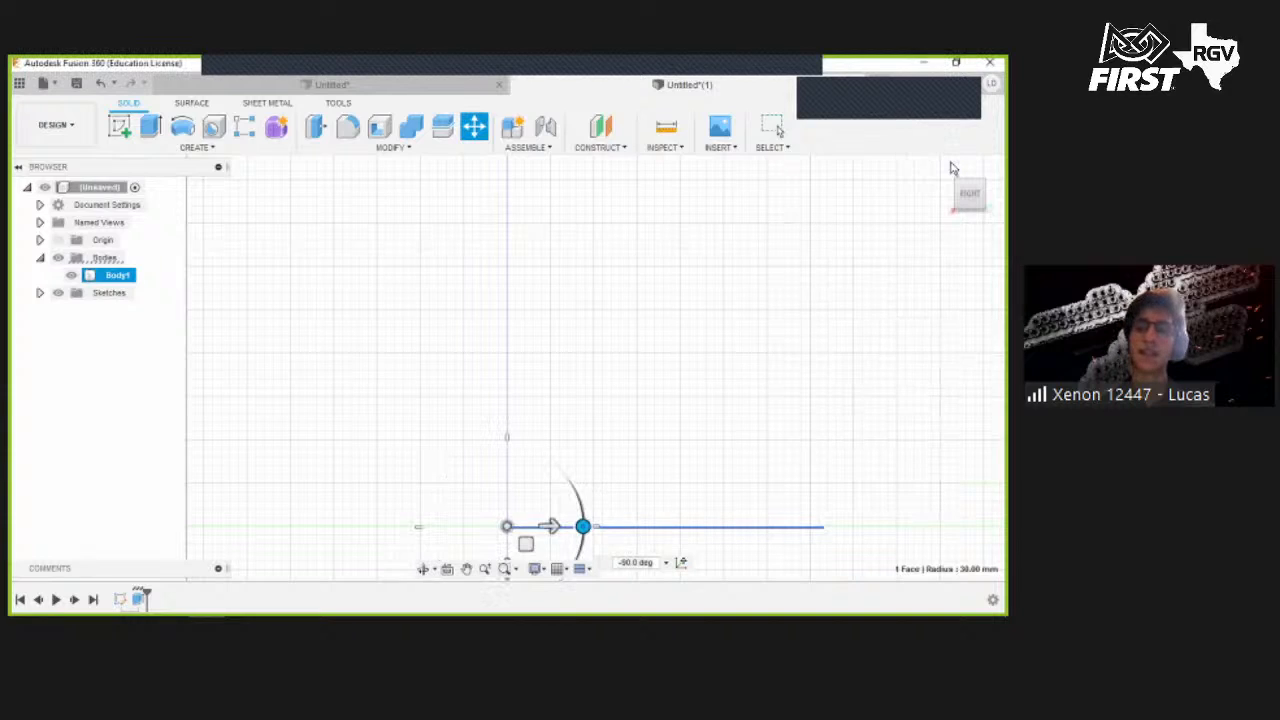
left_click(944, 168)
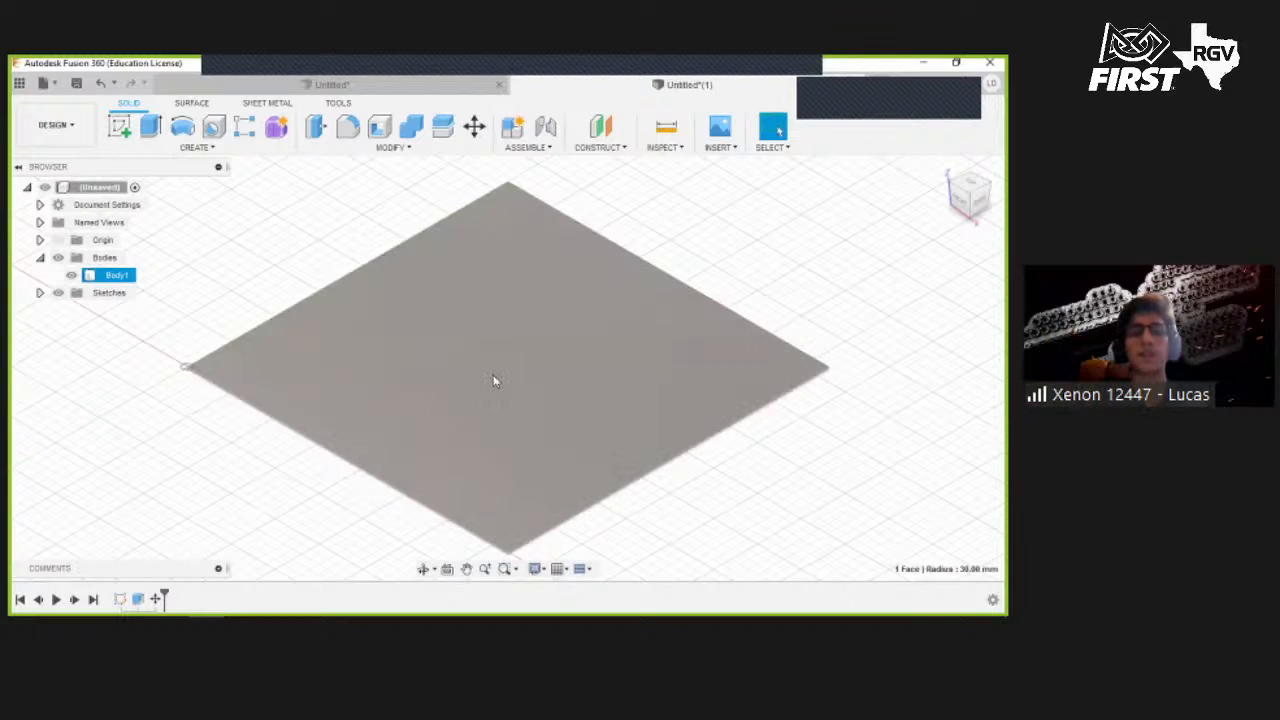
- Start a sketch on the plate's top face and draw a rectangle inset inside its edges
left_click(119, 125)
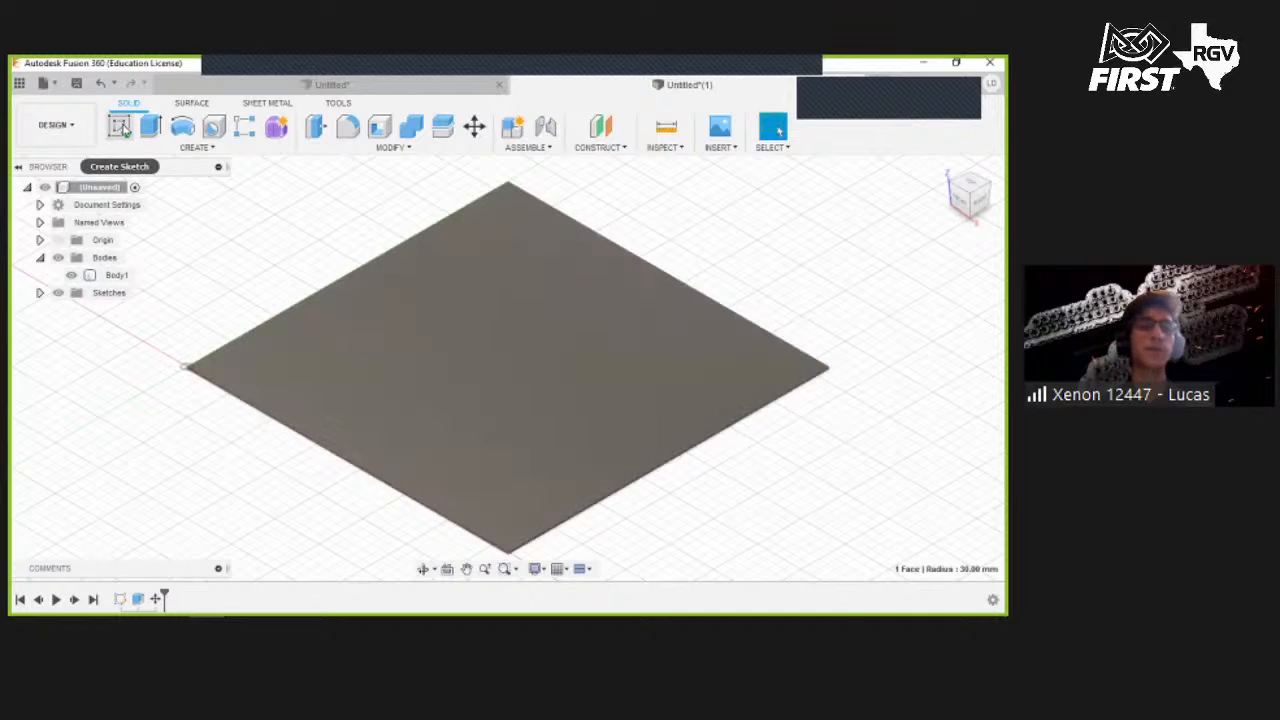
left_click(510, 379)
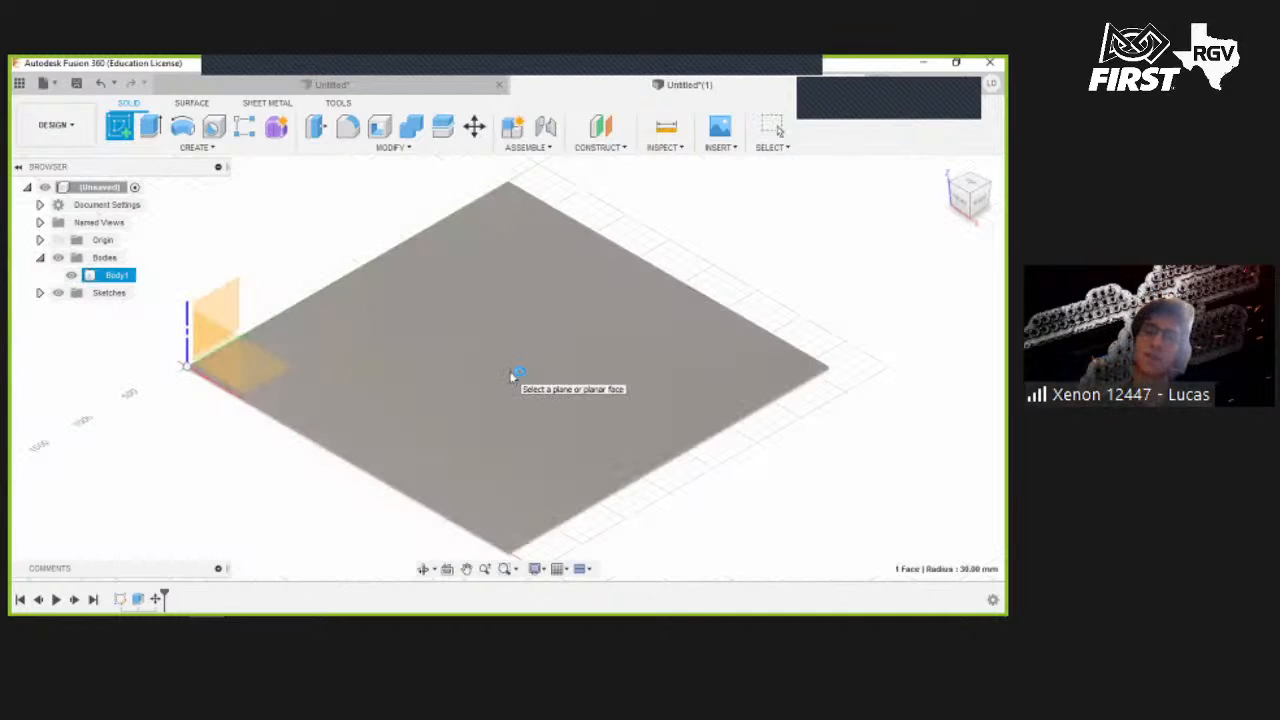
left_click(511, 376)
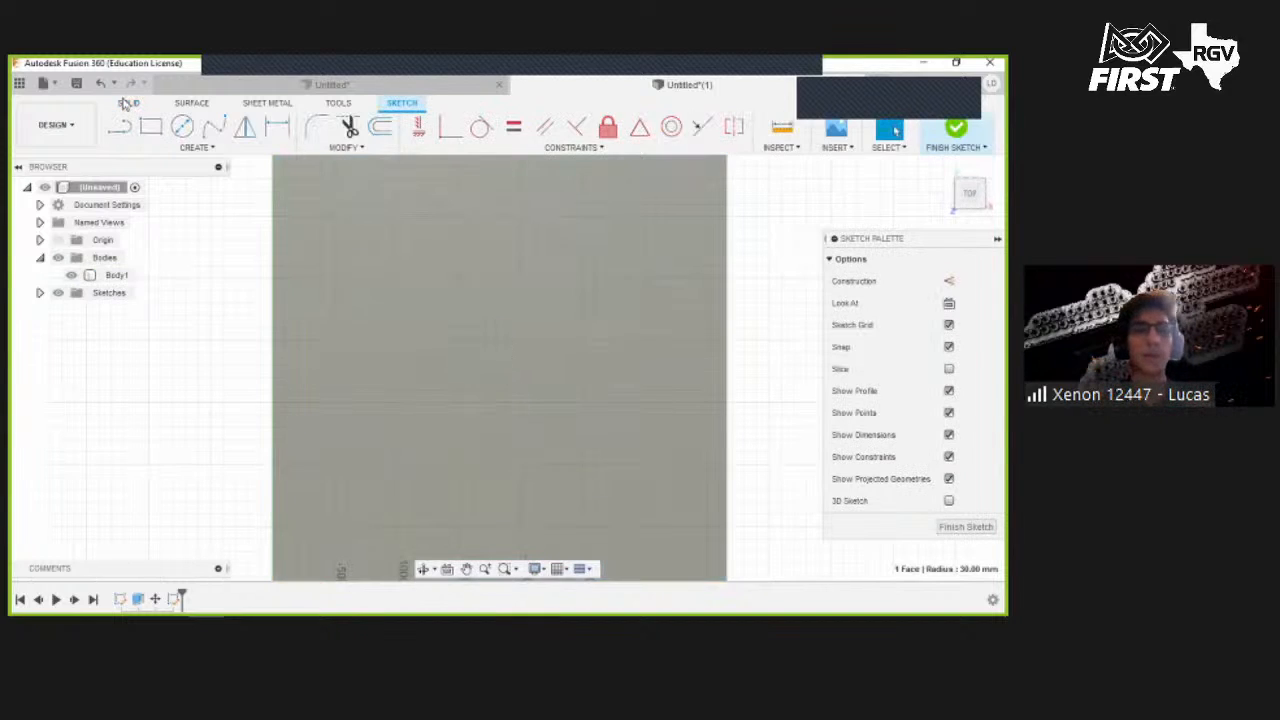
left_click(150, 126)
left_click(350, 217)
left_click(509, 412)
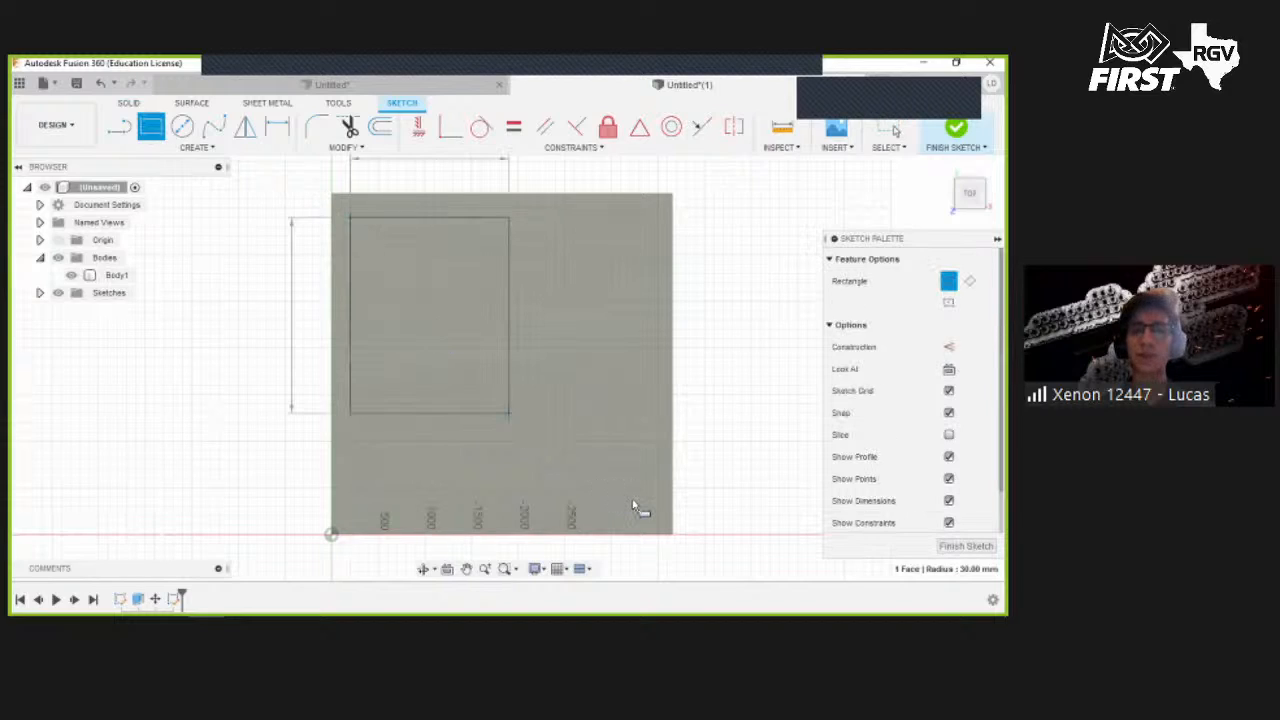
left_click(655, 520)
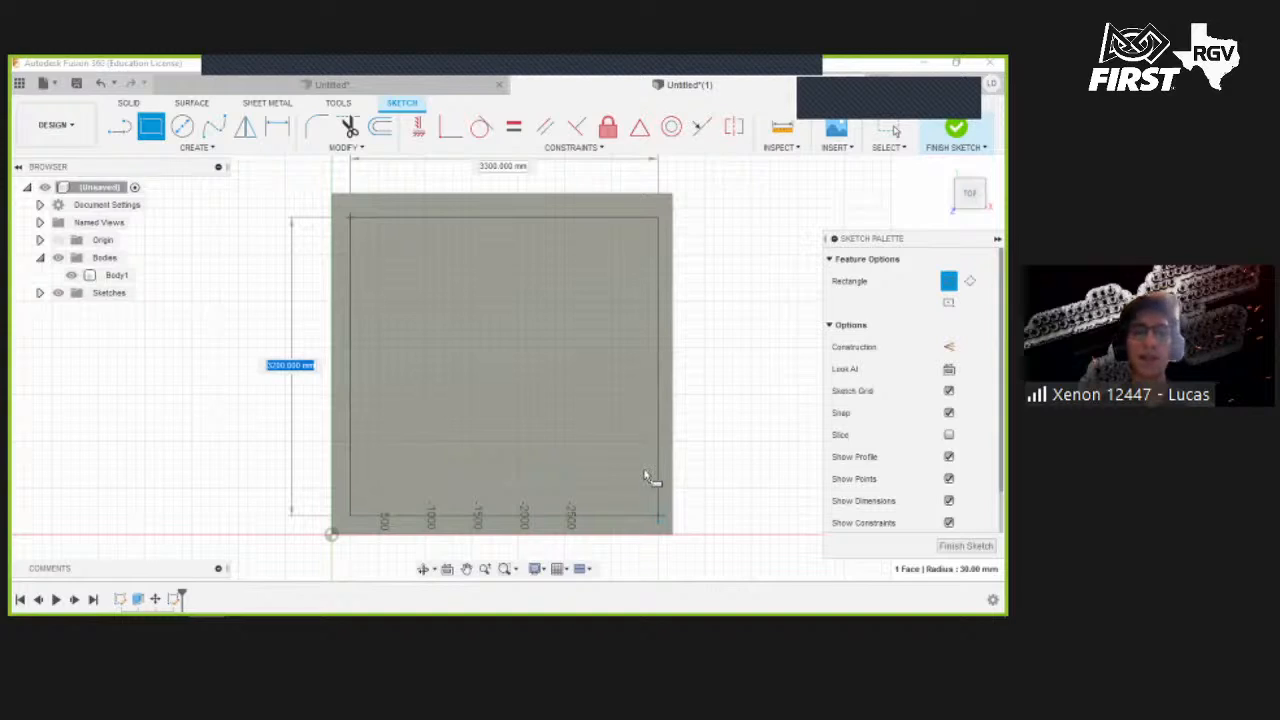
key("Escape")
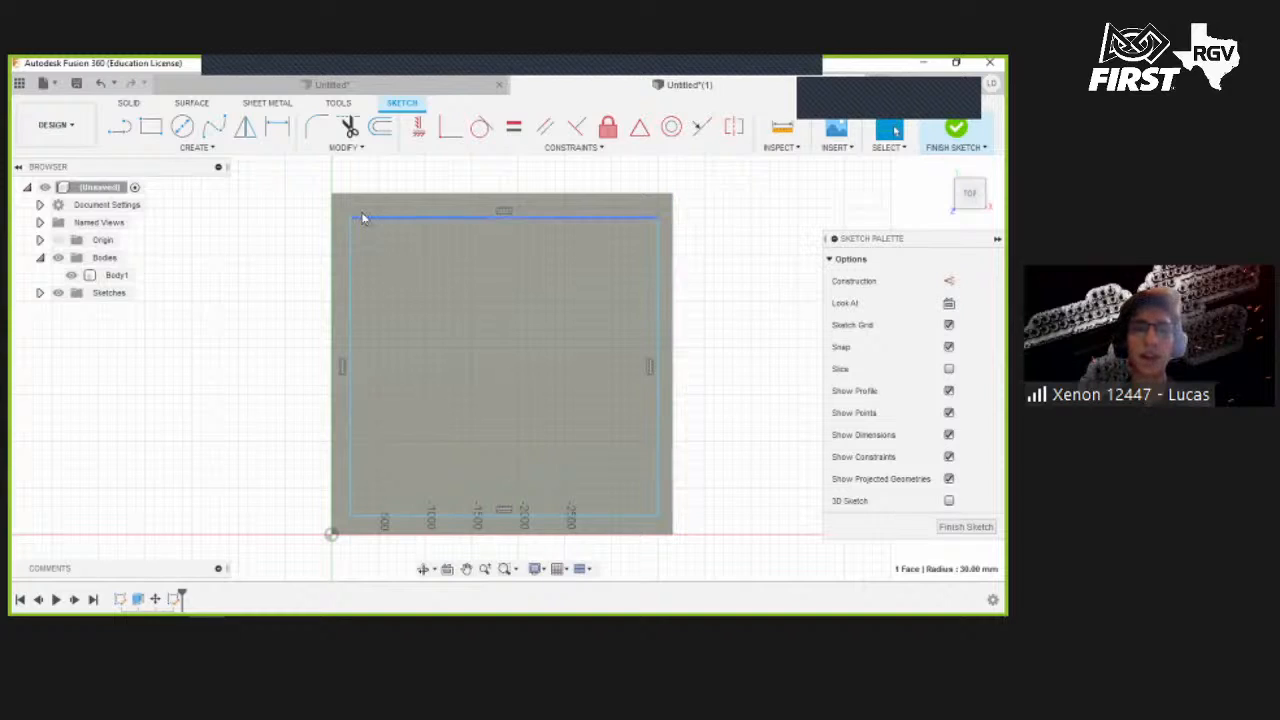
- Dimension the inner rectangle's right and left offsets from the plate edges as 1 in
key("d")
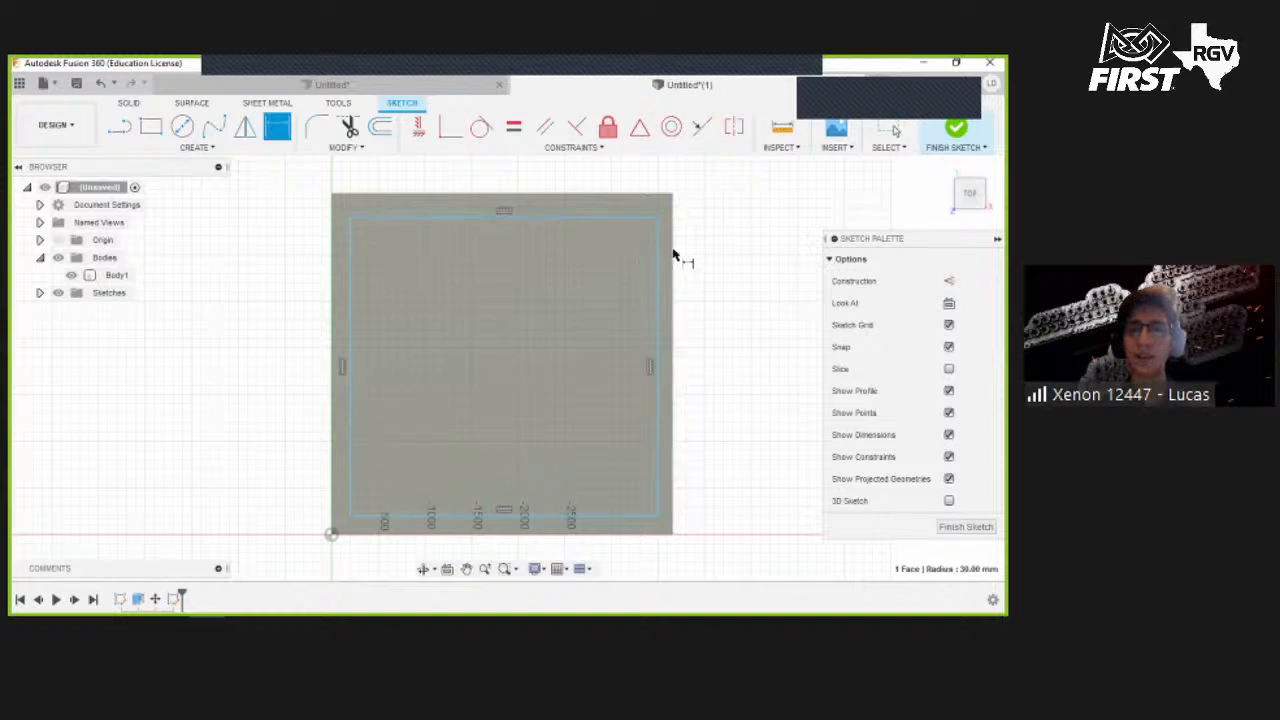
left_click(671, 255)
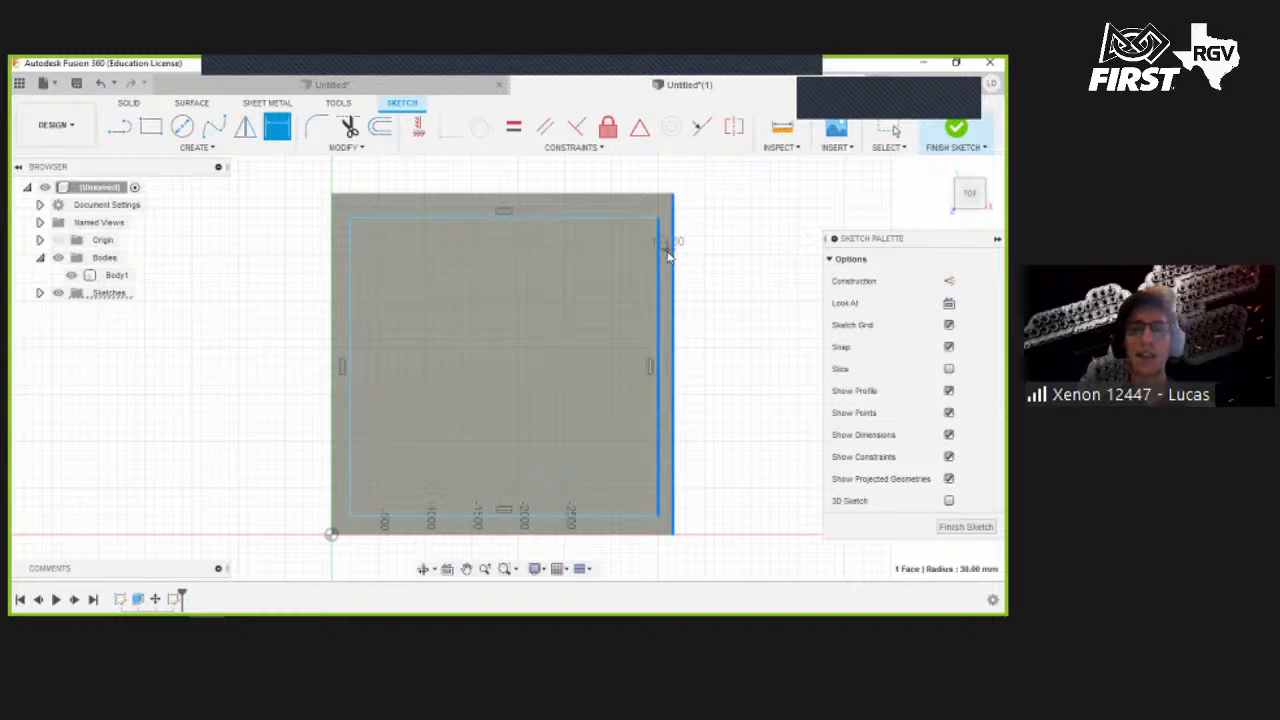
left_click(670, 254)
type("170")
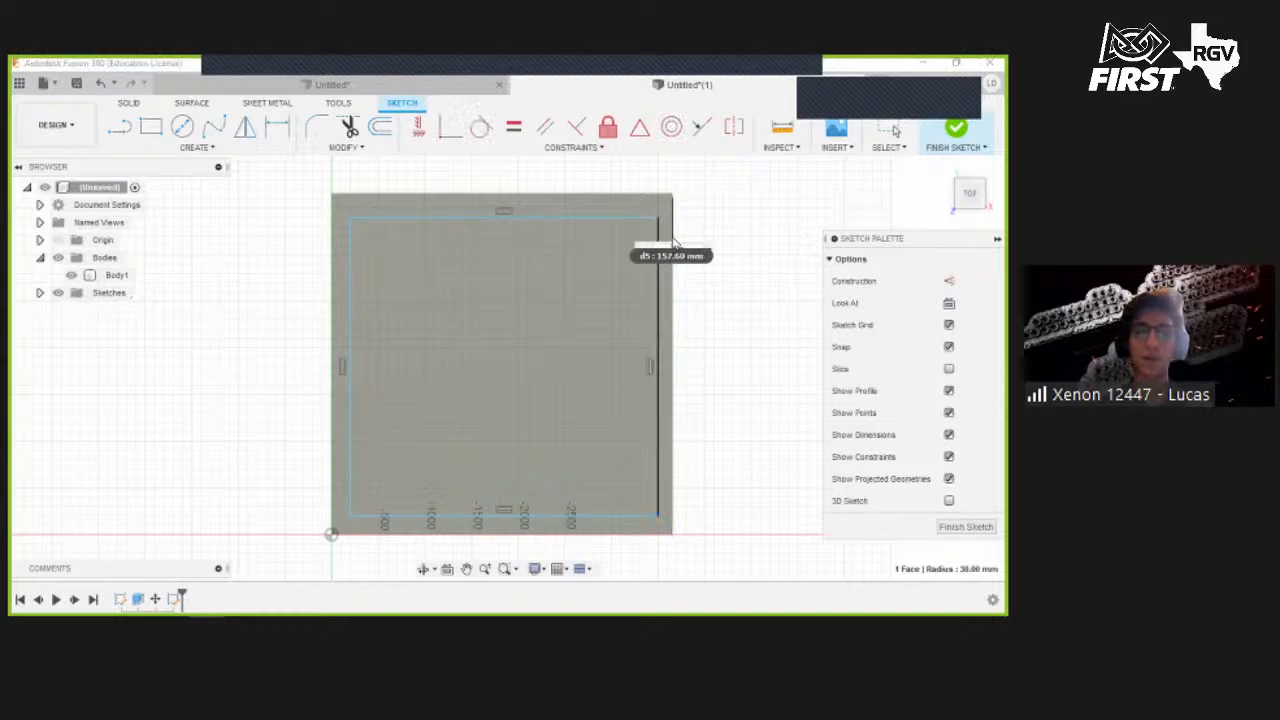
key("Return")
left_click(352, 268)
left_click(343, 271)
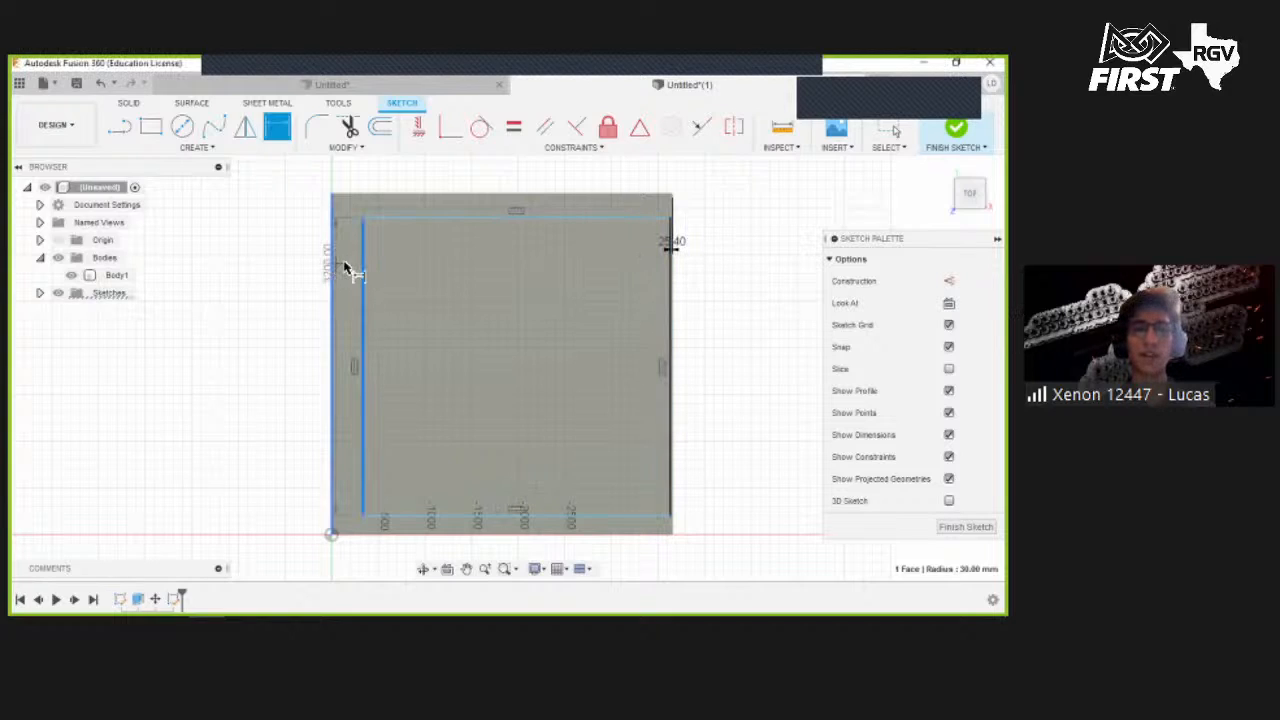
left_click(346, 261)
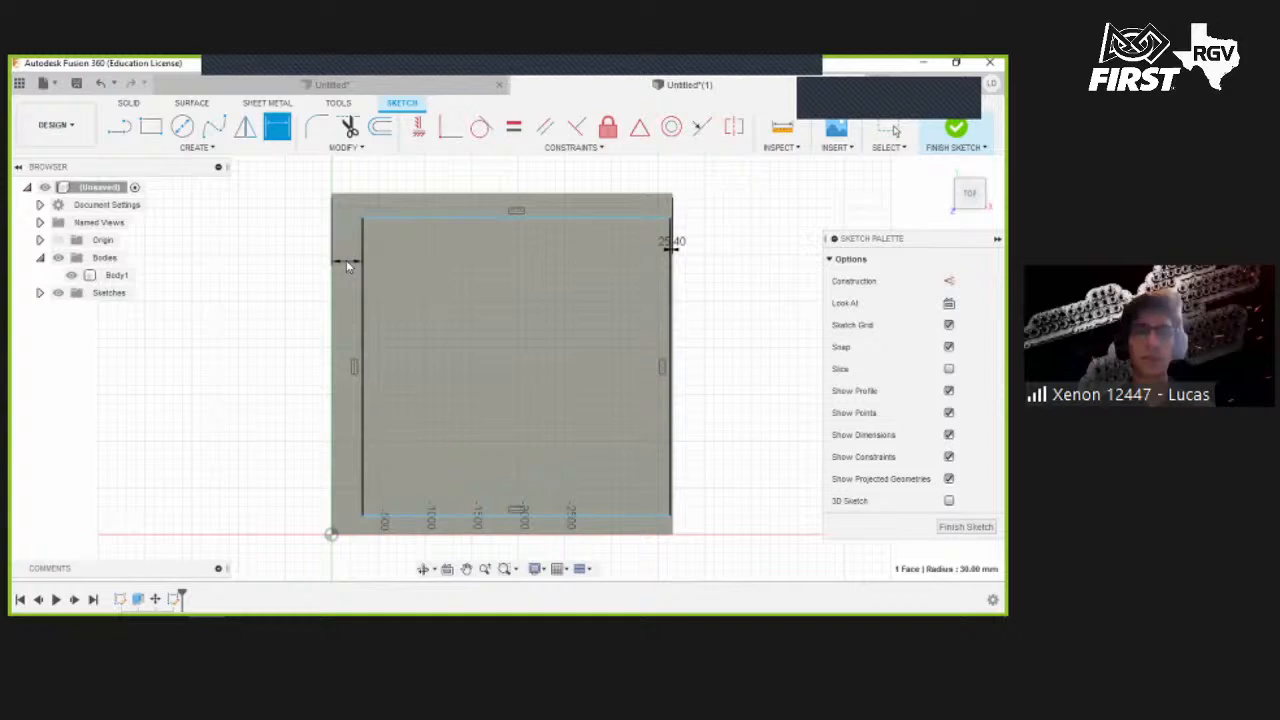
left_click(346, 260)
type("0")
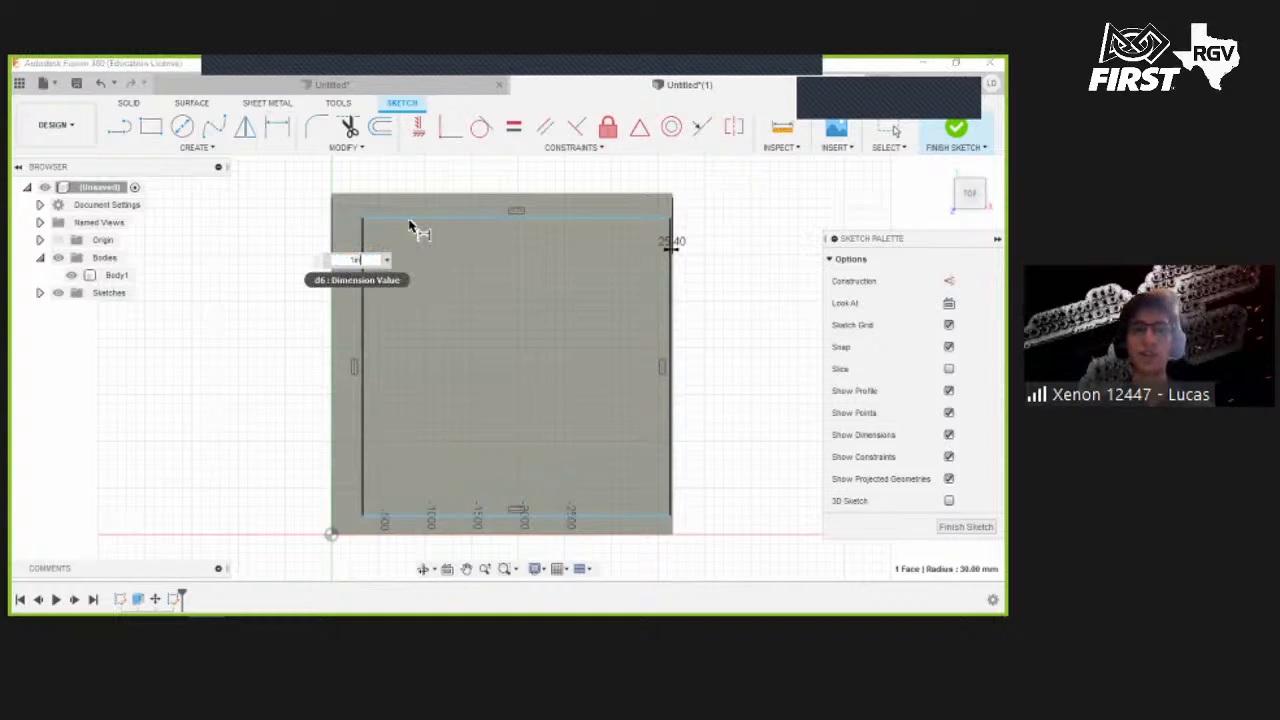
key("Return")
- Dimension the inner rectangle's top and bottom offsets from the plate edges as 25.4 mm
left_click(420, 200)
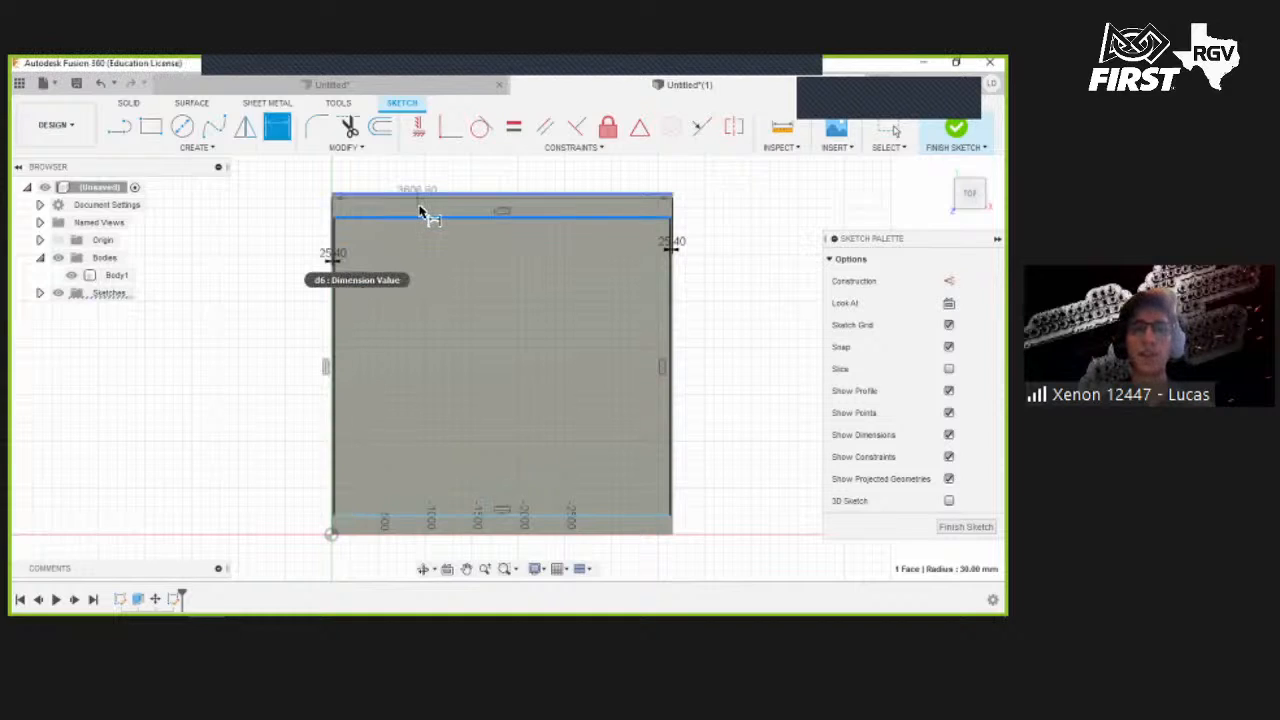
left_click(435, 212)
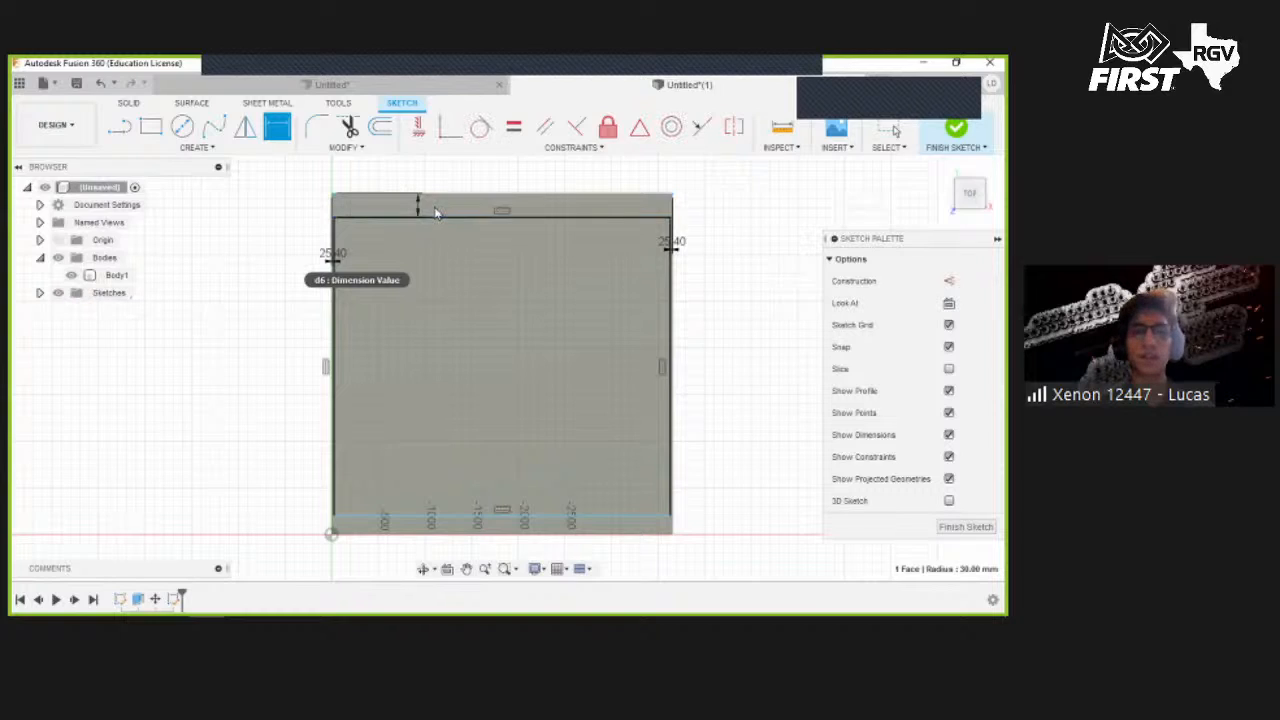
type("25.4")
key("Return")
left_click(403, 532)
left_click(405, 528)
left_click(405, 530)
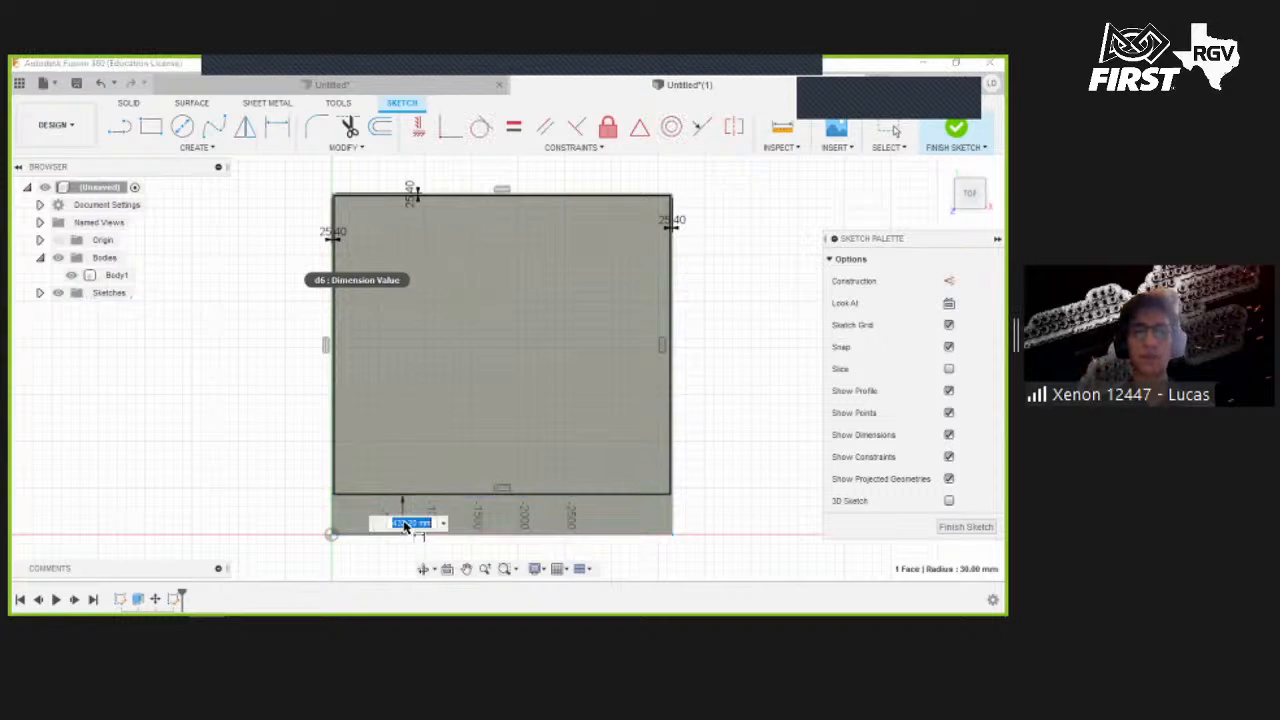
type("25.4")
key("Return")
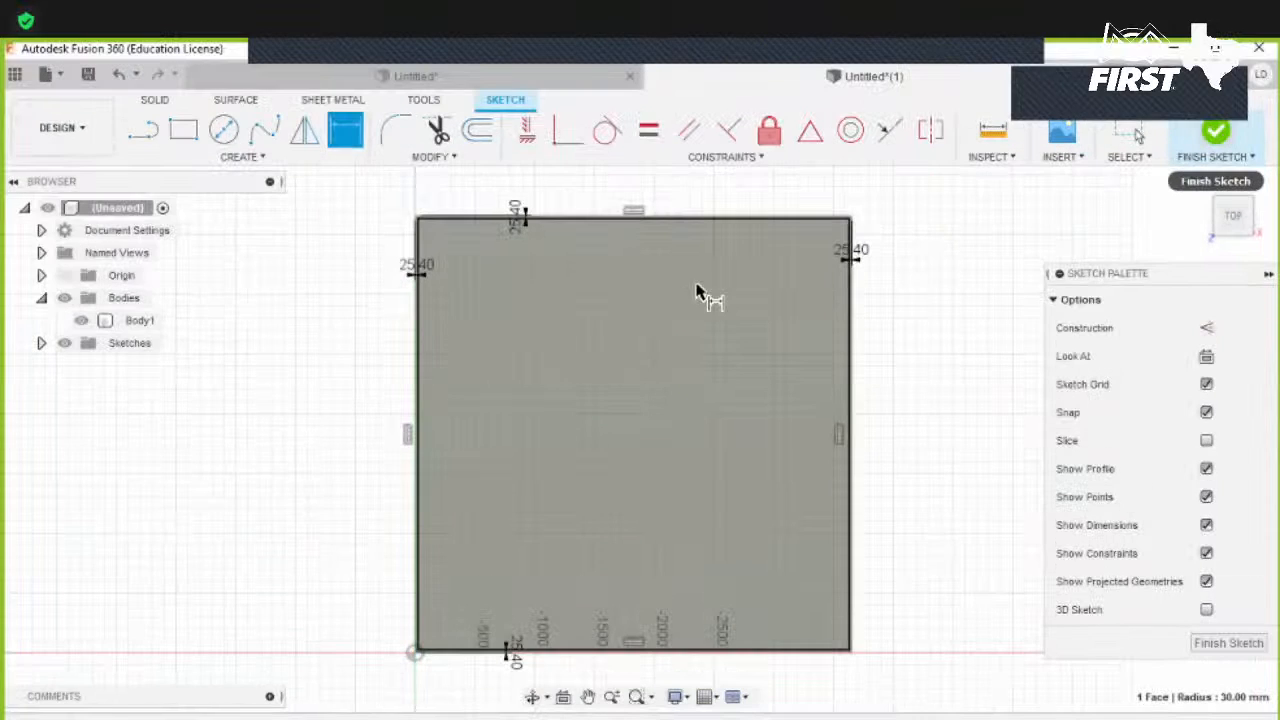
- Draw a rectangle across the plate's outer corners, 3657.6 mm square, and finish the sketch
left_click(190, 131)
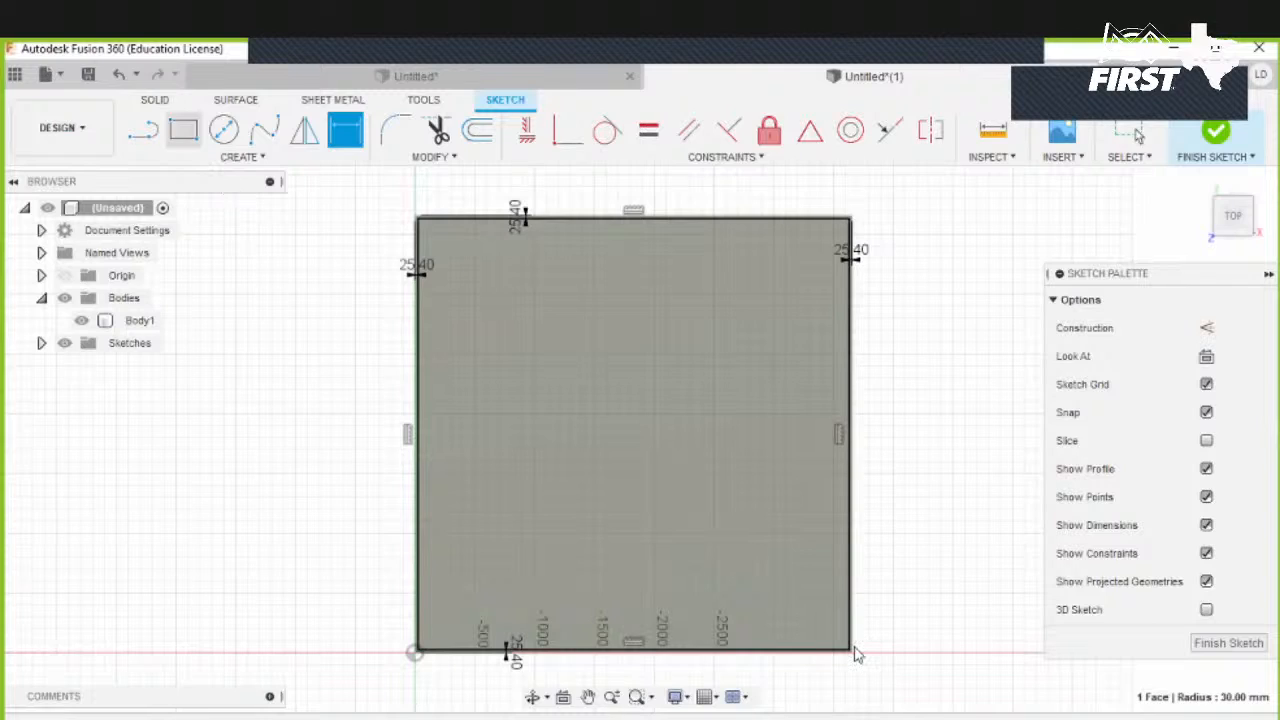
scroll(855, 630, "up", 3)
middle_click_drag(856, 628, 814, 430)
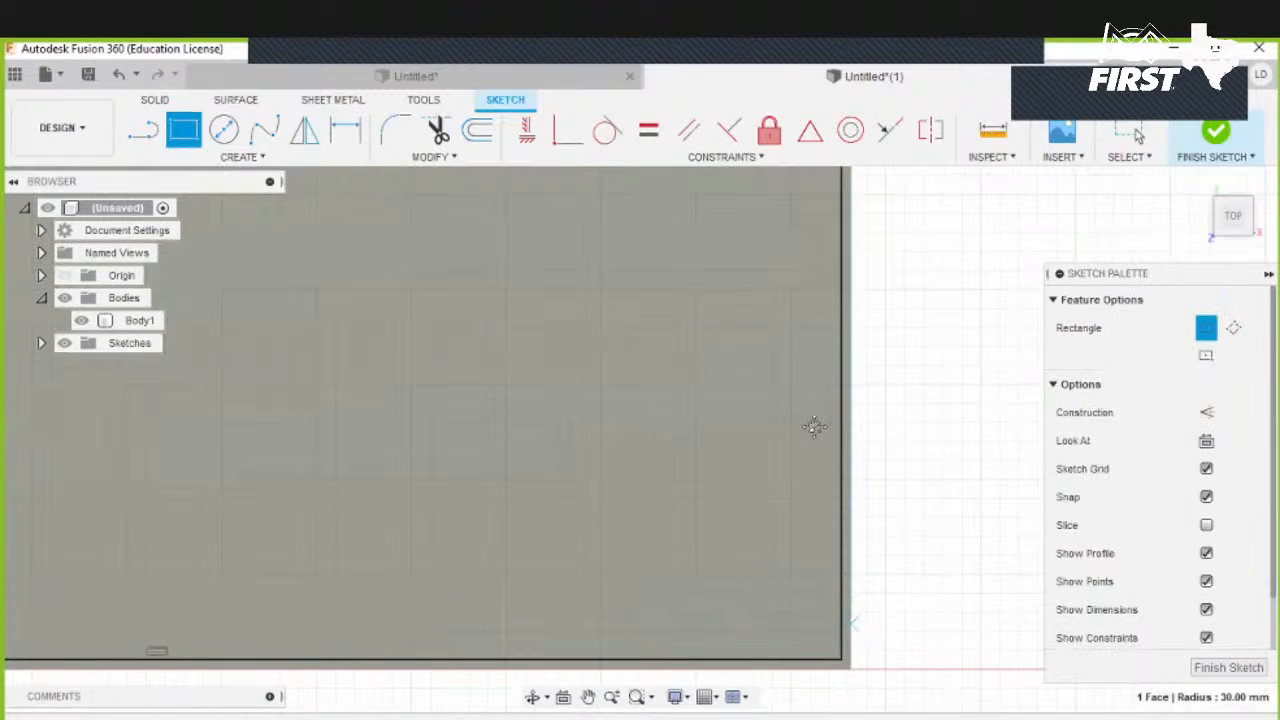
scroll(814, 430, "up", 2)
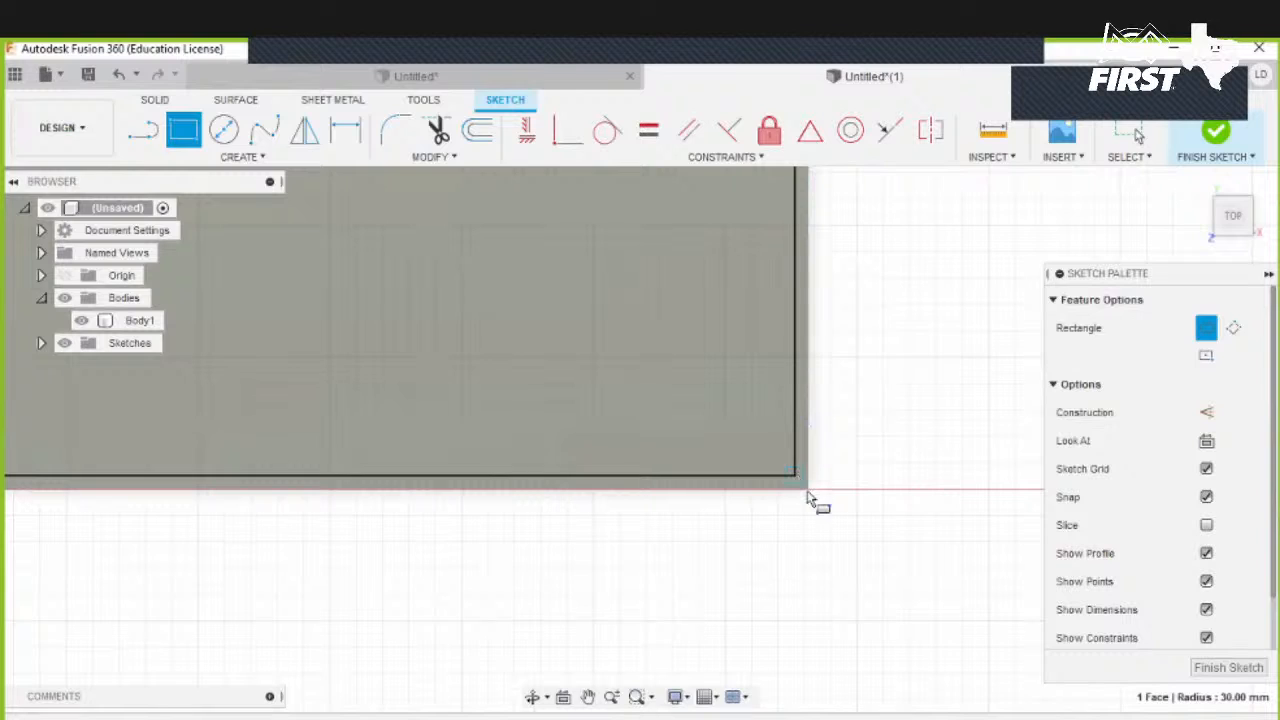
left_click(809, 494)
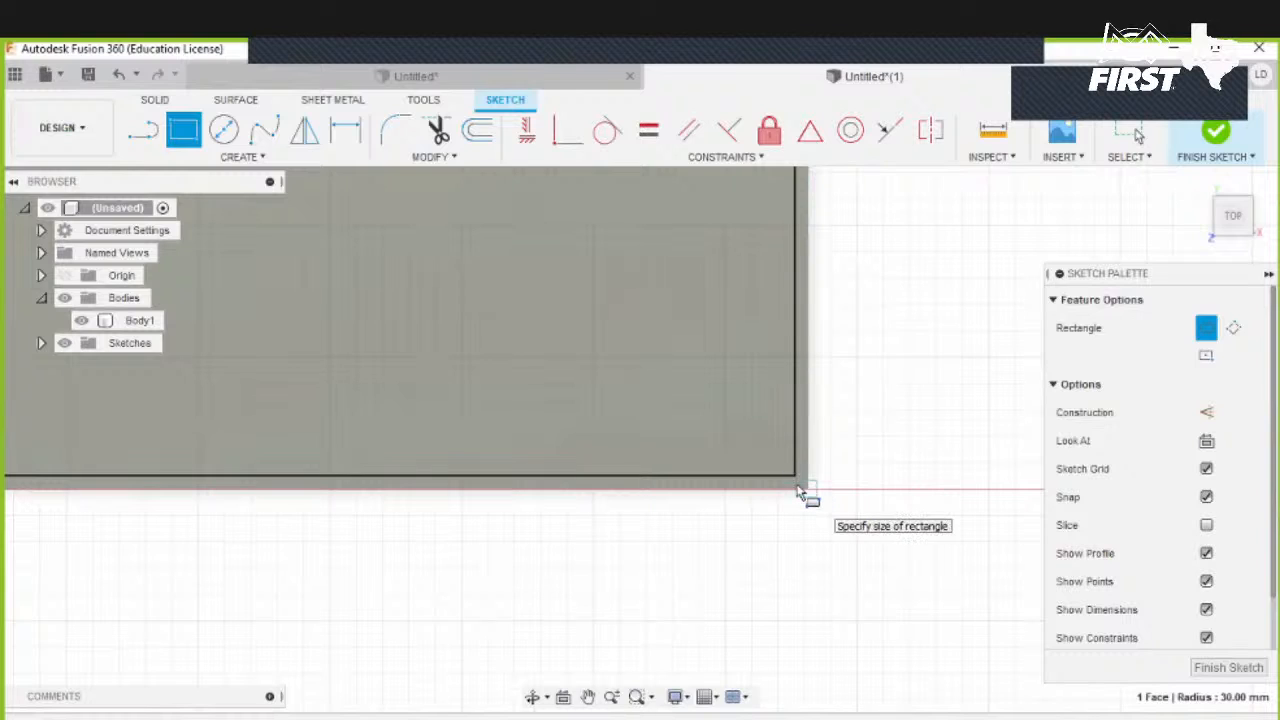
scroll(798, 486, "down", 6)
middle_click_drag(468, 264, 518, 423)
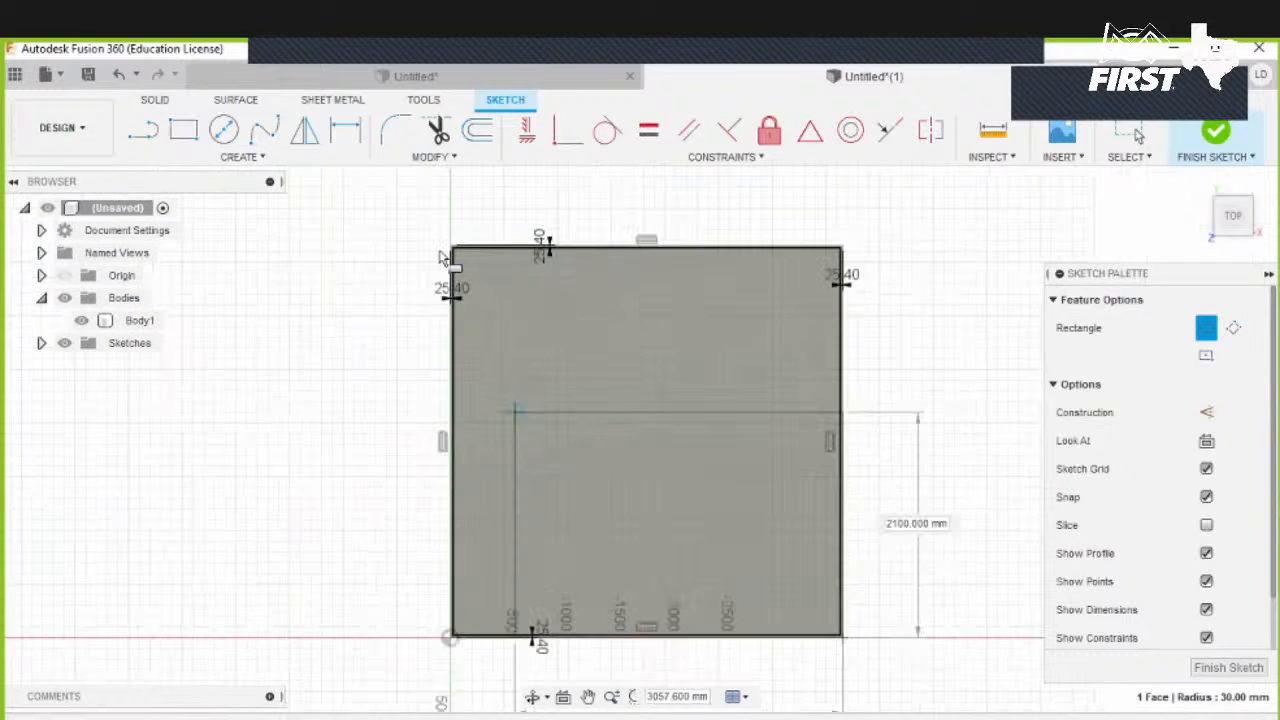
scroll(451, 250, "up", 3)
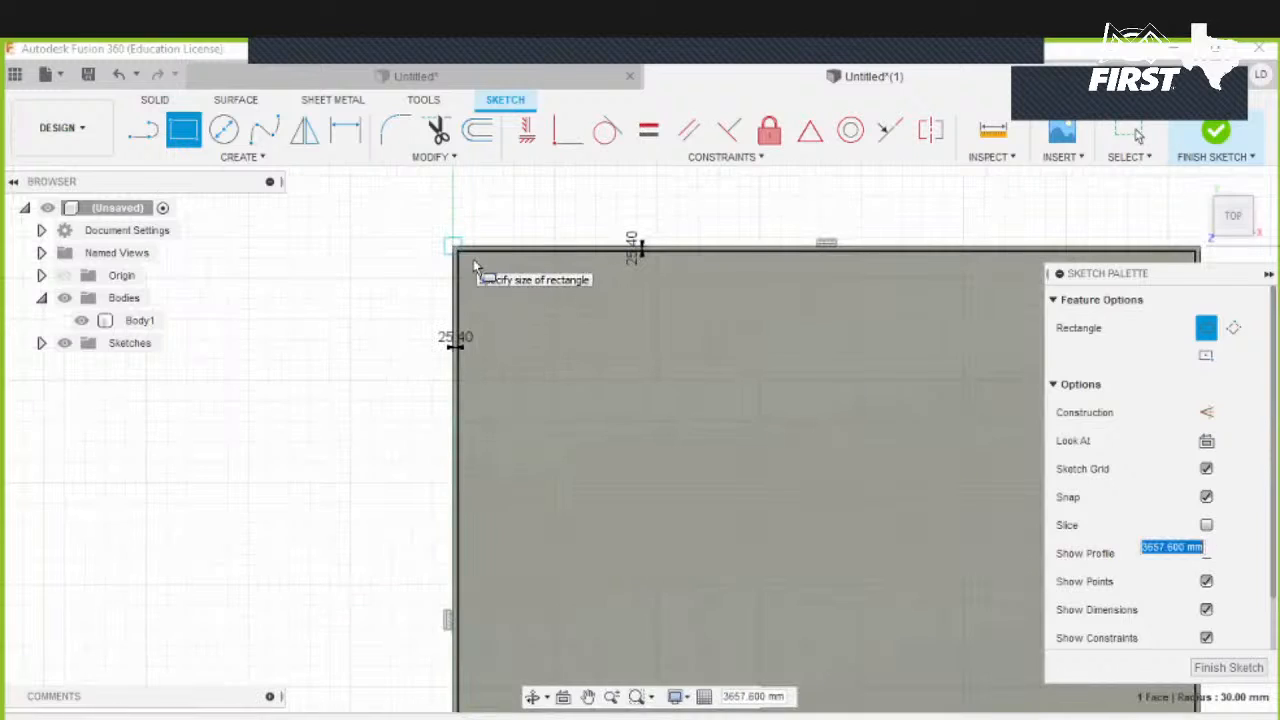
left_click(480, 260)
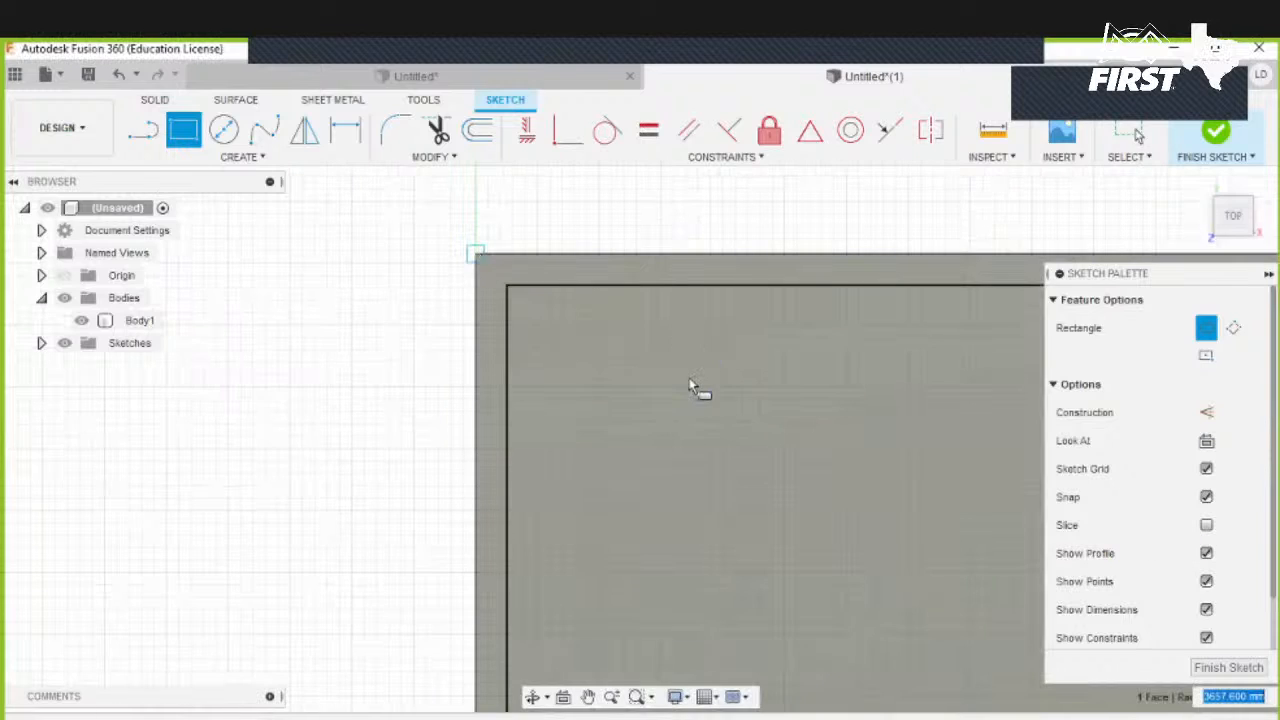
scroll(701, 350, "down", 3)
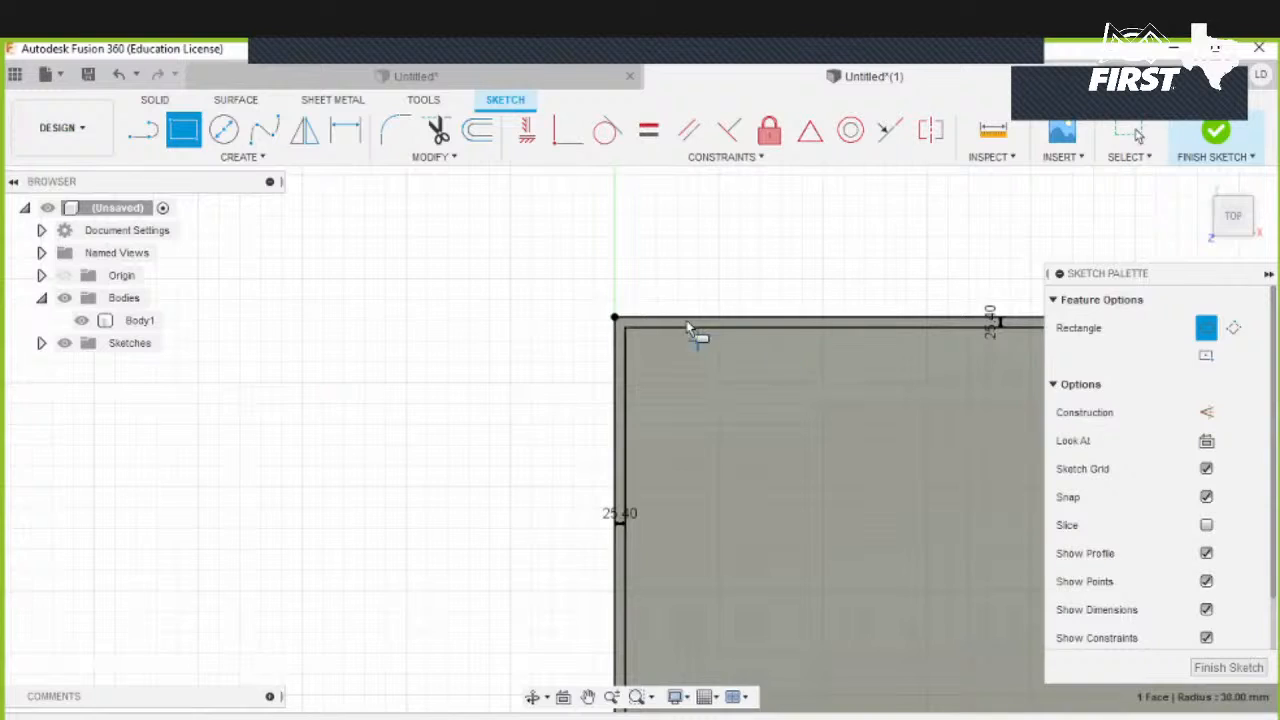
scroll(745, 341, "up", 1)
key("Escape")
middle_click_drag(876, 365, 319, 249)
middle_click_drag(740, 303, 444, 336)
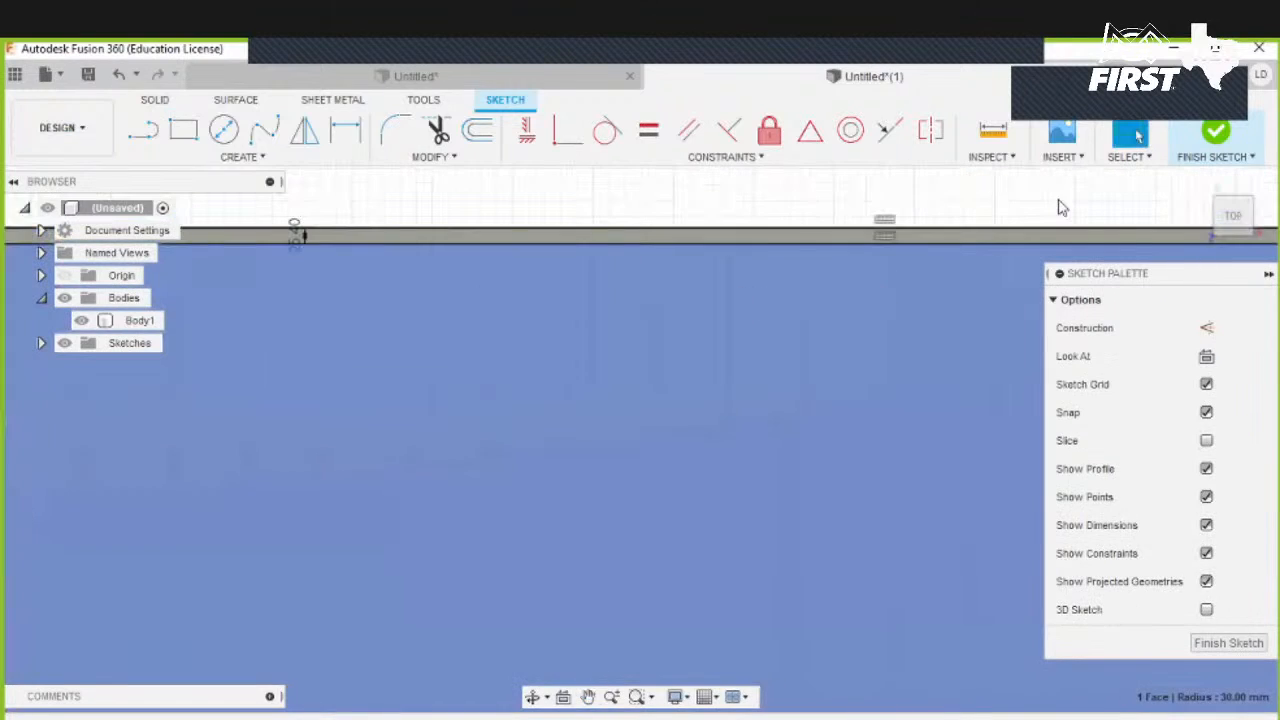
left_click(1222, 126)
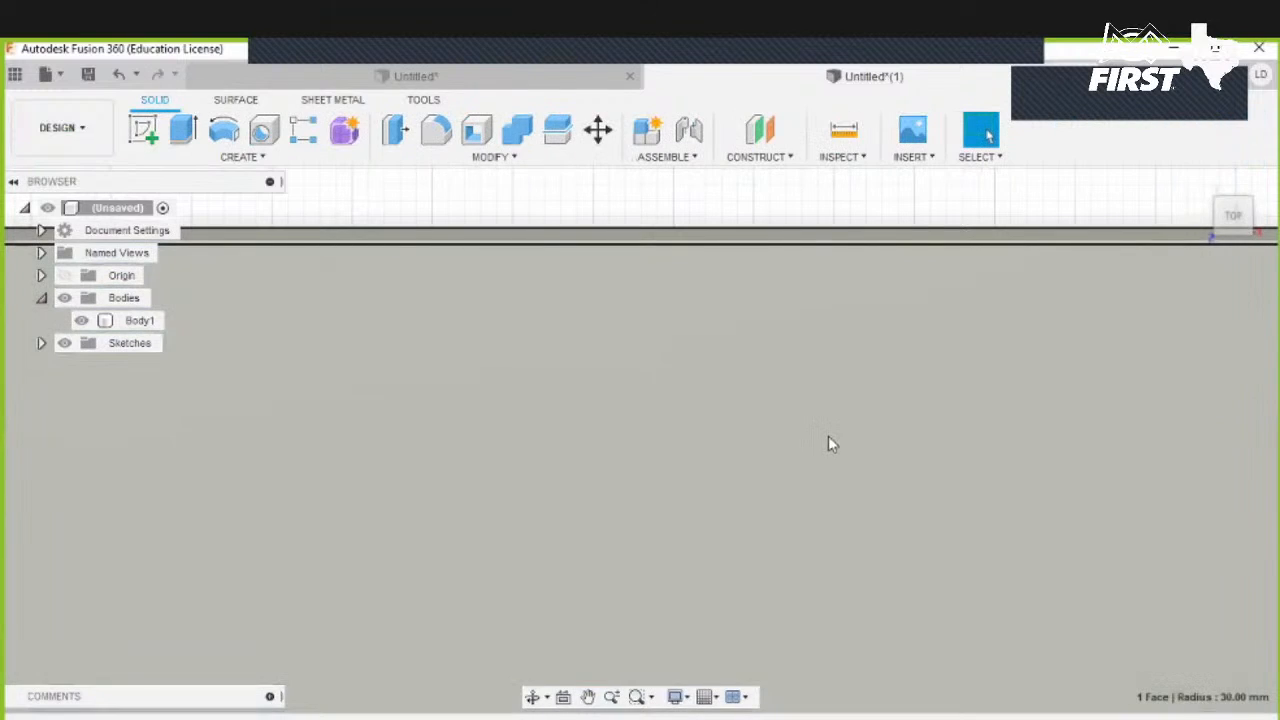
- Extrude the 1 in border profile 1 ft as a new body
scroll(828, 436, "down", 1)
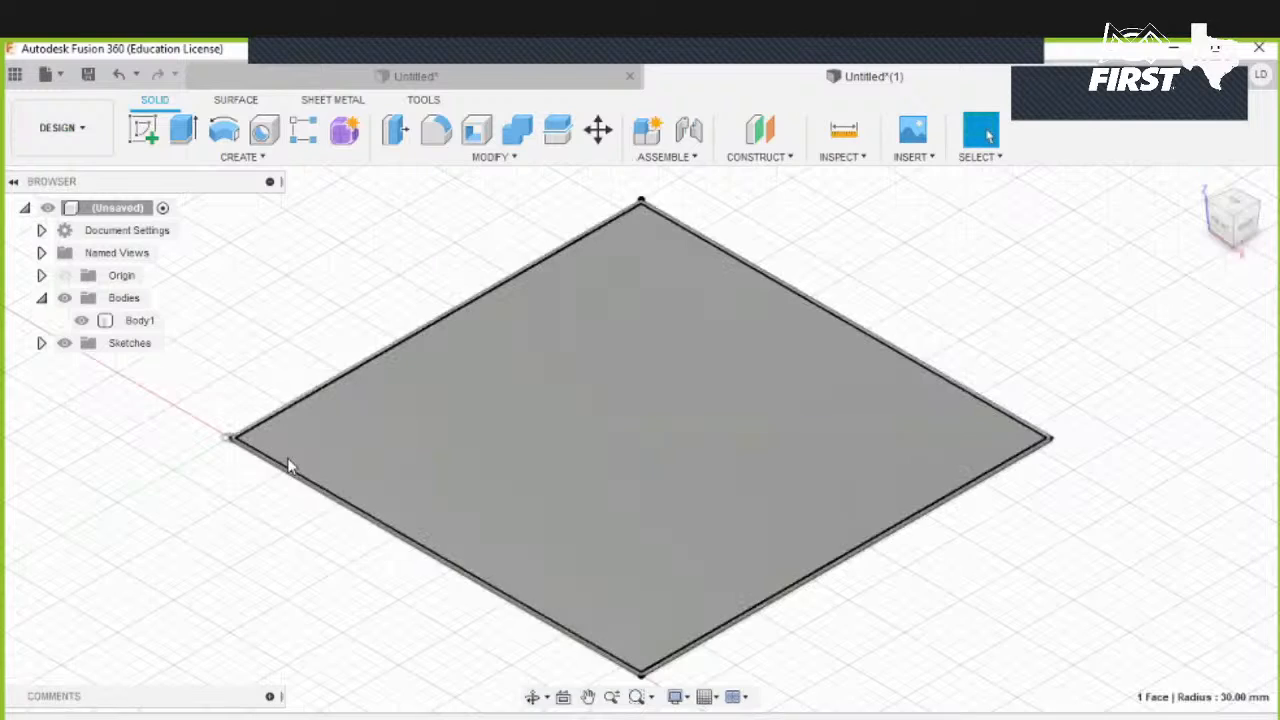
scroll(288, 453, "up", 3)
scroll(286, 450, "up", 3)
key("e")
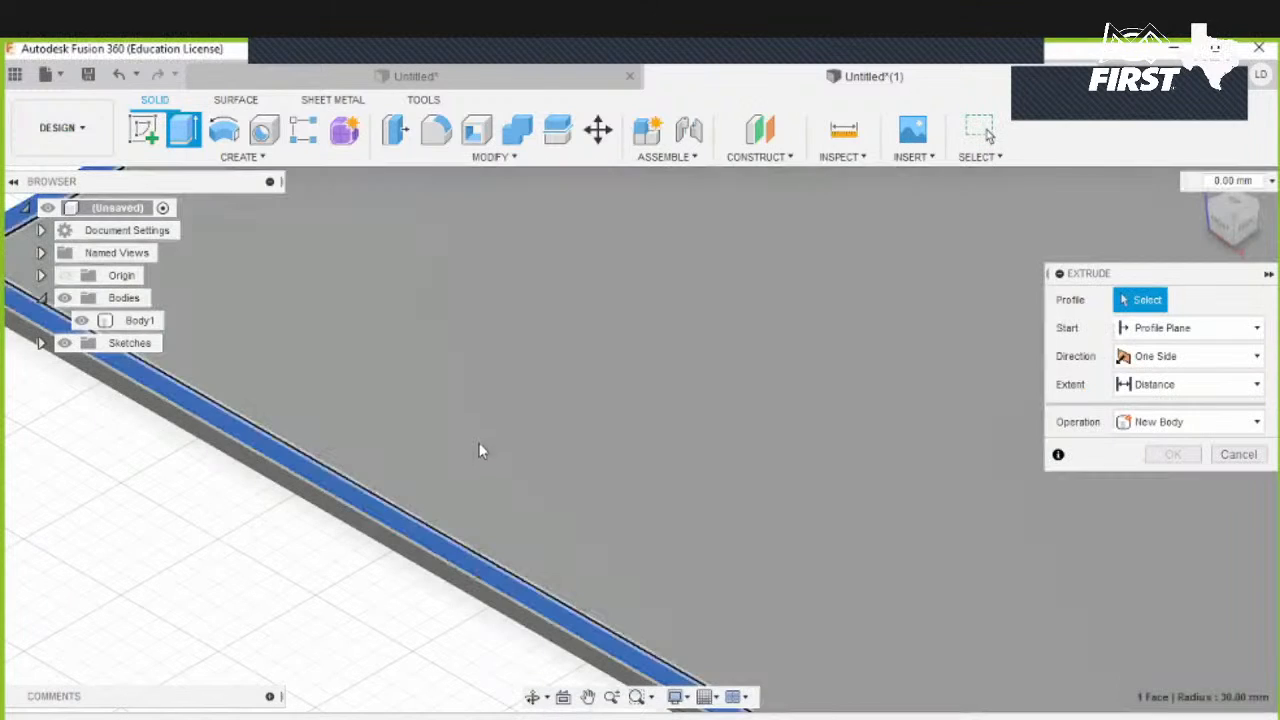
left_click(480, 452)
scroll(562, 397, "down", 3)
scroll(607, 423, "down", 2)
middle_click_drag(607, 423, 162, 342)
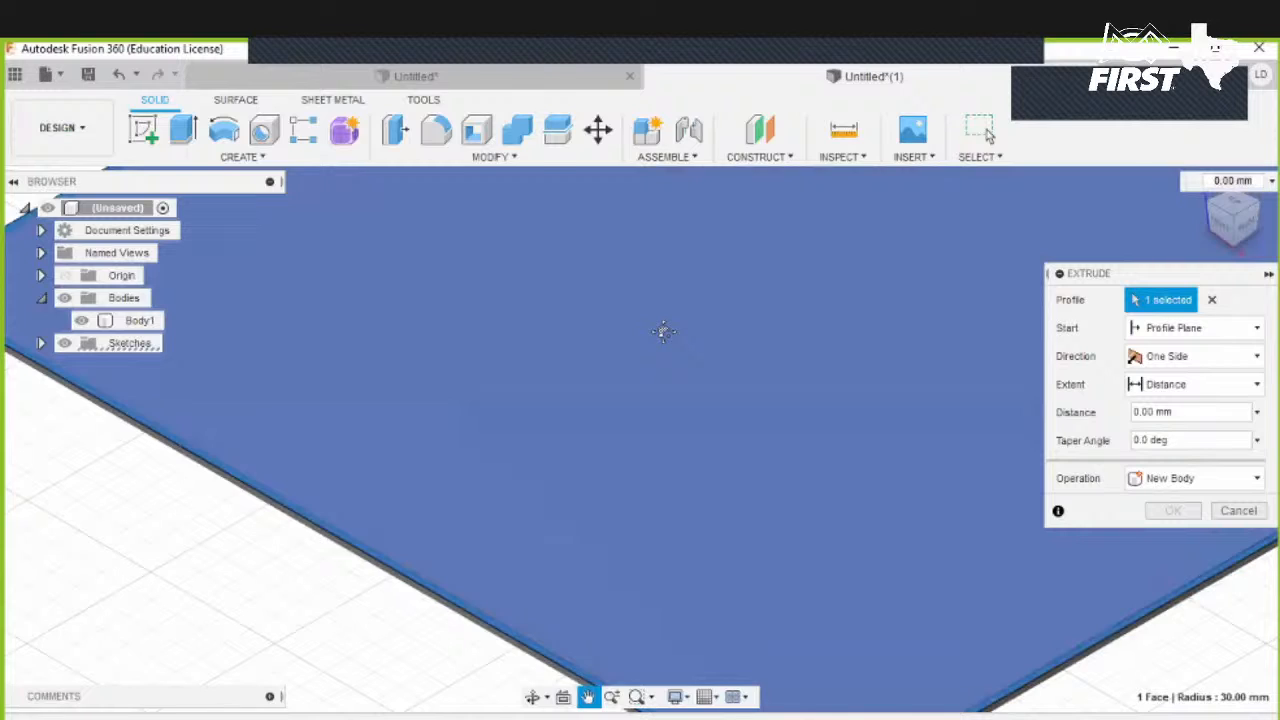
scroll(663, 332, "down", 3)
type("1 ft")
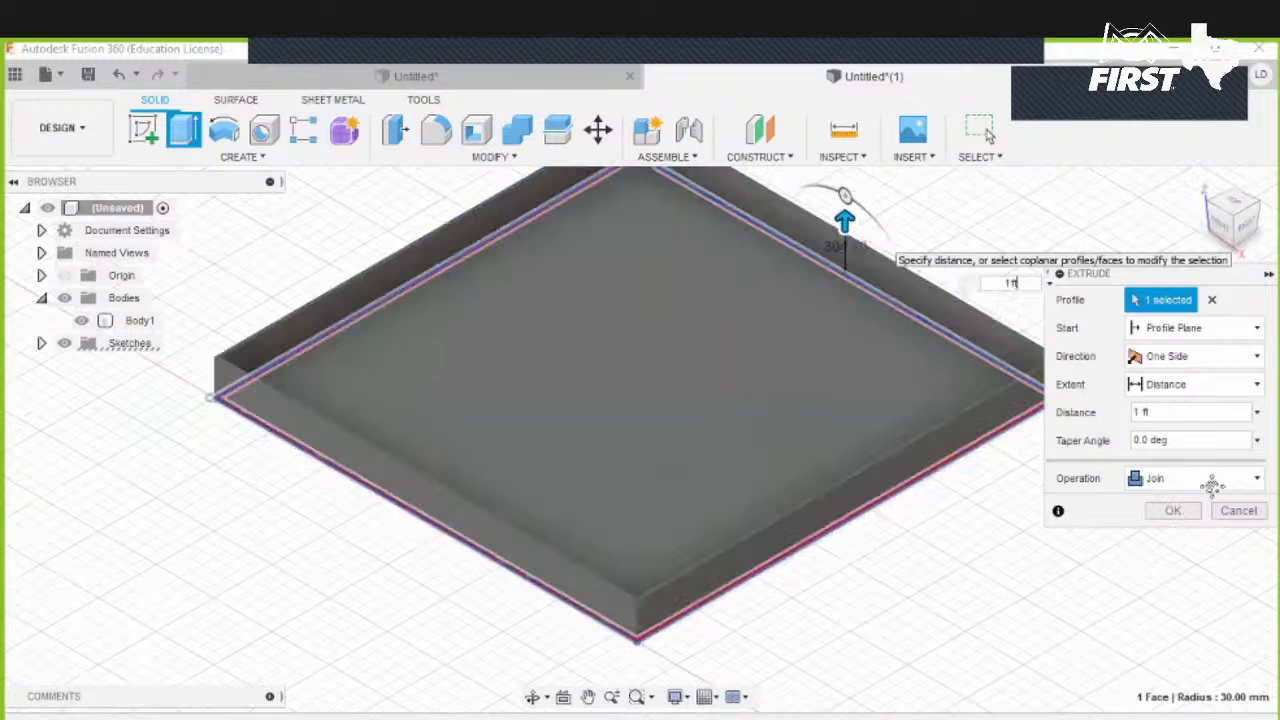
left_click(1188, 487)
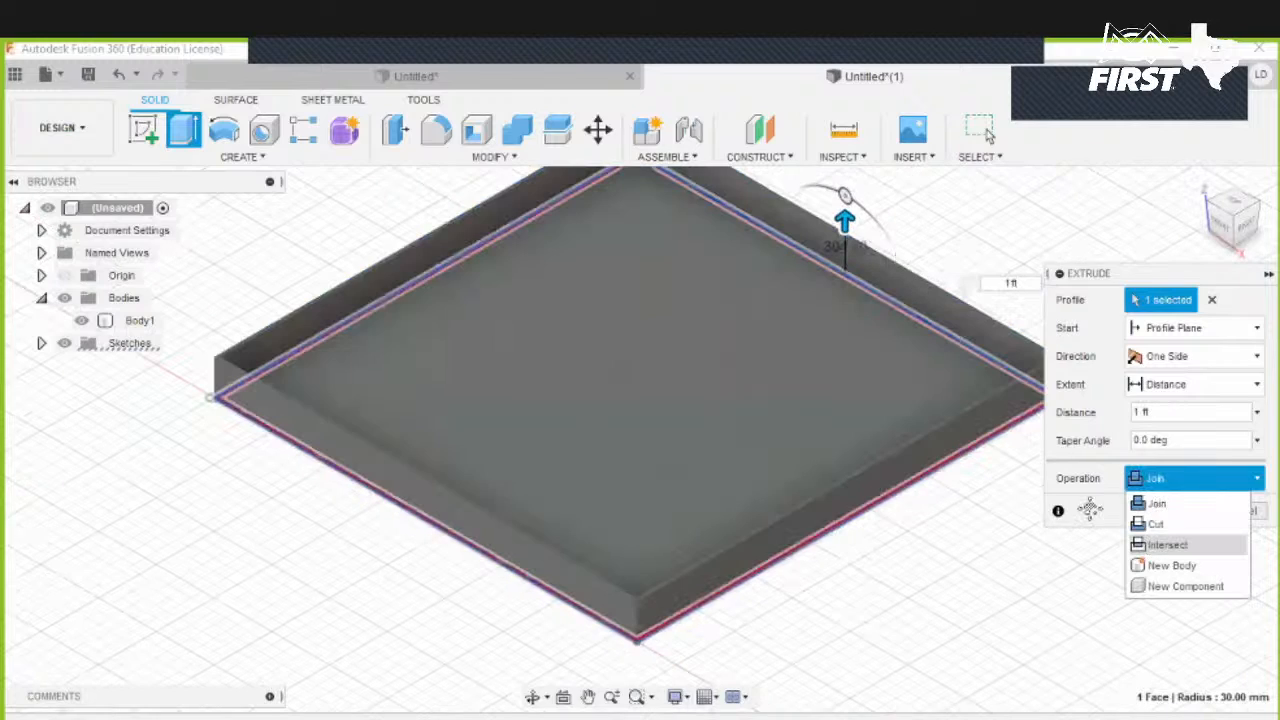
left_click(1160, 565)
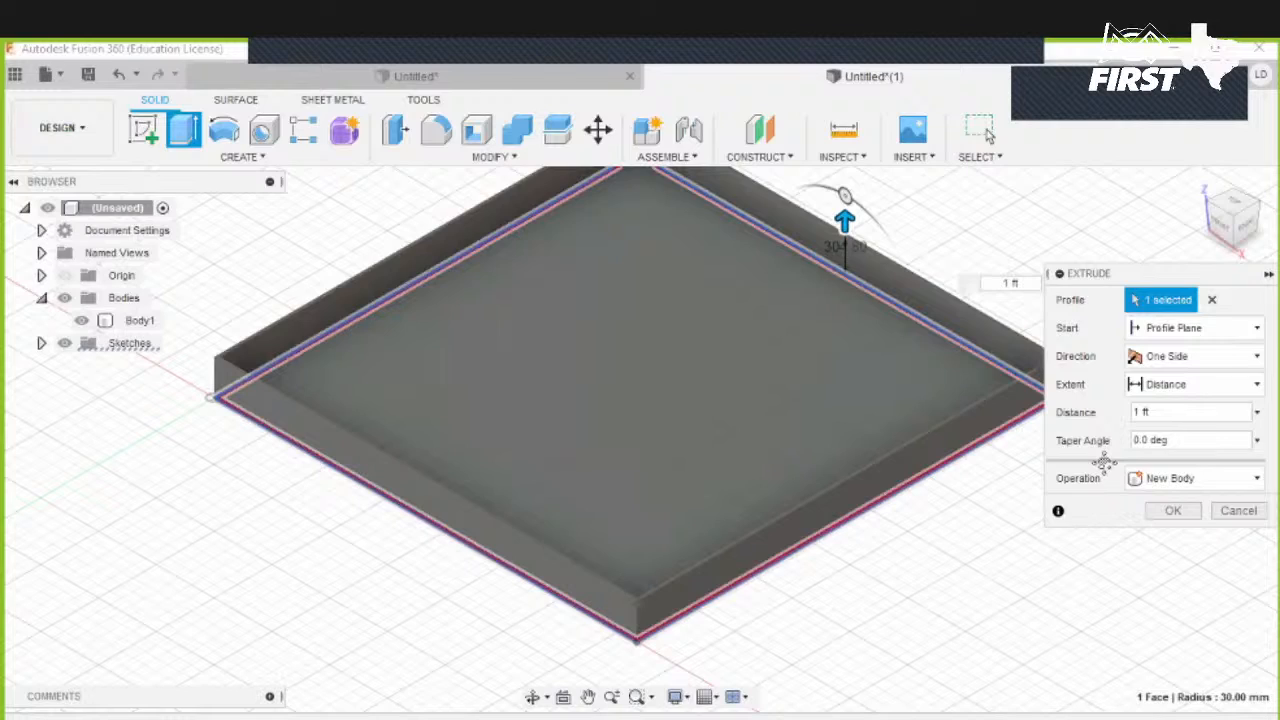
left_click(1173, 510)
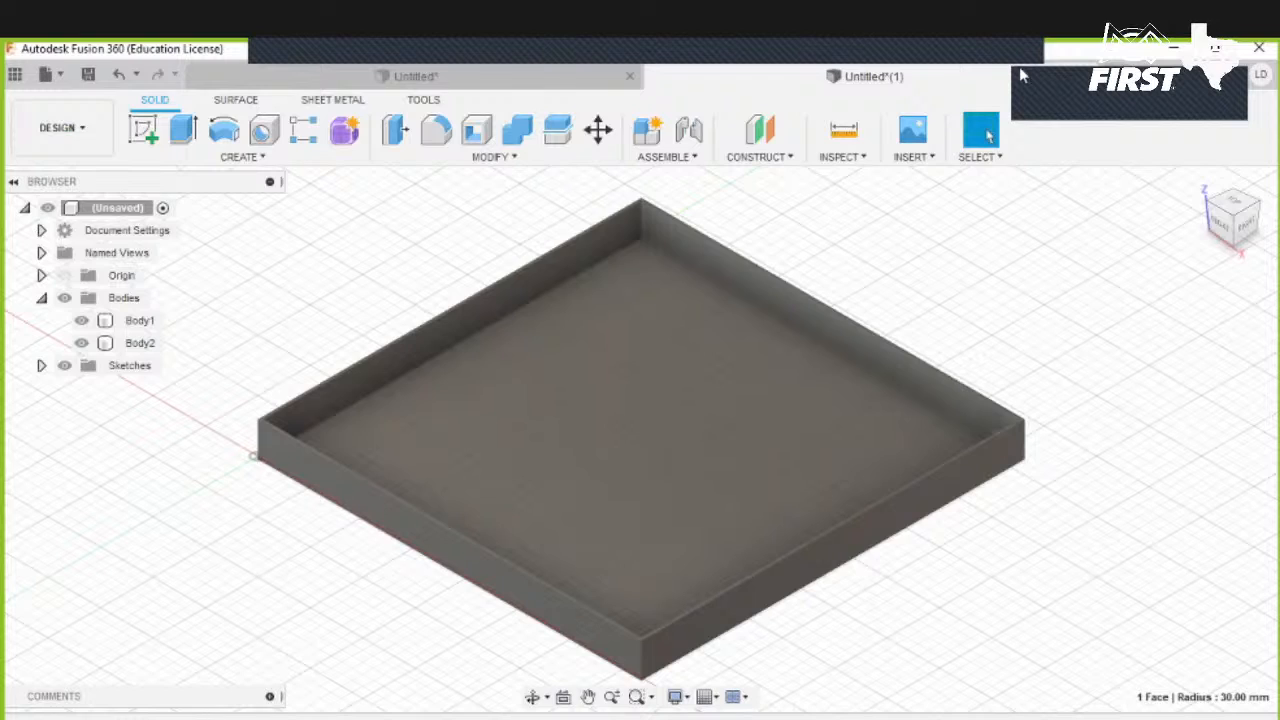
- Open a new design and start a sketch on the front plane
left_click(1117, 76)
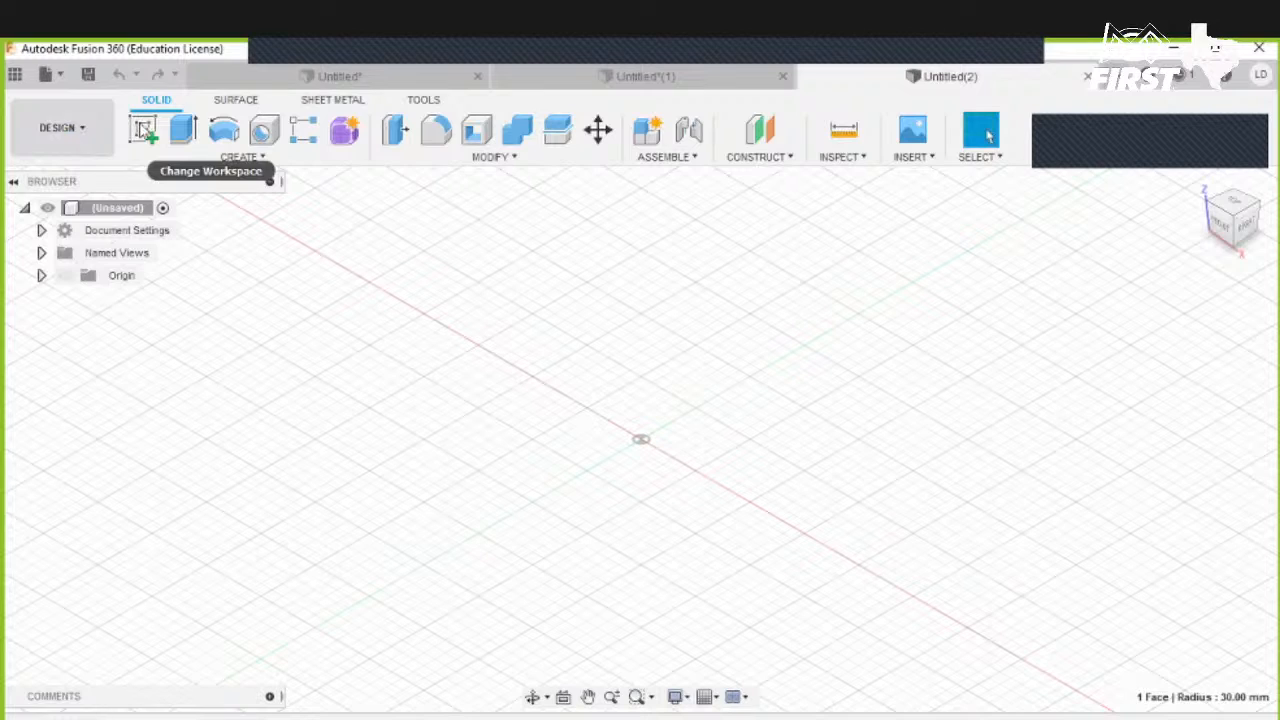
left_click(146, 132)
left_click(678, 416)
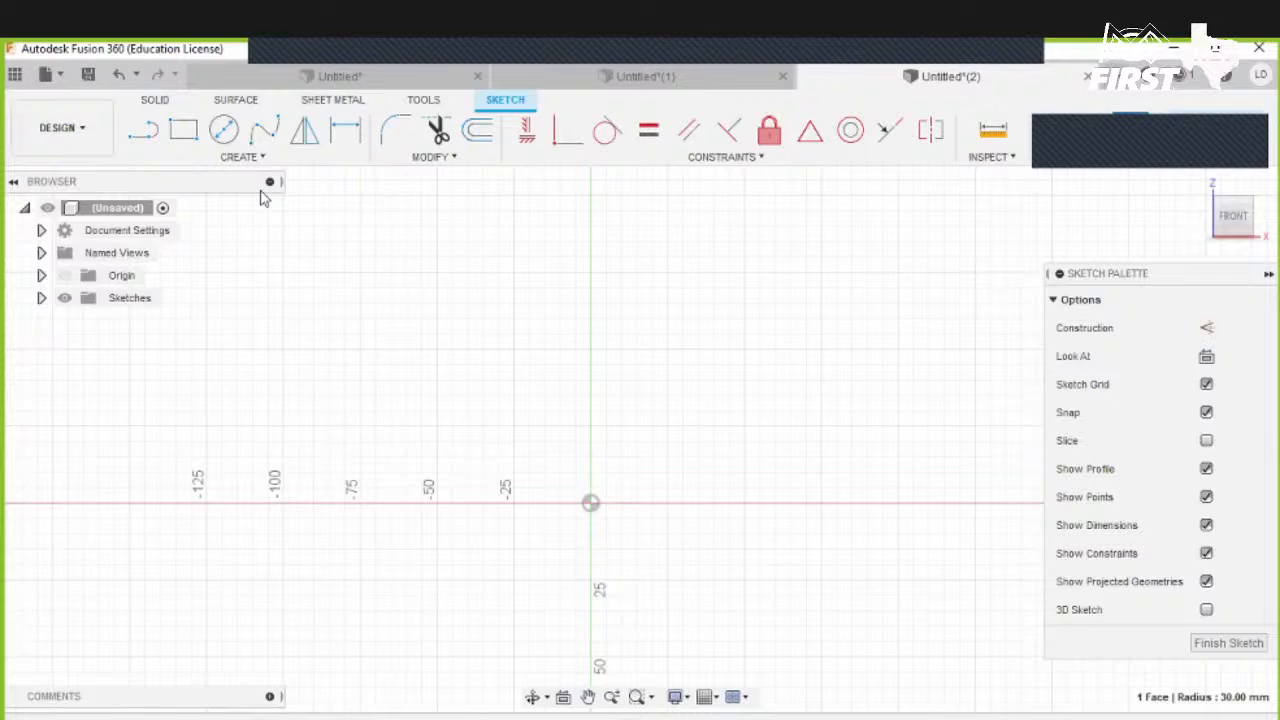
- Draw a 3 in diameter circle centred on the origin
left_click(224, 130)
left_click(590, 503)
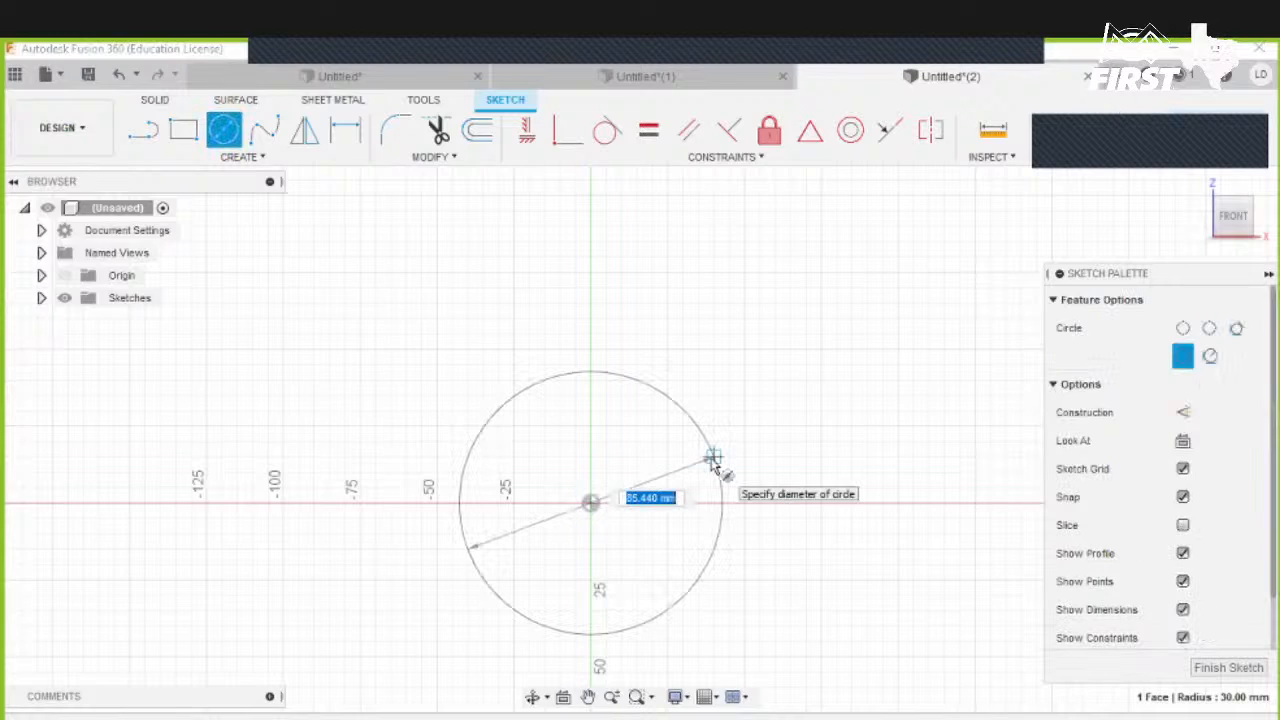
type("3in")
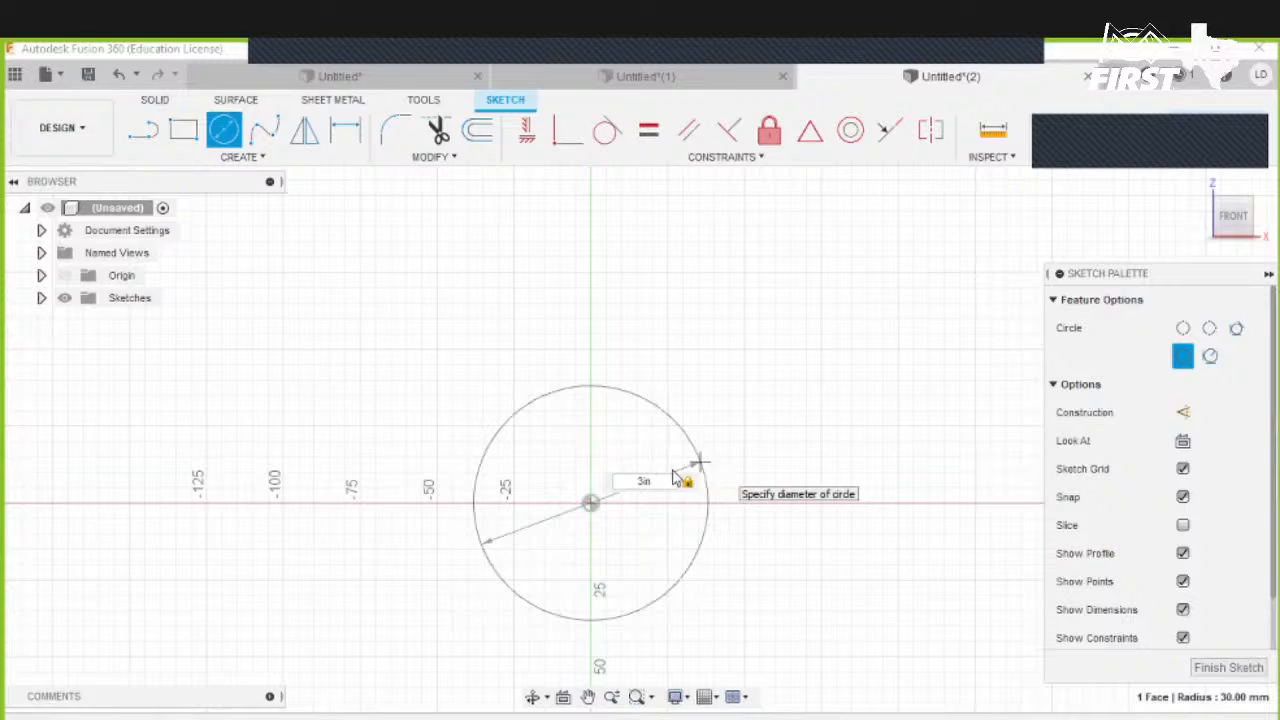
key("Return")
- Draw a concentric 5 in diameter circle at the origin and finish the sketch
left_click(222, 134)
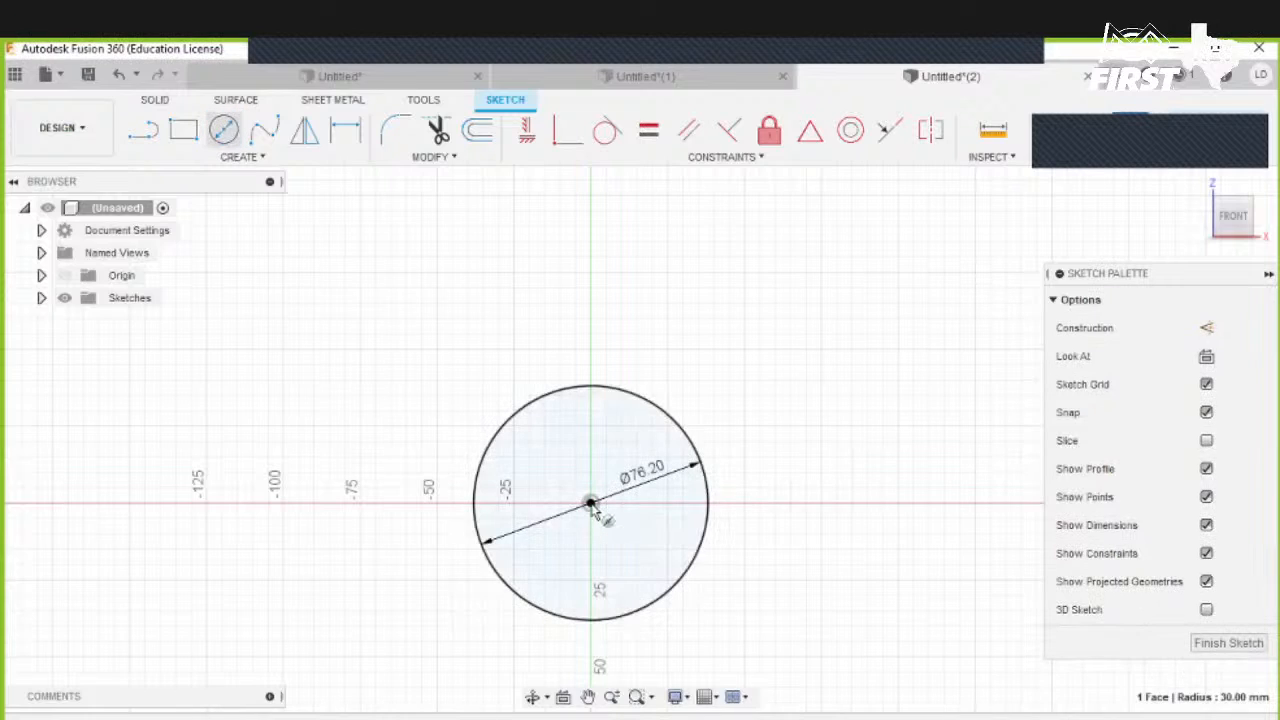
left_click(590, 503)
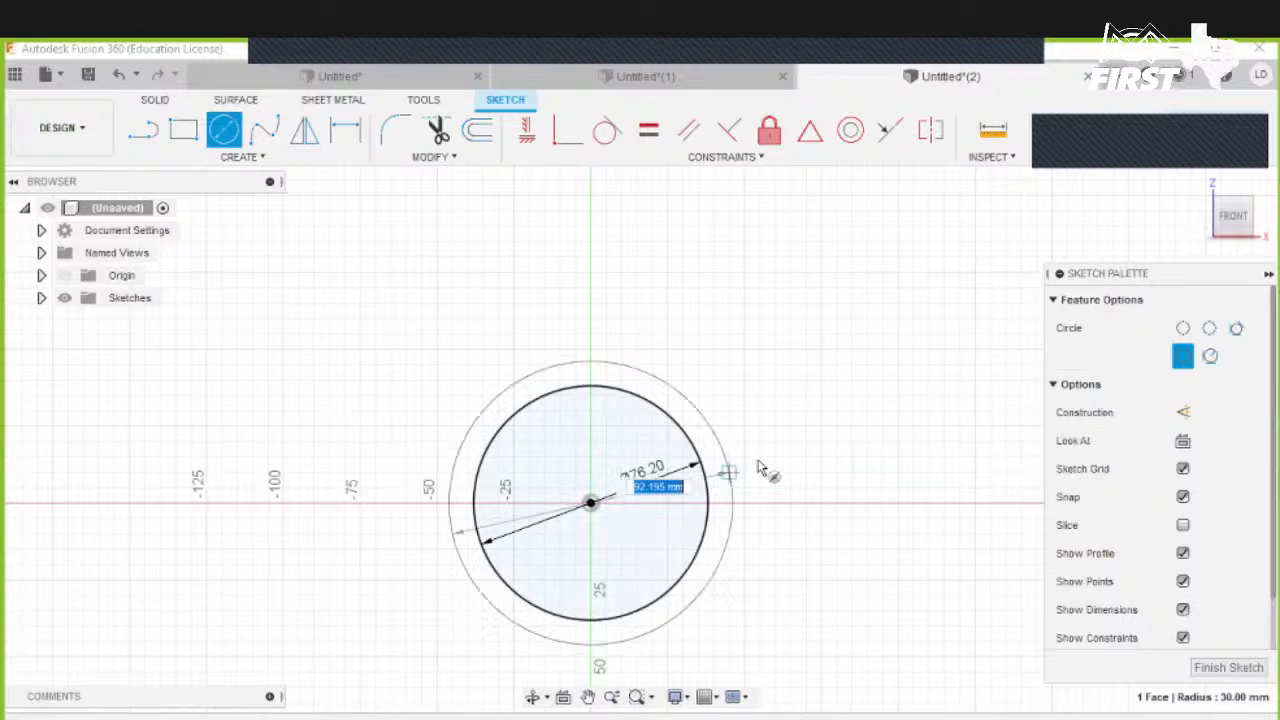
type("5in")
key("Return")
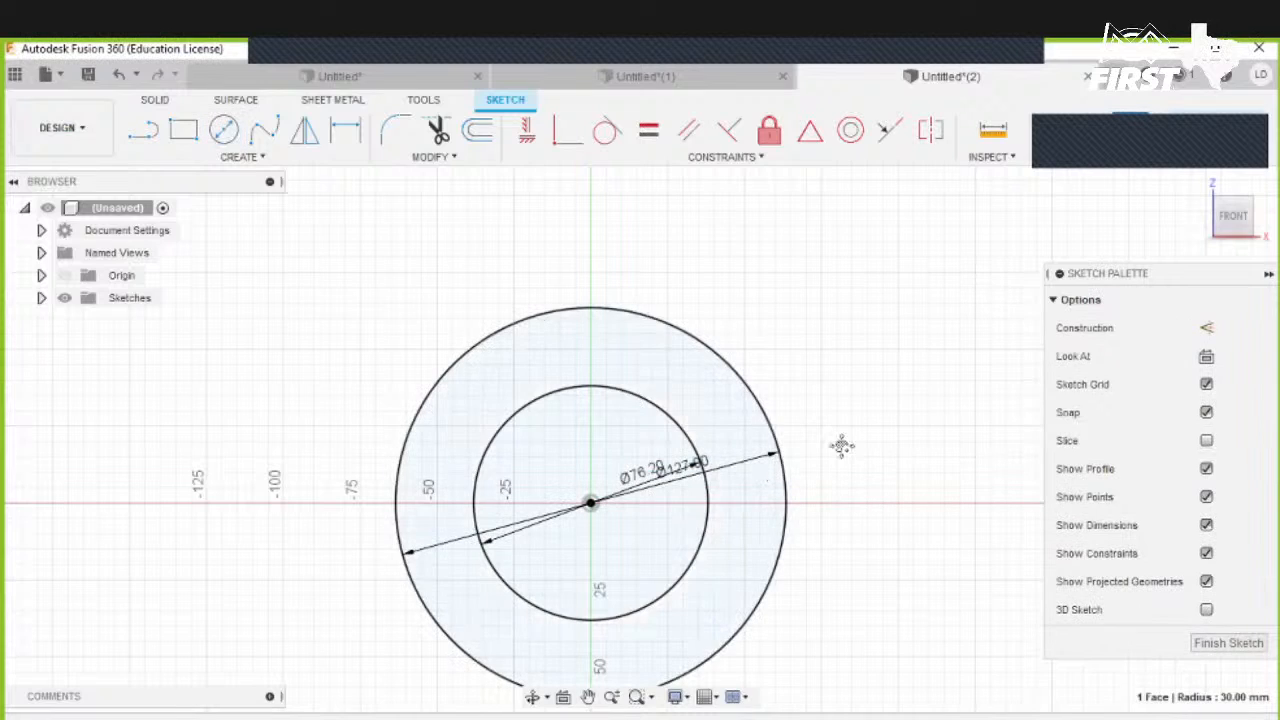
middle_click_drag(867, 386, 887, 280)
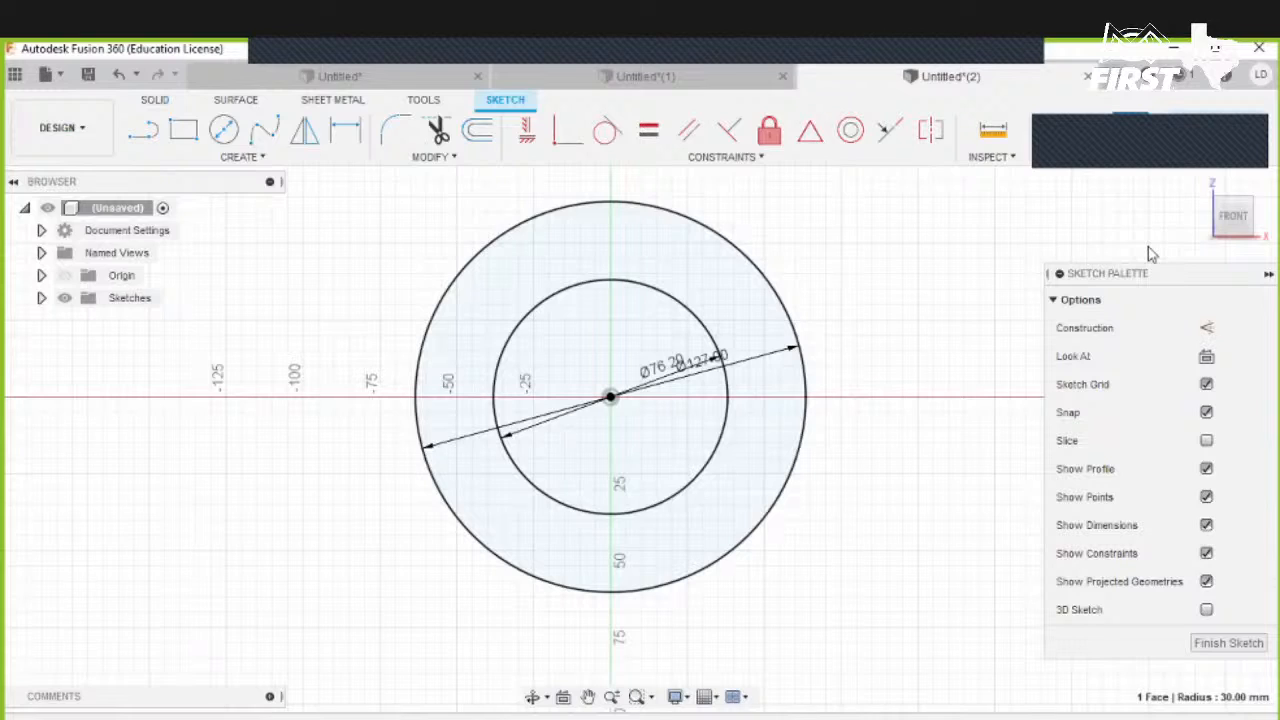
left_click(563, 304)
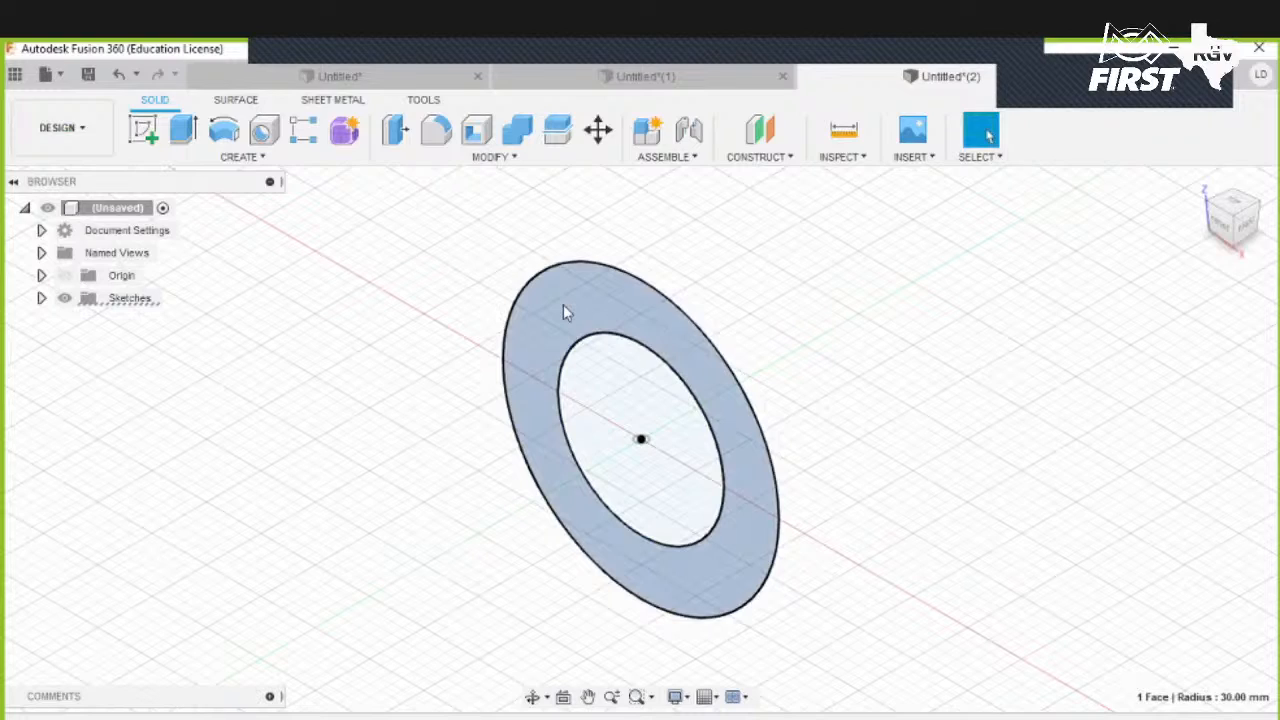
right_click(563, 304)
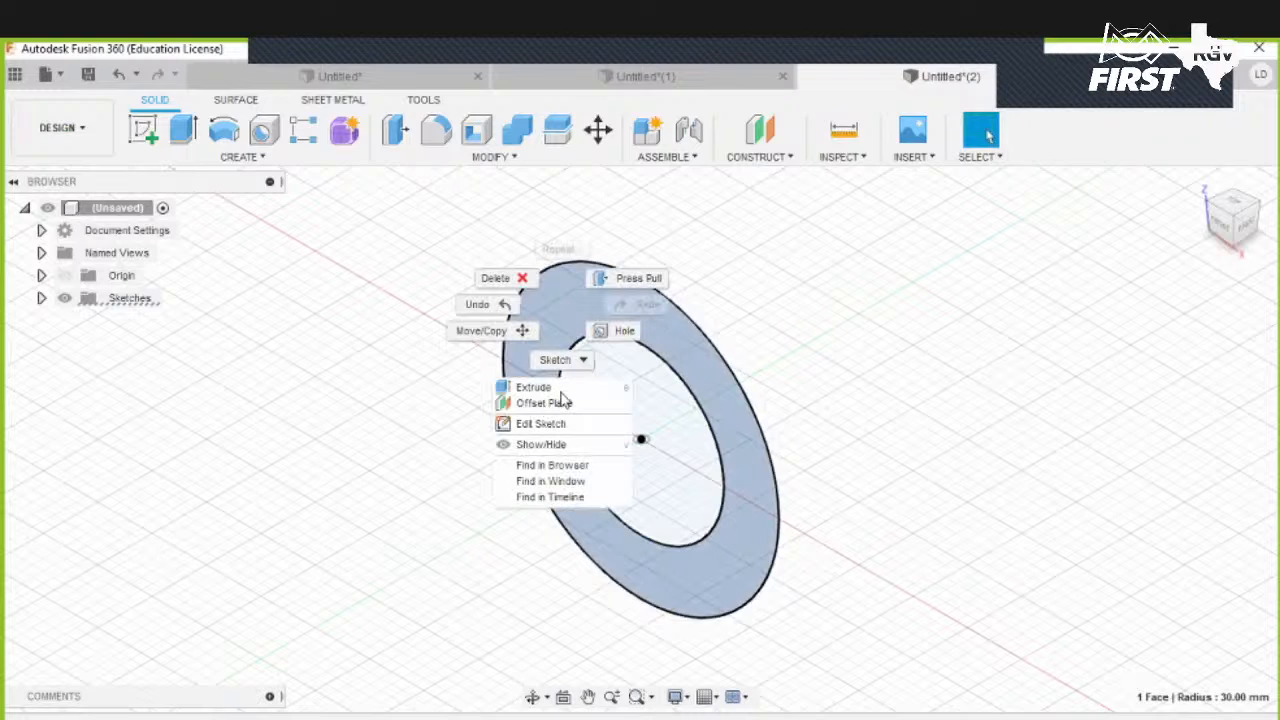
left_click(563, 360)
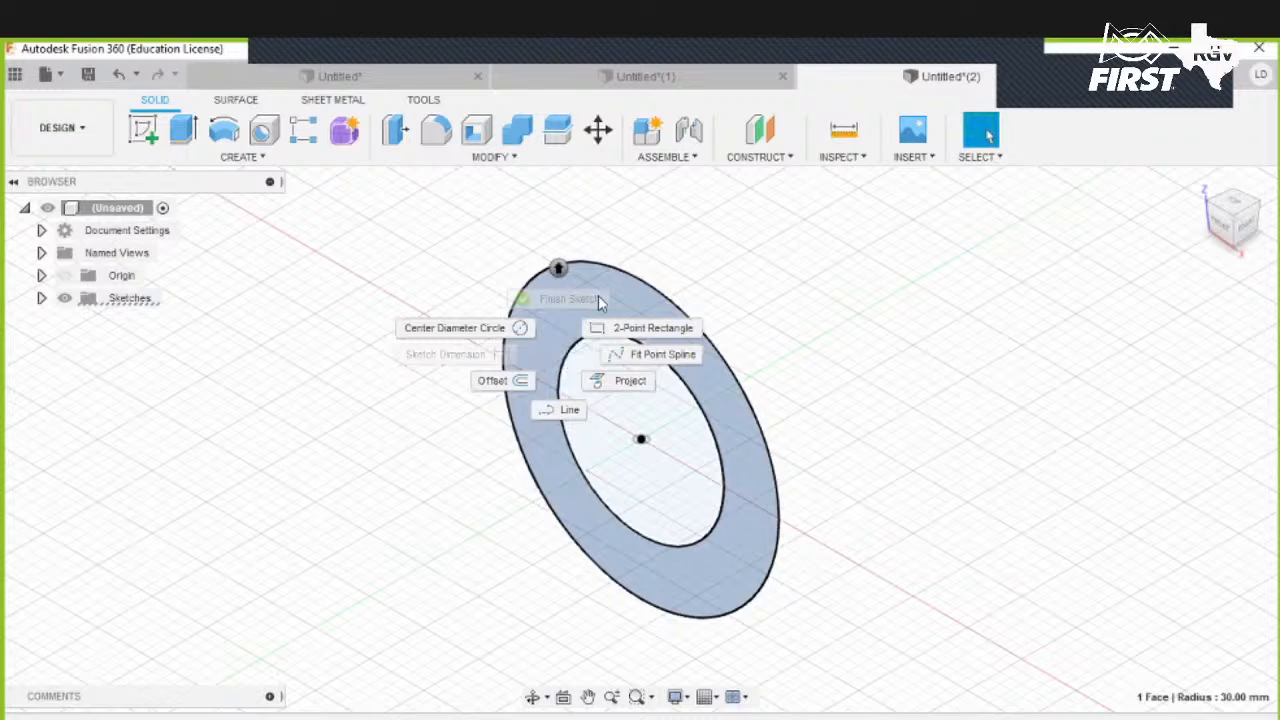
left_click(615, 555)
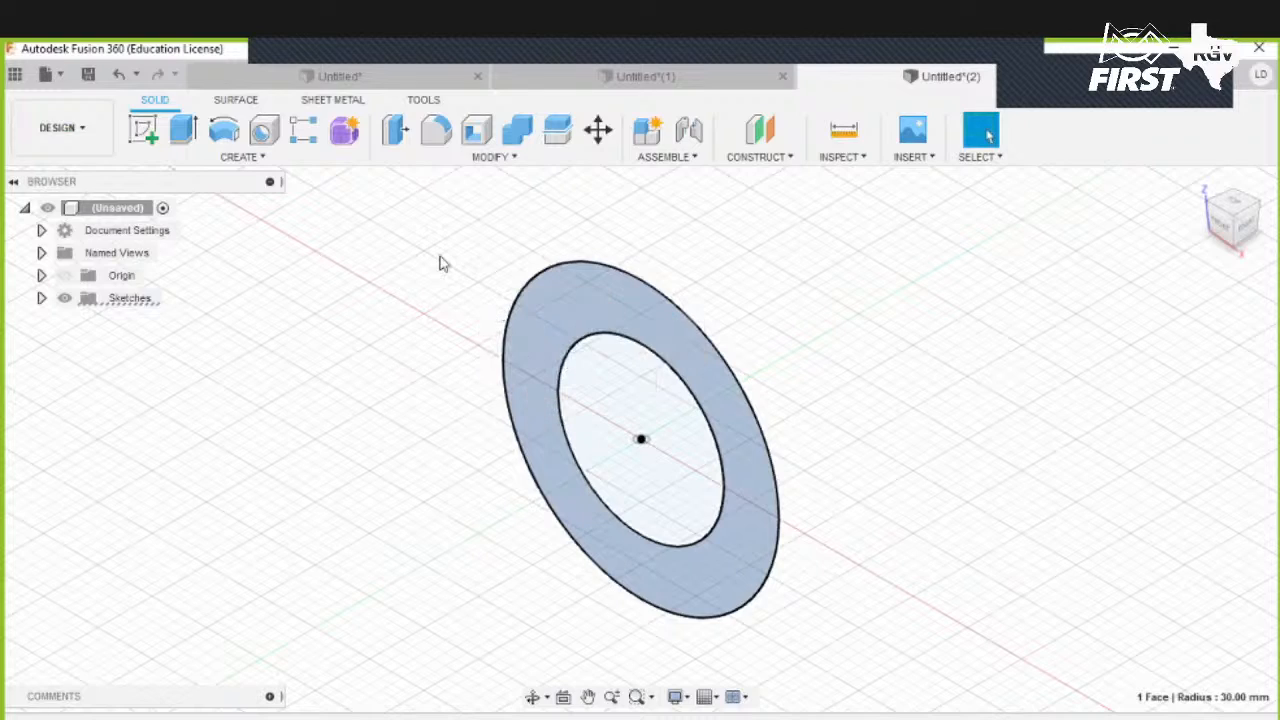
- Extrude the ring profile between the two circles 0.75 in as a new body
right_click(585, 310)
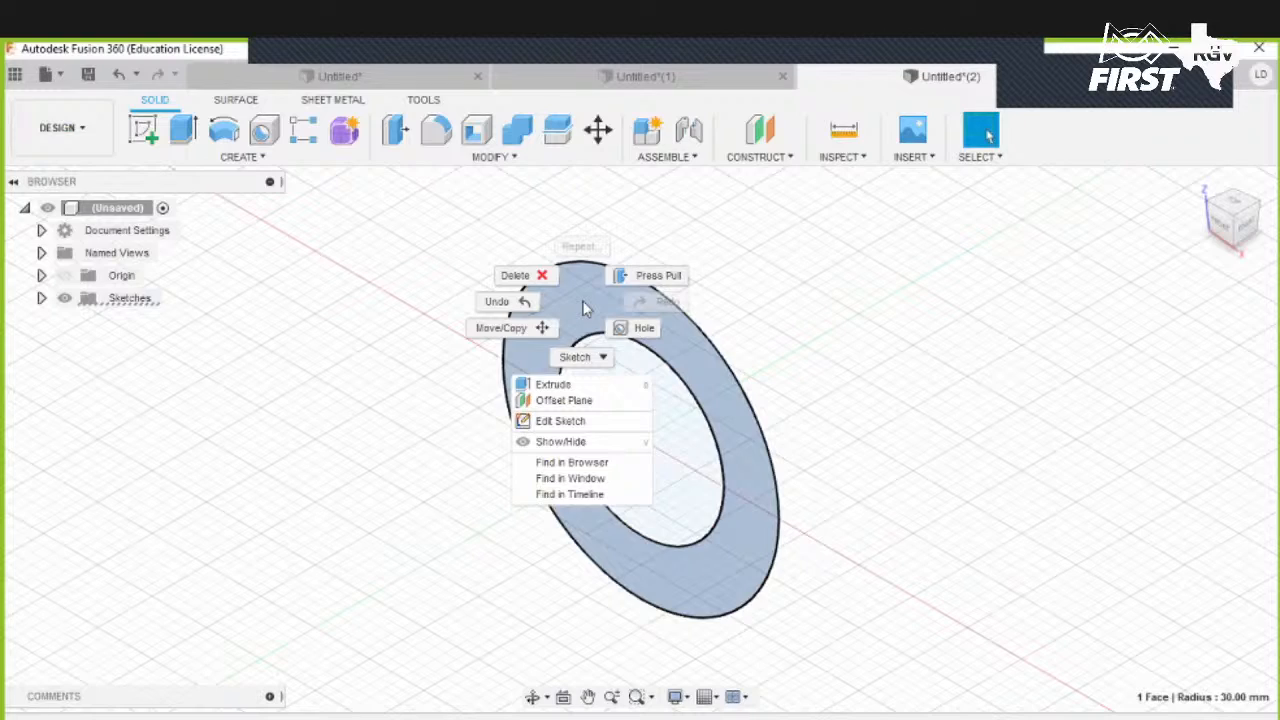
left_click(555, 386)
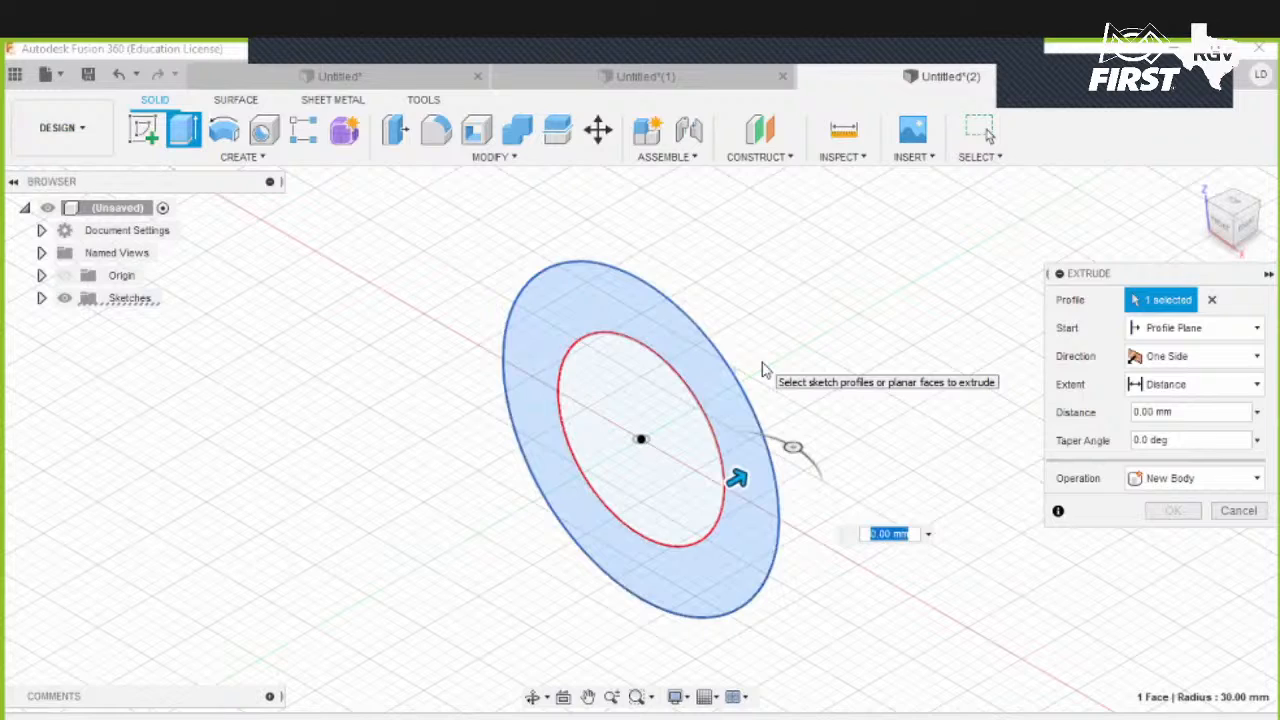
type("0.75in")
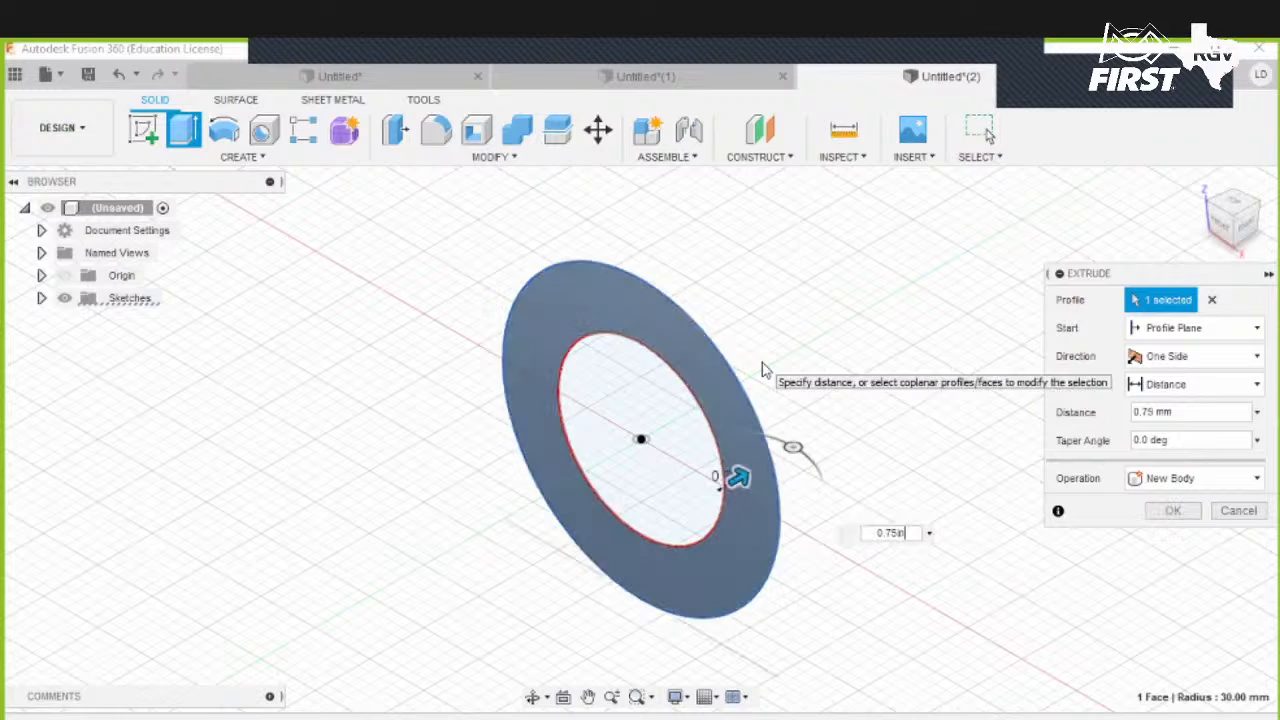
key("Return")
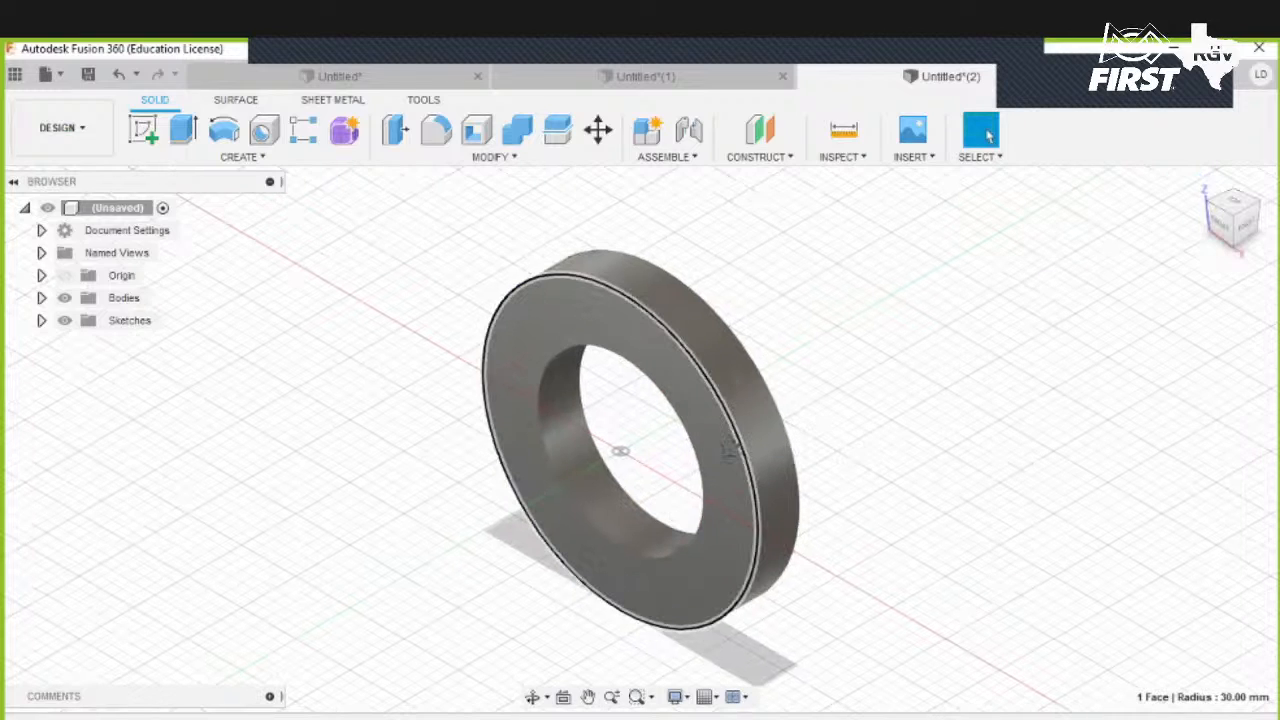
- Fillet the ring's four circular edges with a 0.25 in radius
middle_click_drag(735, 447, 706, 335, "shift")
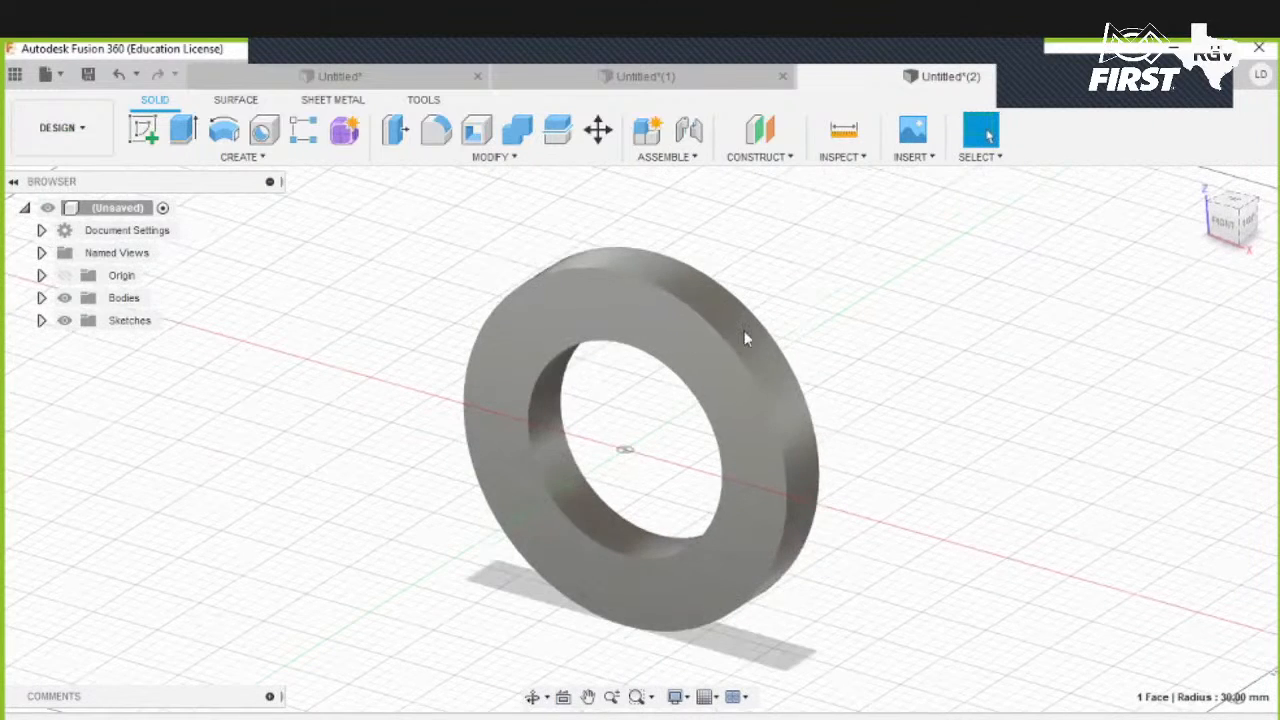
scroll(745, 338, "up", 3)
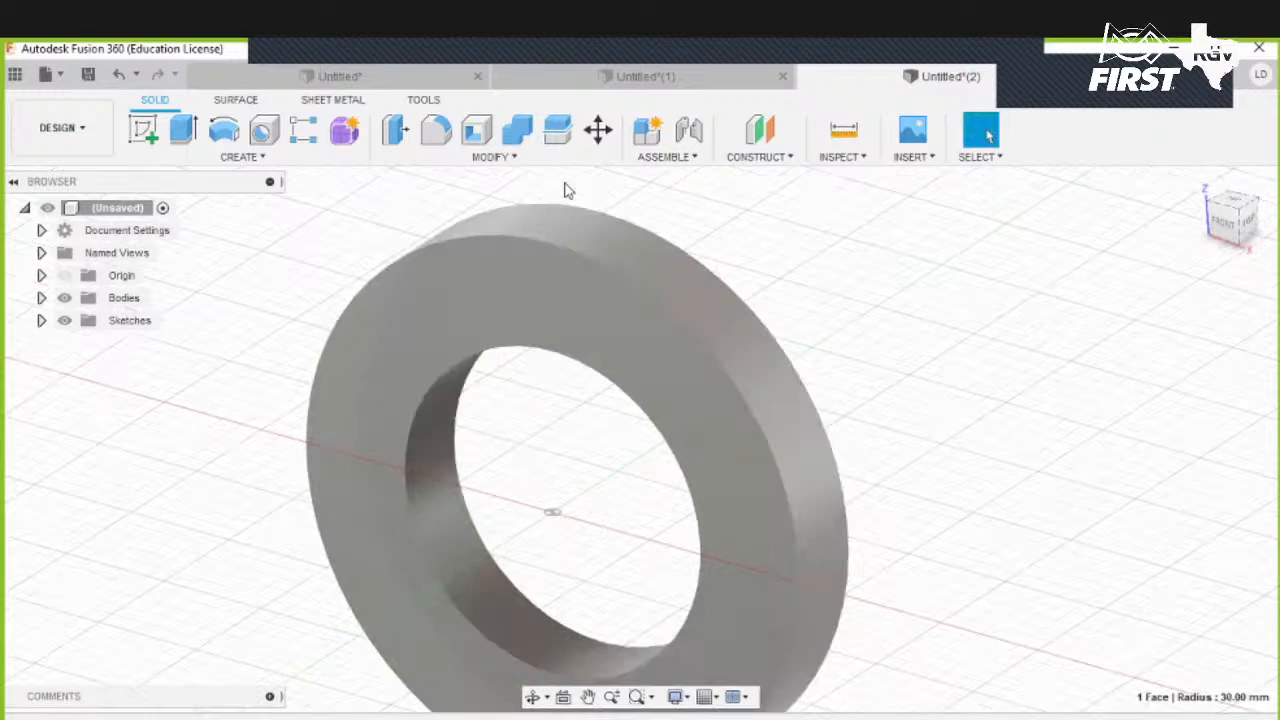
left_click(436, 130)
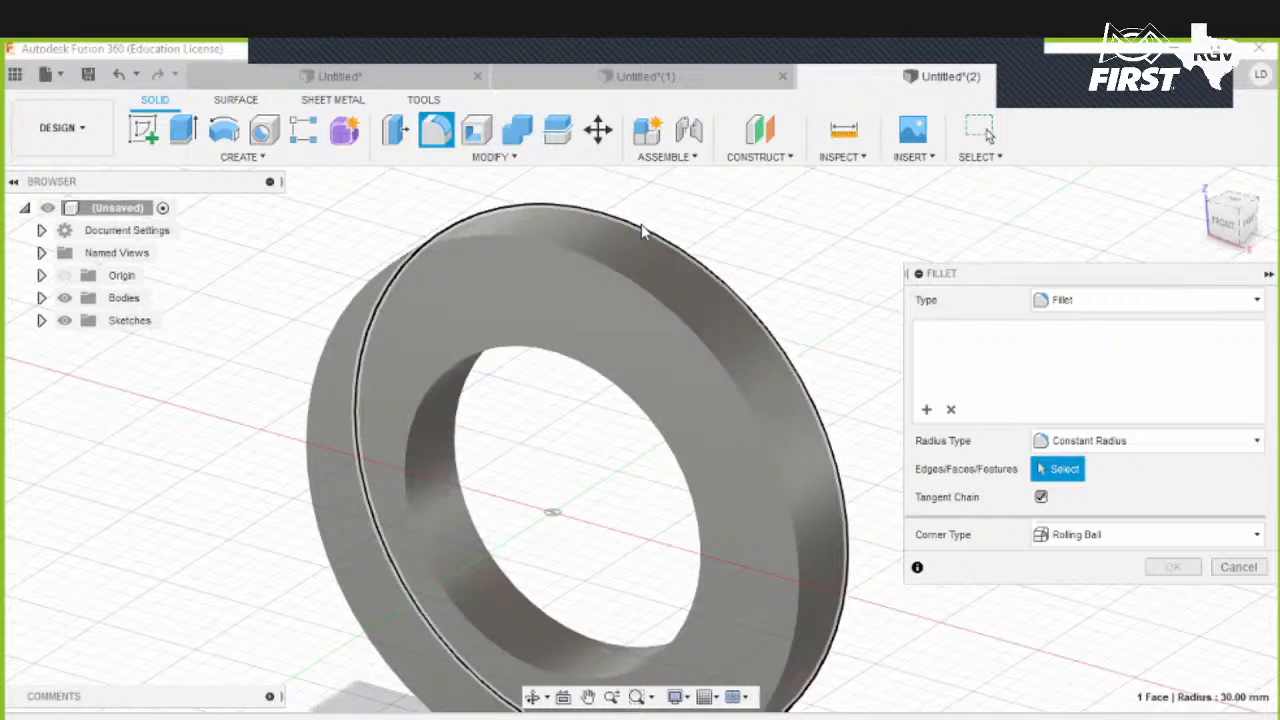
left_click(549, 366)
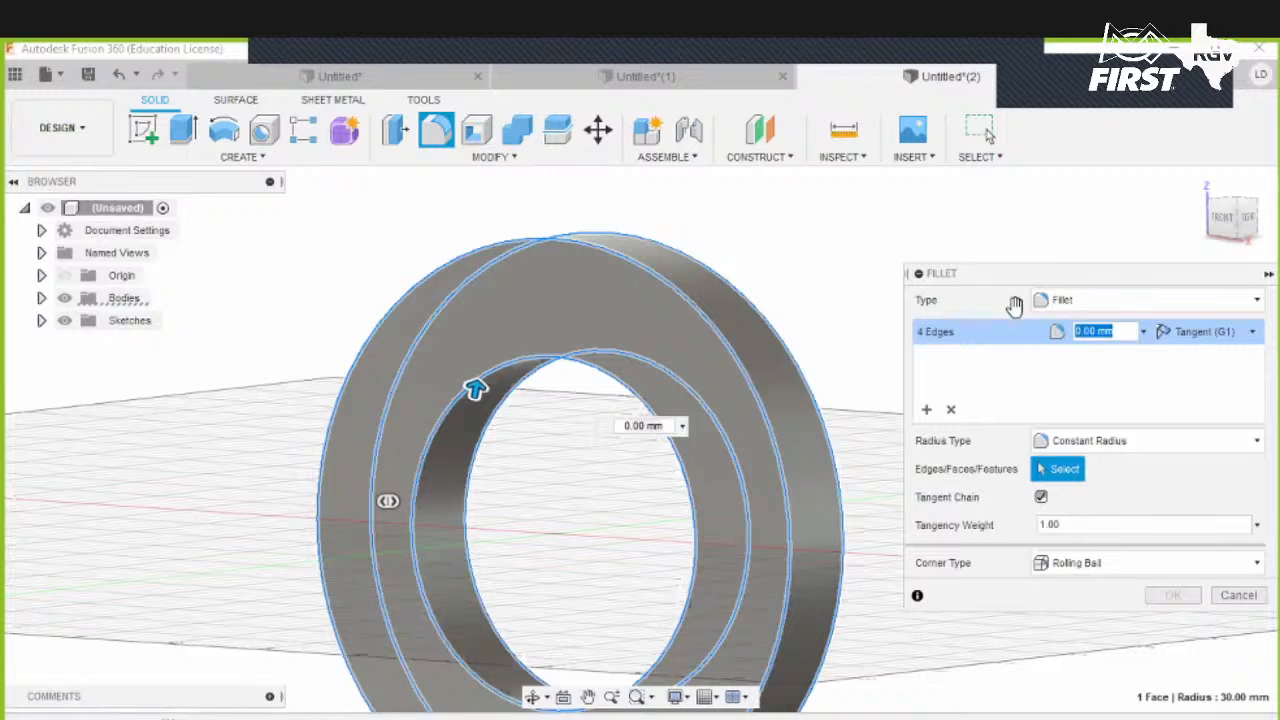
type("0.2")
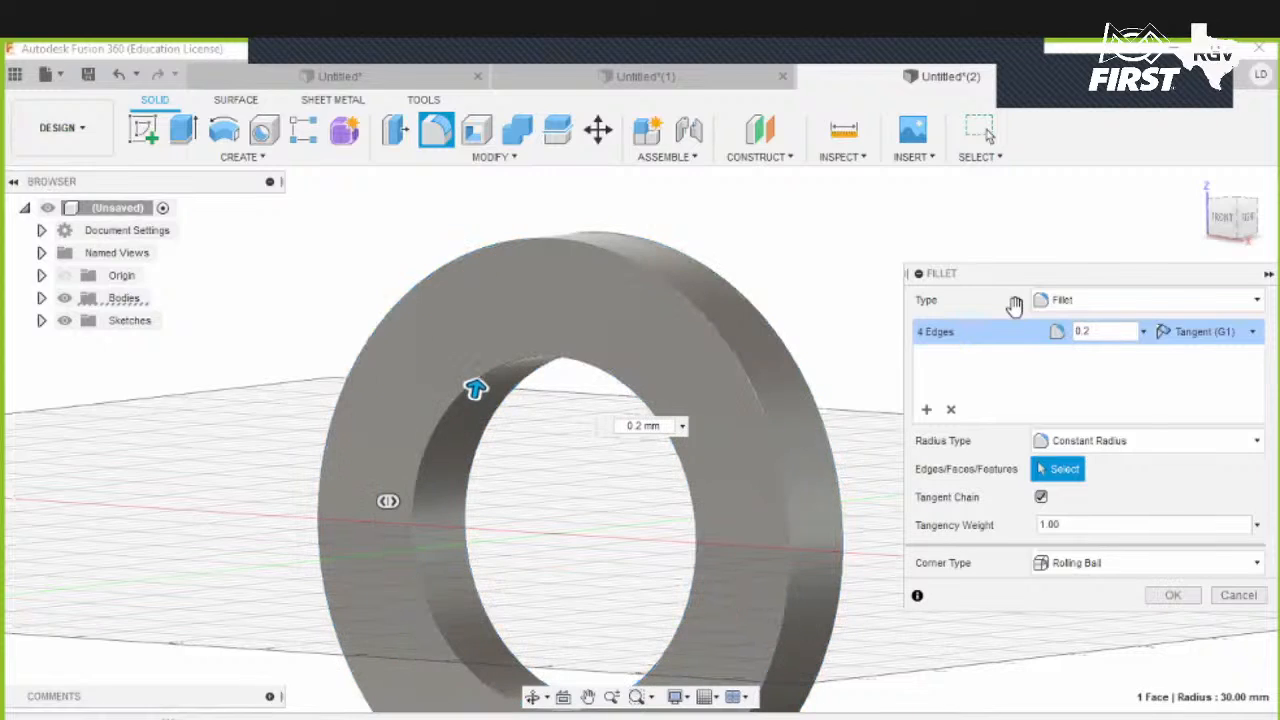
type("in")
key("BackSpace")
key("BackSpace")
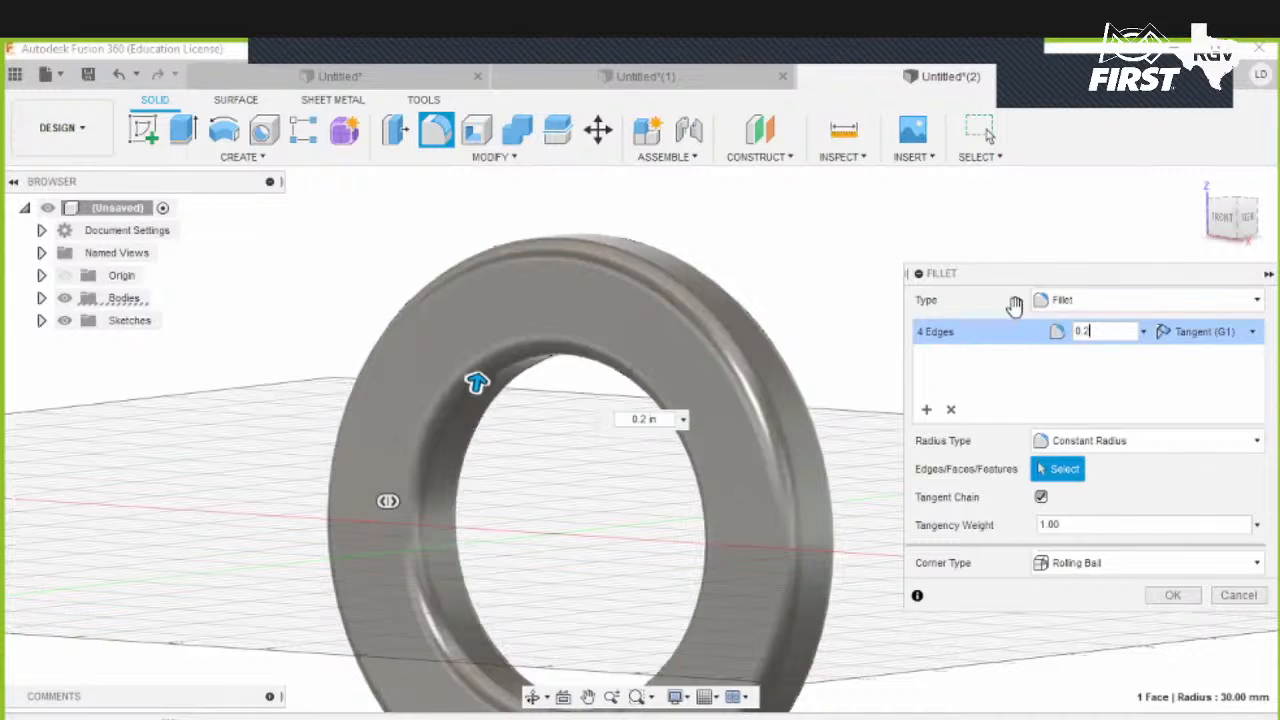
type("5")
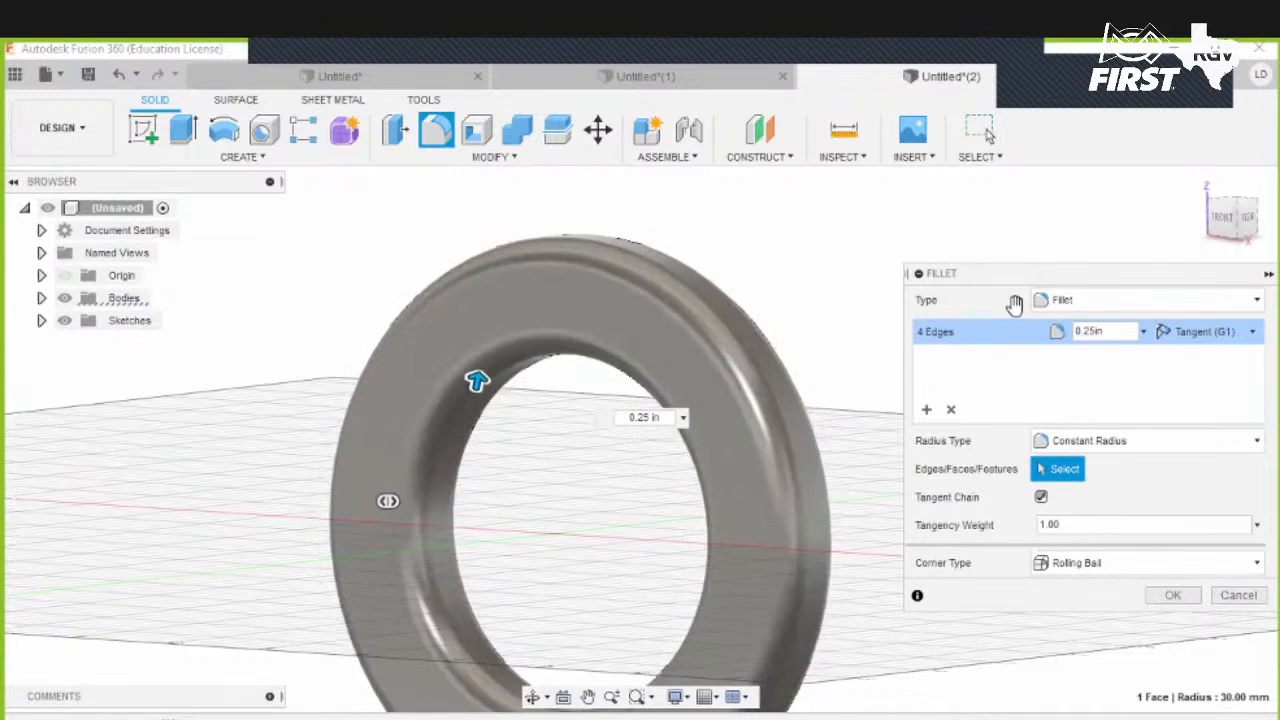
key("Return")
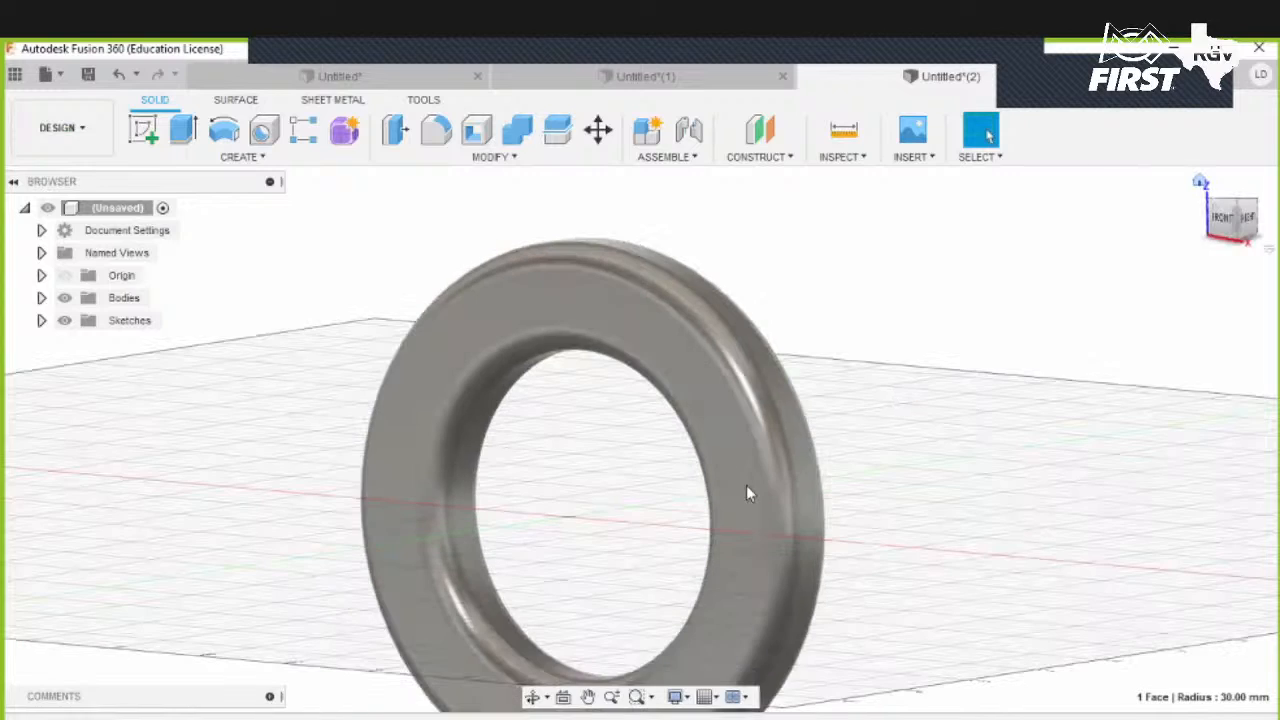
- Open the Appearance dialog for the ring body and search the library for yellow
middle_click_drag(846, 431, 810, 437, "shift")
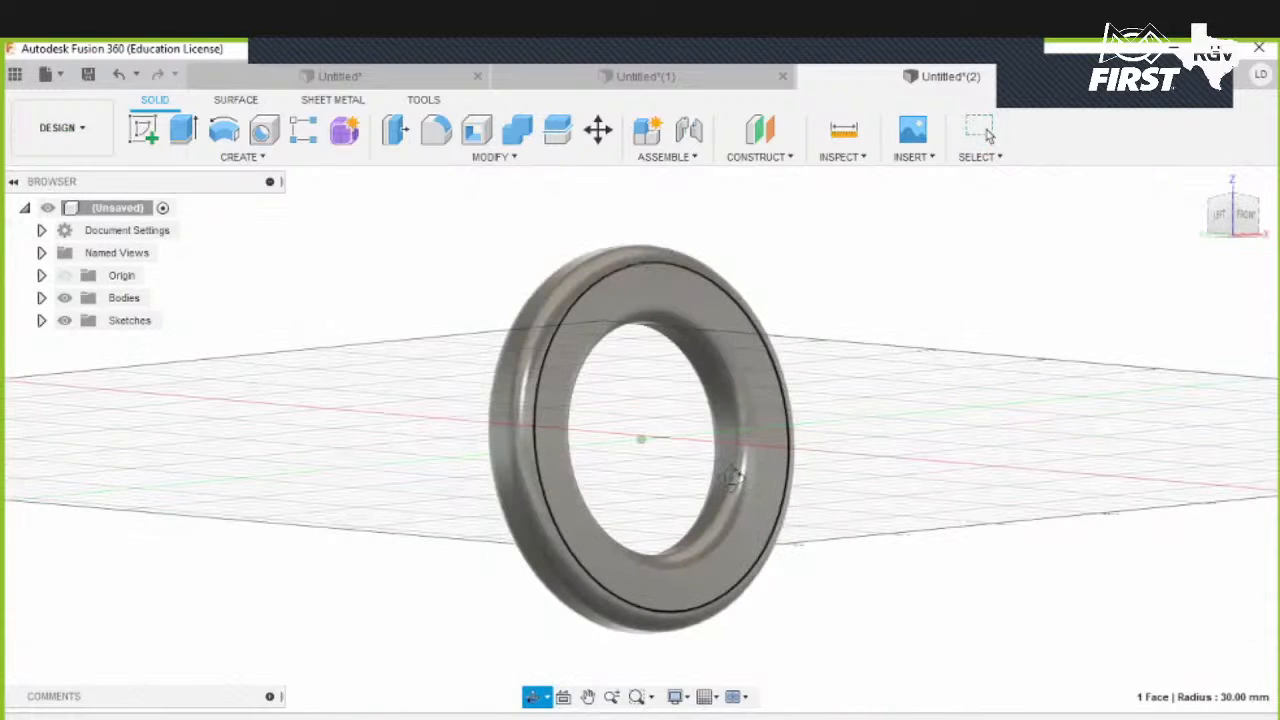
middle_click_drag(729, 480, 731, 471, "shift")
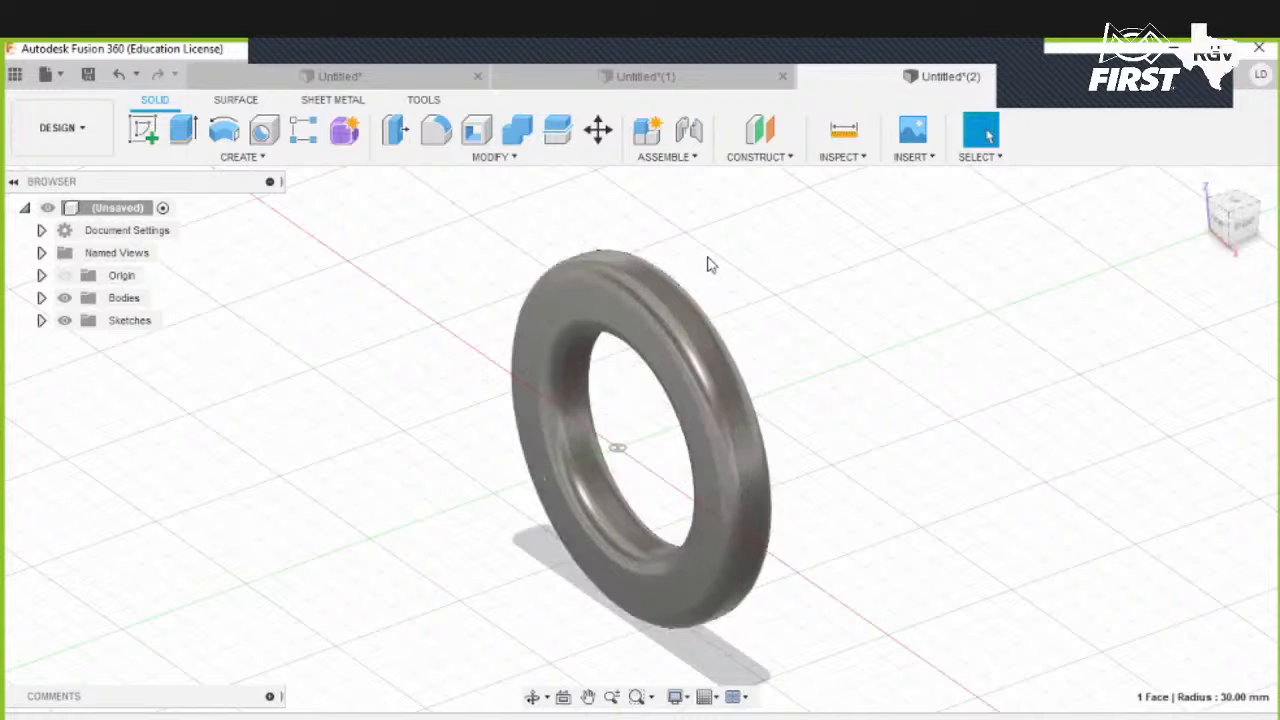
left_click(583, 163)
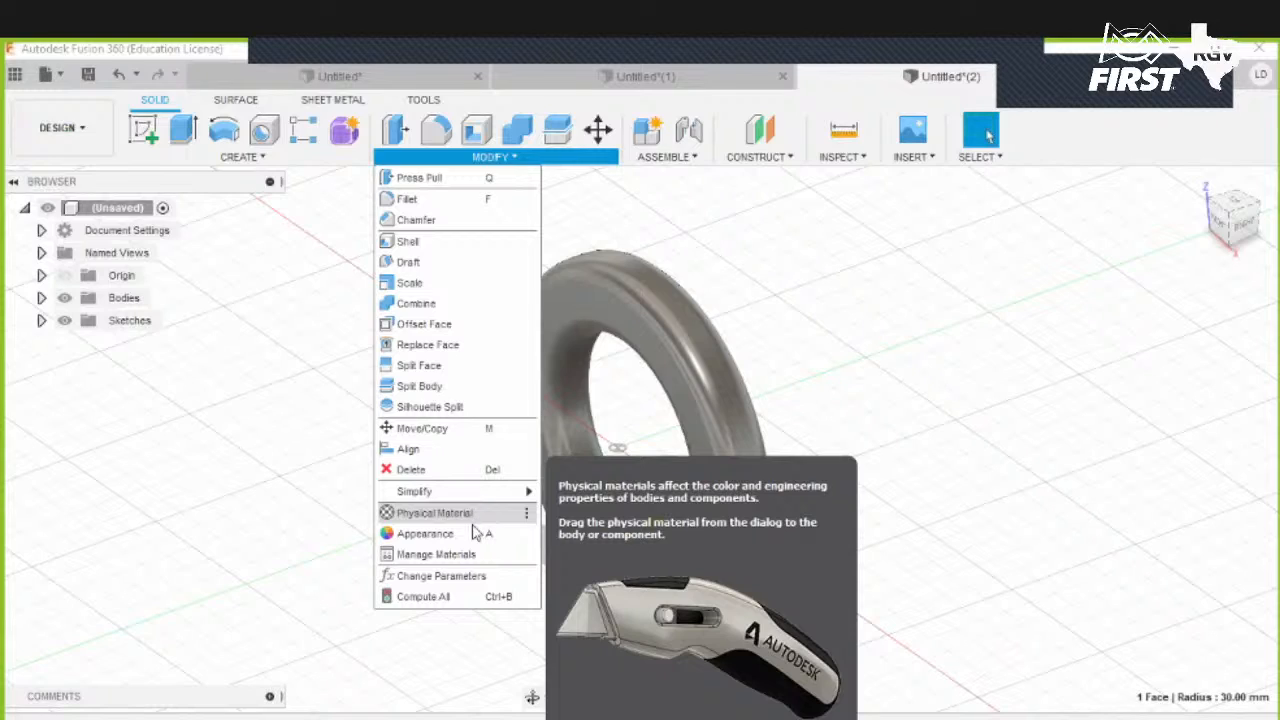
left_click(463, 536)
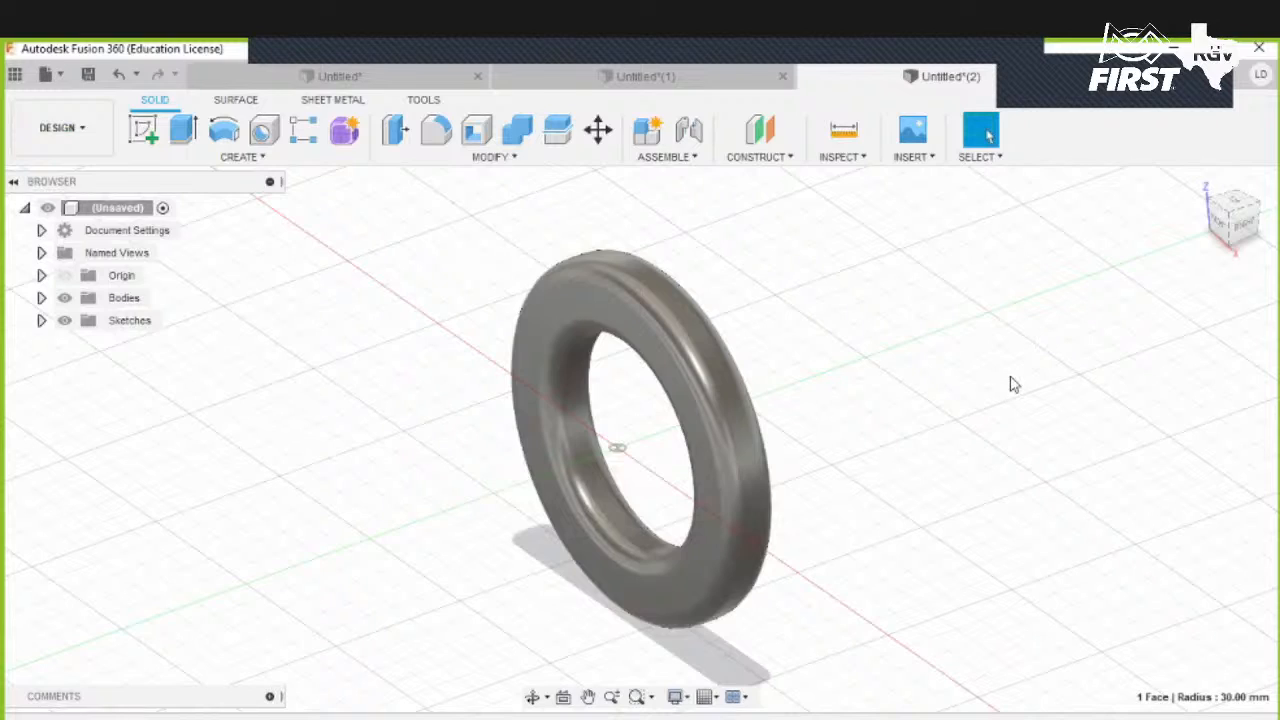
left_click(948, 564)
type("yello")
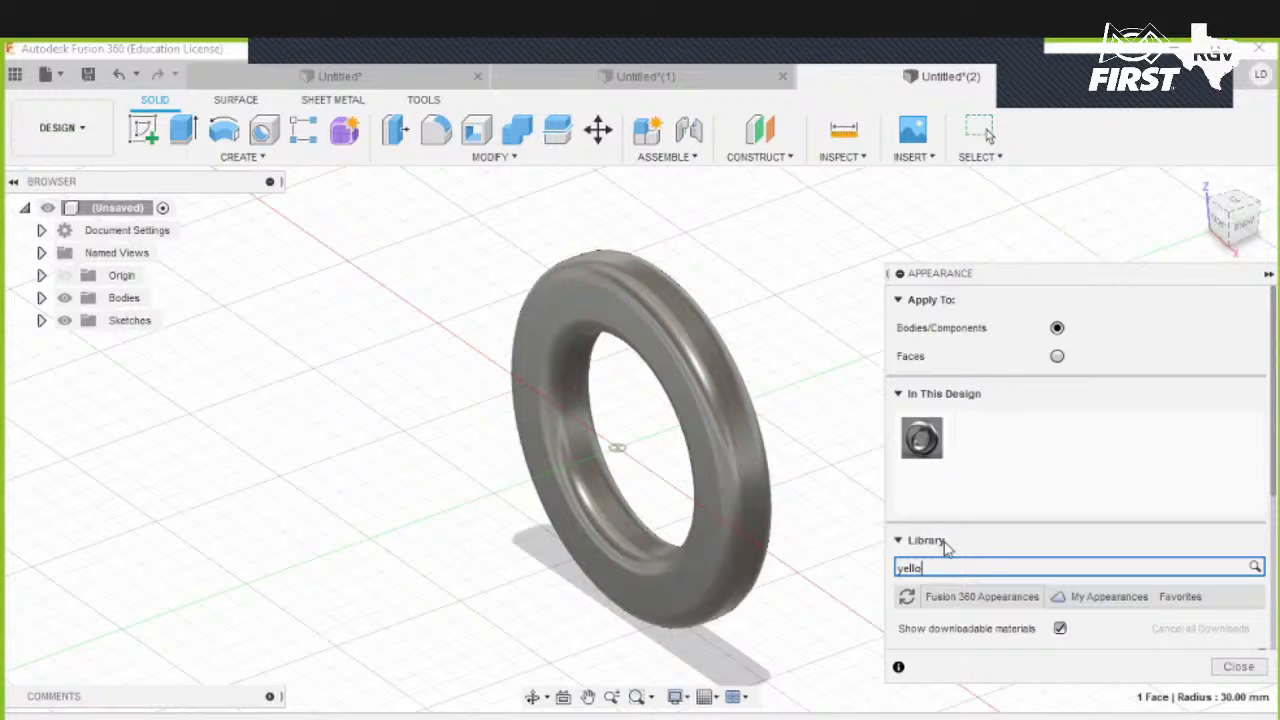
type("w")
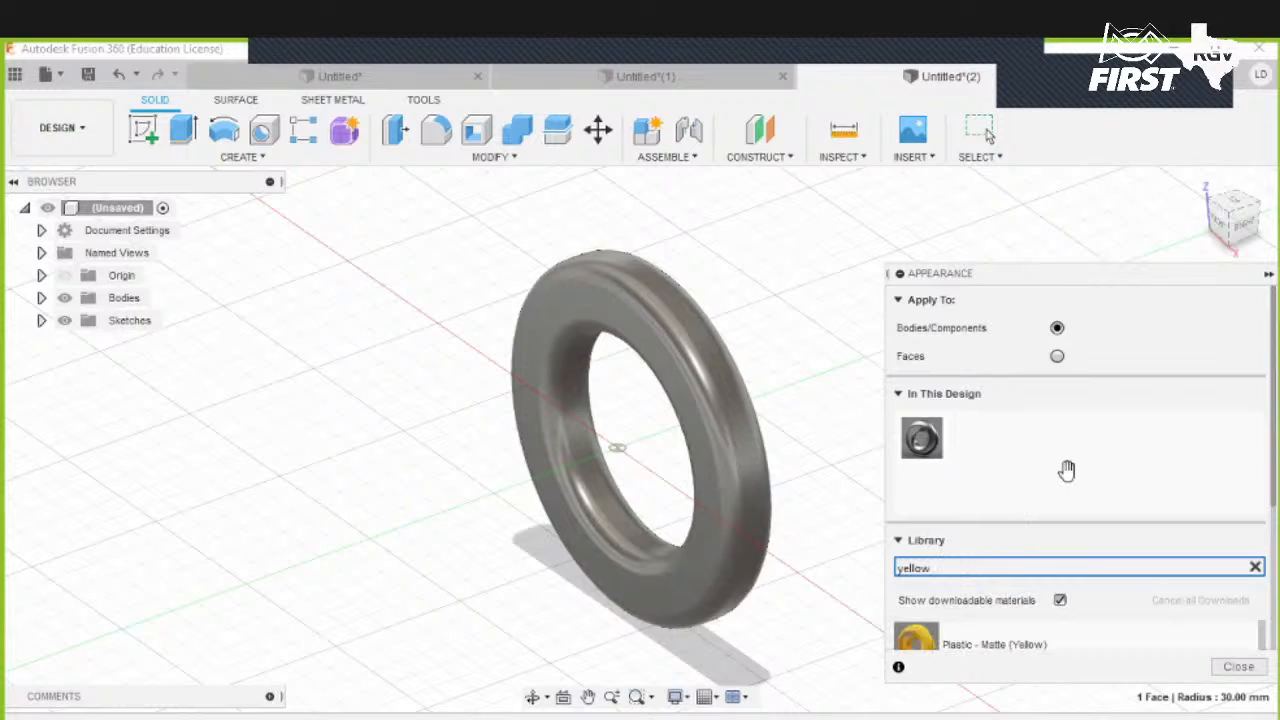
- Apply the Plastic - Matte (Yellow) appearance to the ring and close the Appearance dialog
scroll(1060, 490, "down", 3)
scroll(1057, 498, "down", 1)
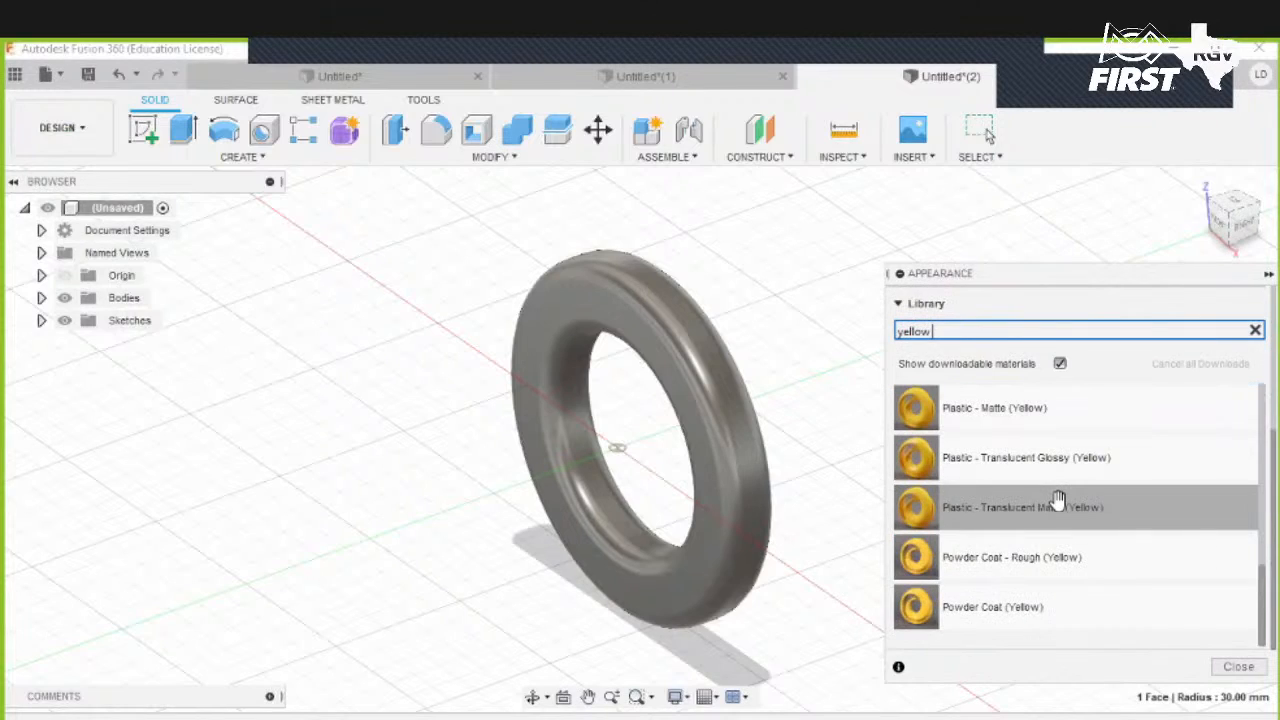
scroll(1052, 497, "up", 5)
scroll(1045, 570, "down", 1)
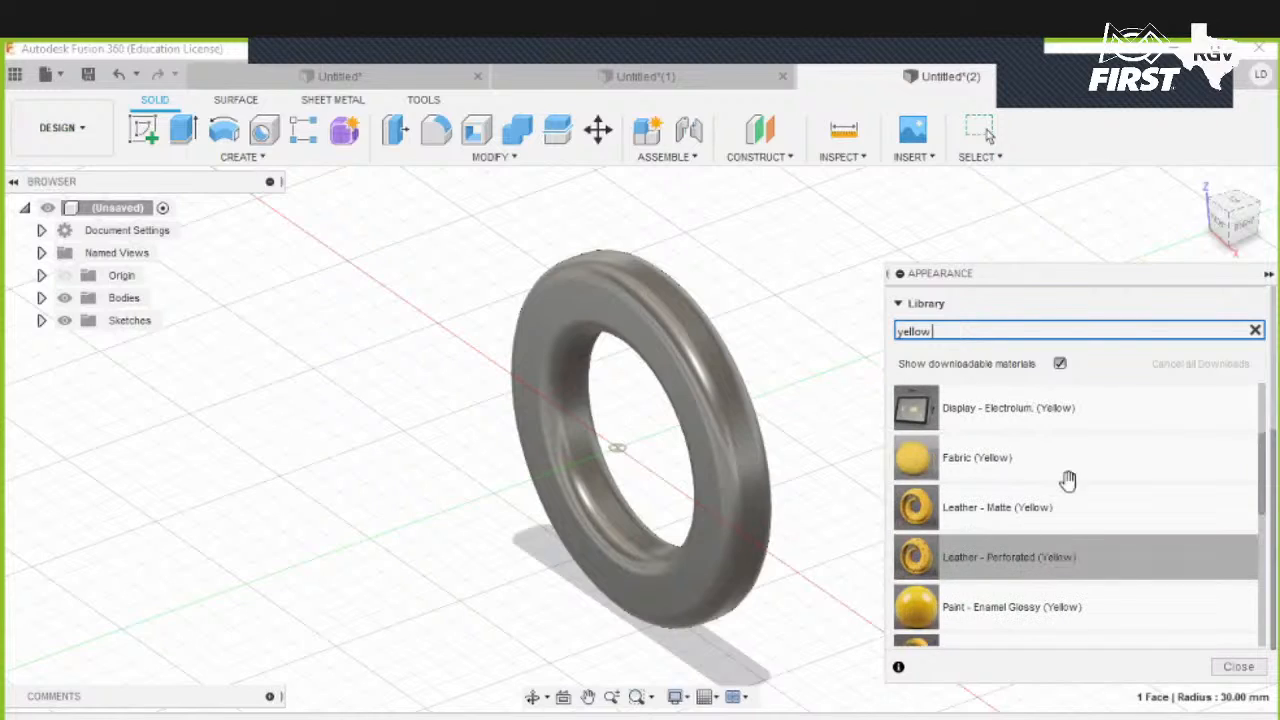
scroll(1075, 545, "down", 2)
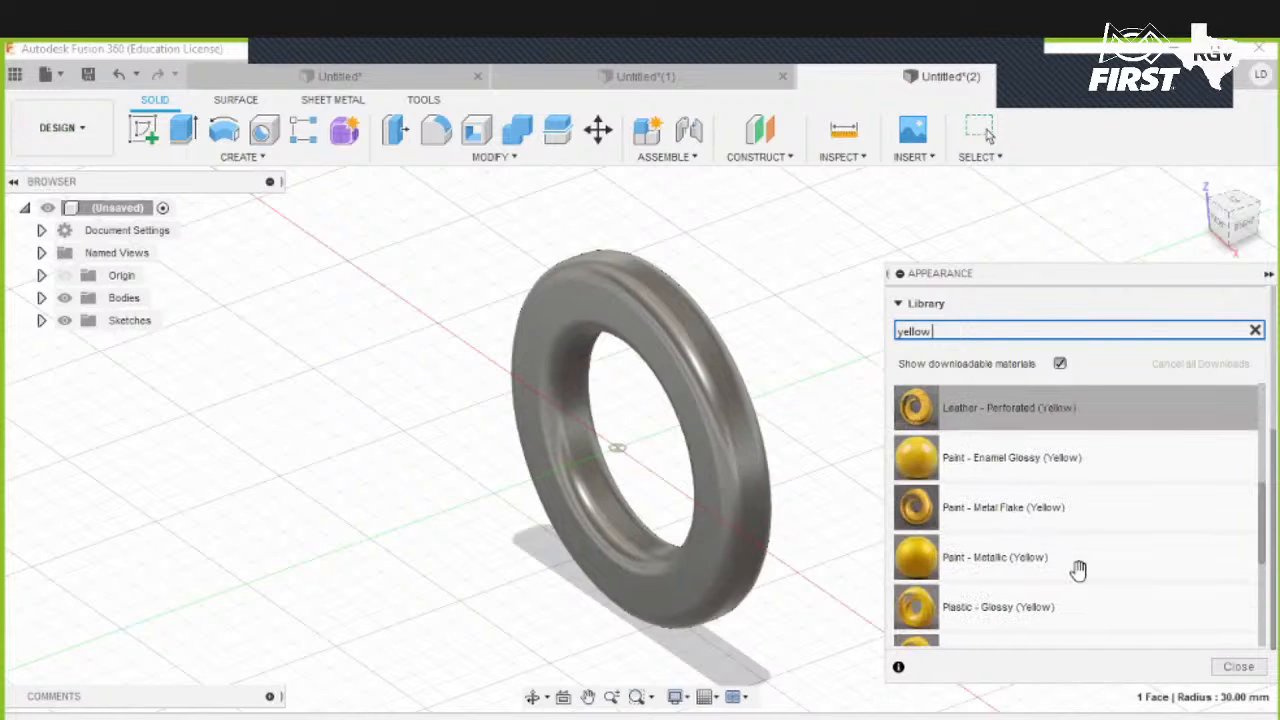
scroll(1079, 568, "down", 2)
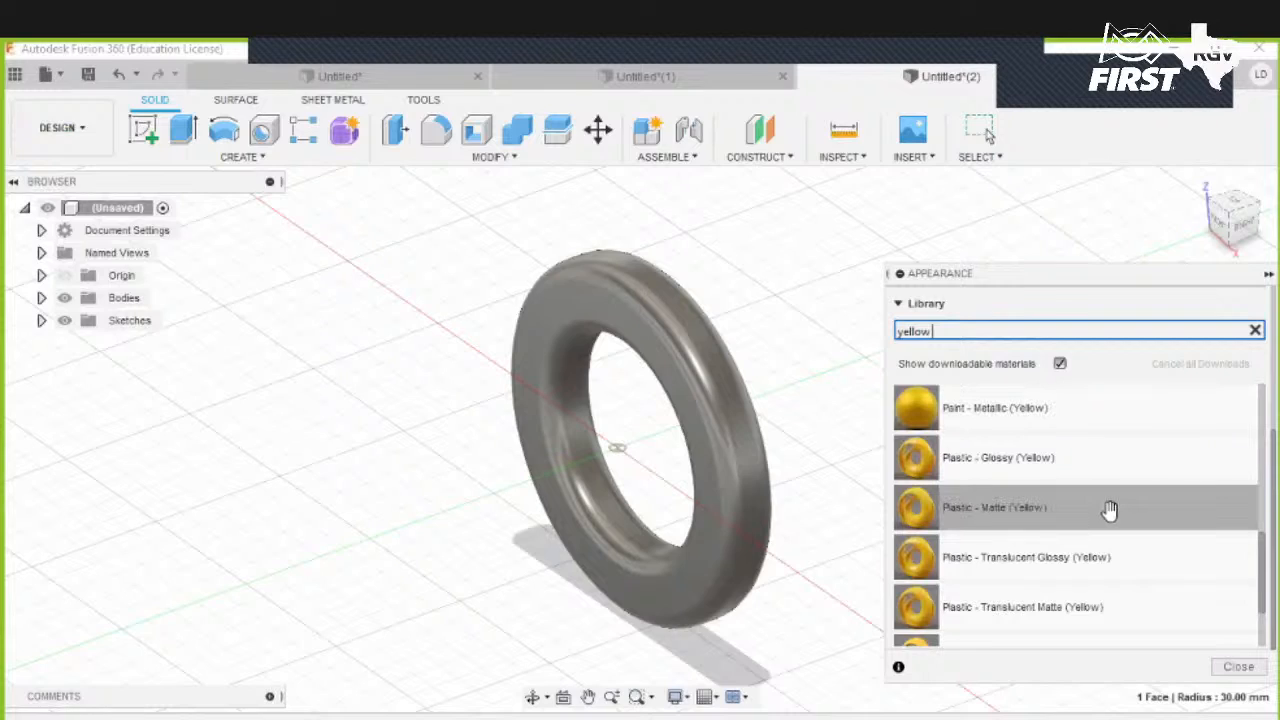
left_click_drag(1109, 511, 723, 442)
left_click_drag(1037, 512, 724, 434)
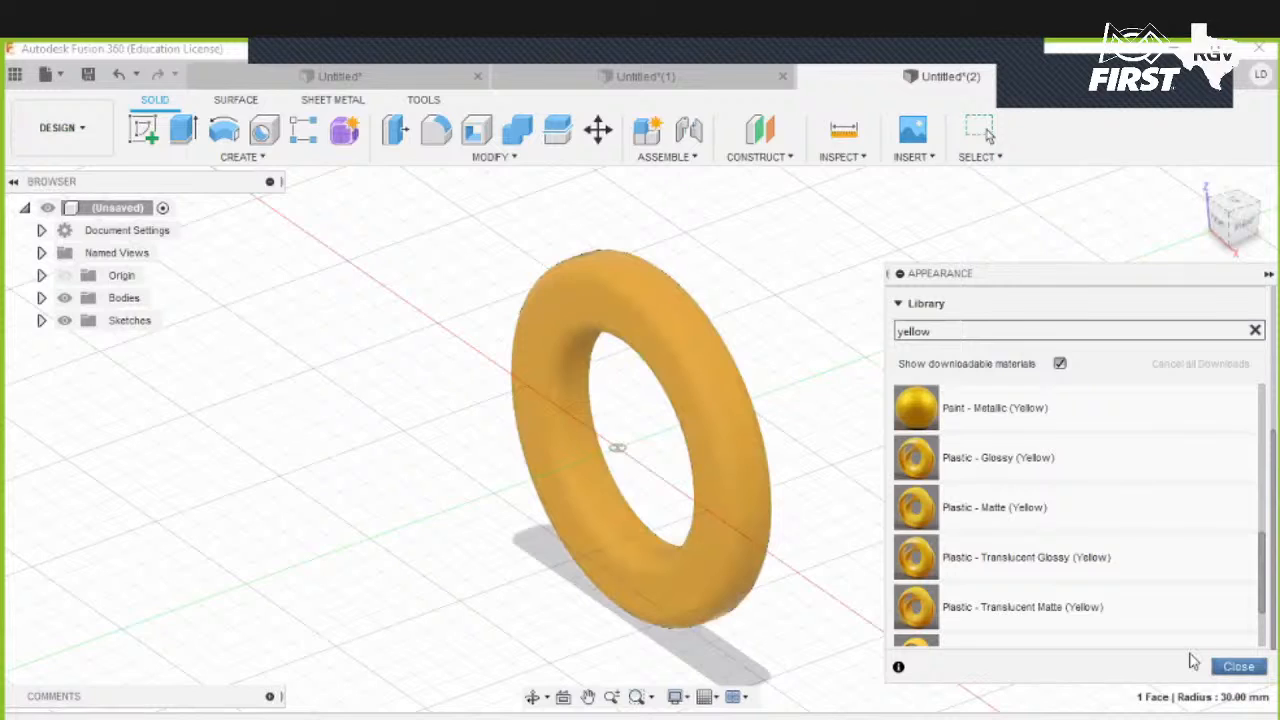
left_click(1232, 666)
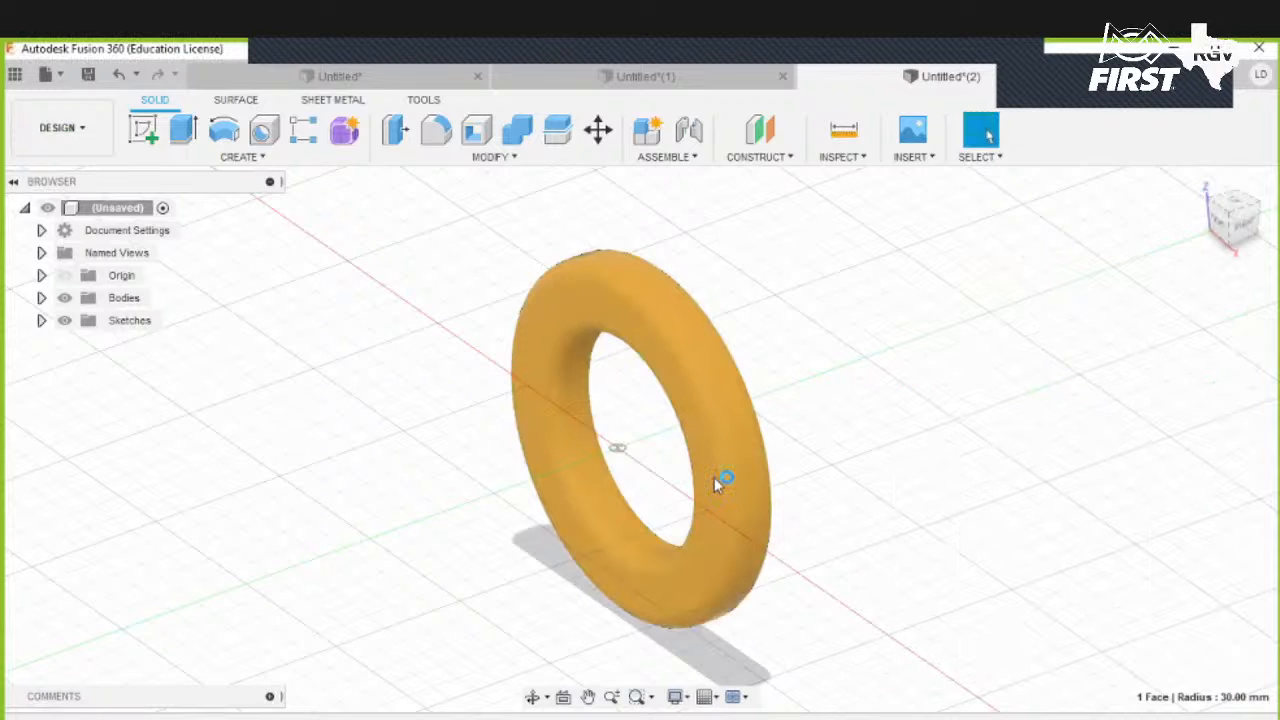
- Start a new design and begin a sketch on the front plane
middle_click_drag(714, 477, 711, 608, "shift")
middle_click_drag(778, 474, 843, 432, "shift")
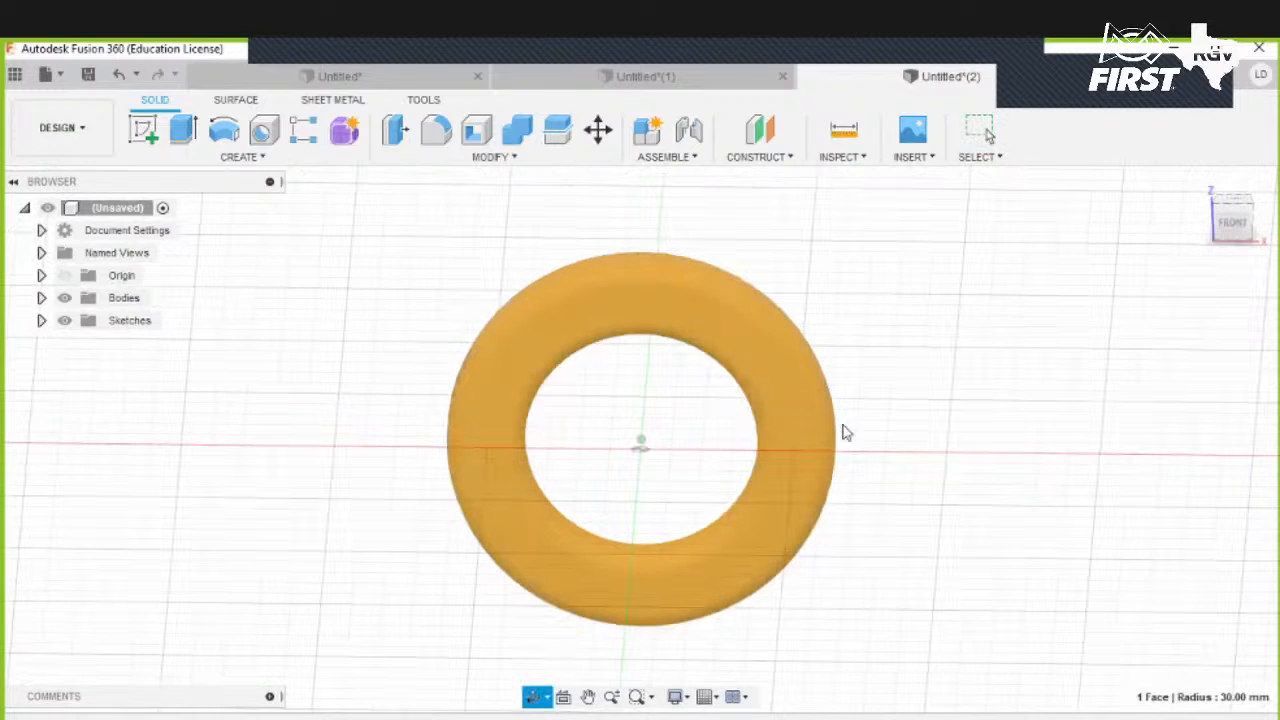
middle_click_drag(587, 171, 693, 172, "shift")
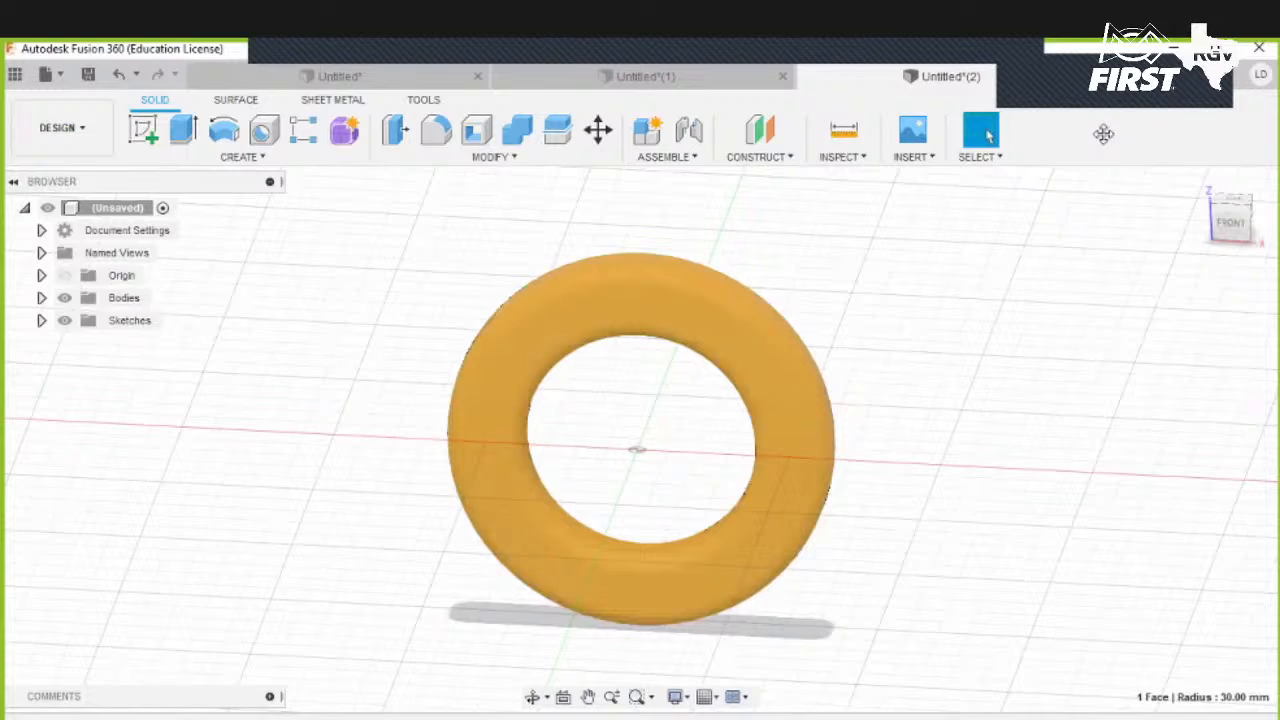
left_click(1113, 76)
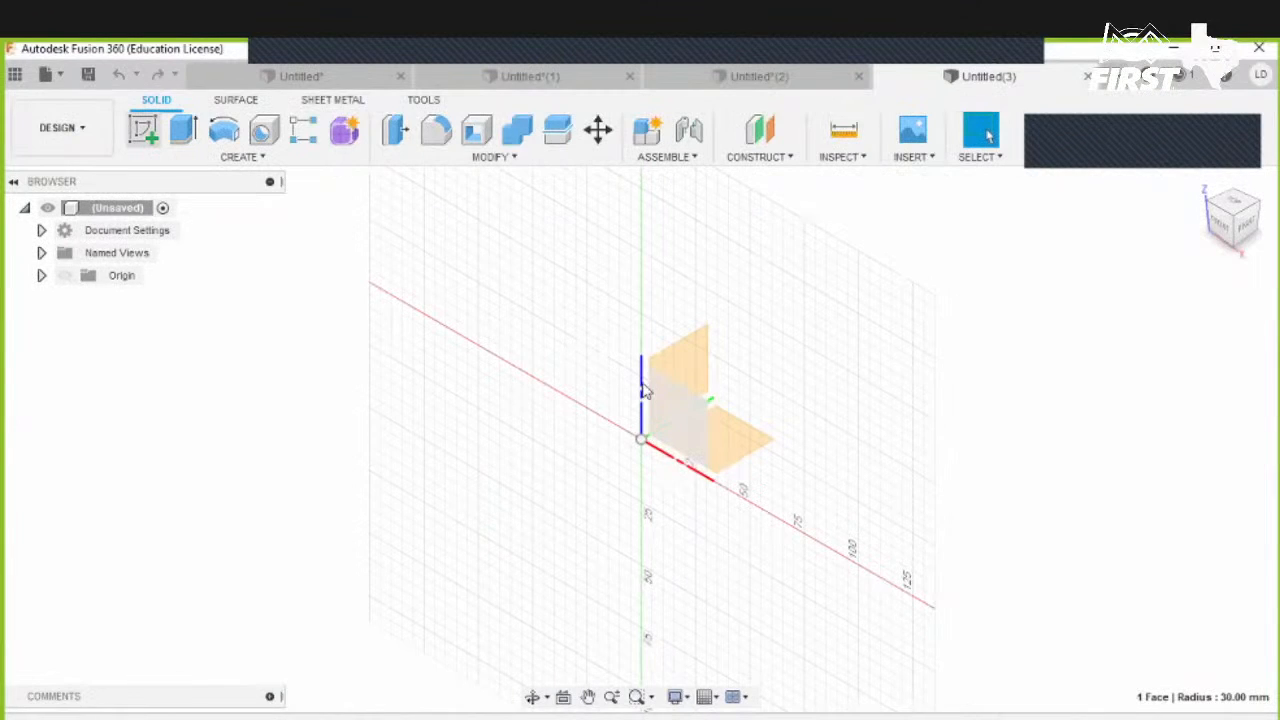
left_click(676, 402)
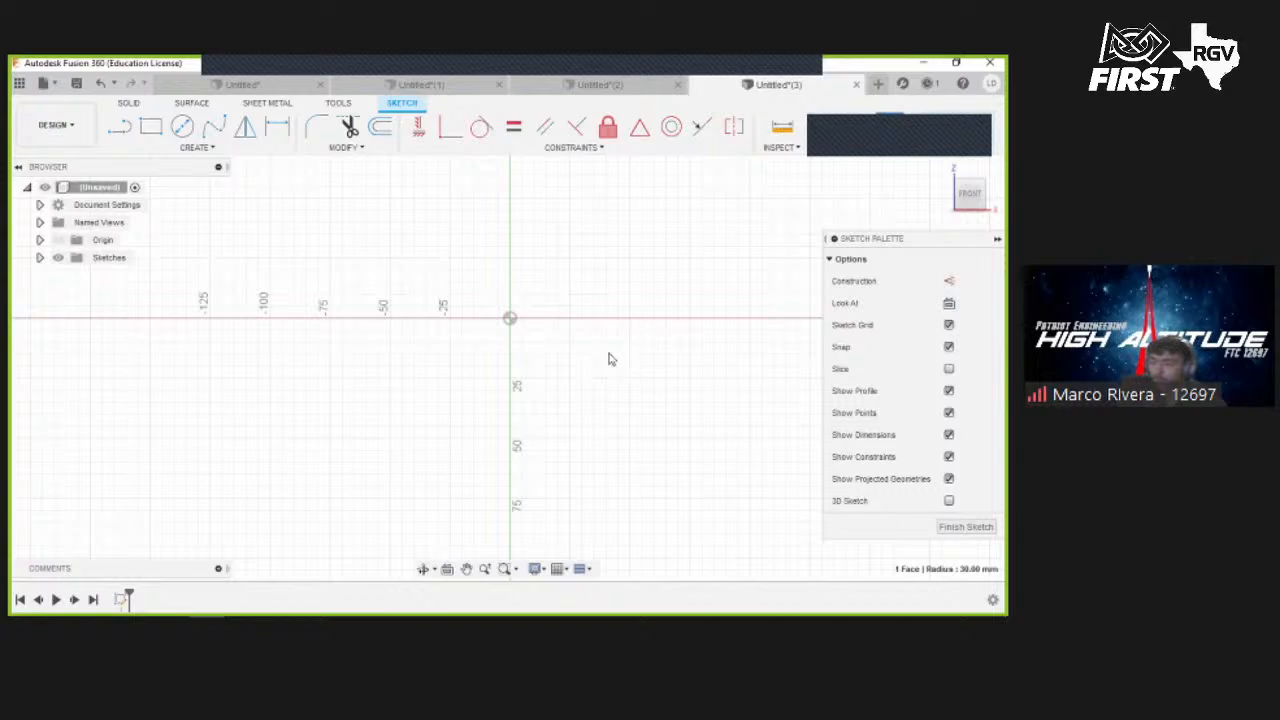
left_click(150, 127)
left_click(337, 263)
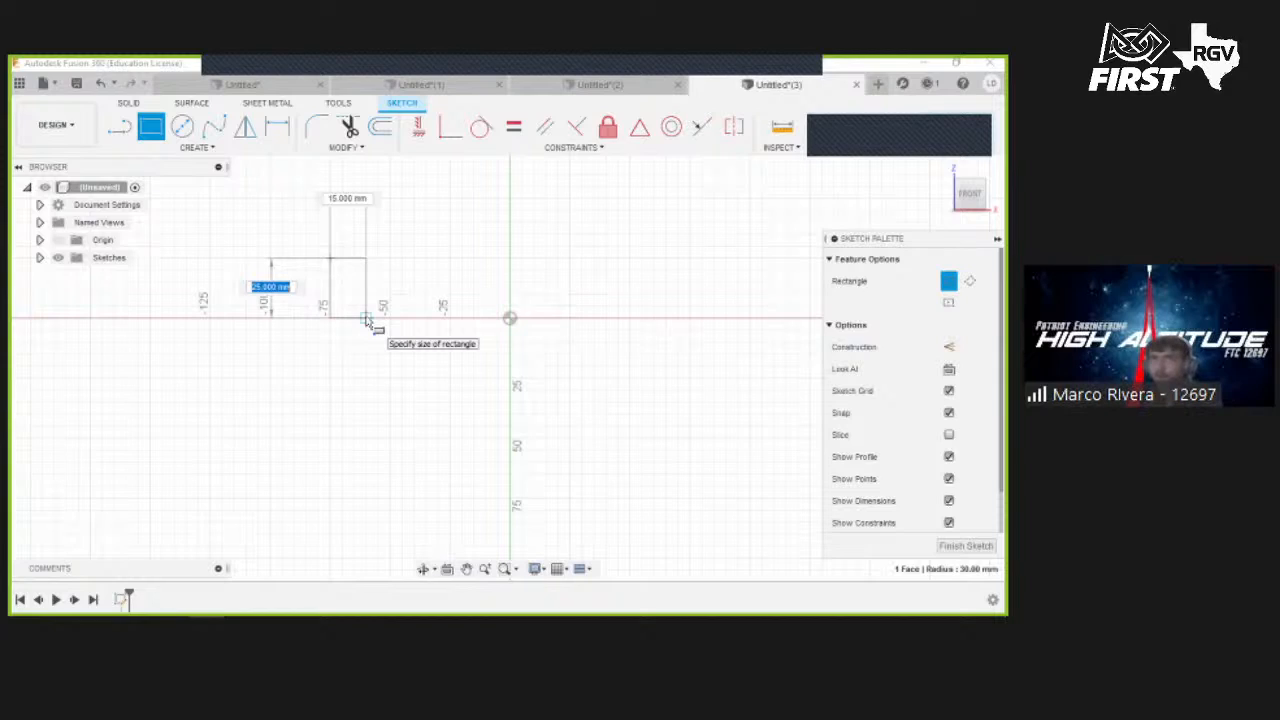
type("0")
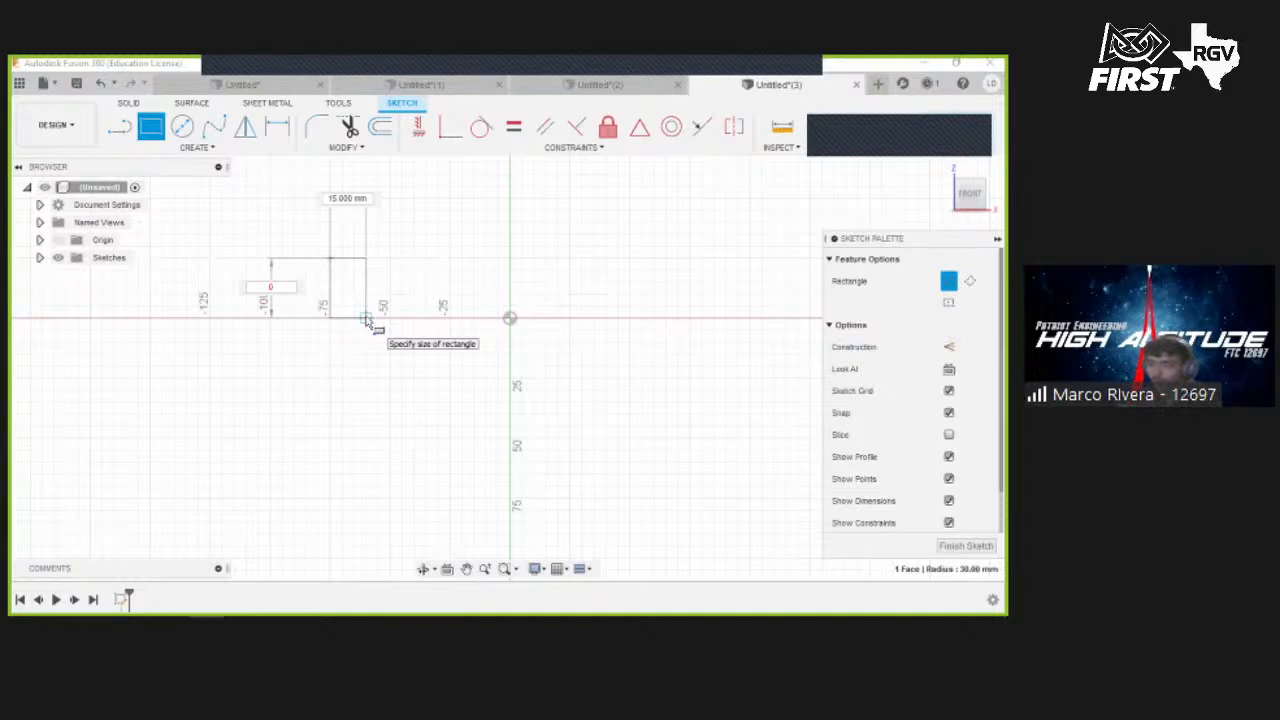
key("Escape")
- Draw a small rectangle standing on the horizontal axis to the left of the origin
left_click(150, 125)
left_click(309, 239)
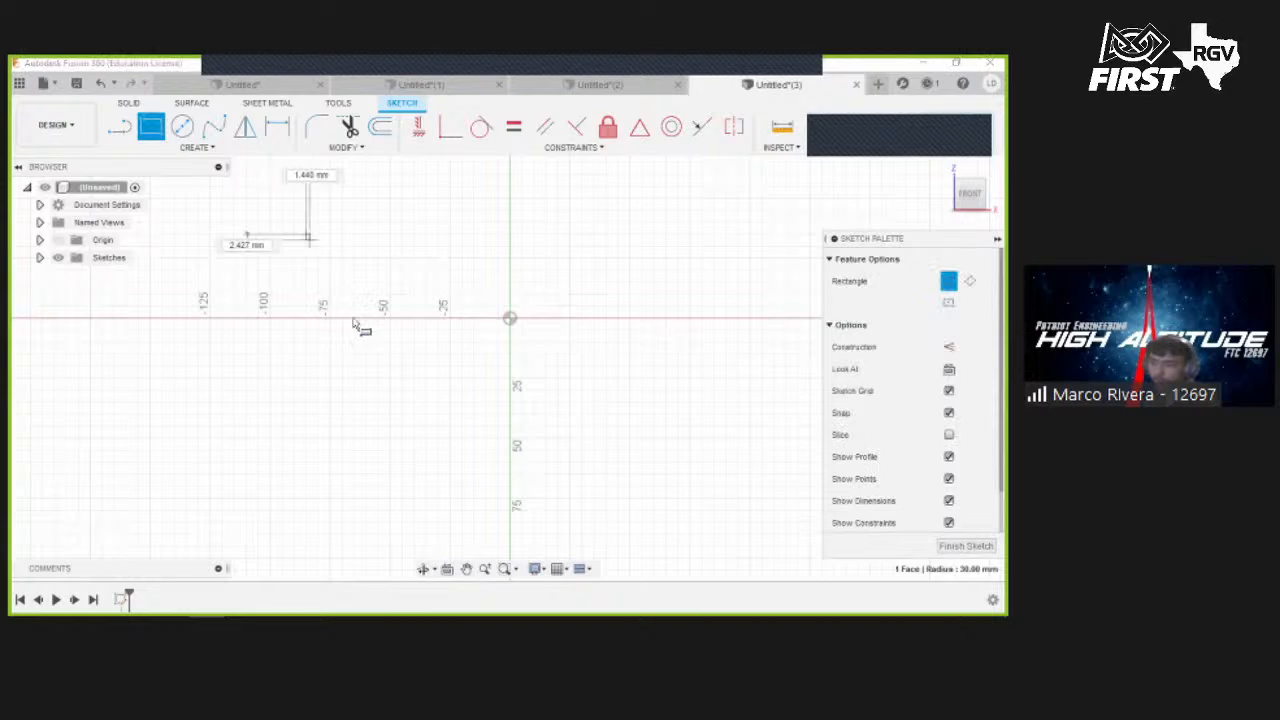
left_click(354, 318)
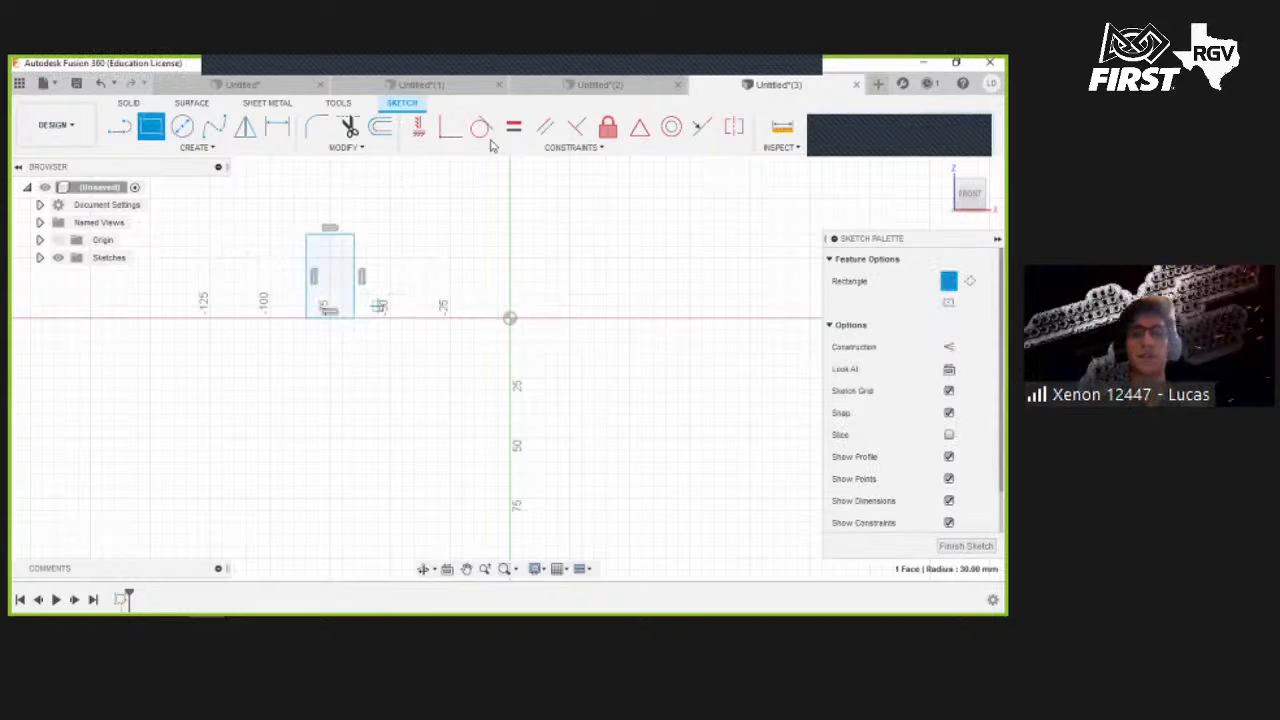
key("Escape")
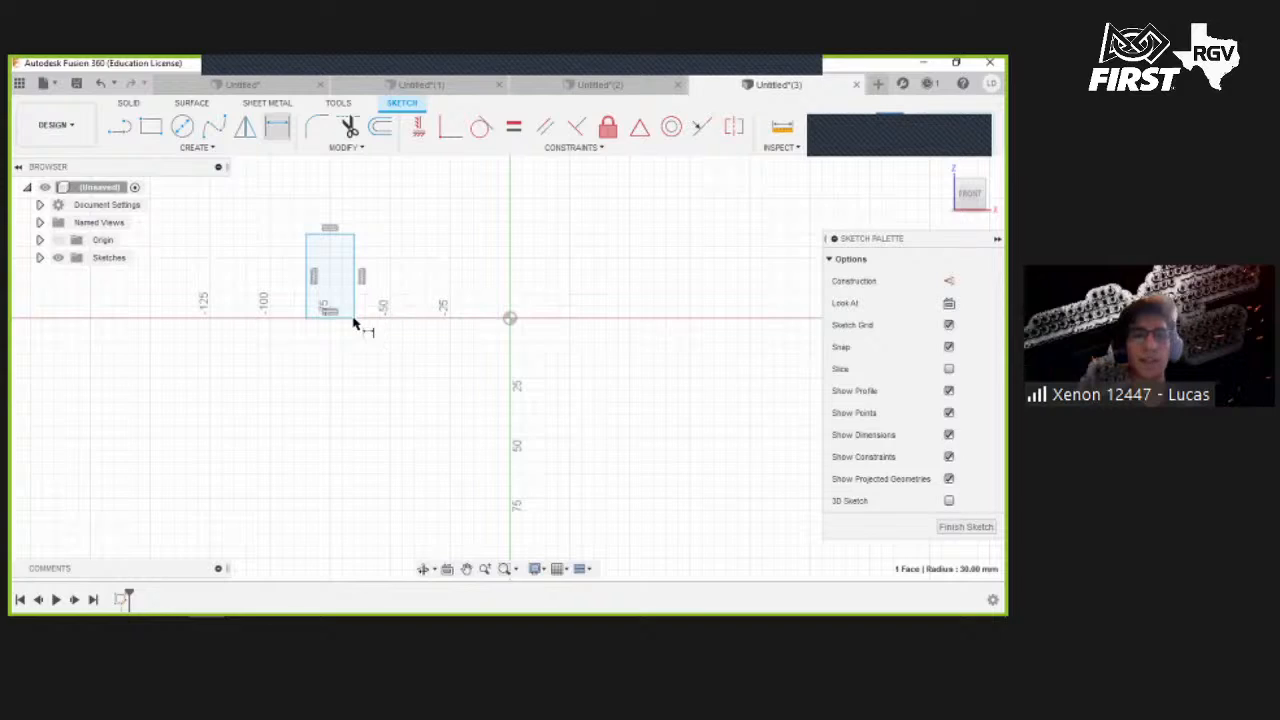
- Dimension the distance from the rectangle's right edge to the origin as 3 in
key("r")
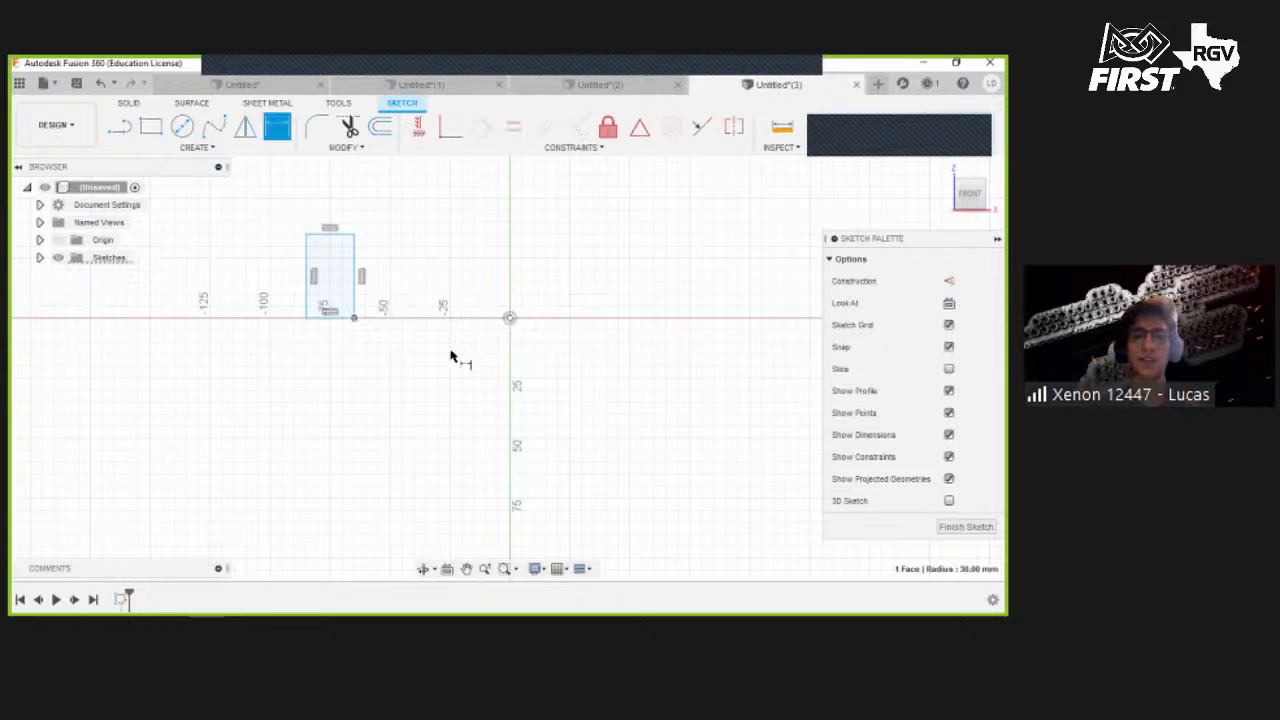
left_click(460, 350)
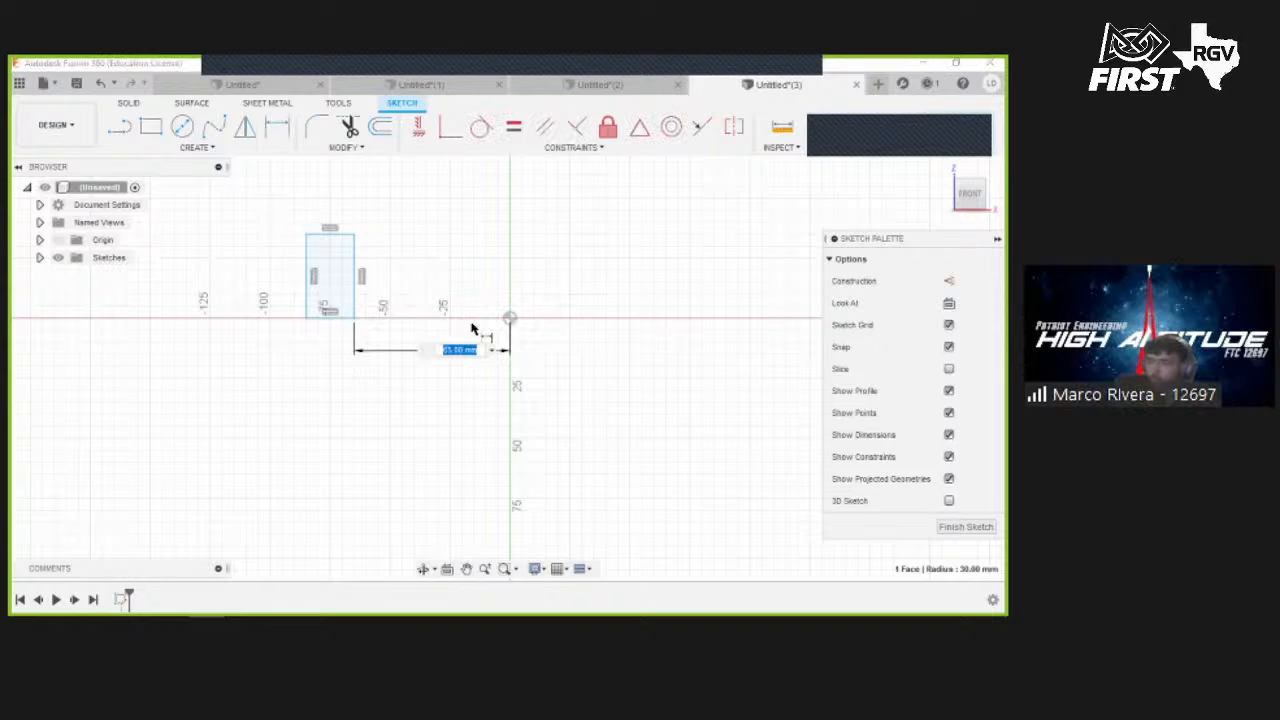
type("3 in")
key("Return")
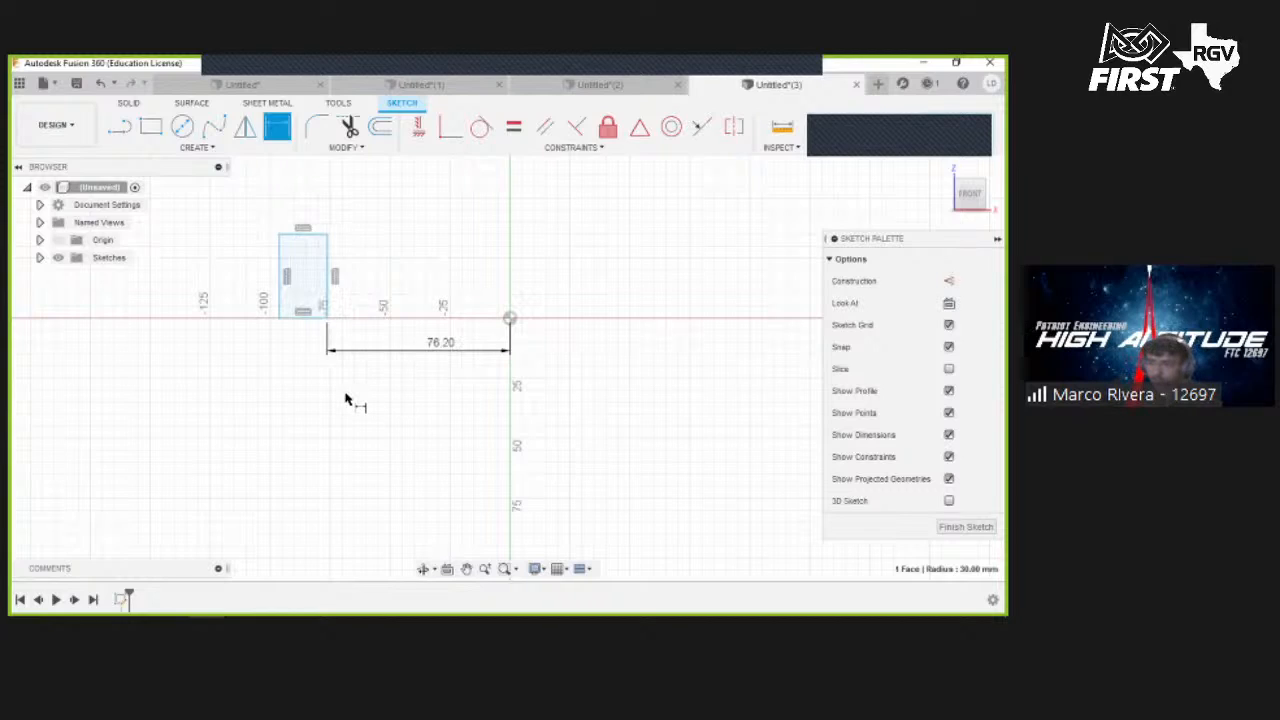
- Dimension the distance from the rectangle's left edge to the origin as 5 in
left_click(279, 319)
left_click(512, 320)
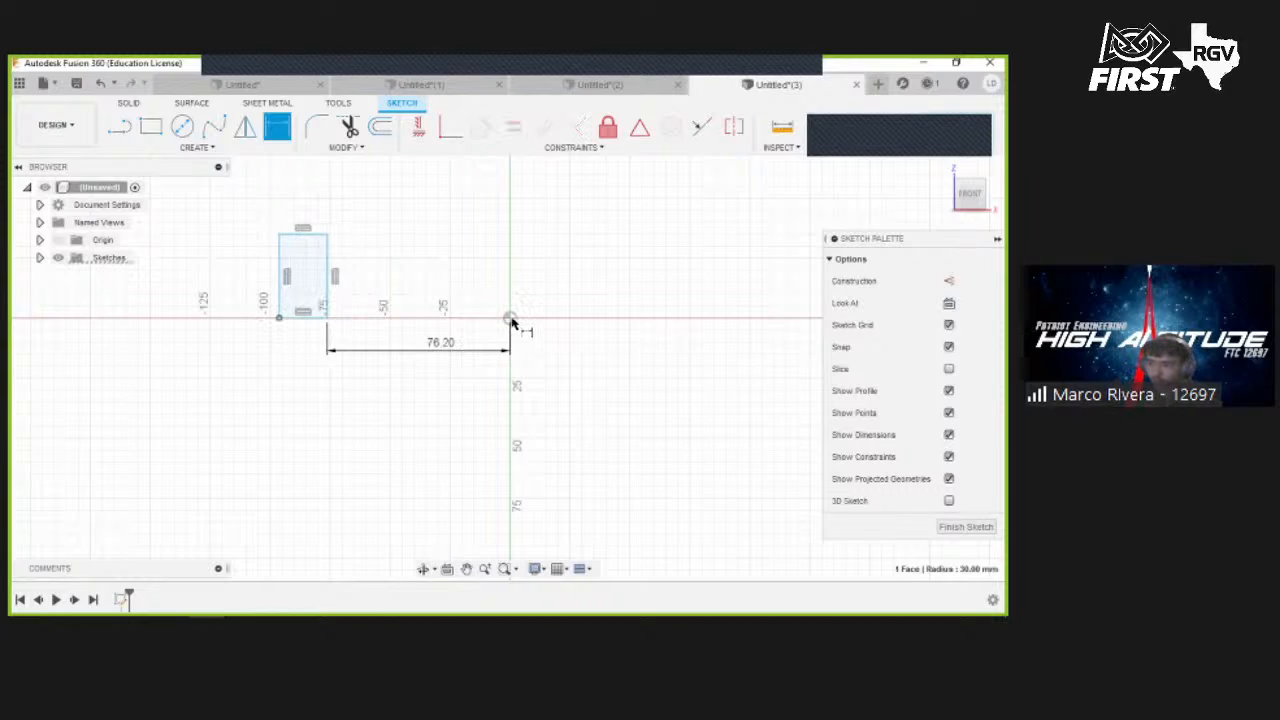
left_click(414, 413)
key("Escape")
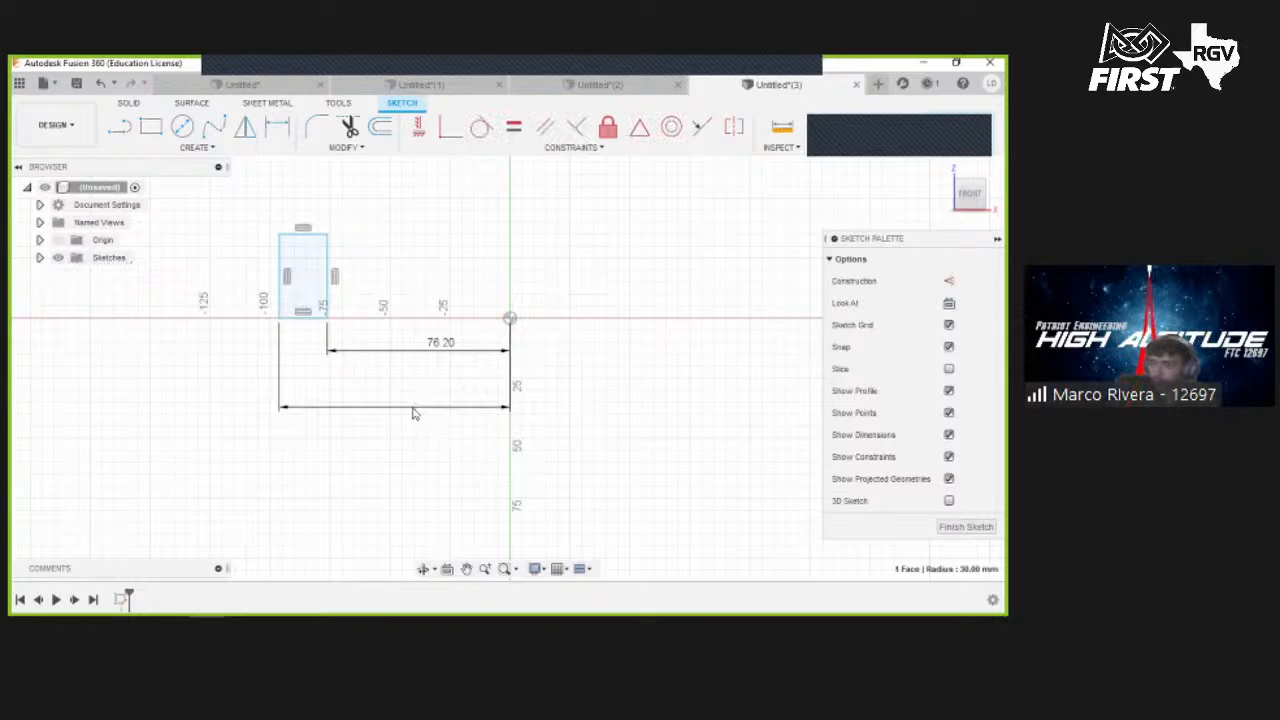
key("i")
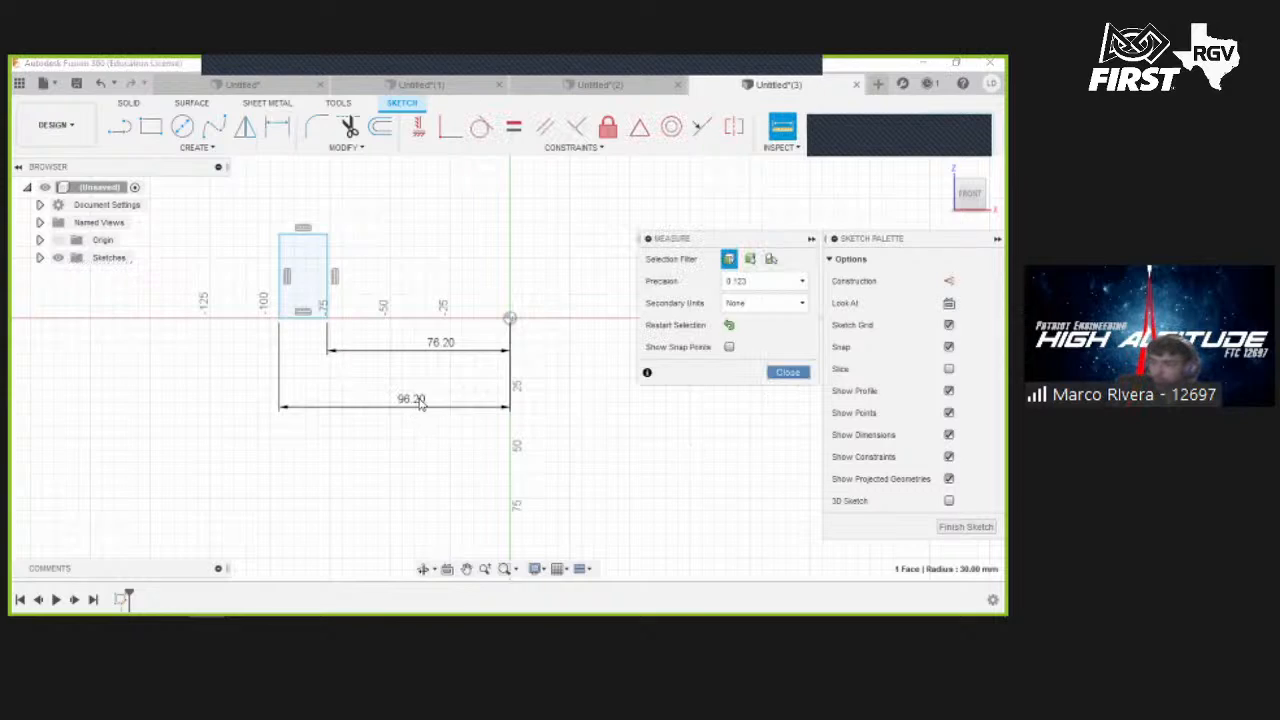
double_click(420, 401)
type("5")
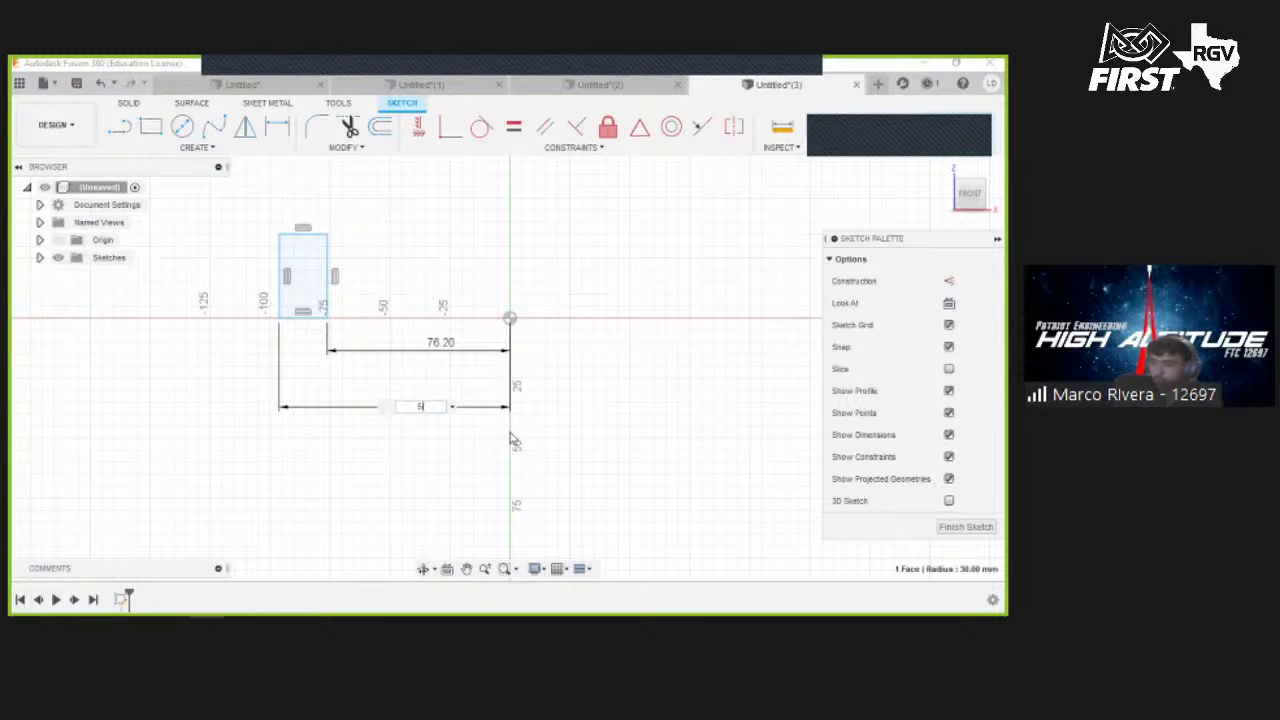
type("in")
key("Return")
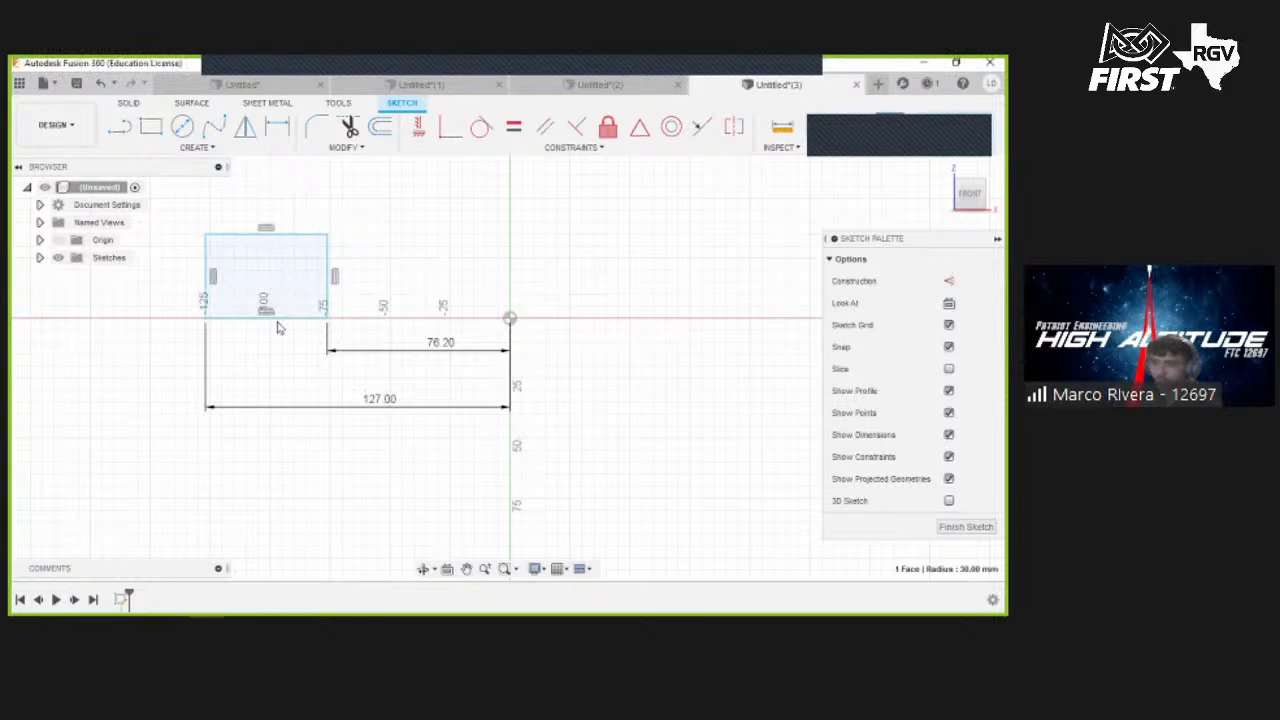
- Add a vertical dimension for the height of the rectangle's left edge
left_click(206, 262)
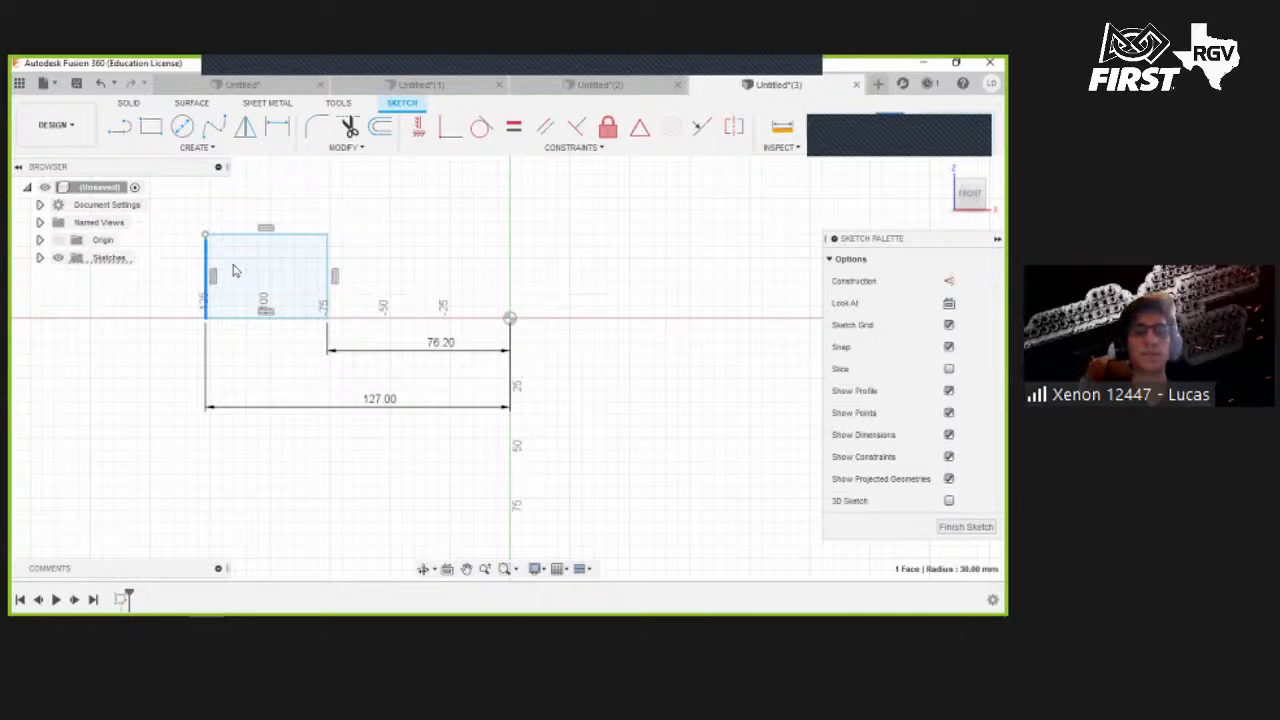
middle_click_drag(225, 264, 251, 265)
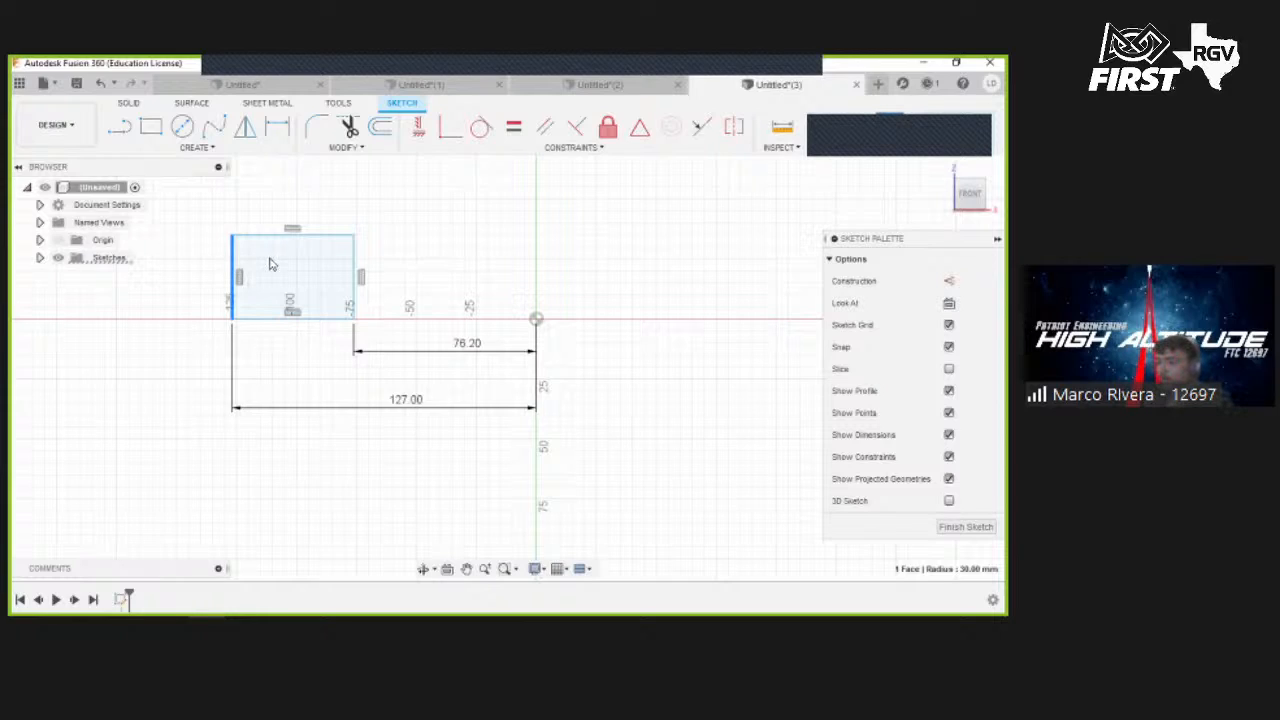
middle_click_drag(268, 267, 320, 264)
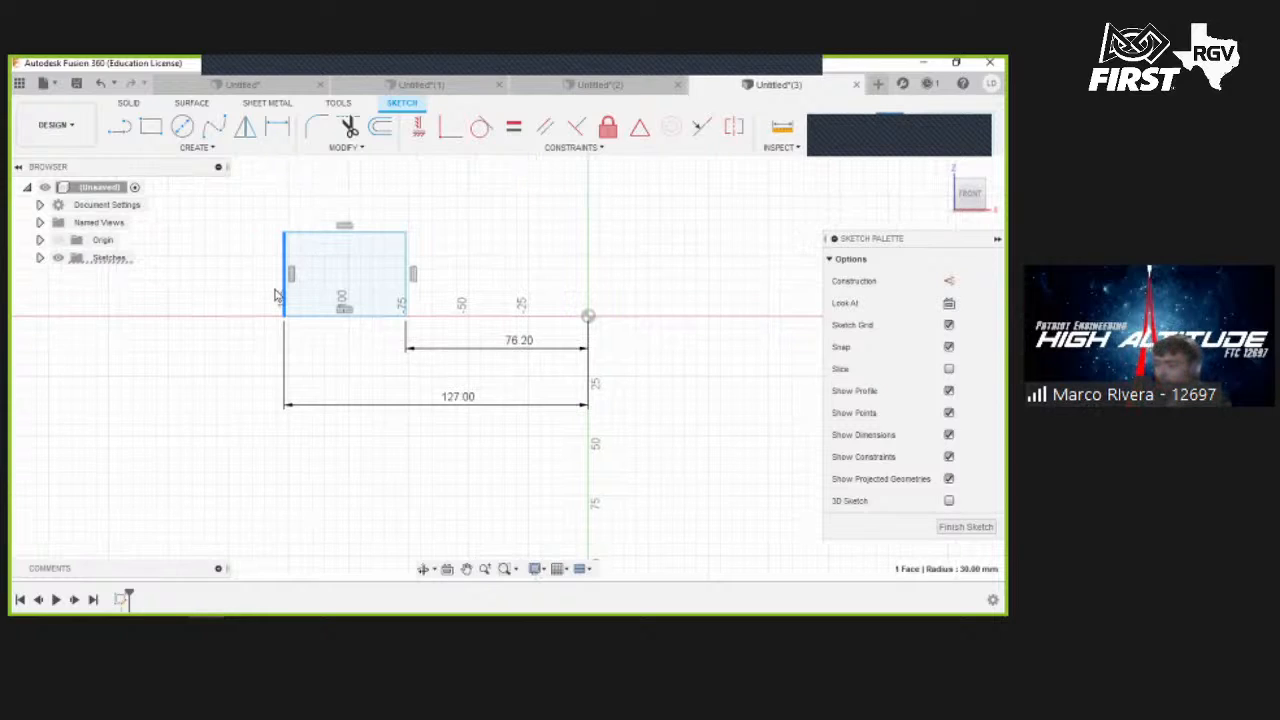
key("d")
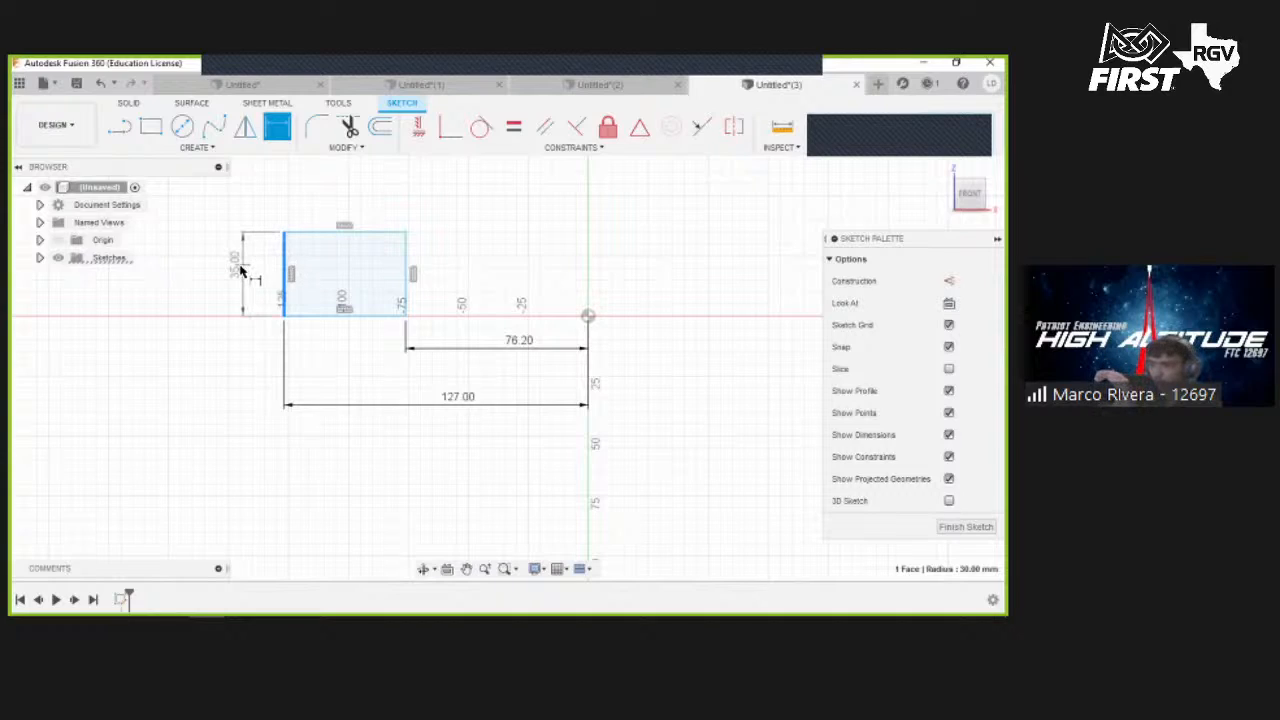
left_click(247, 262)
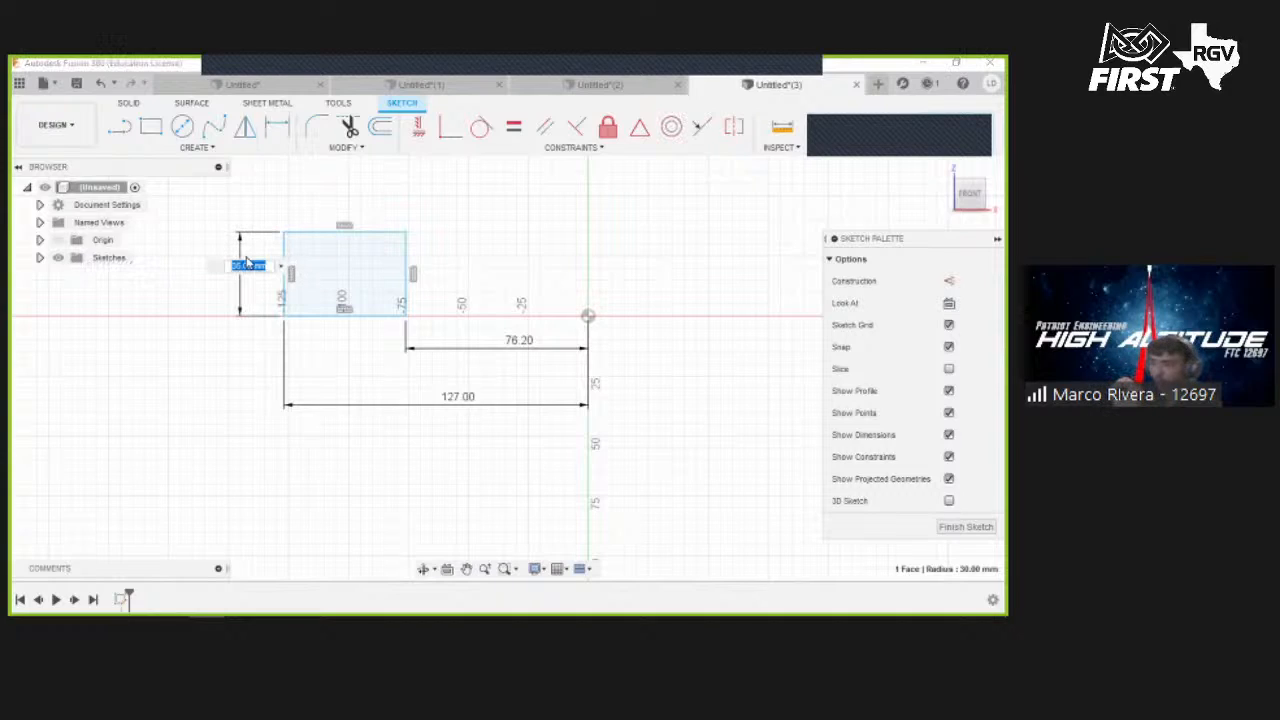
key("Return")
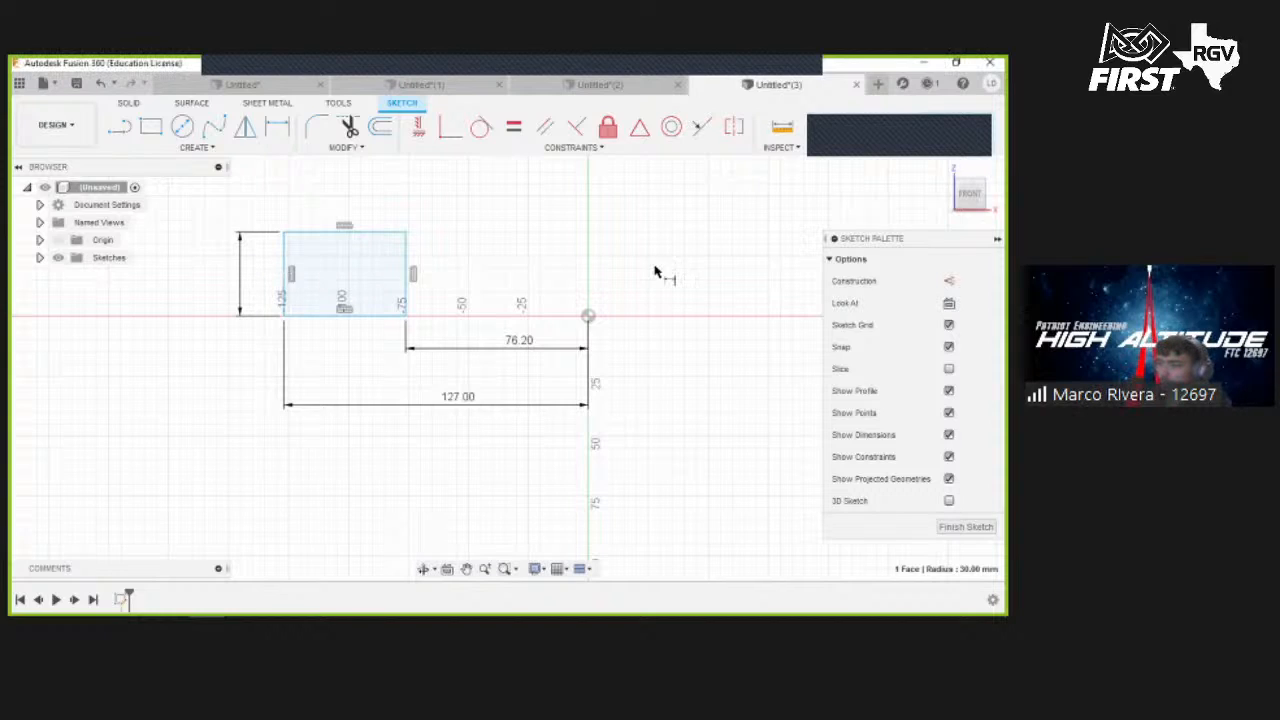
- Set the rectangle's height dimension to 19.05 mm
key("d")
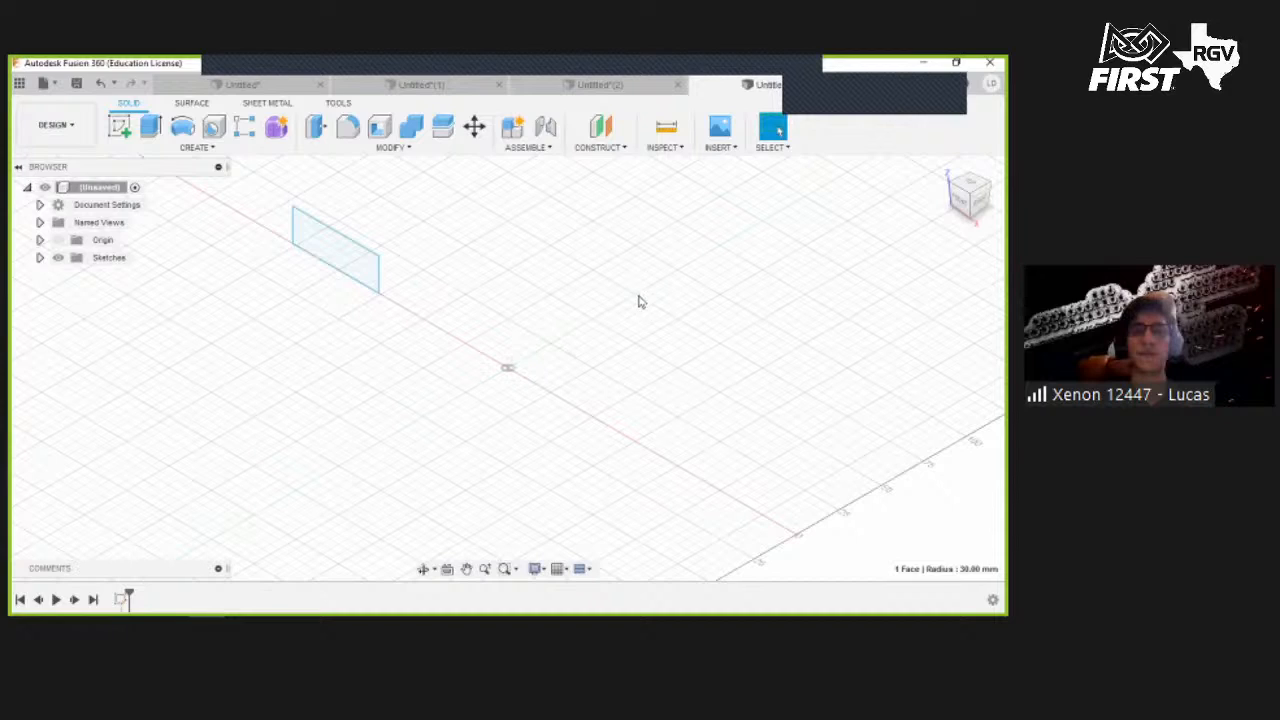
middle_click_drag(711, 271, 868, 212, "shift")
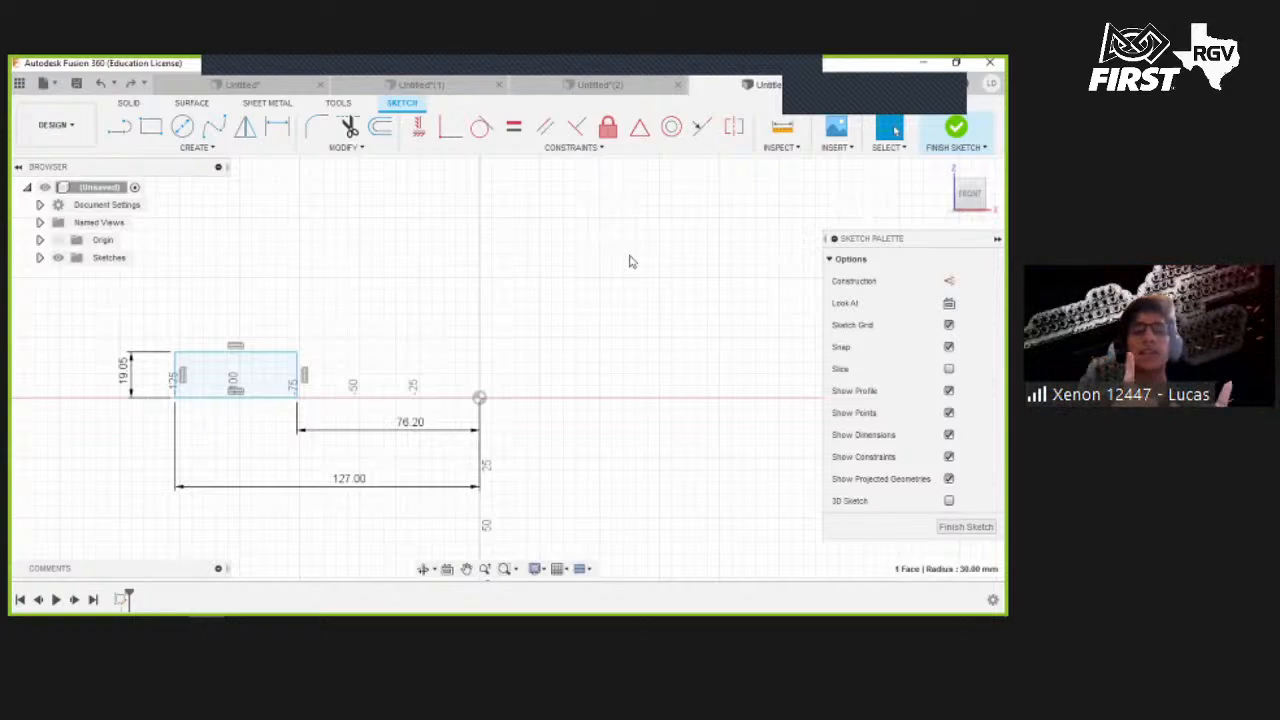
- Draw a vertical line from the origin upward along the vertical axis
key("l")
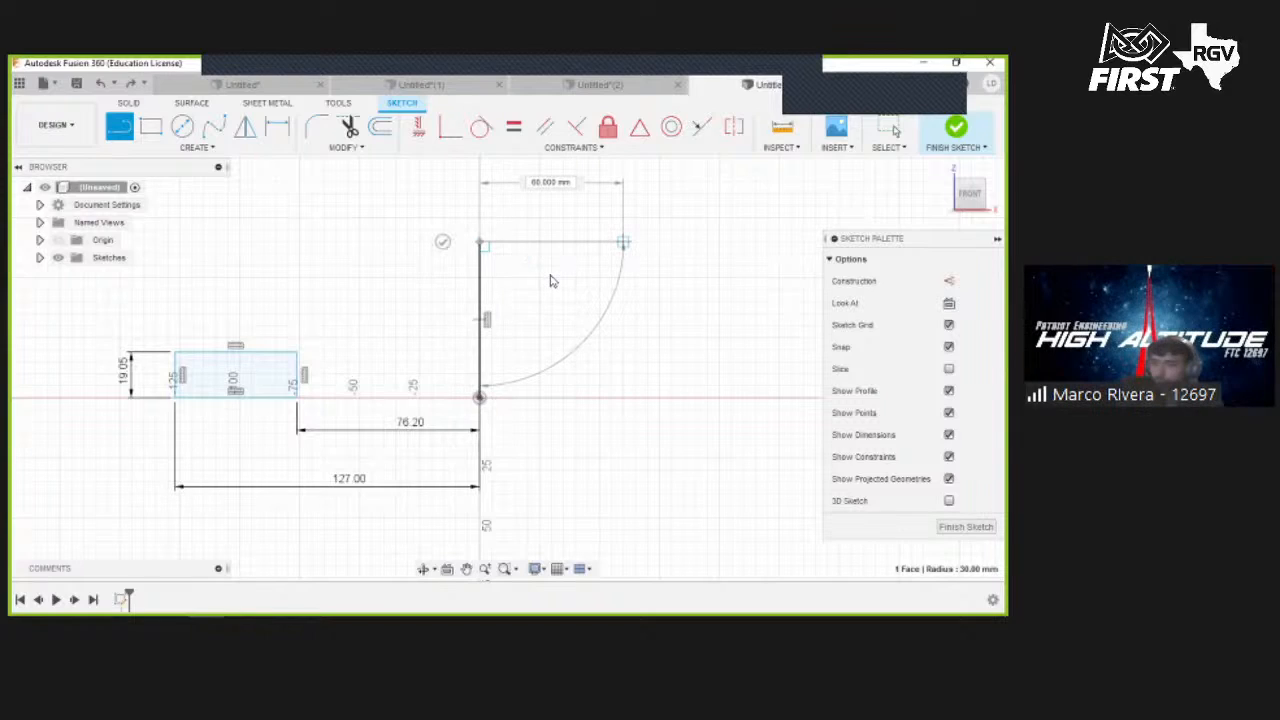
key("Escape")
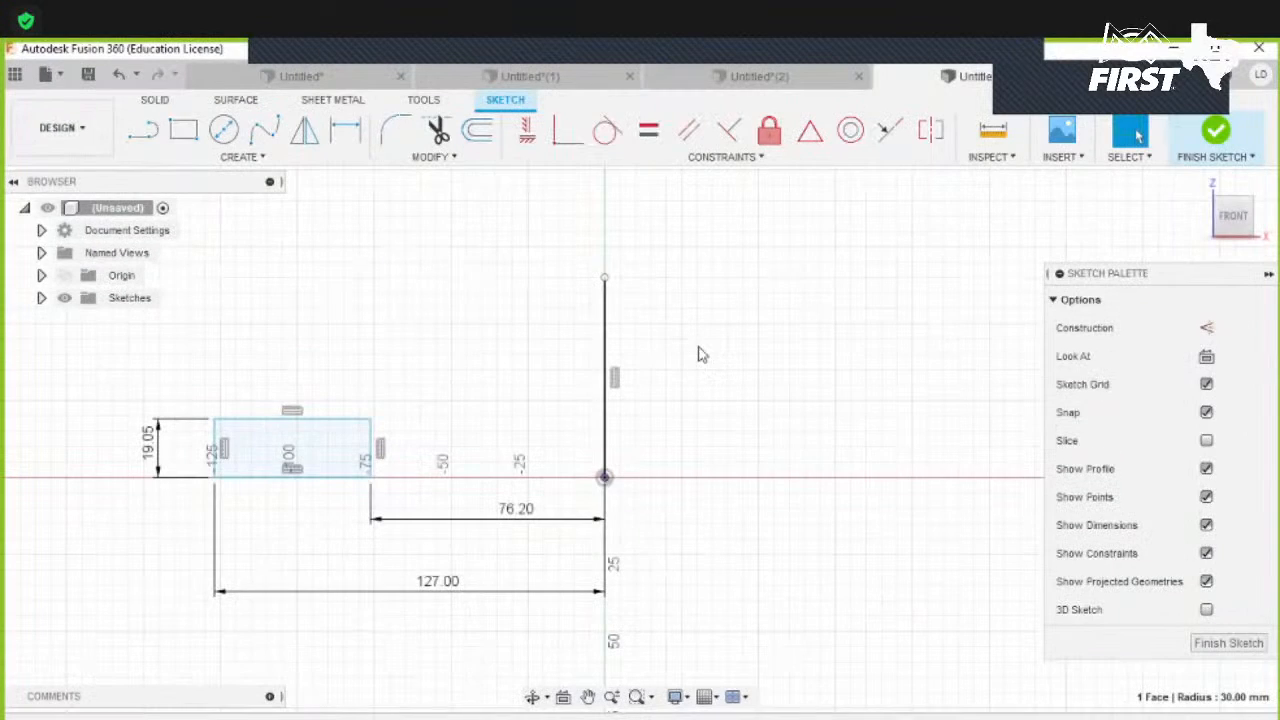
- Convert the vertical line into a construction line
left_click(604, 330)
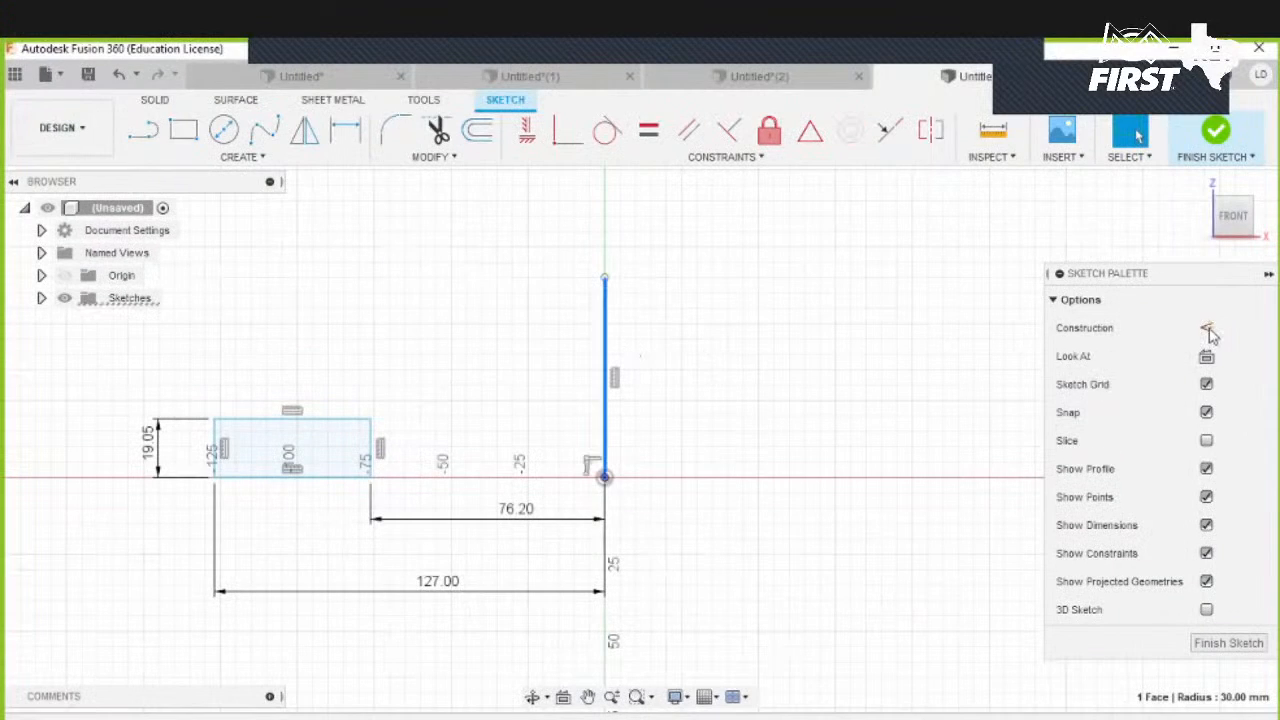
left_click(1207, 328)
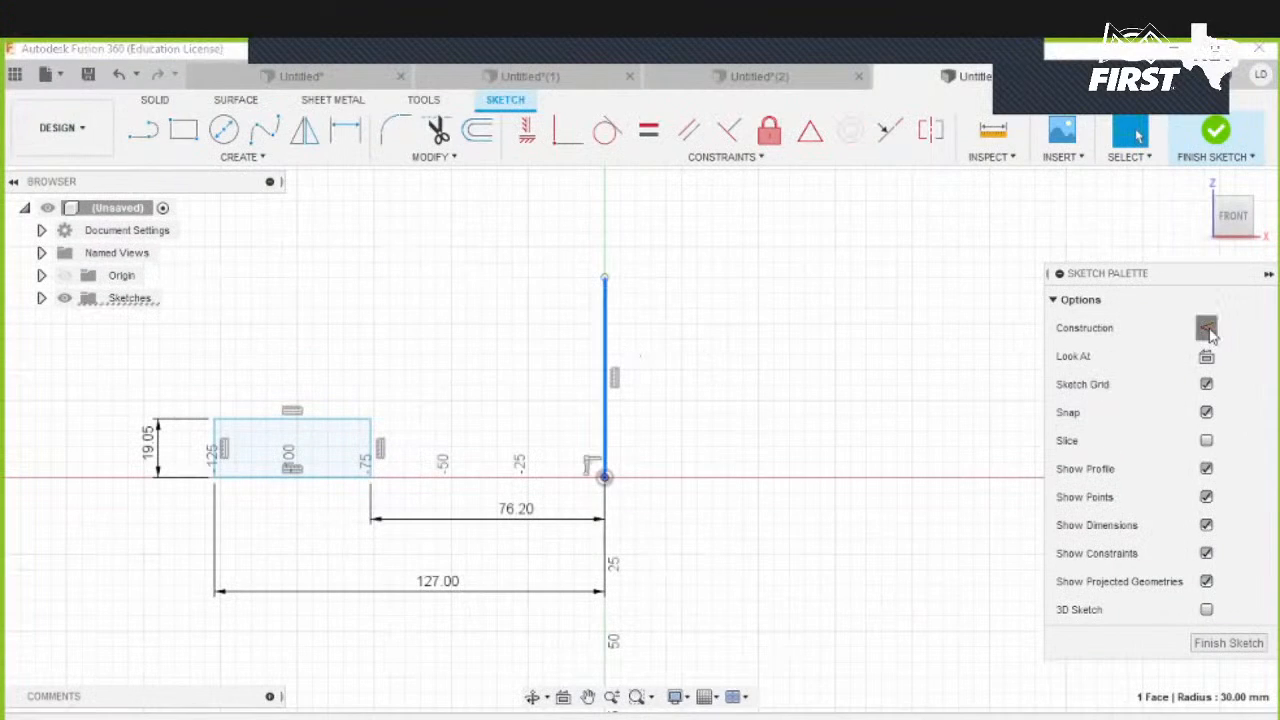
right_click(605, 331)
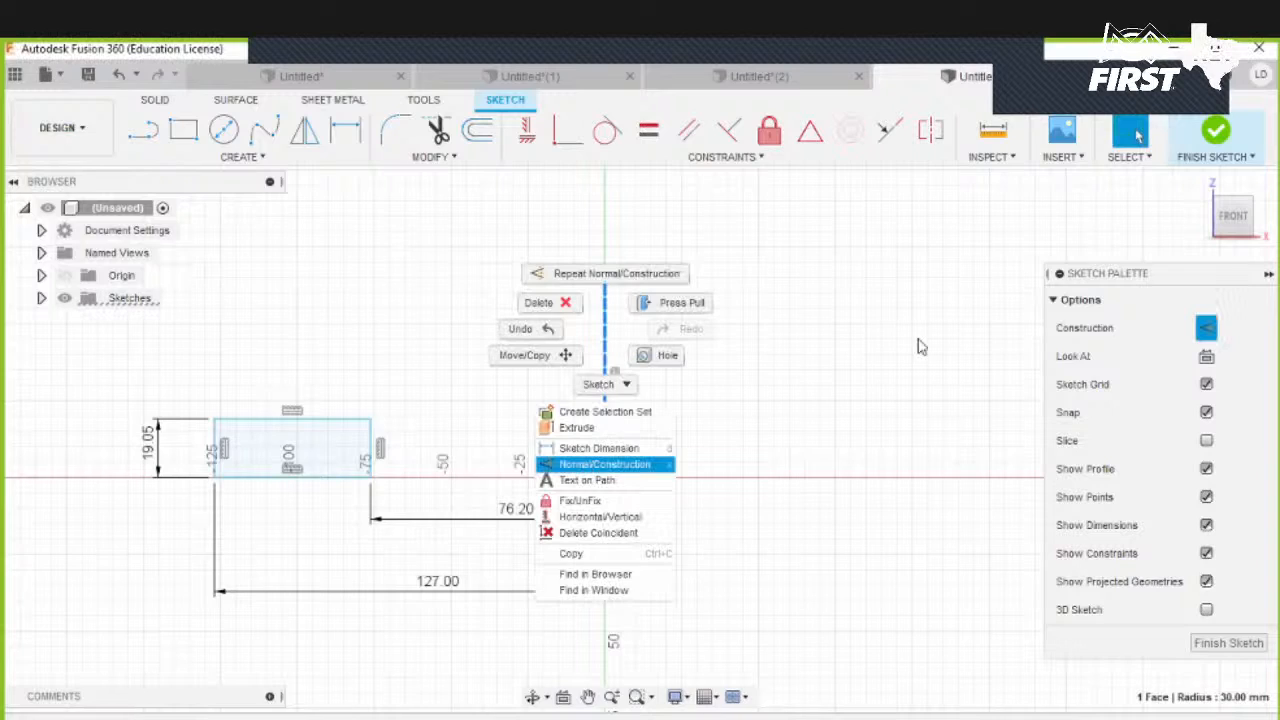
key("Escape")
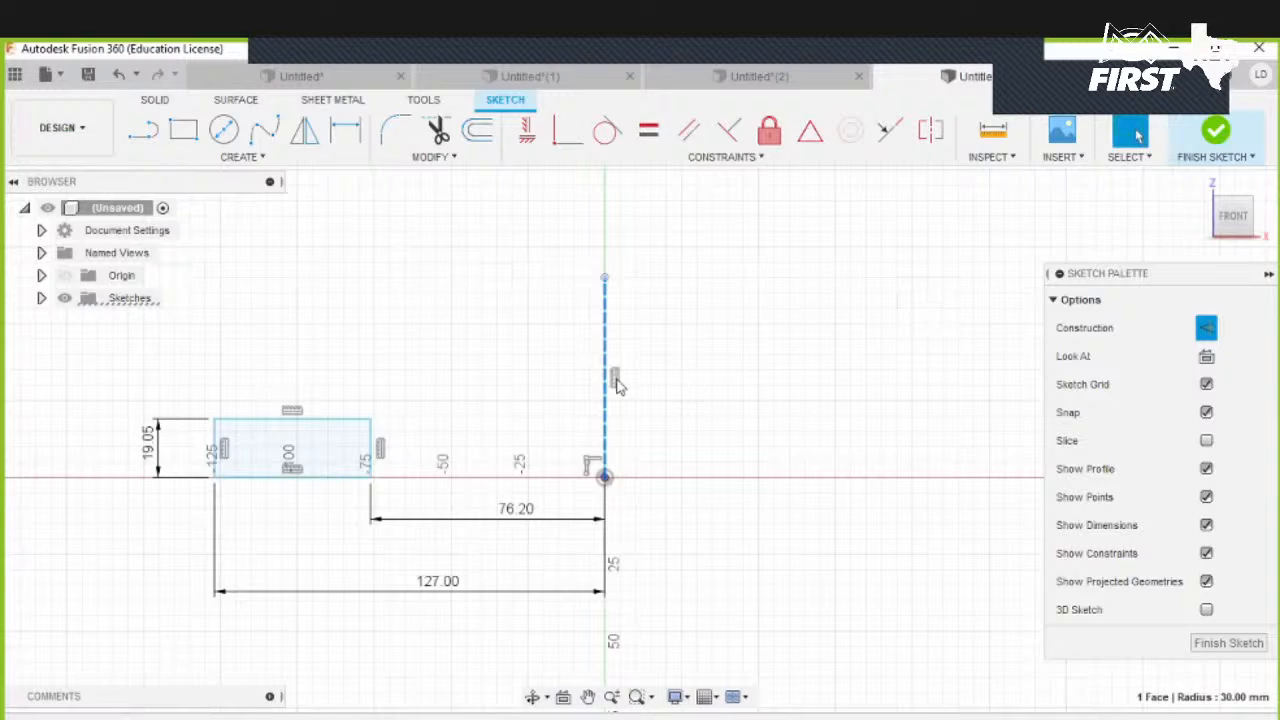
- Revolve the rectangle 360 deg around the construction line
left_click(557, 357)
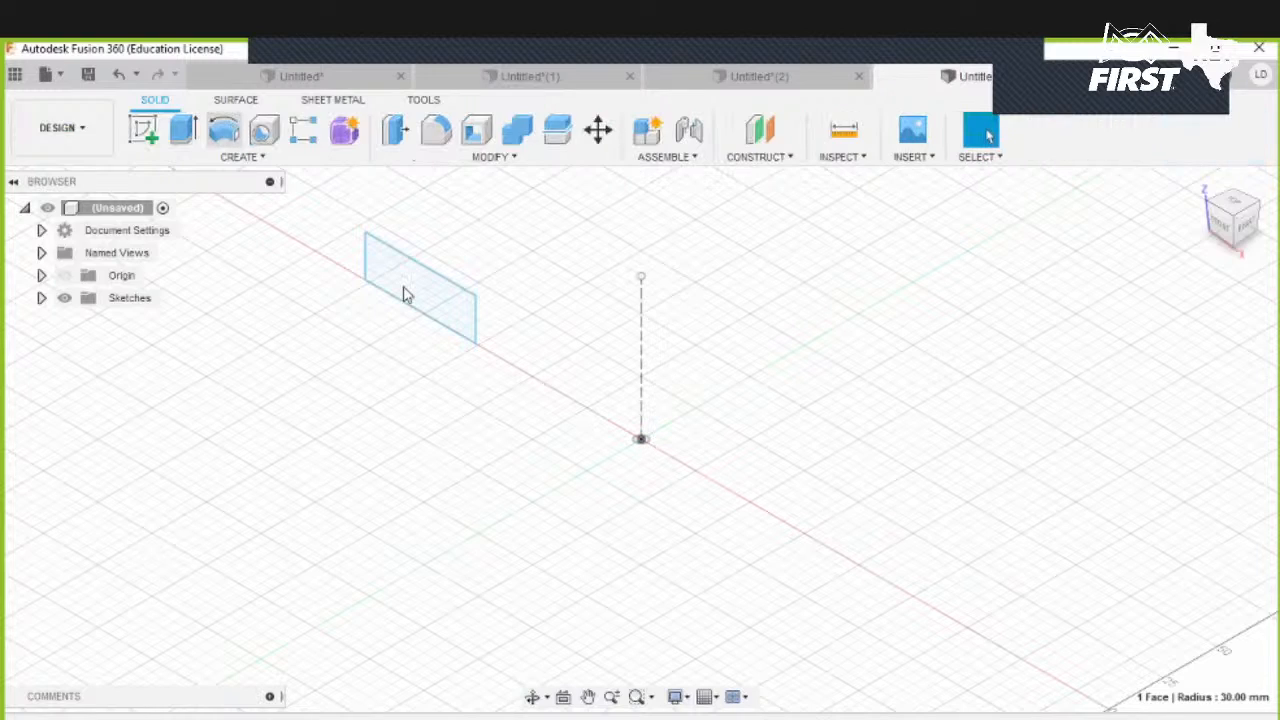
left_click(403, 294)
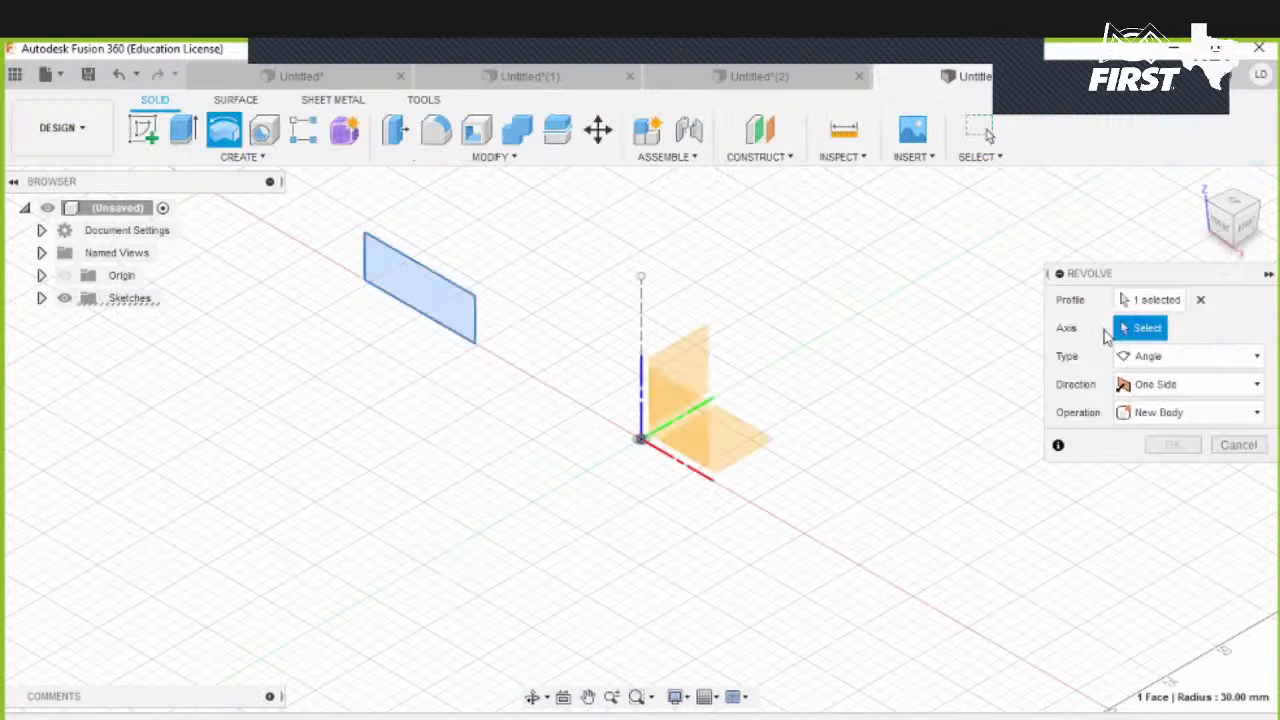
left_click(642, 311)
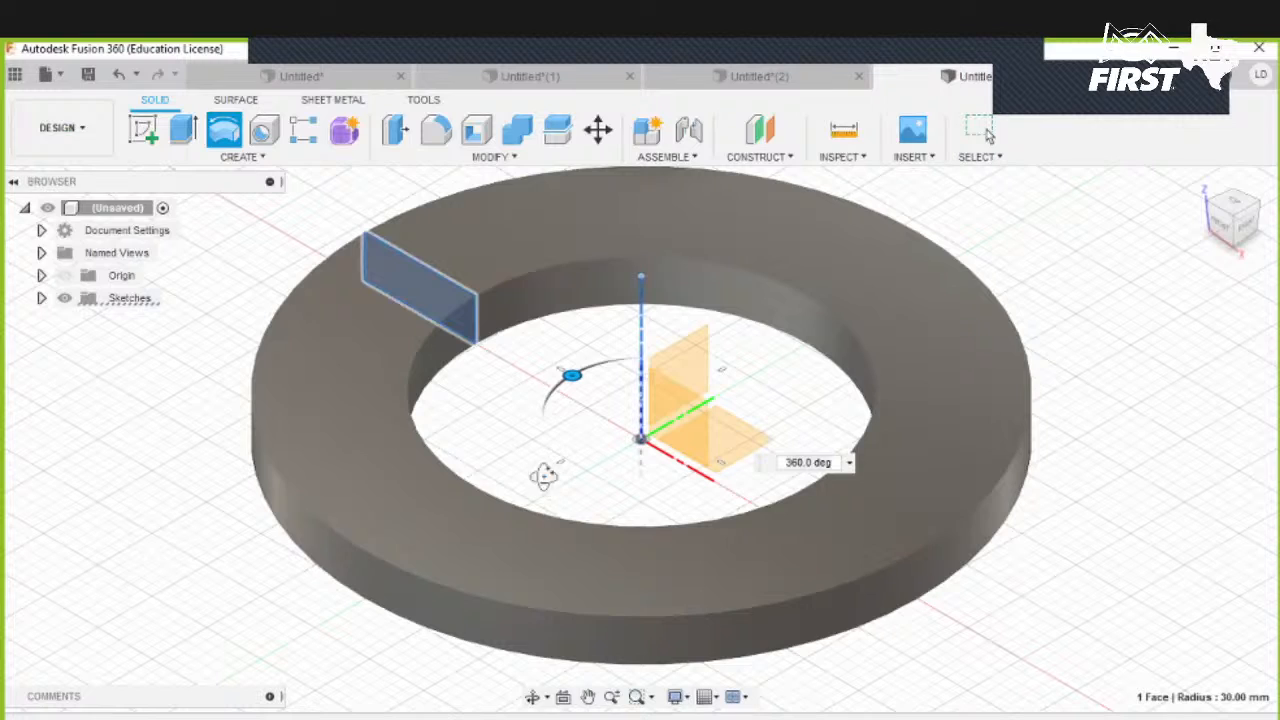
key("Return")
- Orbit the ring and briefly view the Untitled(2) design before returning to this one
middle_click_drag(878, 442, 614, 474, "shift")
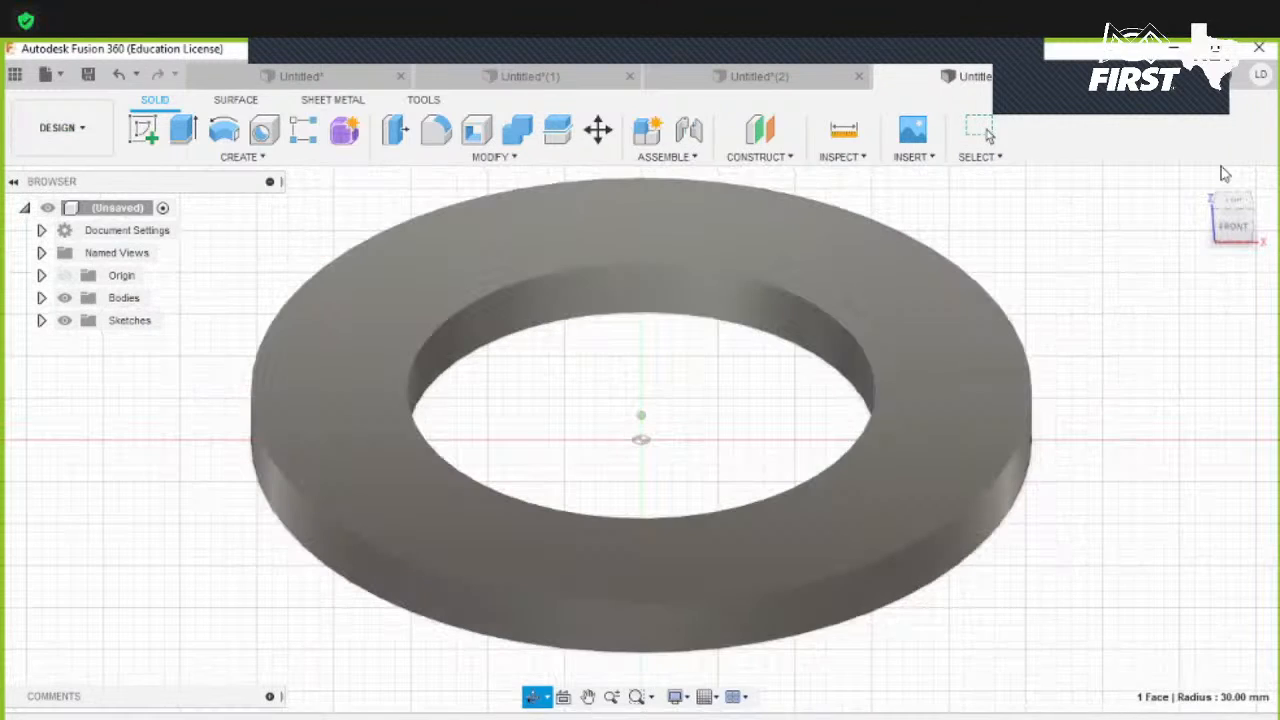
left_click(1203, 189)
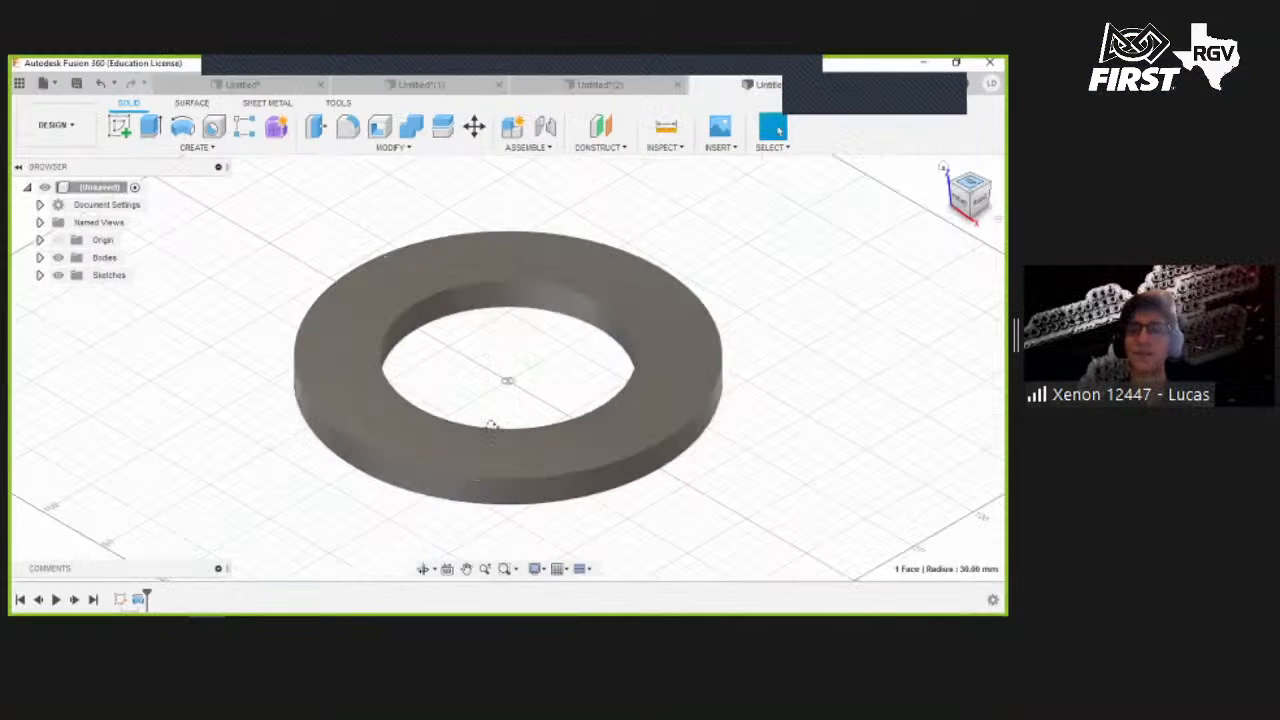
middle_click_drag(492, 425, 372, 482, "shift")
left_click(558, 89)
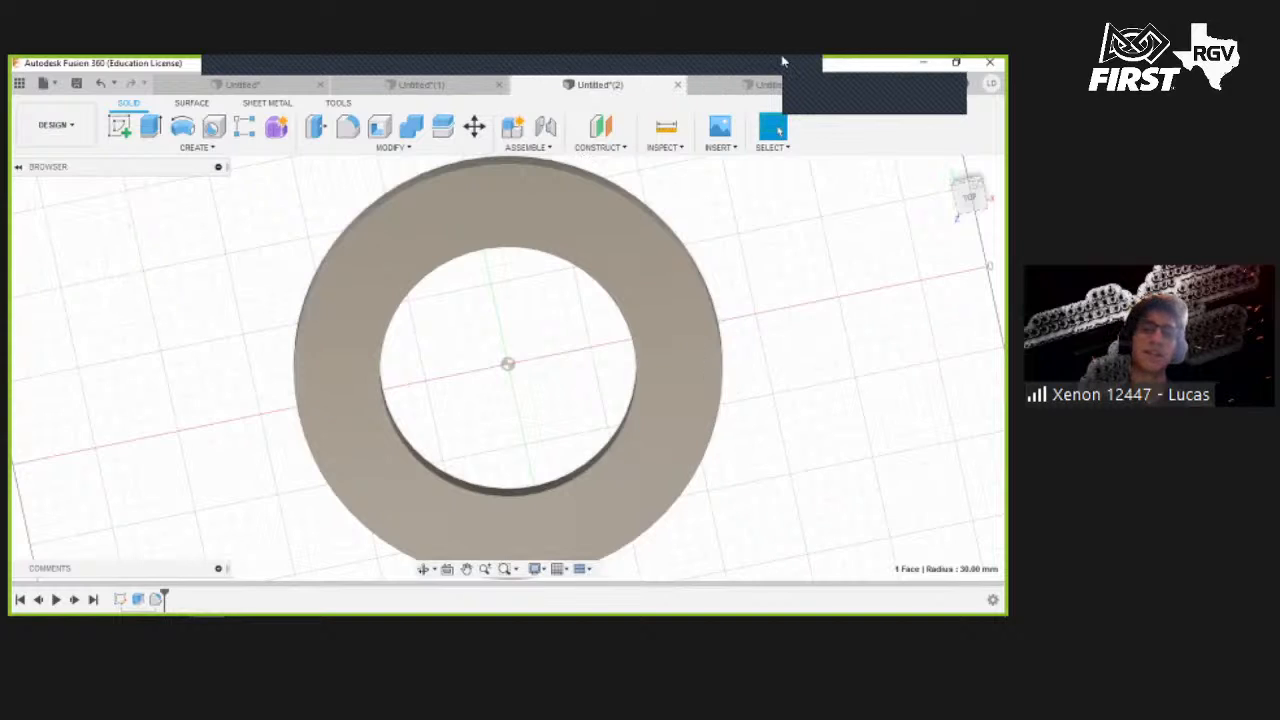
left_click(746, 87)
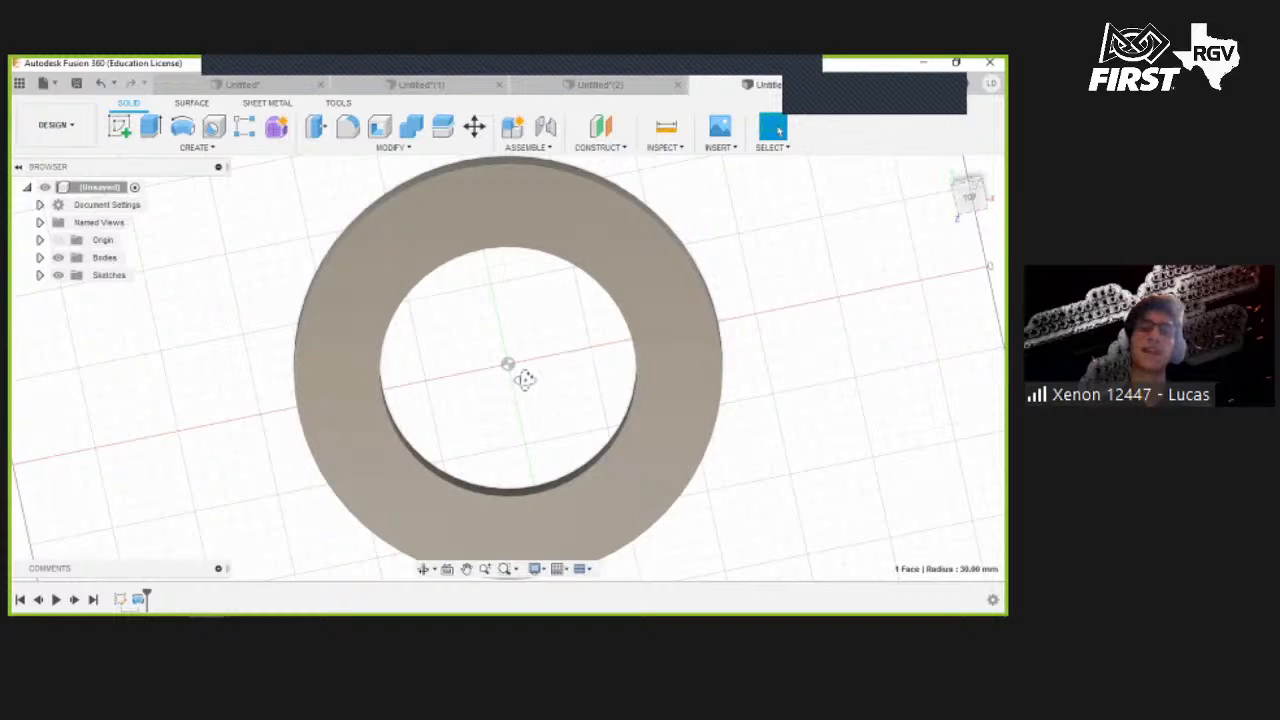
middle_click_drag(514, 363, 476, 399, "shift")
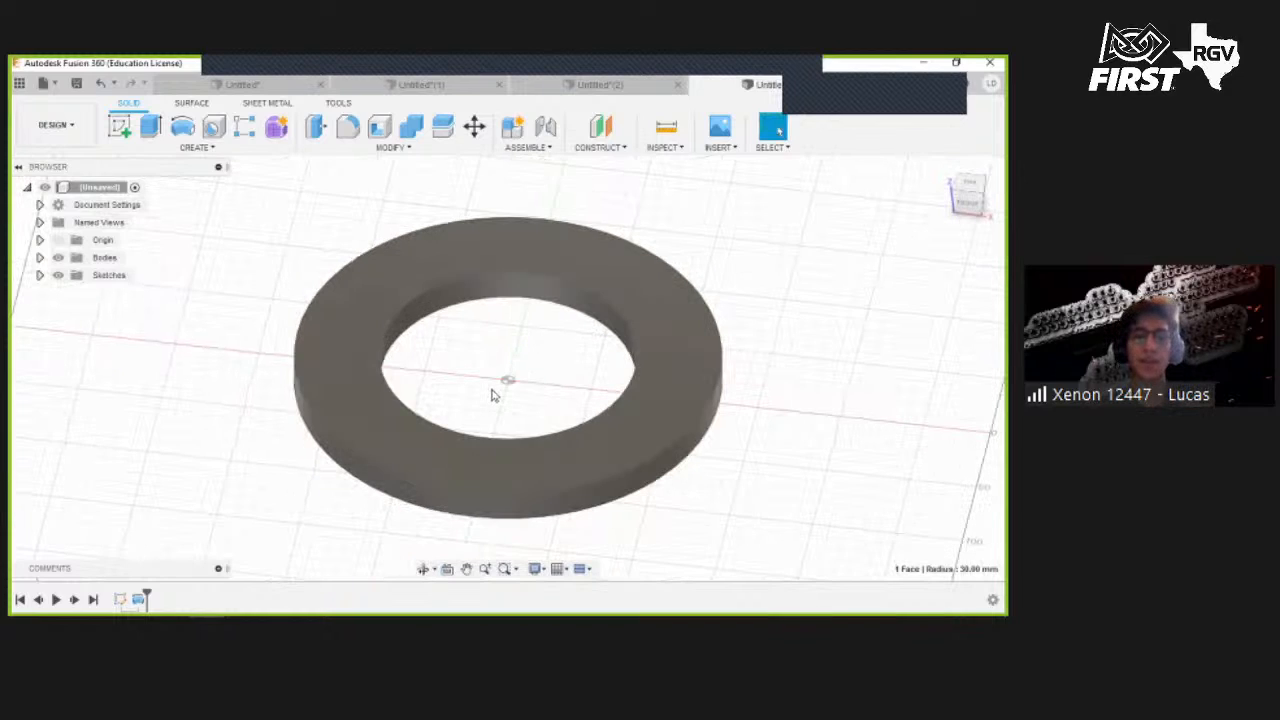
- Undo the revolve and reopen the rectangle sketch for editing
key("ctrl+z")
double_click(440, 360)
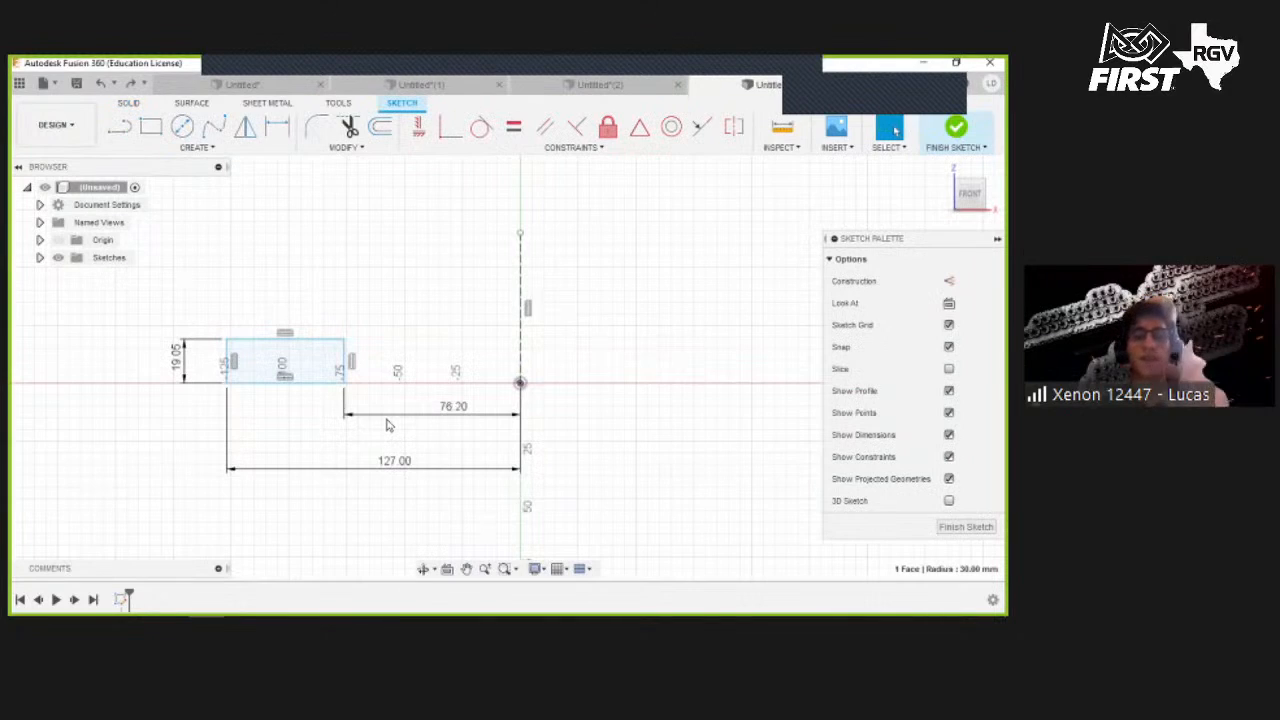
left_click(343, 339)
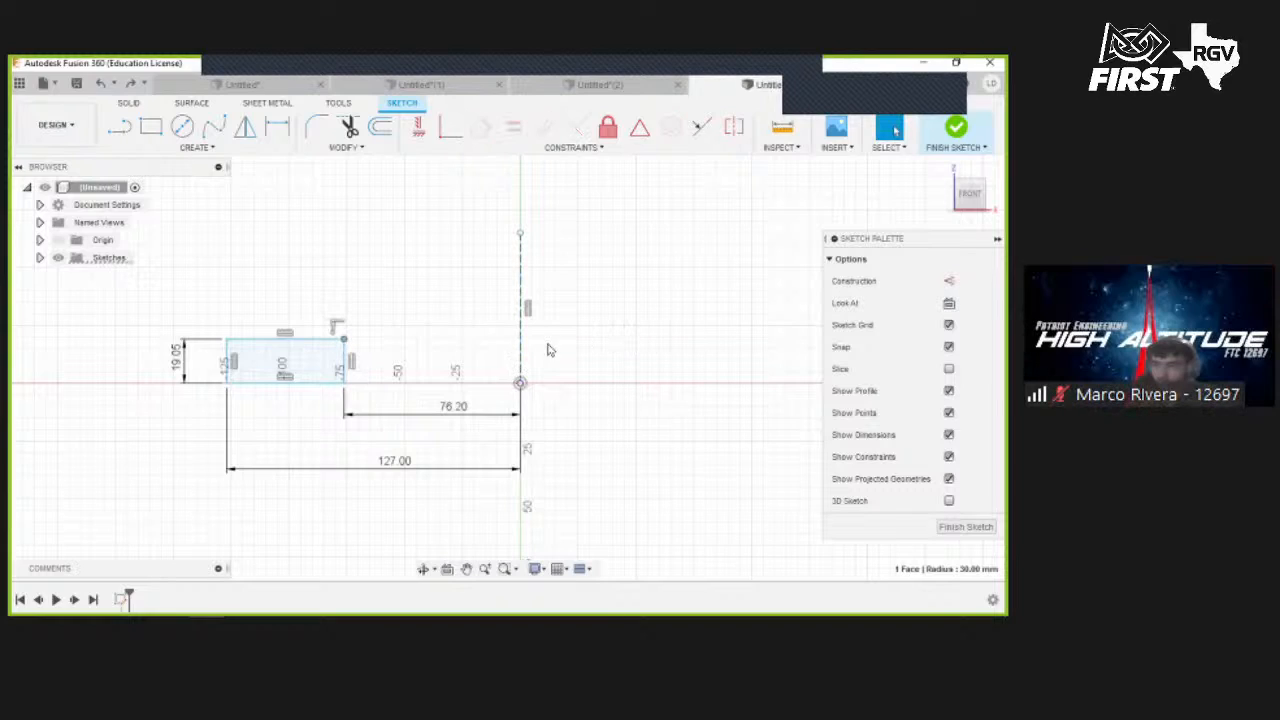
- Set the distance from the rectangle's right edge to the origin to 3 in/2
double_click(484, 412)
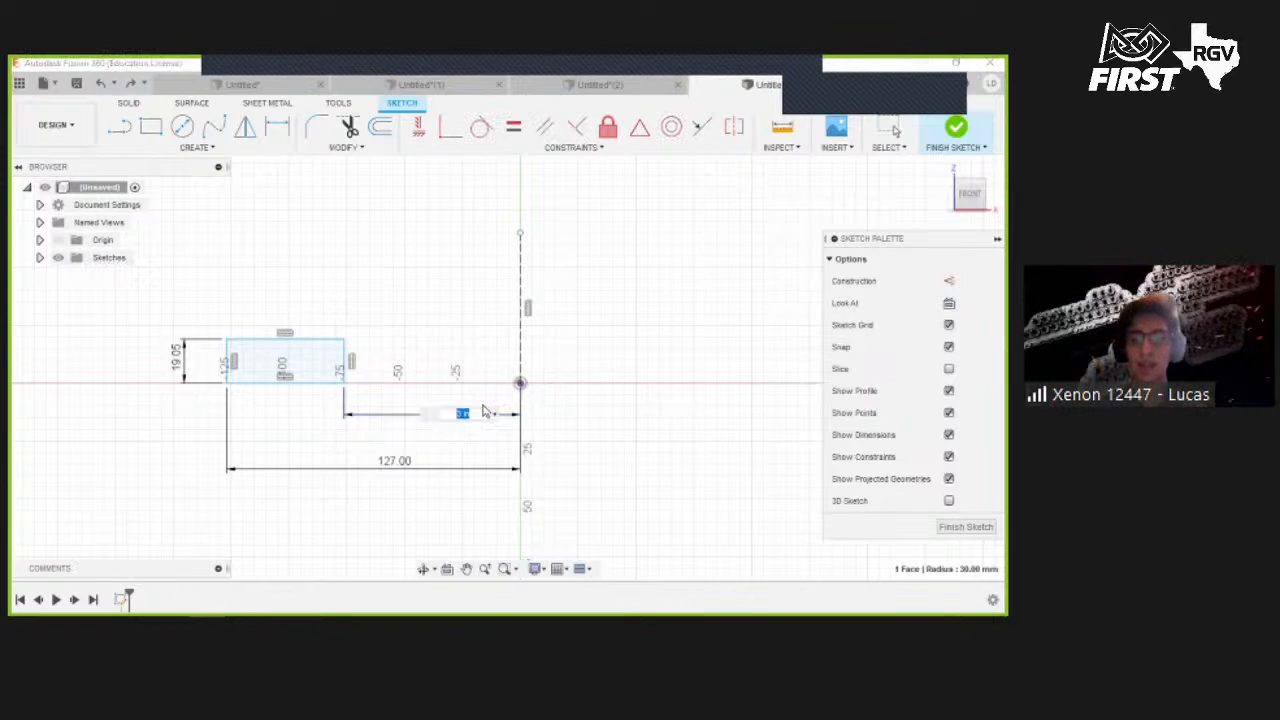
type("3 in/2")
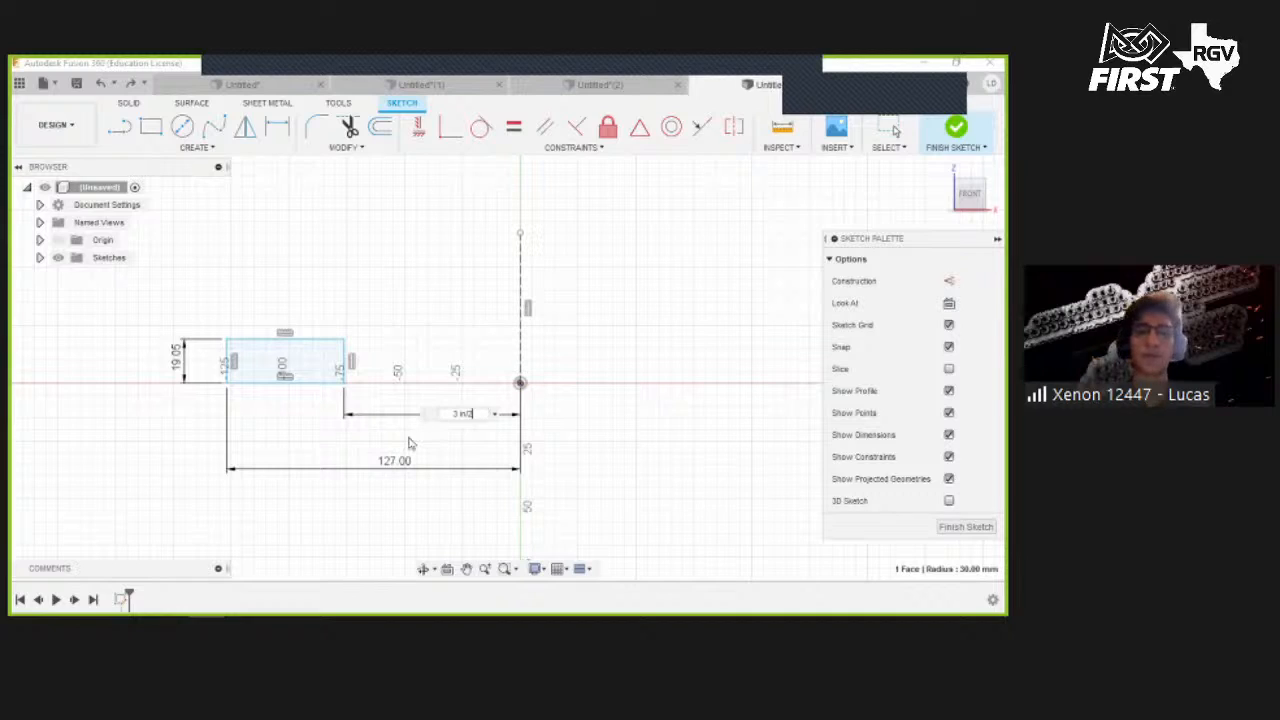
key("Return")
- Set the distance from the rectangle's left edge to the origin to 5 in/2
double_click(392, 462)
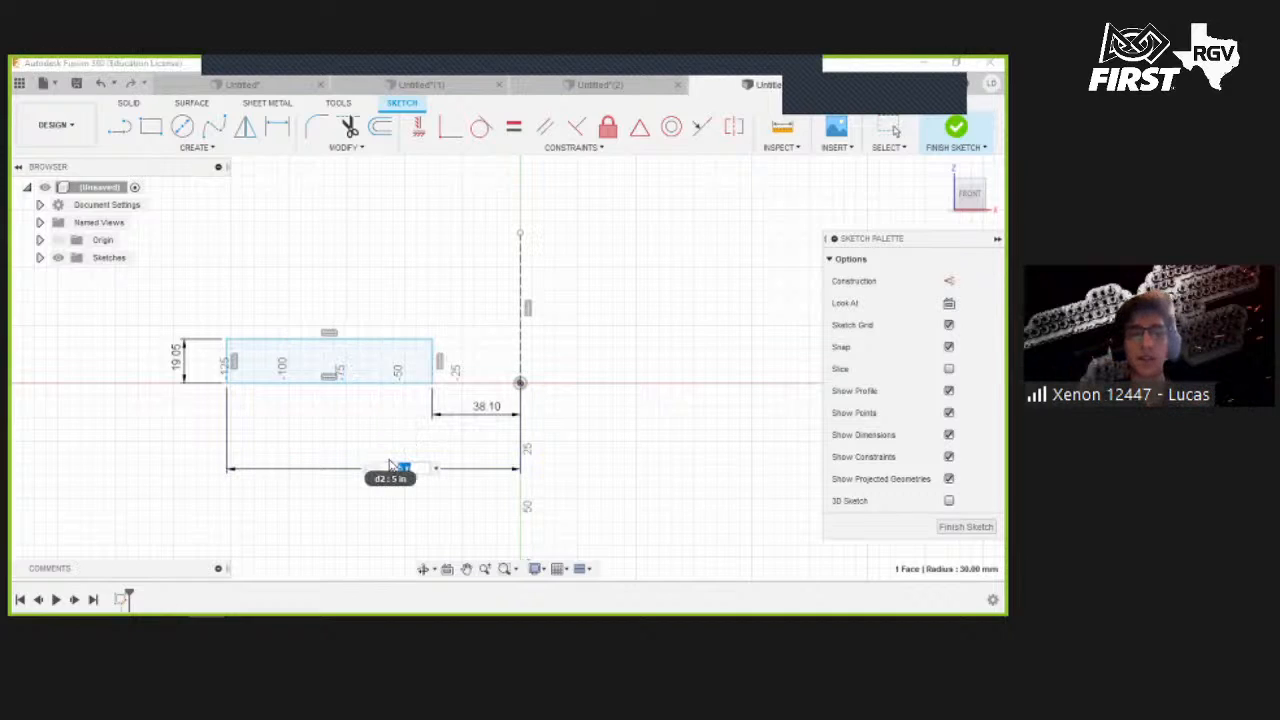
type("5 in/2")
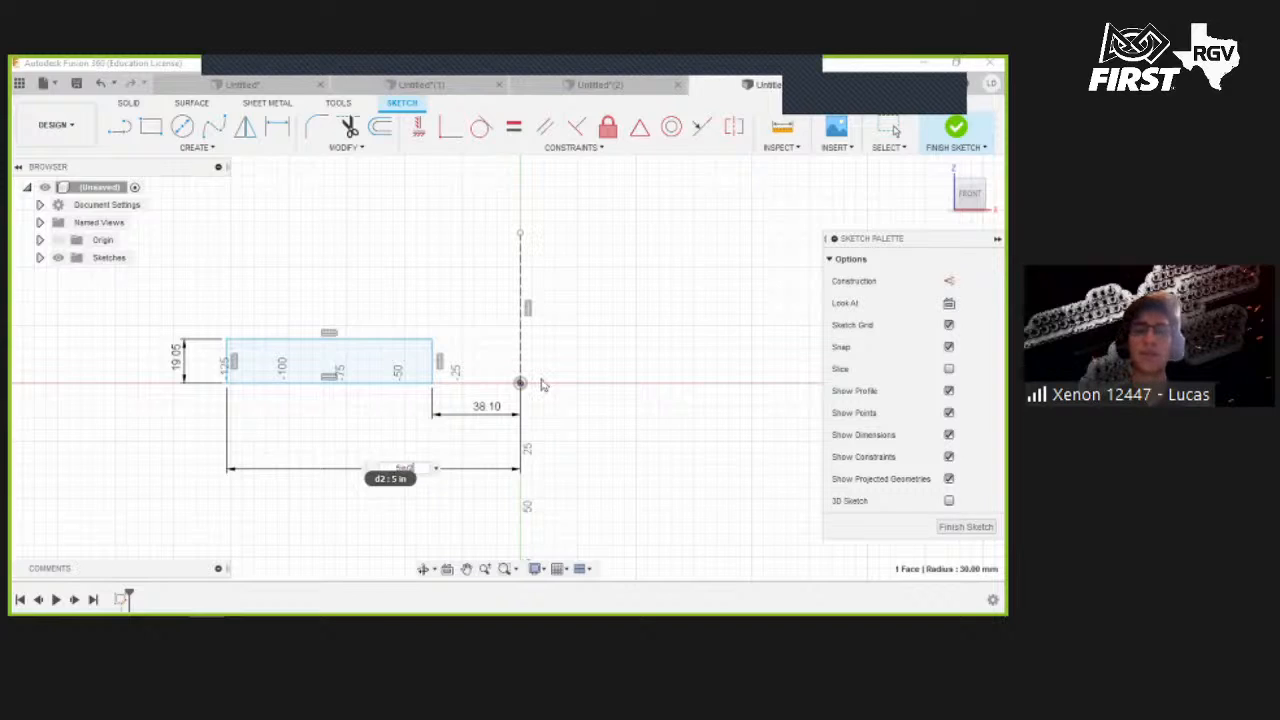
key("Return")
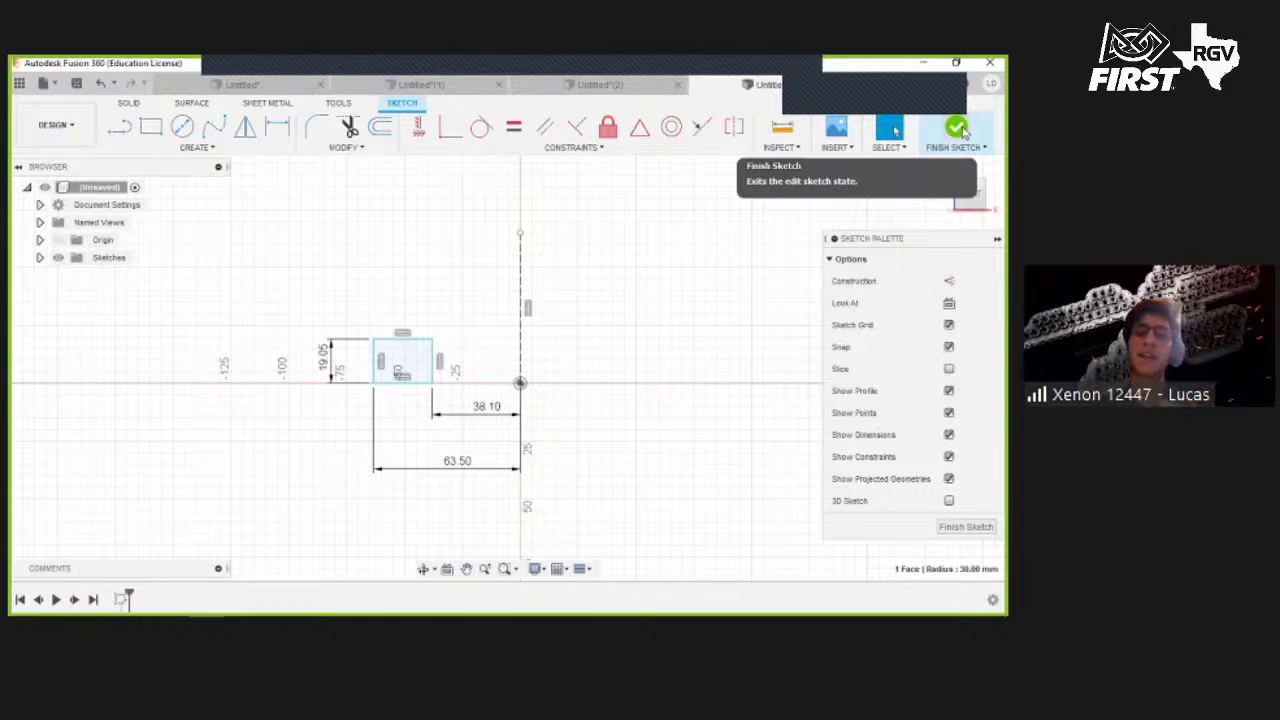
- Finish the sketch and revolve the rectangle fully around the construction line into a ring
left_click(959, 130)
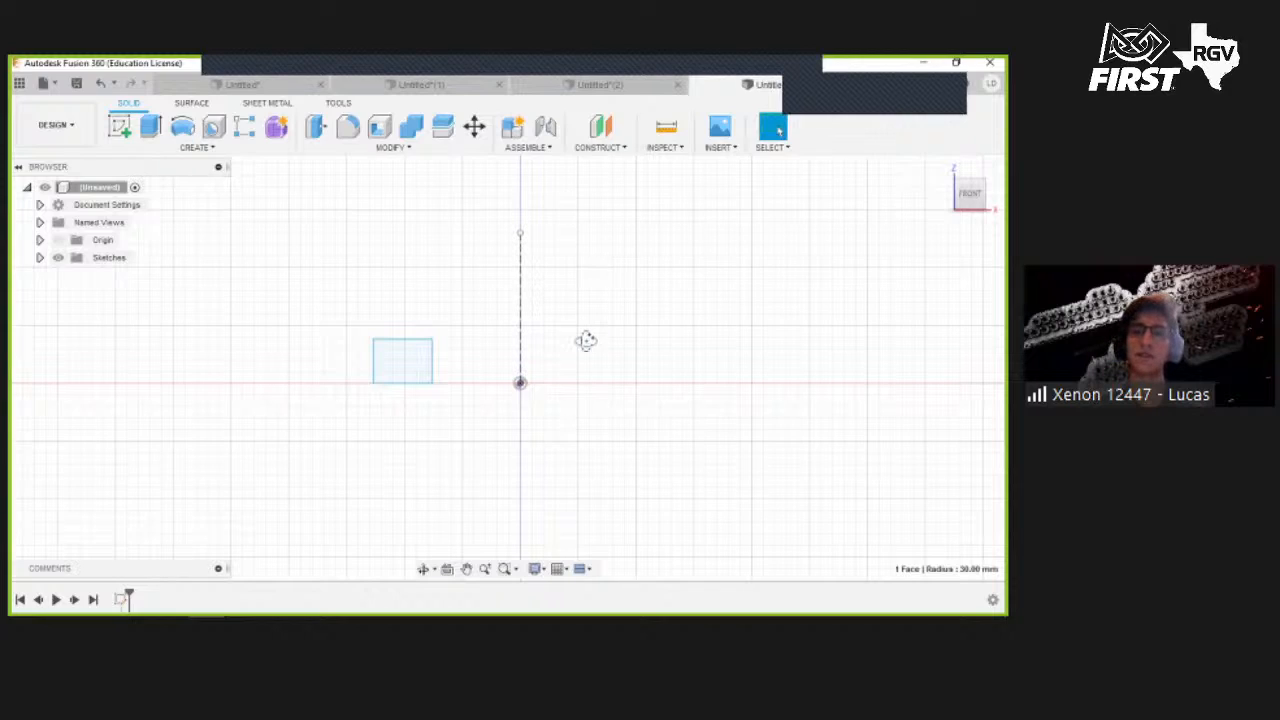
left_click(182, 126)
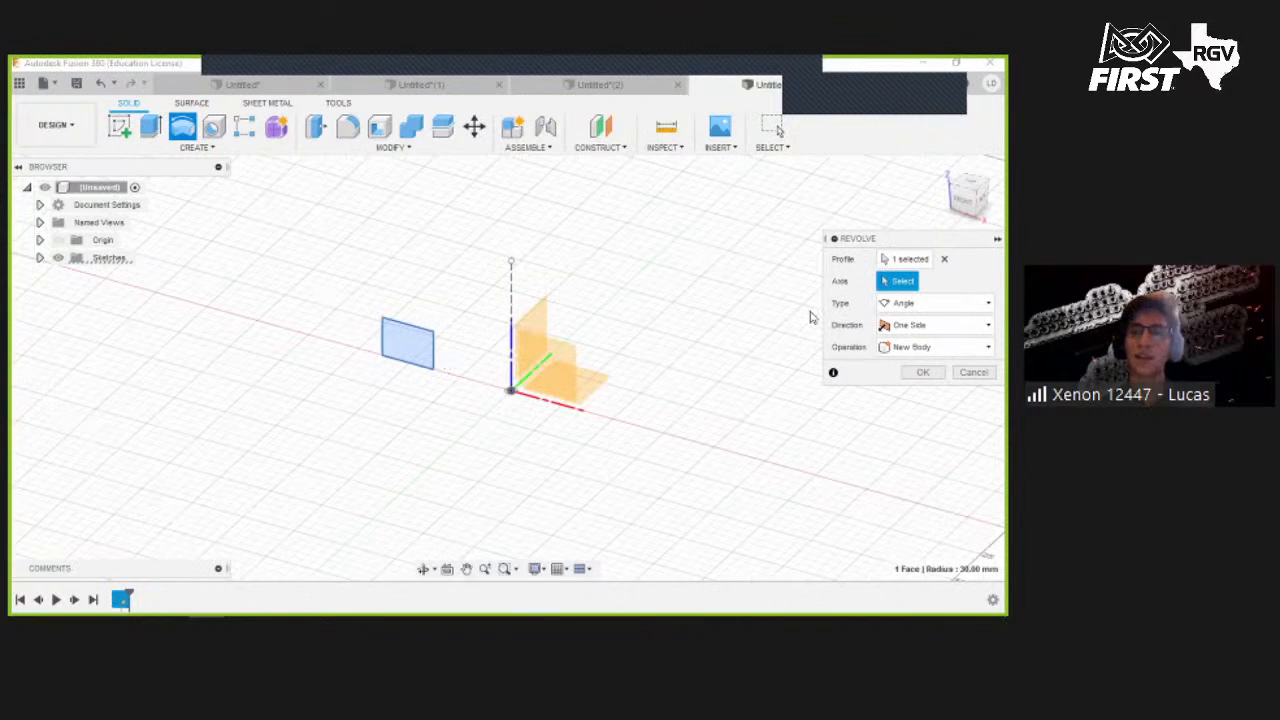
left_click(511, 287)
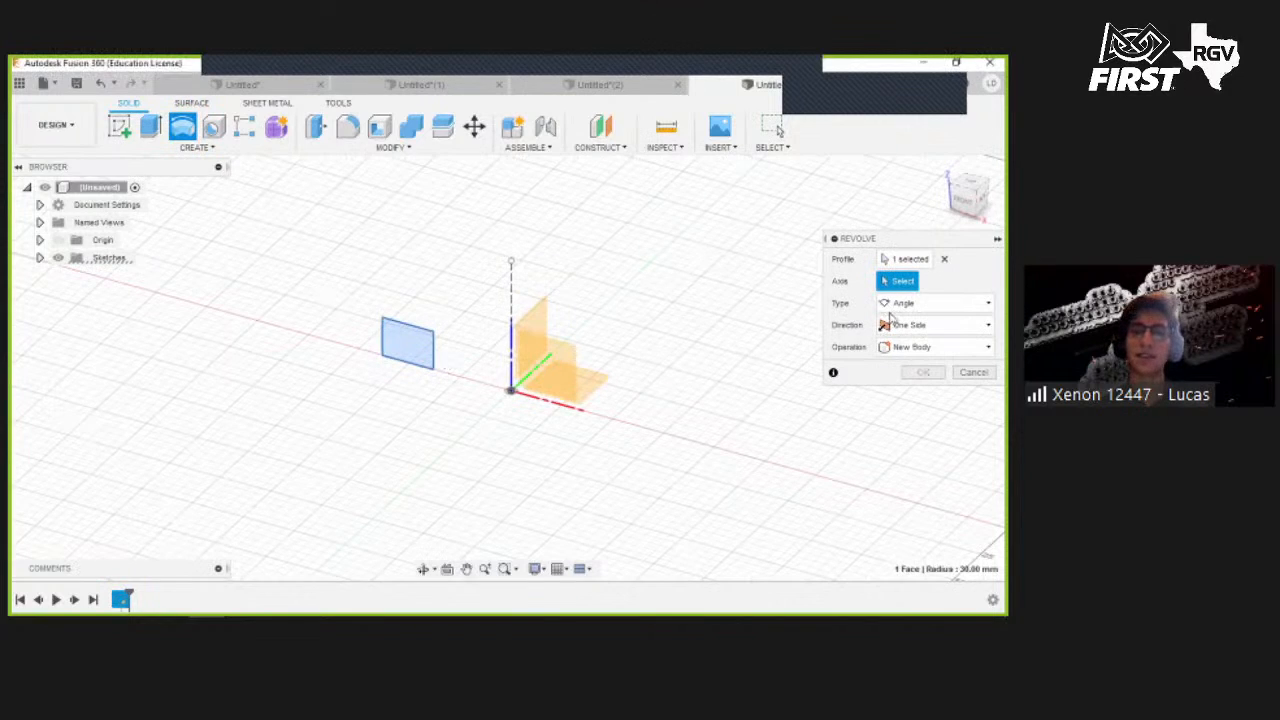
left_click(921, 394)
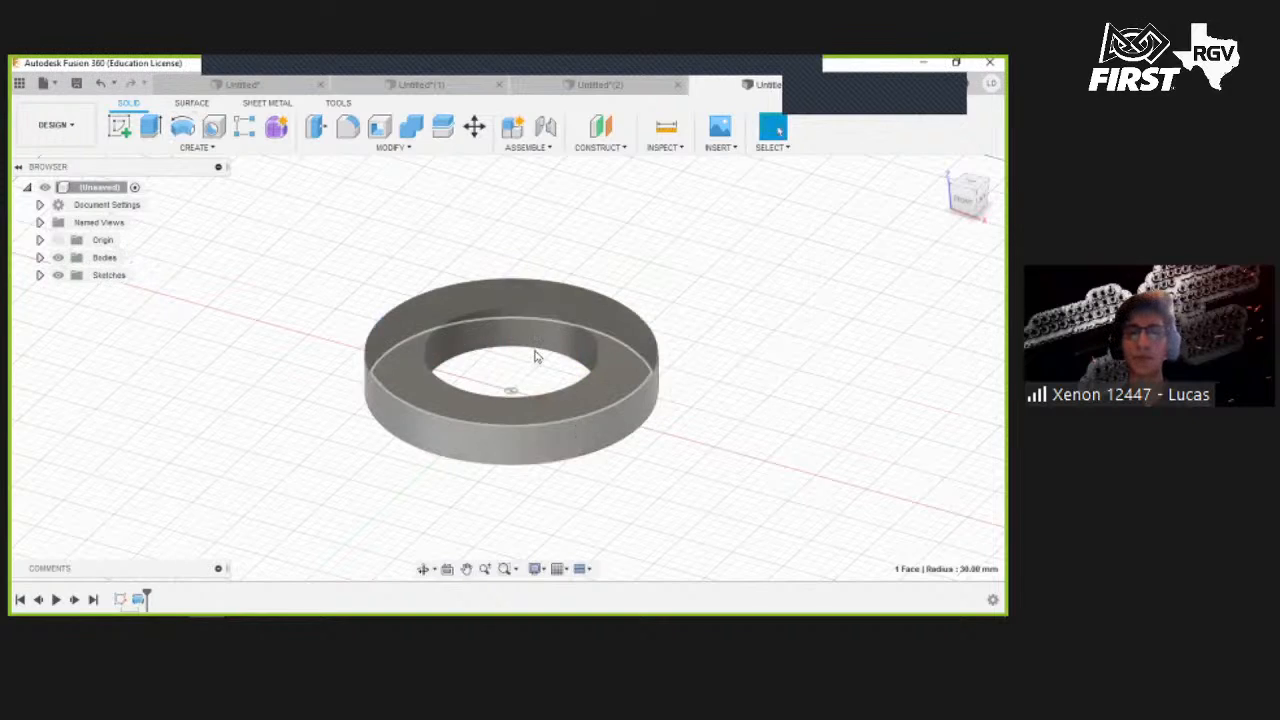
- Fillet the ring's four circular edges with a 0.25 in radius
scroll(600, 296, "up", 3)
scroll(550, 339, "up", 1)
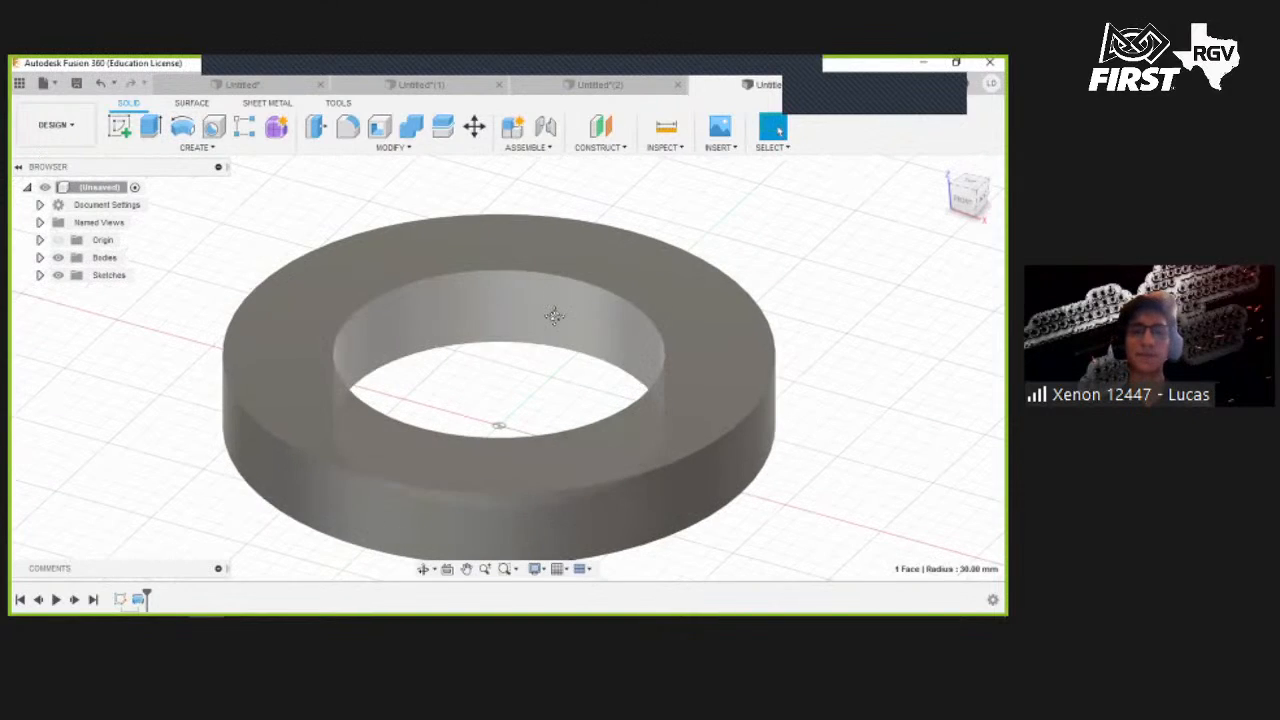
middle_click_drag(622, 300, 628, 270)
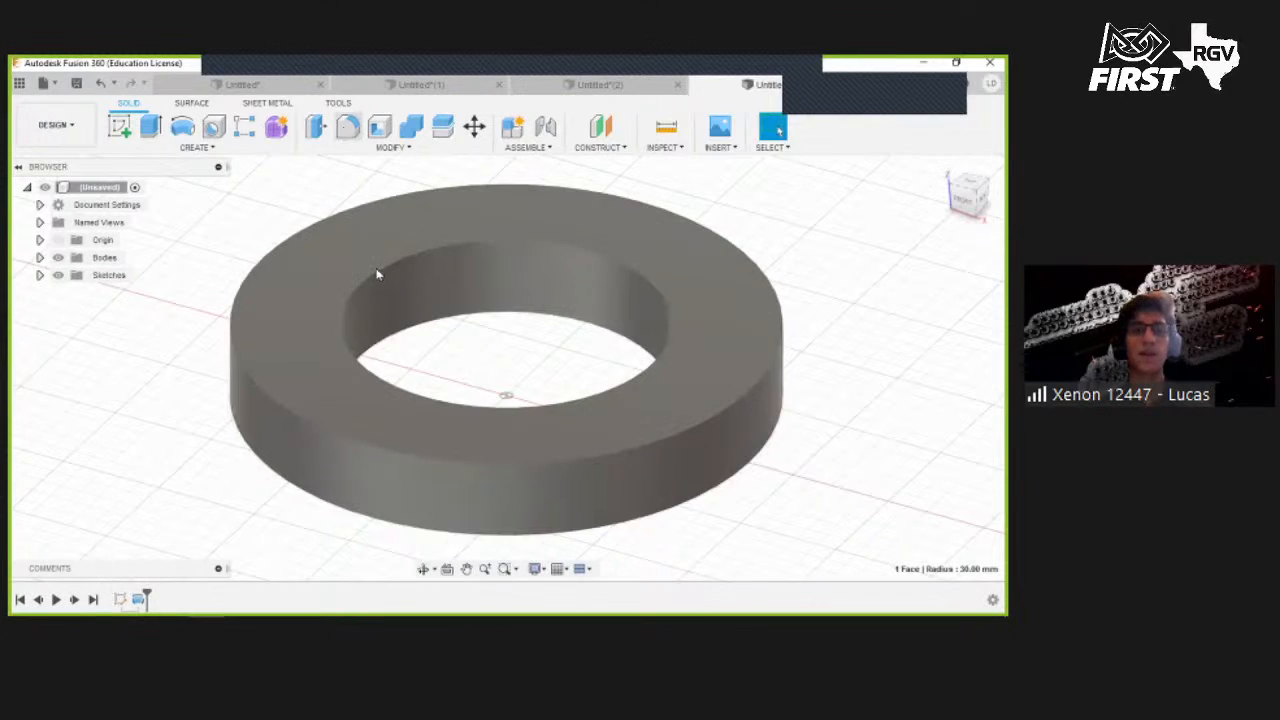
key("f")
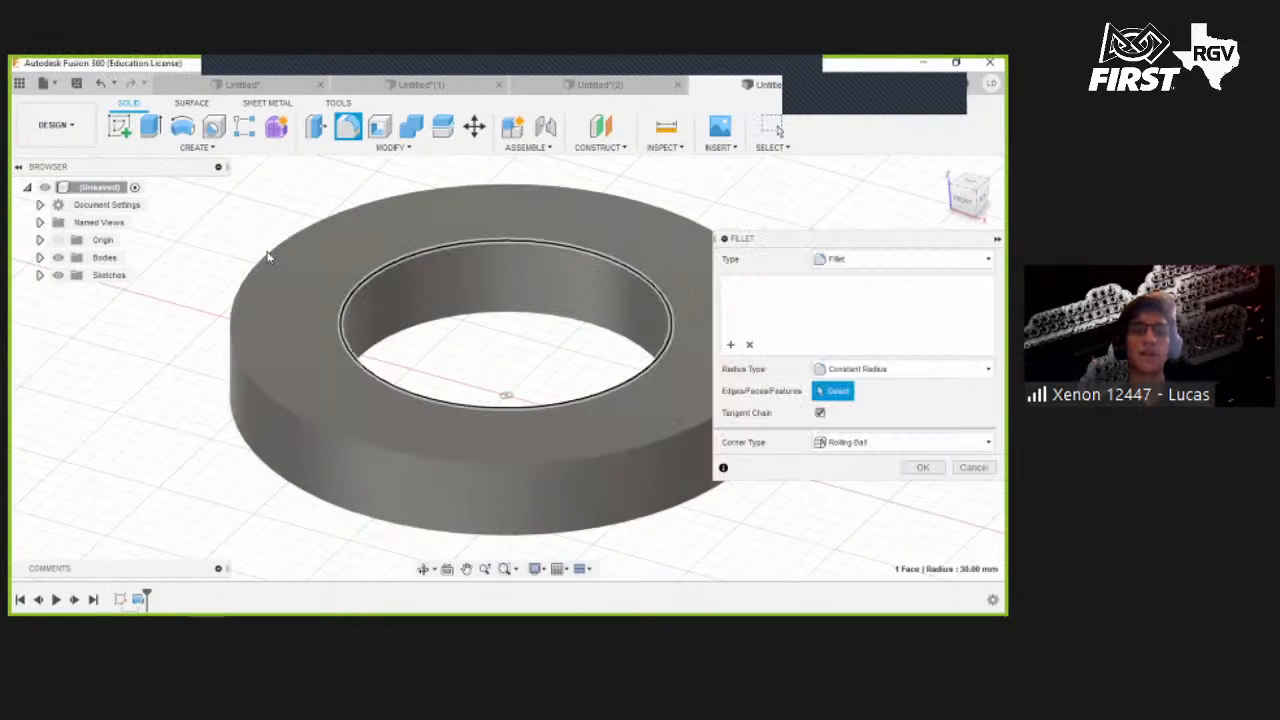
left_click(378, 342)
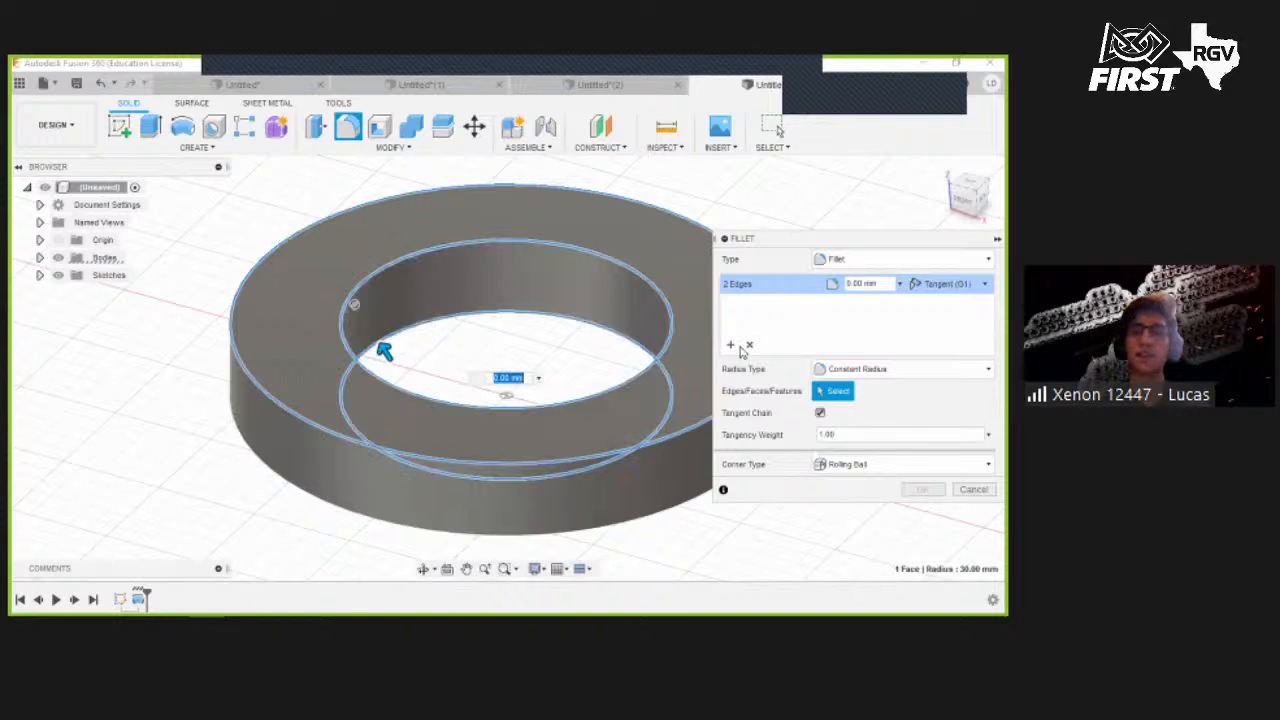
type("0.25in")
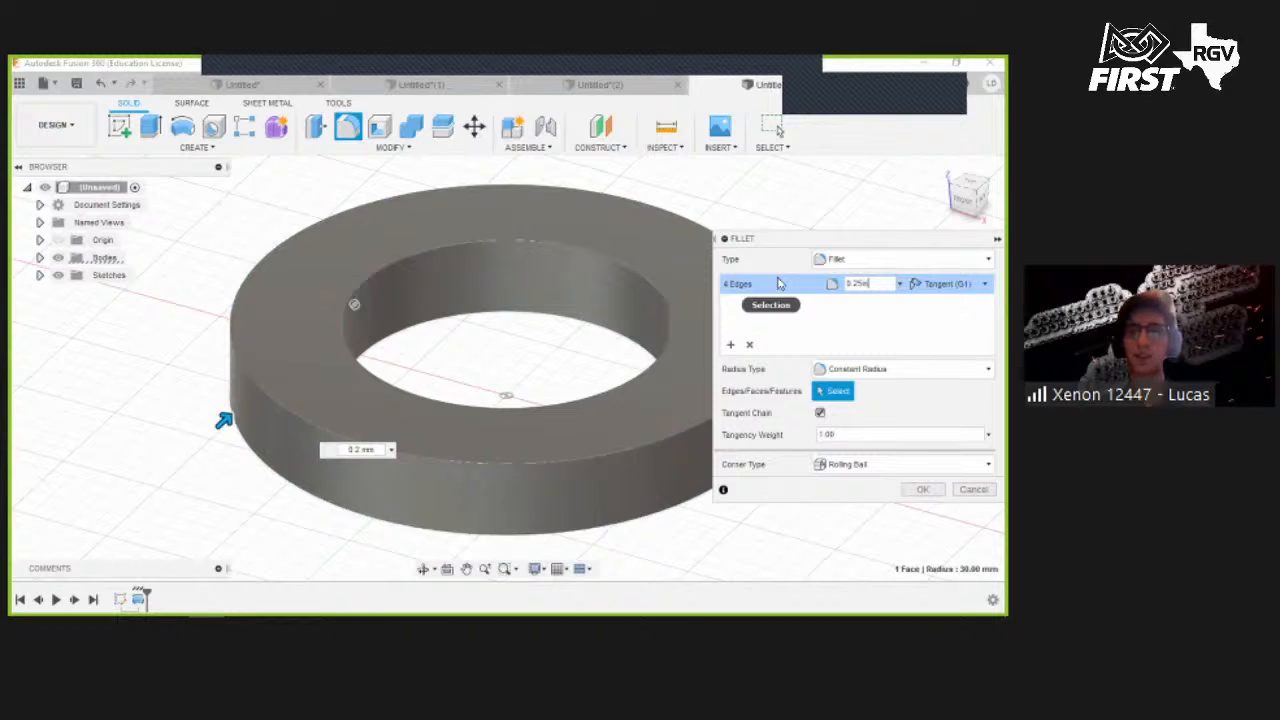
key("Return")
left_click(447, 148)
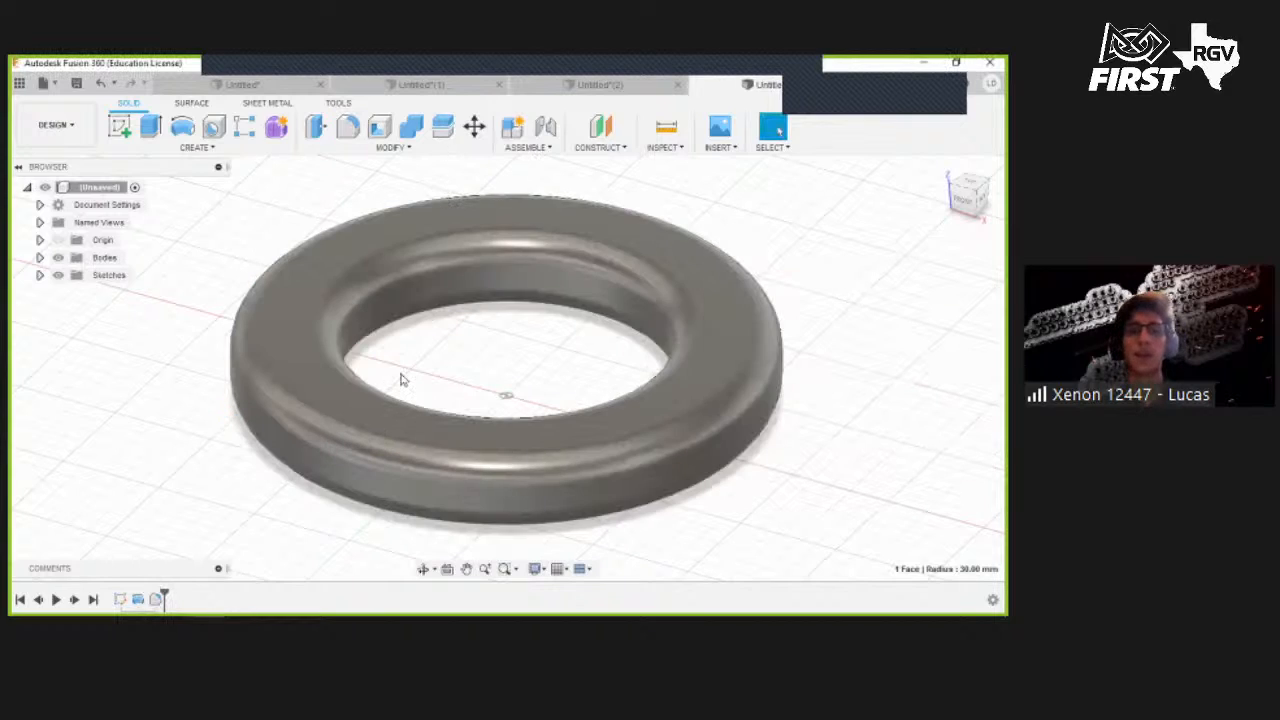
- Search the appearance library for yellow matt and apply Plastic - Matte (Yellow) to the ring
left_click(376, 443)
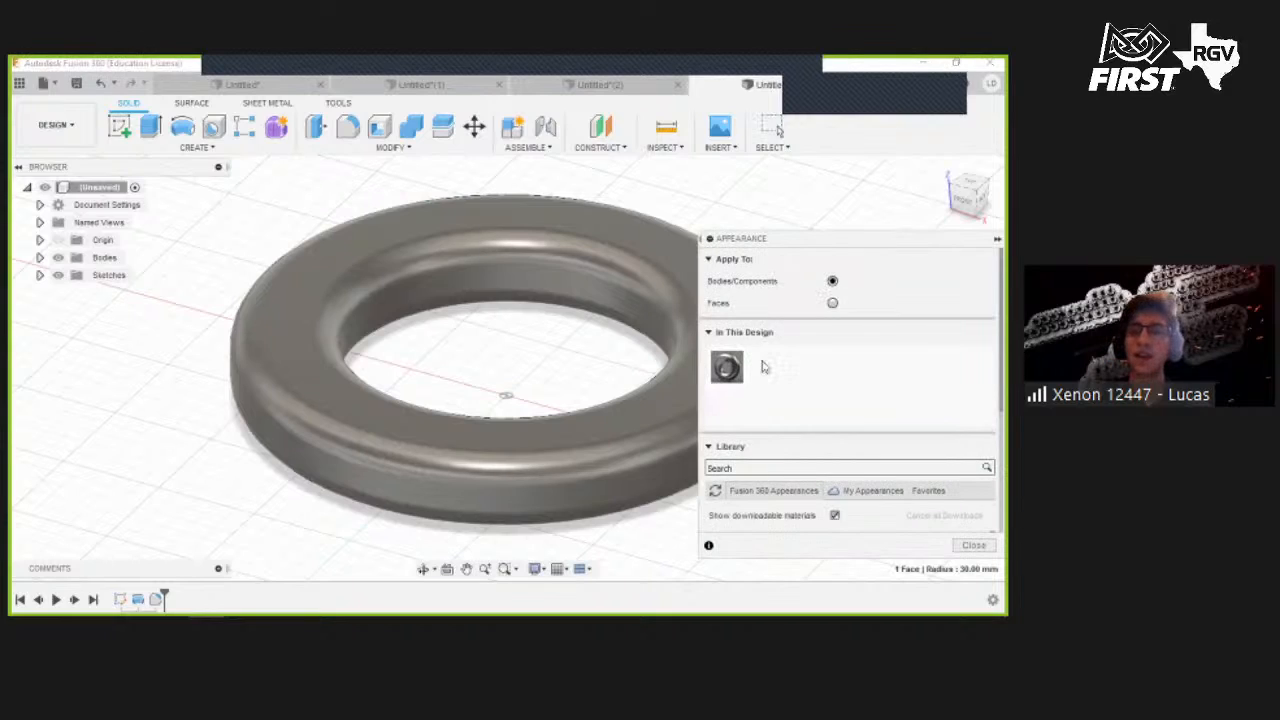
left_click(795, 464)
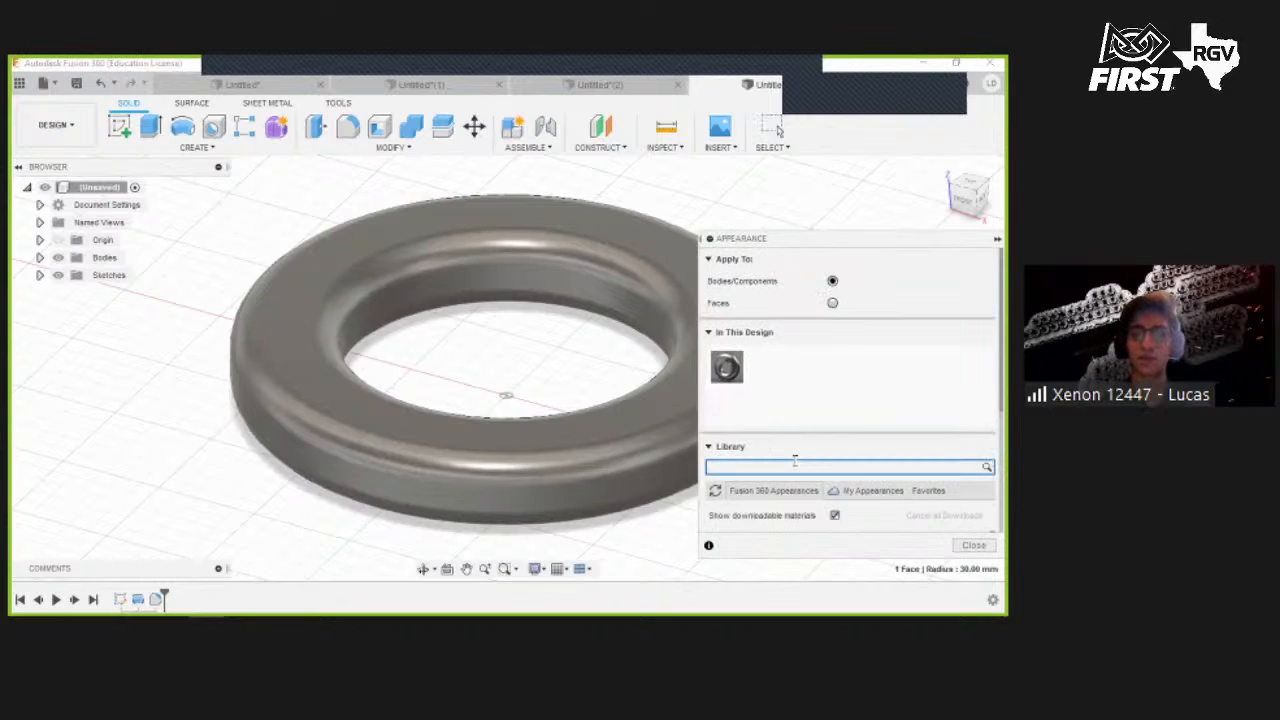
type("yellow matt")
left_click_drag(843, 453, 512, 436)
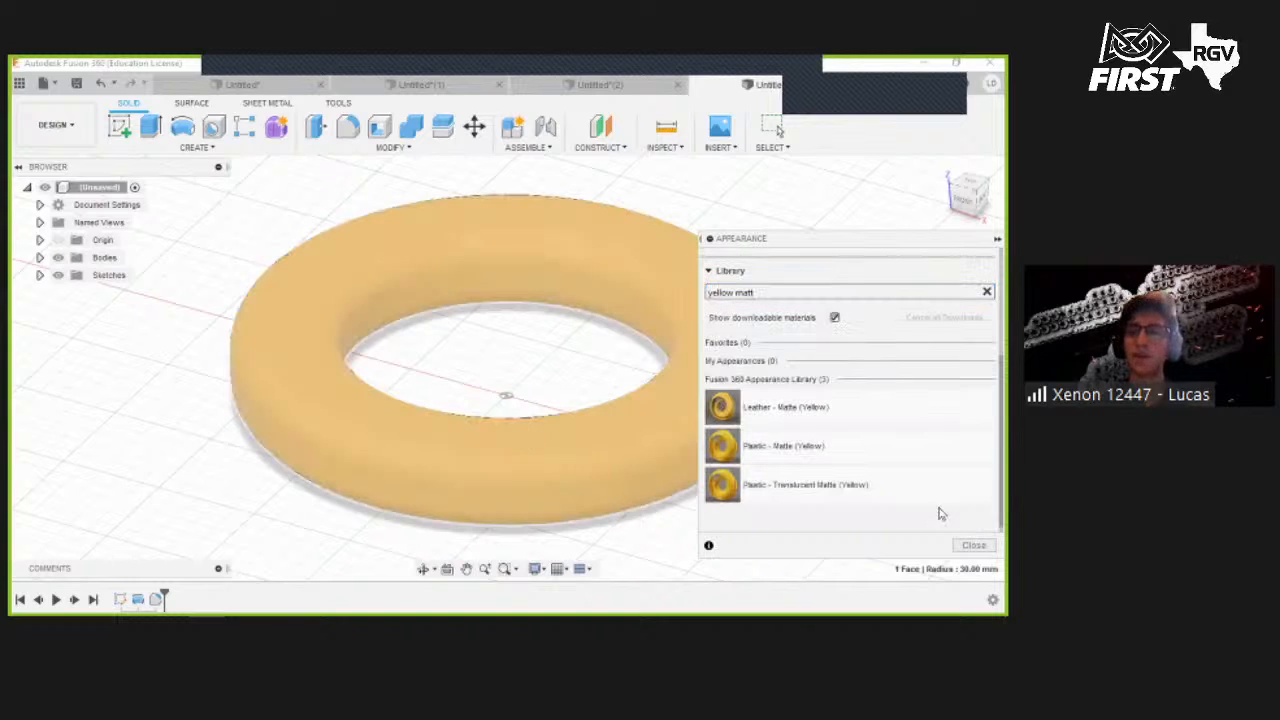
left_click(971, 545)
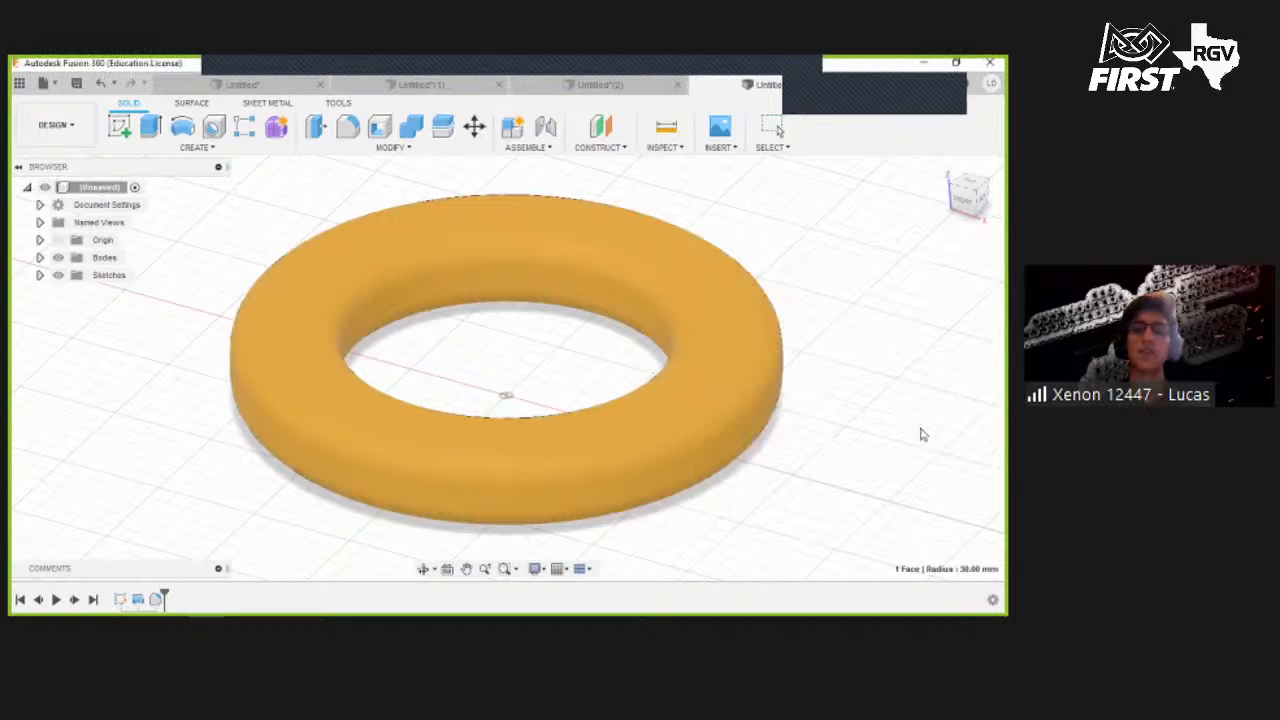
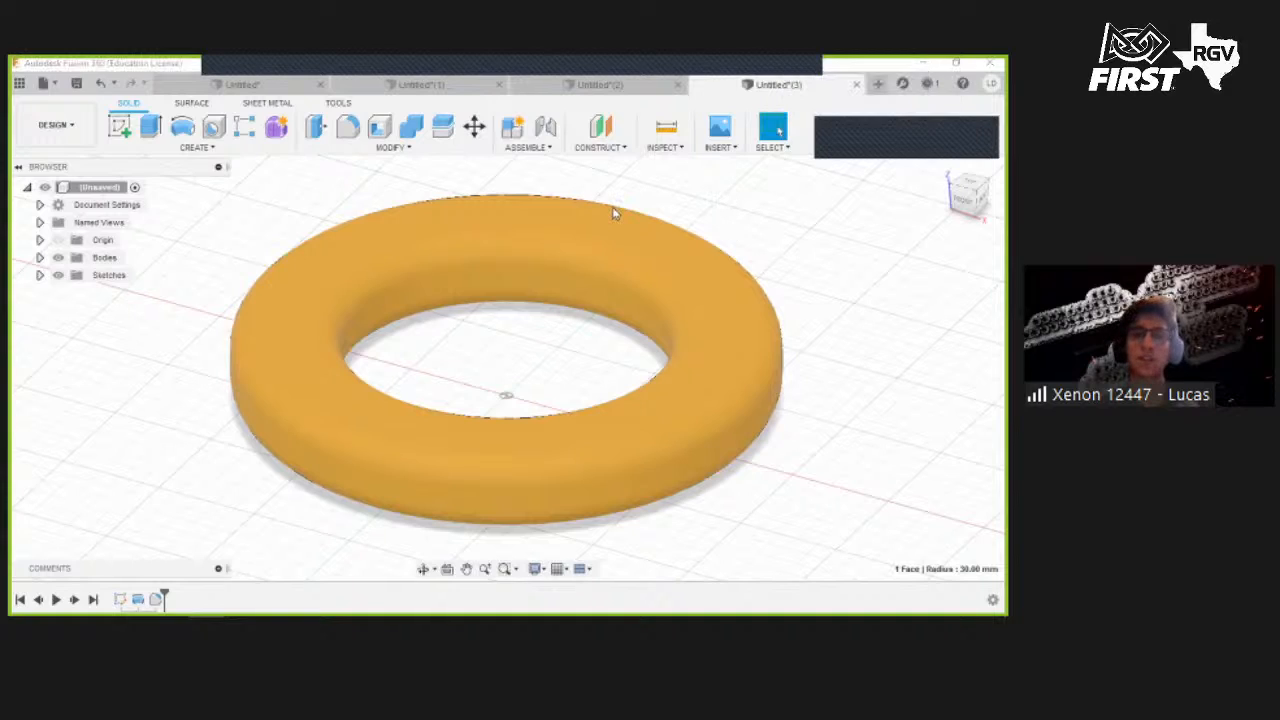
- Save the ring design under the name Ring in the Tutorial folder
left_click(221, 227)
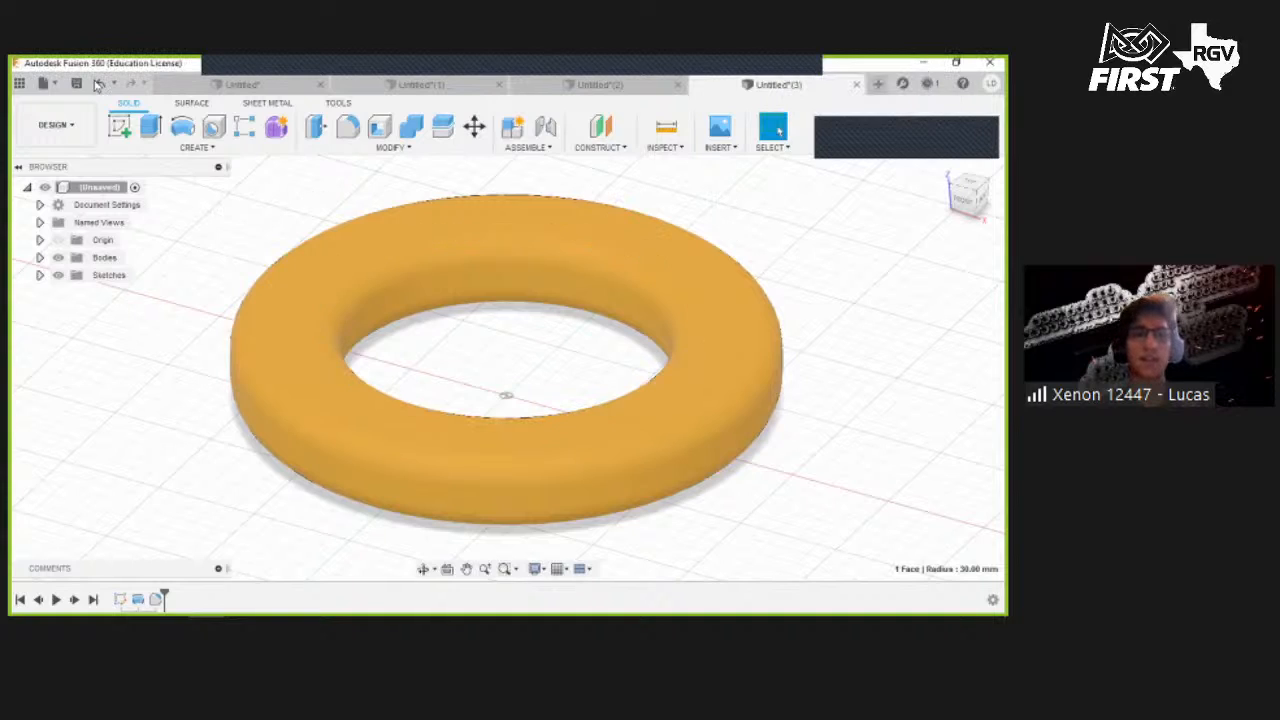
key("ctrl+s")
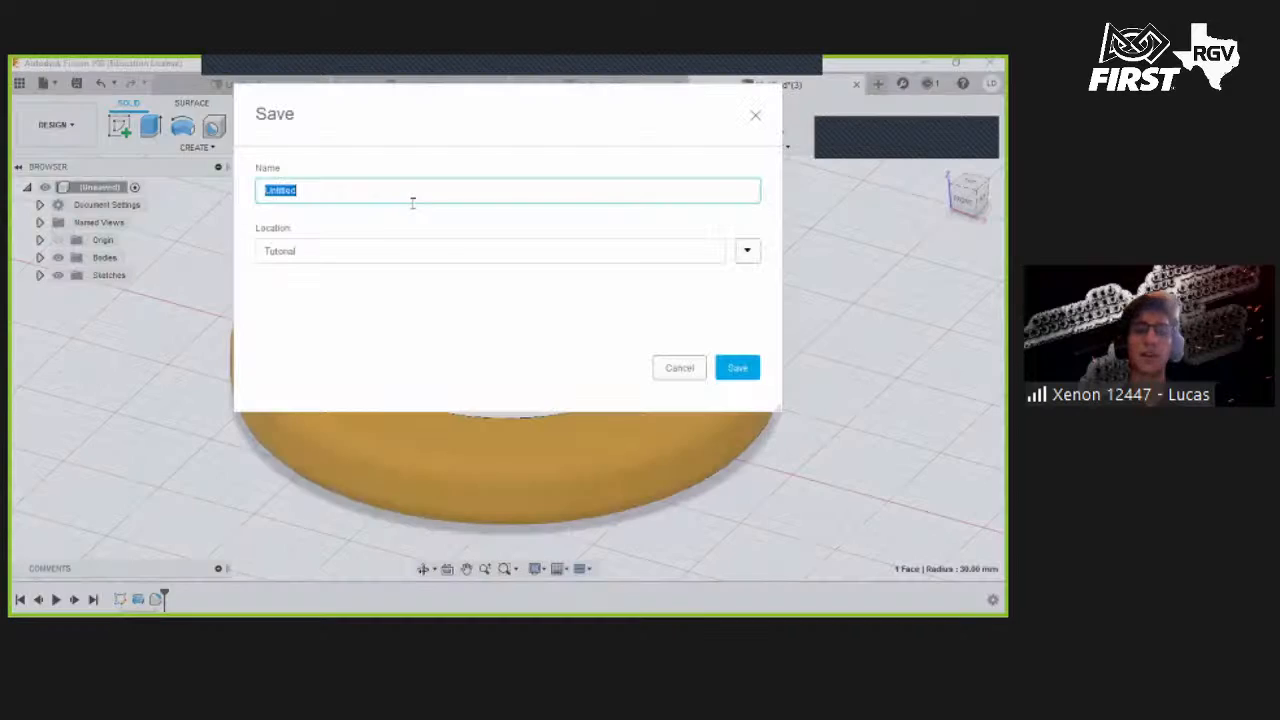
type("Ring")
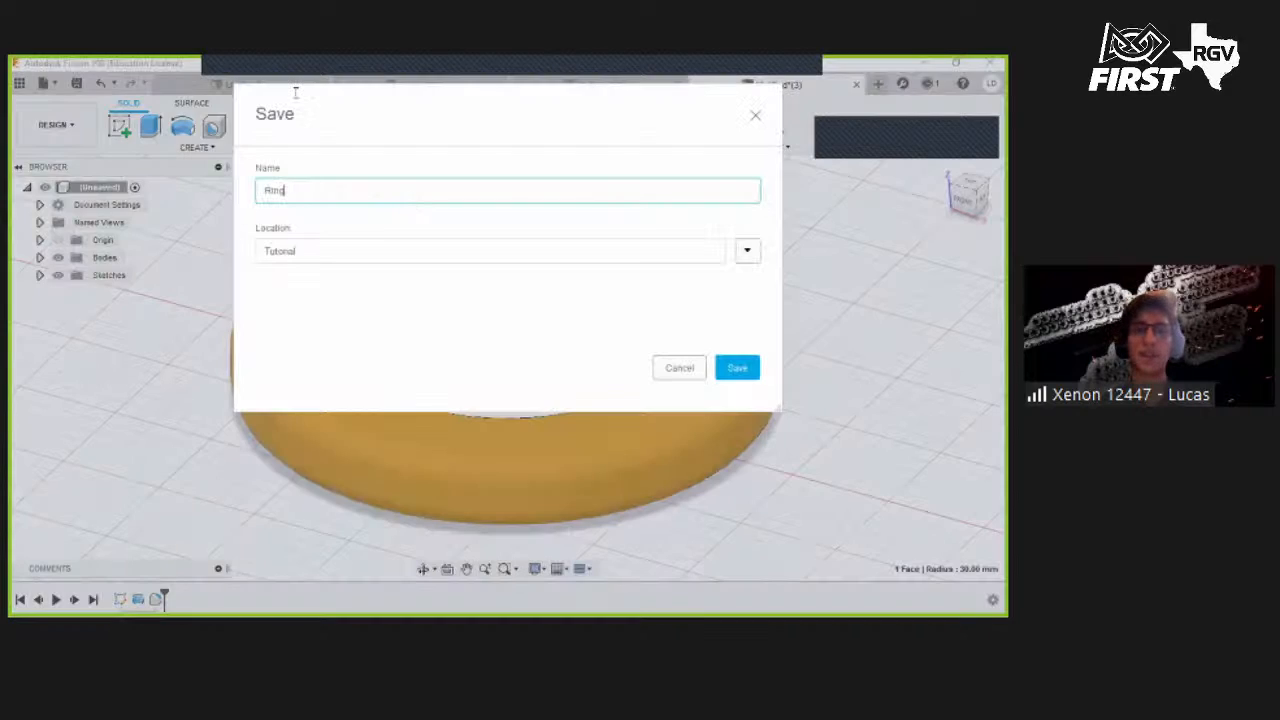
key("Return")
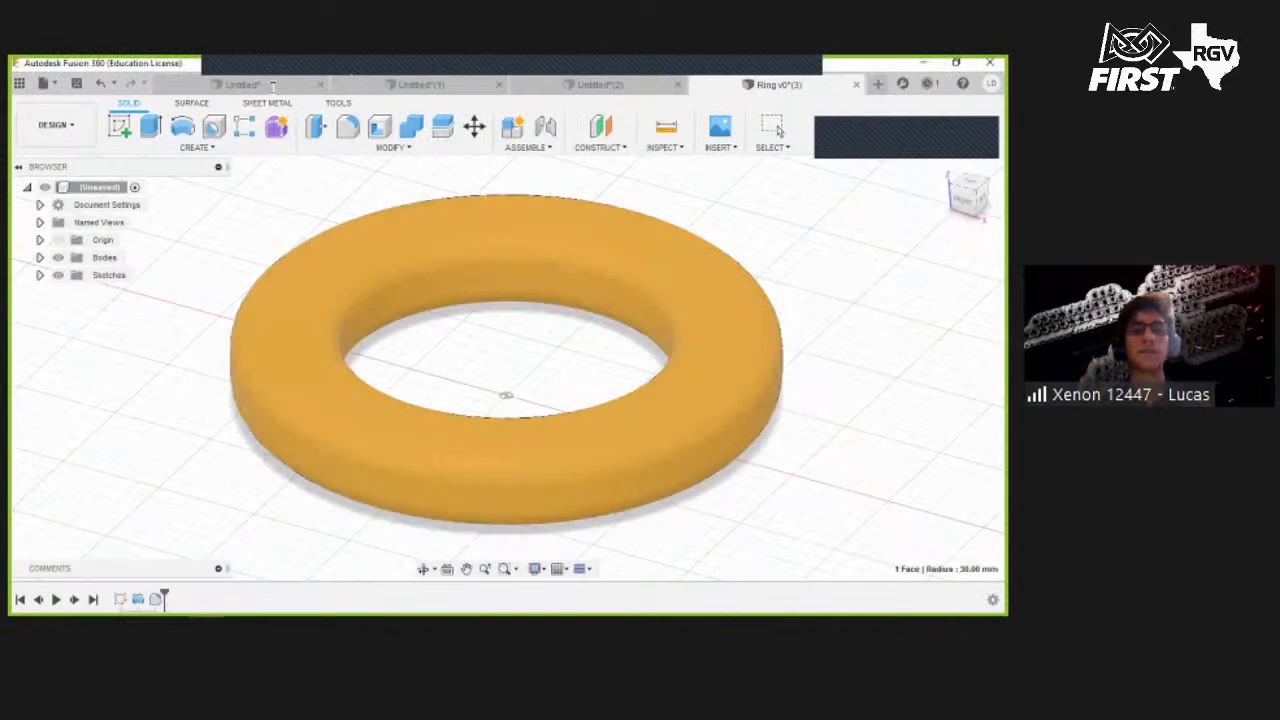
- Switch to the field design's document and open the data panel
left_click(272, 87)
left_click(400, 89)
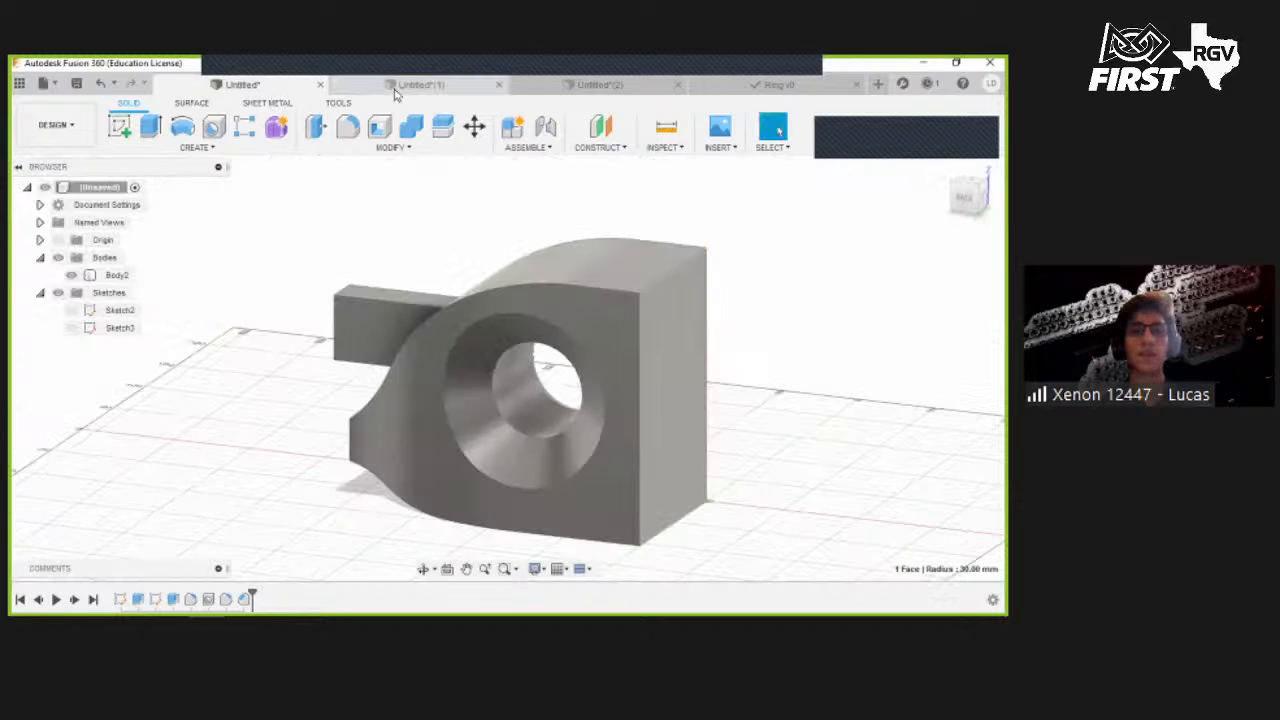
left_click(22, 87)
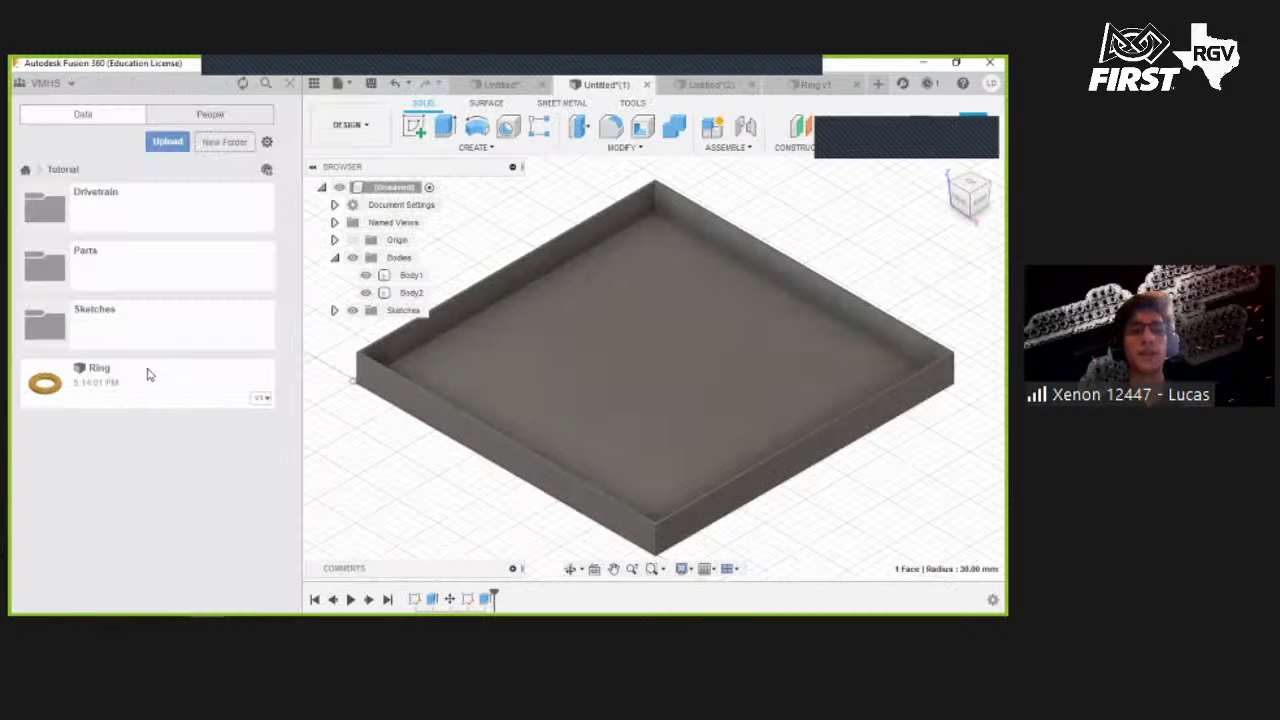
- Try to insert the Ring design into the unsaved field design
right_click(147, 377)
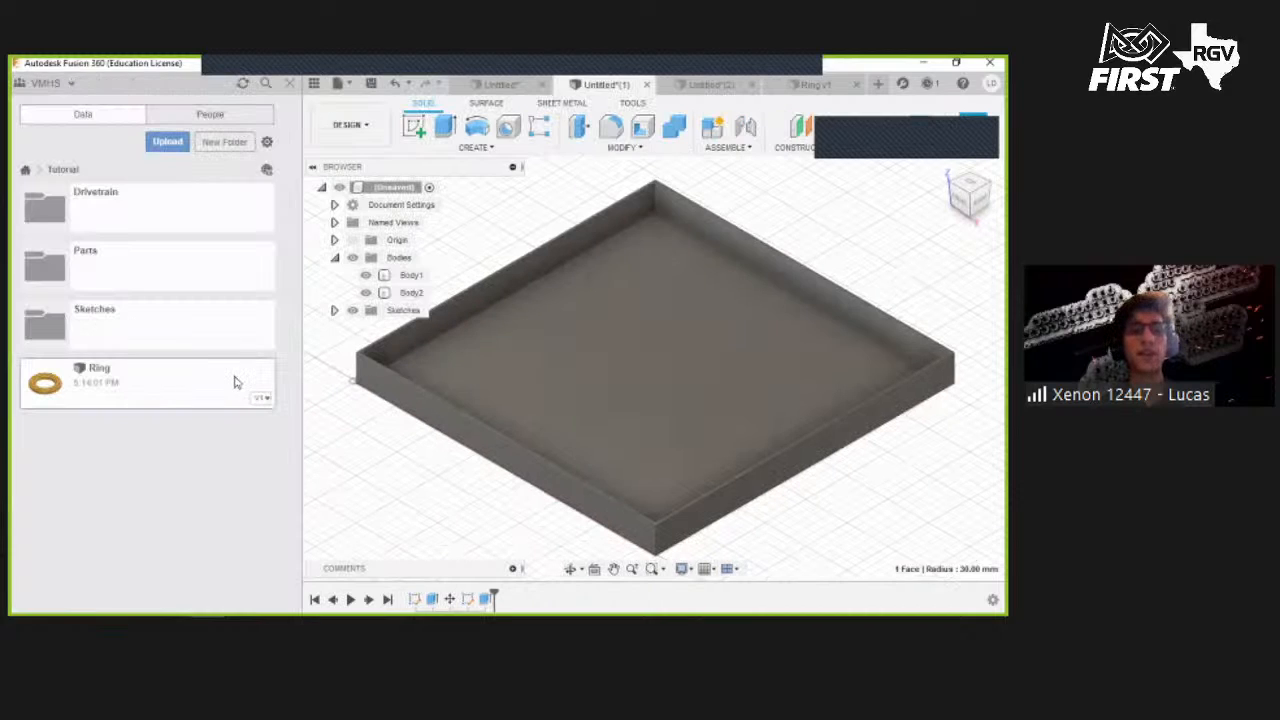
left_click(200, 400)
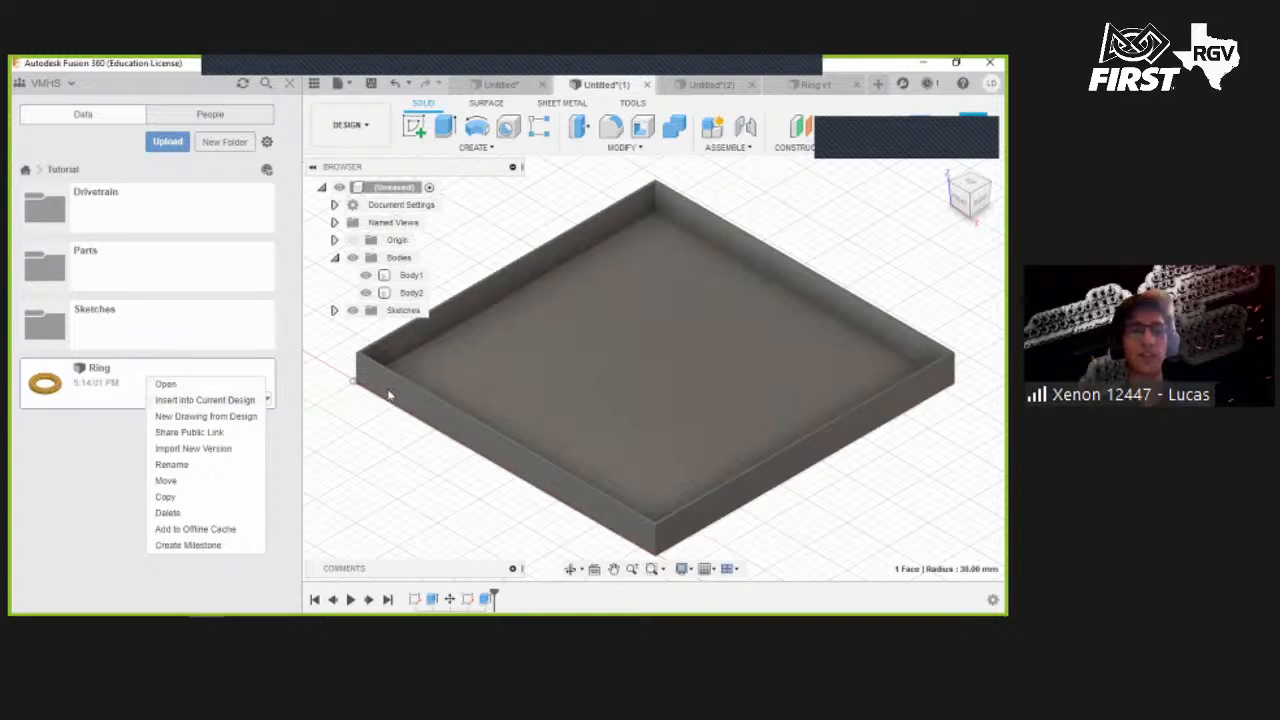
left_click(624, 335)
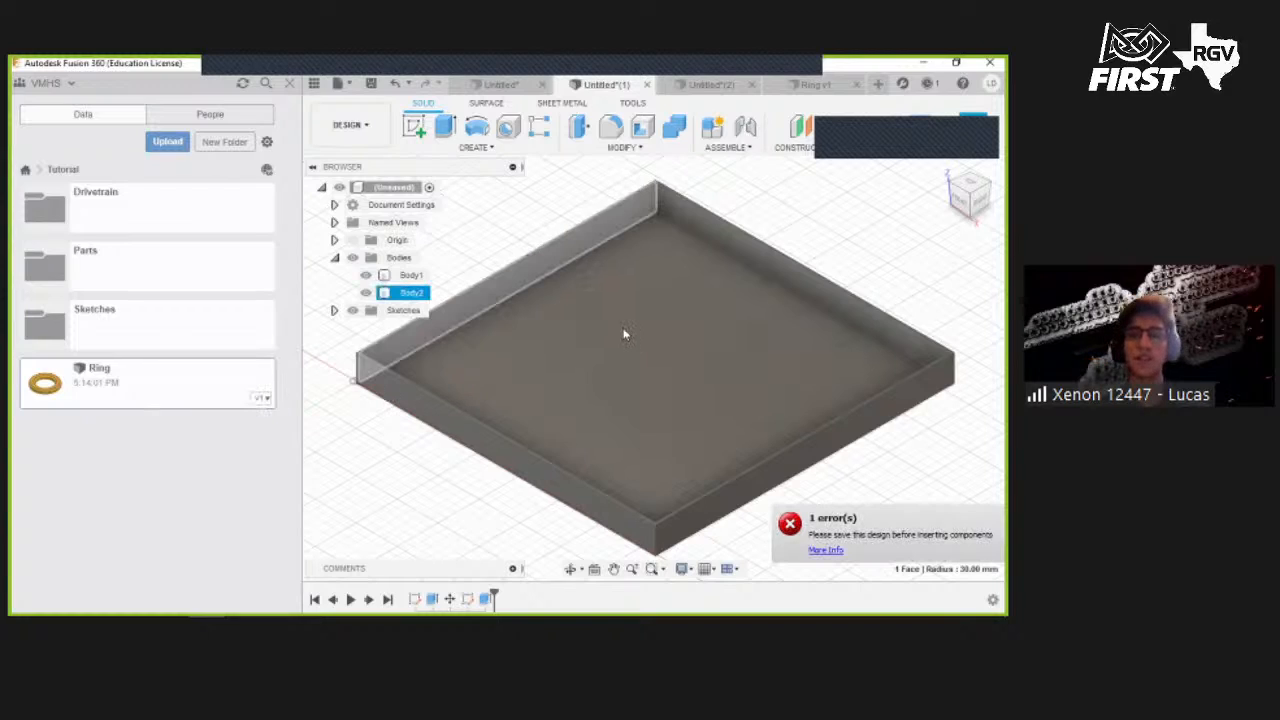
left_click(591, 300)
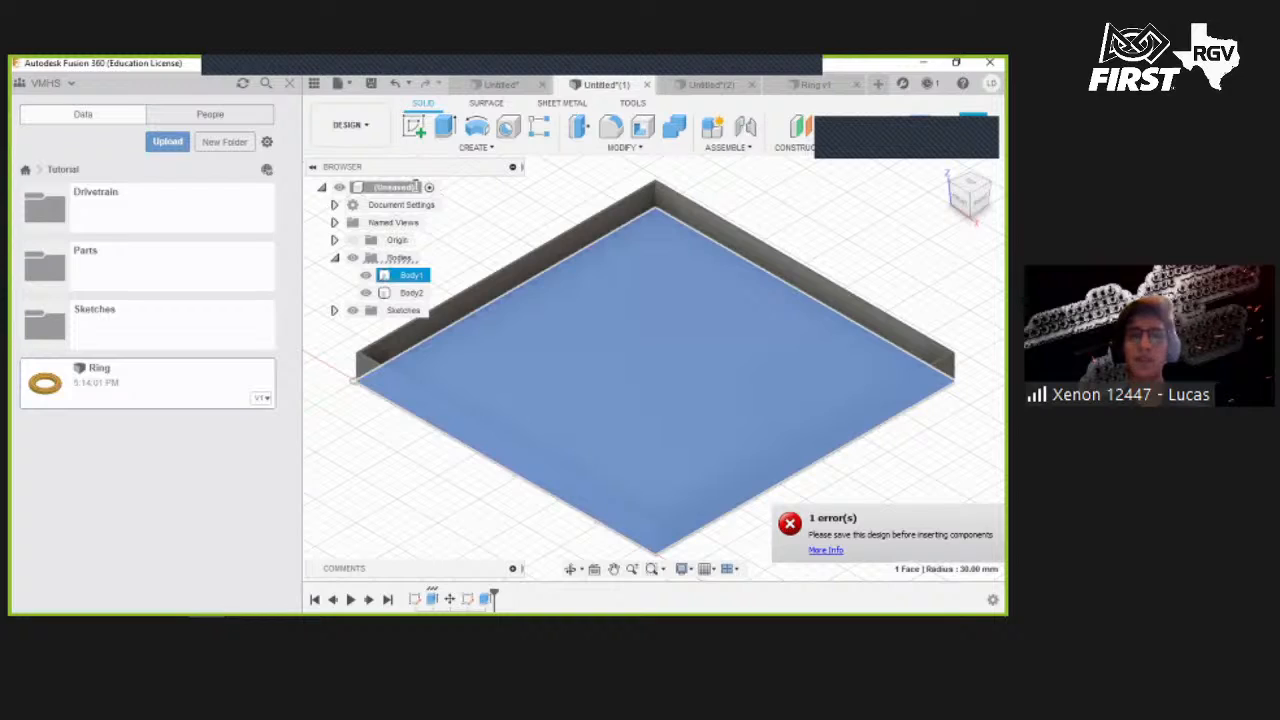
- Save the field design under the name Field in the Tutorial folder
key("ctrl+s")
type("Field")
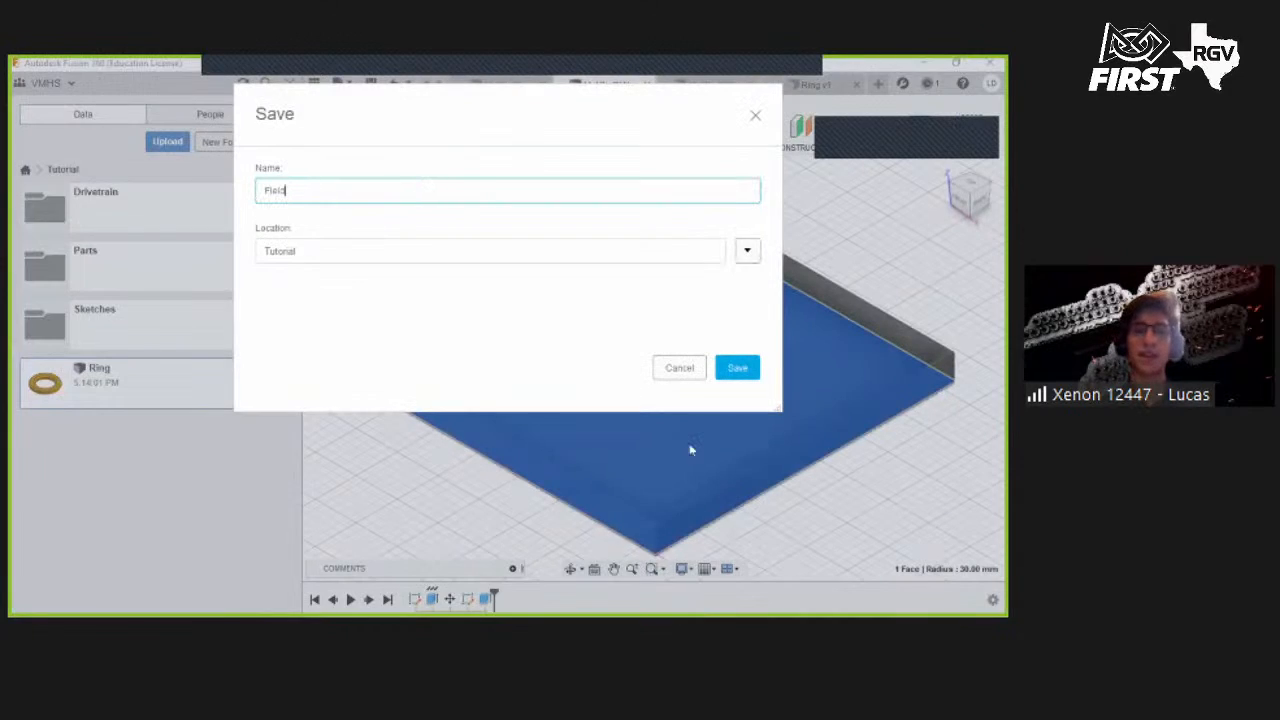
left_click(737, 368)
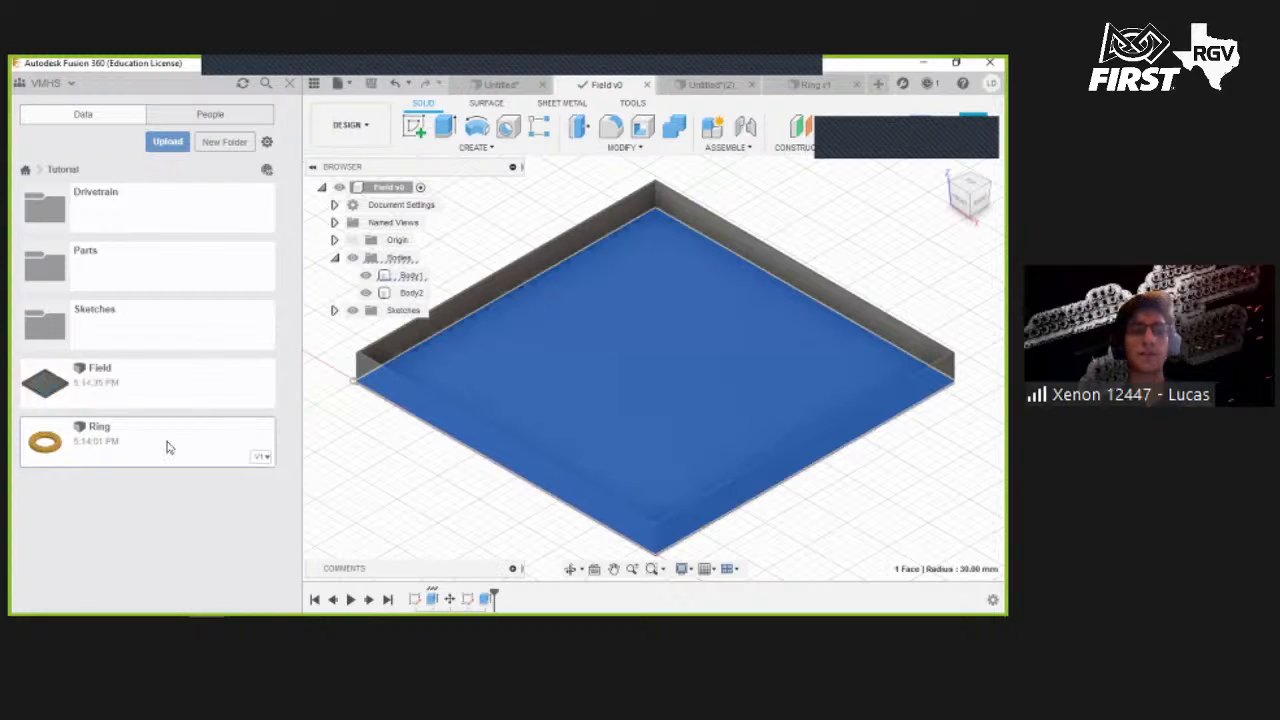
- Insert the Ring design into the field design and raise it 300 mm along Z
right_click(165, 444)
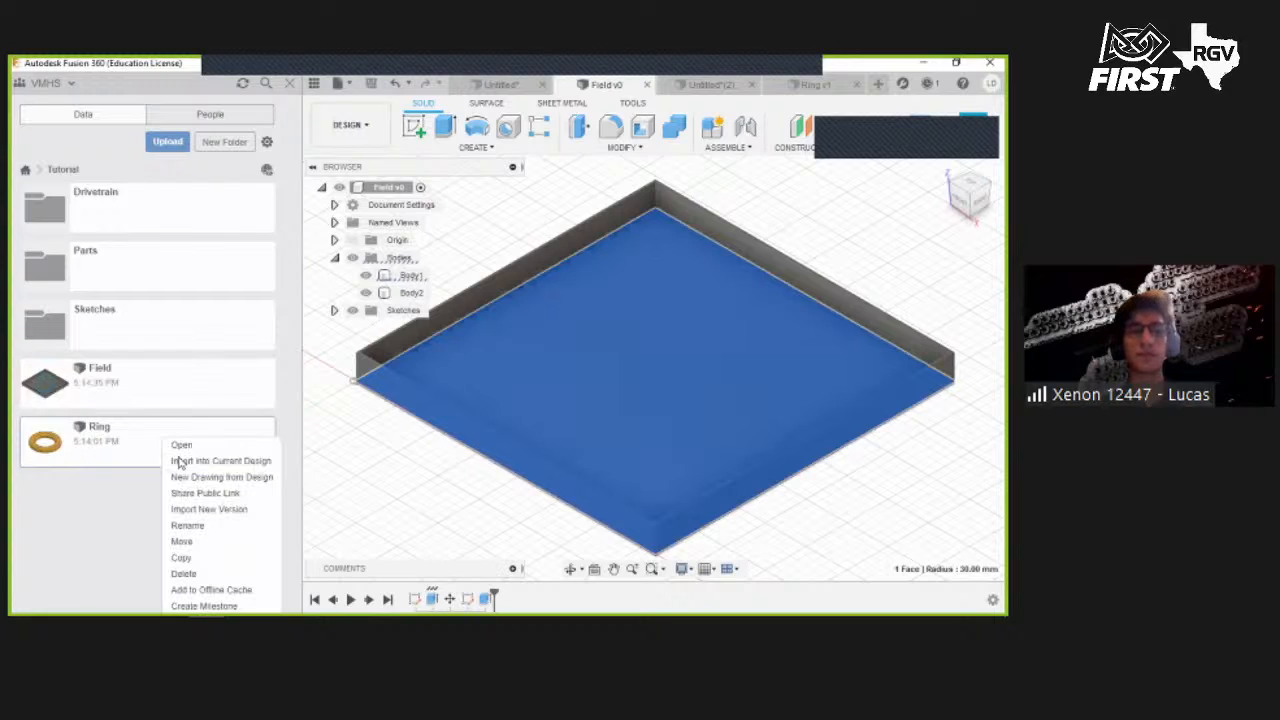
left_click(190, 460)
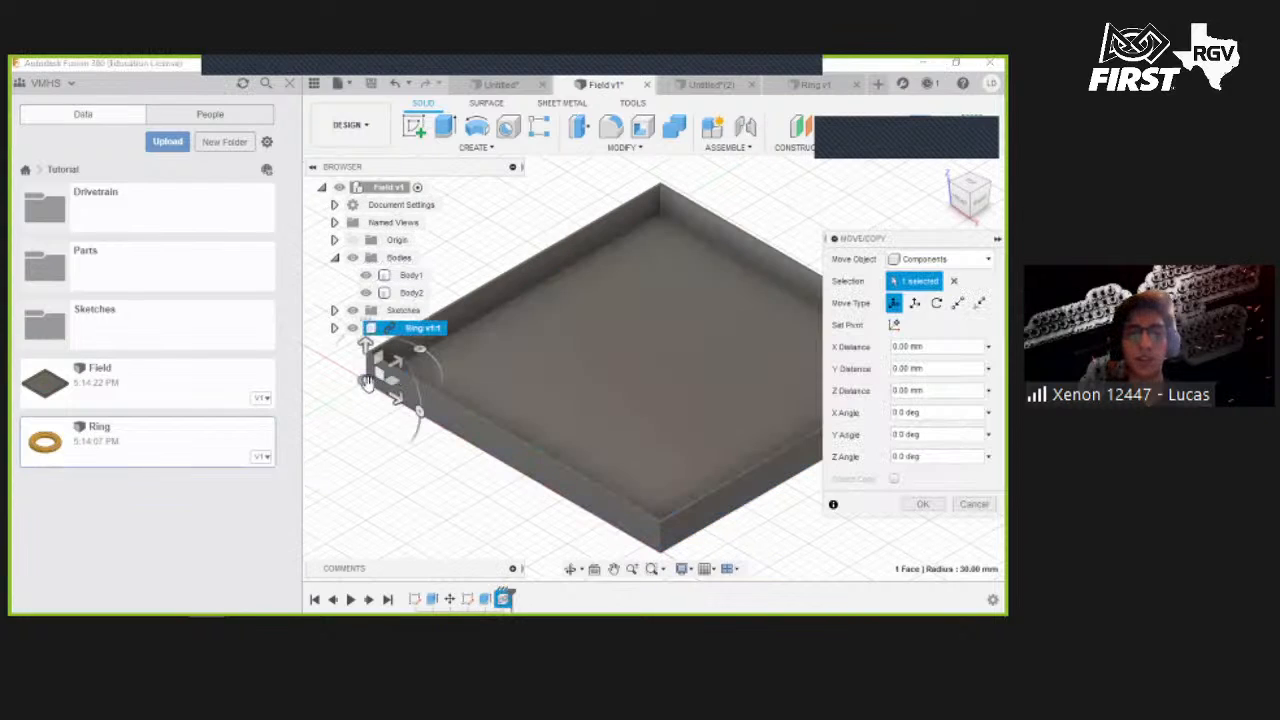
left_click_drag(366, 380, 604, 352)
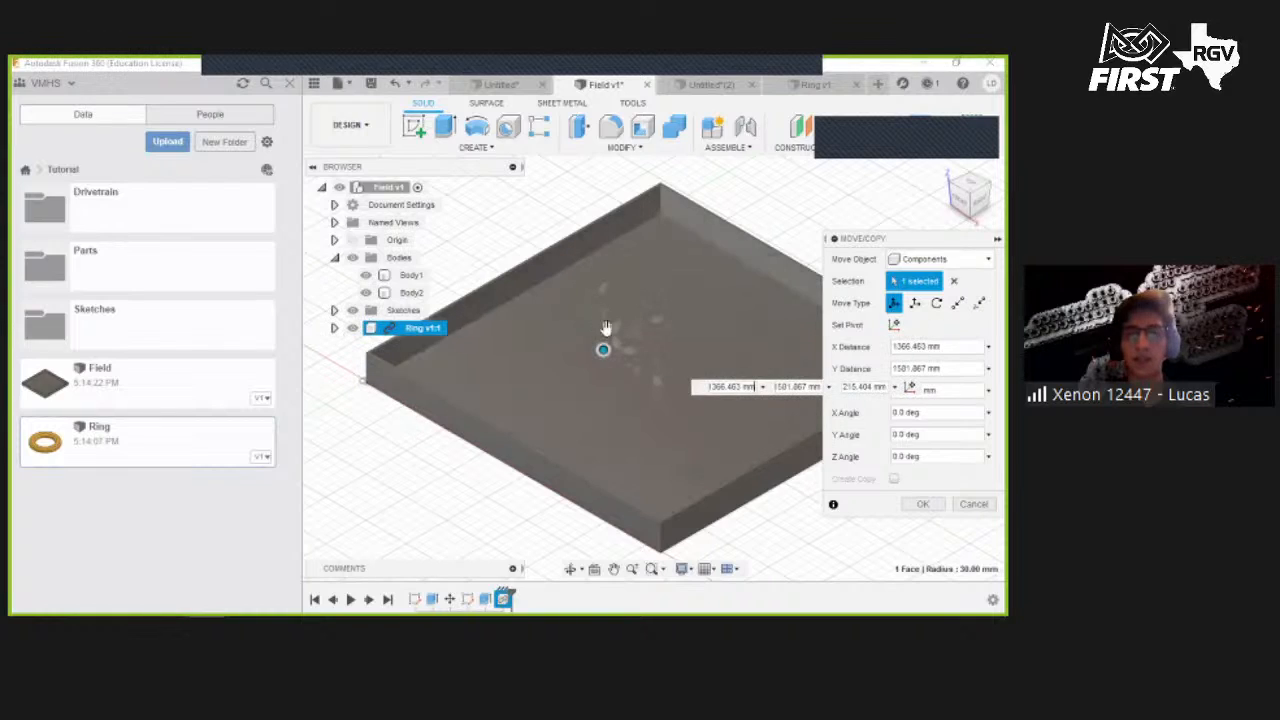
left_click(922, 504)
scroll(616, 348, "up", 3)
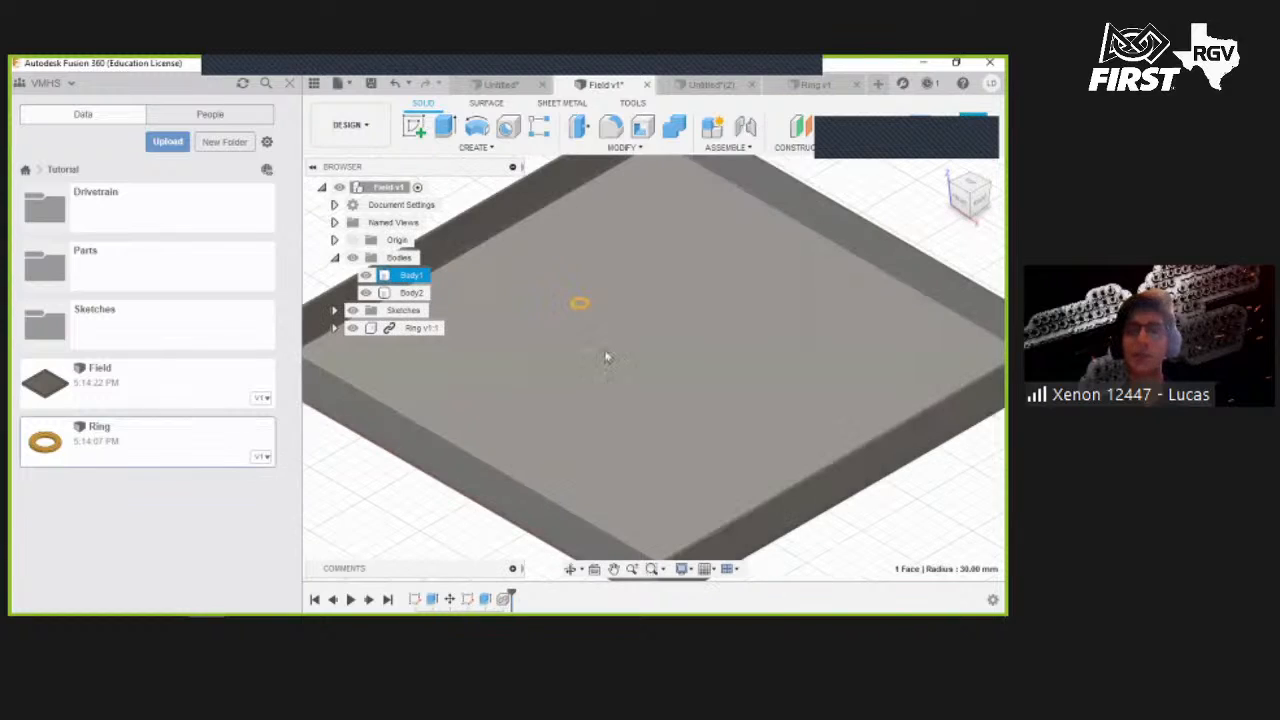
scroll(619, 350, "down", 1)
middle_click_drag(592, 324, 606, 350, "shift")
scroll(587, 322, "up", 2)
left_click(291, 86)
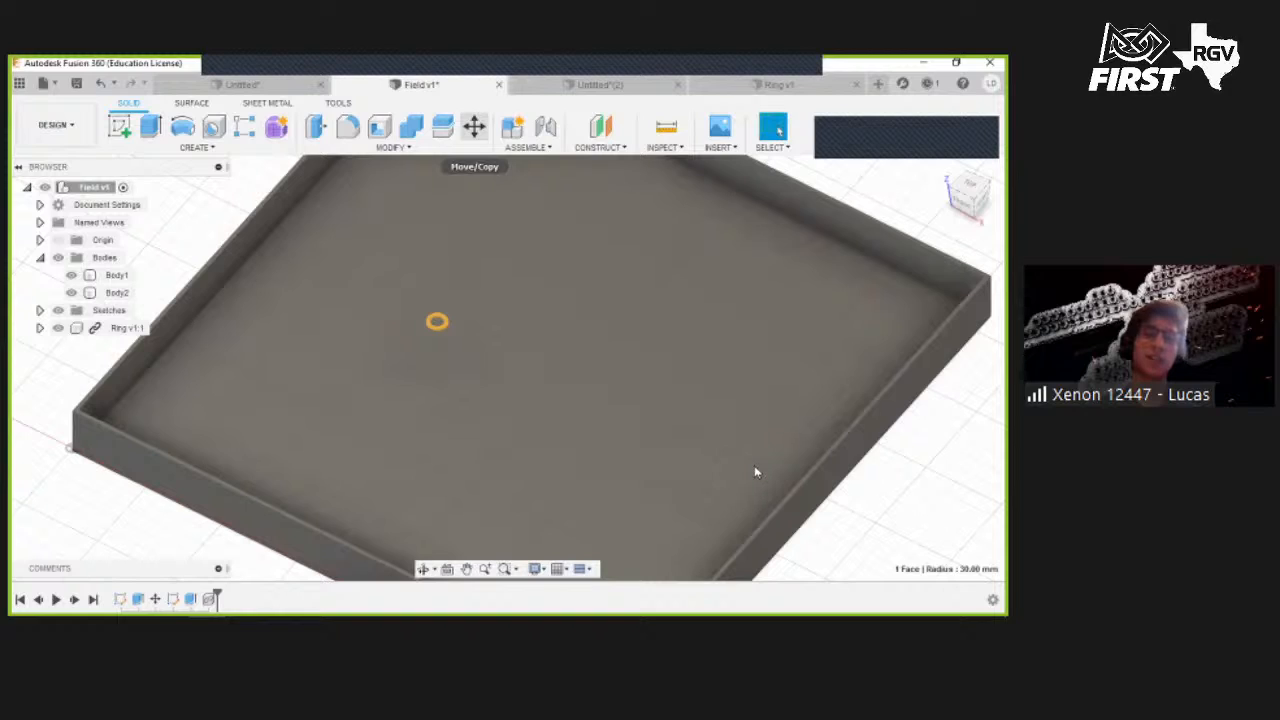
left_click(433, 333)
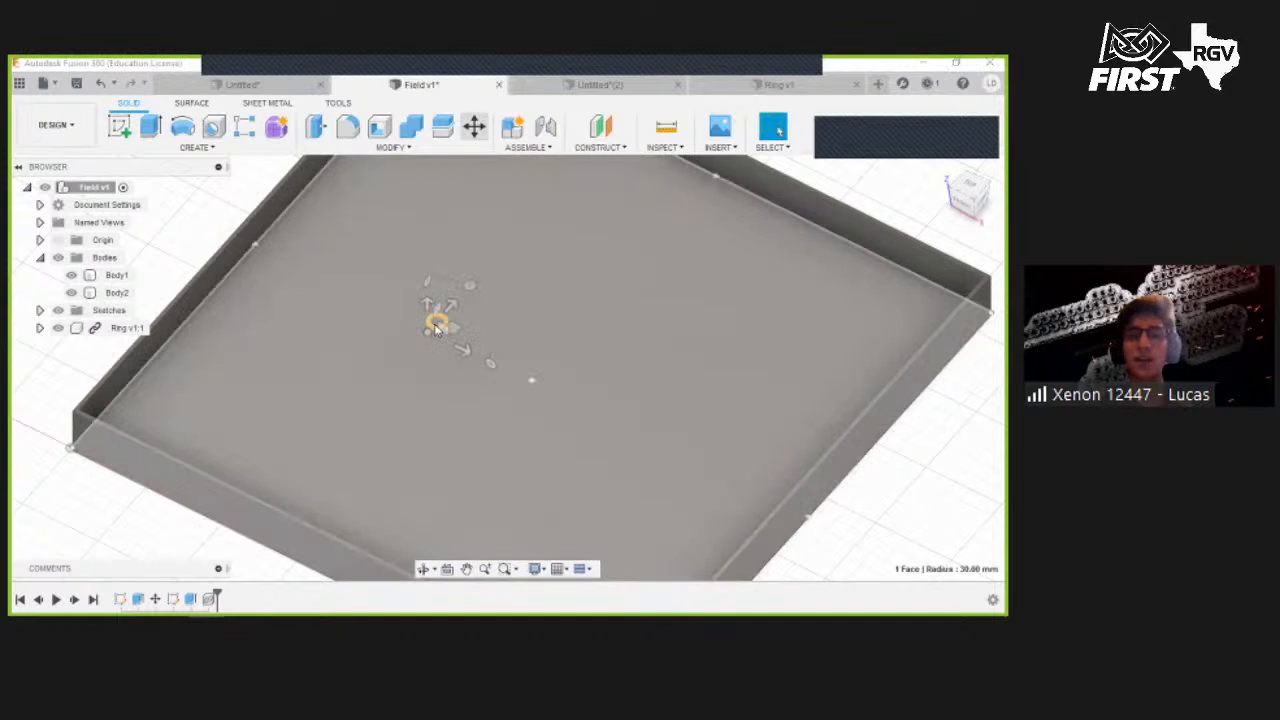
scroll(434, 326, "up", 5)
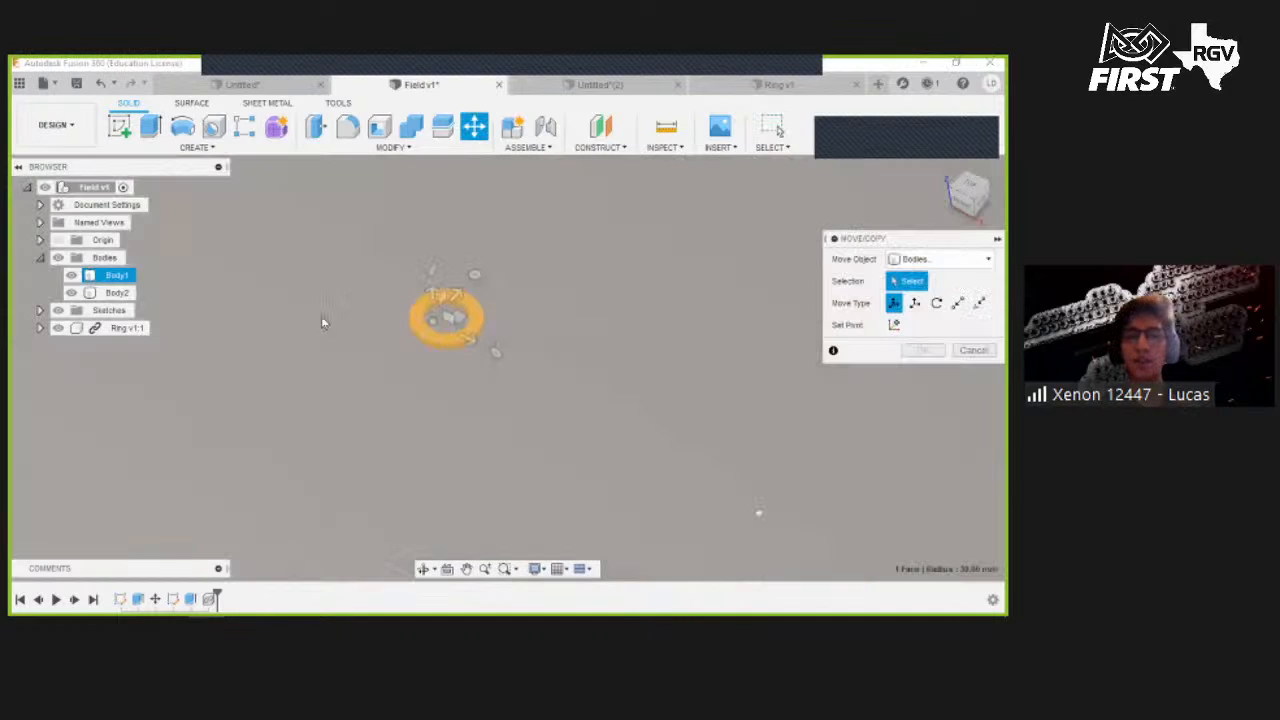
left_click(120, 277)
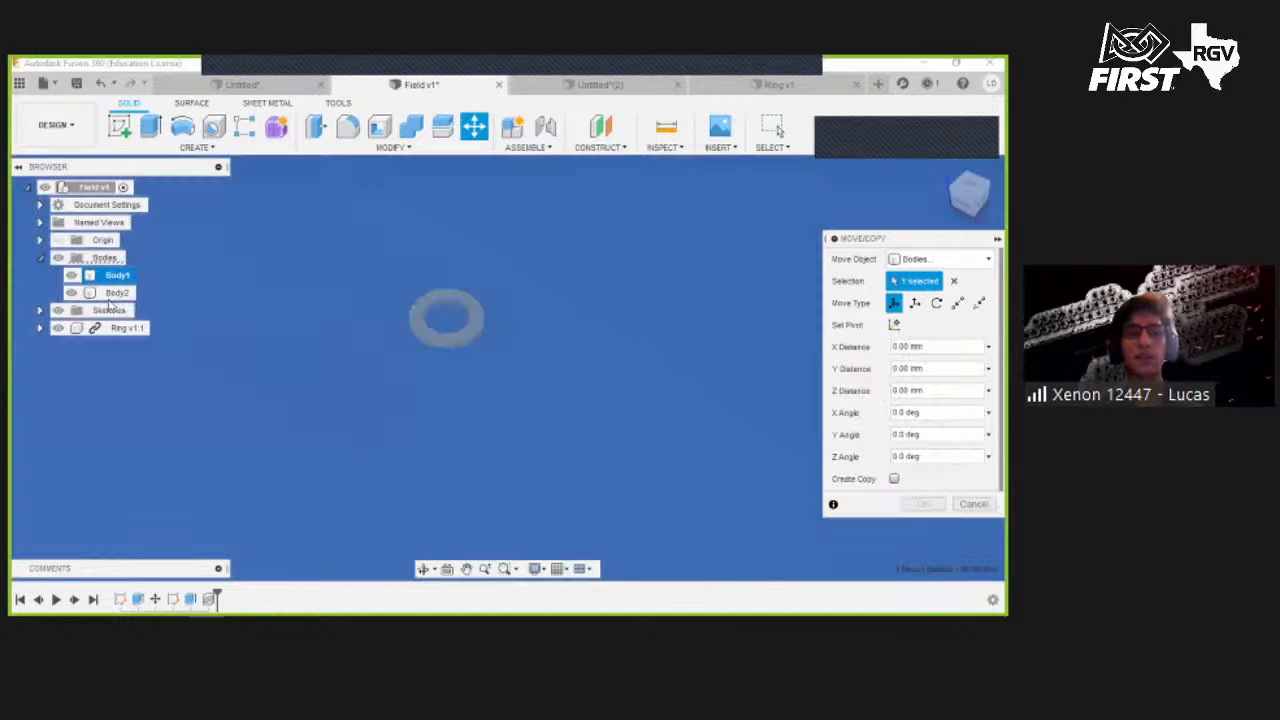
left_click(115, 293)
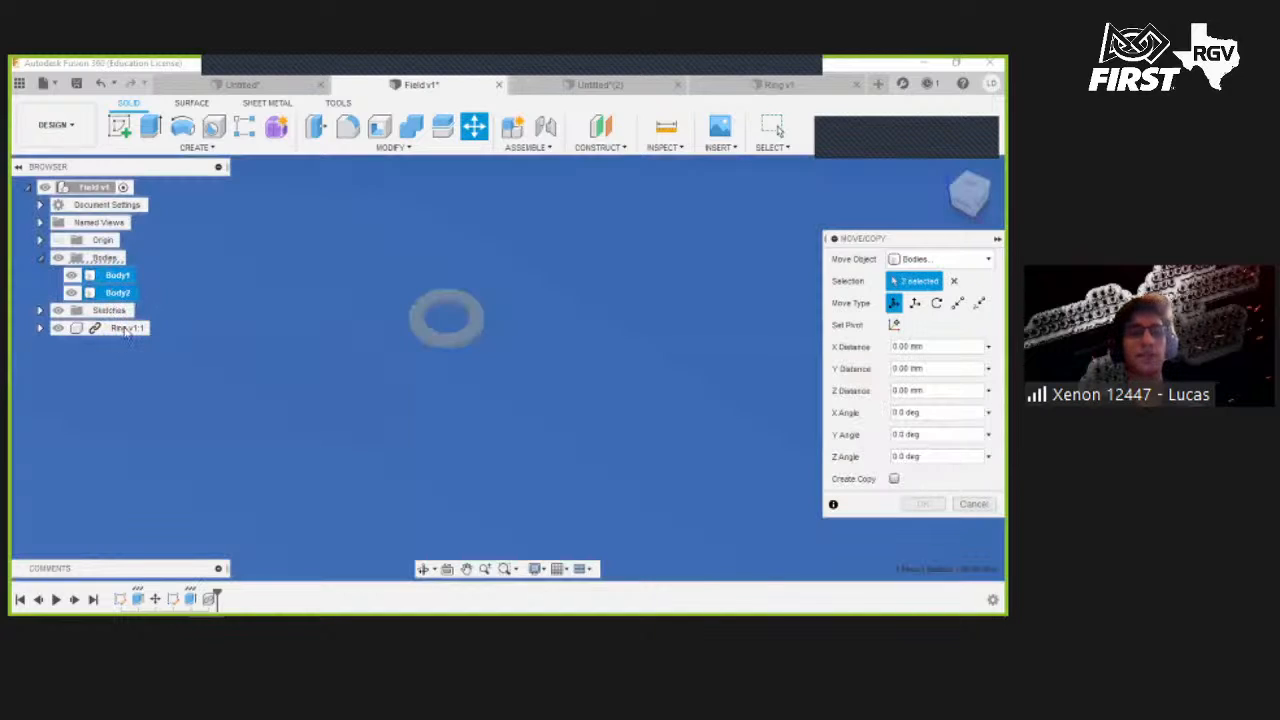
key("Escape")
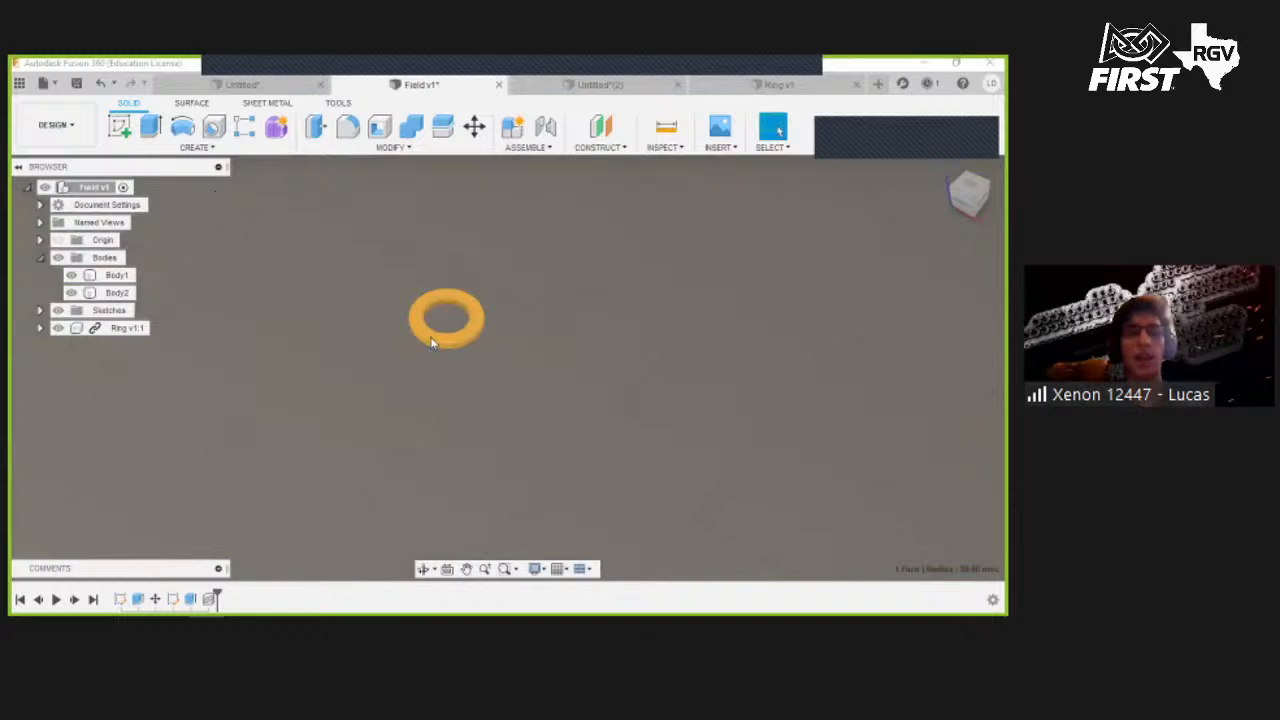
- Copy and paste the ring component to place a second ring on the field
left_click(127, 330)
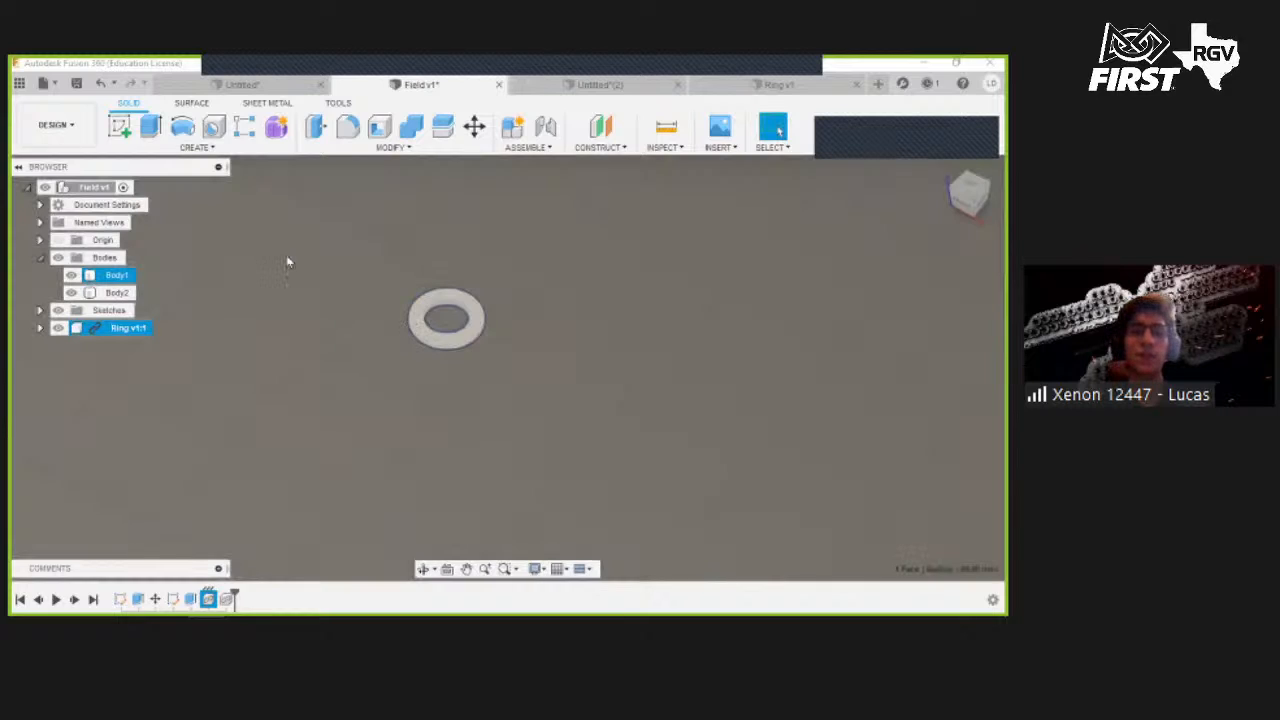
key("ctrl+v")
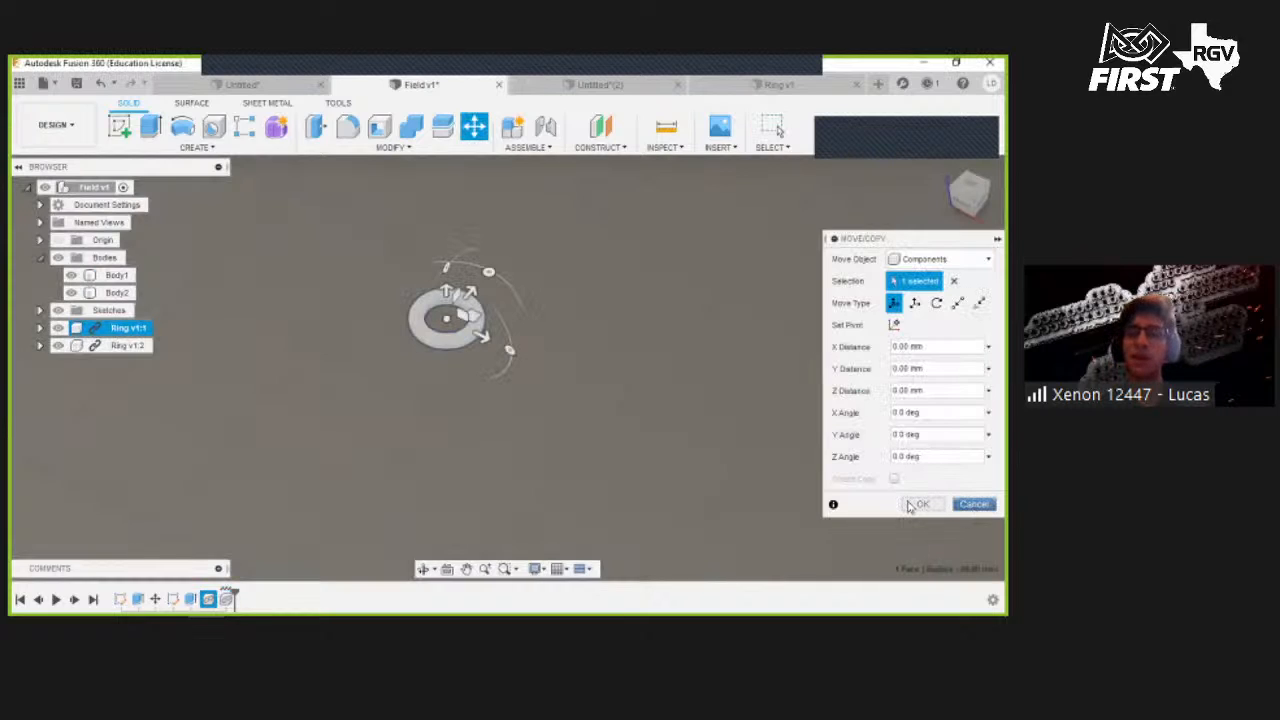
left_click(975, 505)
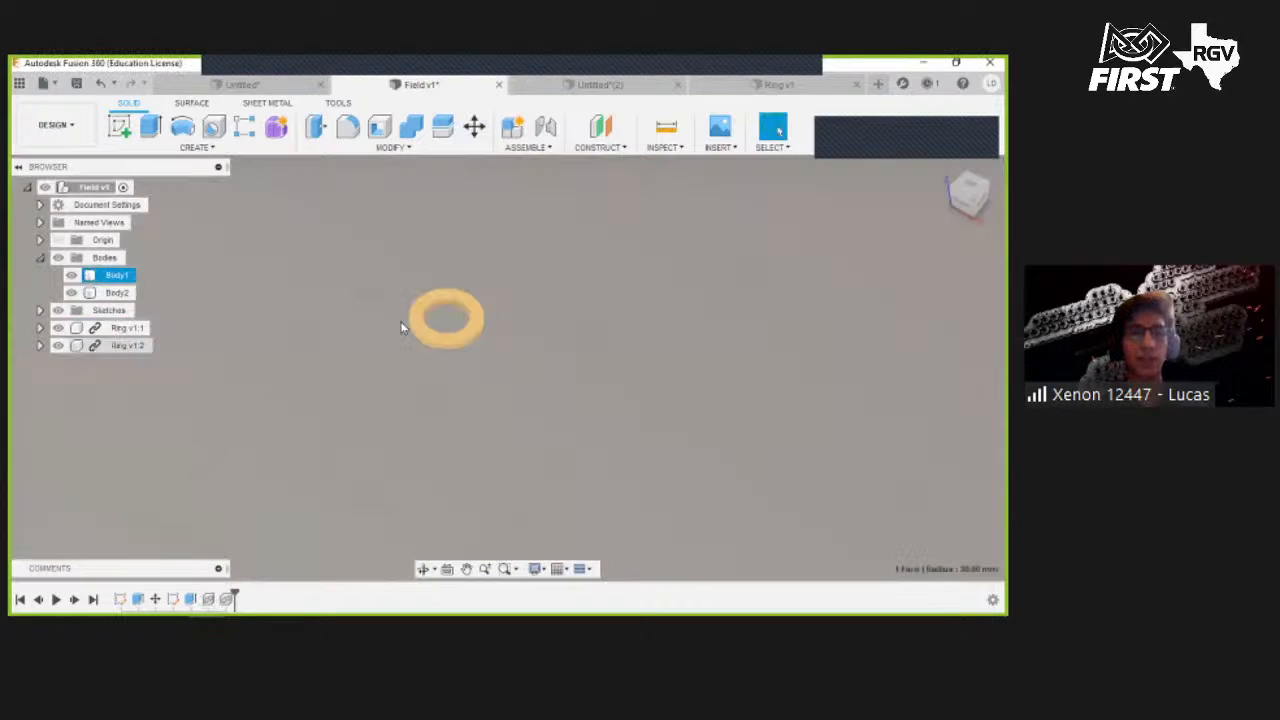
left_click(404, 328)
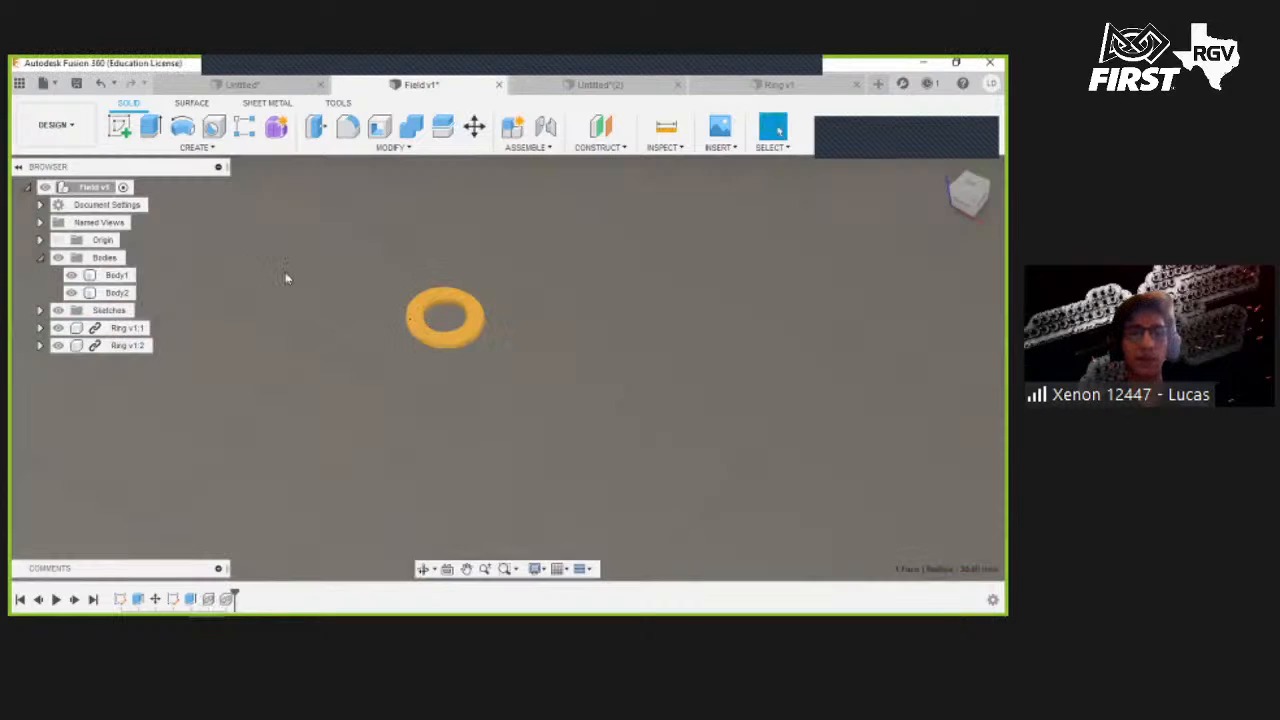
left_click(389, 349)
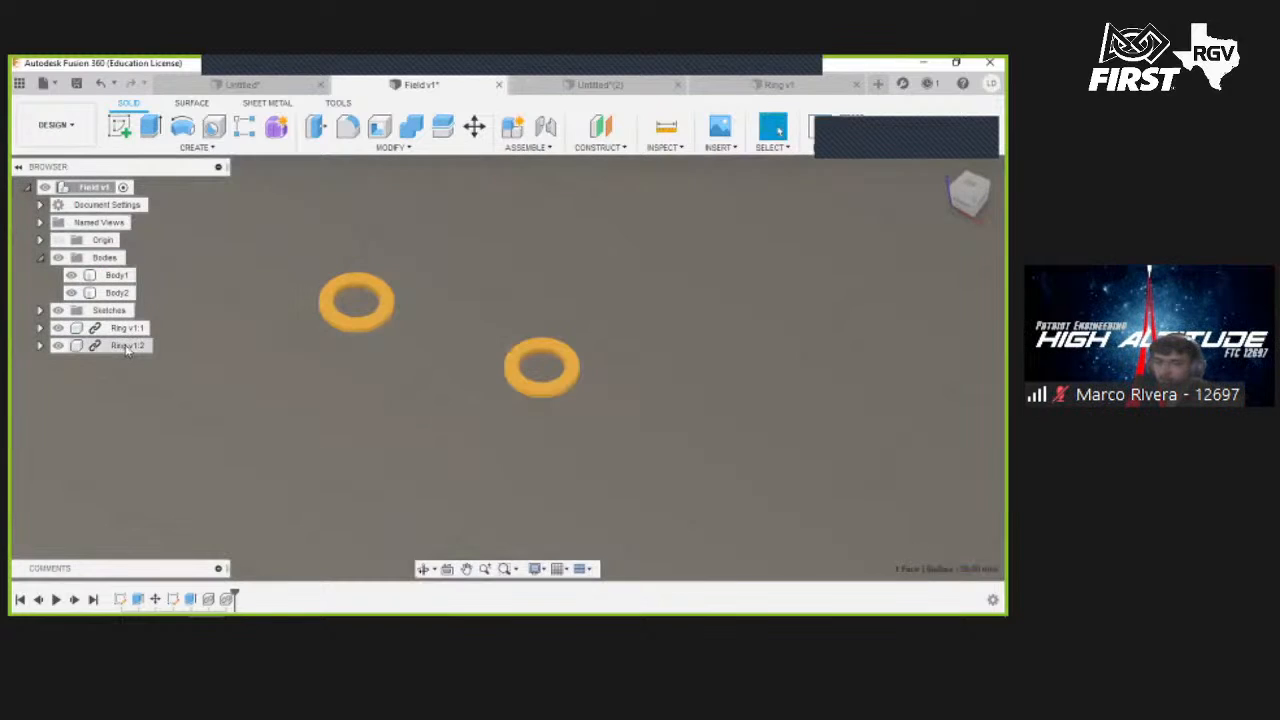
- Capture the rings' positions, then copy both rings 350 mm along Y to make two more
left_click(490, 378)
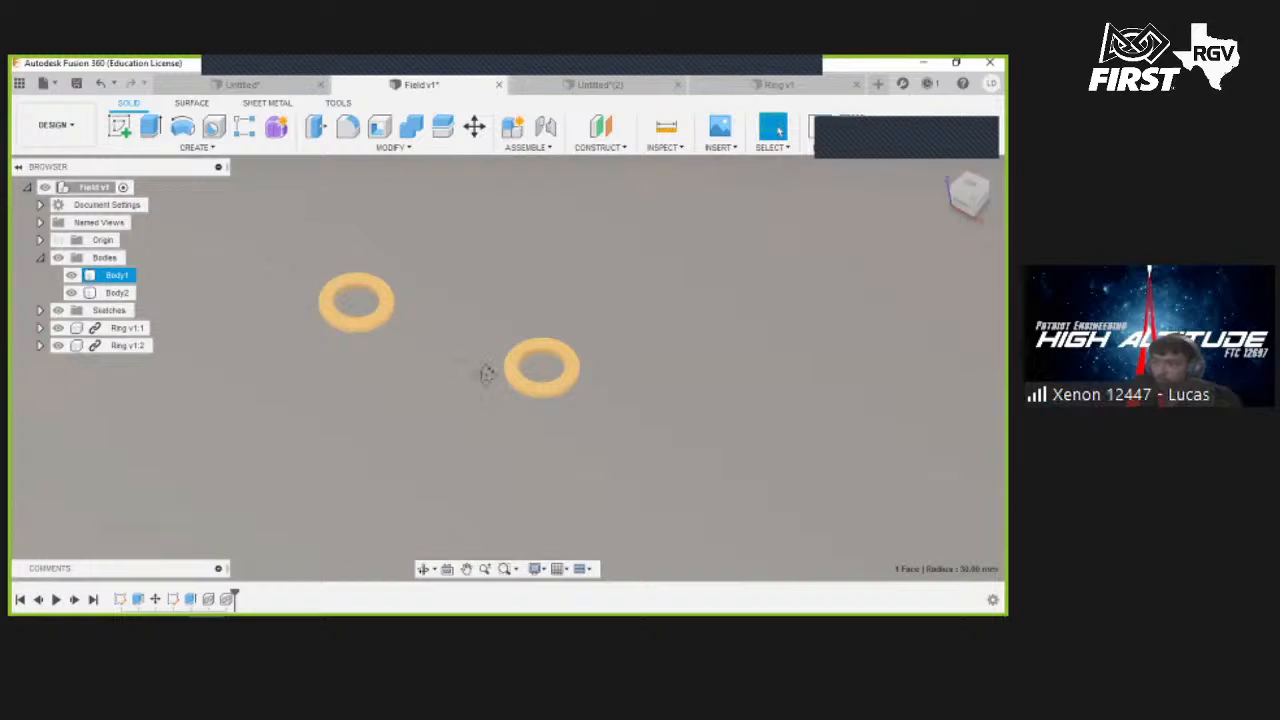
middle_click_drag(406, 274, 373, 225, "shift")
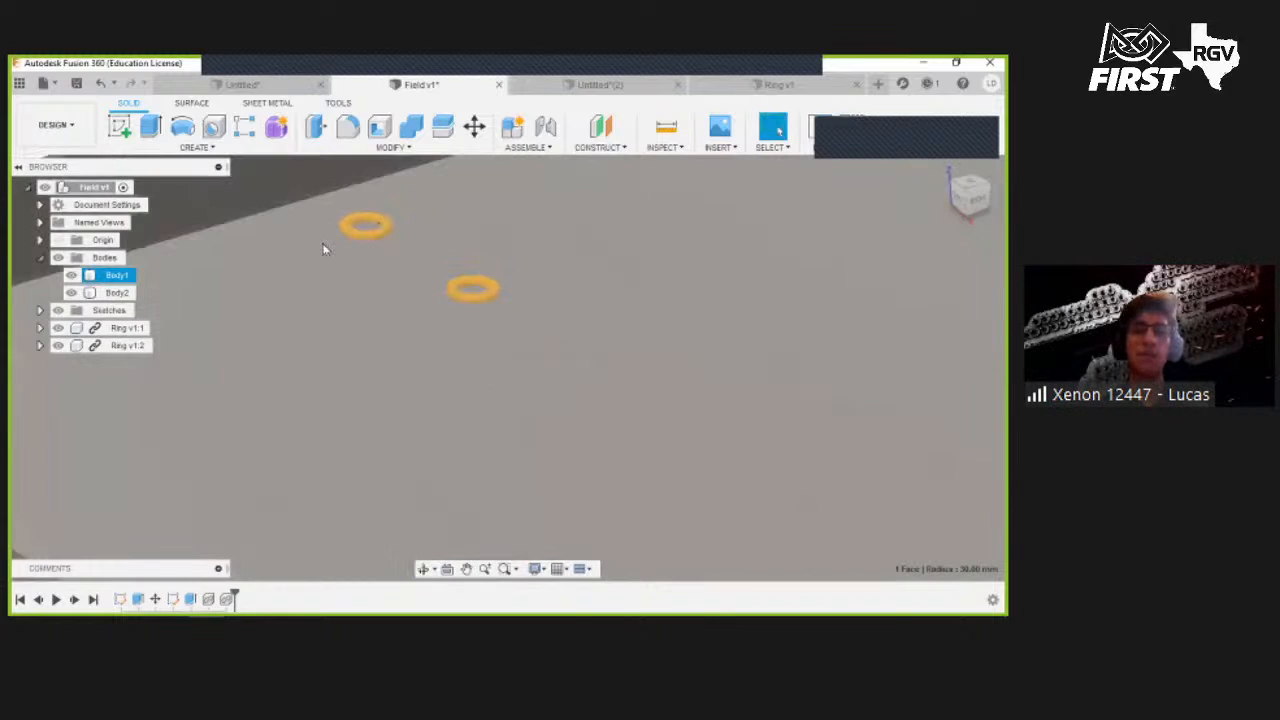
left_click(140, 328)
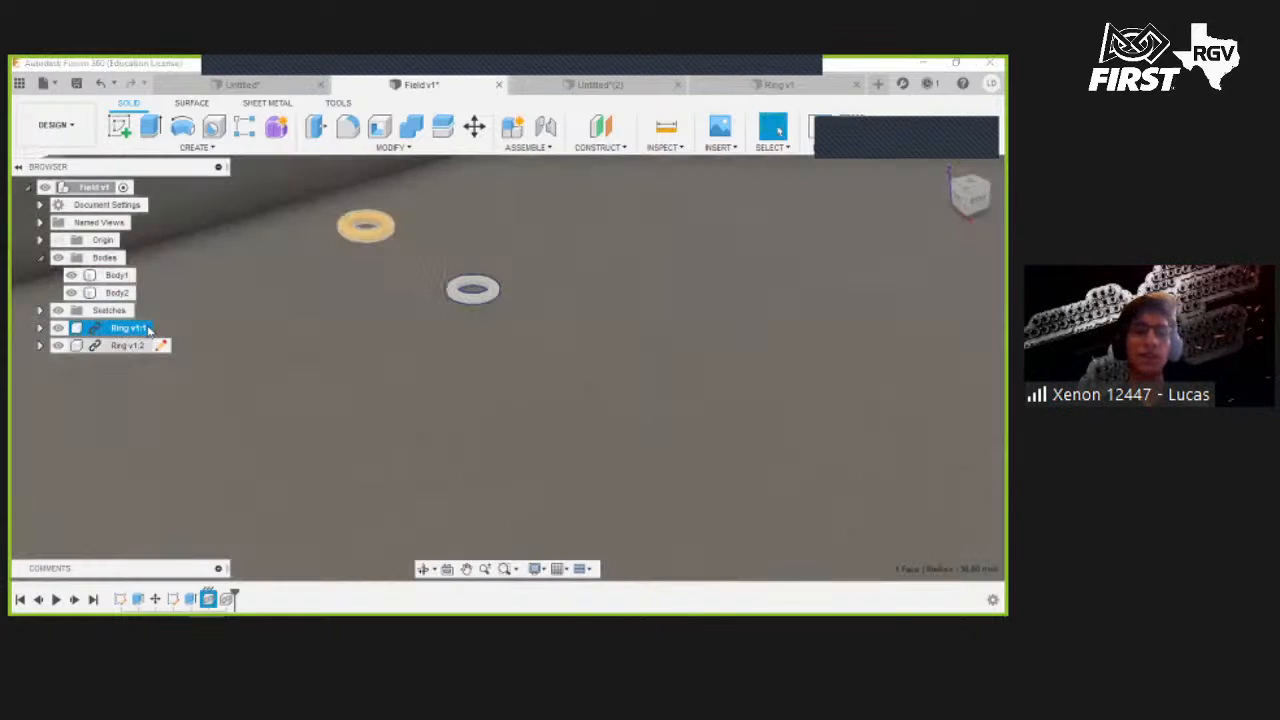
left_click(128, 345, "ctrl")
left_click(433, 185, "ctrl")
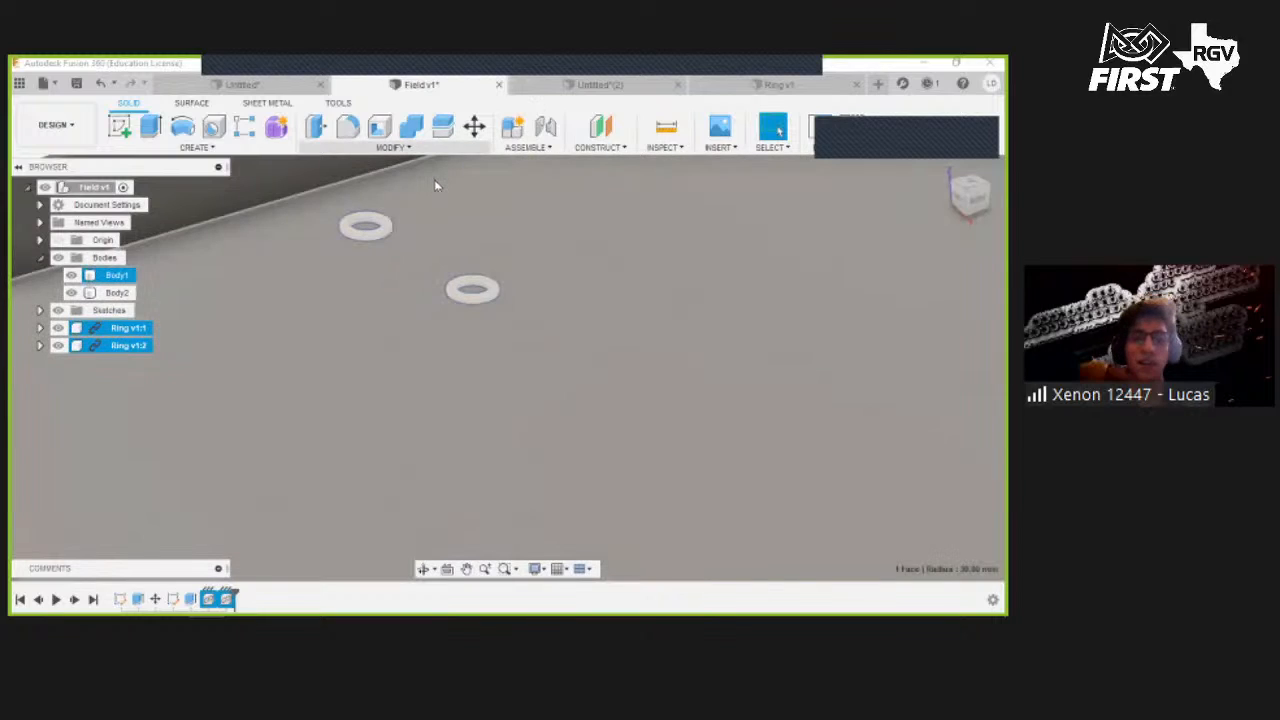
key("m")
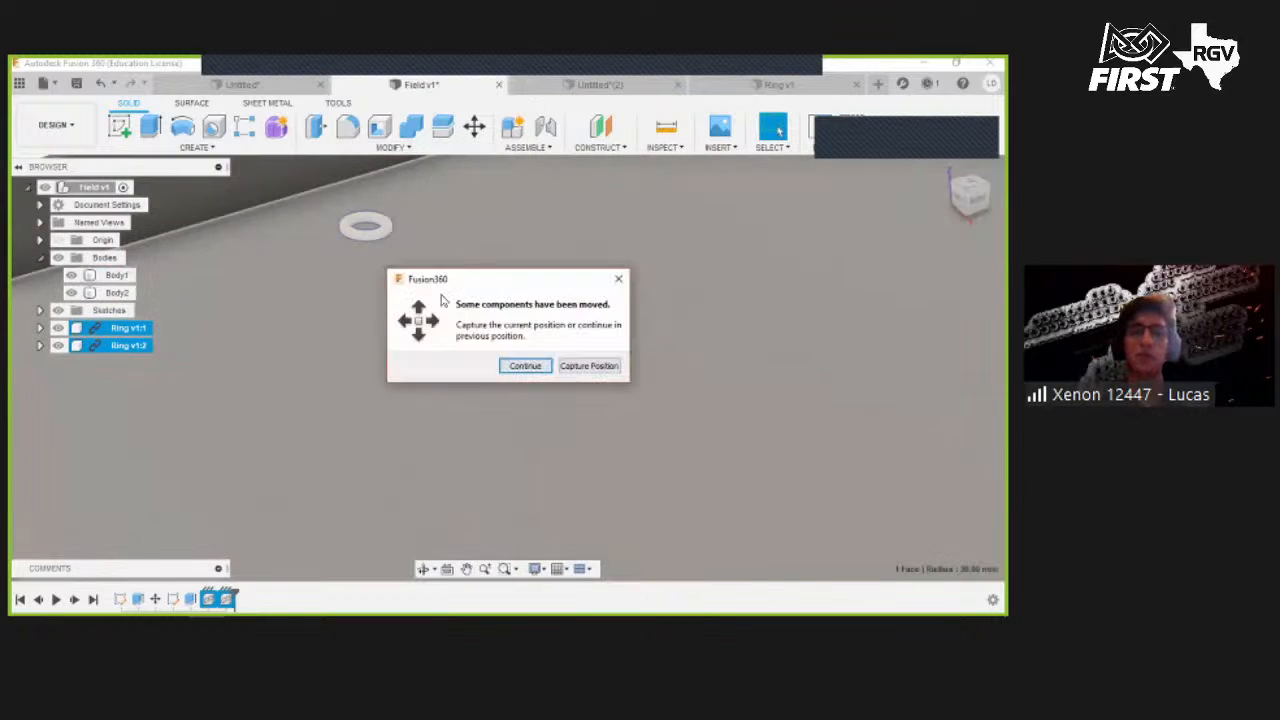
left_click(567, 370)
left_click_drag(508, 277, 631, 242)
left_click(938, 506)
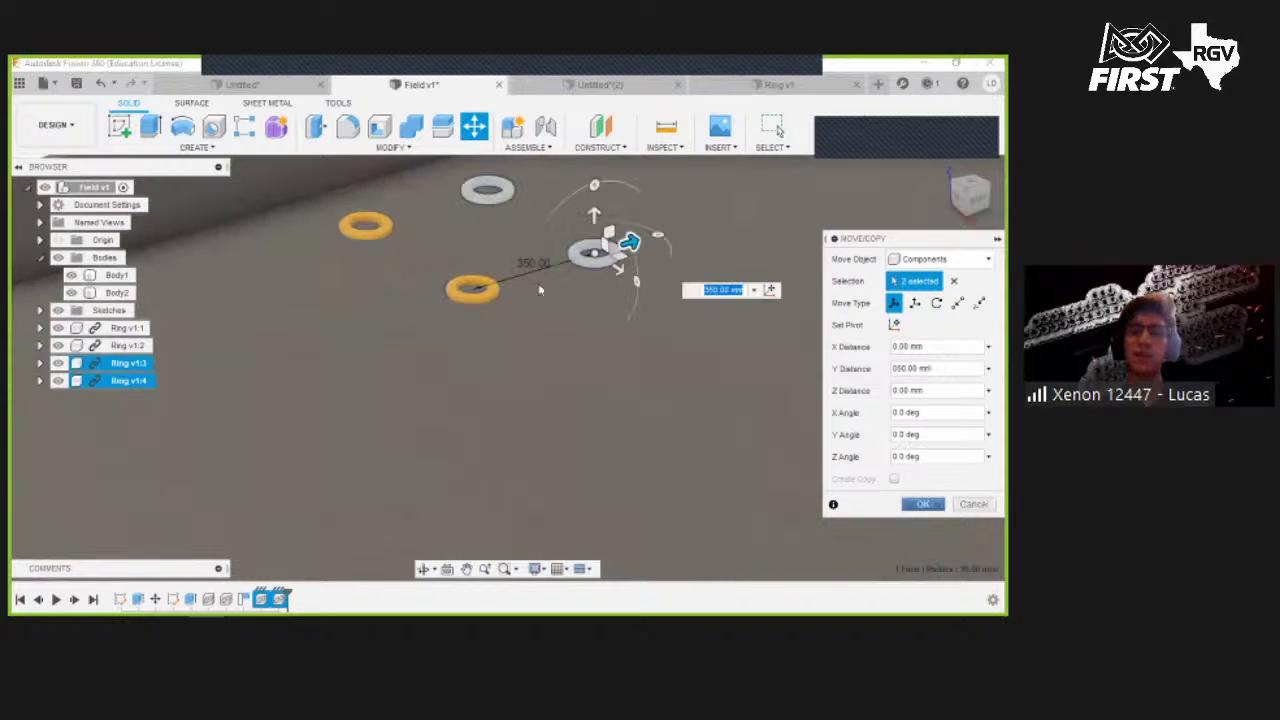
scroll(512, 305, "down", 3)
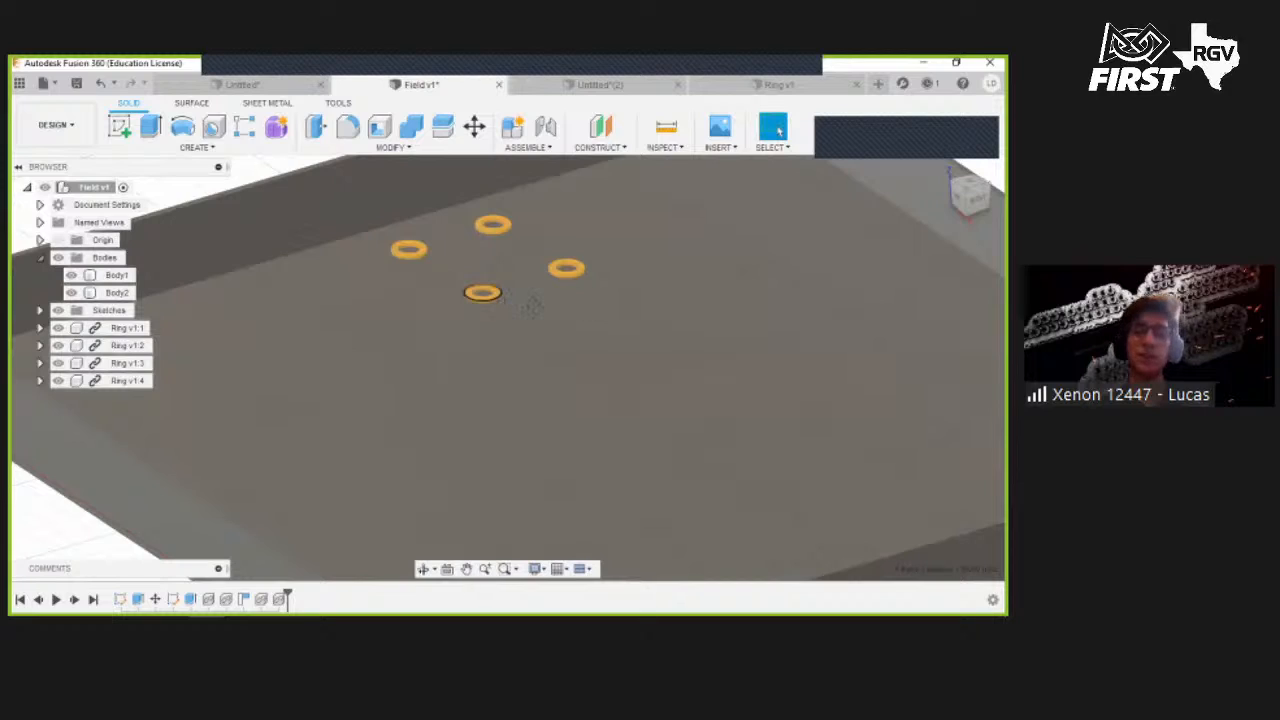
middle_click_drag(532, 307, 583, 280, "shift")
key("Escape")
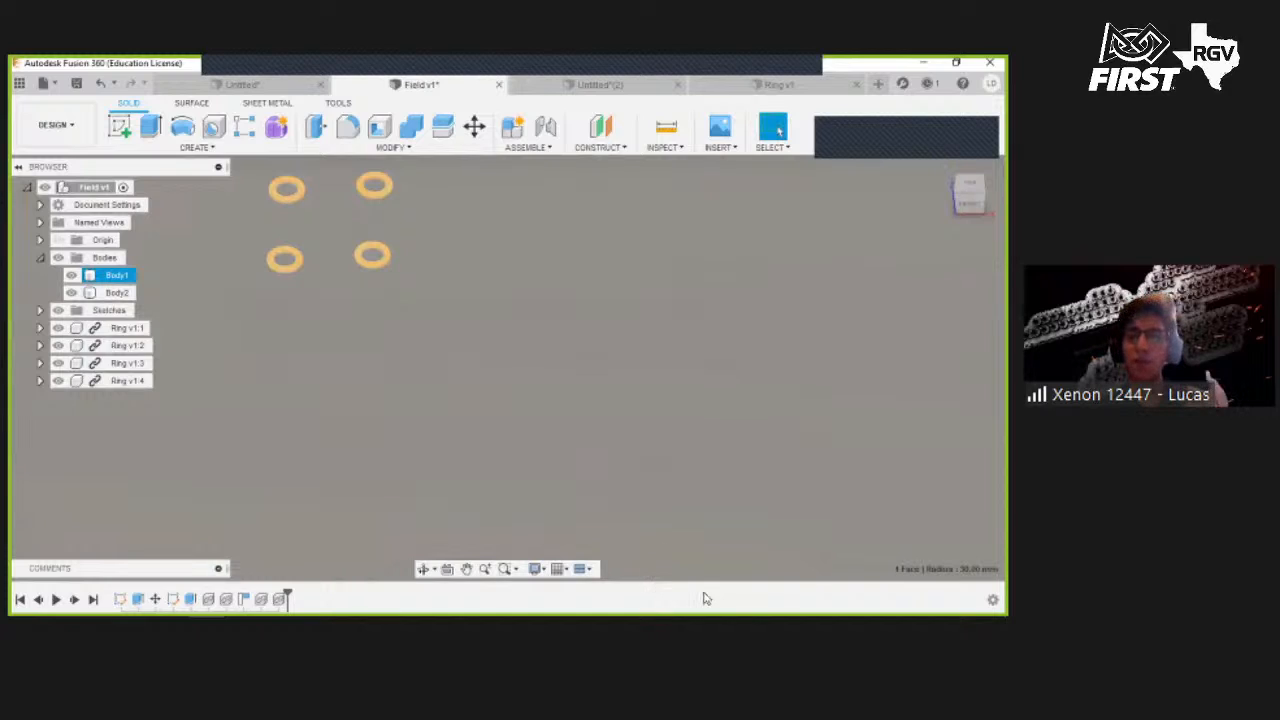
- Switch to the web browser and search for the REV Robotics 15mm extrusion 1m product
mouse_move(402, 601)
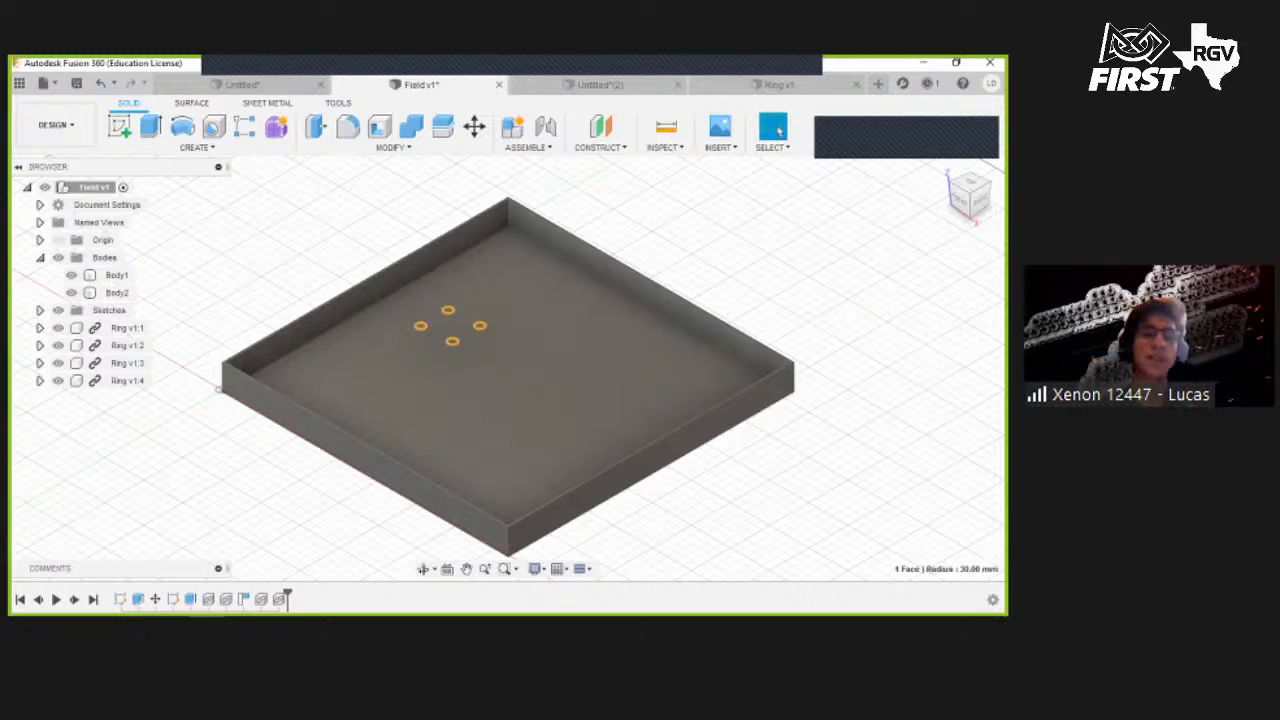
mouse_move(294, 606)
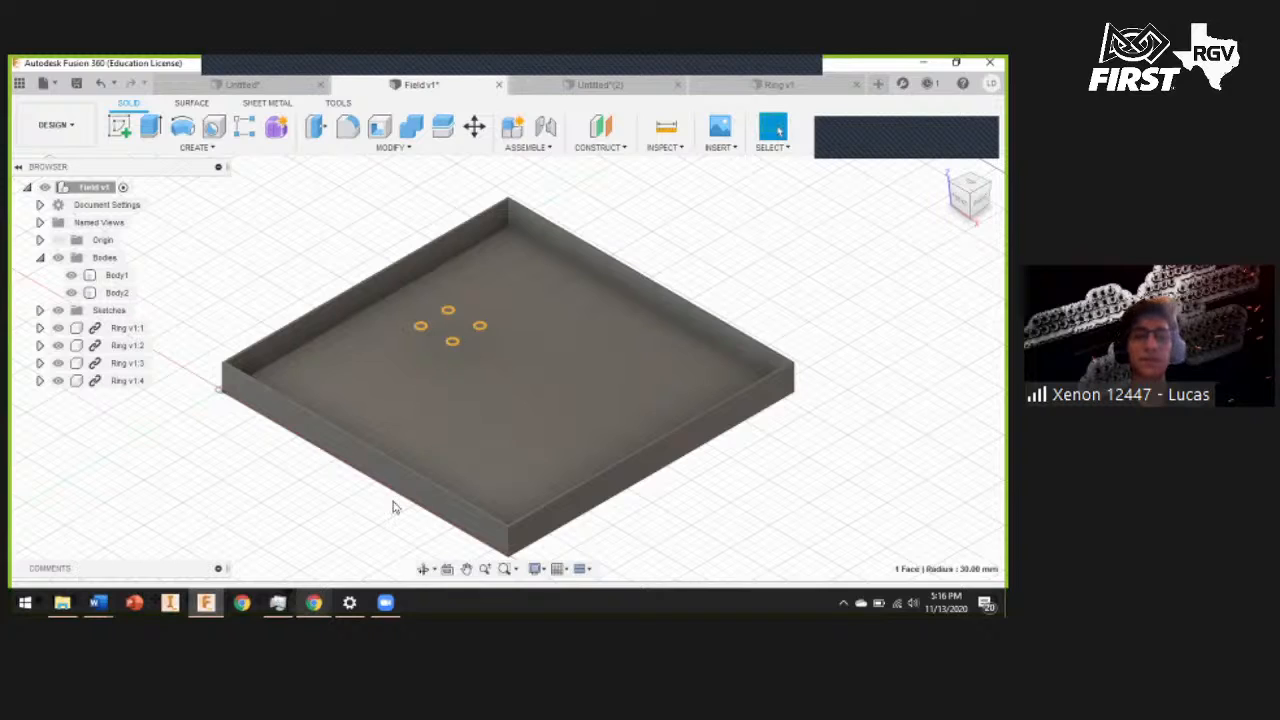
key("alt+Tab")
key("ctrl+t")
type("re")
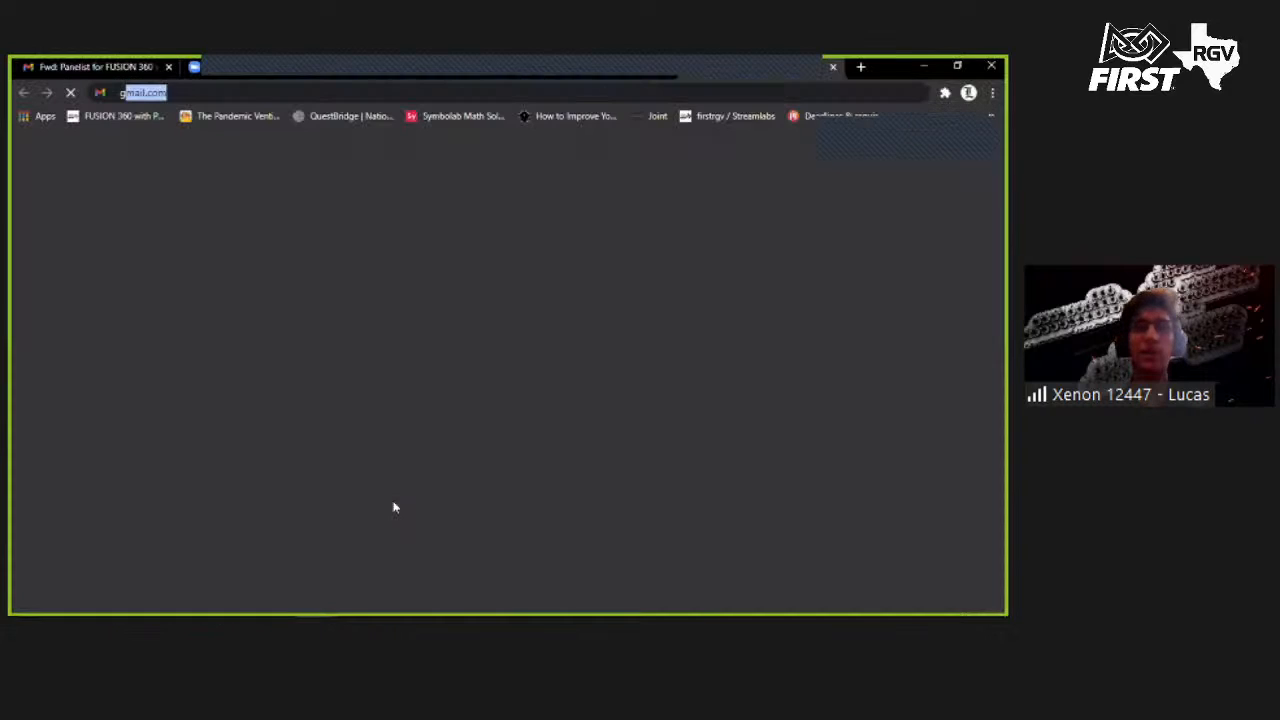
type("v ")
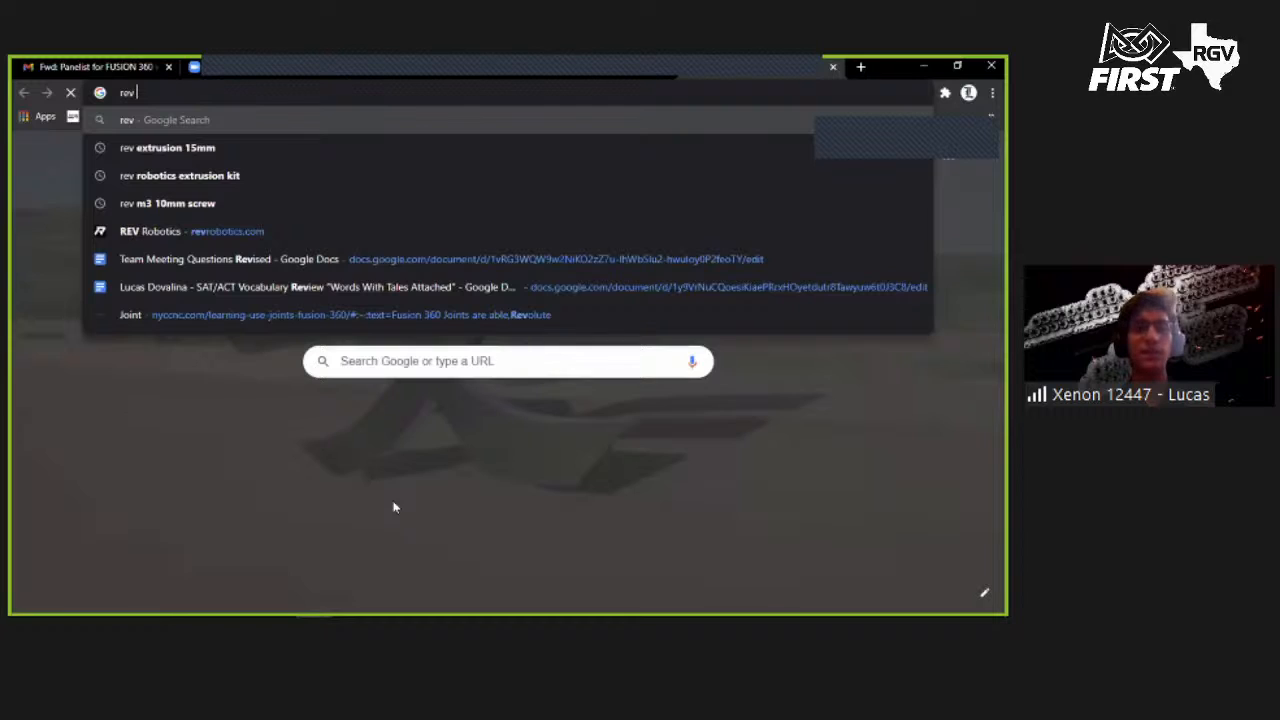
type("robotio")
key("BackSpace")
type("cs")
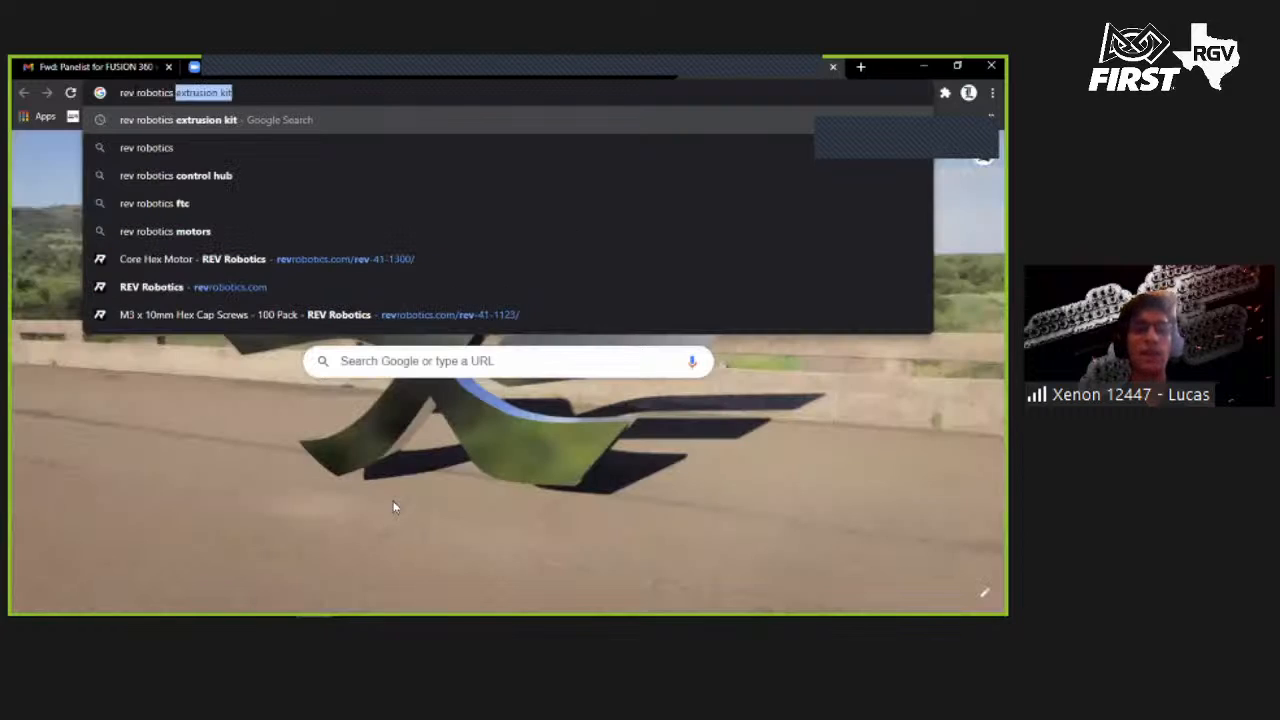
type("ex")
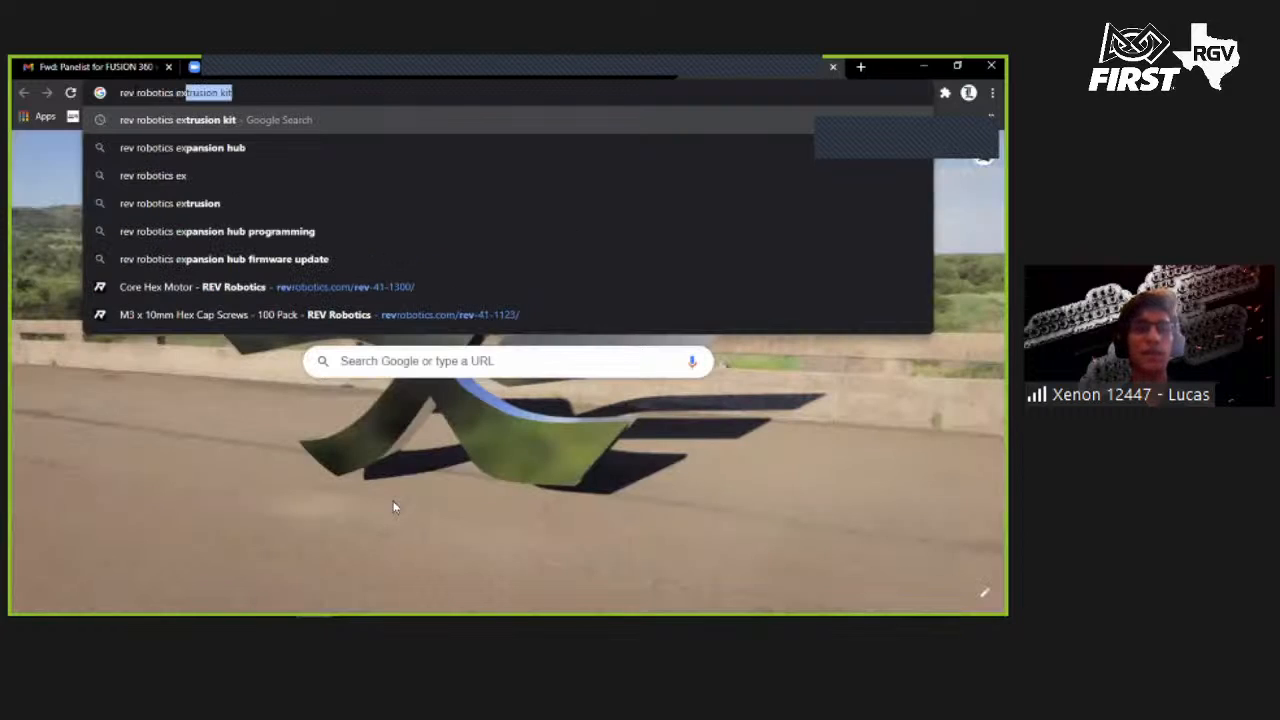
type("rstuion 15")
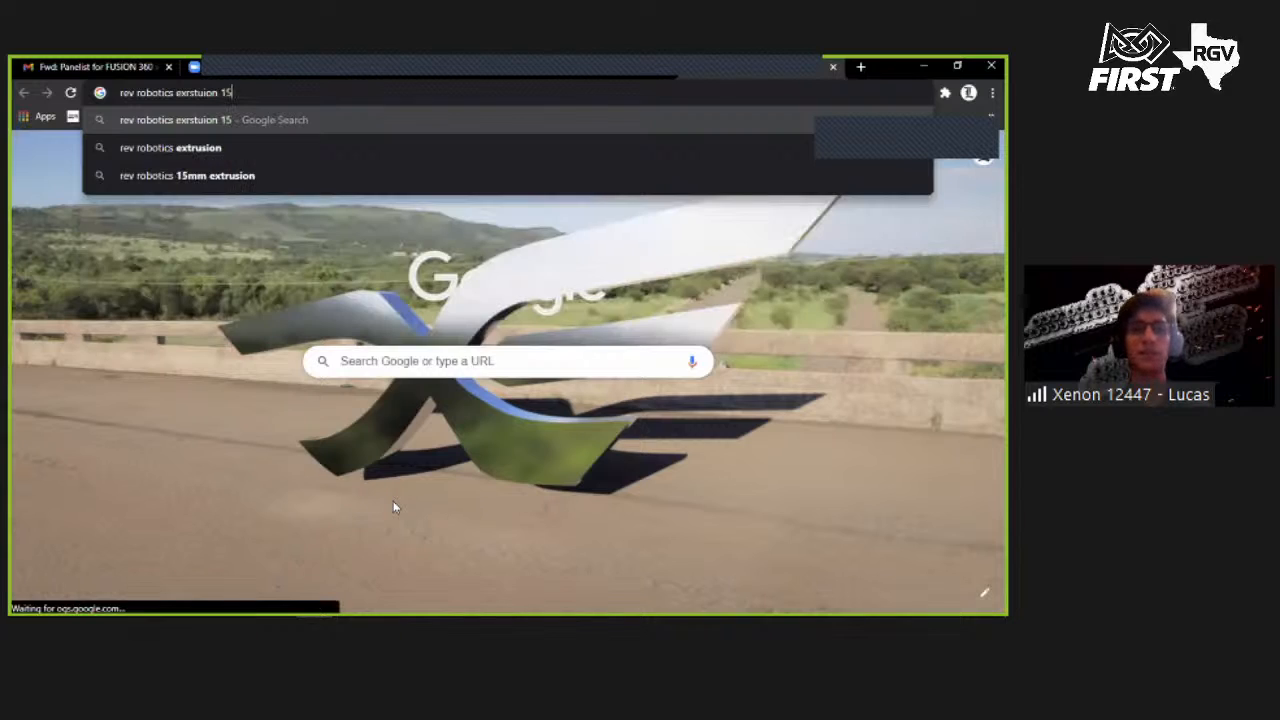
type("mm ")
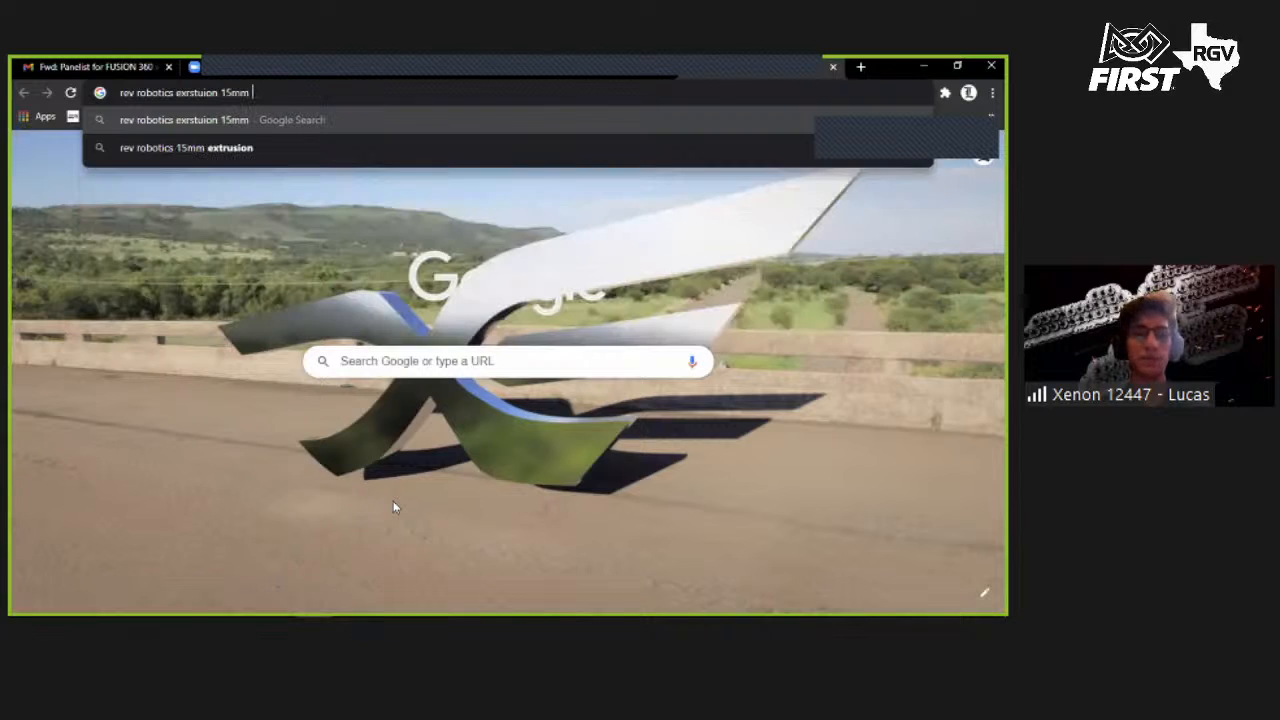
type("1m")
key("Return")
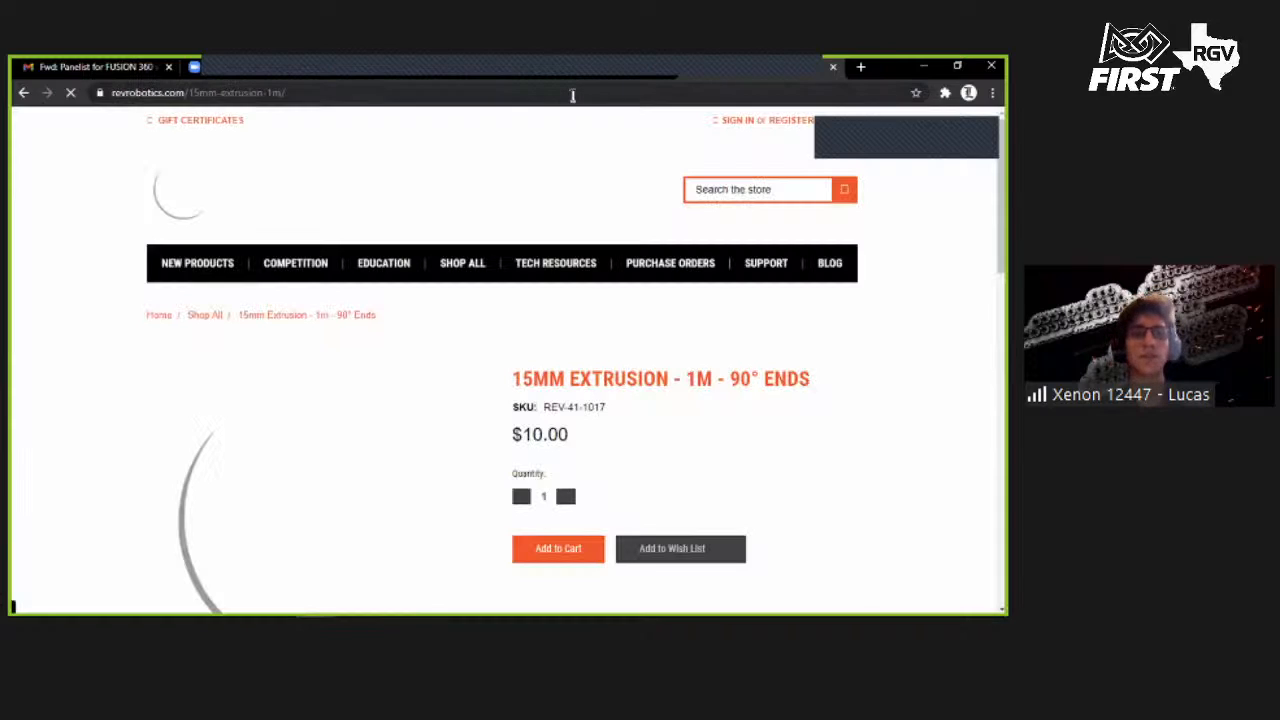
- Download the REV-41-1017 STEP file from the 15mm Extrusion – 1M product page's CAD section
left_click(573, 95)
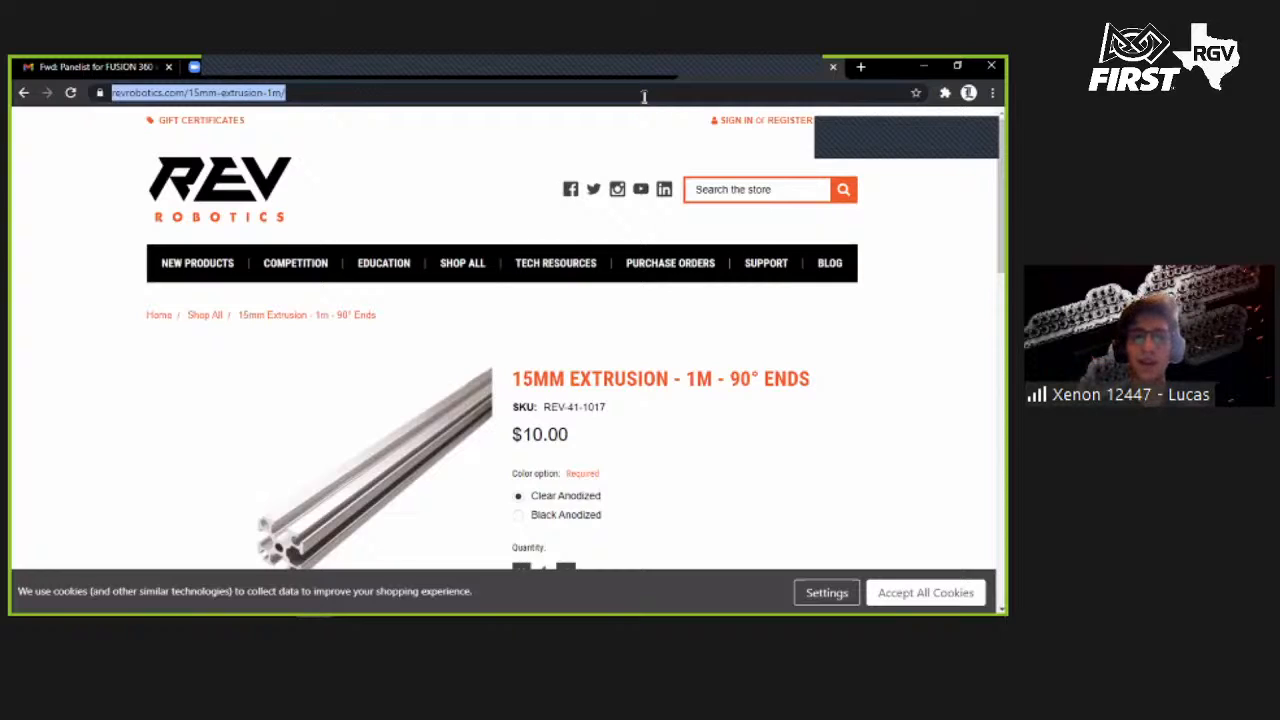
key("alt+Tab")
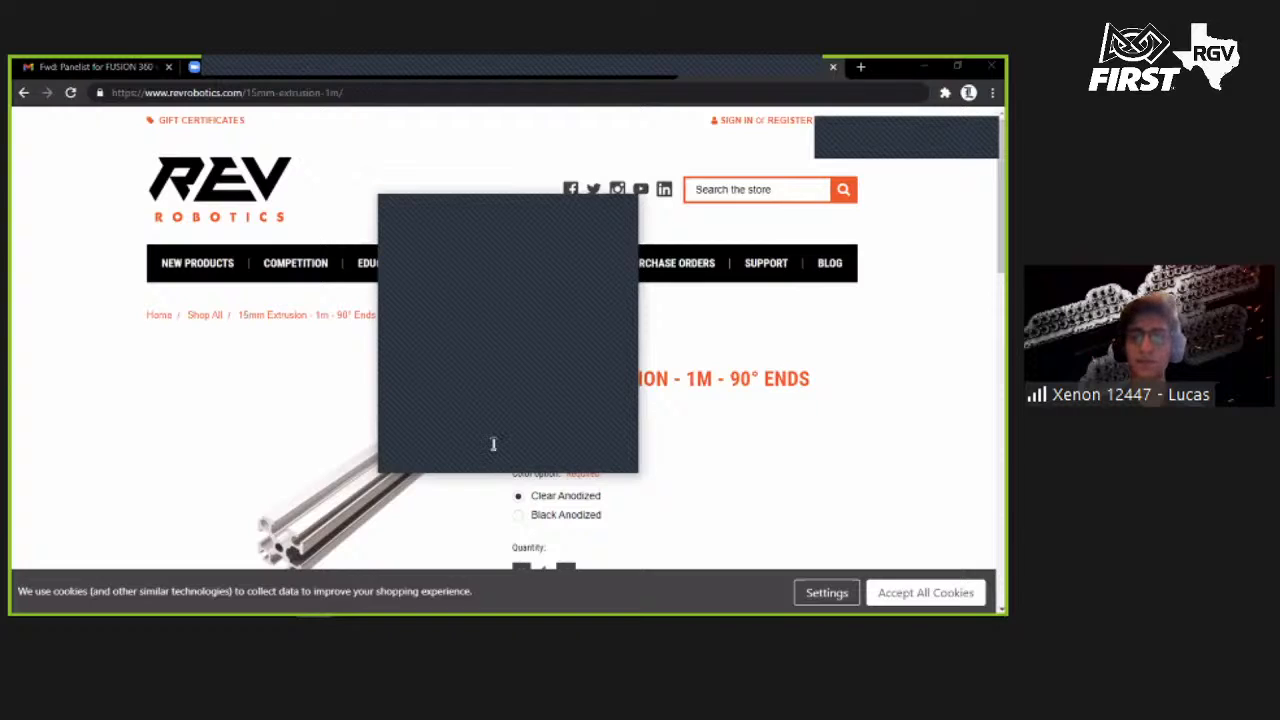
left_click(610, 201)
scroll(698, 380, "down", 3)
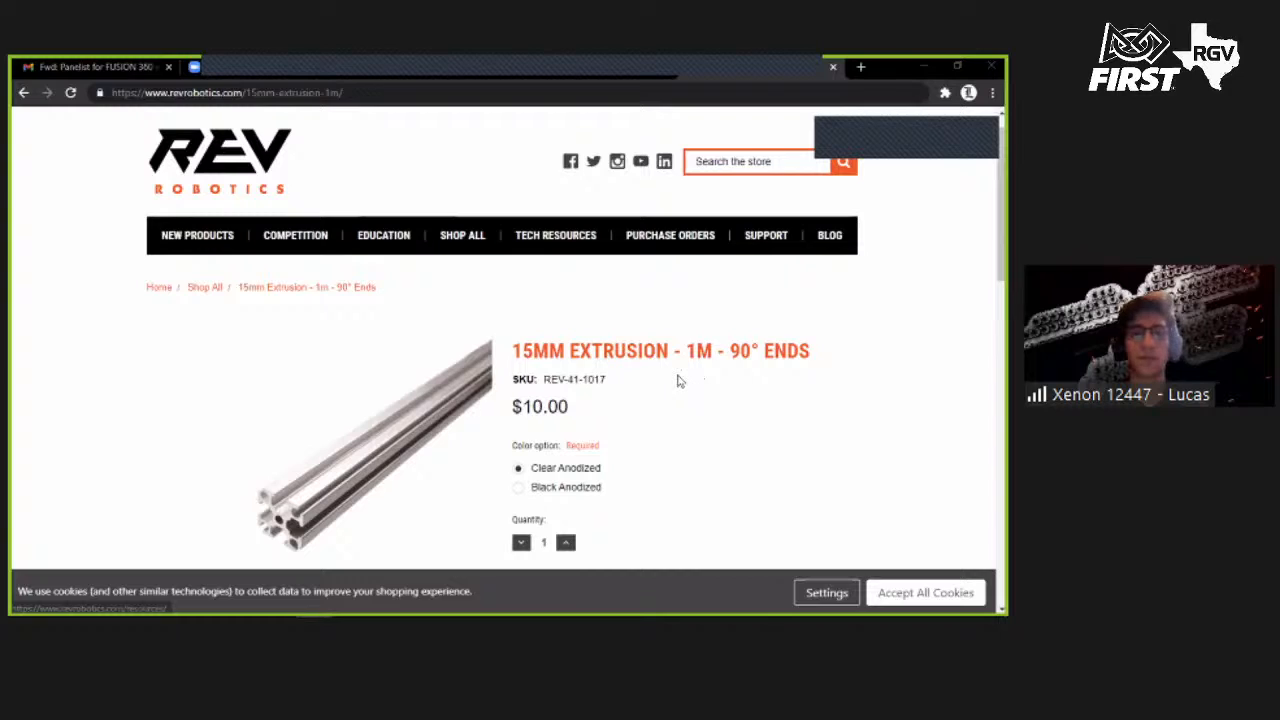
scroll(620, 362, "down", 3)
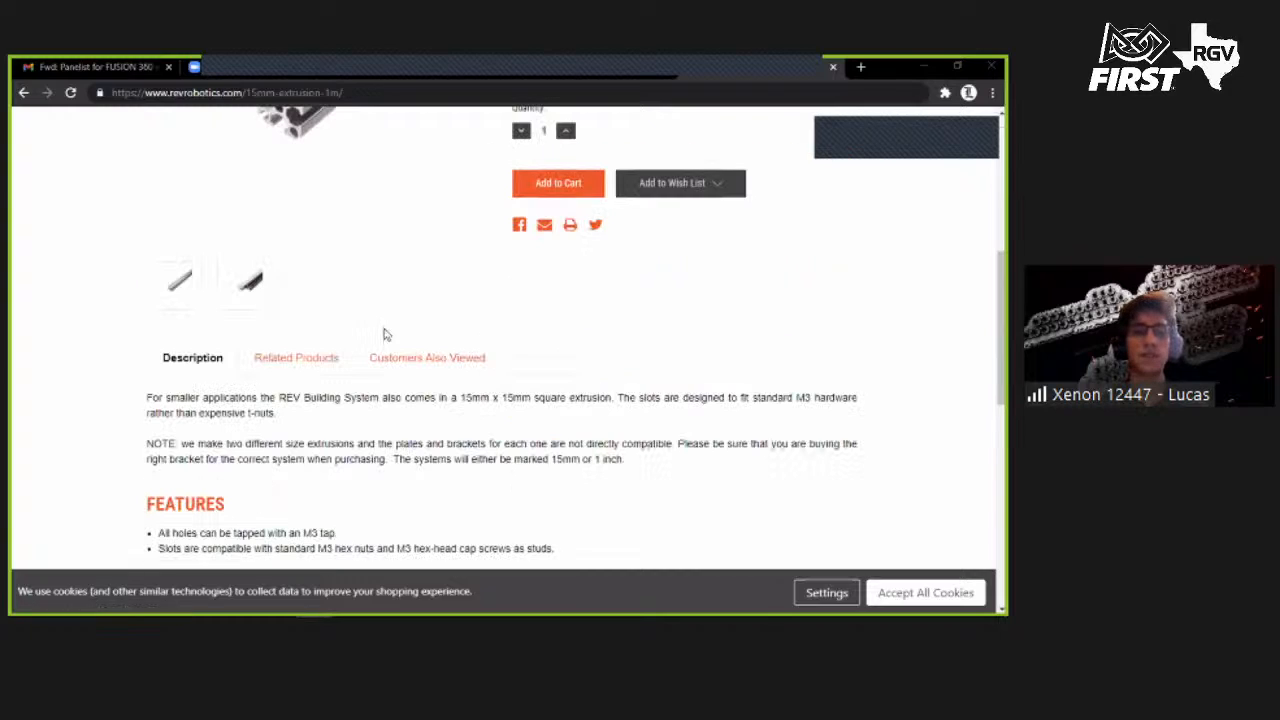
scroll(420, 335, "down", 8)
scroll(209, 389, "up", 1)
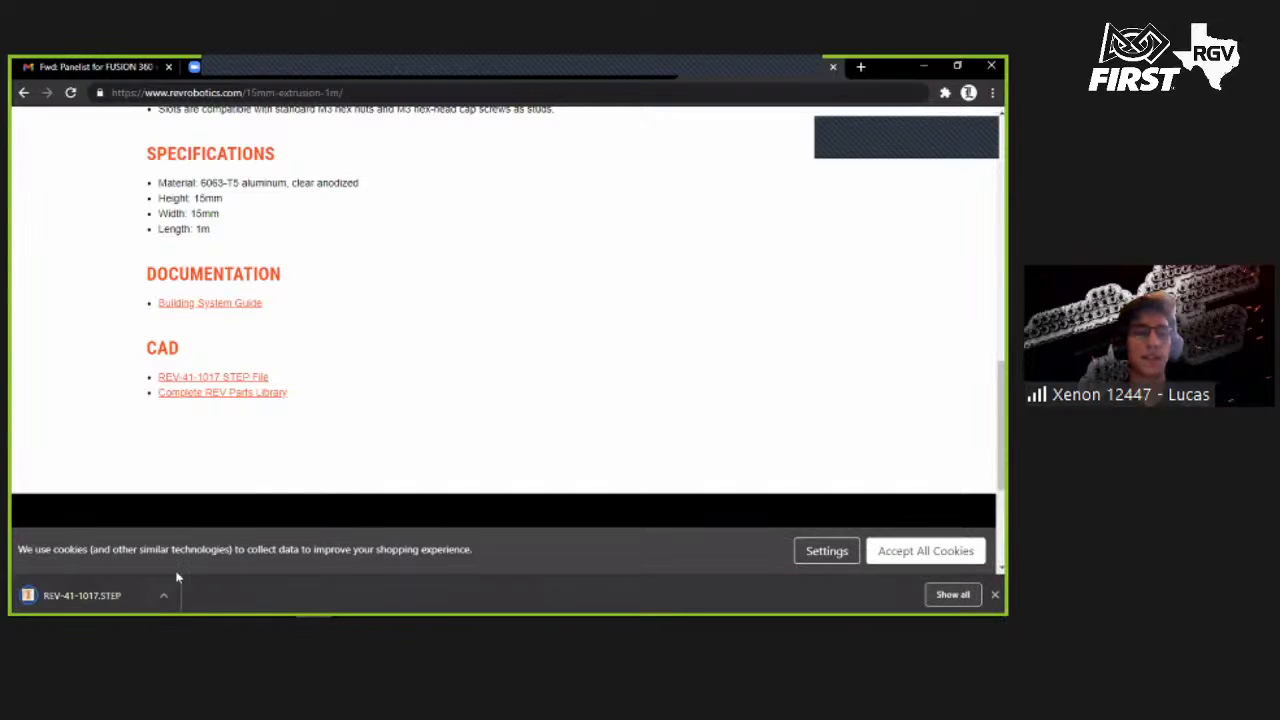
- Show the downloaded REV-41-1017 STEP file in its folder, then return to Fusion 360
left_click(164, 595)
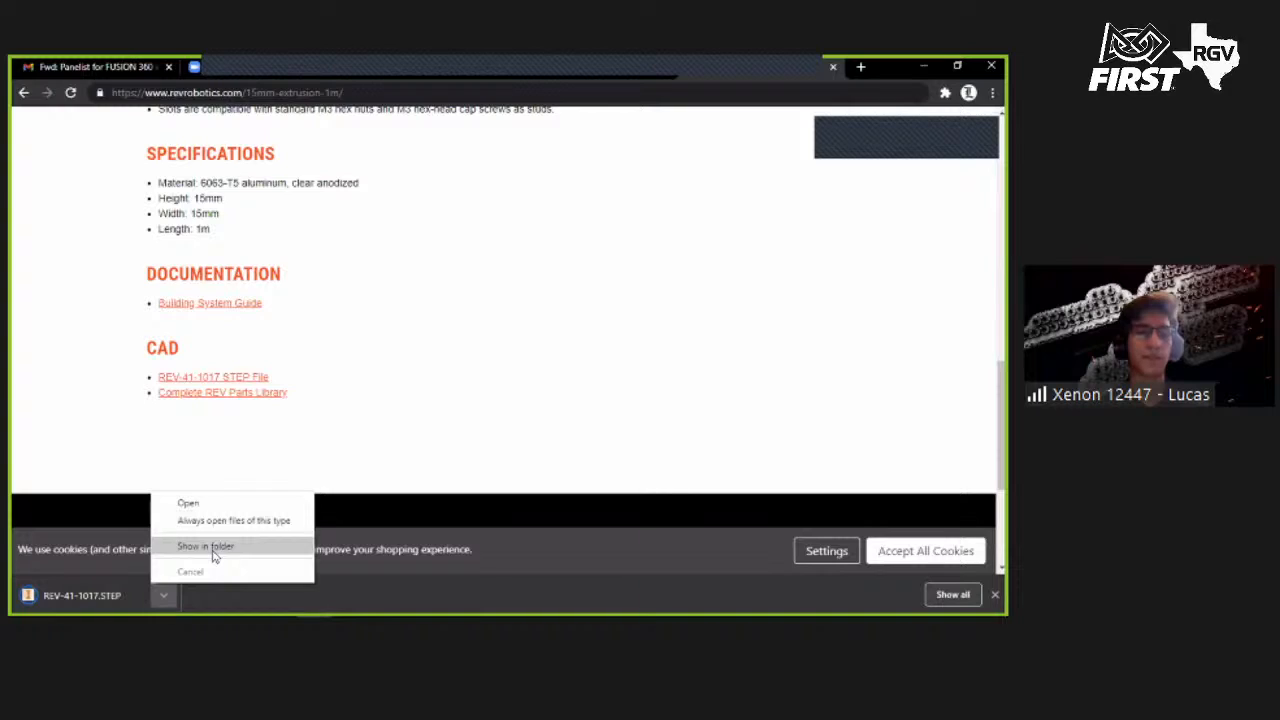
left_click(213, 548)
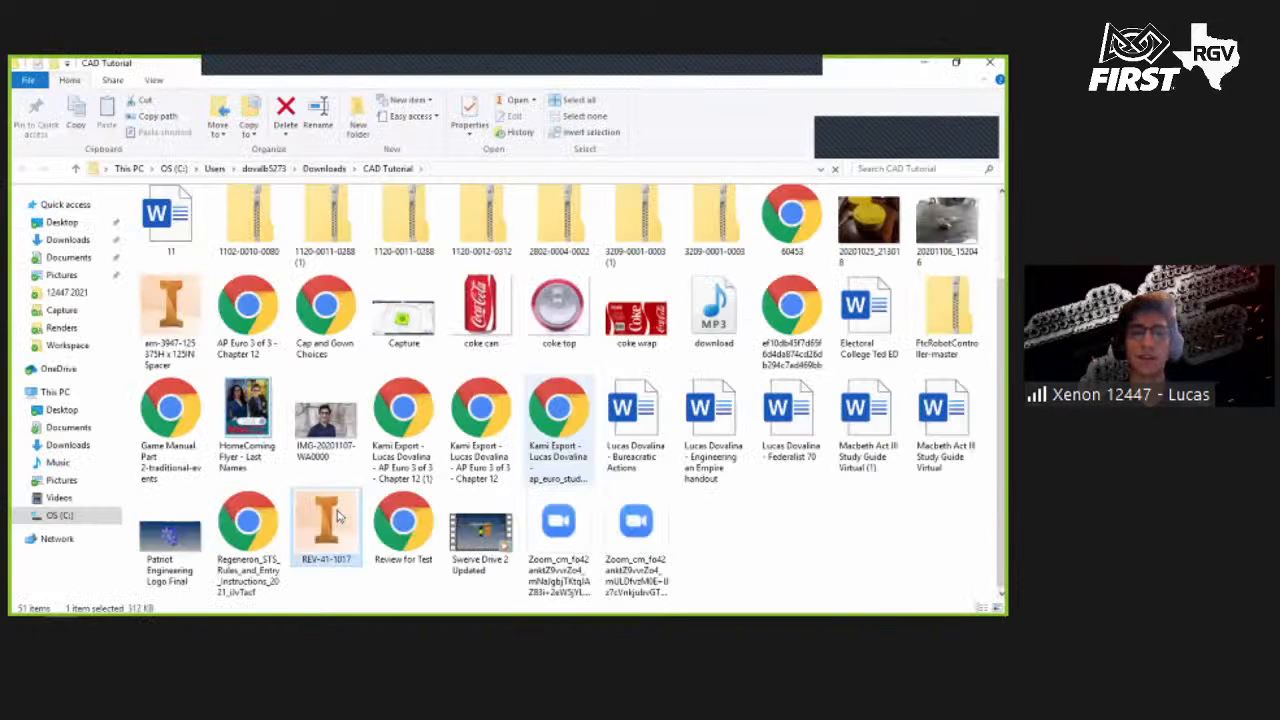
right_click(340, 515)
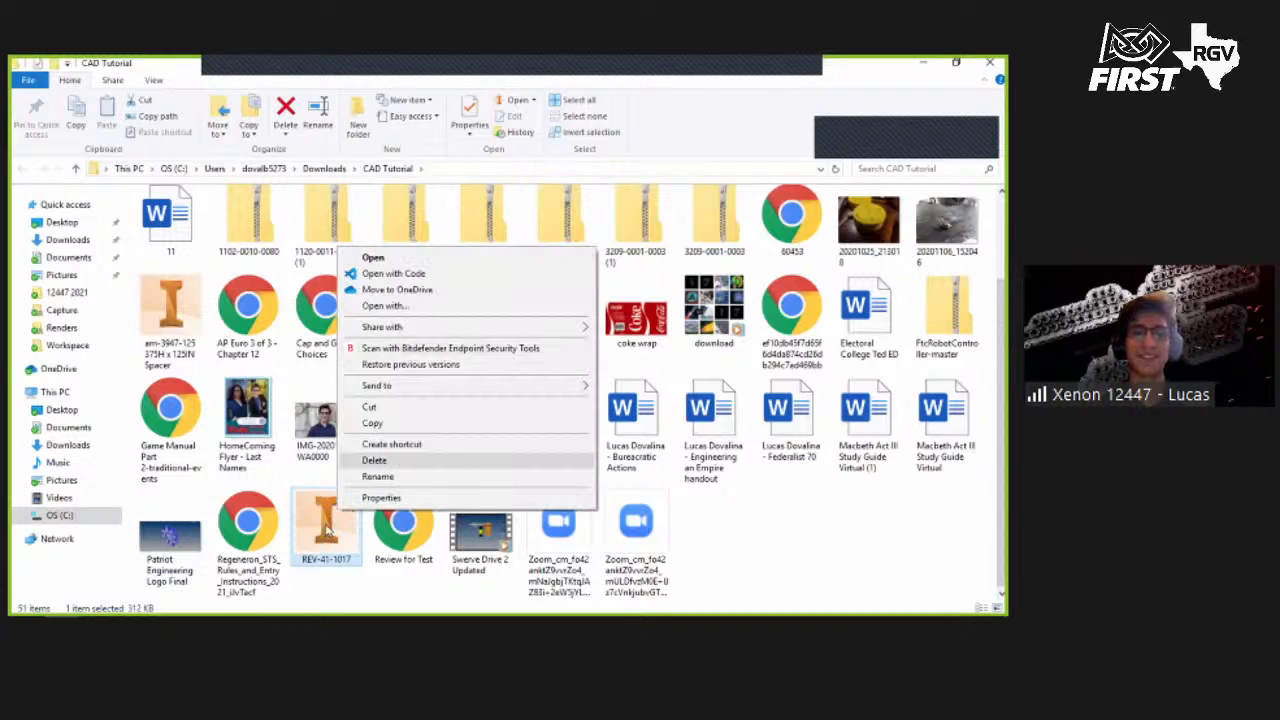
right_click(326, 526)
mouse_move(239, 605)
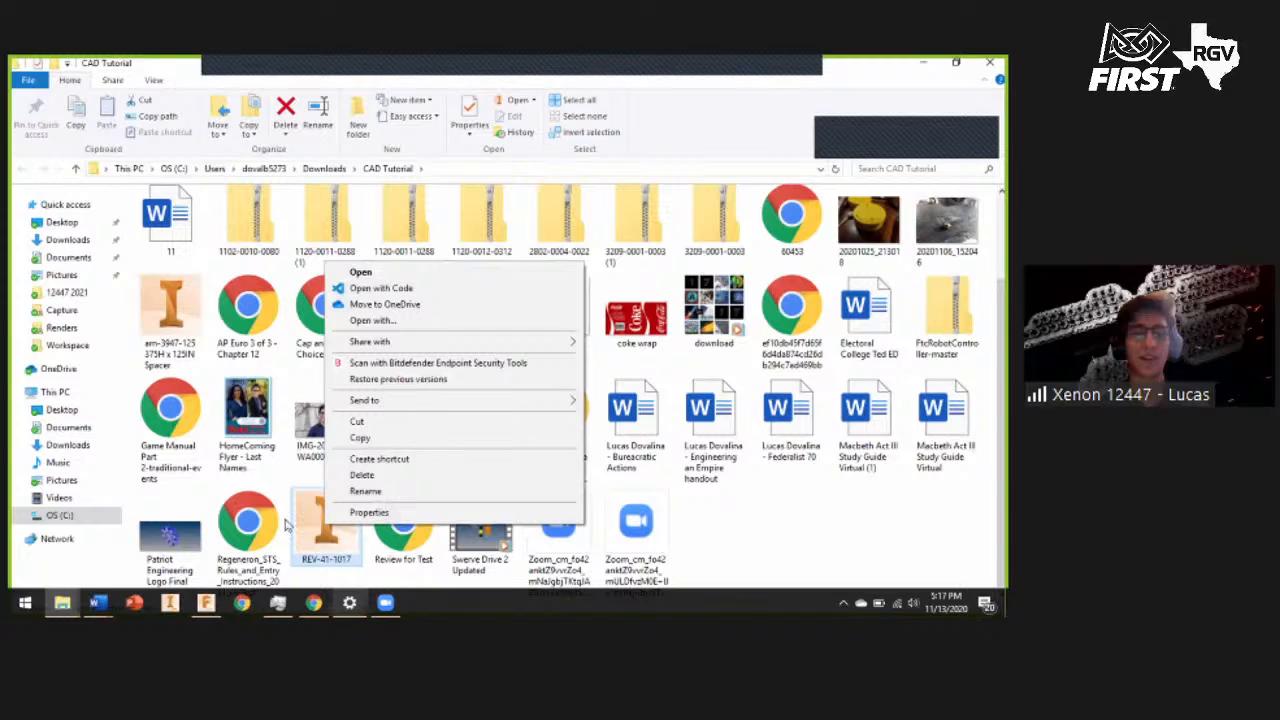
left_click(207, 603)
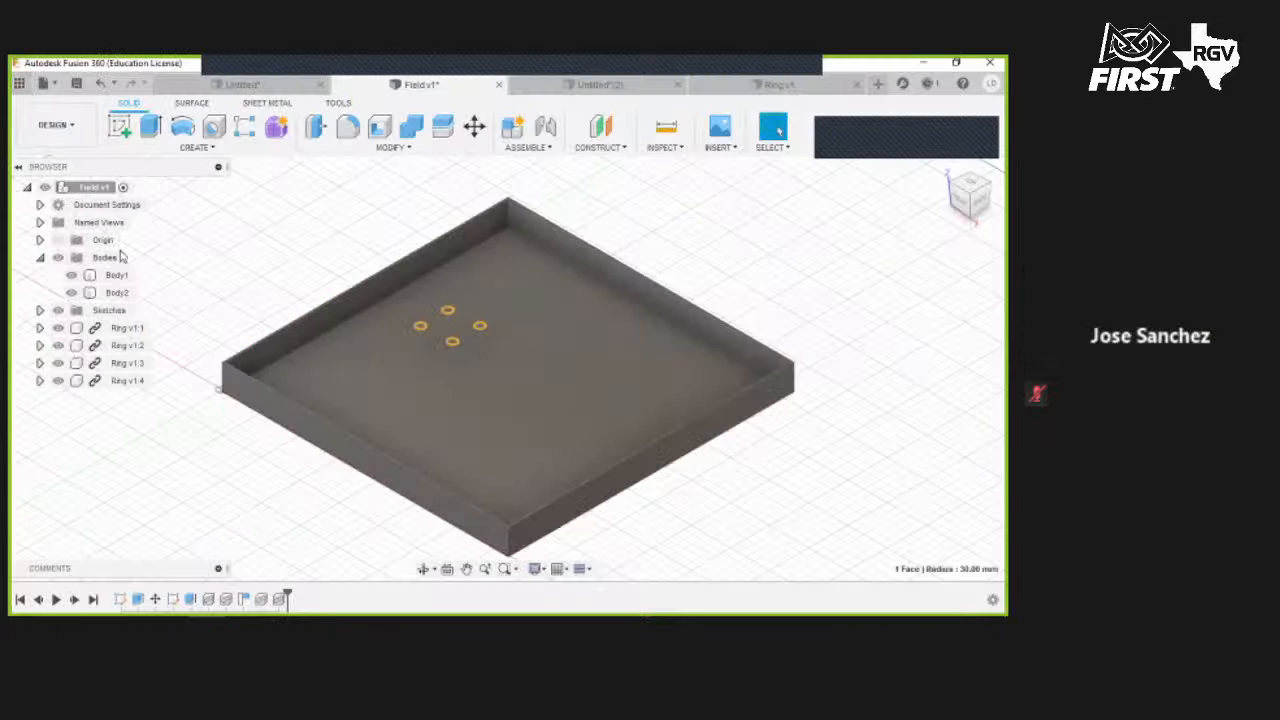
- Upload the REV-41-1017 STEP file from Downloads into the Tutorial project folder
left_click(19, 84)
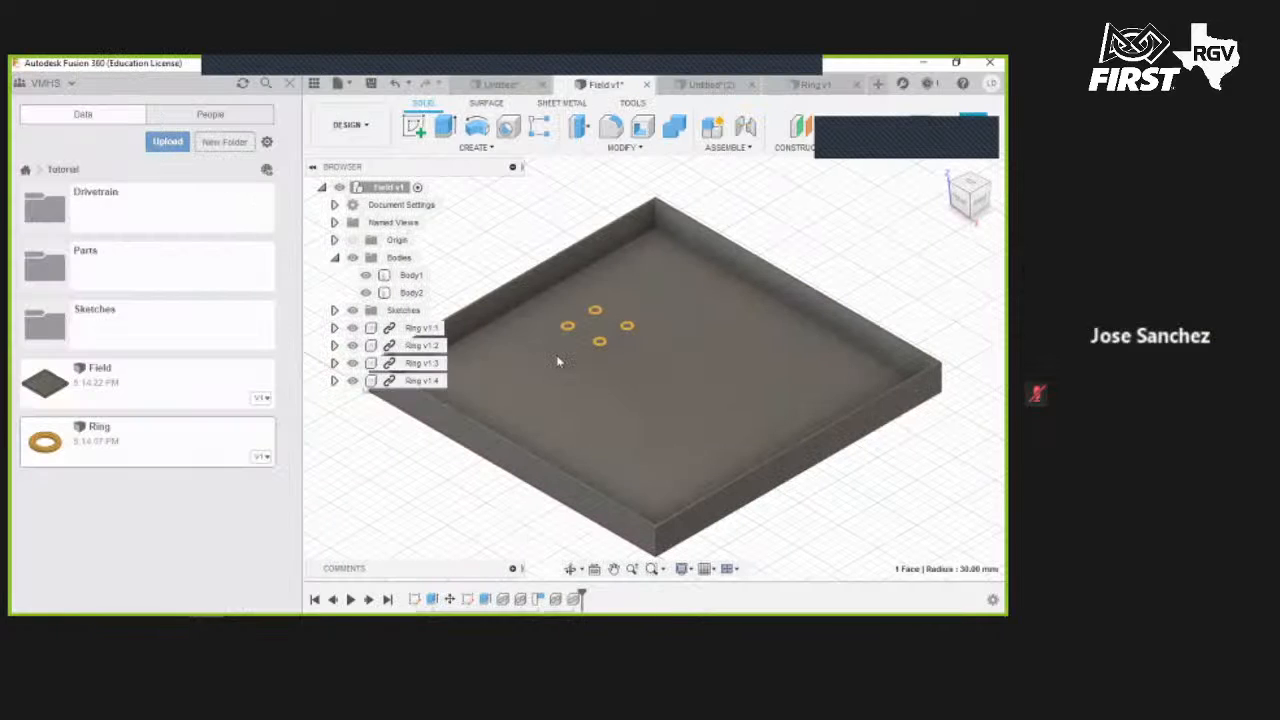
left_click(167, 142)
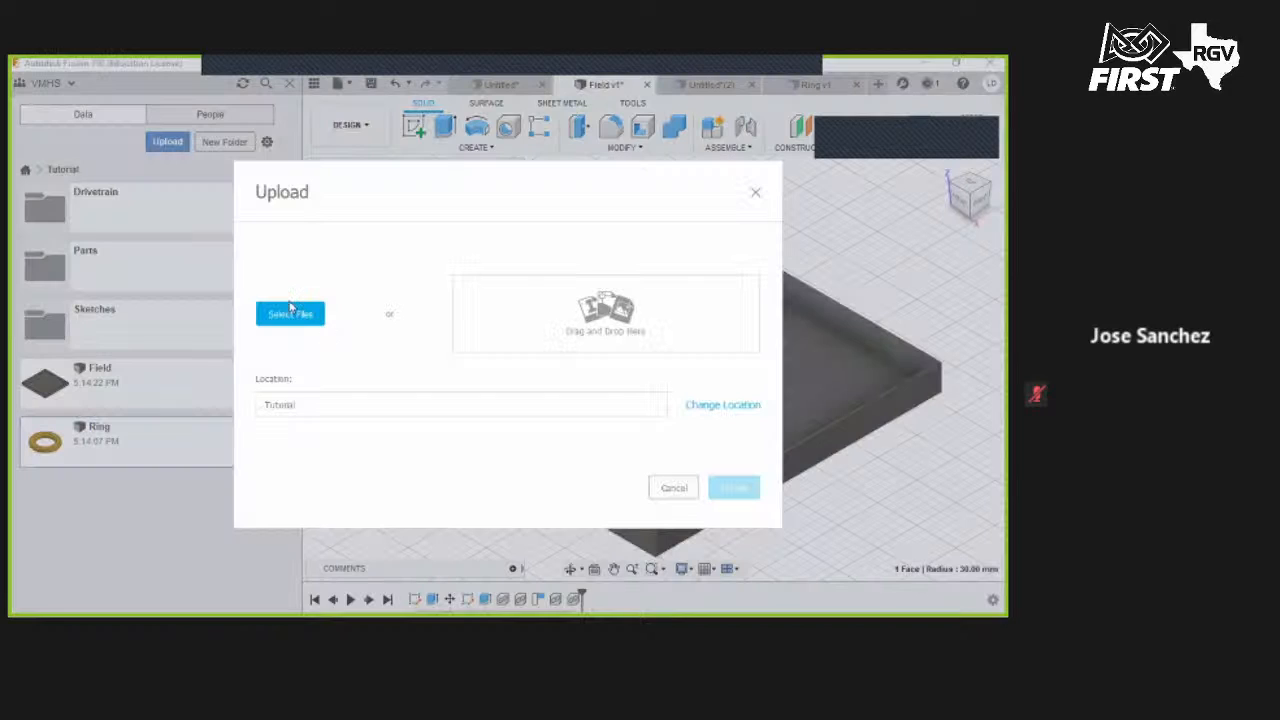
left_click(289, 311)
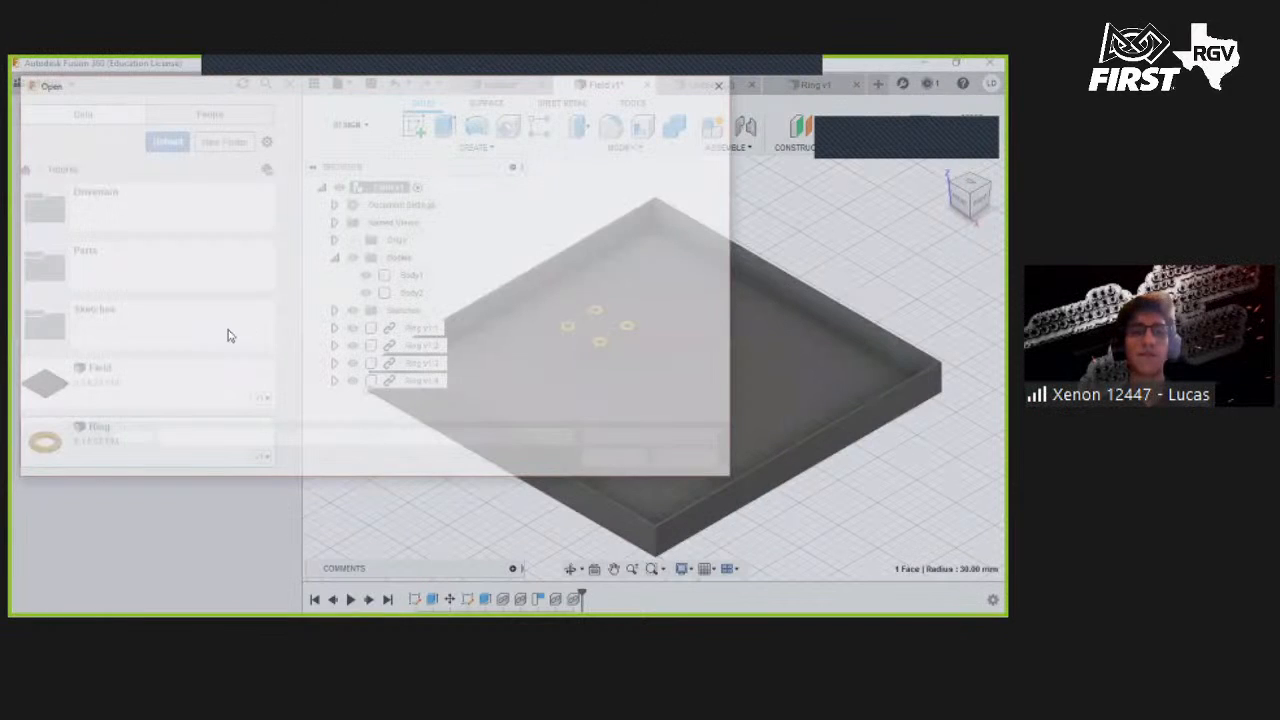
scroll(62, 376, "down", 1)
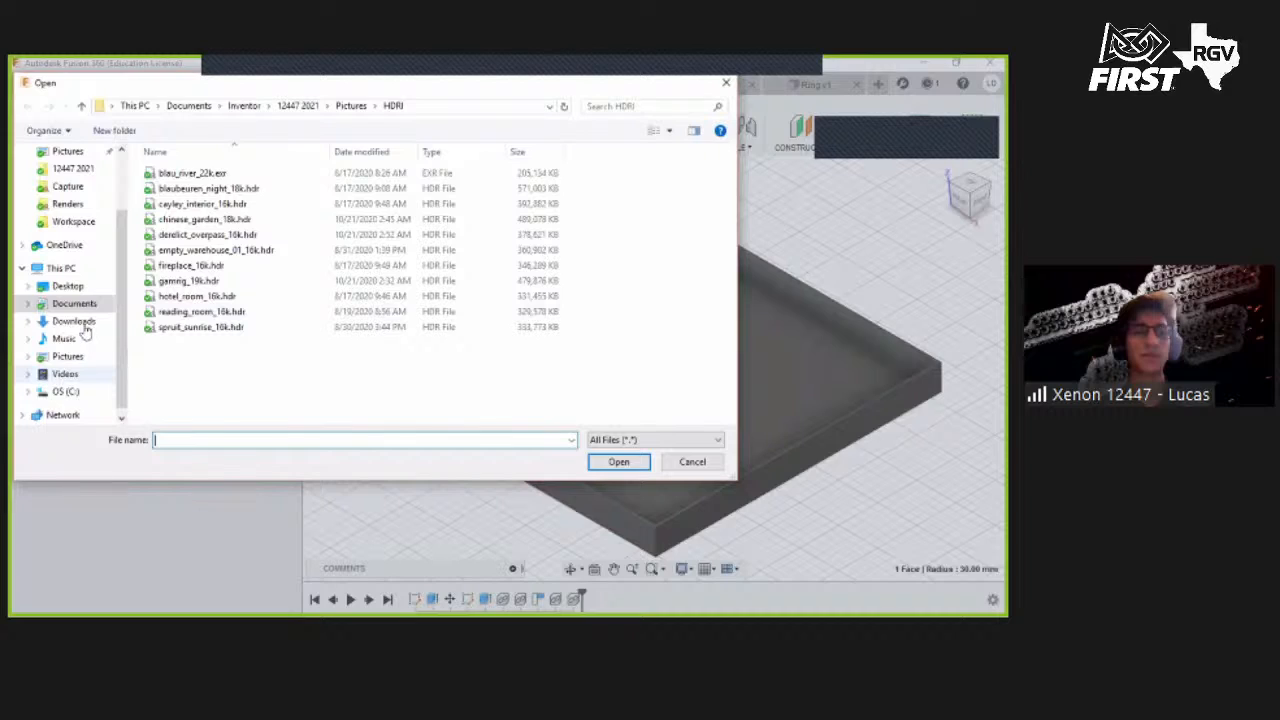
left_click(84, 325)
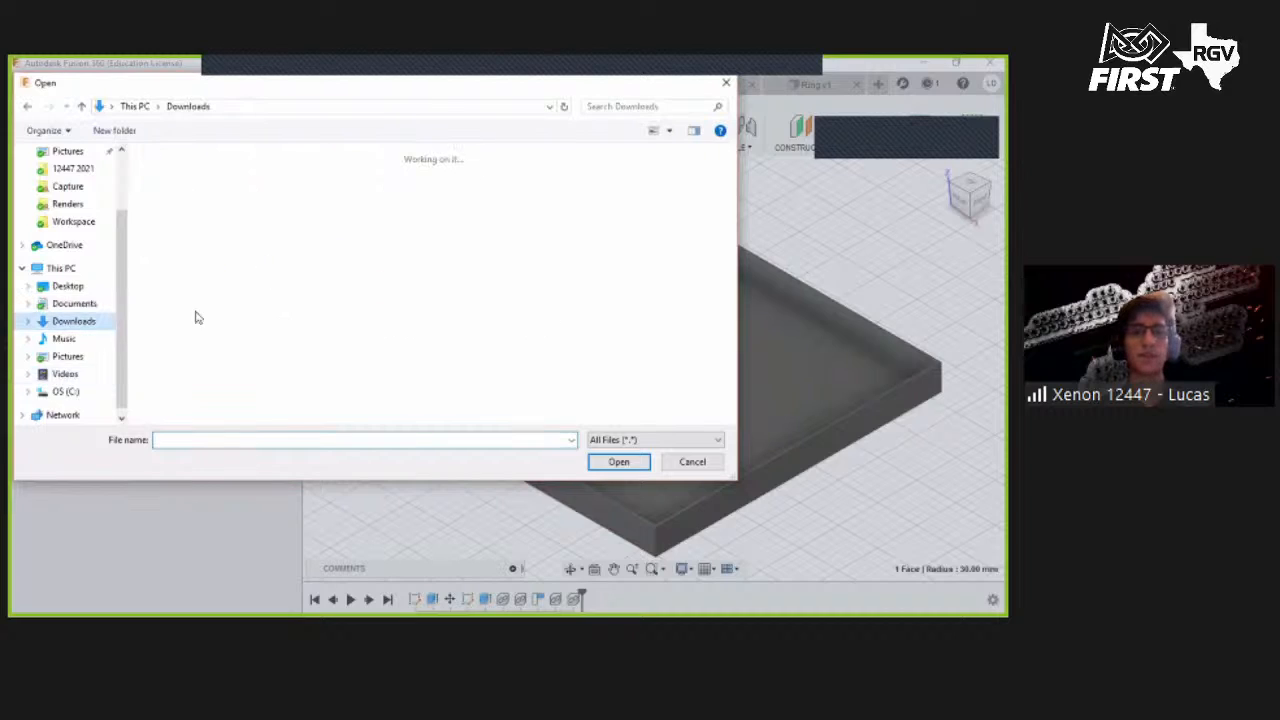
scroll(355, 364, "down", 3)
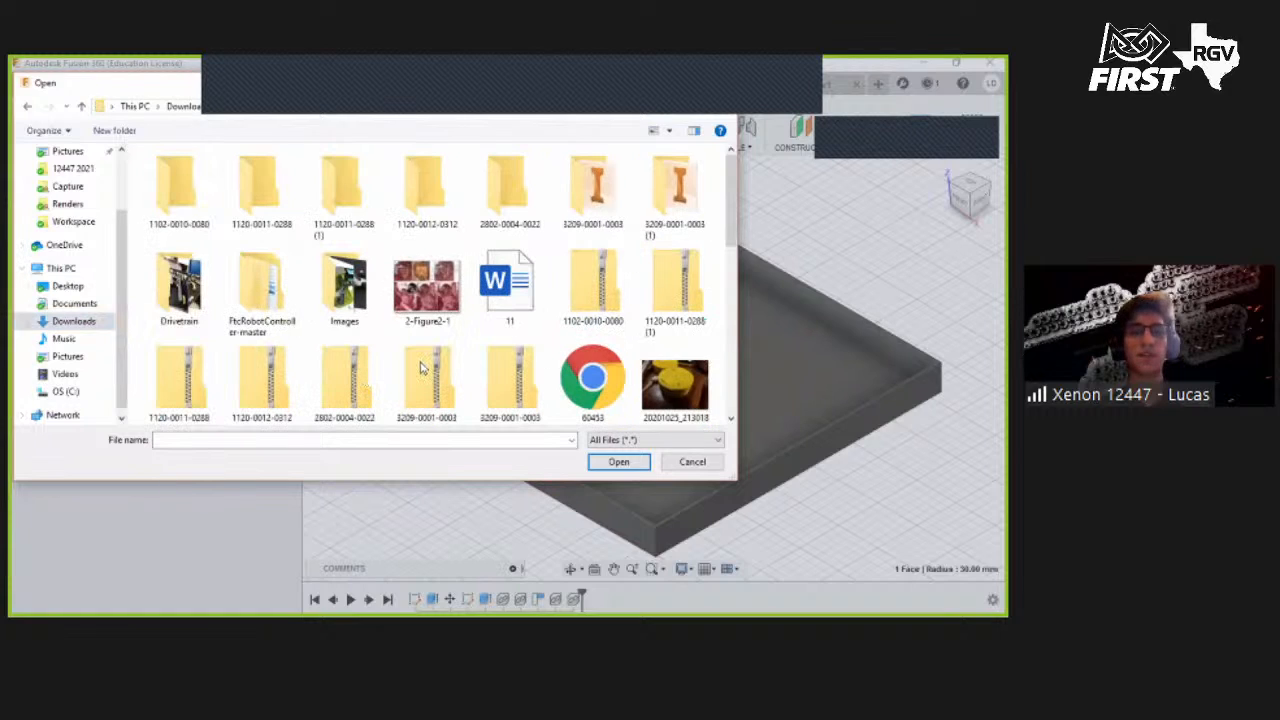
scroll(445, 365, "down", 10)
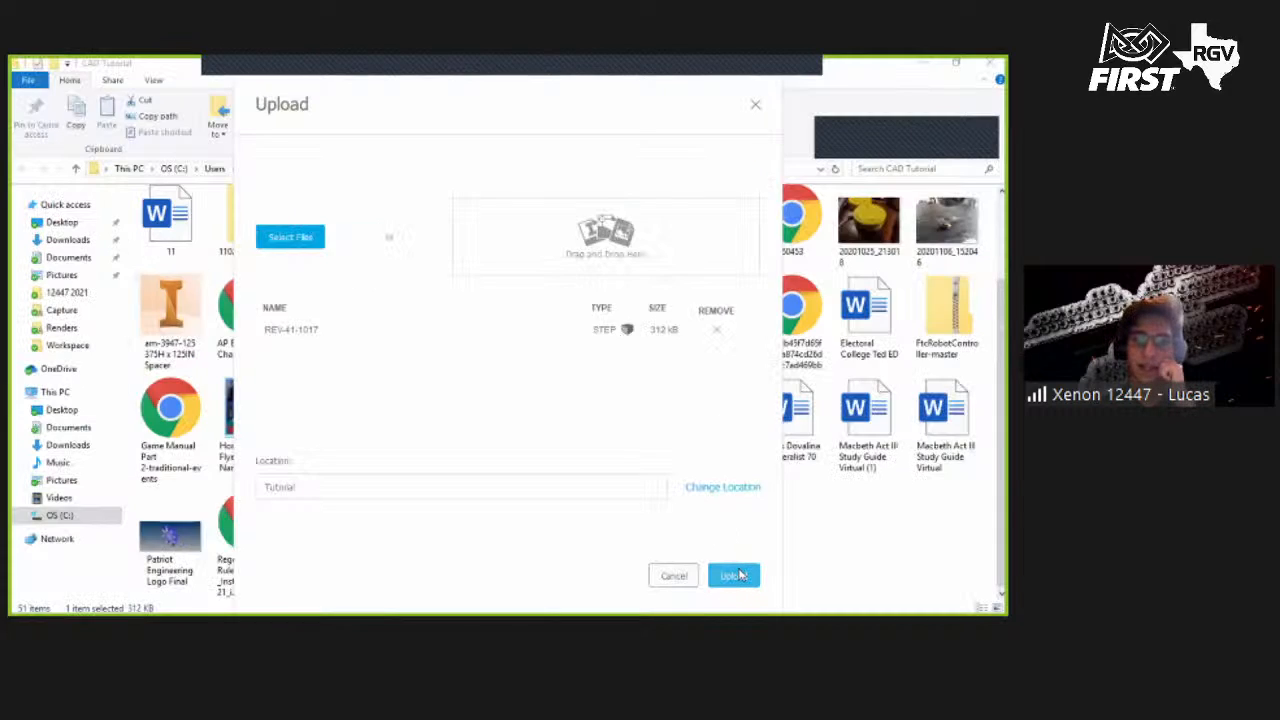
left_click(740, 574)
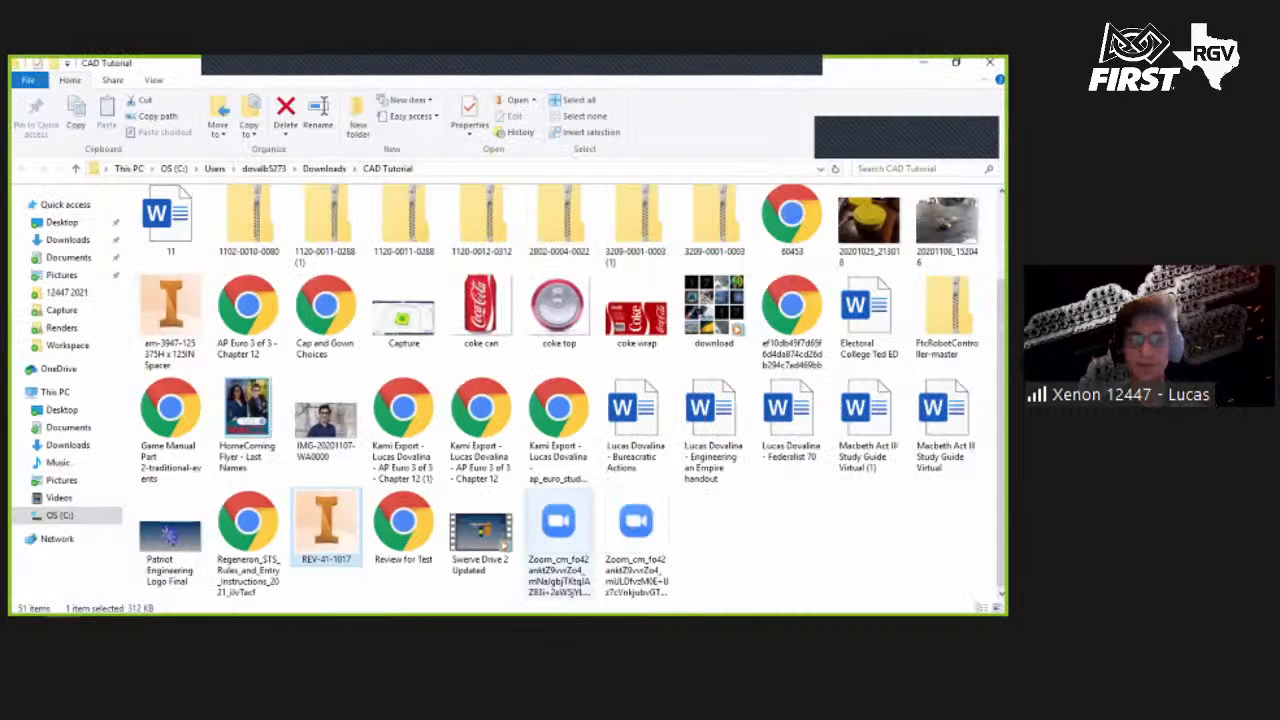
left_click(311, 604)
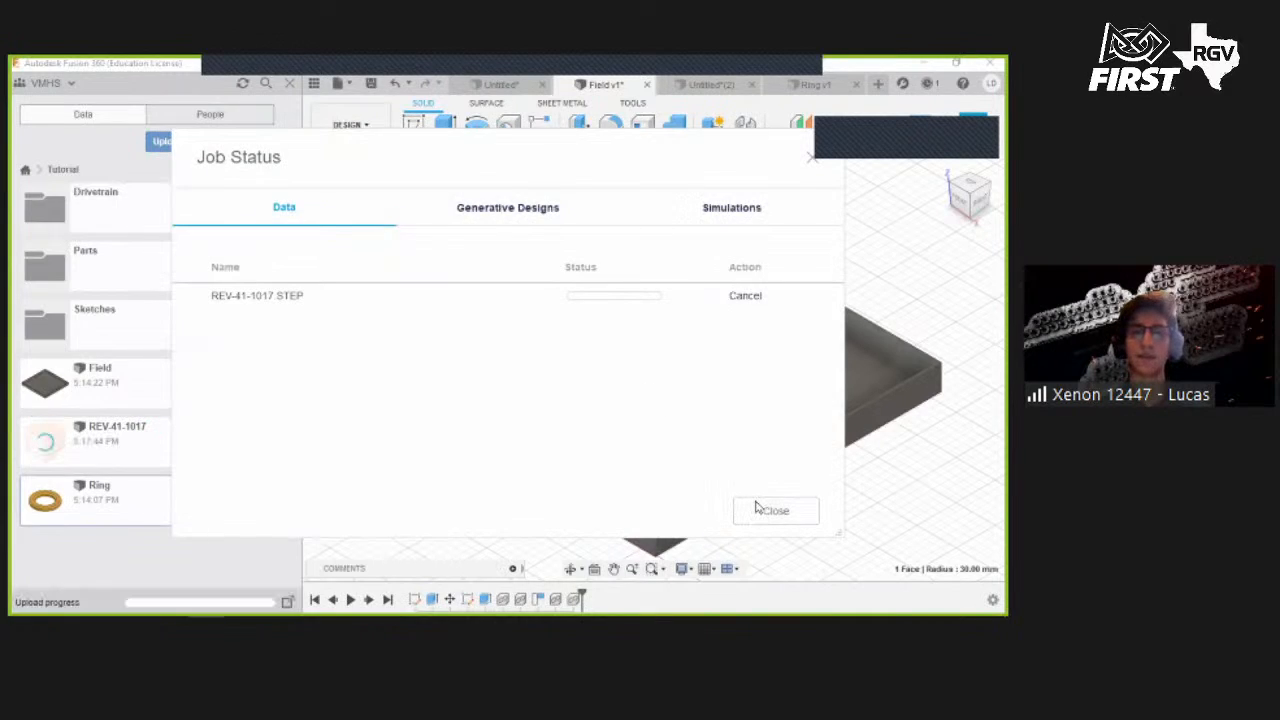
left_click(757, 509)
left_click(829, 422)
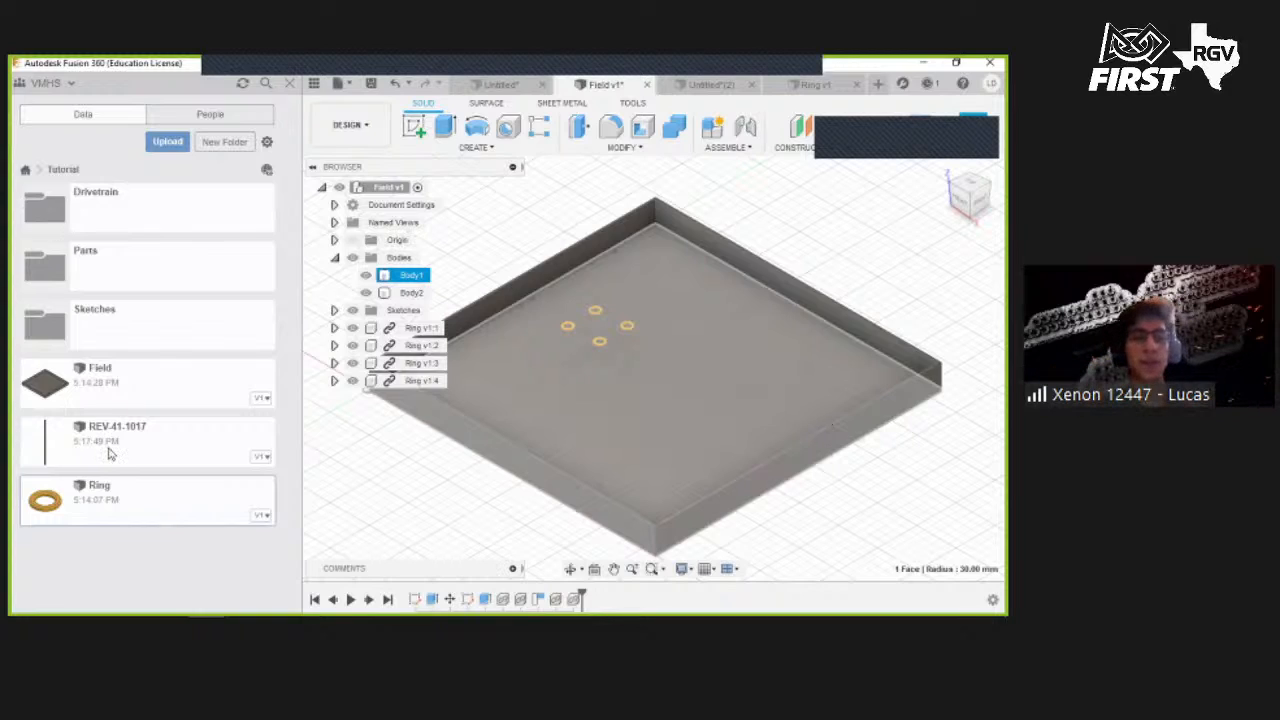
- Insert the REV-41-1017 extrusion into the field design and rotate it 270° about the X axis
right_click(135, 434)
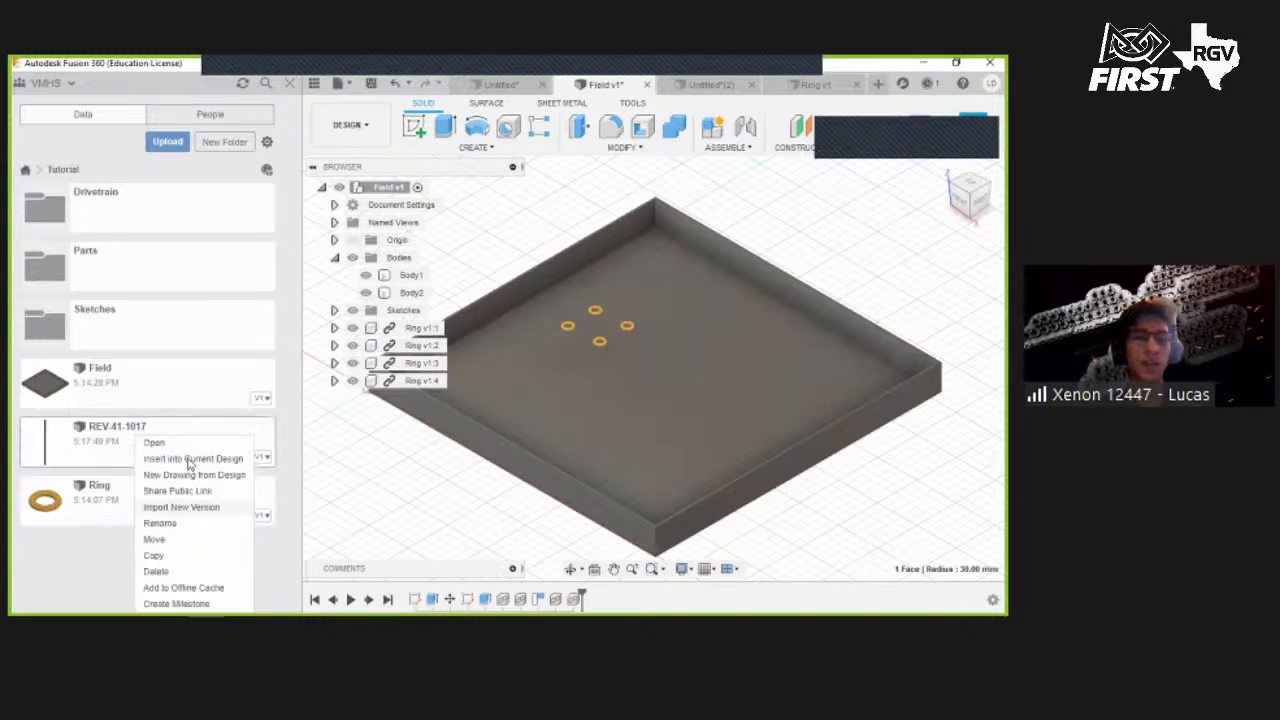
left_click(188, 458)
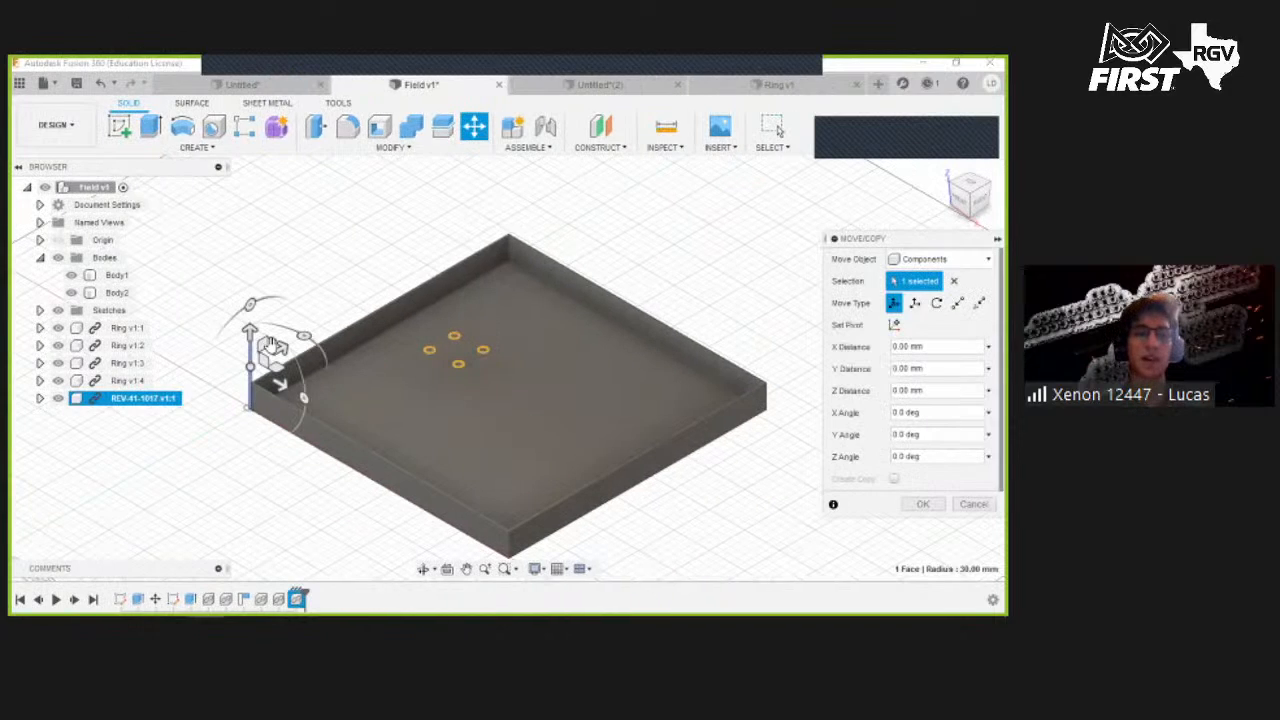
middle_click_drag(314, 224, 339, 264, "shift")
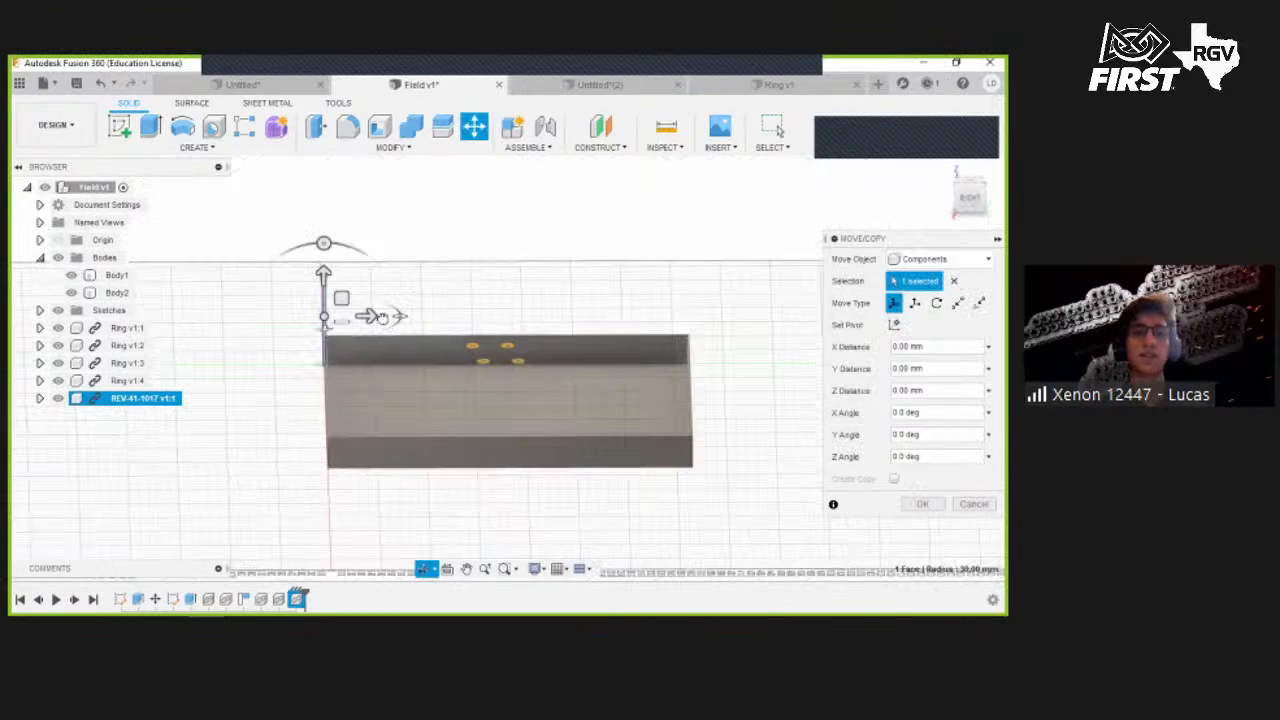
left_click_drag(323, 243, 398, 322)
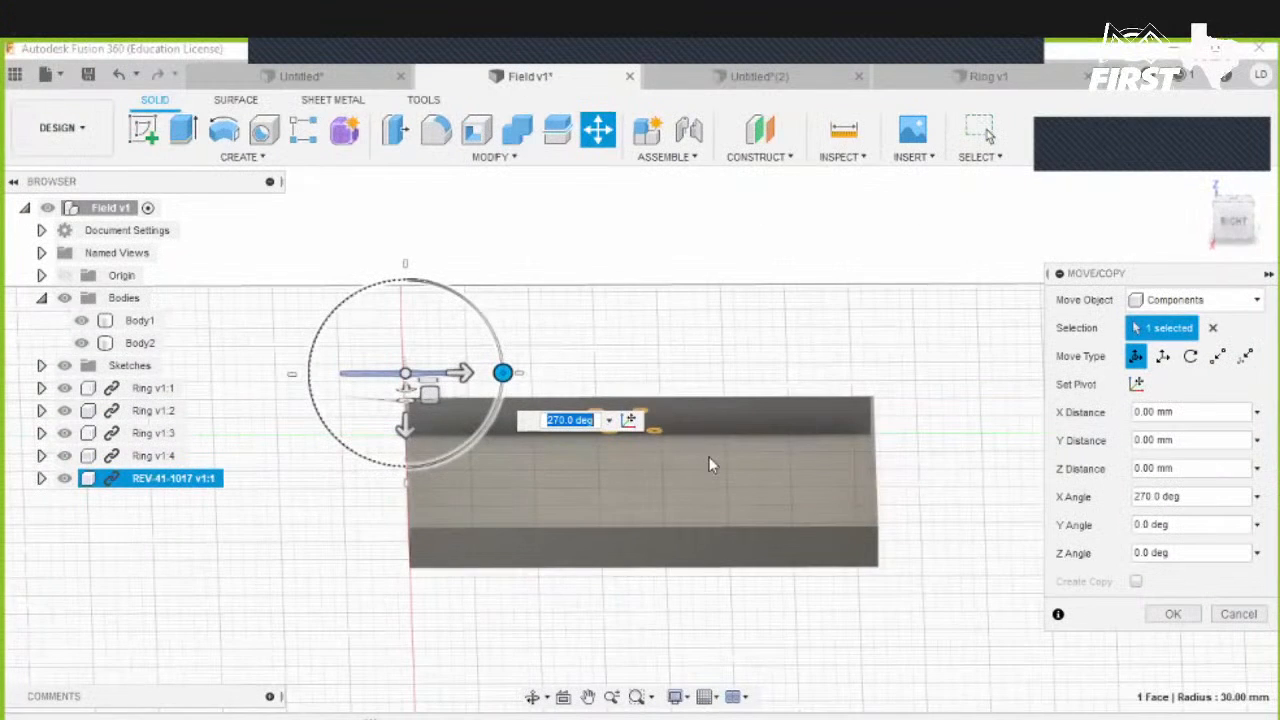
- Move the REV-41-1017 extrusion onto the field, to about -643 mm X, -846 mm Y and 821 mm Z
middle_click_drag(620, 403, 286, 449, "shift")
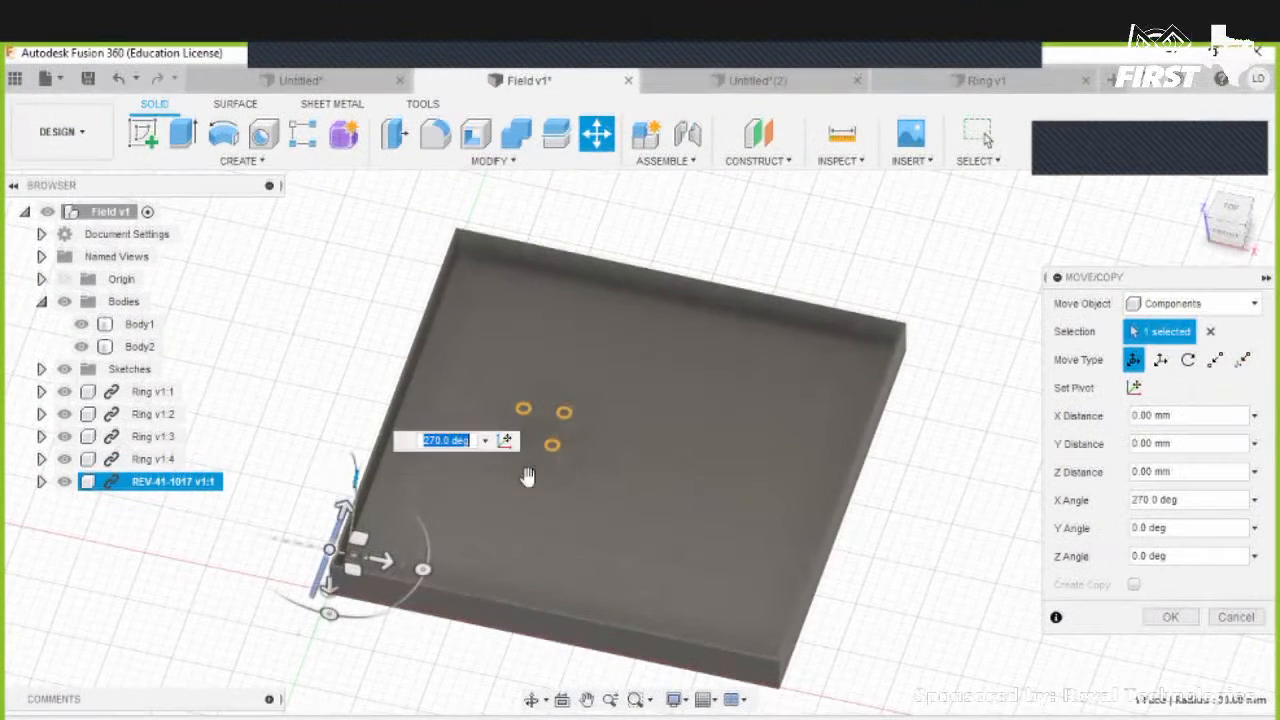
left_click_drag(330, 546, 279, 382)
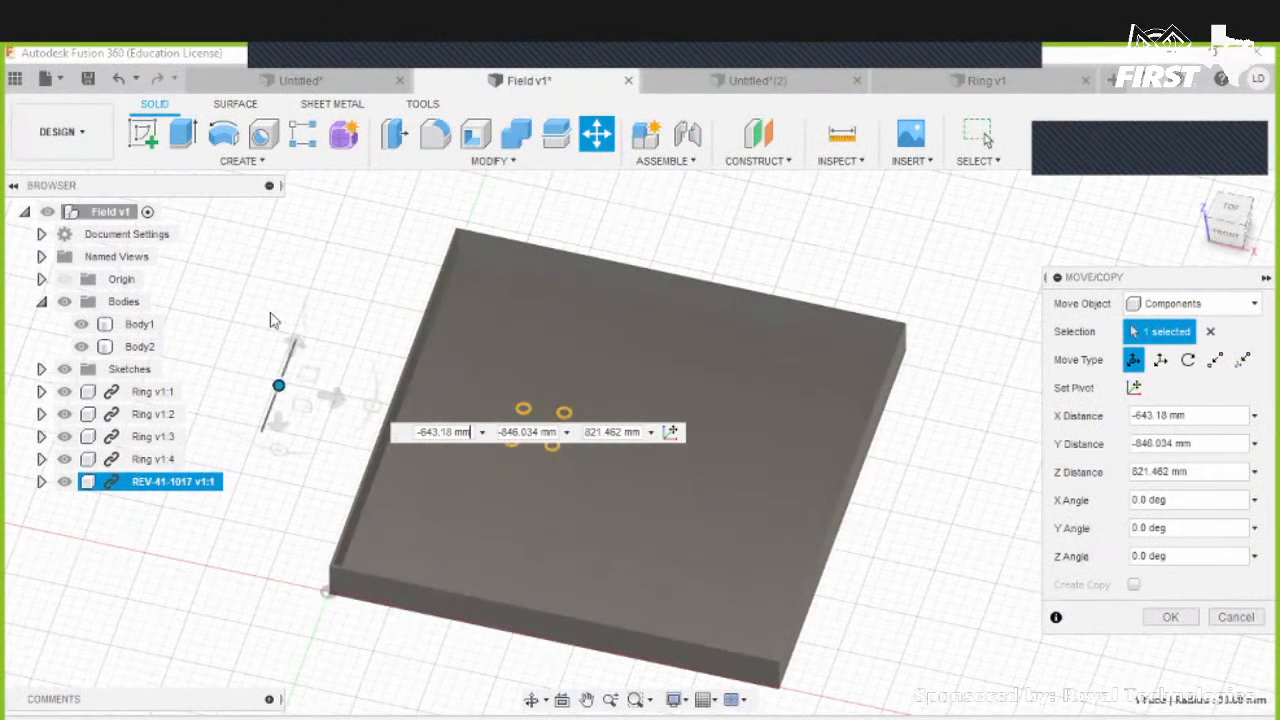
key("Return")
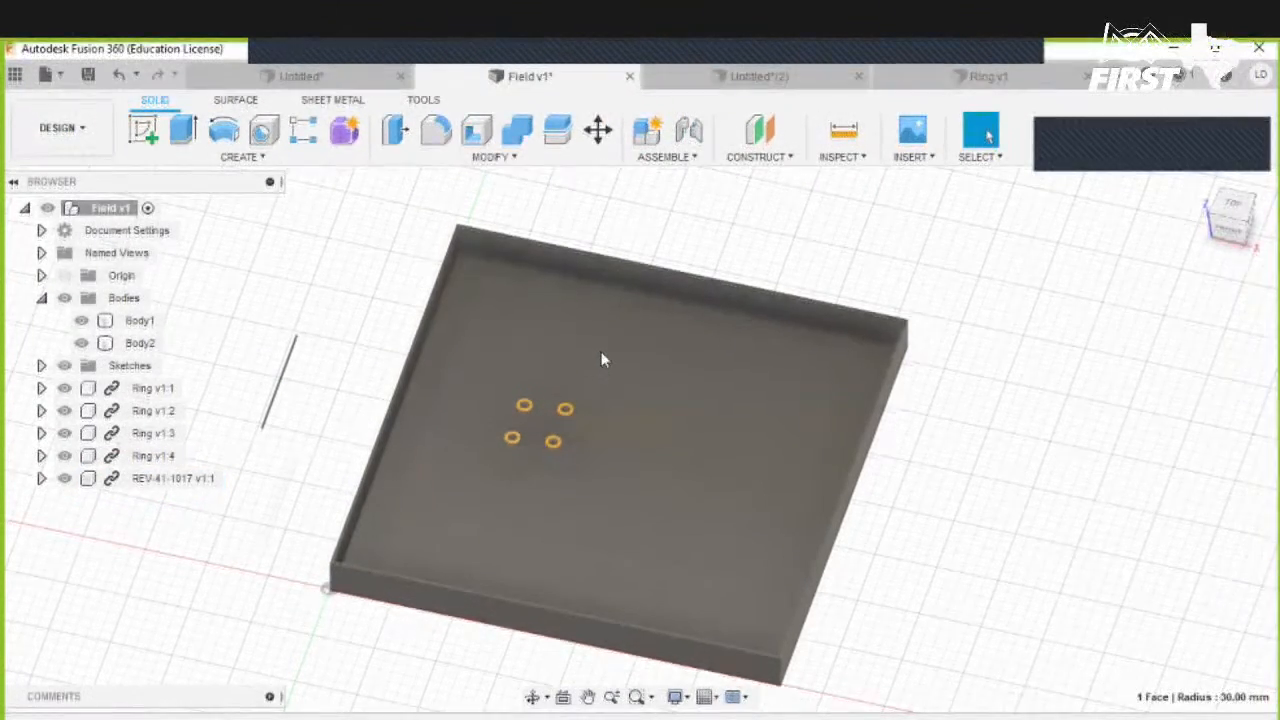
- Zoom and orbit around the imported extrusion to examine its placement and end profile on the field
scroll(606, 425, "up", 2)
middle_click_drag(281, 402, 586, 474)
scroll(610, 466, "up", 5)
middle_click_drag(653, 518, 637, 497, "shift")
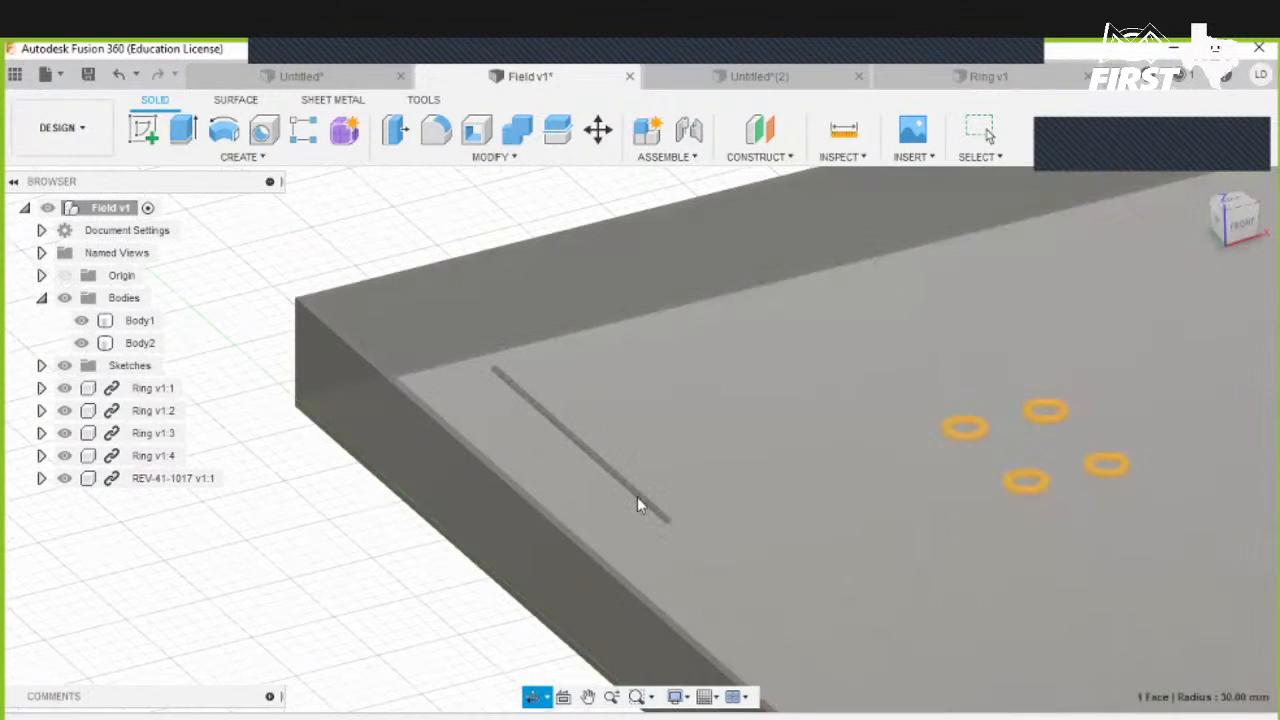
scroll(649, 497, "up", 6)
key("Escape")
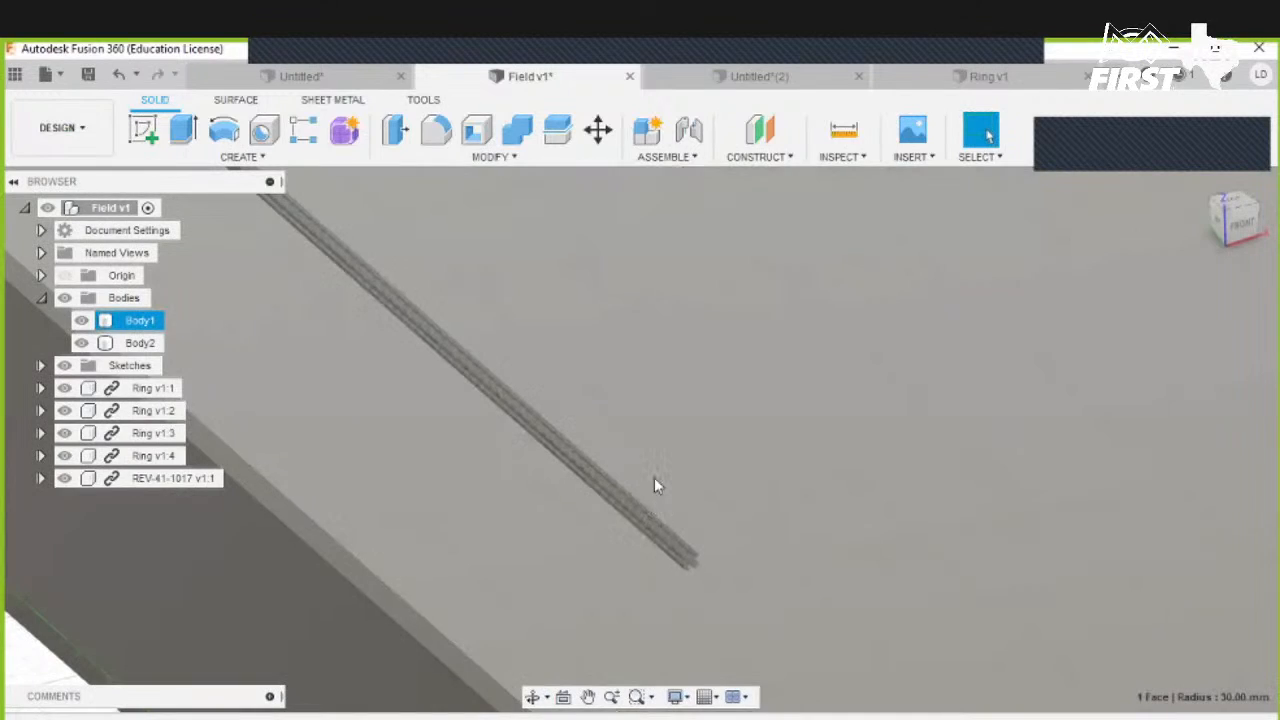
mouse_move(685, 556)
middle_mouse_down("shift")
mouse_move(688, 566)
mouse_move(714, 543)
middle_mouse_up("shift")
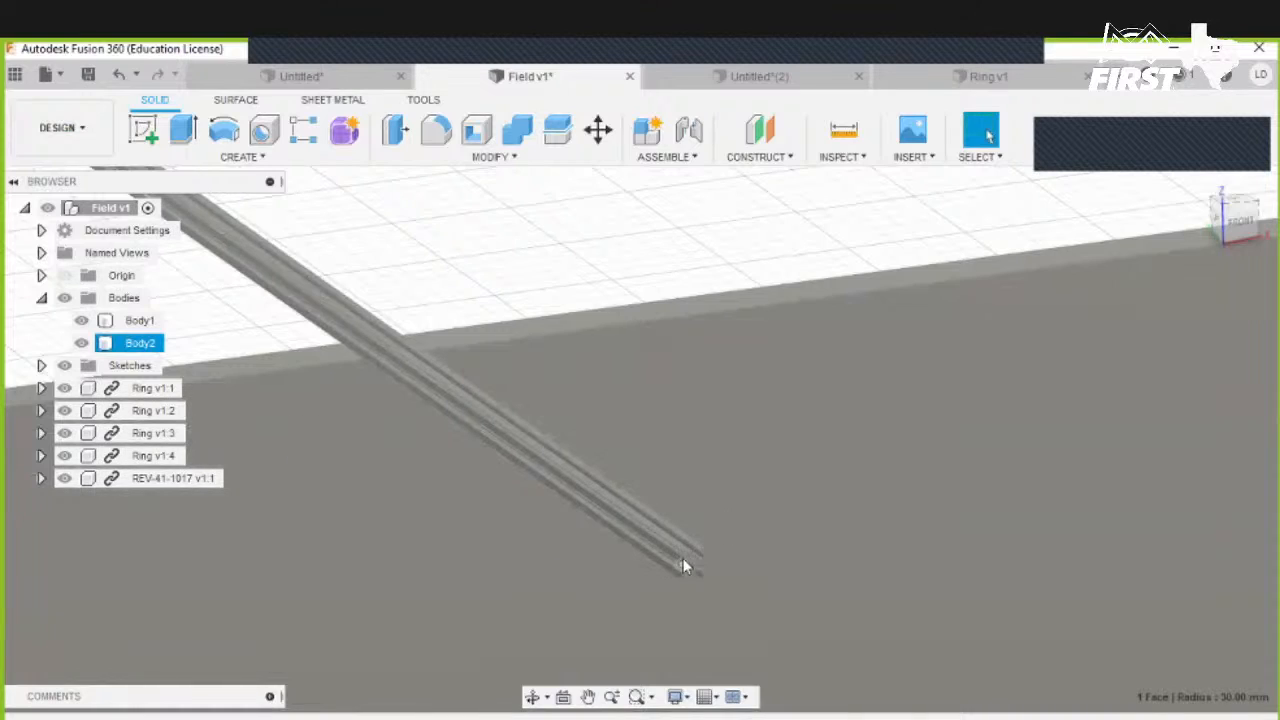
scroll(693, 560, "up", 5)
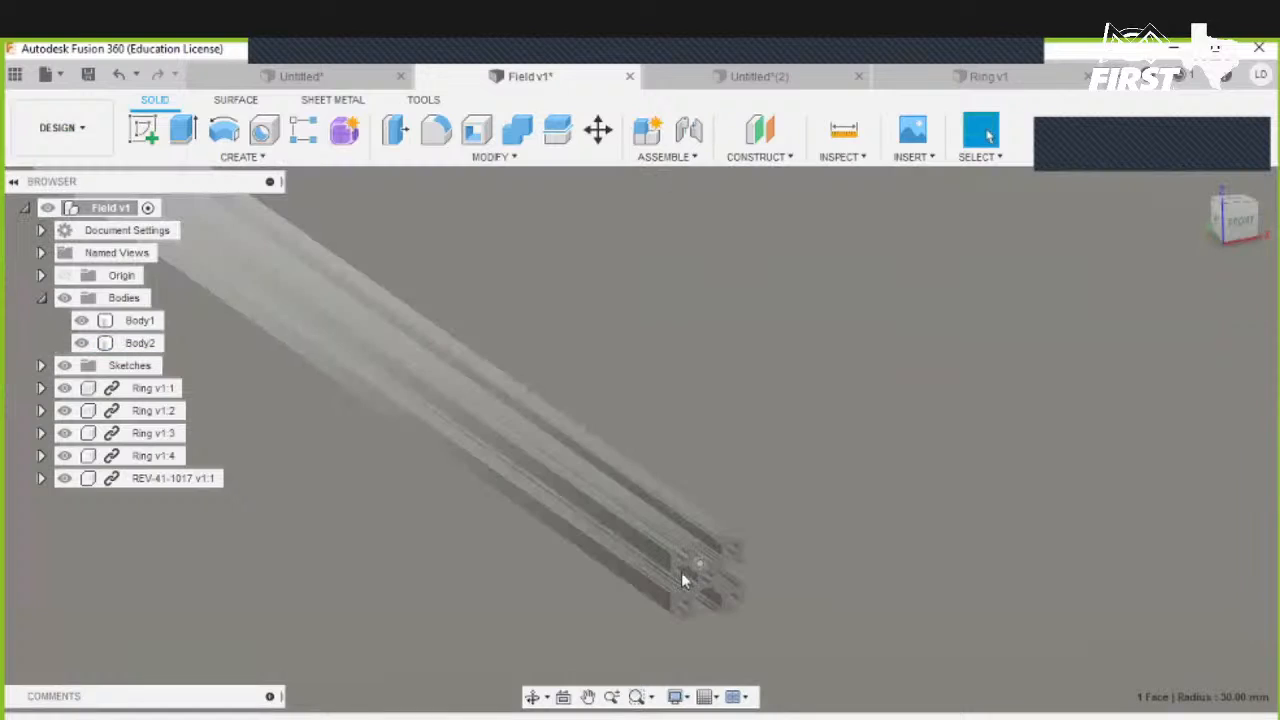
scroll(684, 570, "up", 2)
scroll(697, 576, "up", 2)
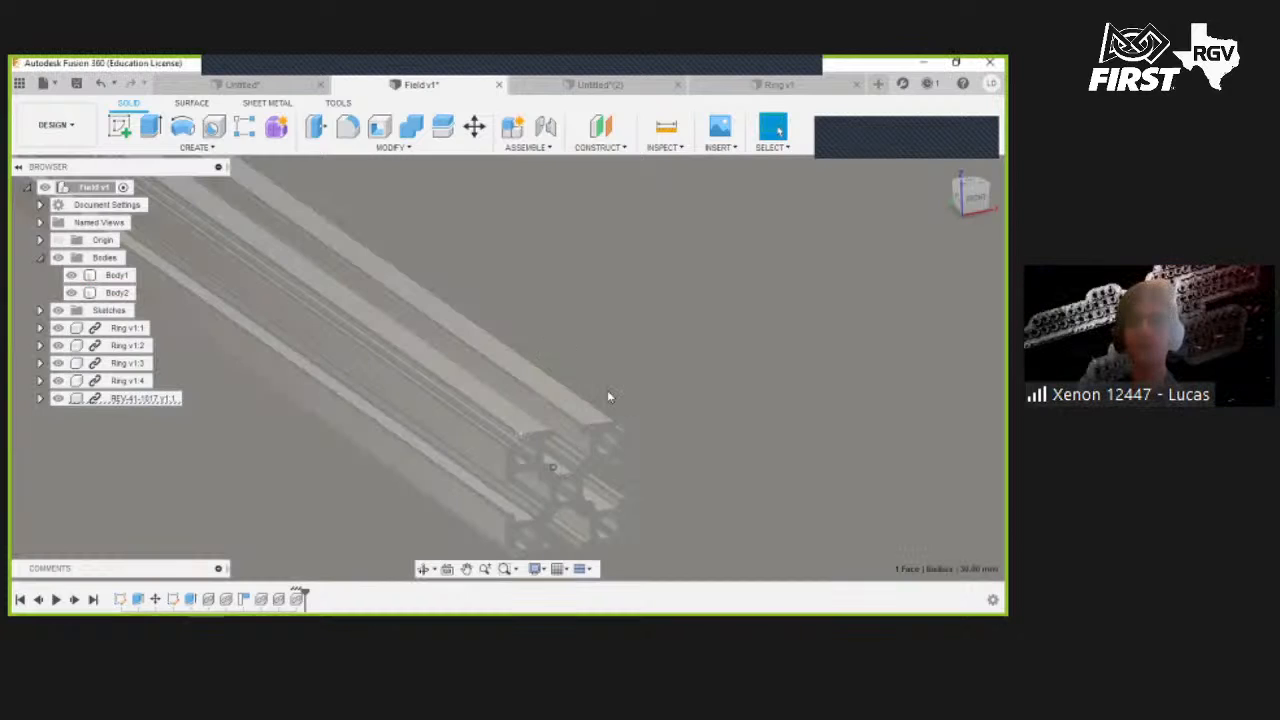
middle_click_drag(548, 486, 600, 390)
left_click(598, 377)
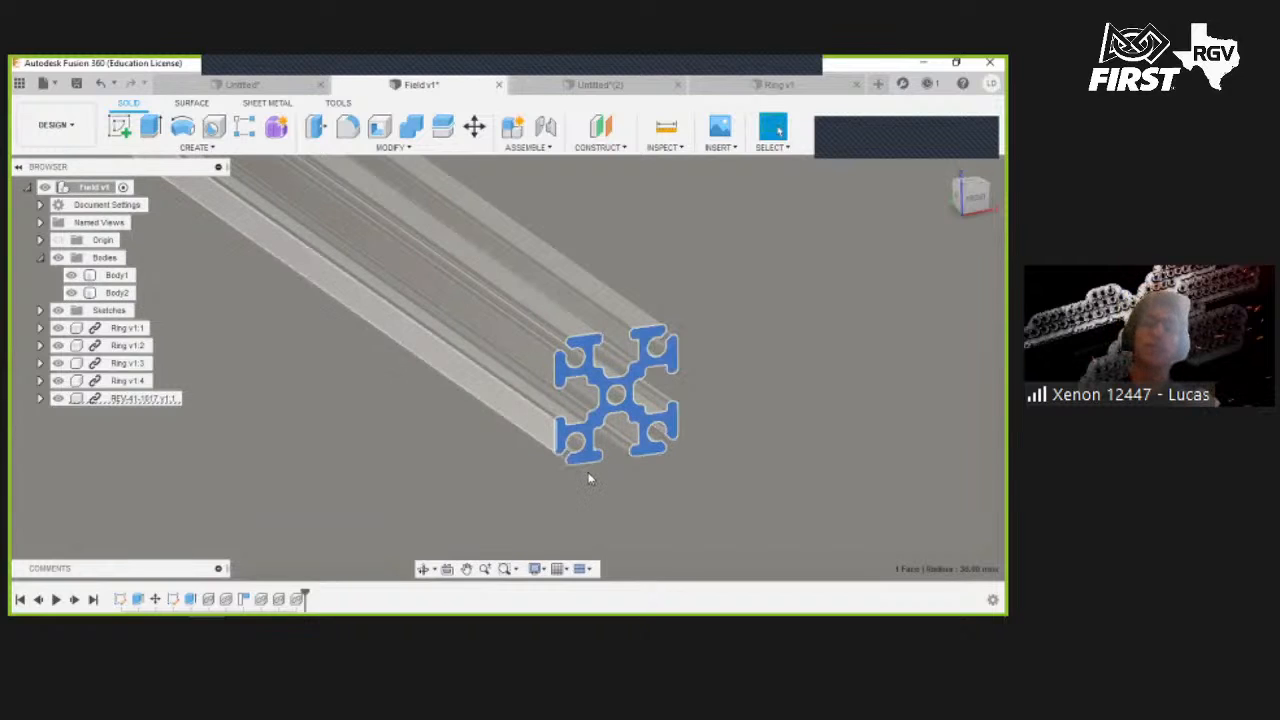
scroll(588, 473, "down", 2)
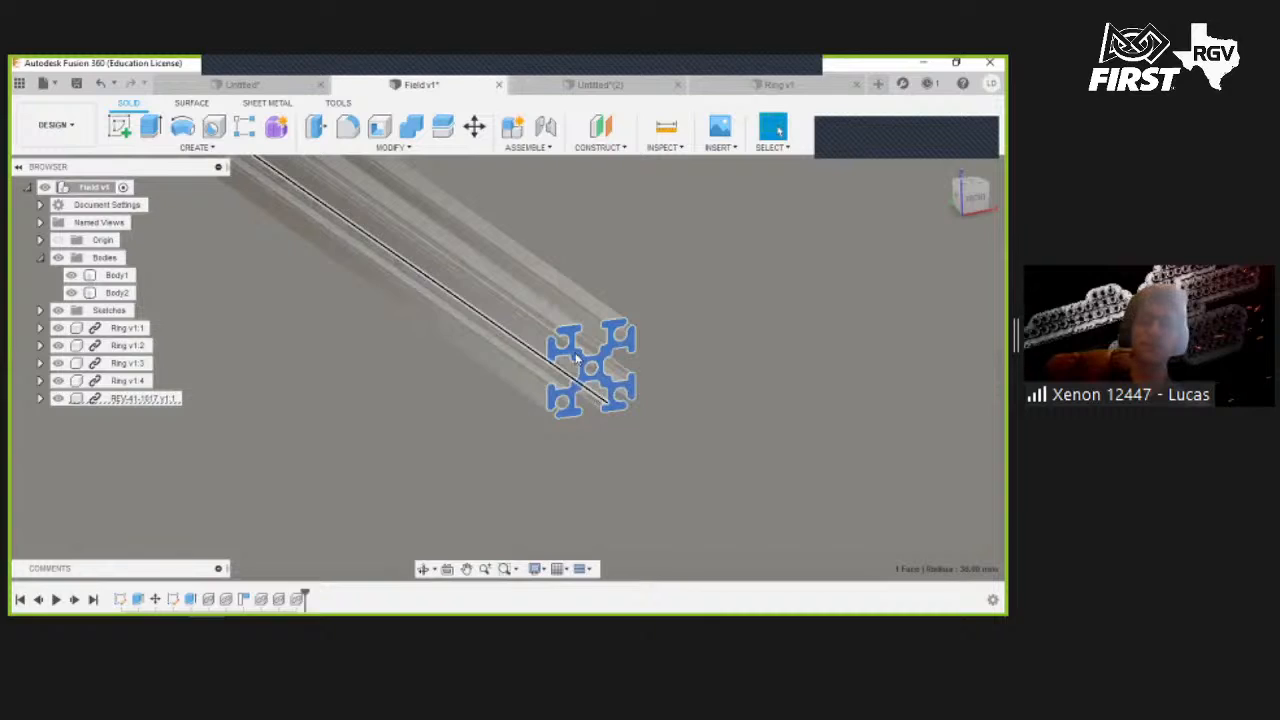
middle_click_drag(592, 388, 519, 316, "shift")
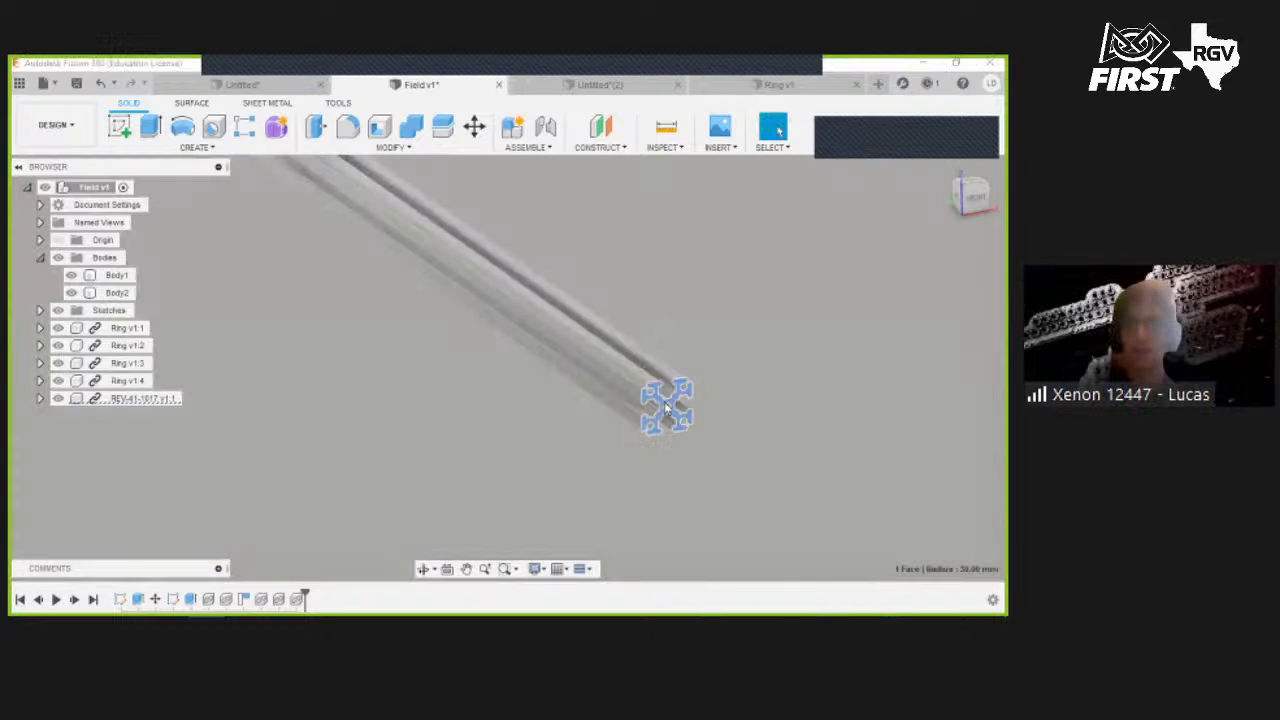
scroll(655, 397, "up", 4)
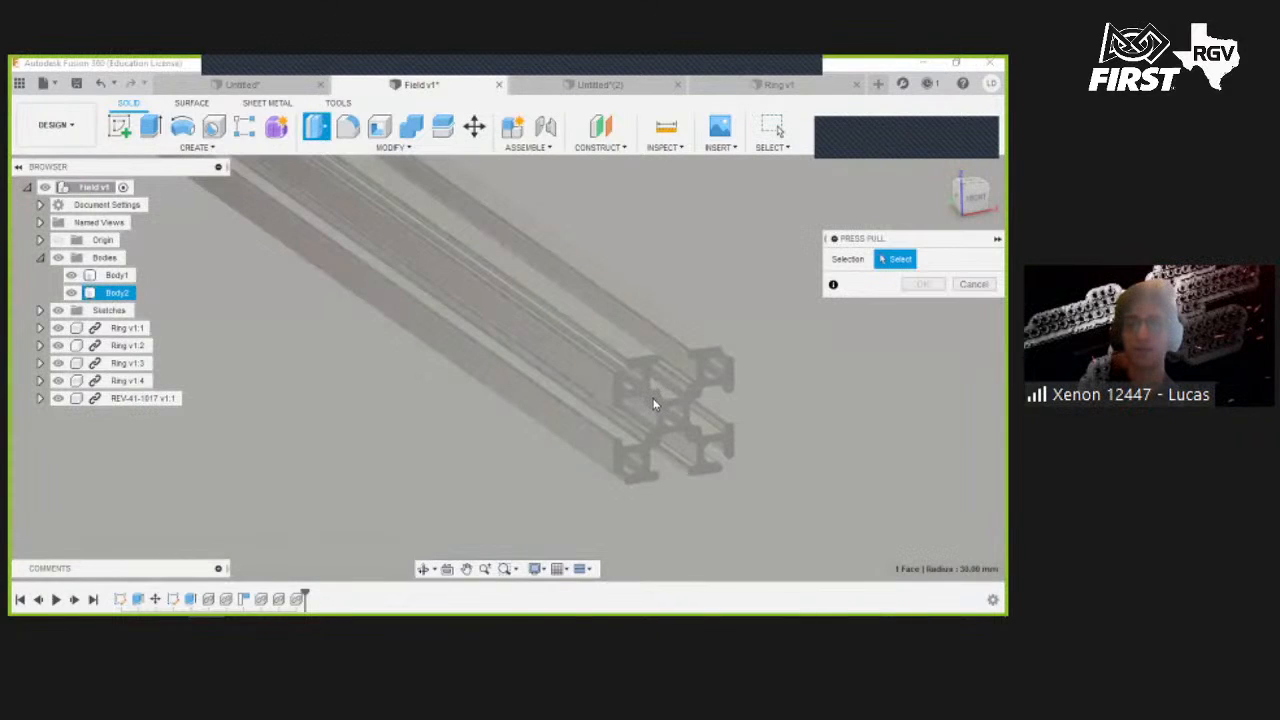
left_click(654, 396)
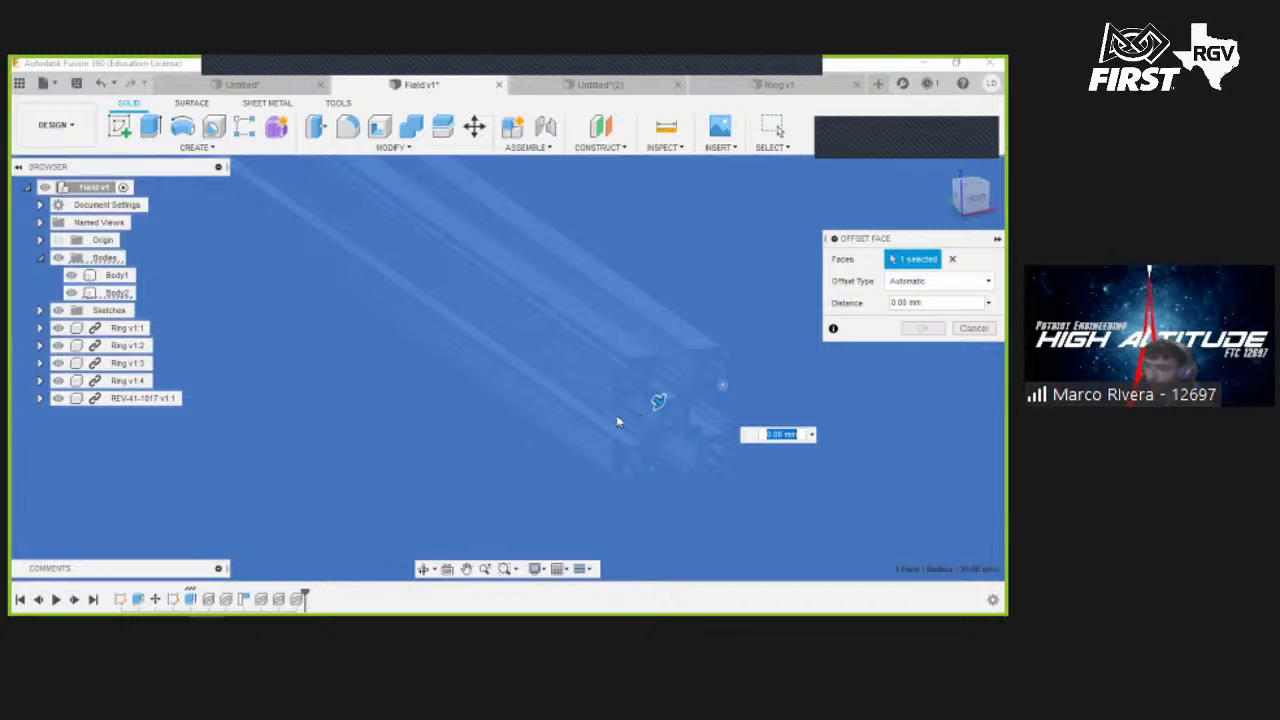
left_click(968, 333)
- Open the REV-41-1017 component for editing in its own design tab
scroll(615, 398, "down", 3)
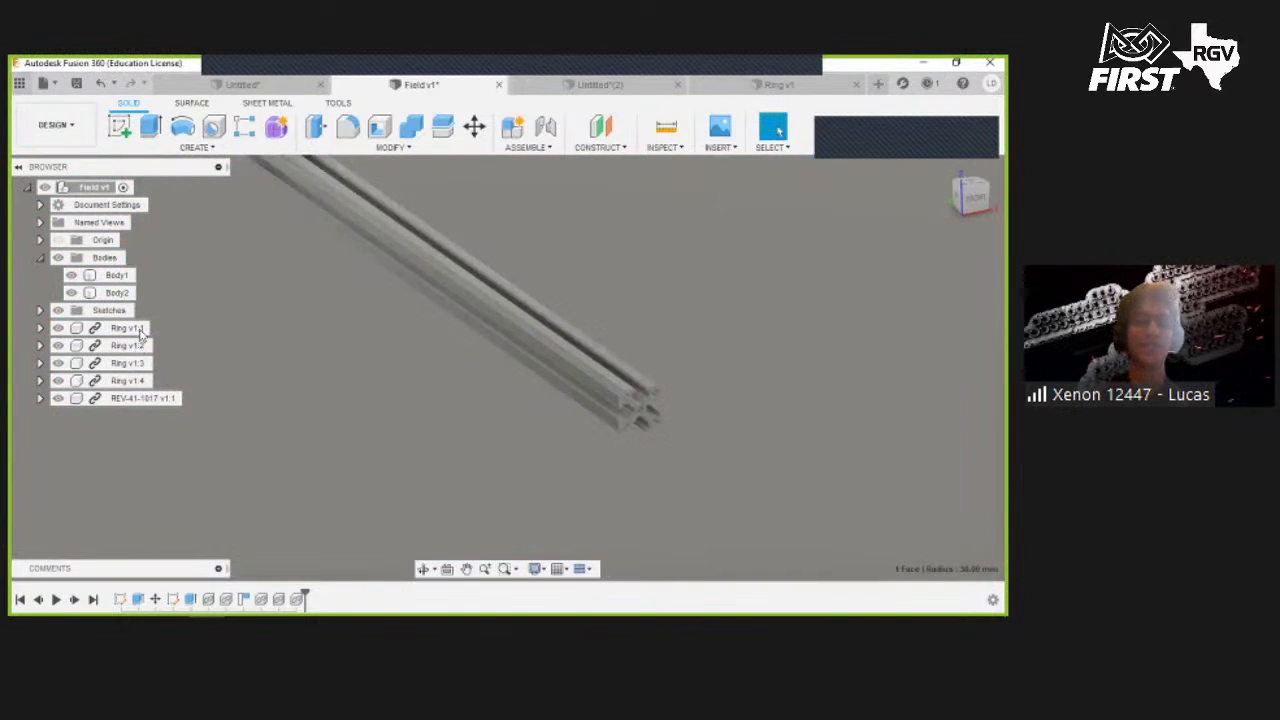
double_click(136, 444)
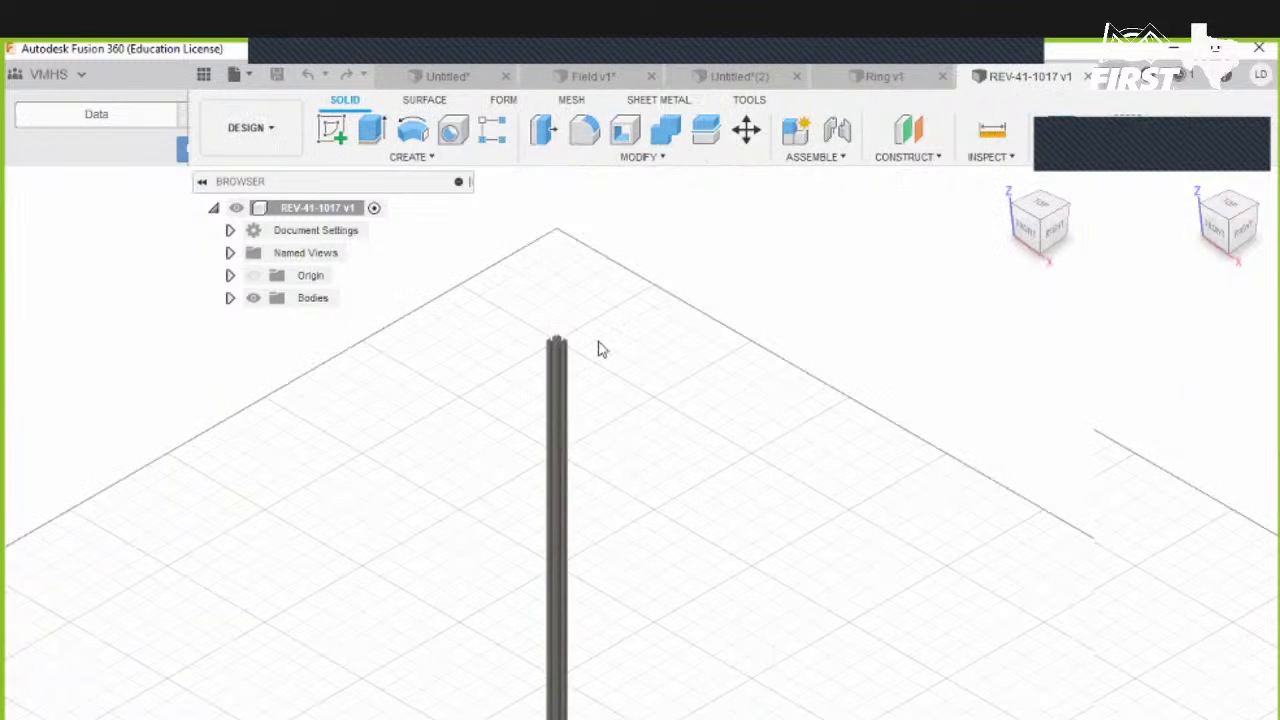
scroll(650, 345, "up", 2)
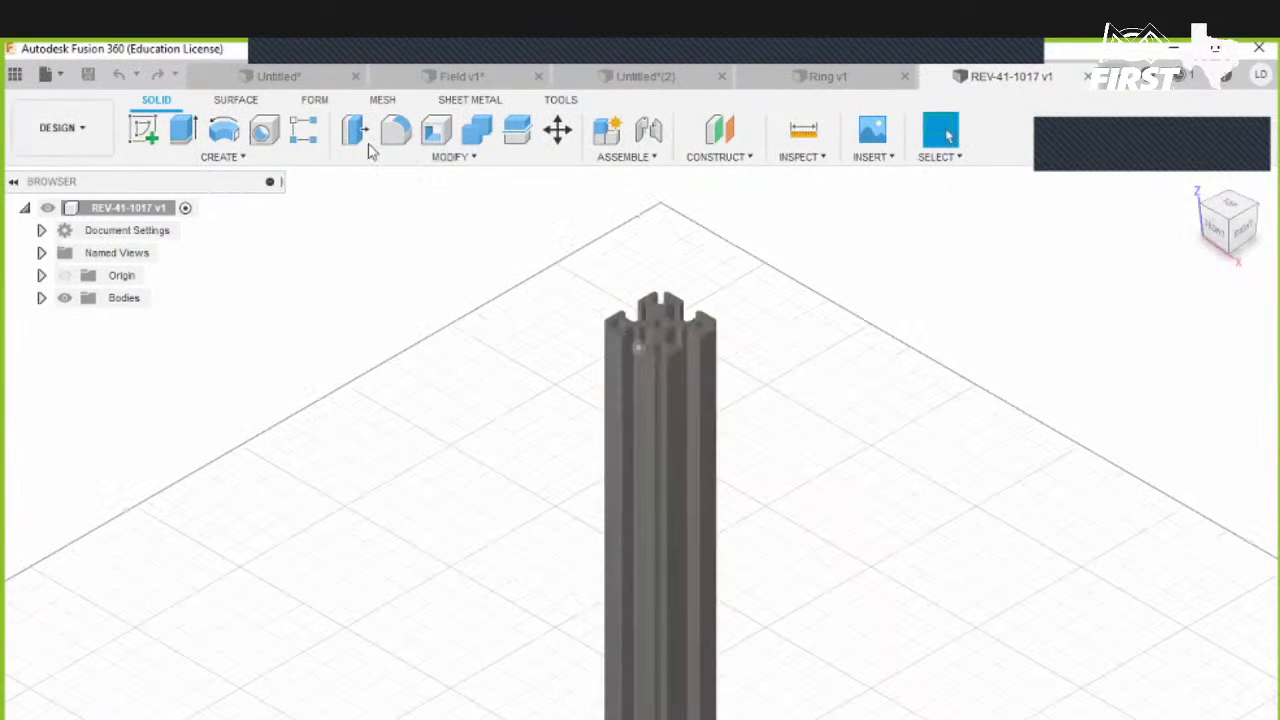
- Offset the extrusion's top end face by 1m-18in with Press Pull
key("q")
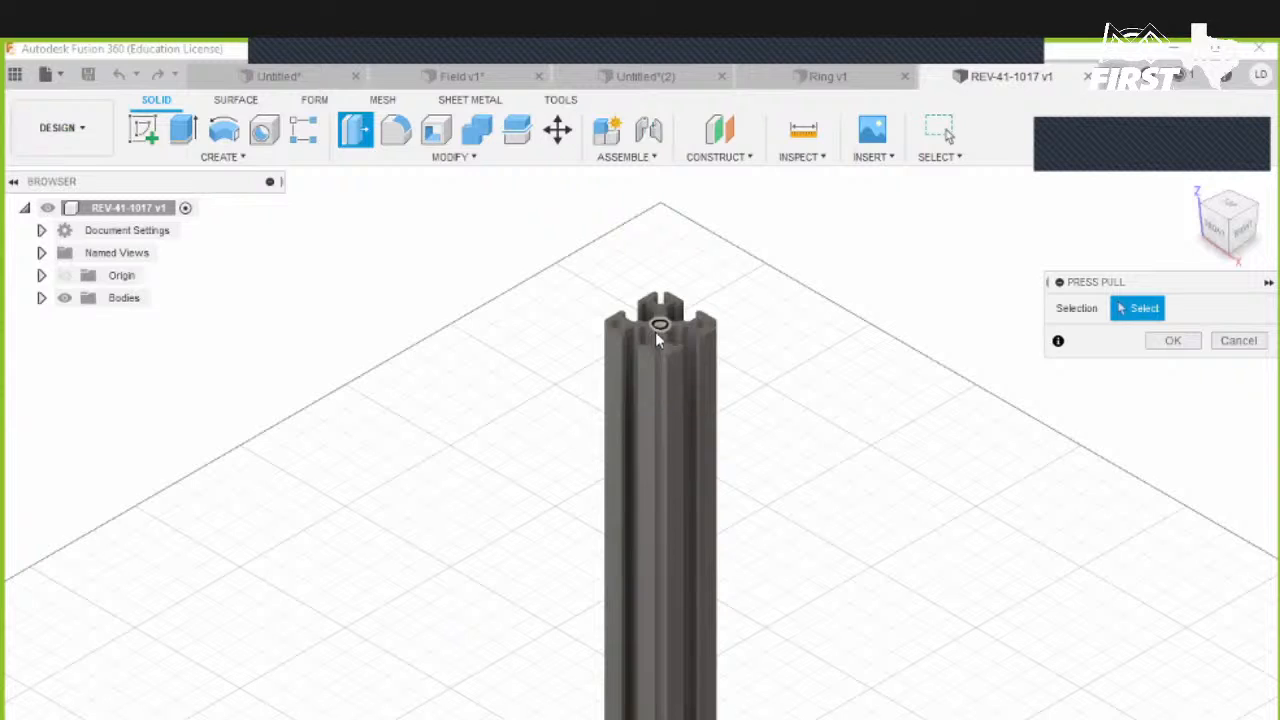
scroll(673, 340, "up", 3)
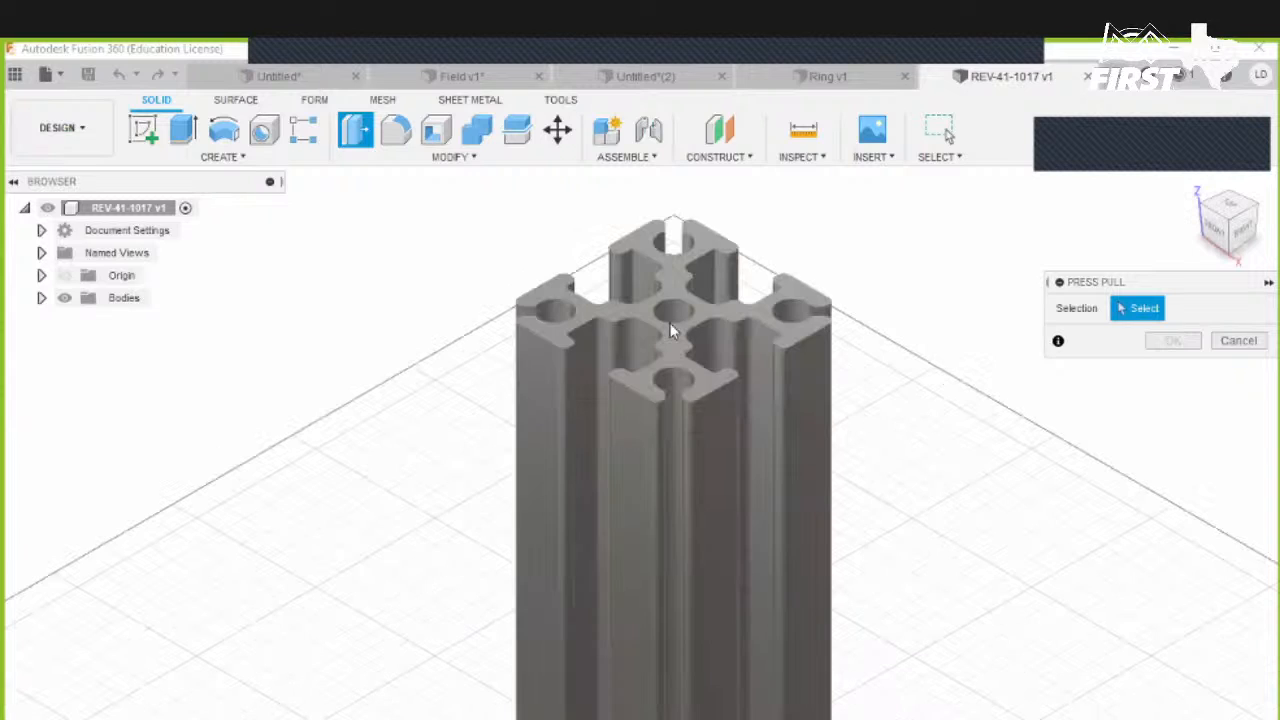
left_click(645, 224)
left_click(544, 278)
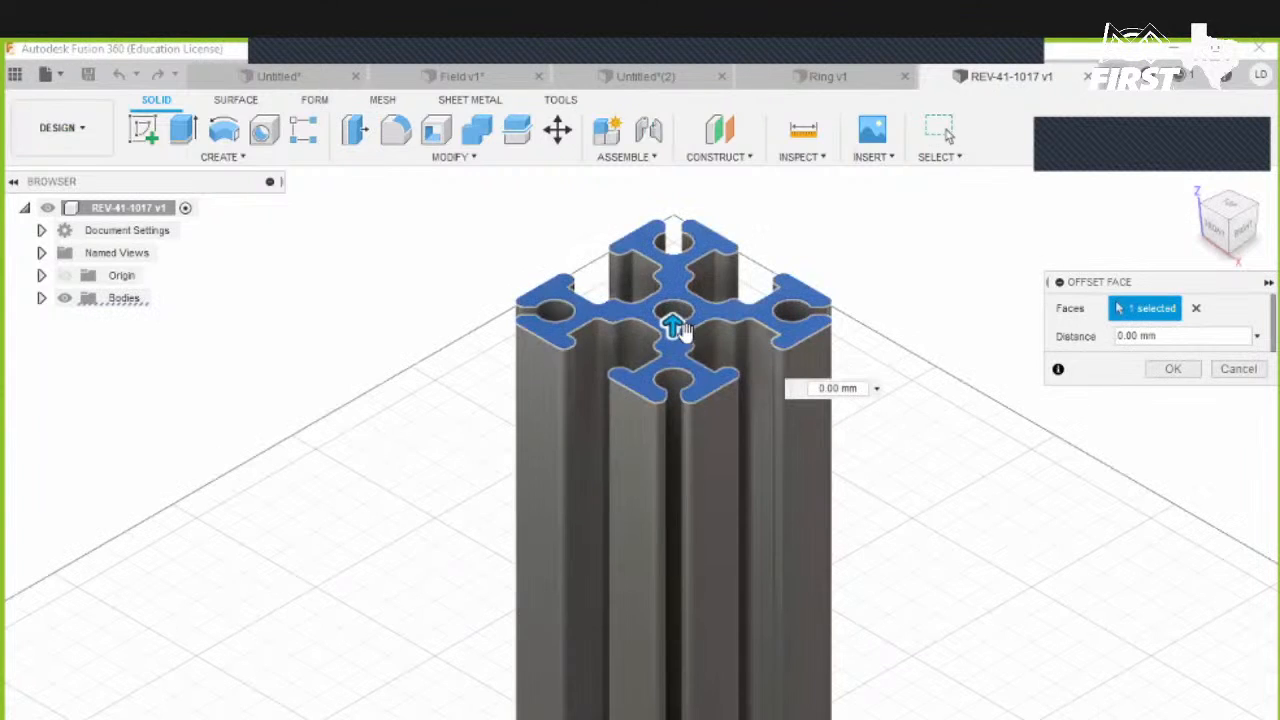
scroll(600, 397, "down", 2)
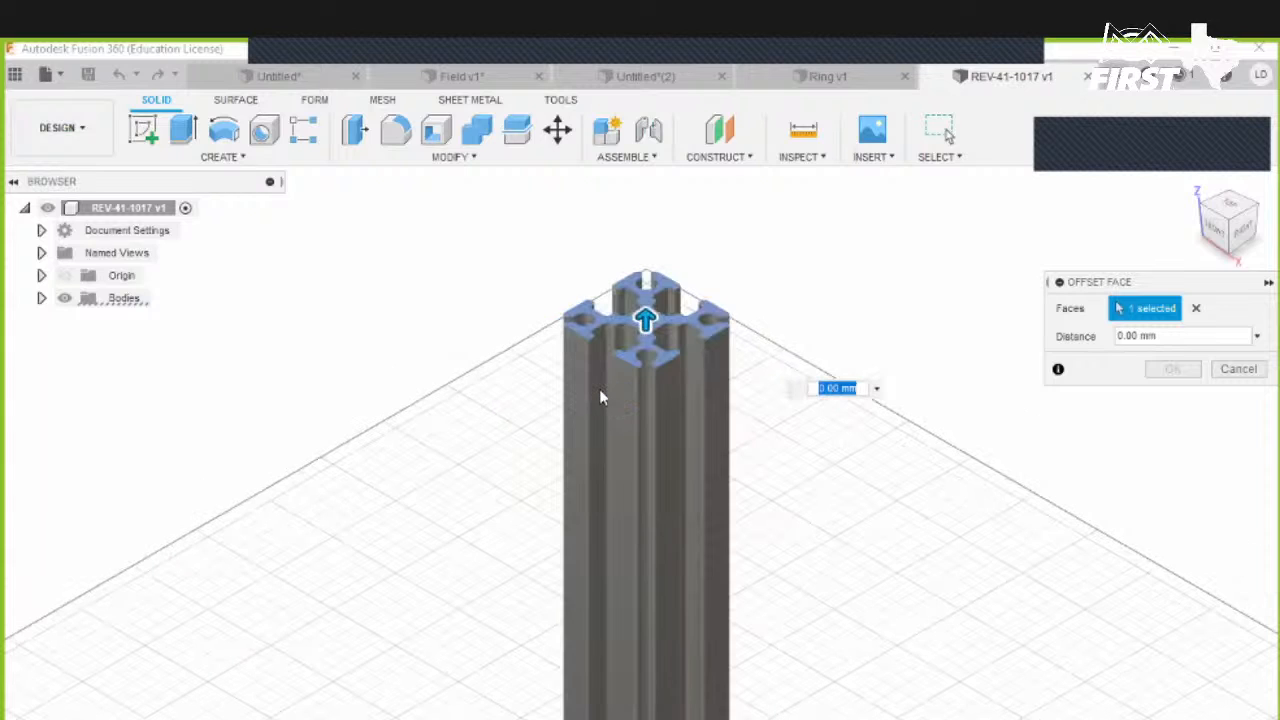
middle_click_drag(667, 471, 649, 317)
middle_click_drag(664, 500, 659, 326)
scroll(660, 330, "down", 3)
middle_click_drag(684, 520, 682, 368)
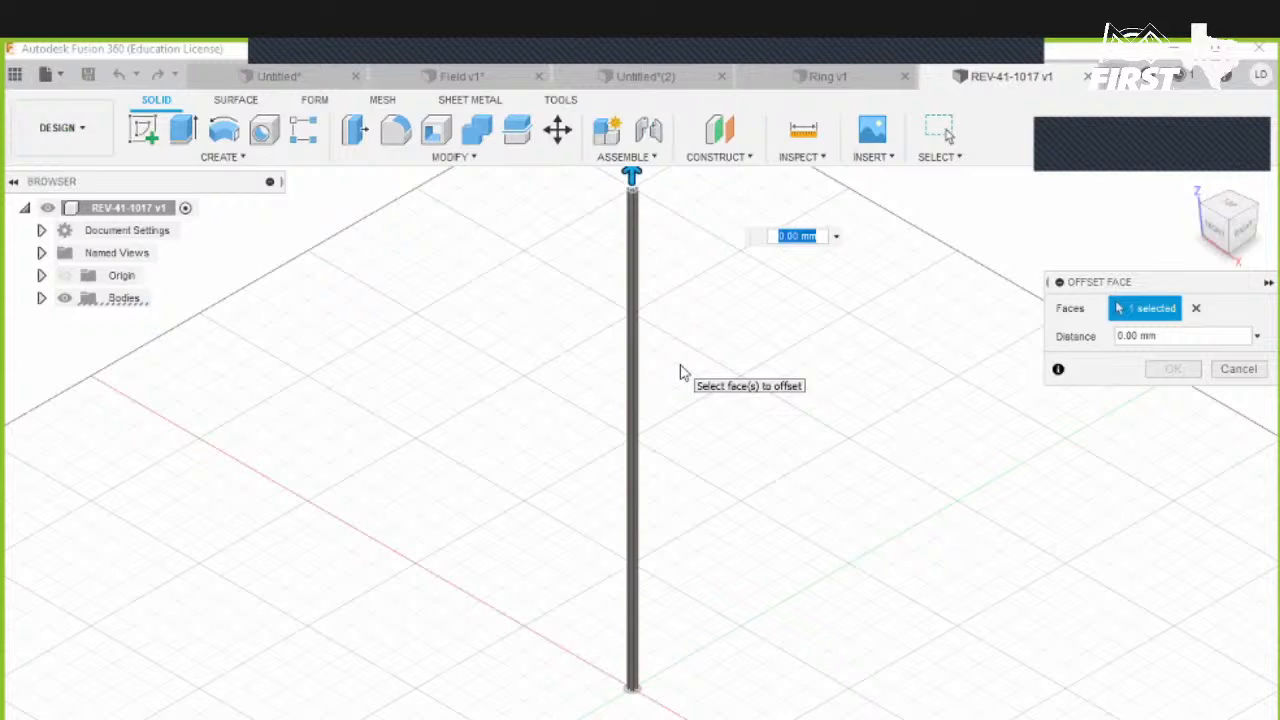
type("1m")
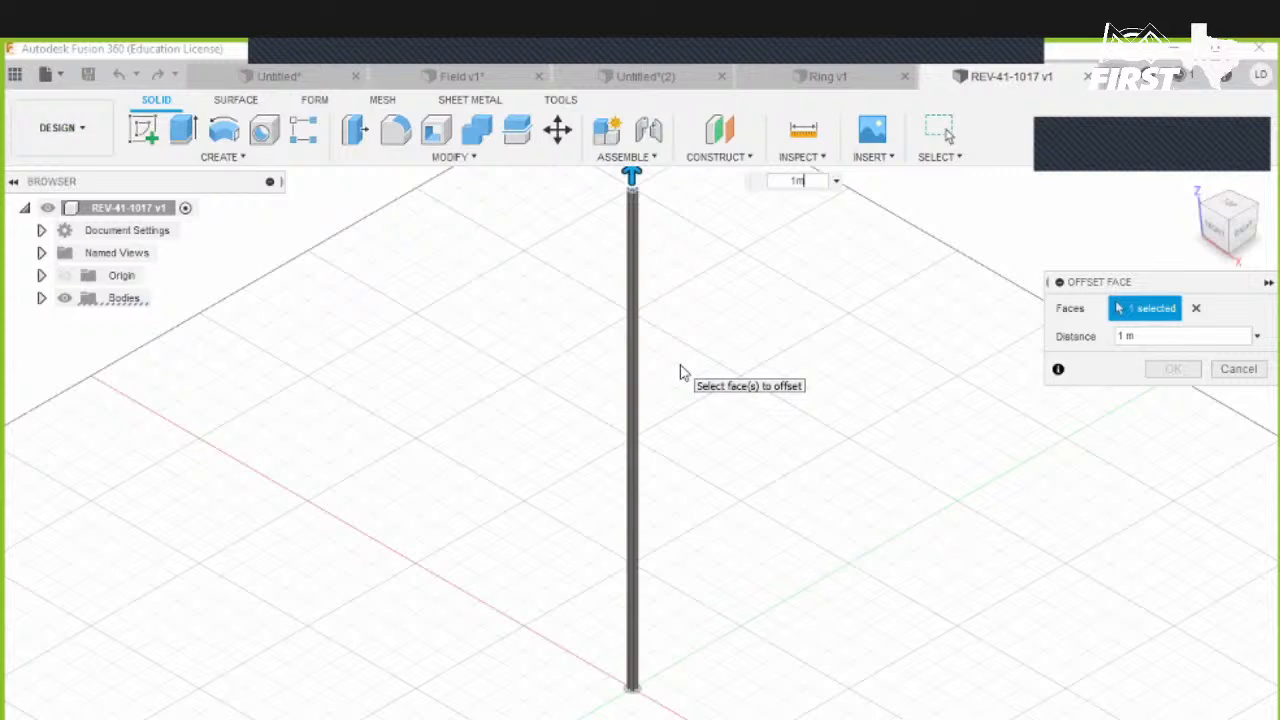
left_click(808, 182)
type("-18in")
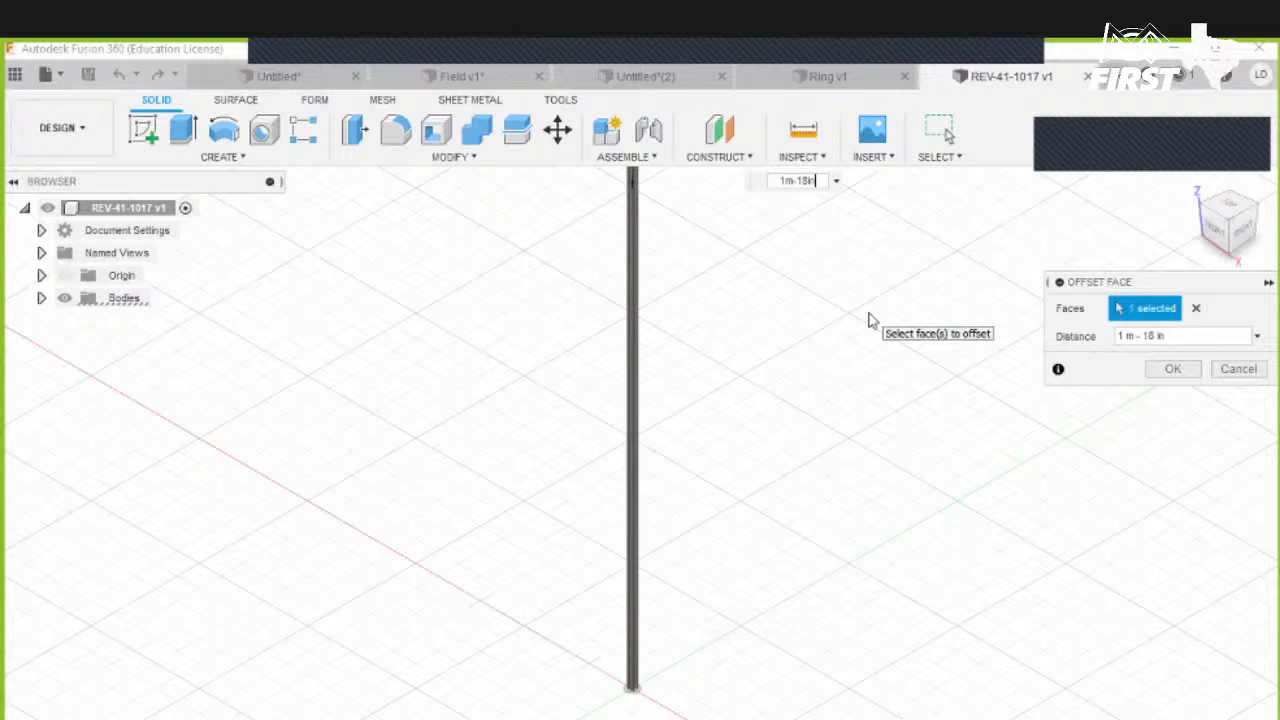
key("Return")
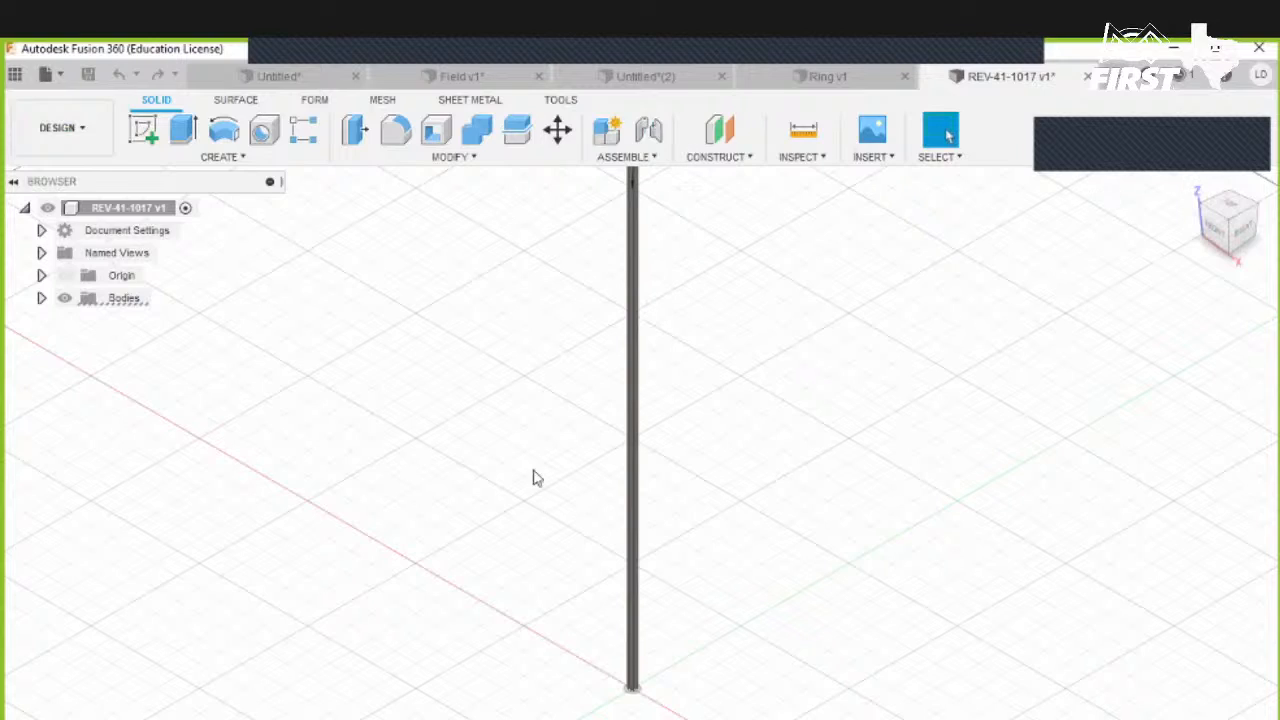
- Press Pull the extrusion's top end face, entering an offset distance of -18in-1m
left_click(1192, 184)
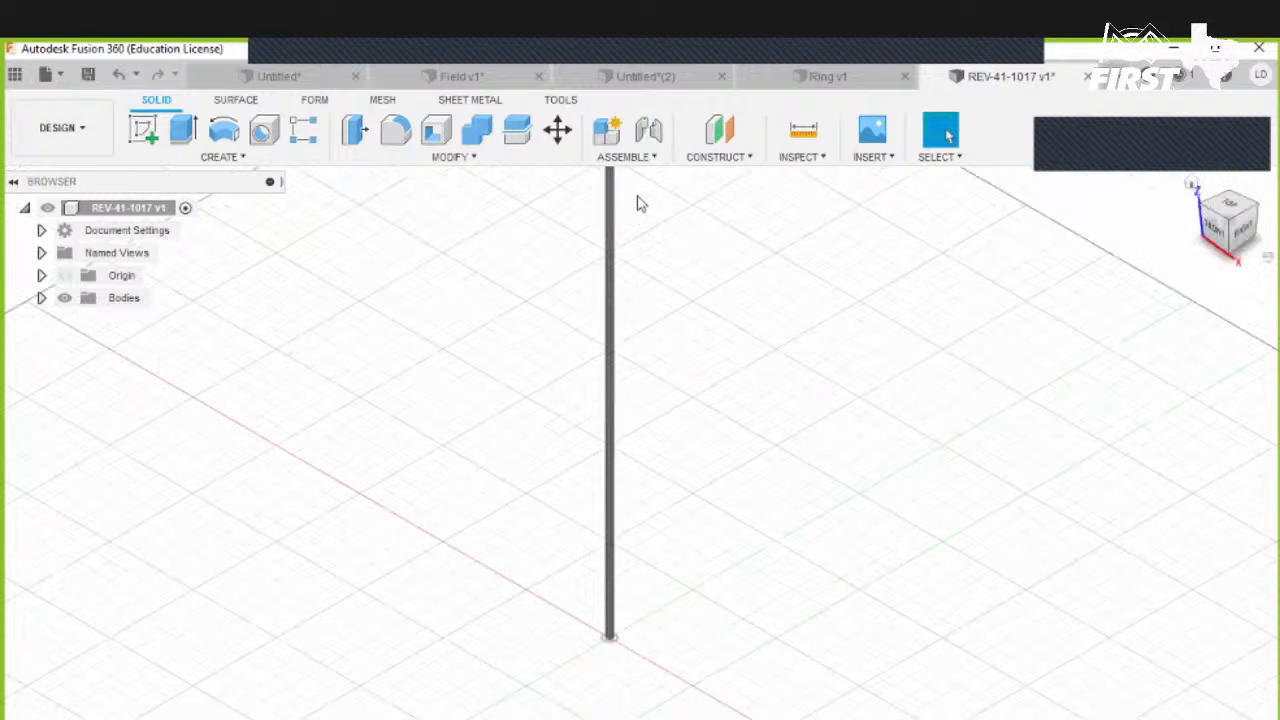
scroll(640, 309, "up", 3)
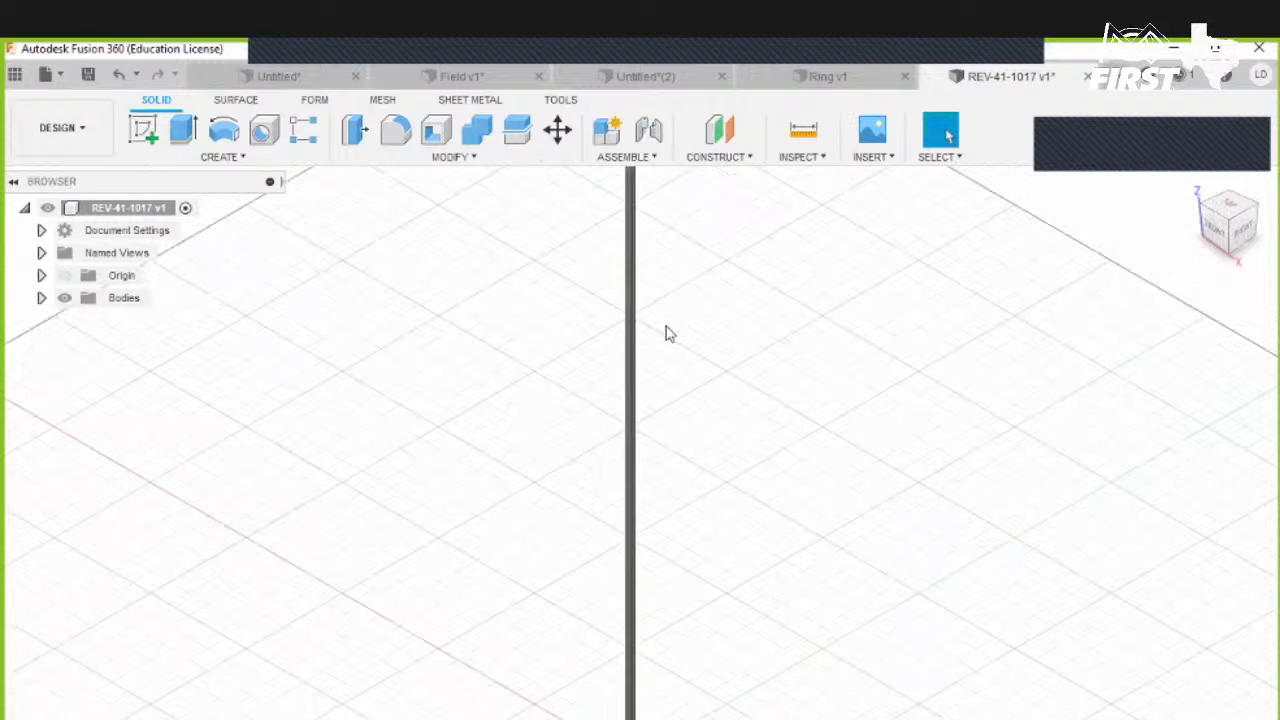
scroll(651, 306, "down", 3)
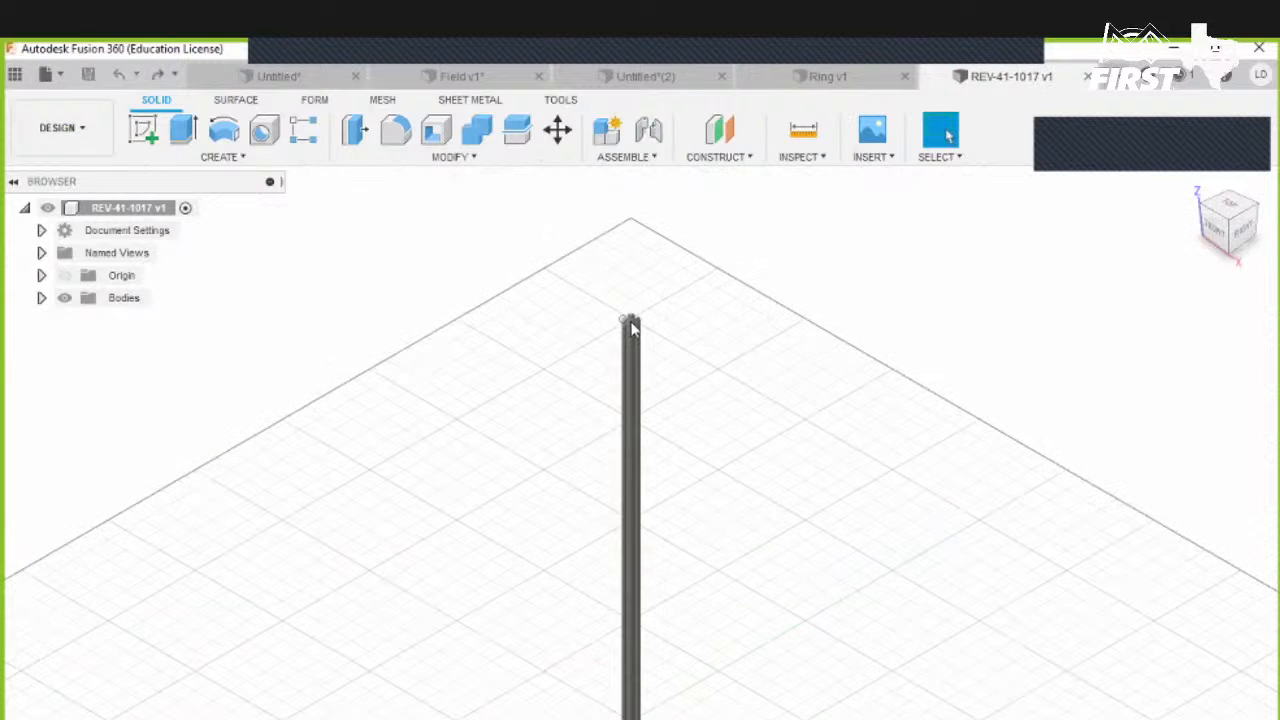
scroll(631, 322, "up", 3)
left_click(362, 137)
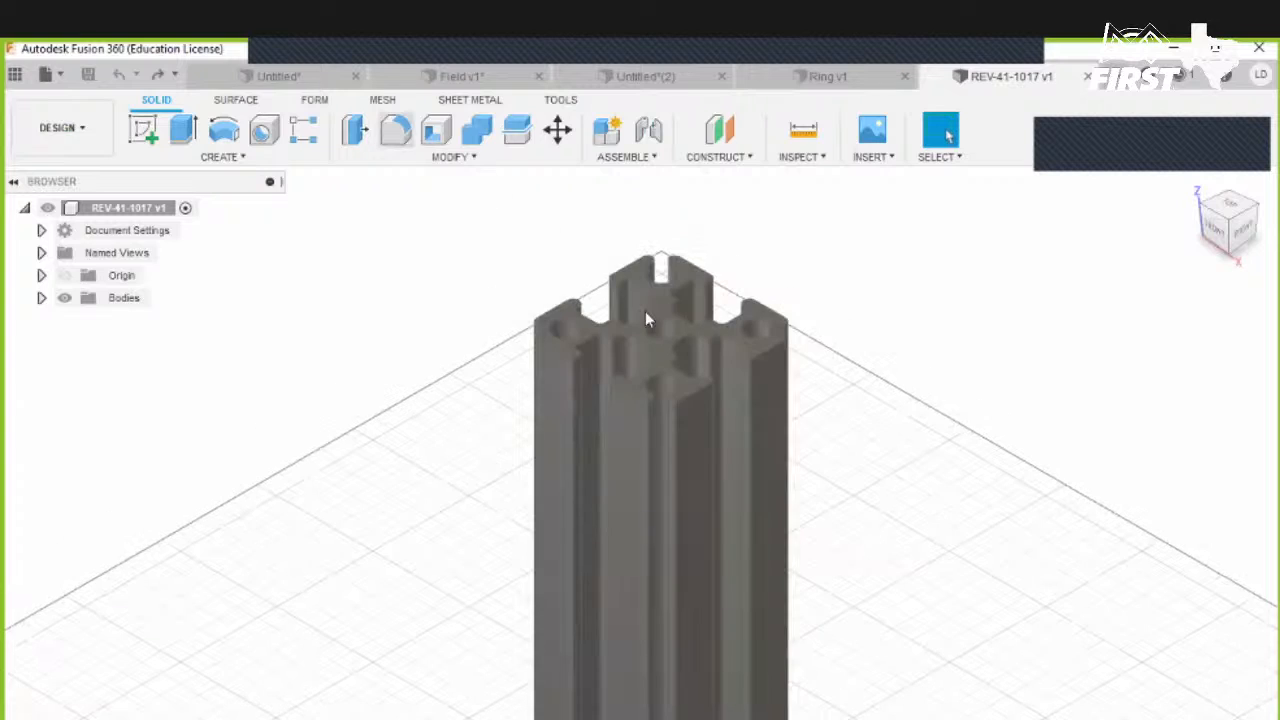
scroll(642, 326, "up", 2)
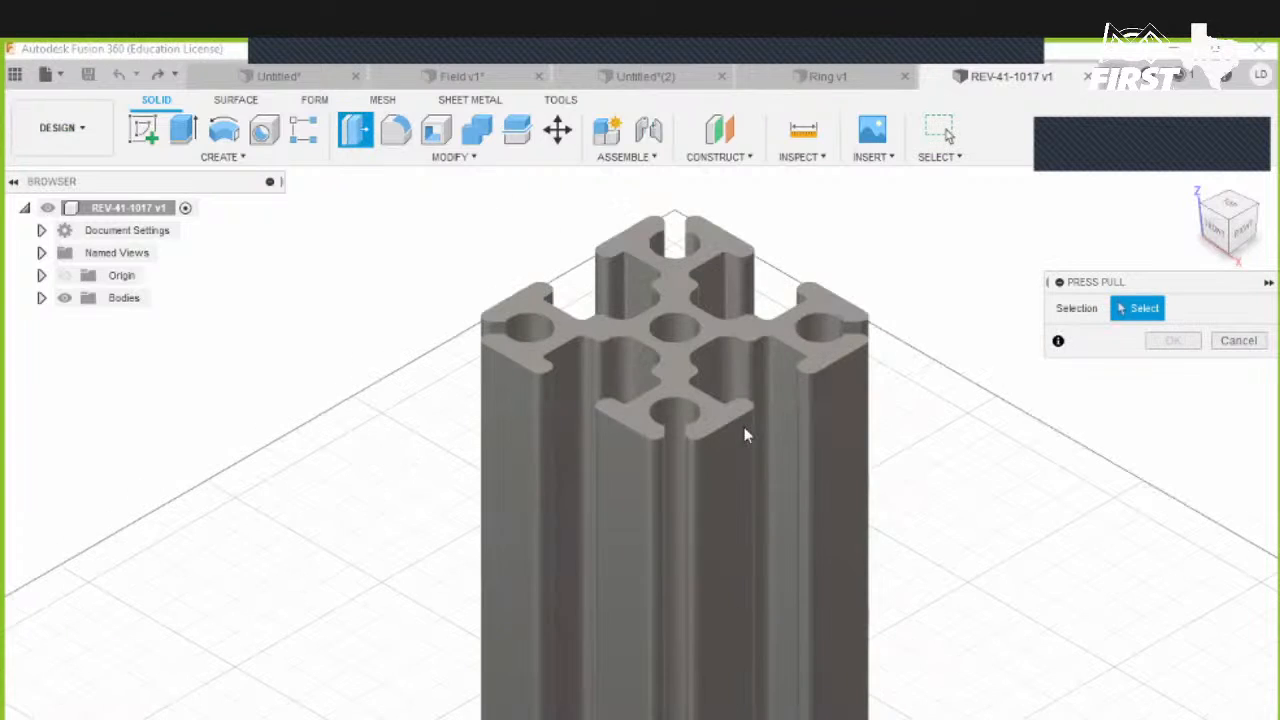
left_click(784, 440)
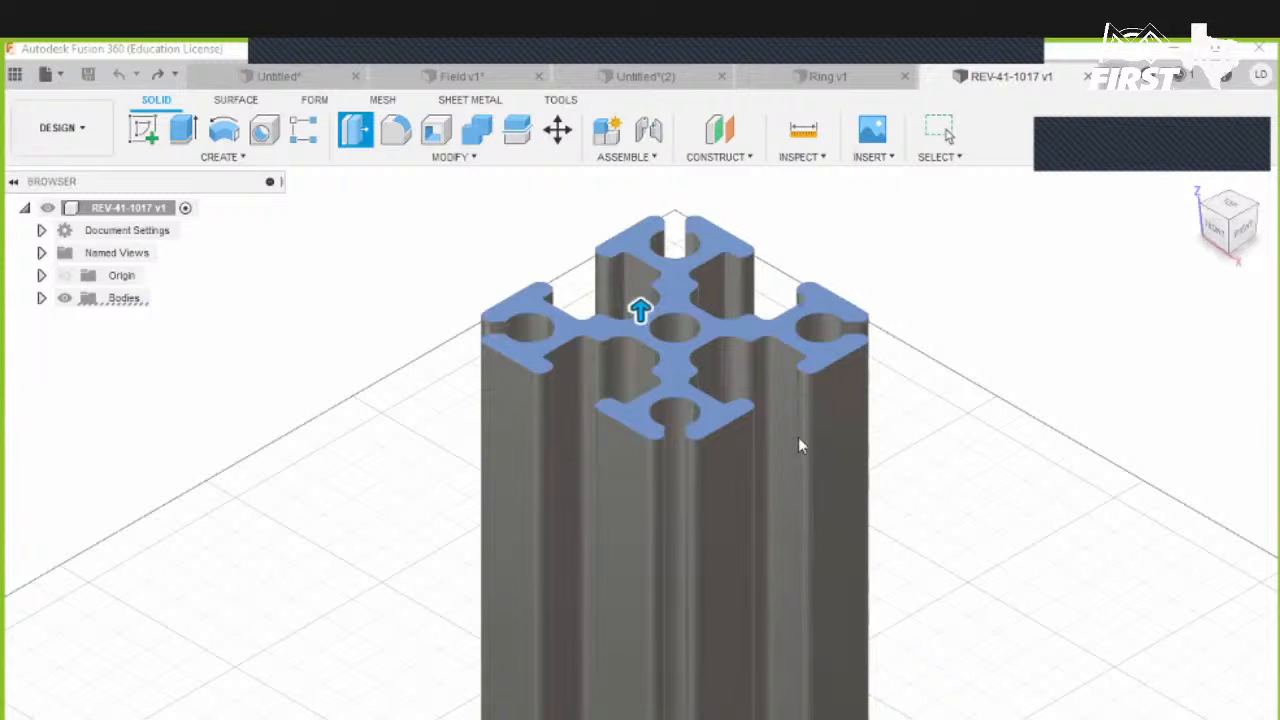
scroll(795, 373, "down", 3)
middle_click_drag(725, 390, 538, 194)
left_click_drag(1180, 338, 1052, 323)
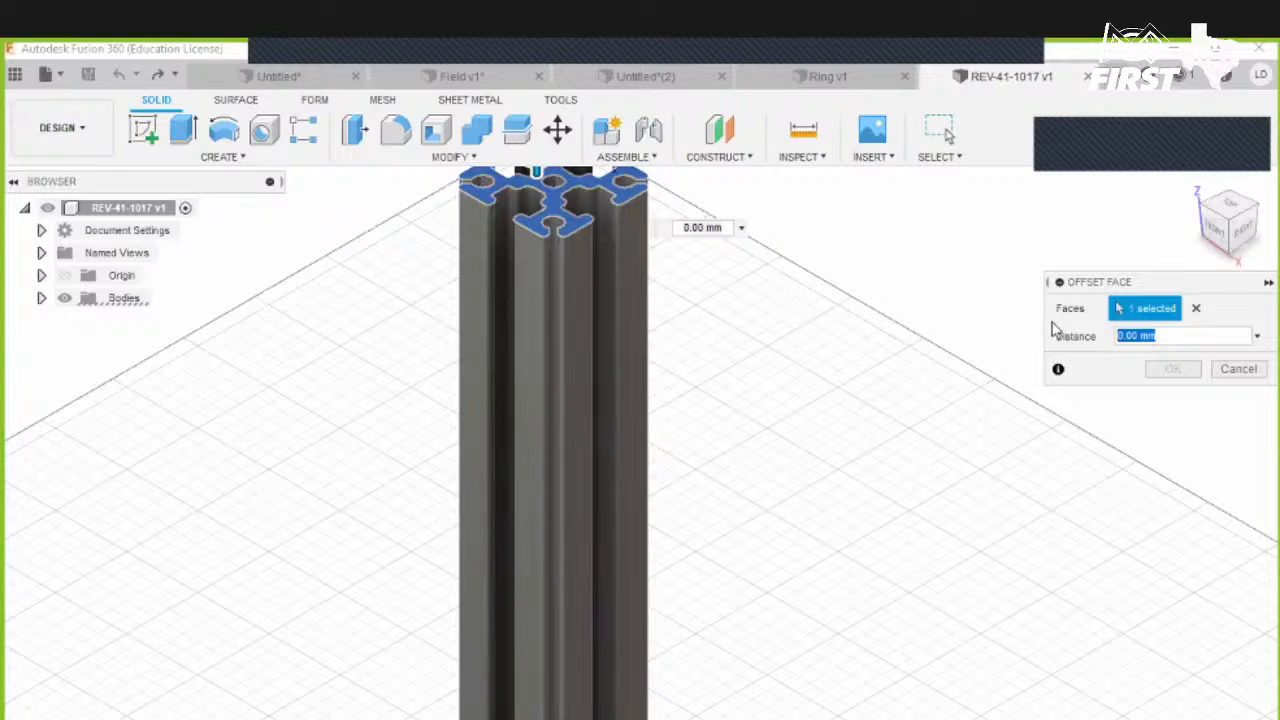
type("-1")
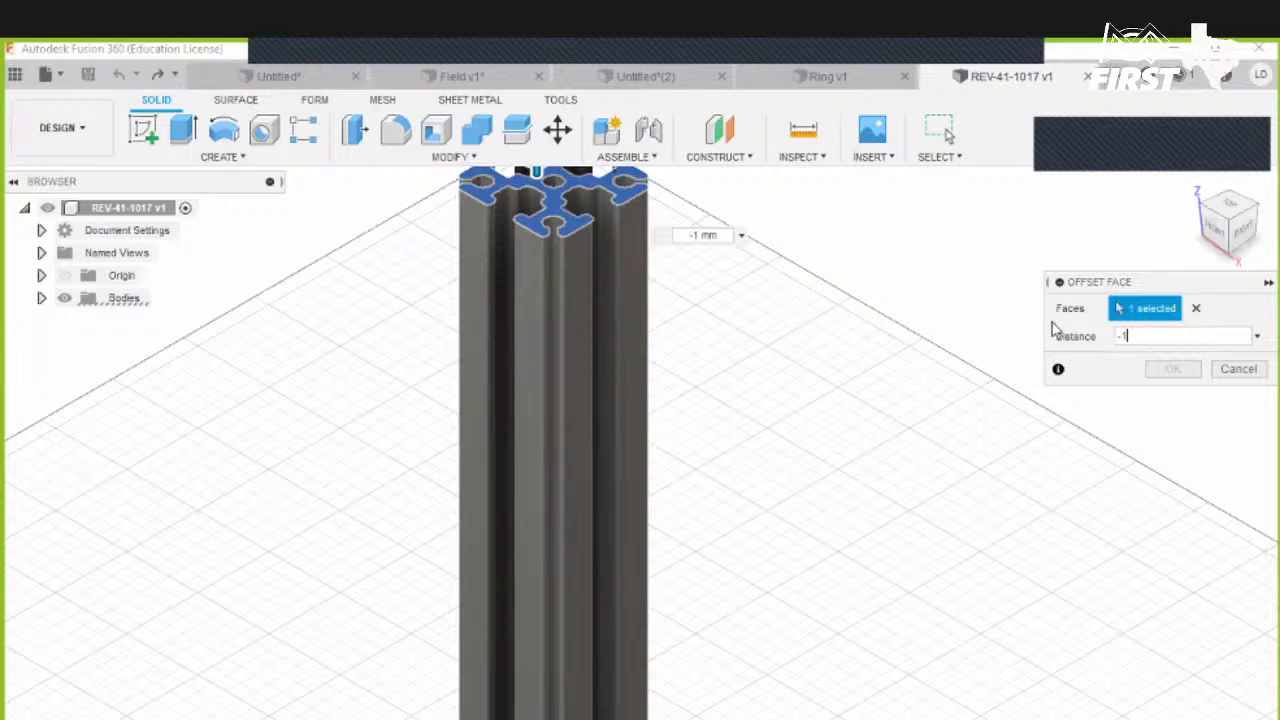
type("8")
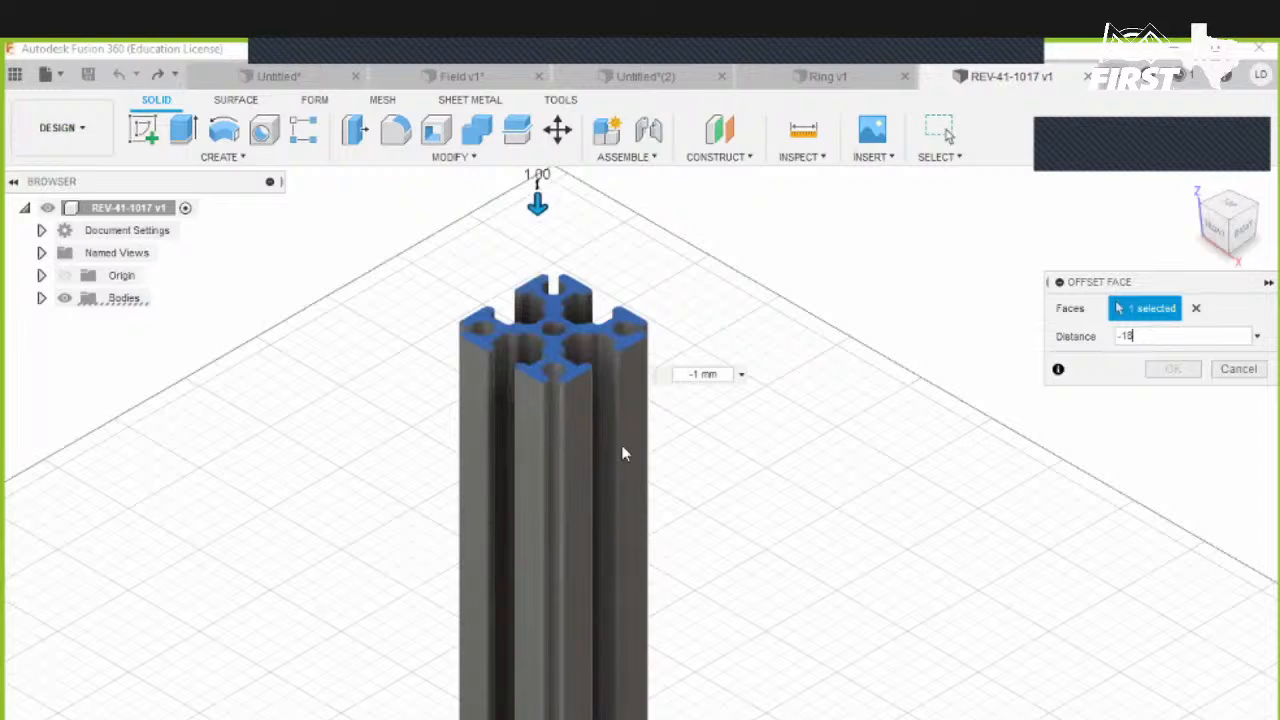
scroll(756, 540, "down", 3)
type("in-1m")
- Change the offset distance to 18in-1m and apply the Press Pull
middle_click_drag(651, 353, 668, 480)
middle_click_drag(662, 430, 654, 317)
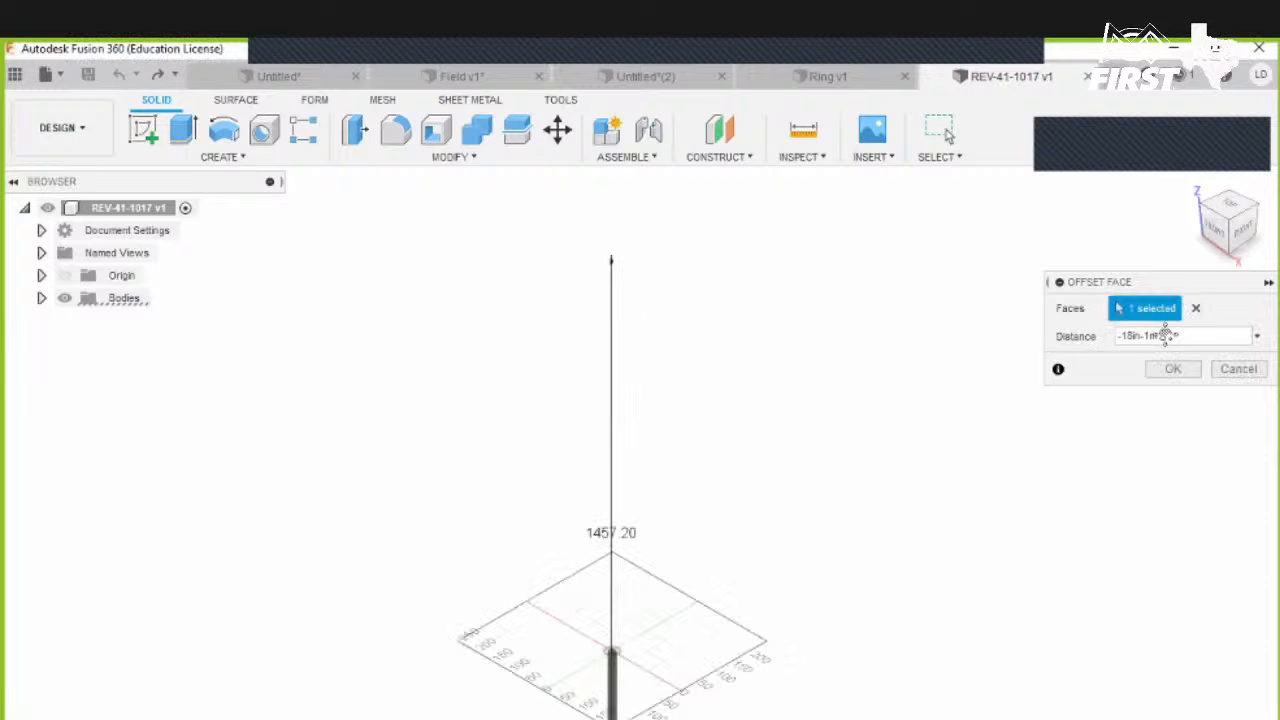
scroll(654, 317, "down", 2)
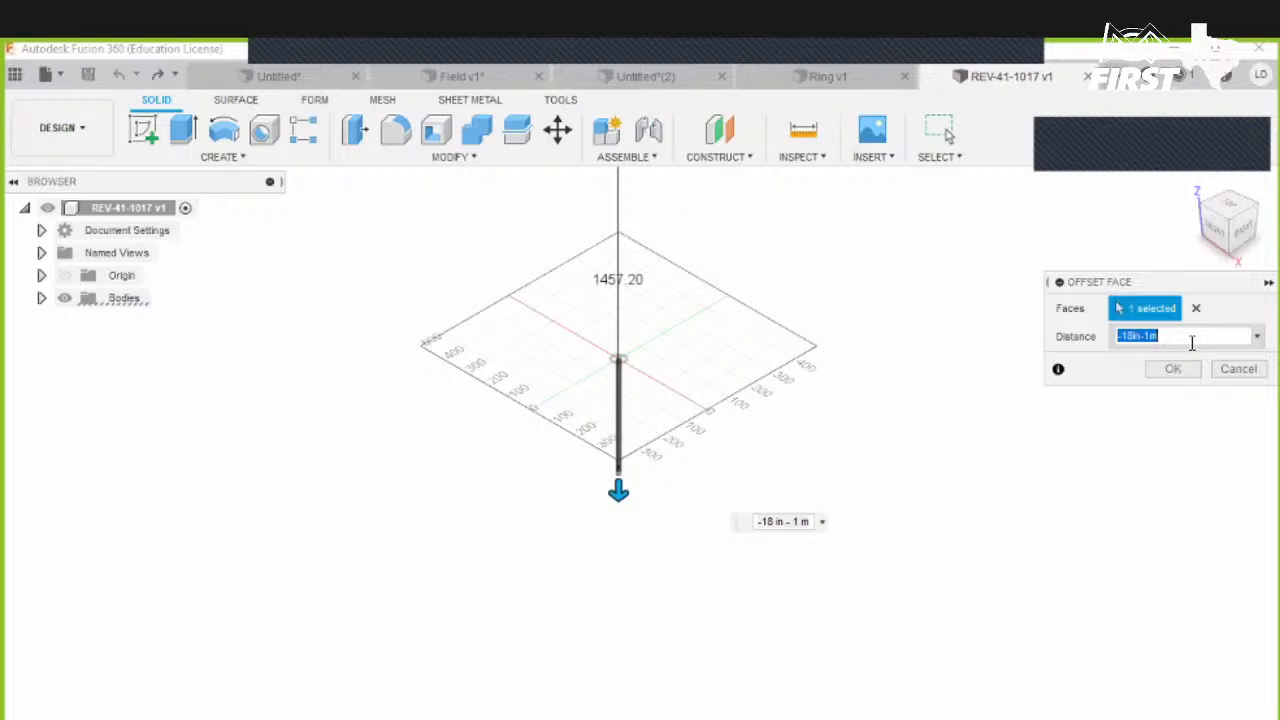
key("Left")
key("Home")
key("Delete")
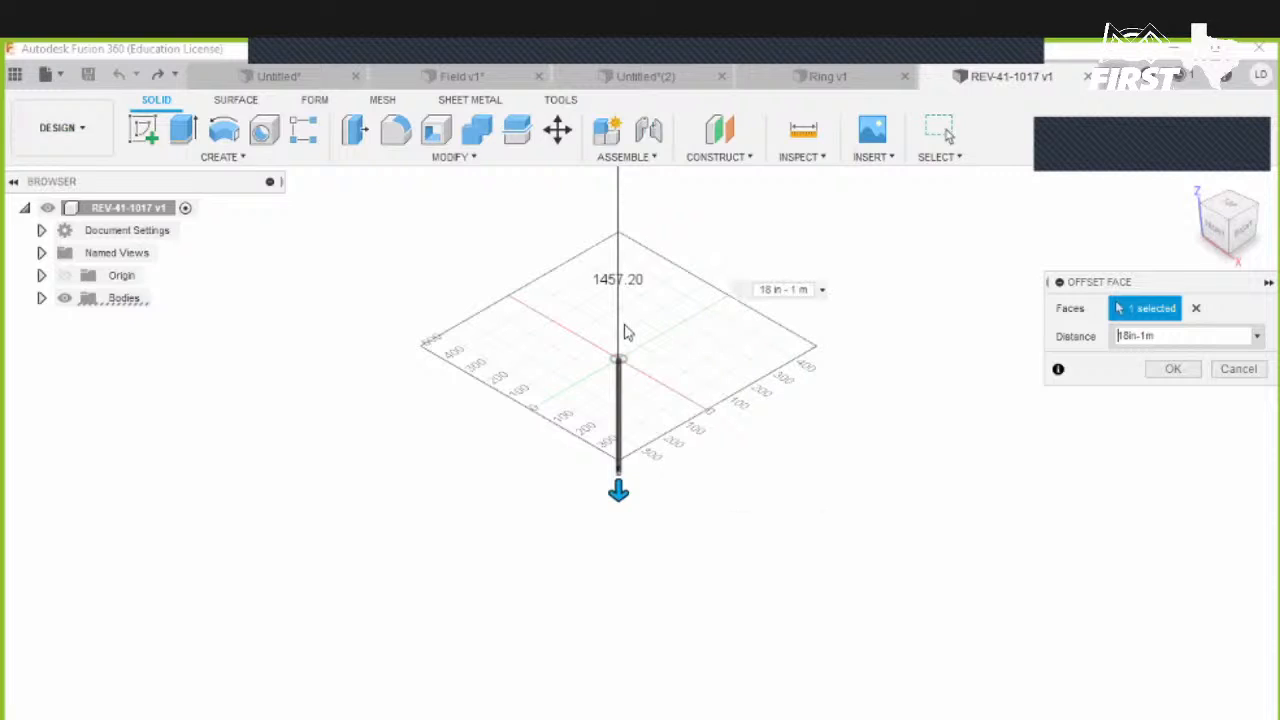
scroll(628, 400, "up", 3)
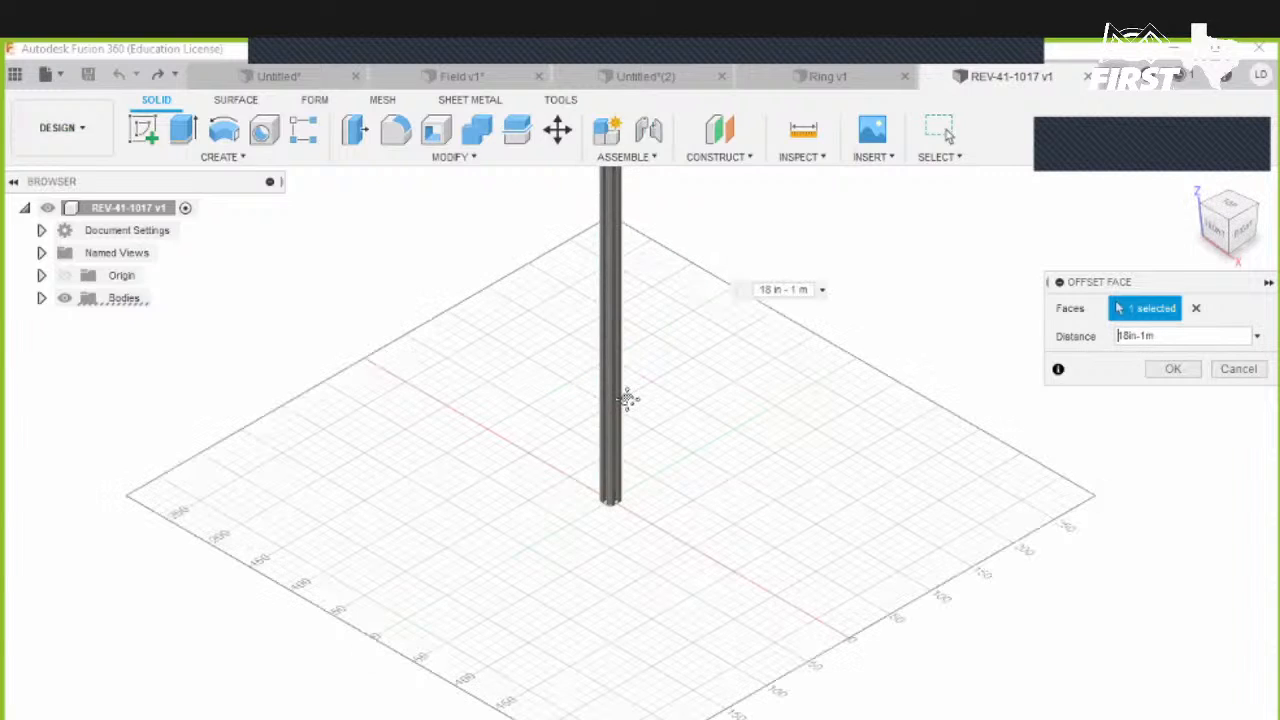
key("Return")
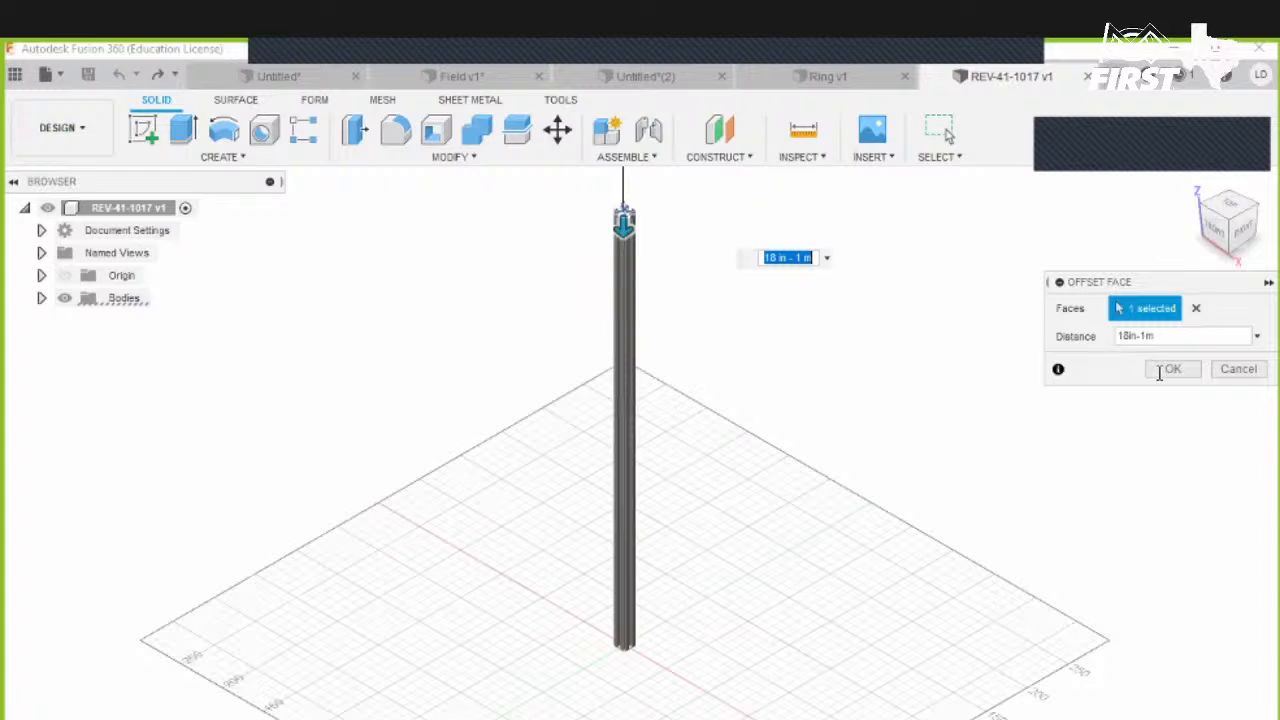
left_click(1162, 369)
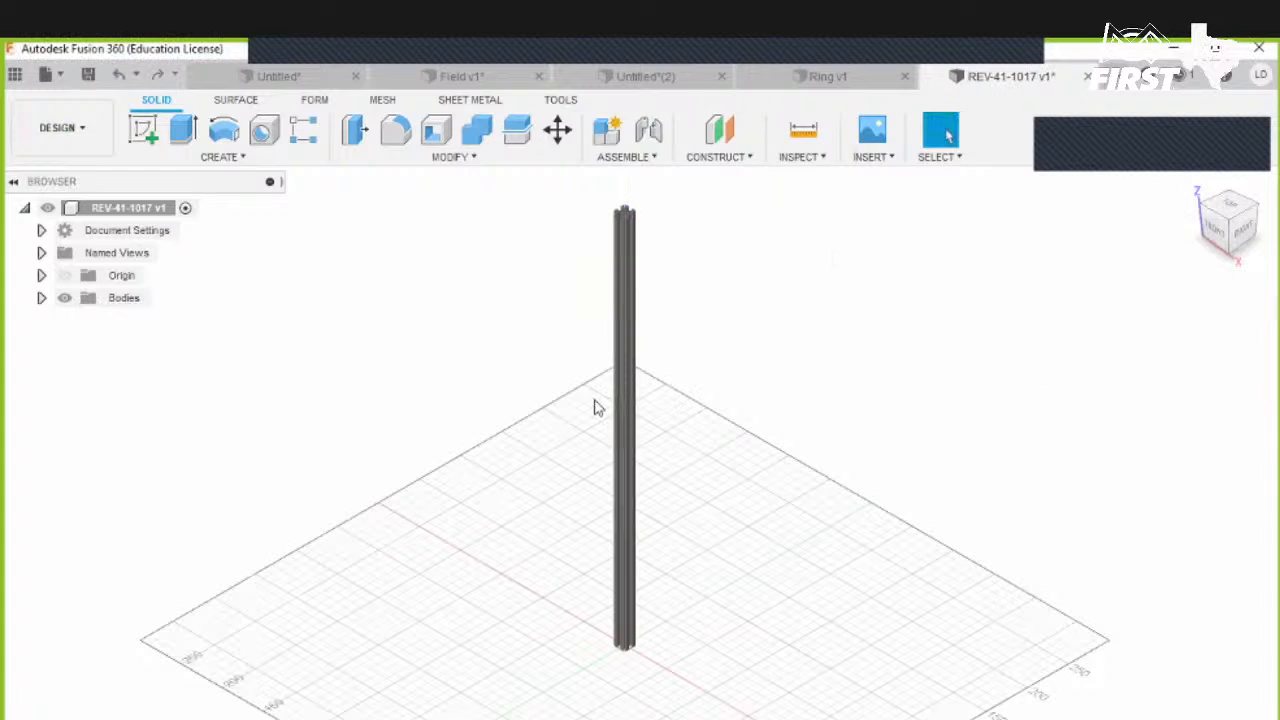
- Measure the length of the extrusion's long edge
left_click(805, 140)
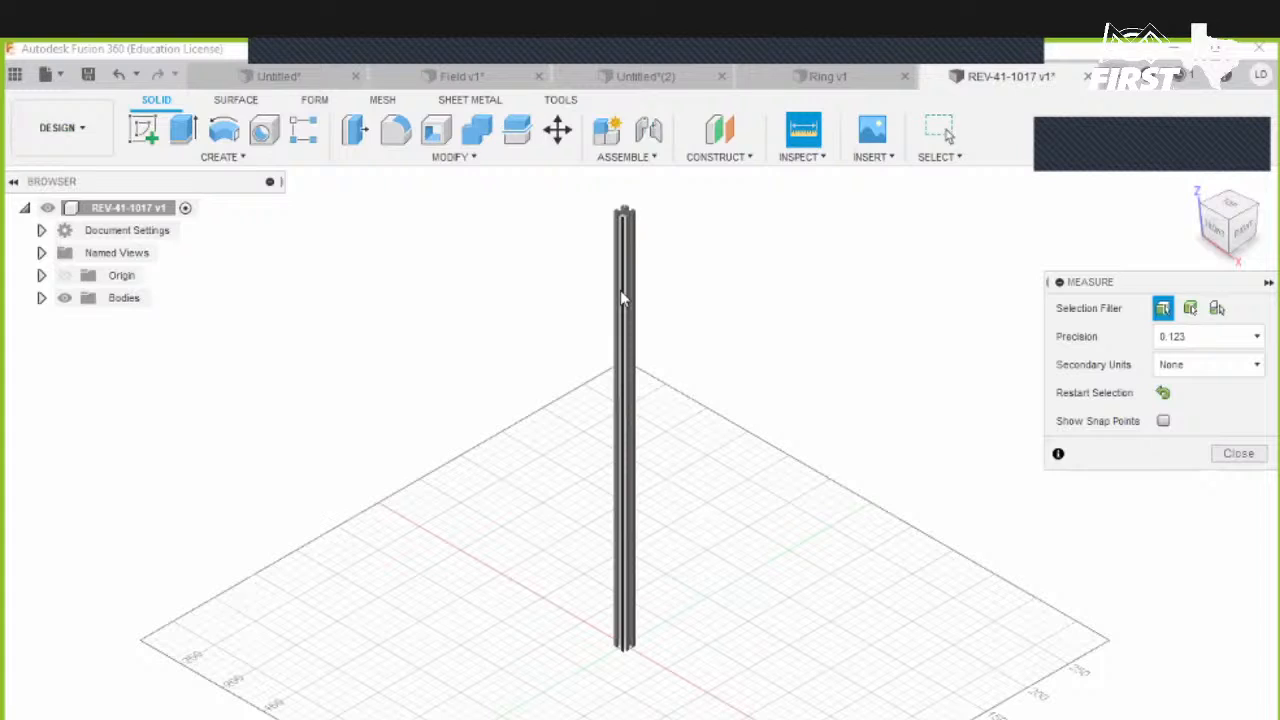
left_click(622, 298)
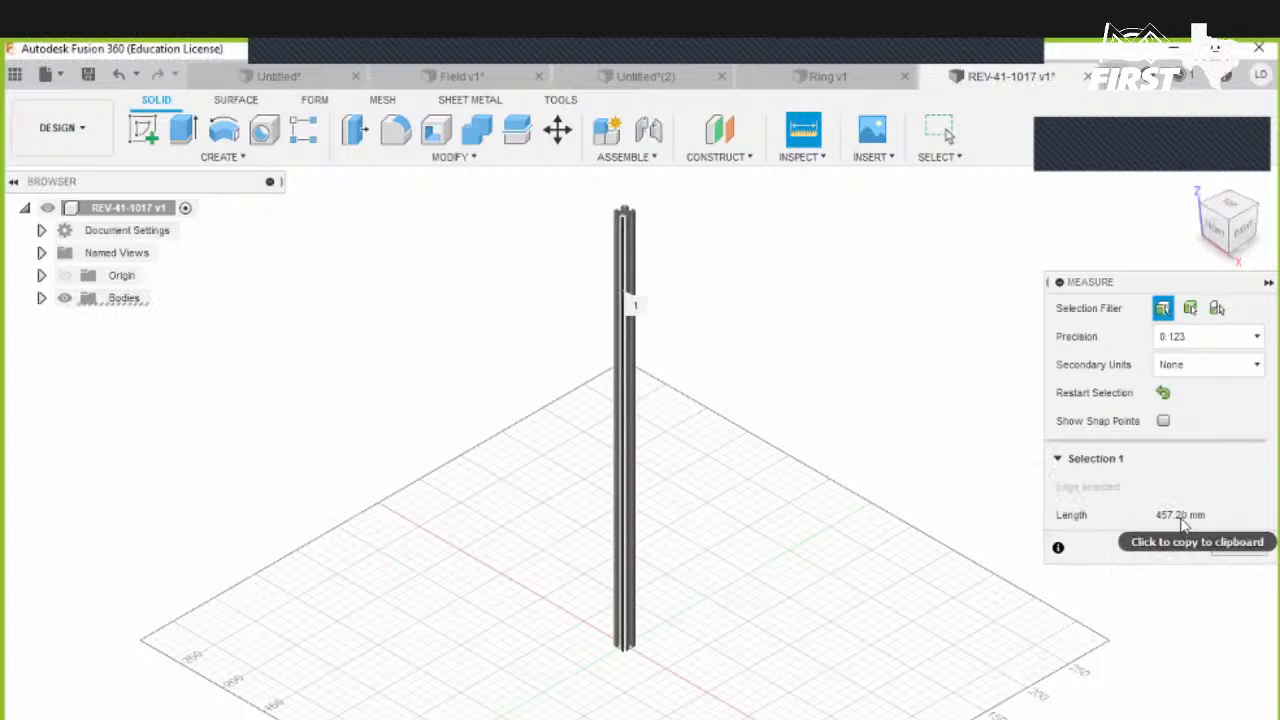
left_click(1236, 544)
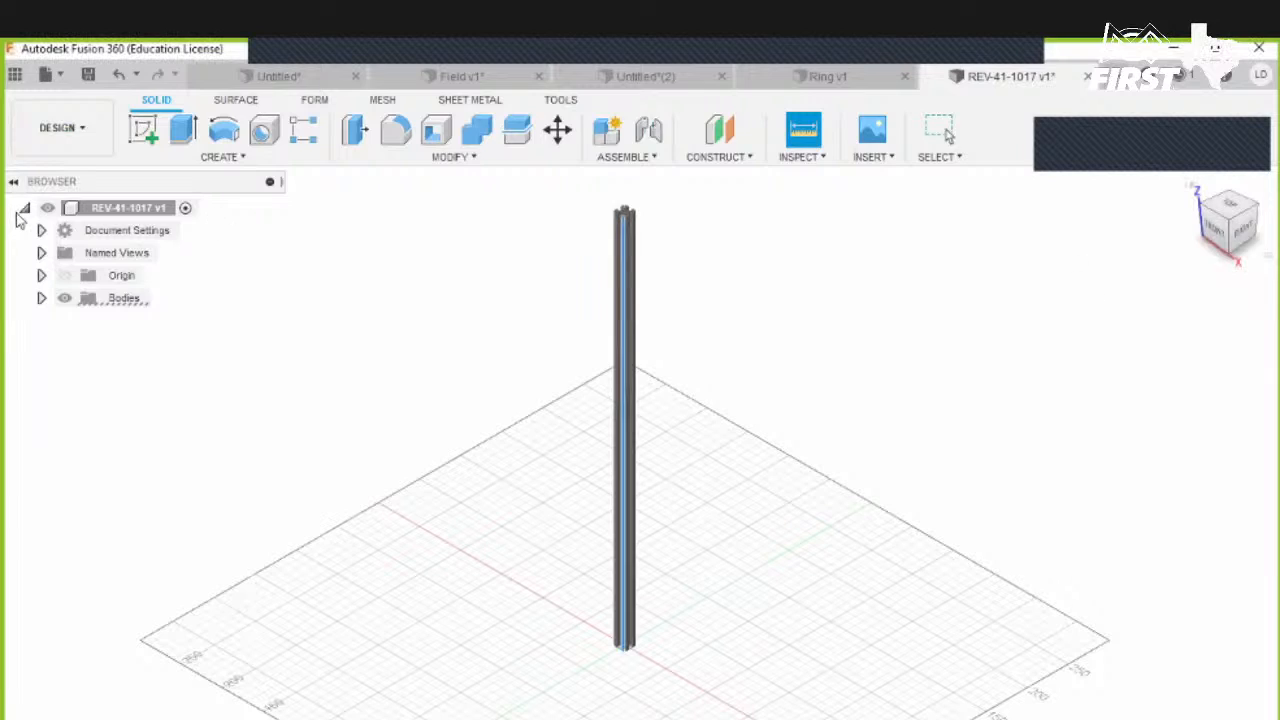
- Change the design's active units to inches
left_click(41, 230)
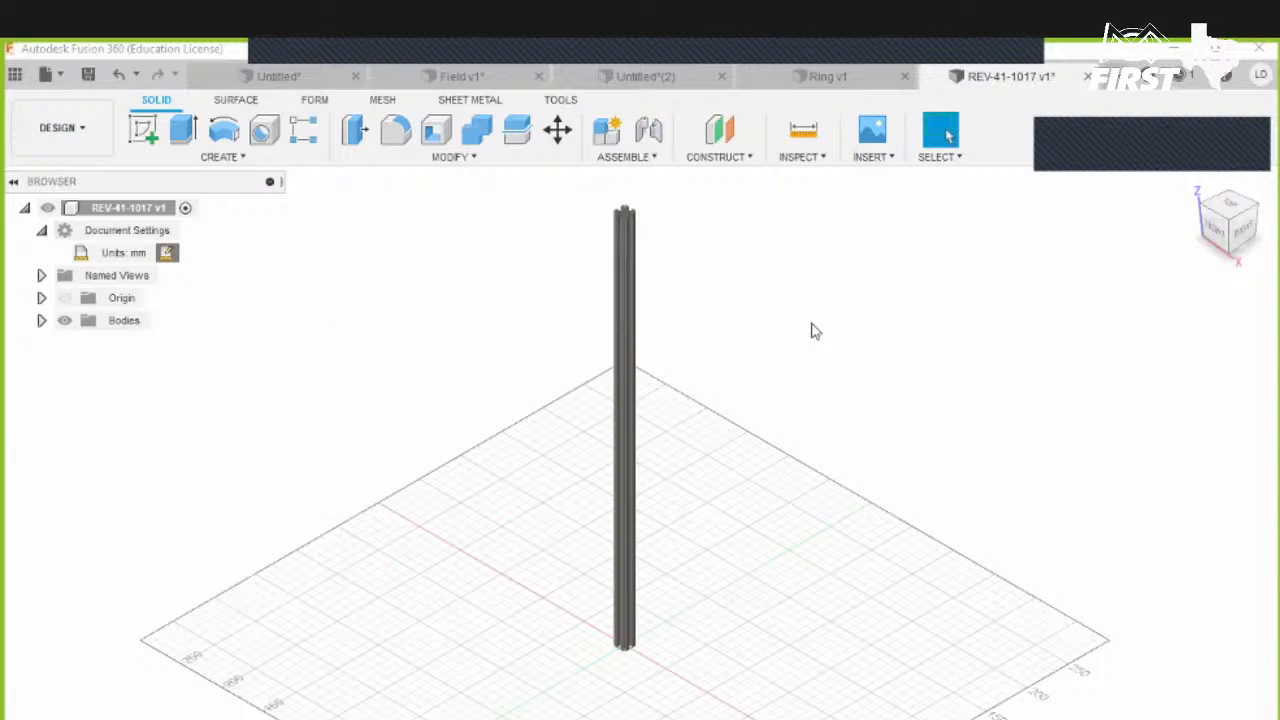
left_click(1196, 327)
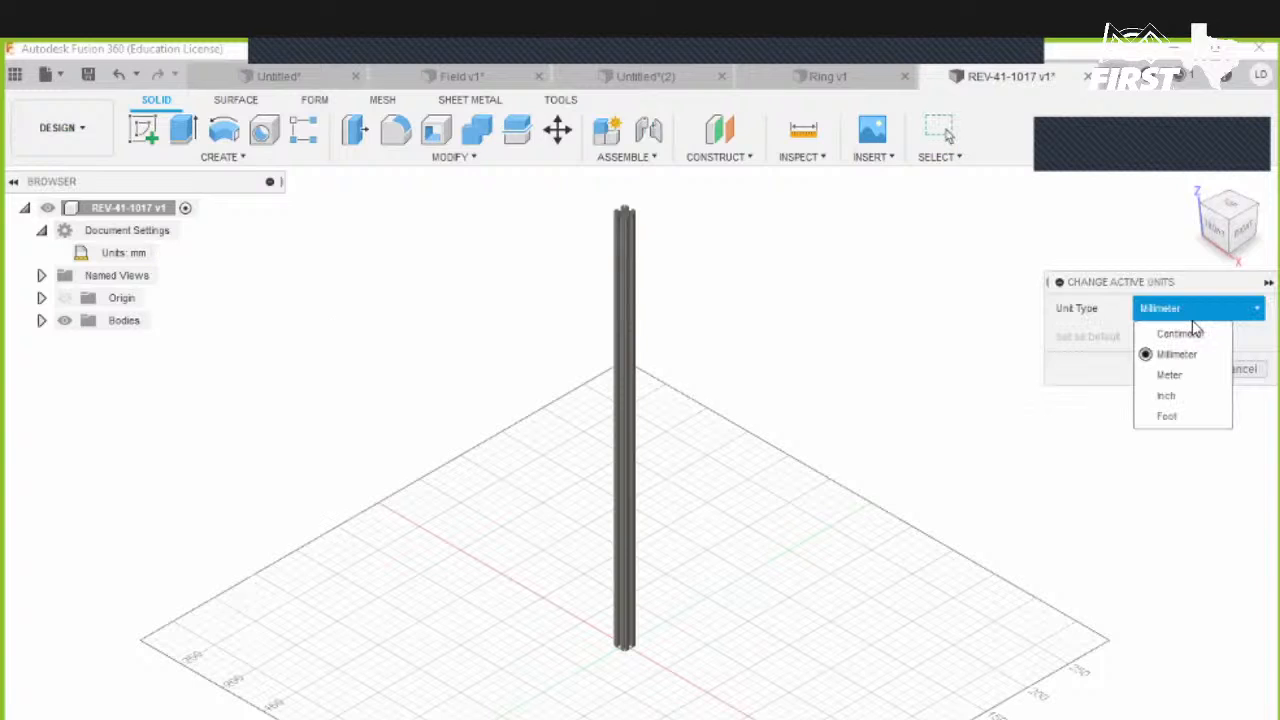
left_click(1160, 399)
left_click(1175, 372)
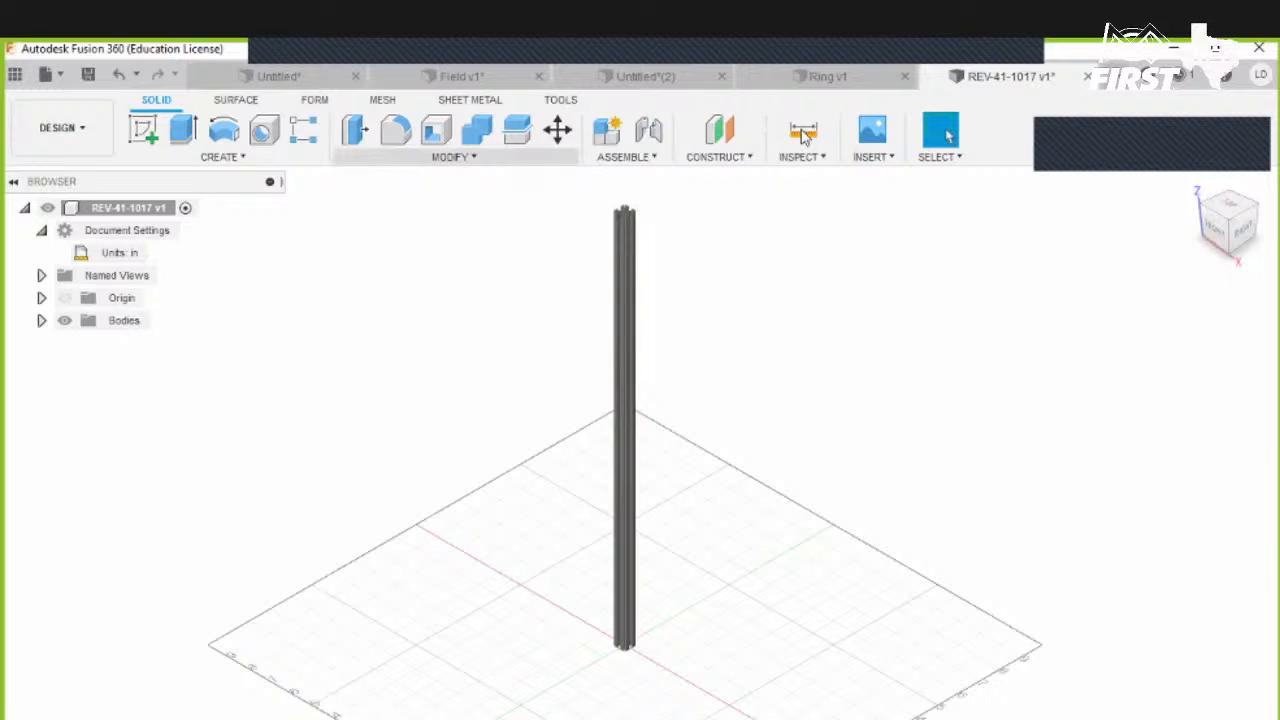
- Measure the extrusion's long edge again in inches
key("i")
left_click(628, 262)
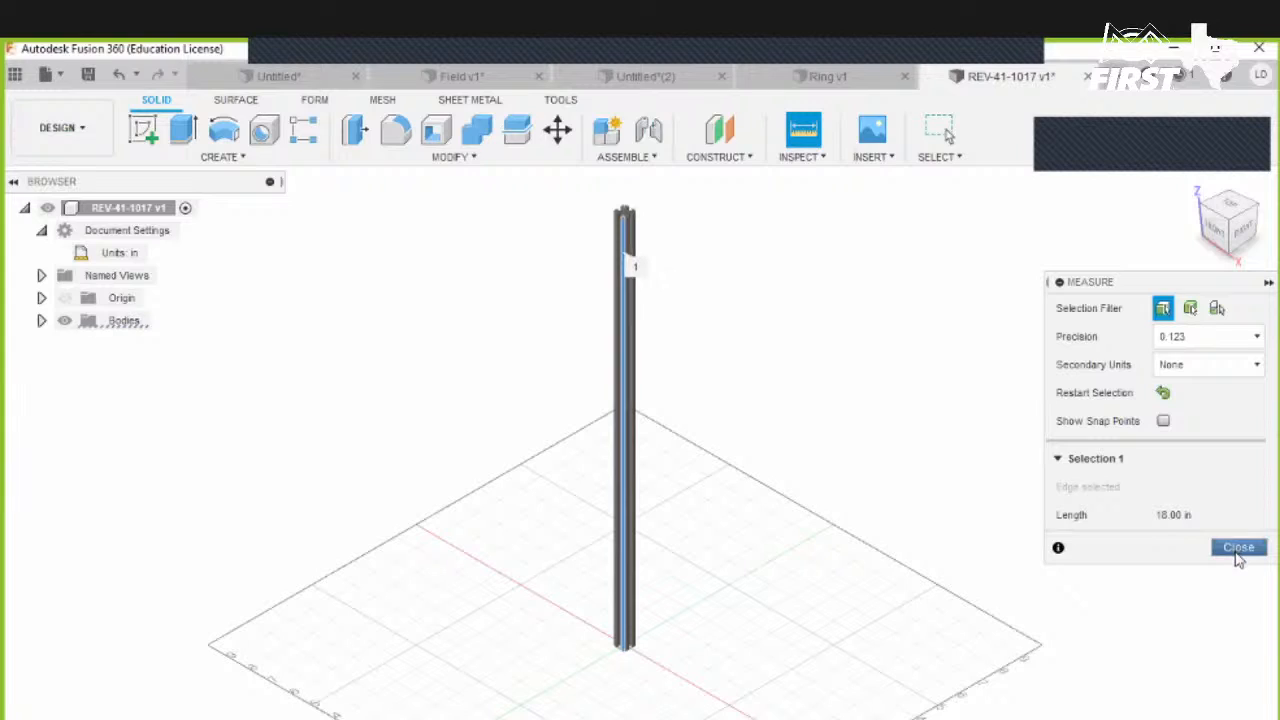
left_click(1237, 550)
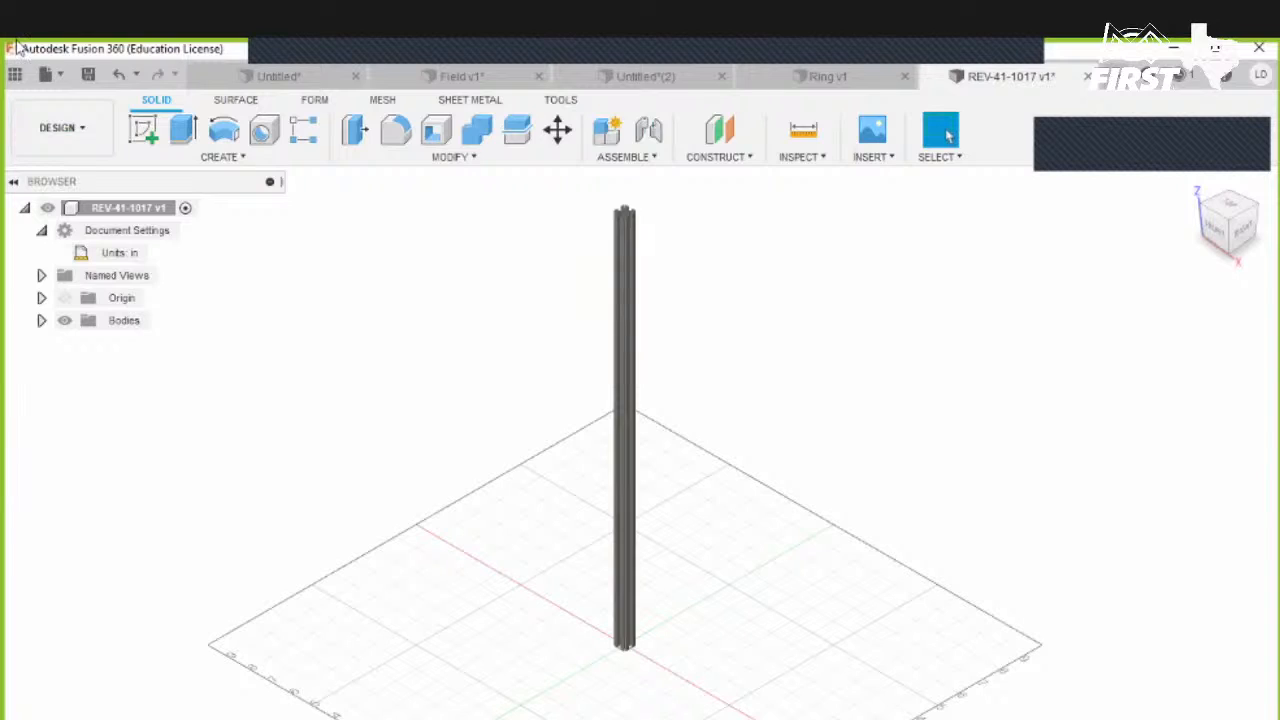
- Switch to the Field design and orbit around the field to view it
left_click(420, 78)
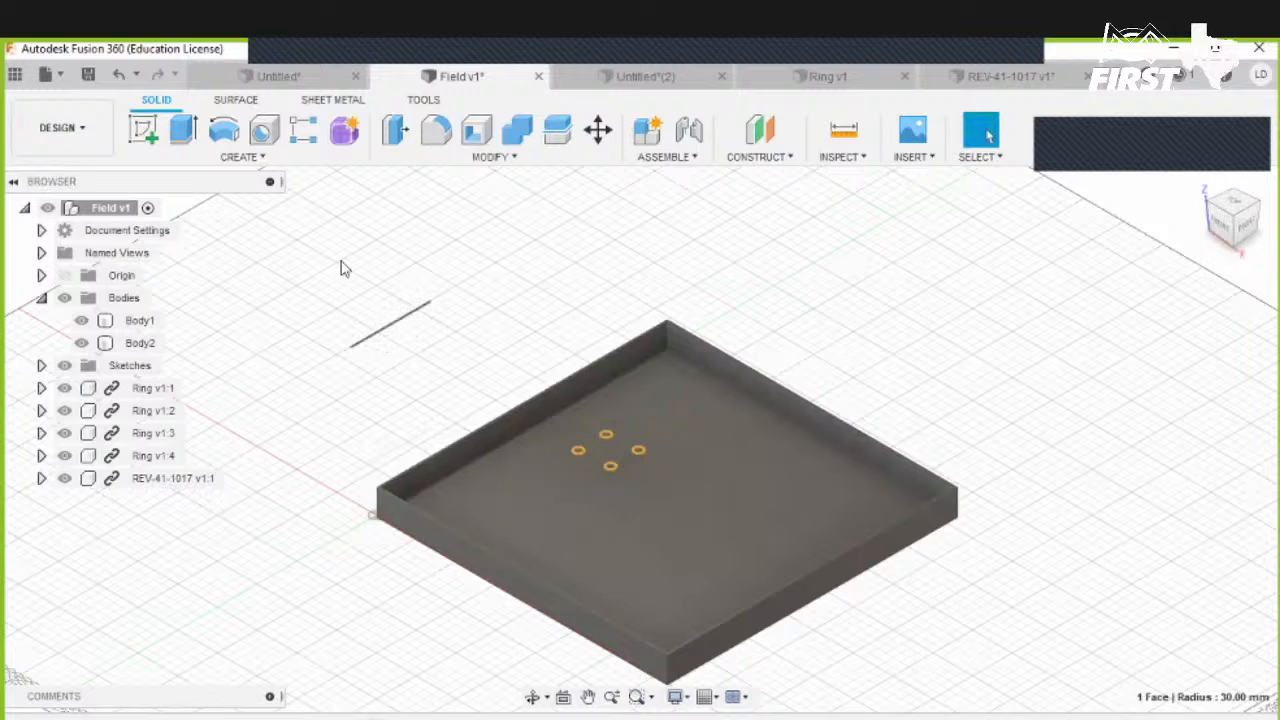
left_click_drag(309, 232, 450, 377)
scroll(647, 403, "up", 1)
middle_click_drag(885, 382, 863, 274)
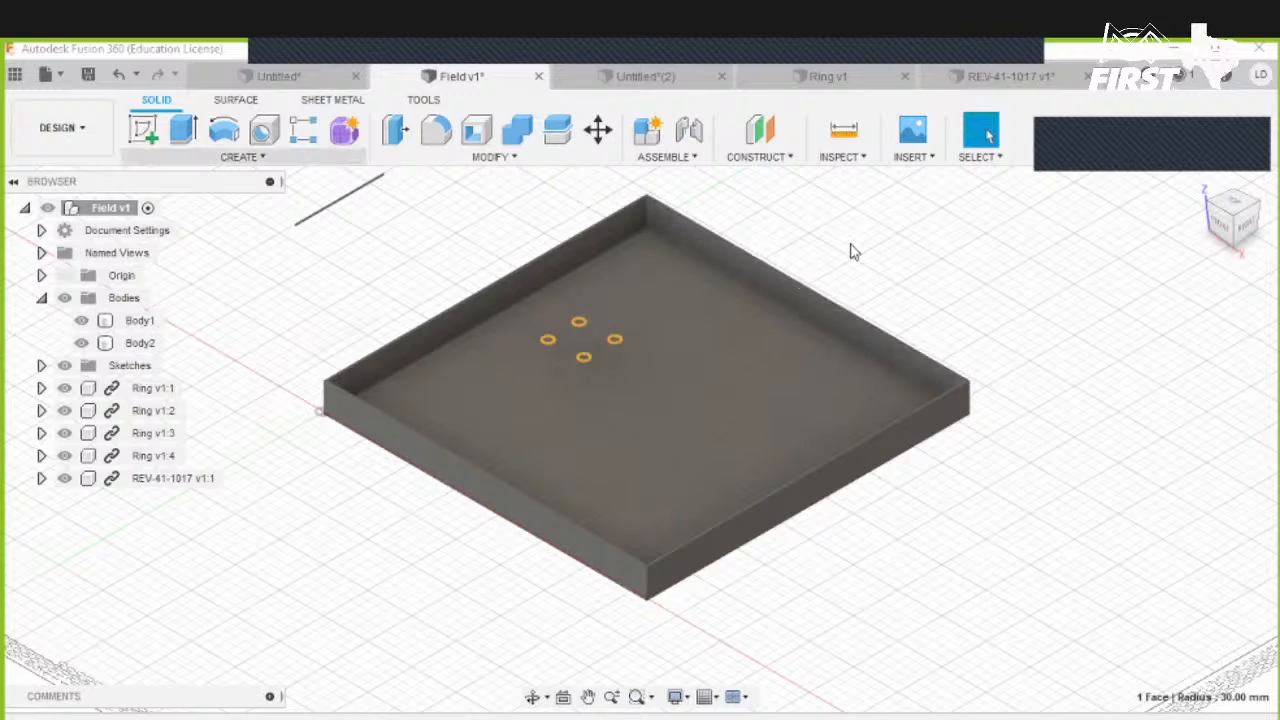
- Start a new sketch on the front plane in the Untitled(2) design
left_click(1115, 76)
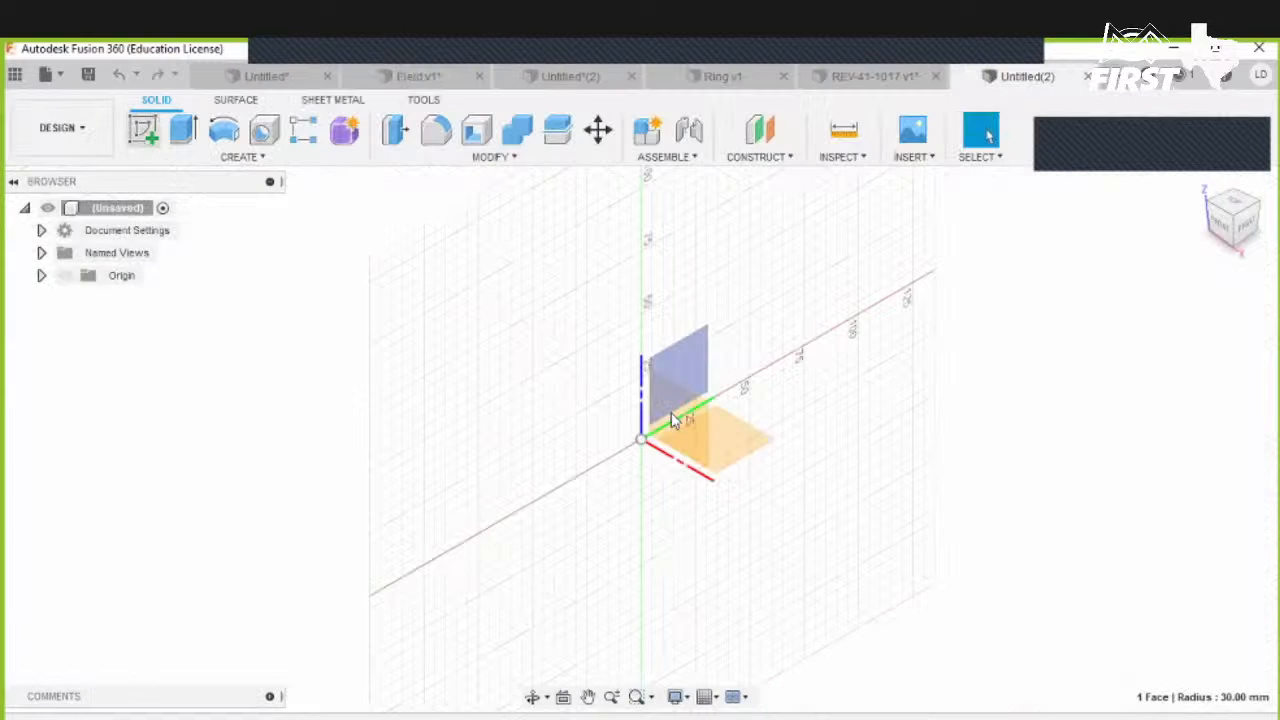
left_click(681, 370)
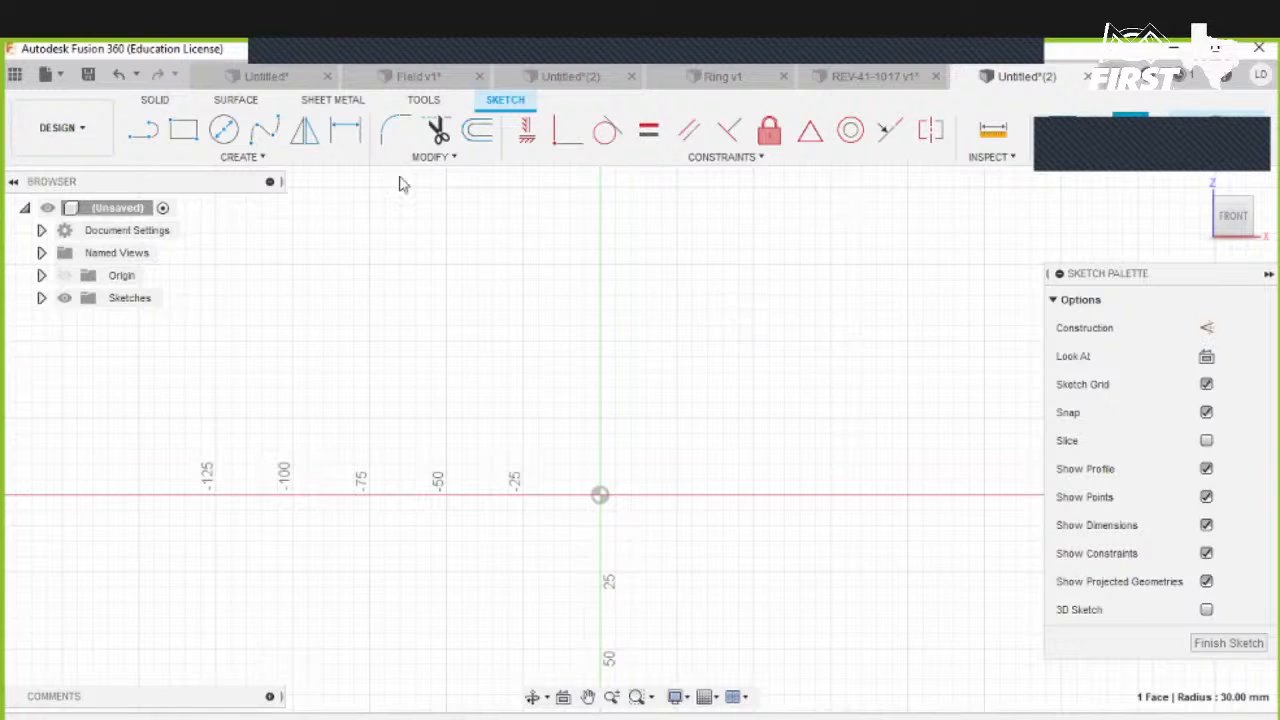
left_click(278, 145)
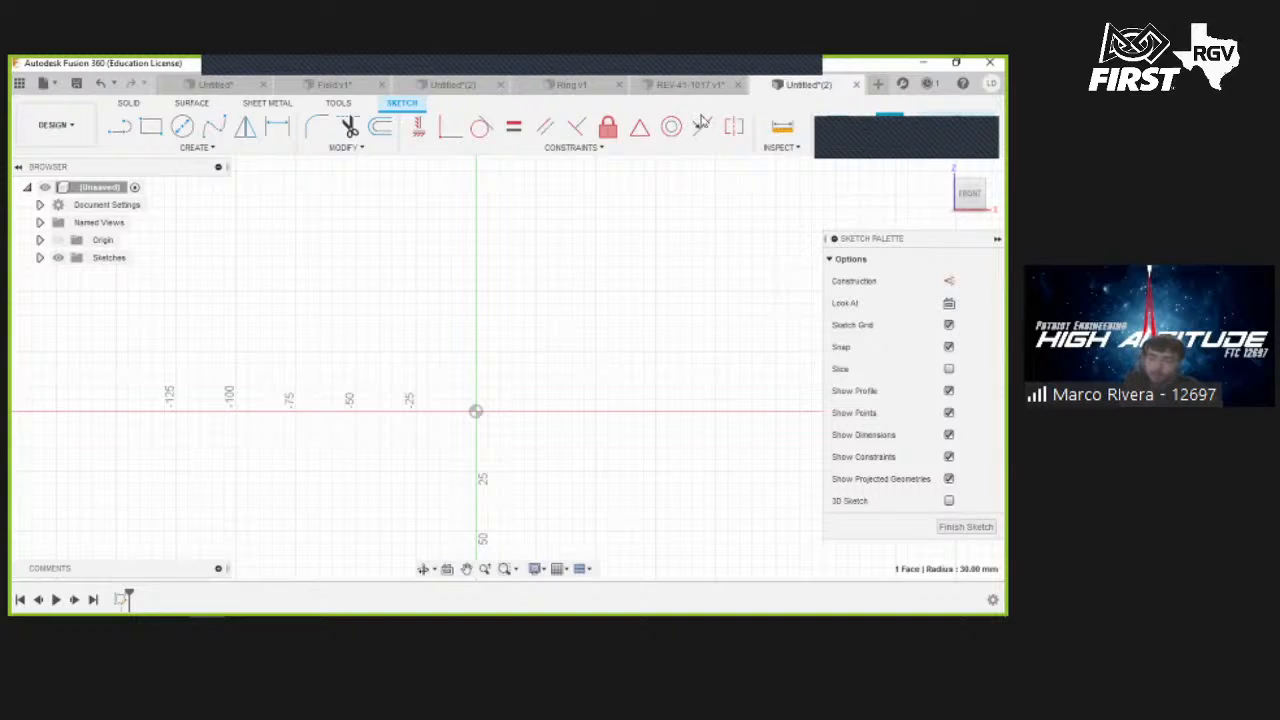
- Draw a rectangle 1 in wide and 12.5 in tall starting on the horizontal axis
mouse_move(597, 290)
middle_mouse_down()
mouse_move(458, 304)
mouse_move(424, 328)
middle_mouse_up()
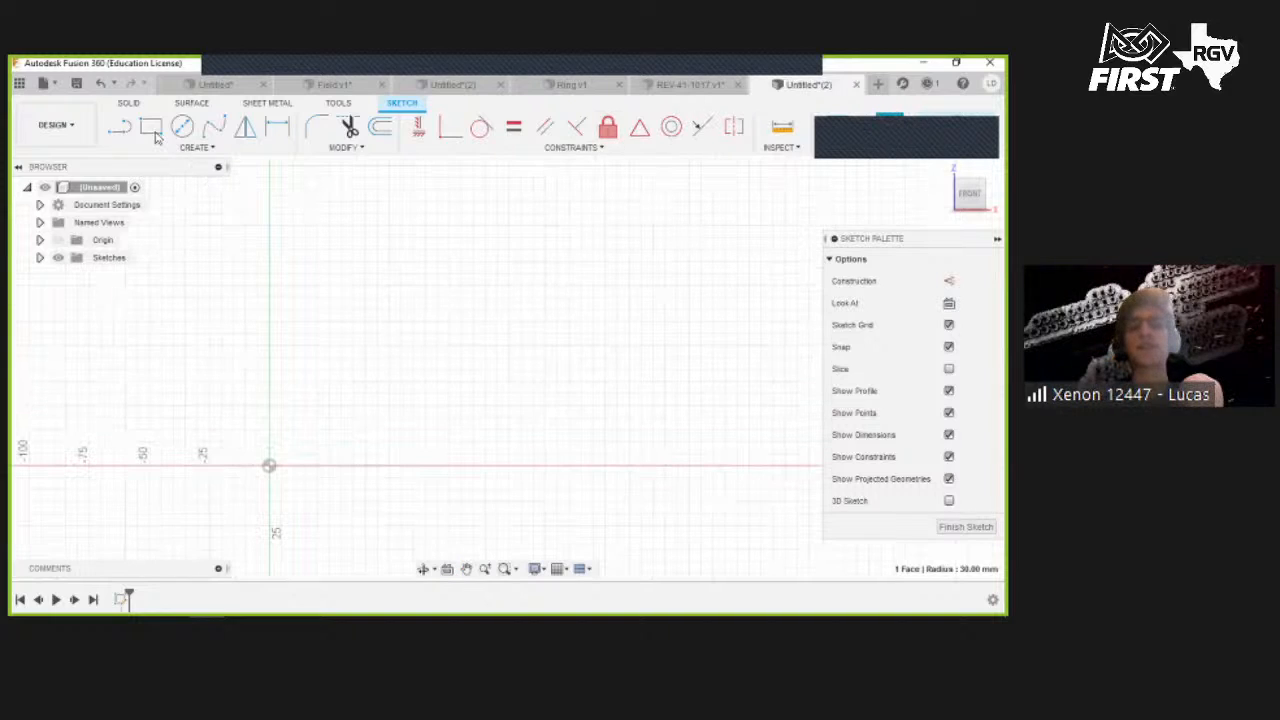
key("r")
left_click(353, 465)
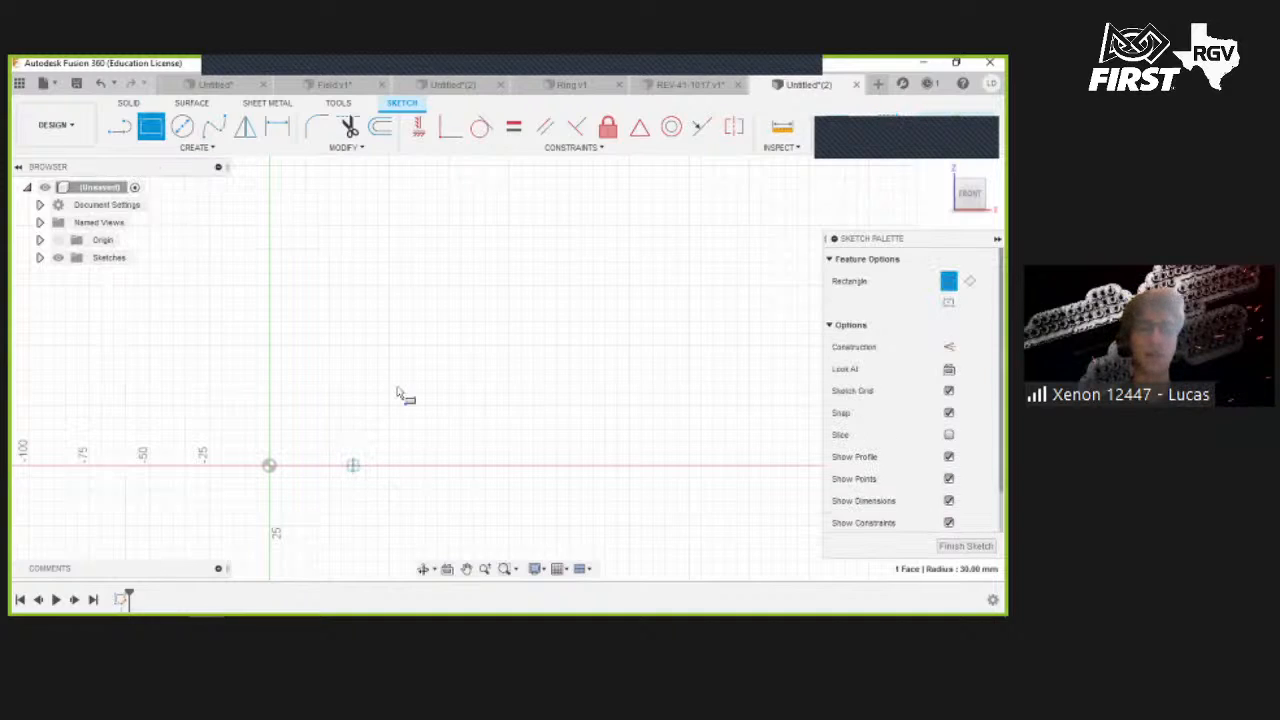
left_click(389, 262)
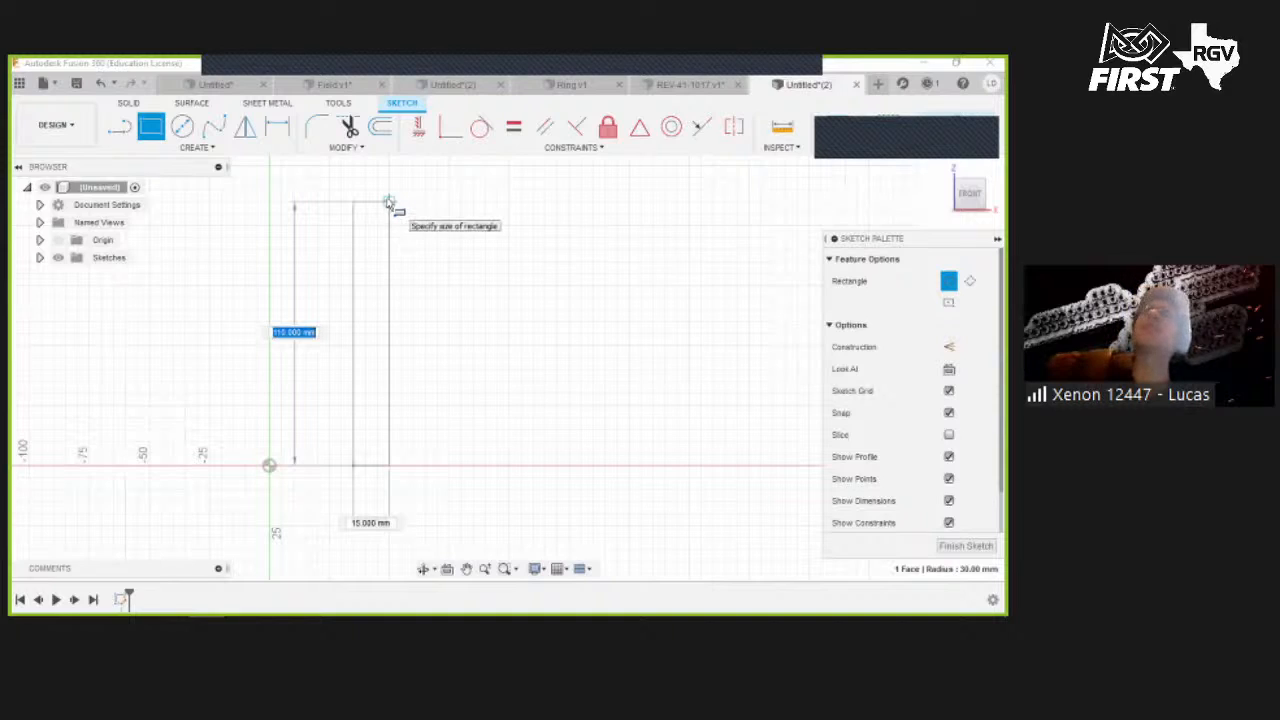
type("12in")
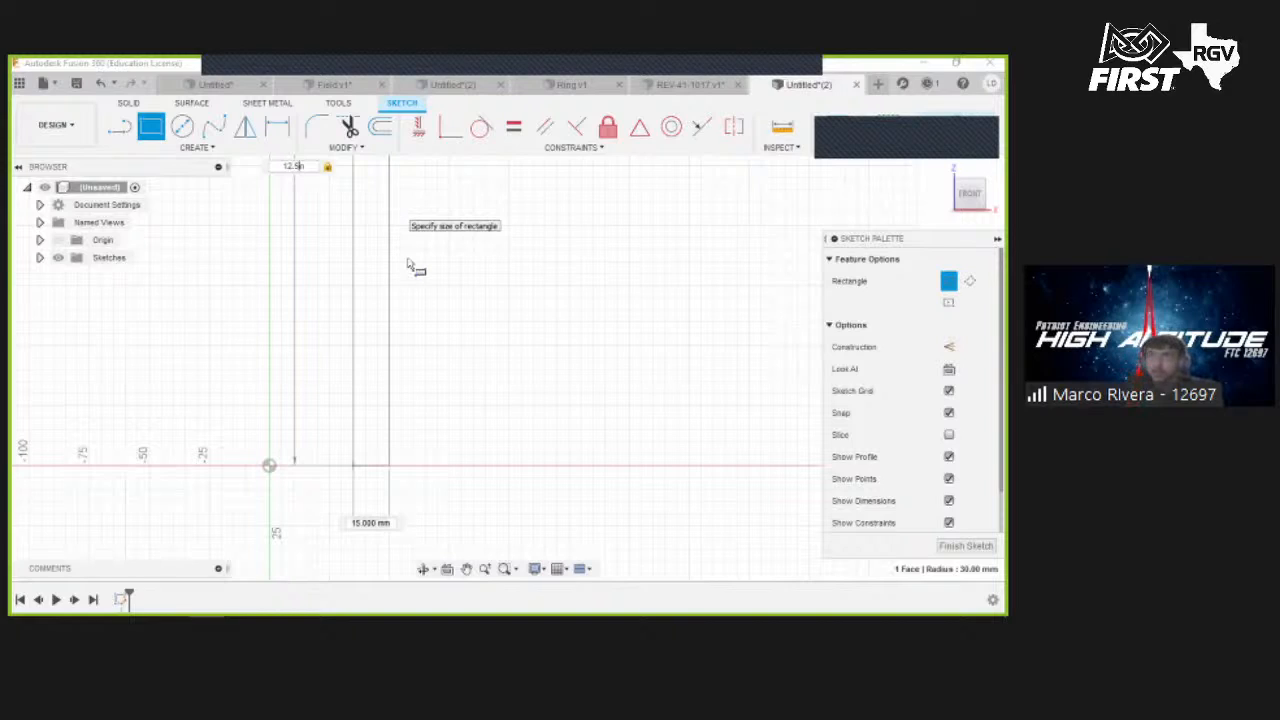
middle_click_drag(429, 238, 429, 391)
scroll(429, 391, "down", 2)
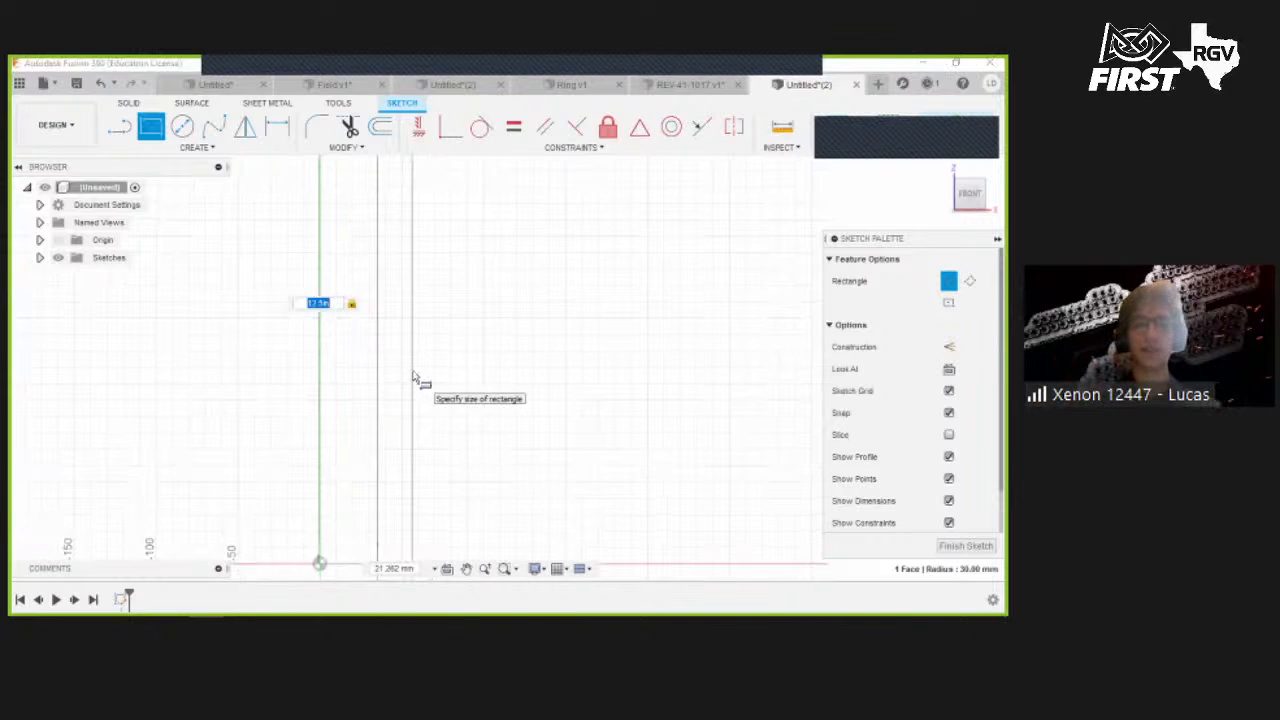
key("Tab")
type("1in")
key("Return")
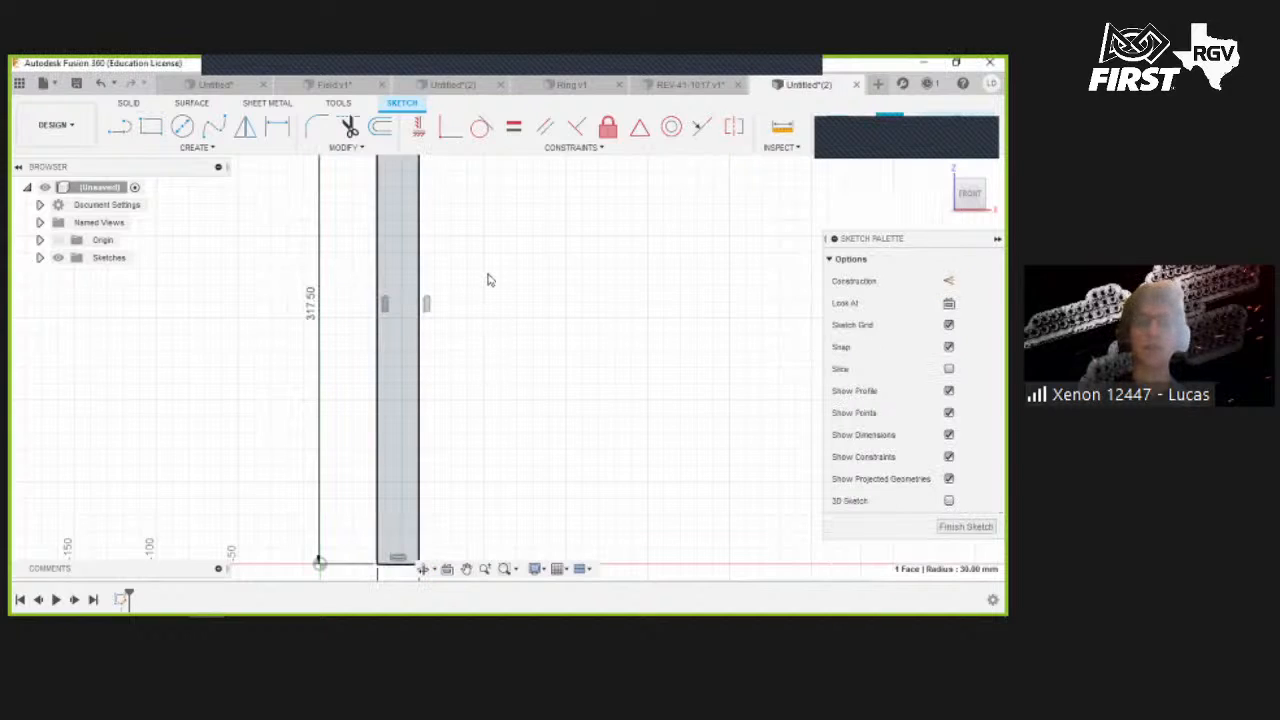
scroll(489, 280, "down", 2)
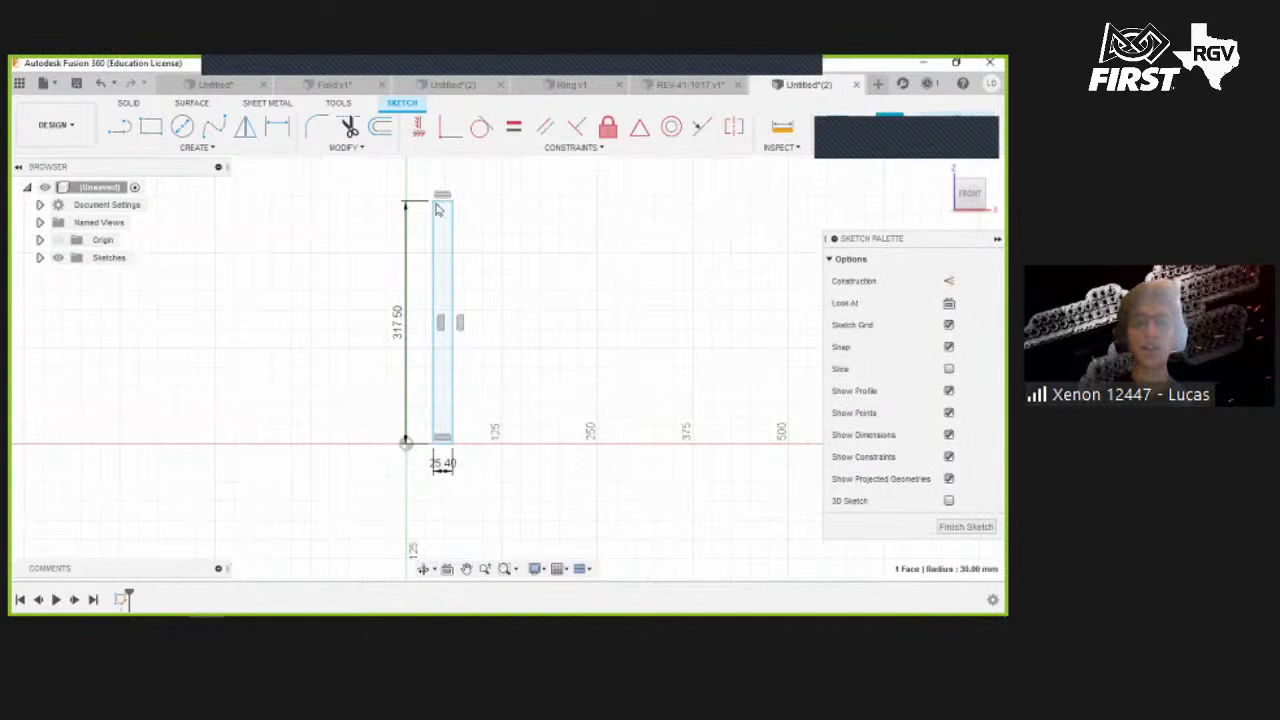
- Draw a rectangle 1 in tall and 1.3 in wide at the top end of the bar
scroll(445, 200, "up", 4)
left_click(150, 125)
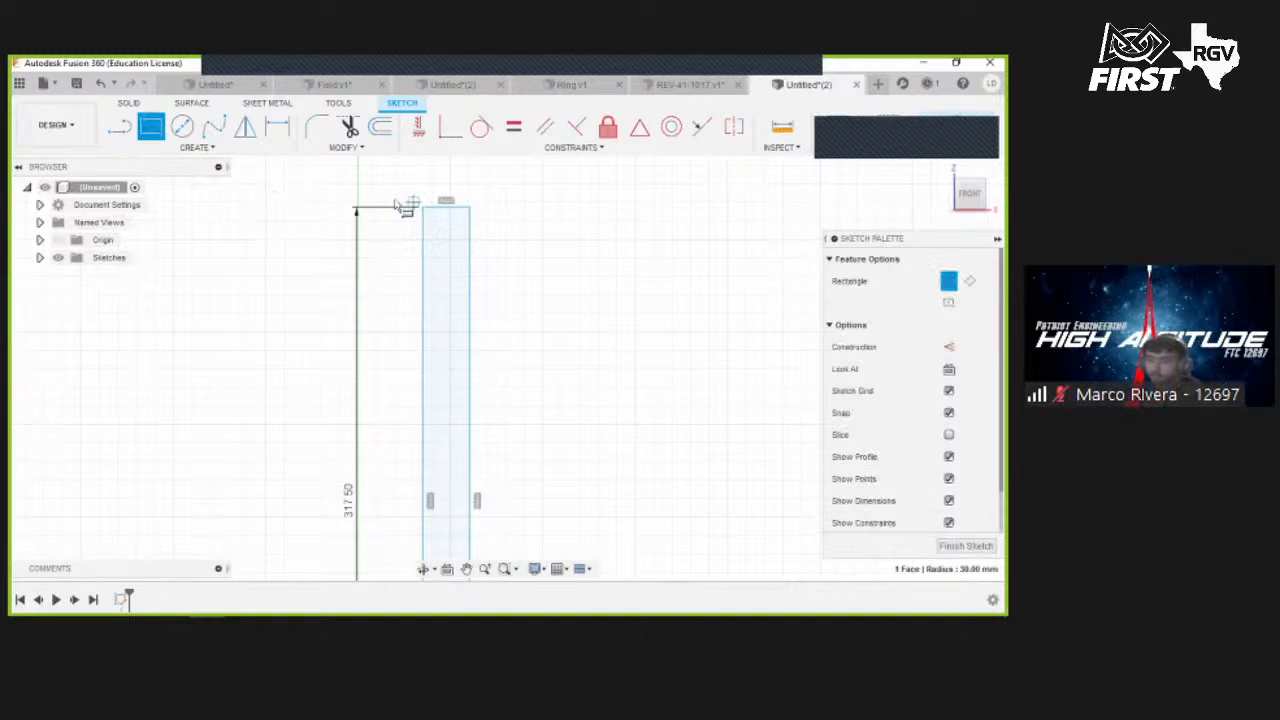
scroll(406, 200, "up", 2)
left_click(366, 206)
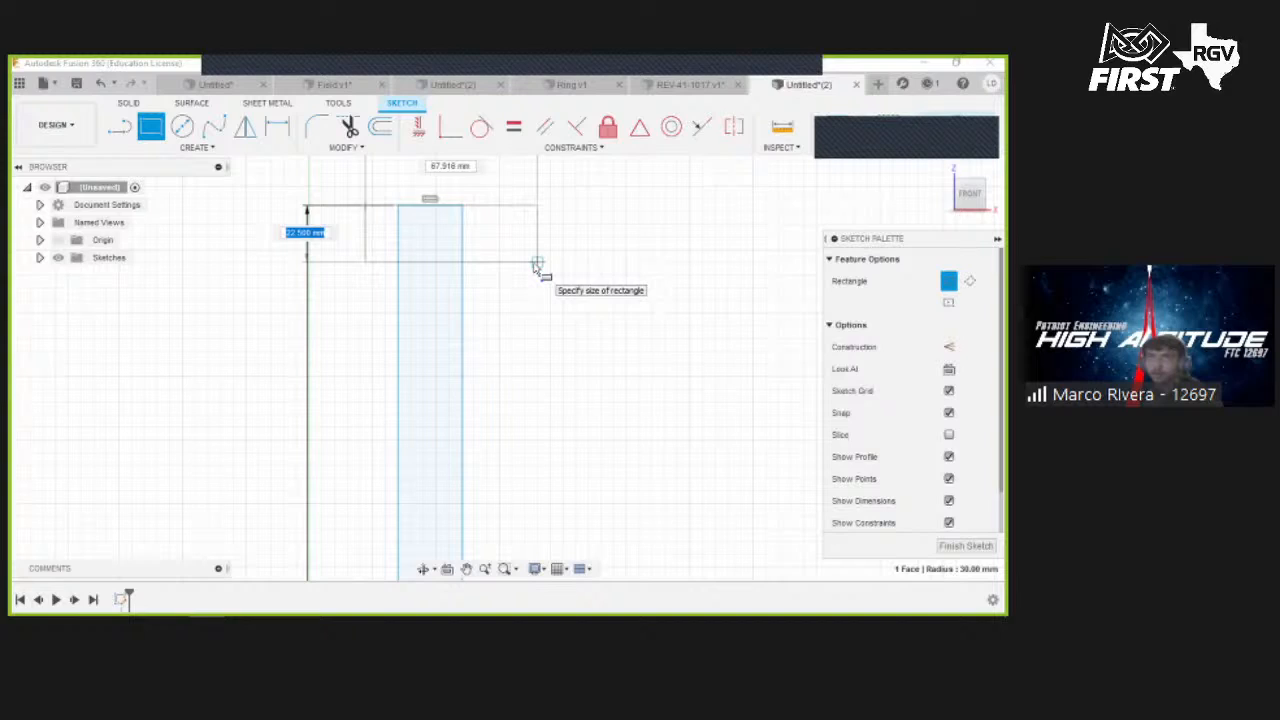
type("1 in")
key("Tab")
type("1.3 in")
key("Return")
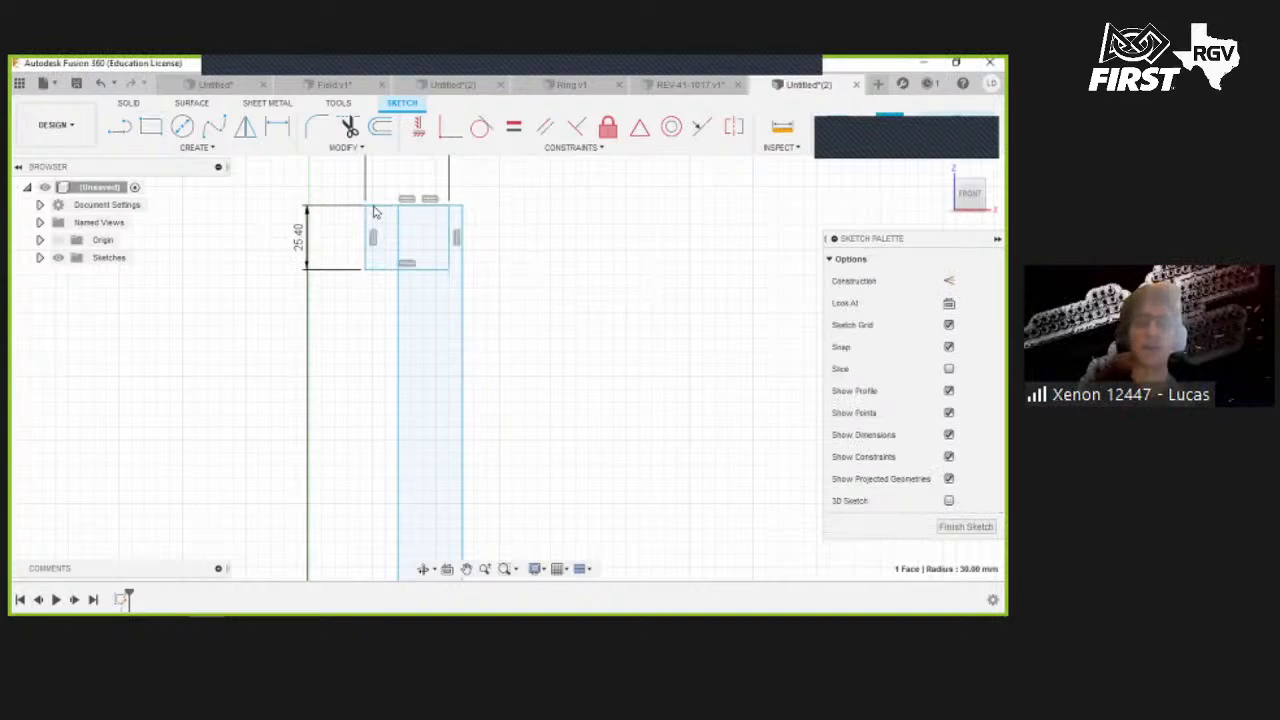
- Center the small rectangle on the bar's top edge with a Midpoint constraint
scroll(377, 243, "up", 2)
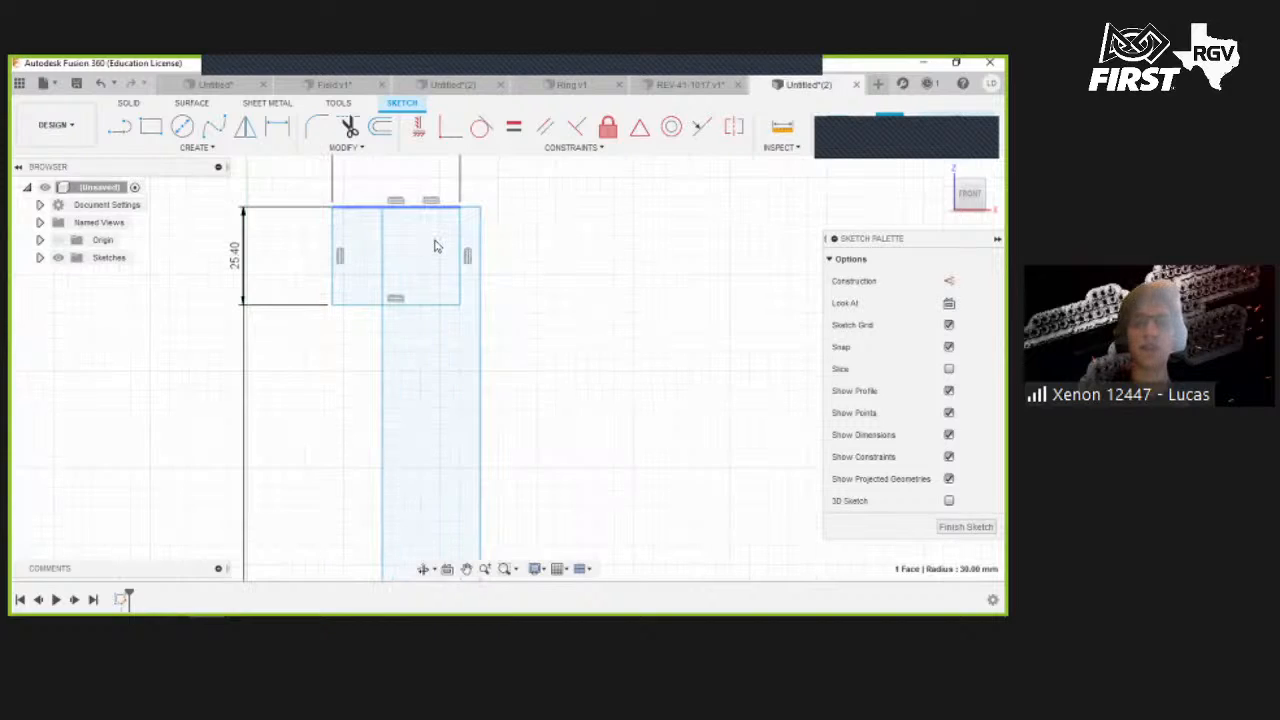
left_click_drag(435, 240, 448, 238)
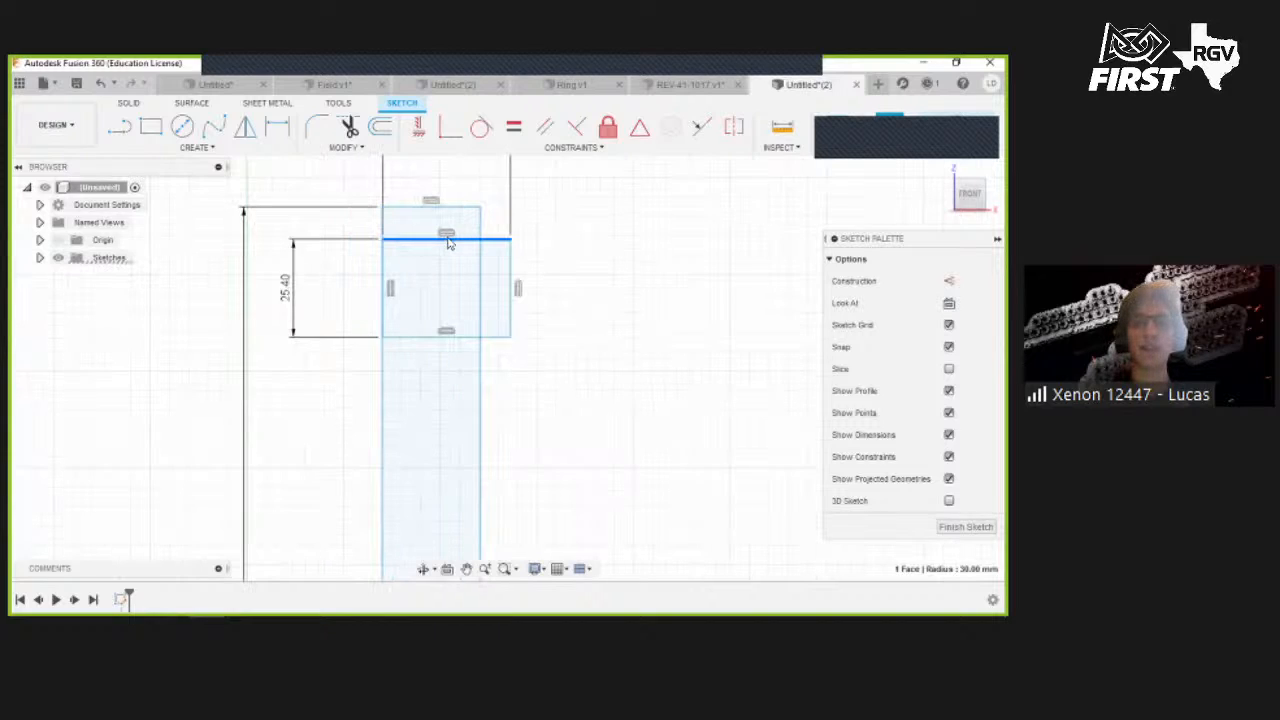
left_click(598, 223)
left_click(571, 147)
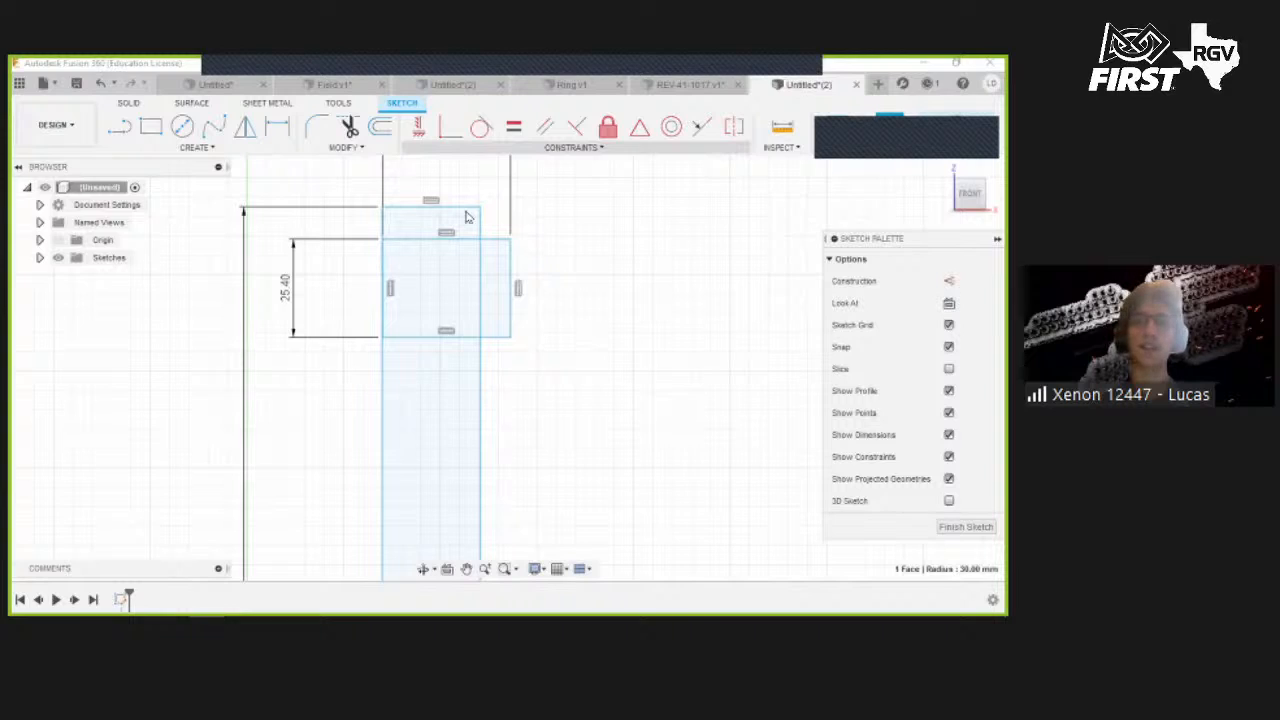
left_click(452, 278)
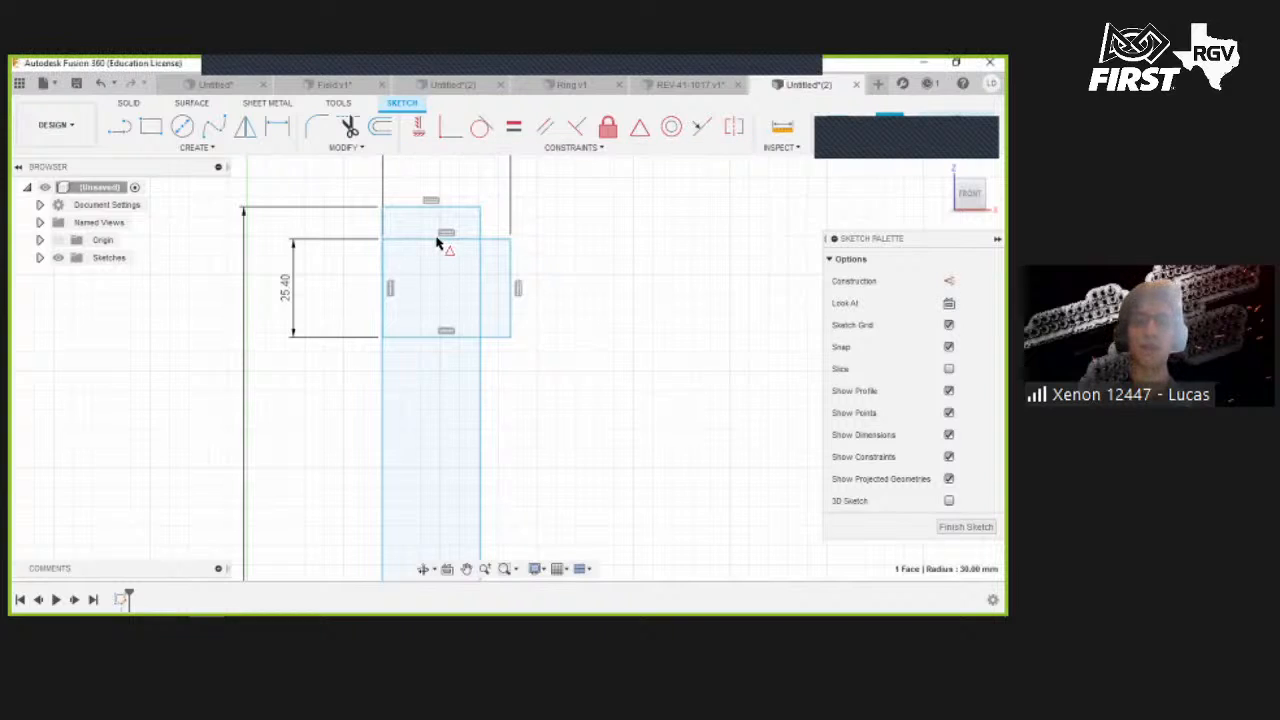
left_click(455, 241)
left_click(460, 208)
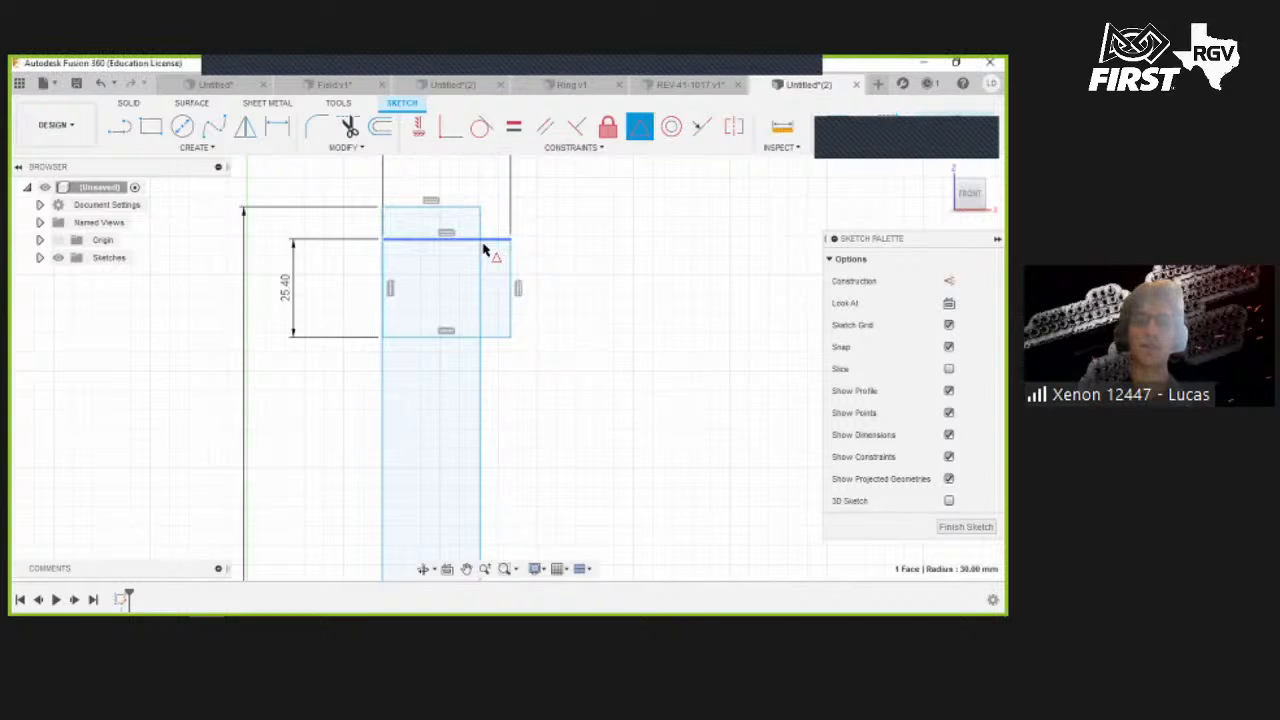
- Draw a three-point arc curving below the bar's bottom end, its ends level on either side
scroll(512, 338, "down", 3)
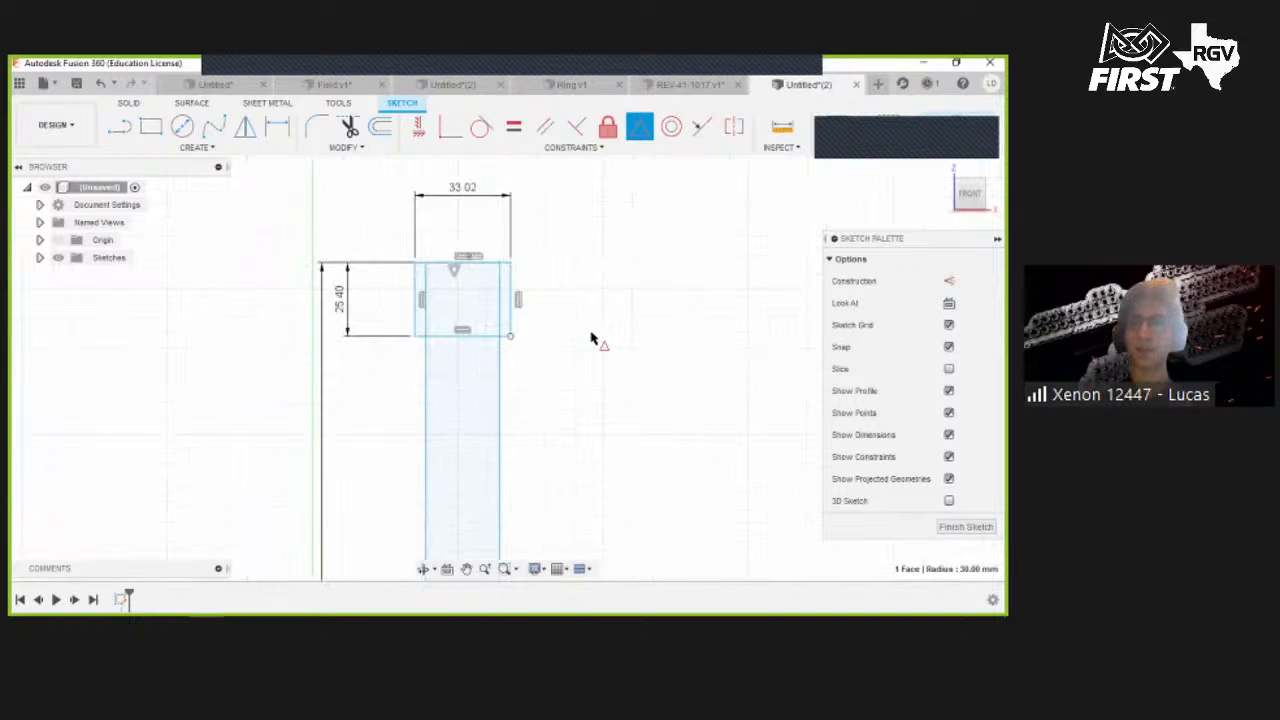
scroll(516, 334, "down", 2)
scroll(509, 394, "down", 2)
middle_click_drag(517, 446, 500, 306)
middle_click_drag(494, 578, 457, 354)
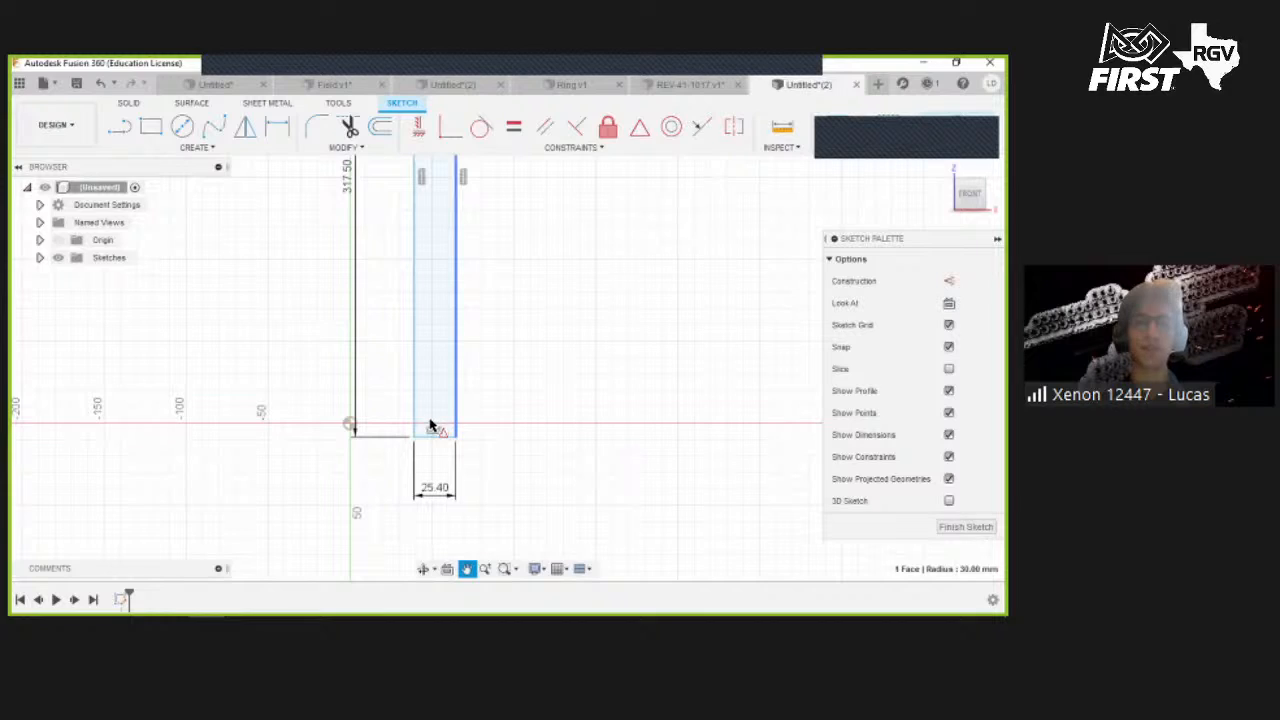
left_click(121, 129)
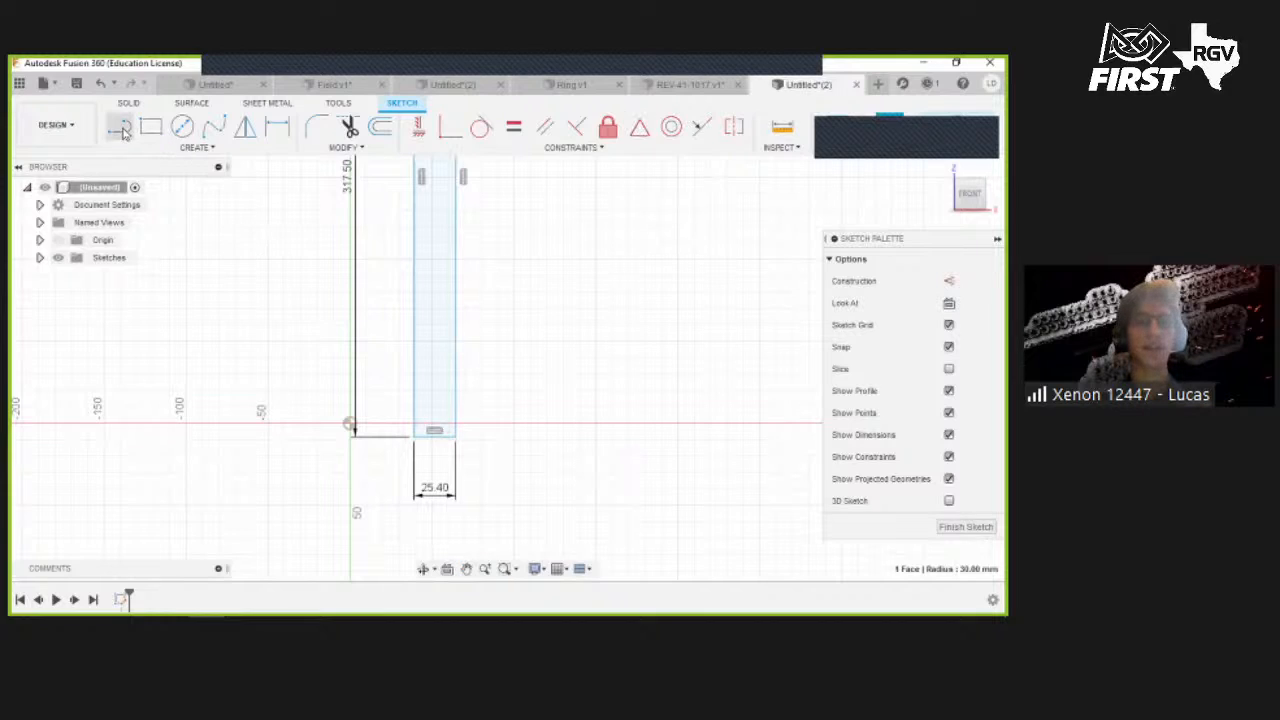
left_click(197, 148)
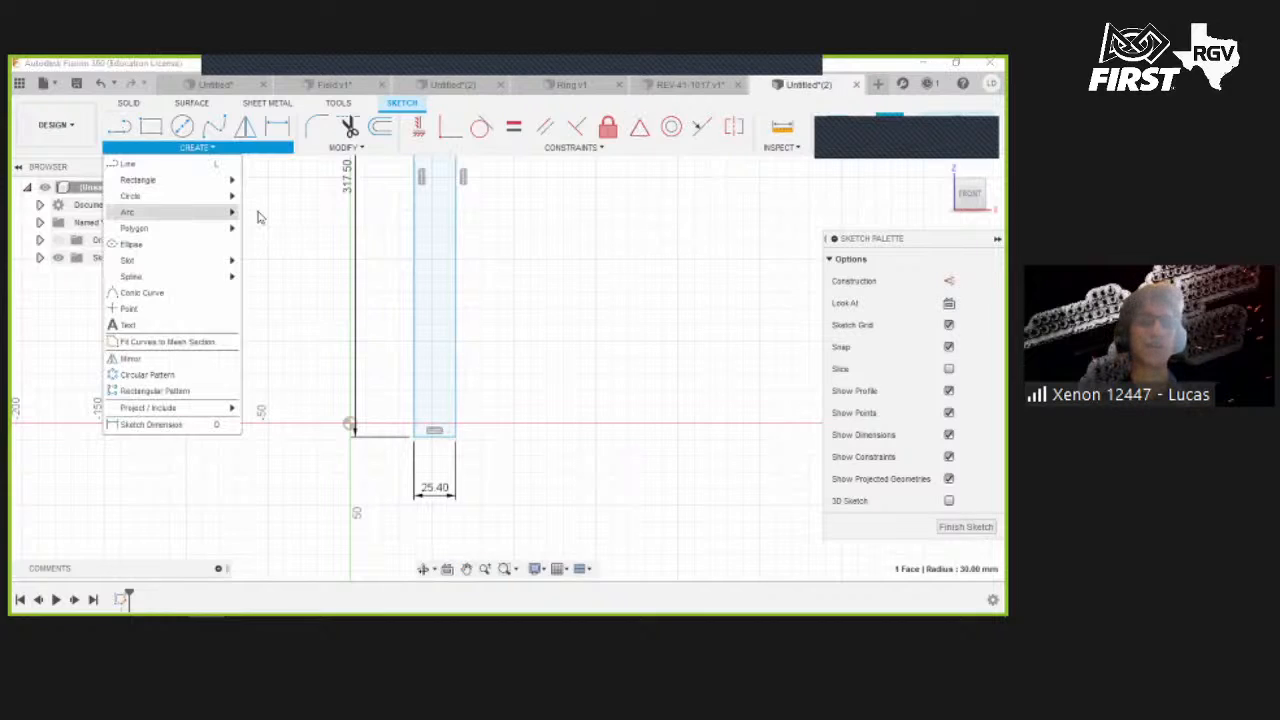
mouse_move(174, 212)
left_click(301, 358)
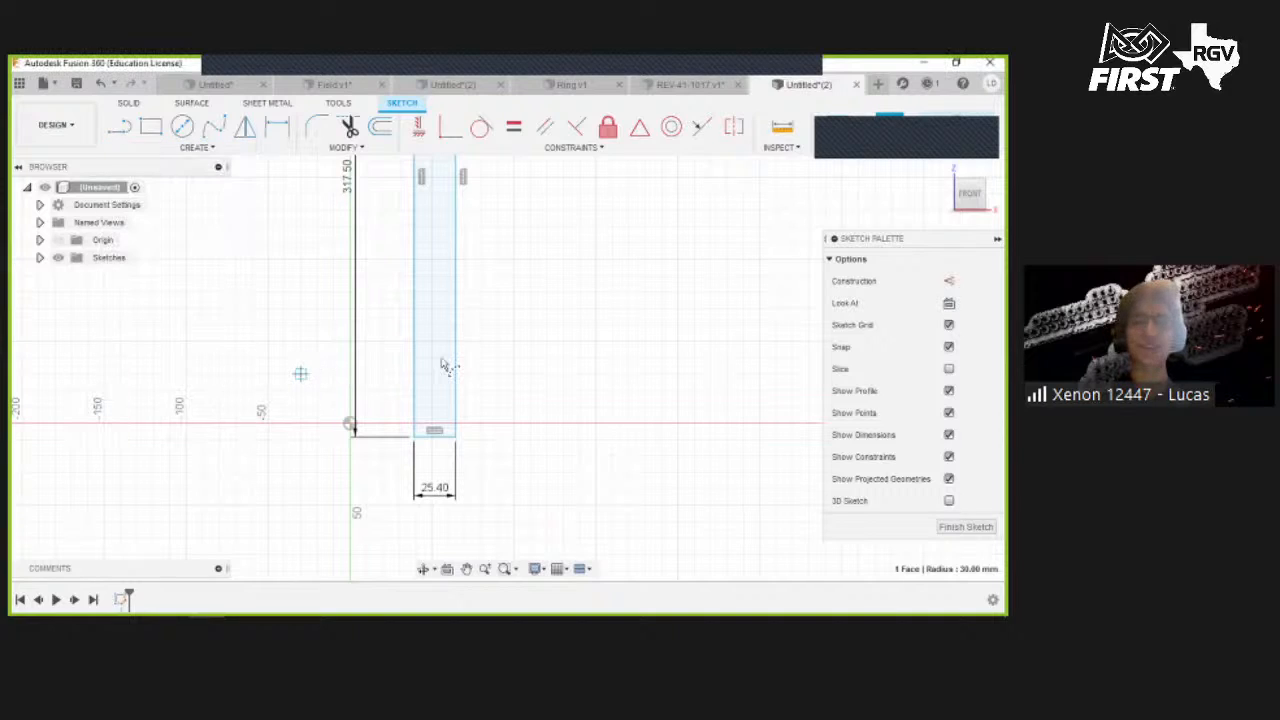
left_click(571, 361)
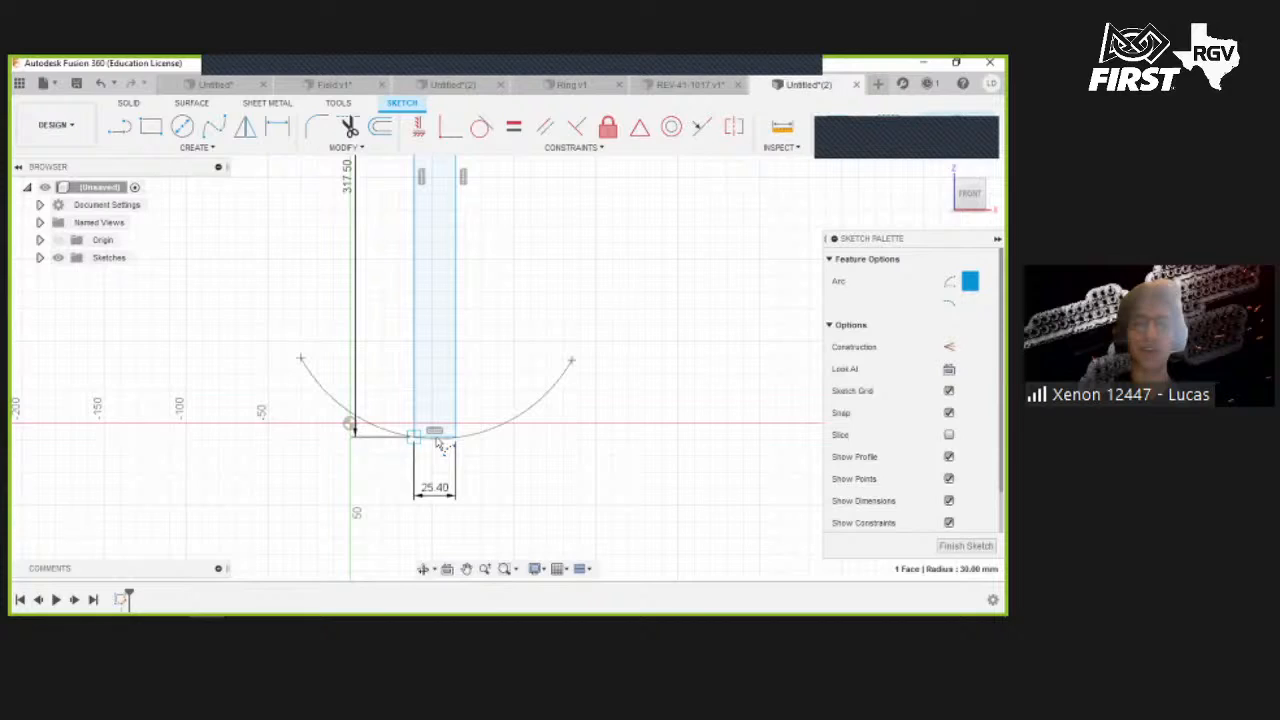
left_click(520, 437)
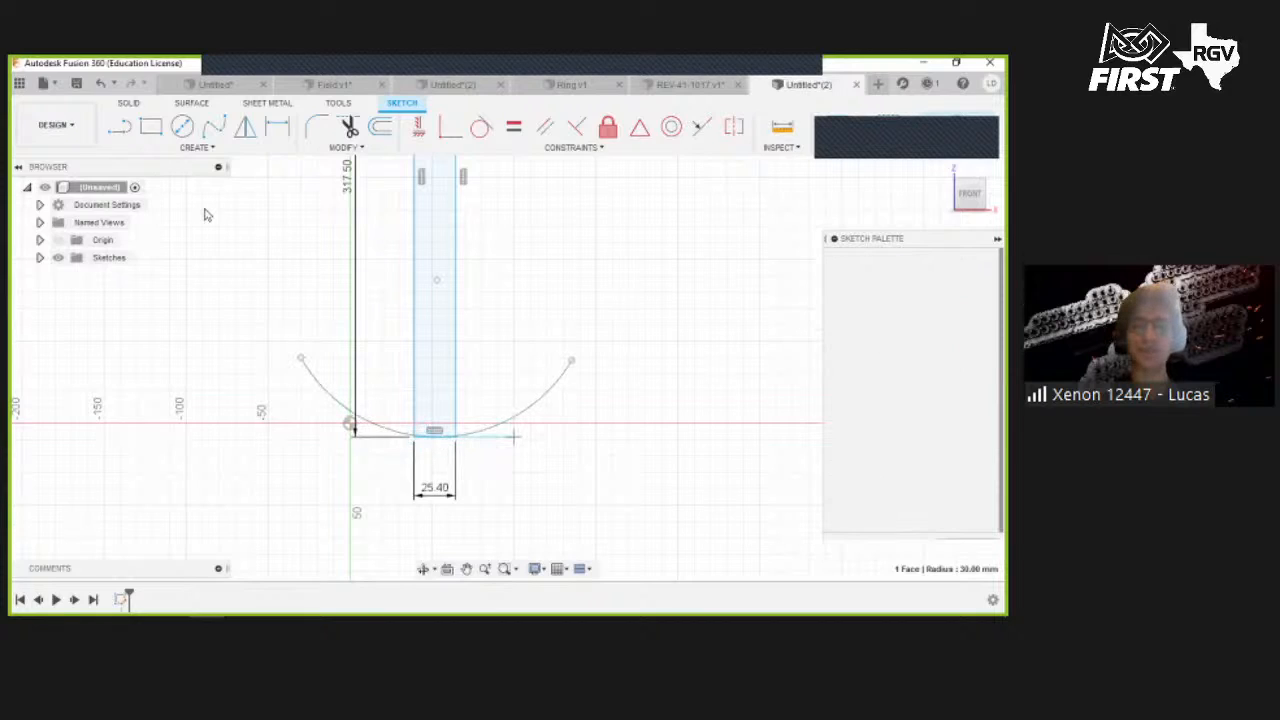
- Draw a straight line joining the arc's two ends to close the bowl shape
left_click(120, 127)
left_click(571, 362)
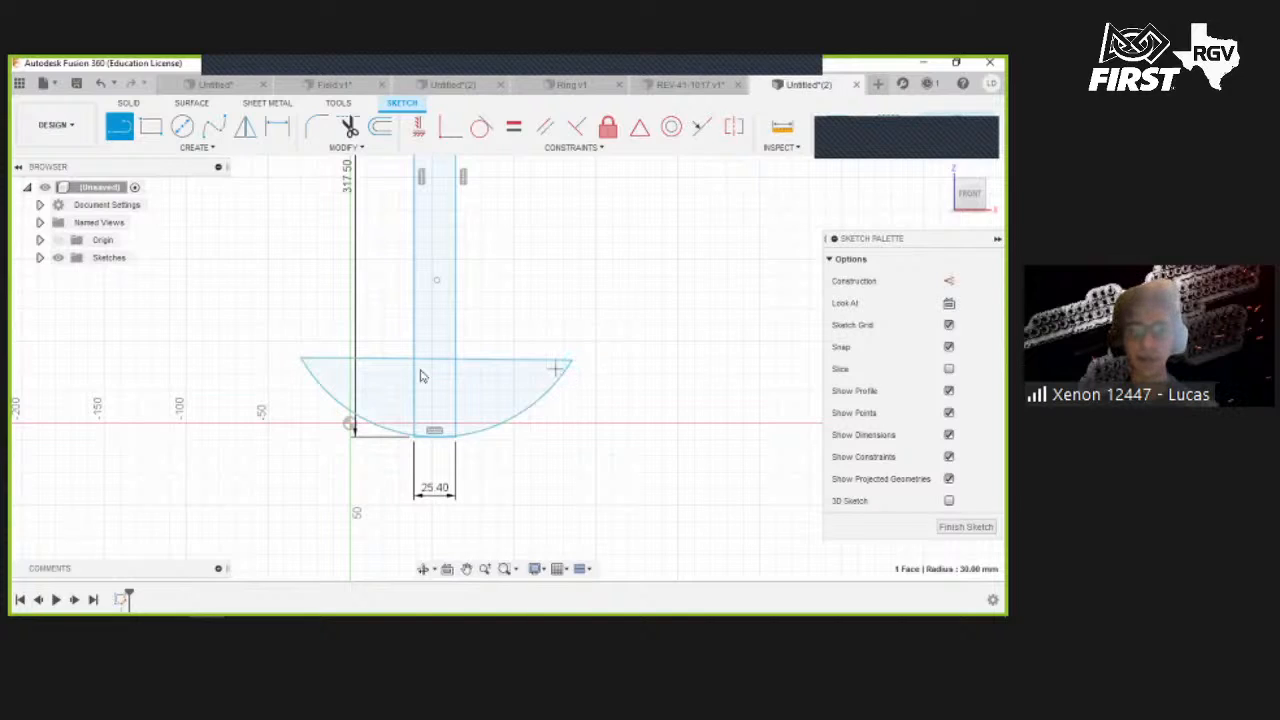
key("Escape")
- Draw a vertical line from the bottom of the arc up to the top of the small rectangle along the bar's centre, then leave the sketch
left_click(371, 374)
scroll(571, 225, "up", 3)
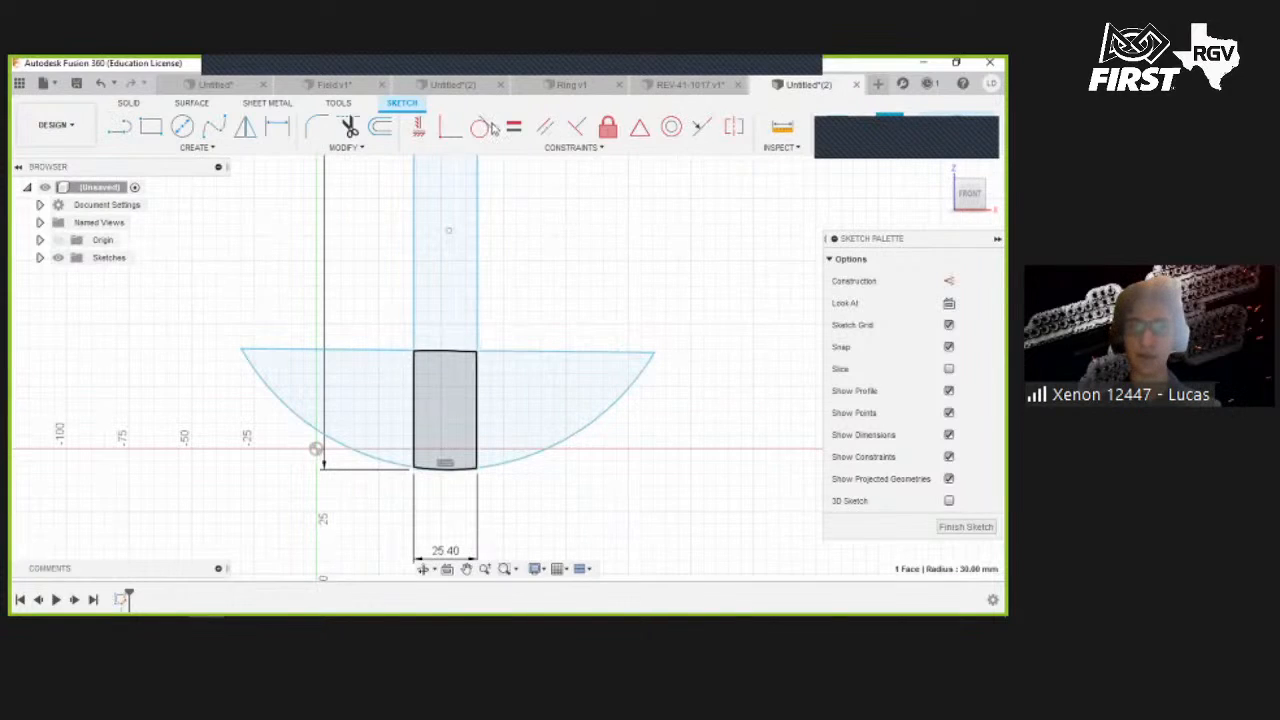
left_click(419, 127)
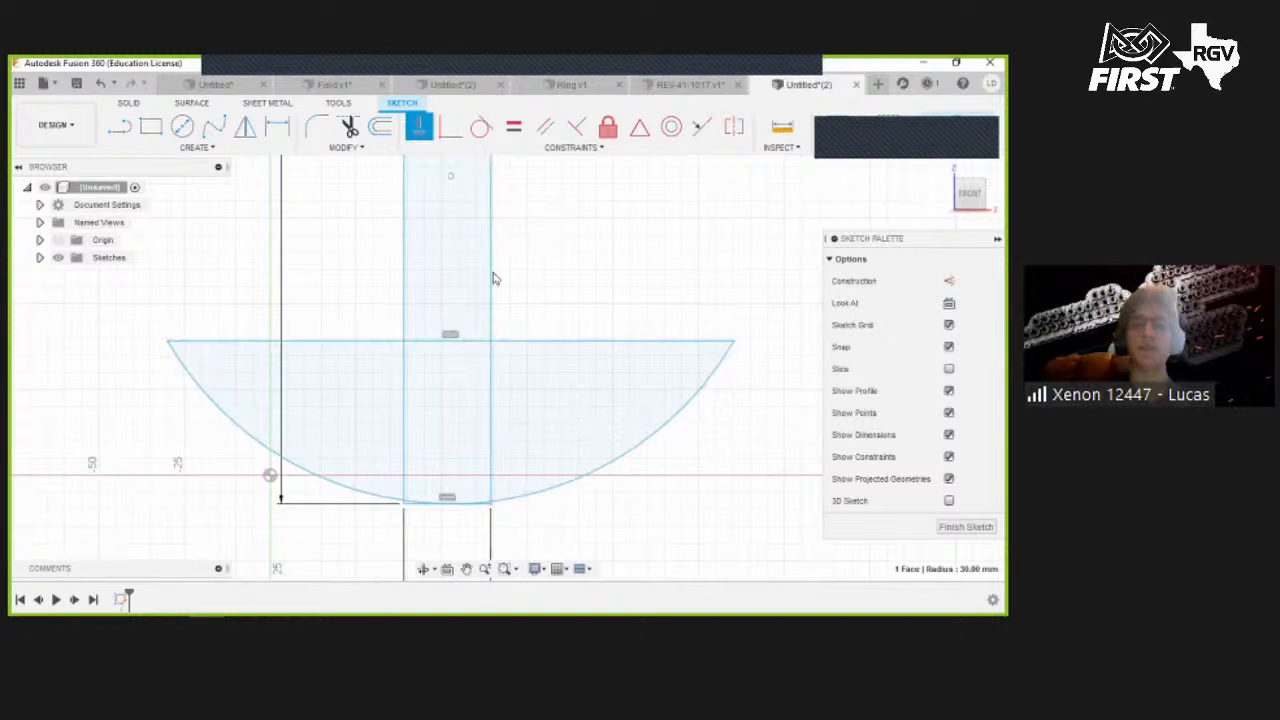
scroll(531, 289, "down", 2)
scroll(553, 304, "down", 2)
middle_click_drag(550, 307, 510, 427)
scroll(506, 408, "down", 1)
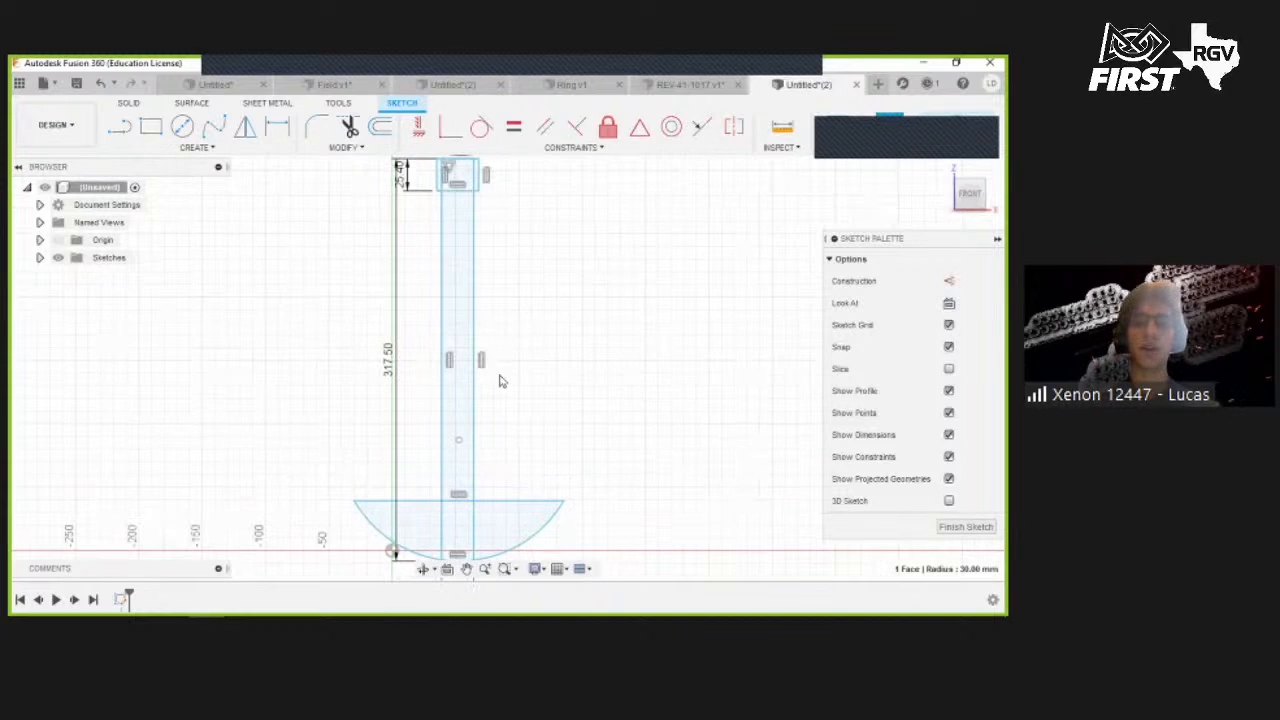
scroll(502, 388, "down", 2)
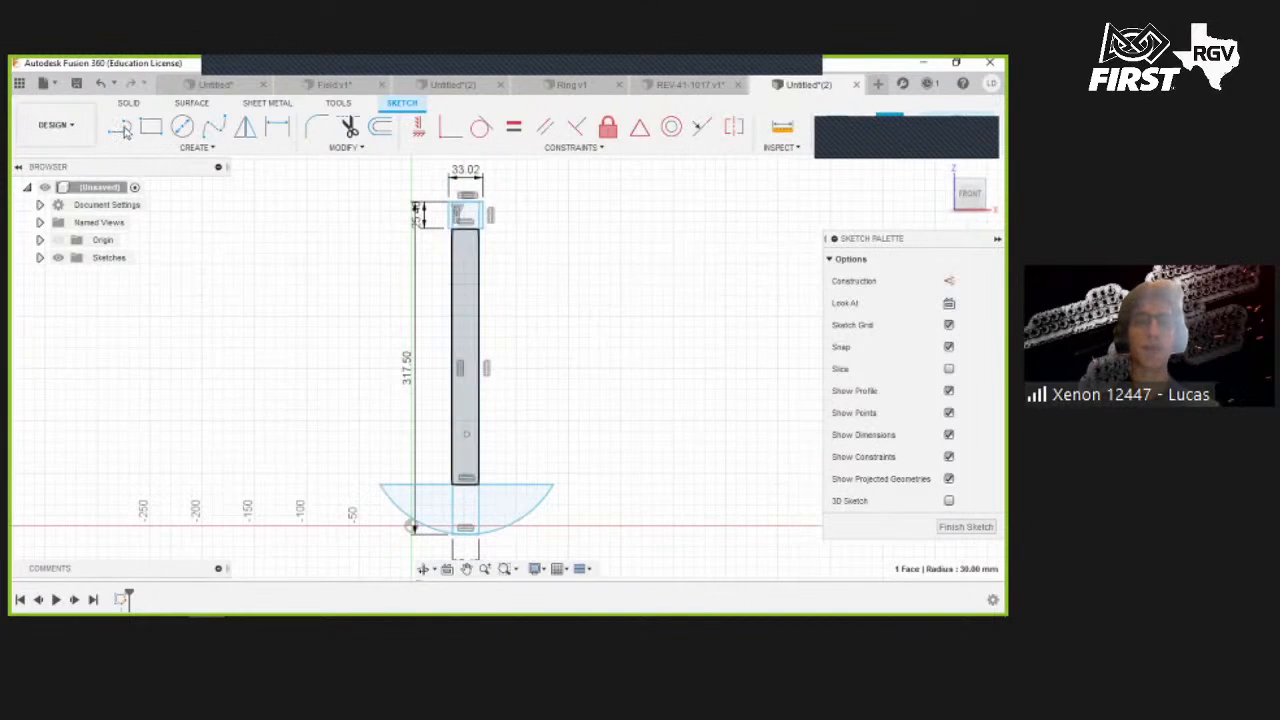
key("l")
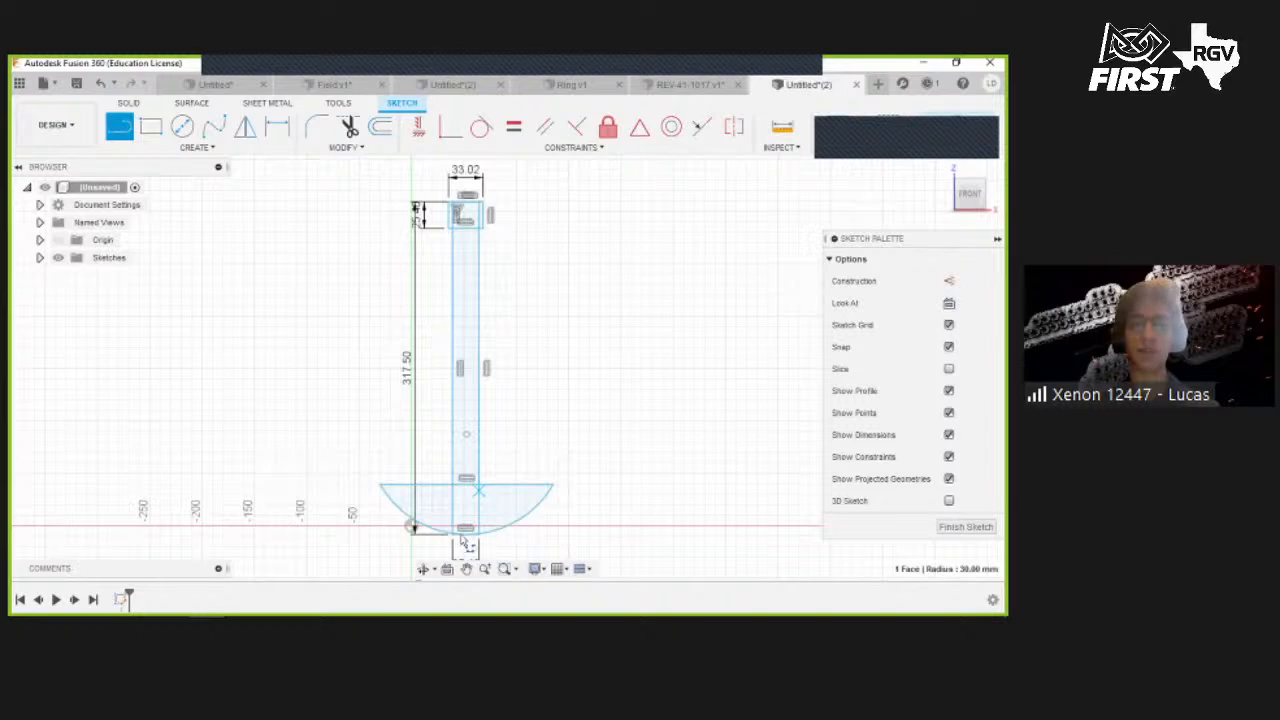
left_click(467, 530)
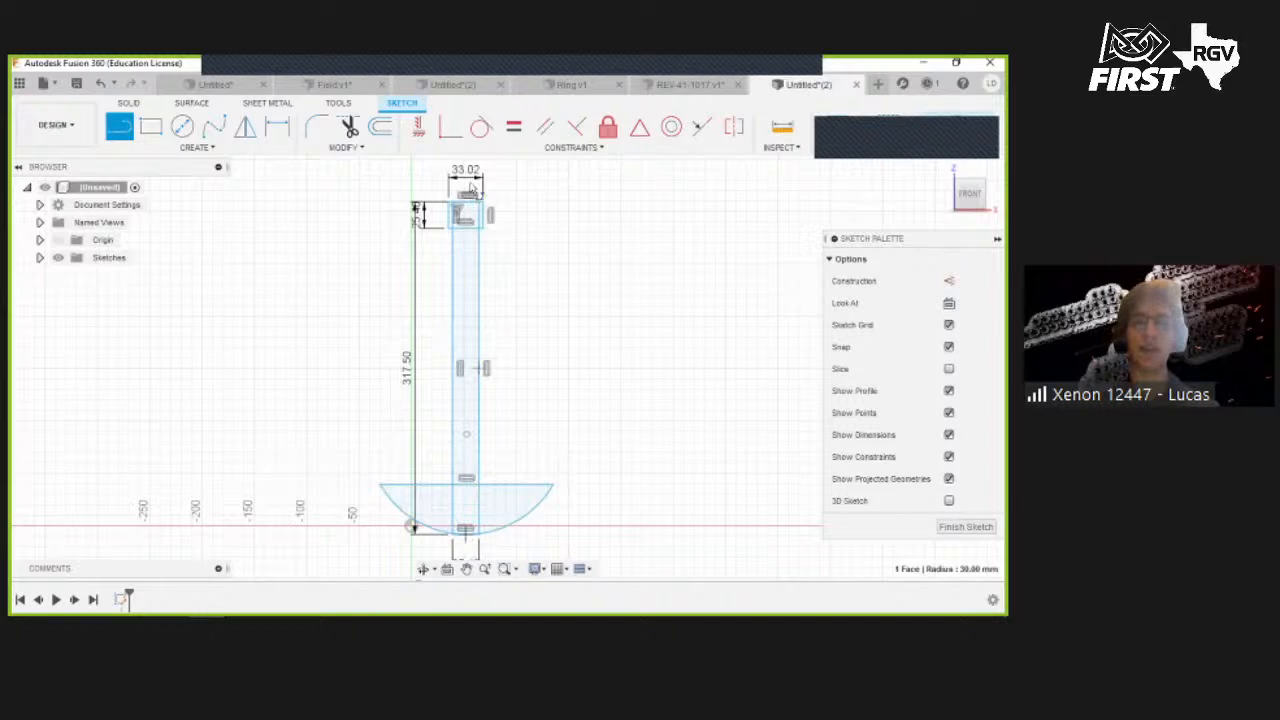
left_click(466, 170)
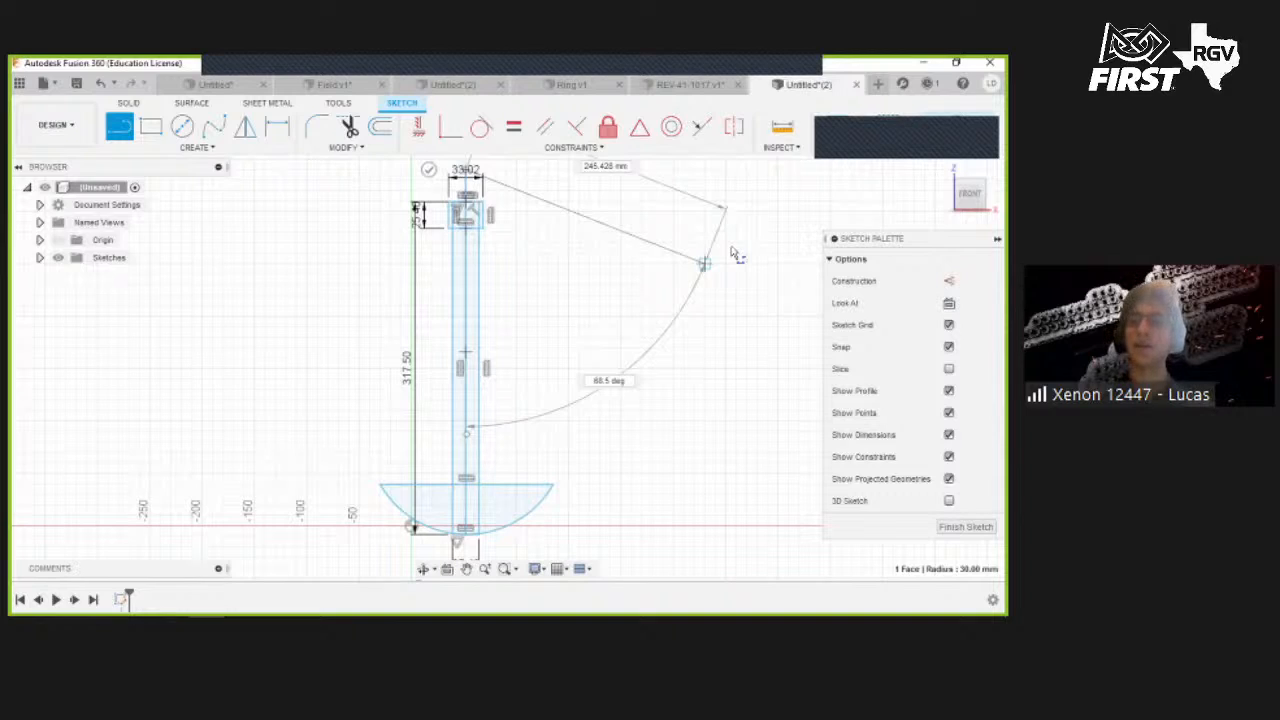
key("Escape")
key("Escape")
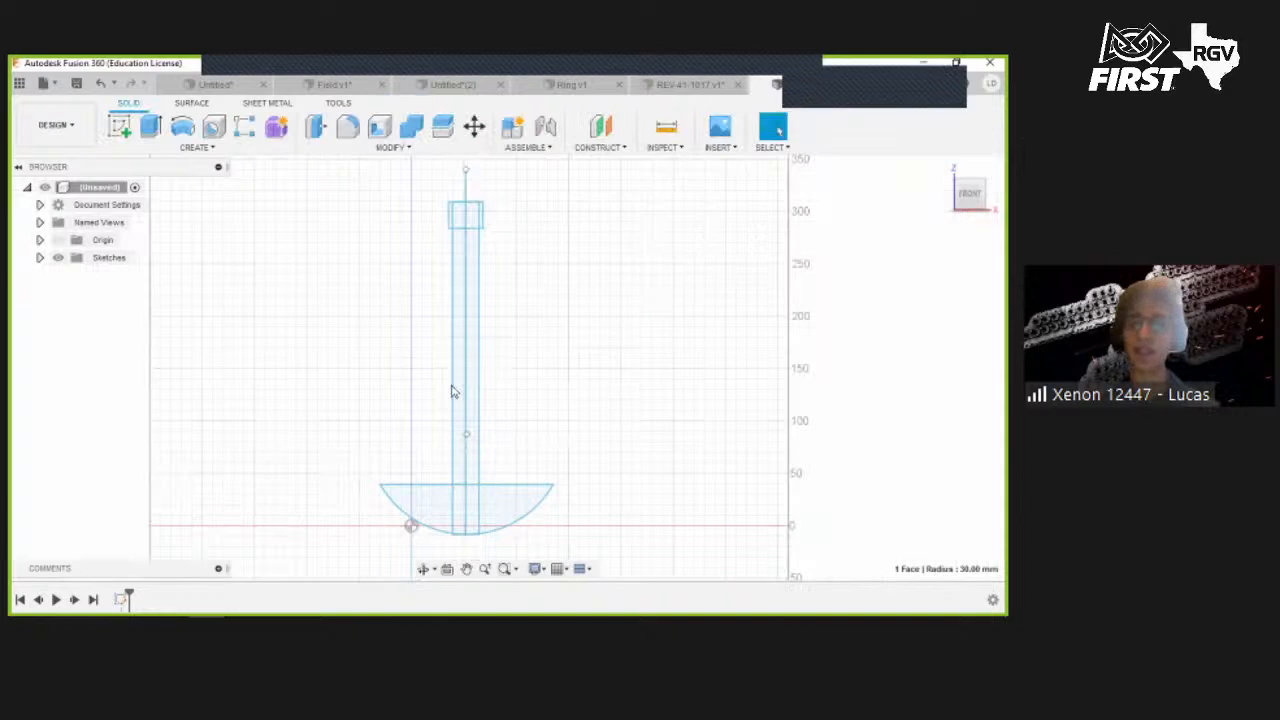
- Start Revolve and select the five profiles of the bar, cap and bowl
left_click(467, 350)
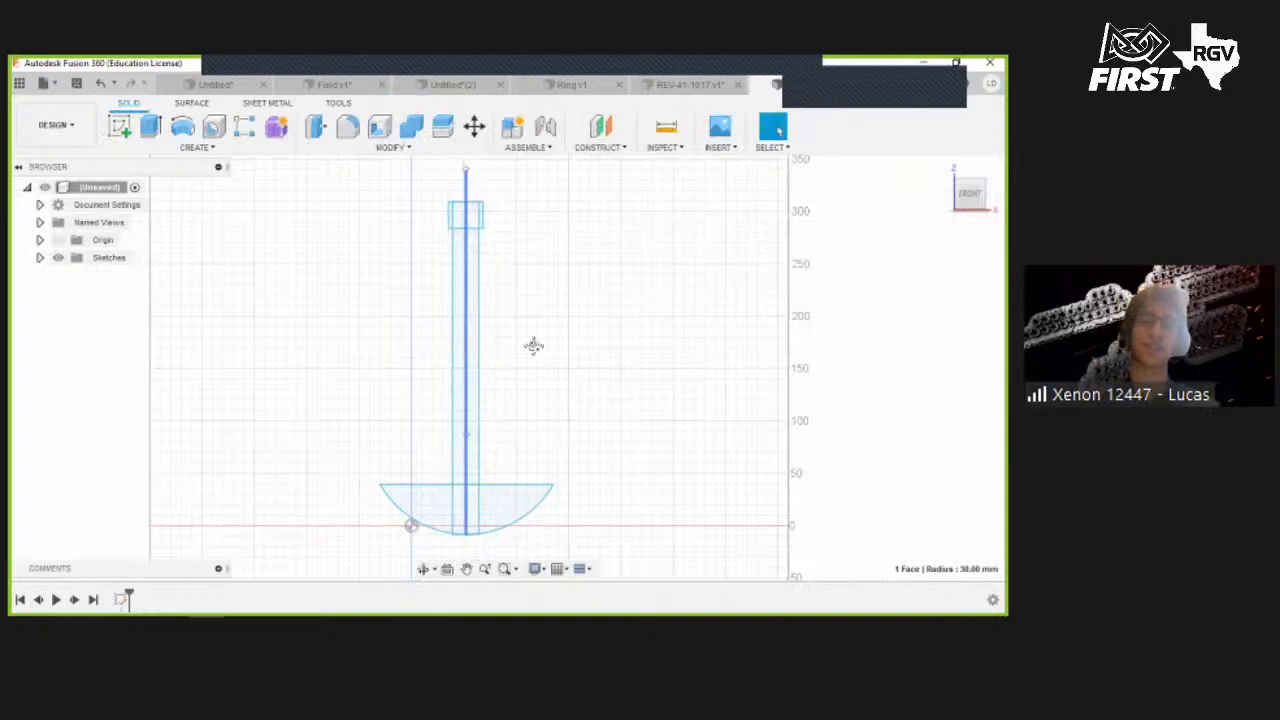
left_click(614, 330)
mouse_move(526, 371)
middle_mouse_down()
mouse_move(583, 337)
mouse_move(509, 354)
middle_mouse_up()
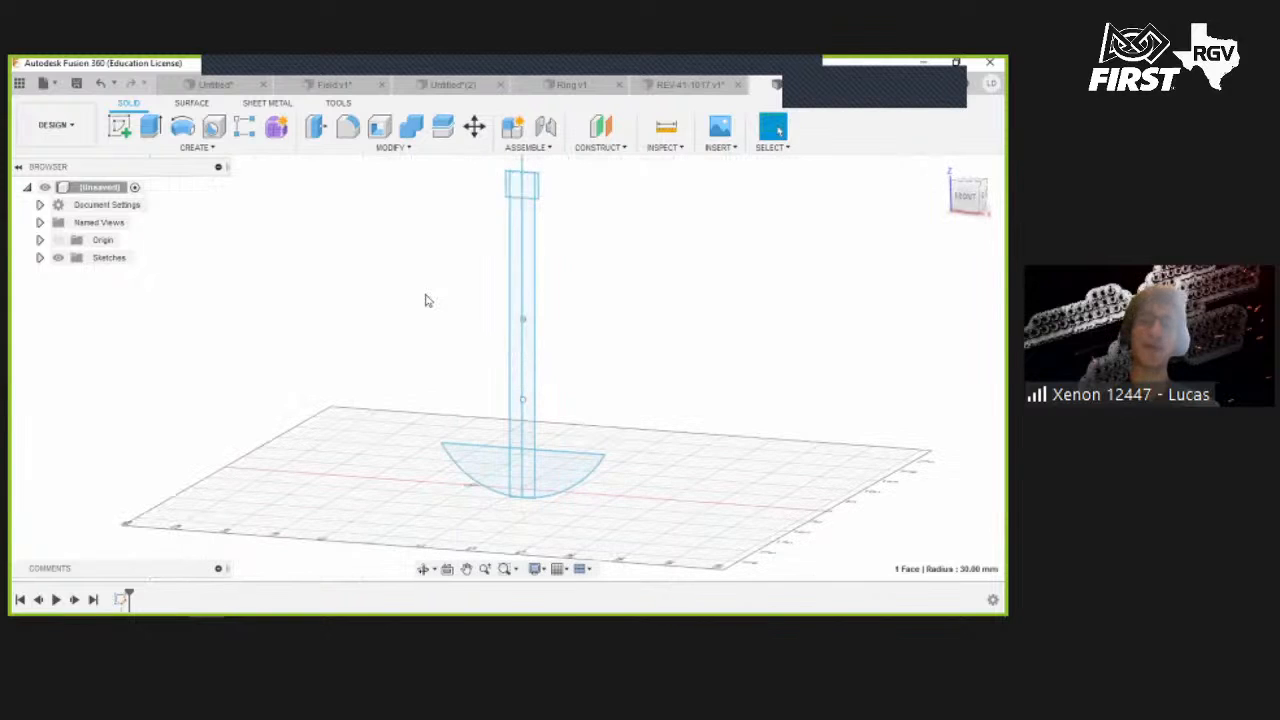
left_click(182, 125)
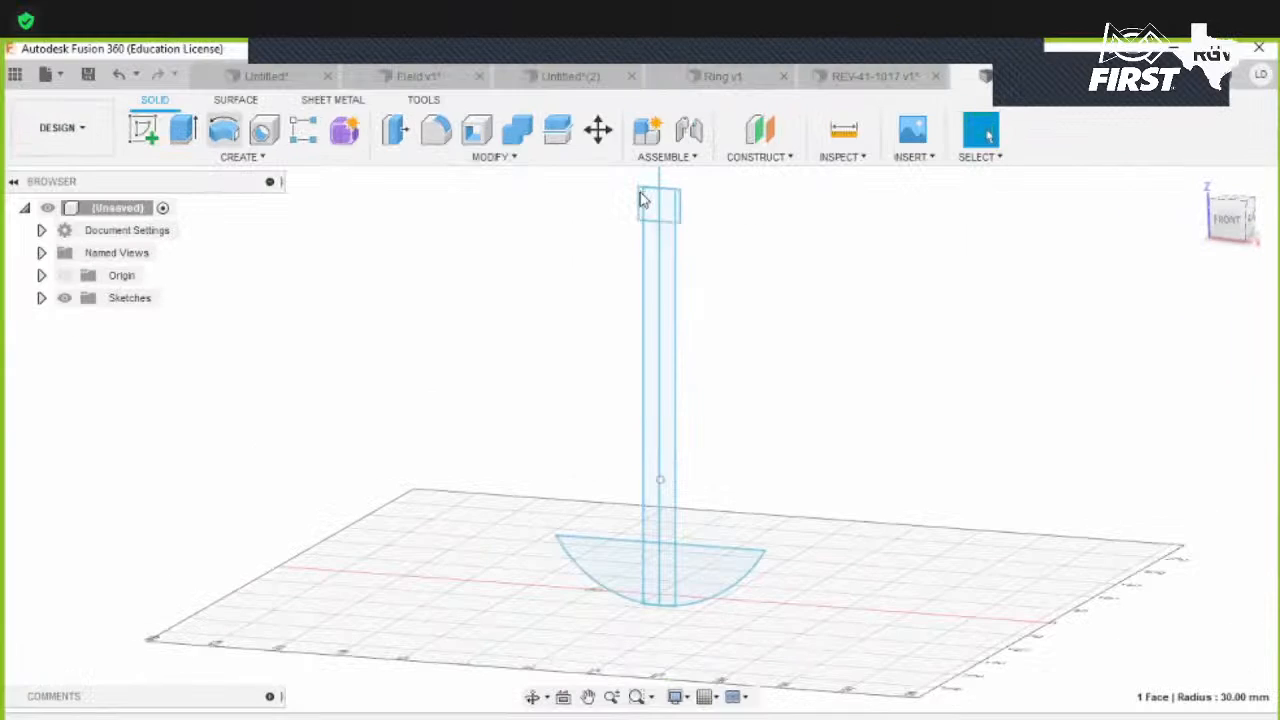
scroll(648, 208, "up", 3)
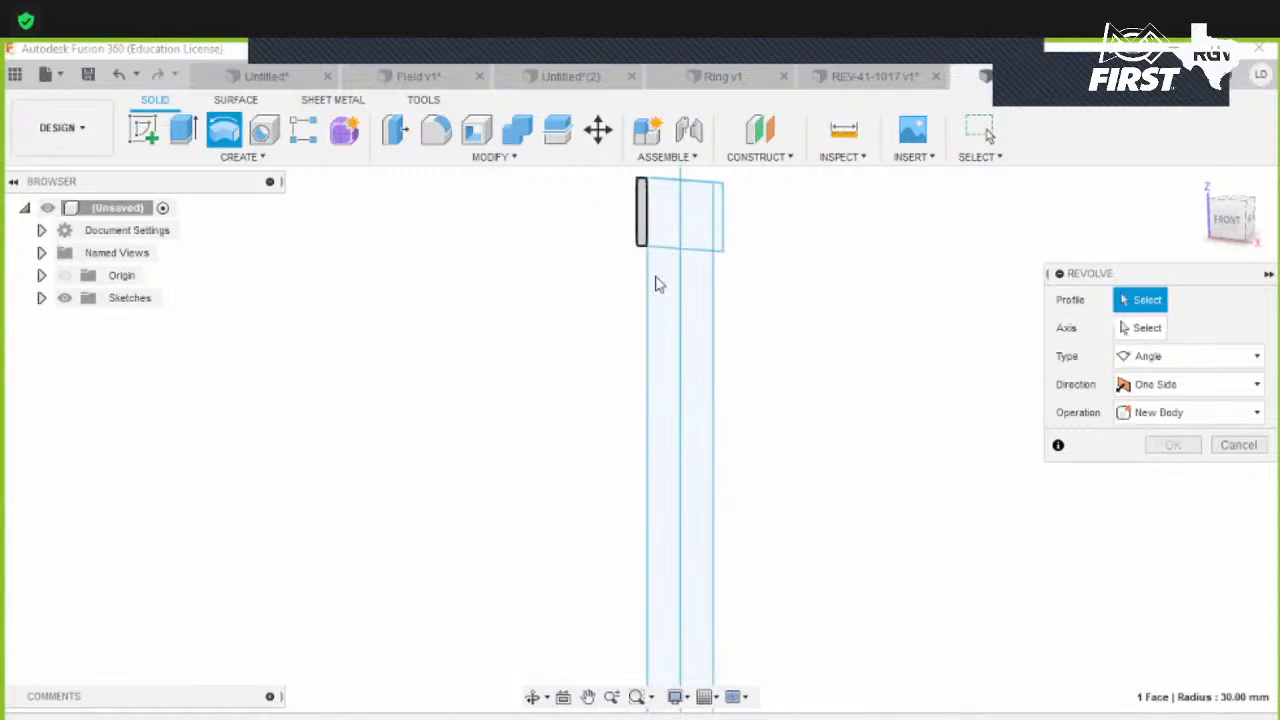
left_click(657, 321)
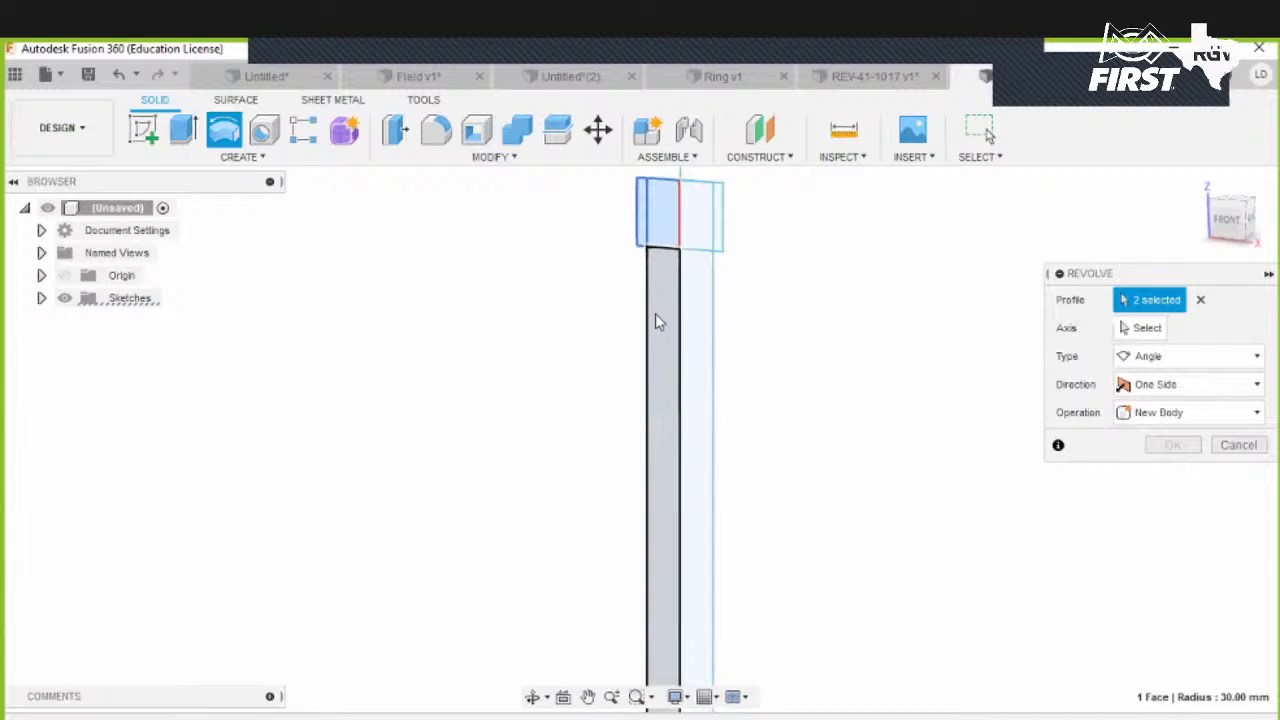
left_click(655, 313)
middle_click_drag(647, 302, 638, 494)
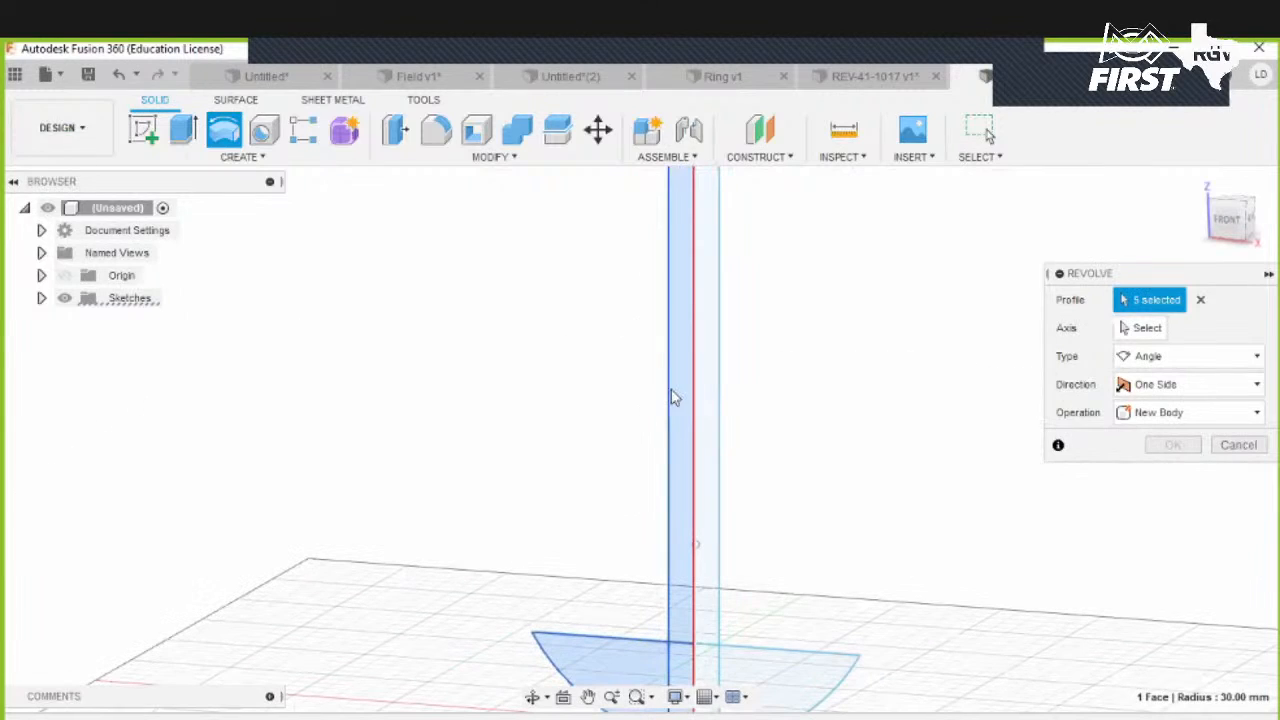
middle_click_drag(697, 195, 687, 365)
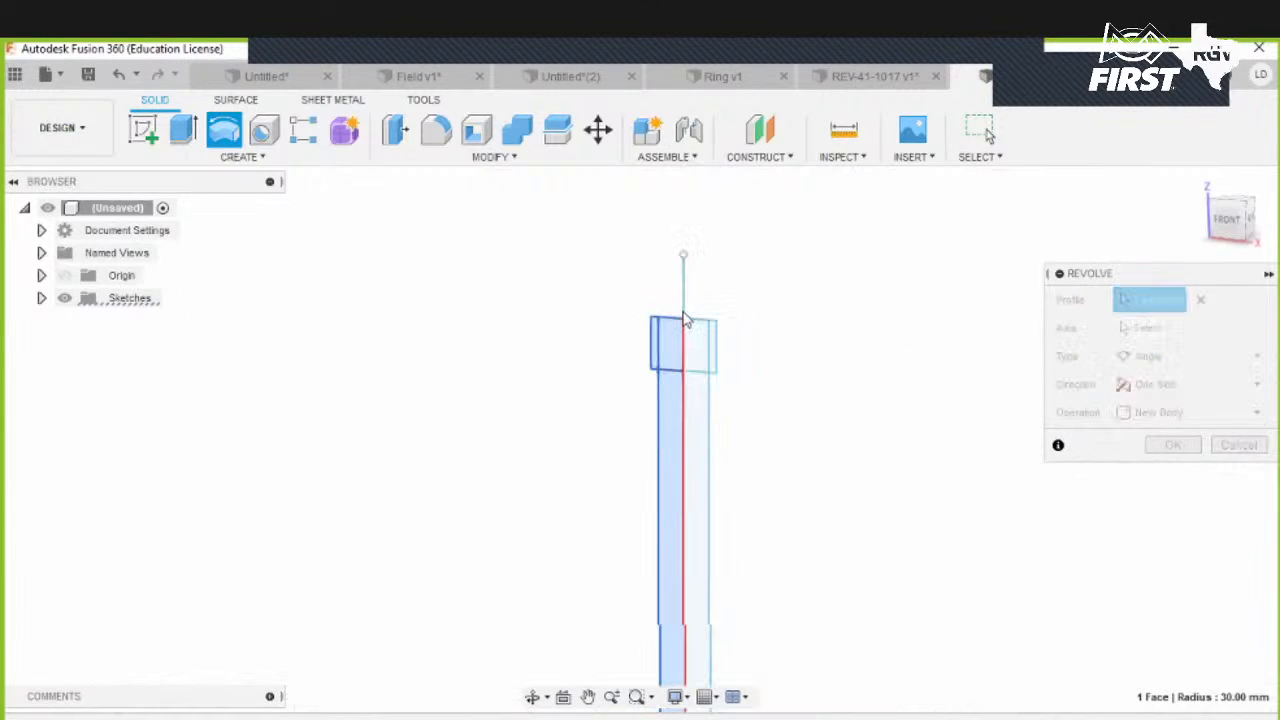
- Revolve the profiles 360 deg about the vertical centre line as a New Component
left_click(1148, 330)
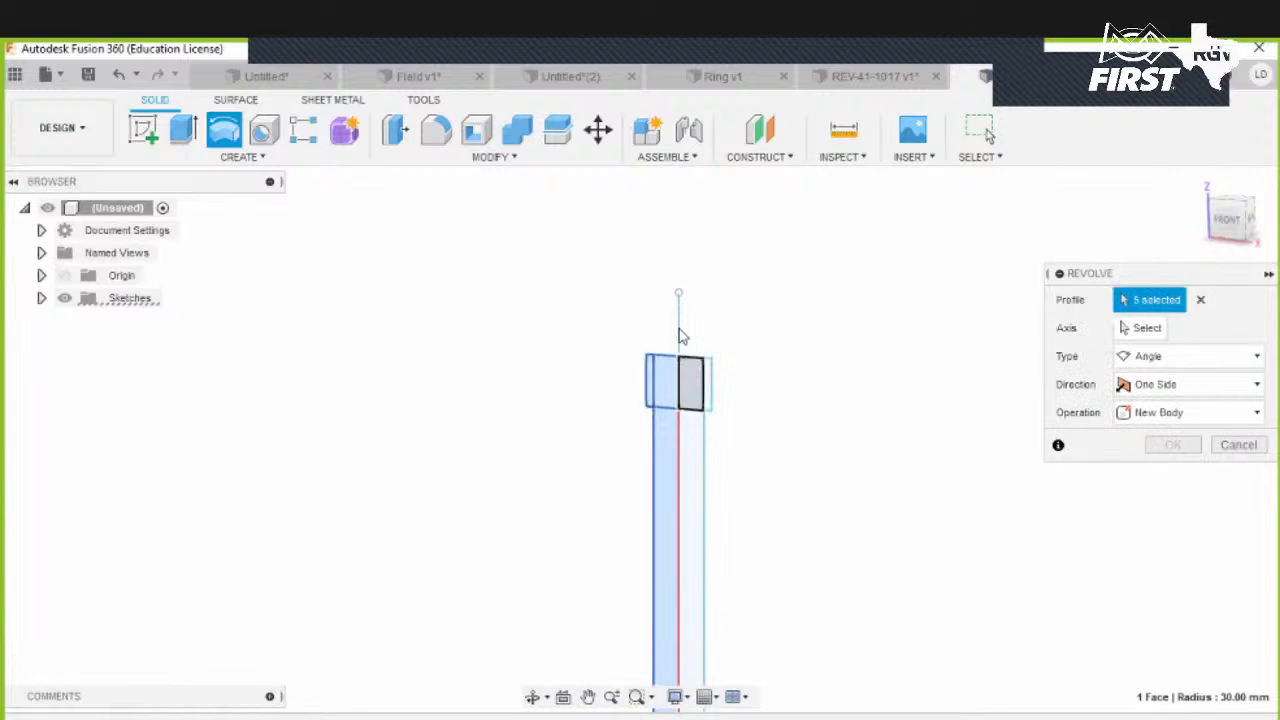
left_click(676, 298)
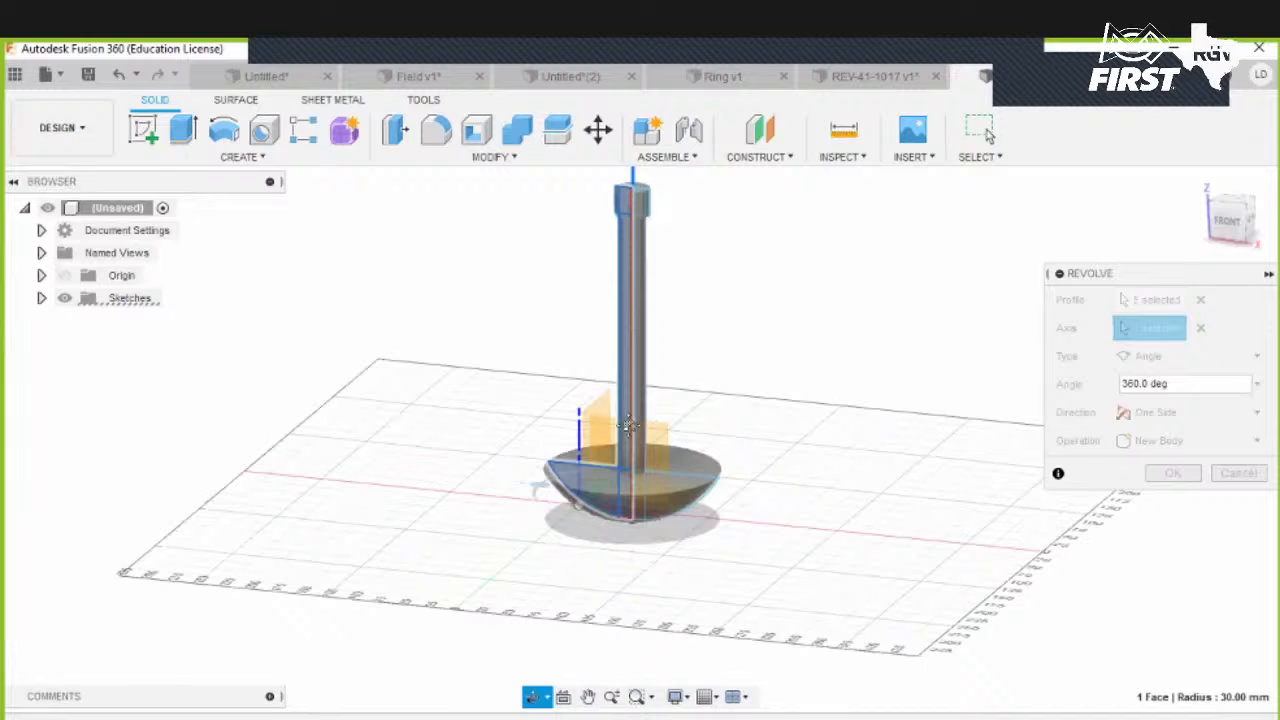
left_click(1166, 441)
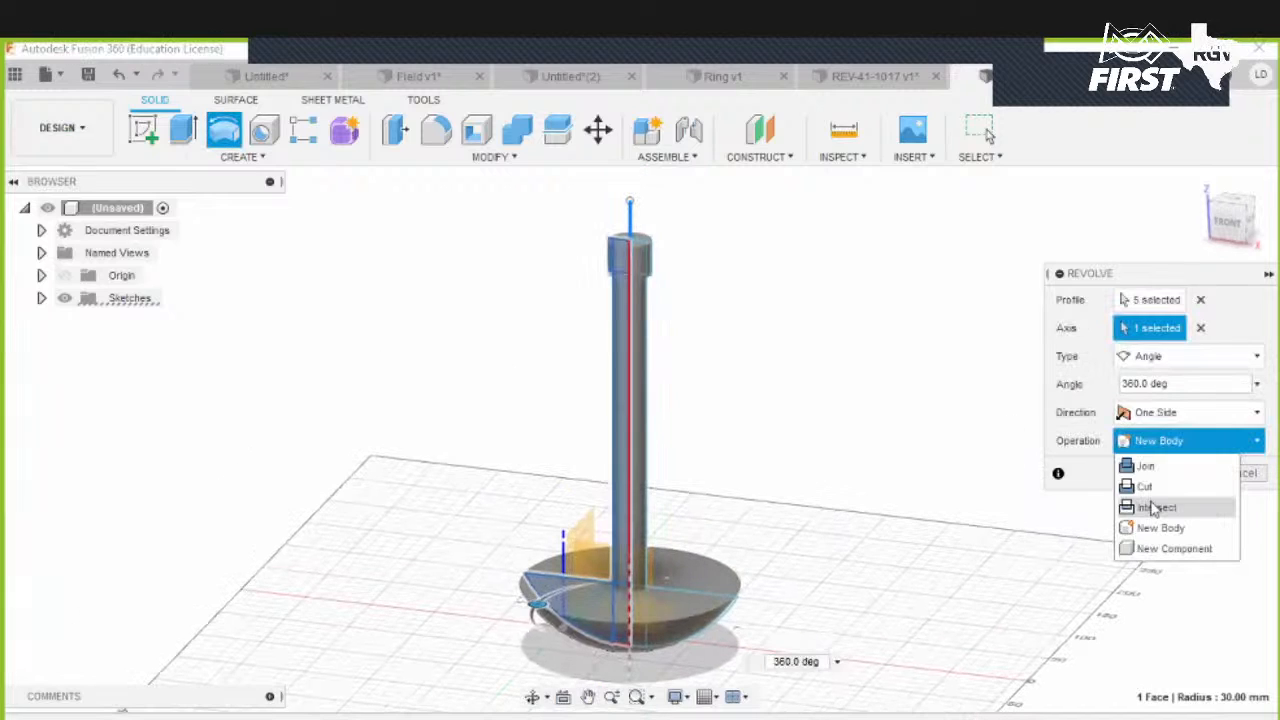
left_click(1150, 546)
left_click(1168, 474)
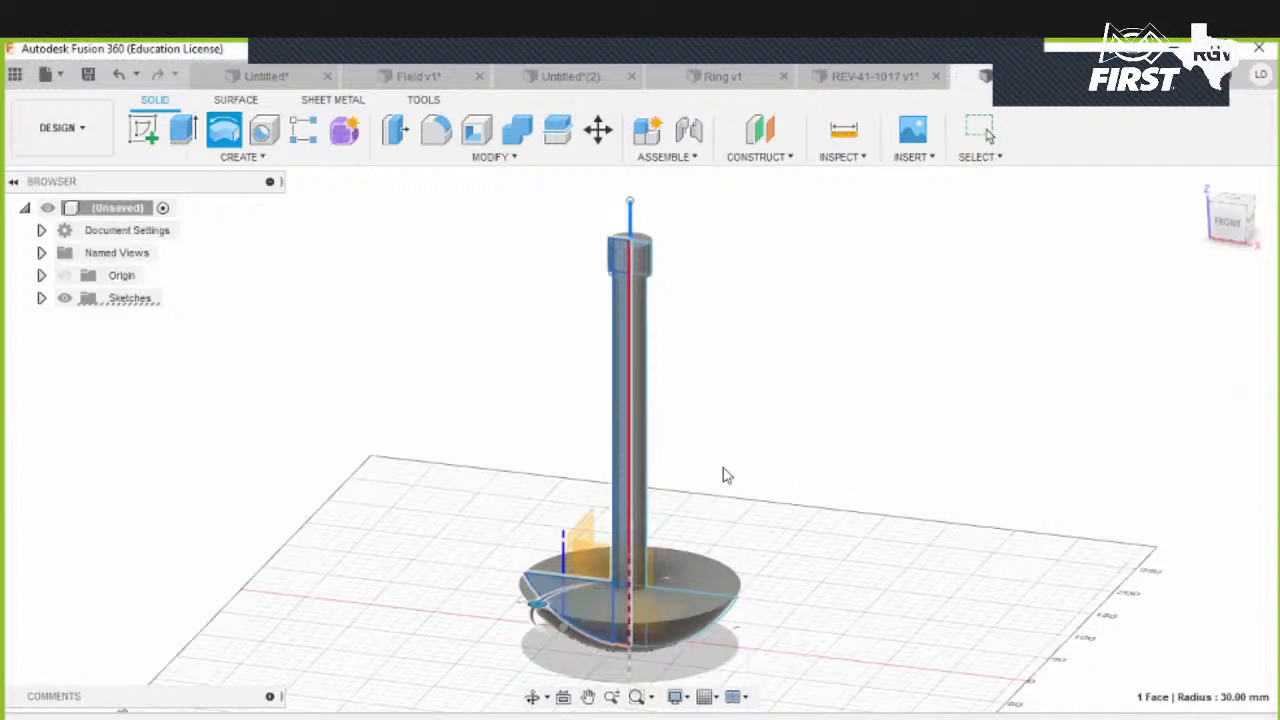
- Apply the Aluminum - Anodized Rough (Red) appearance to the faces of the bar, cap and top of the bowl
middle_click_drag(780, 451, 760, 474, "shift")
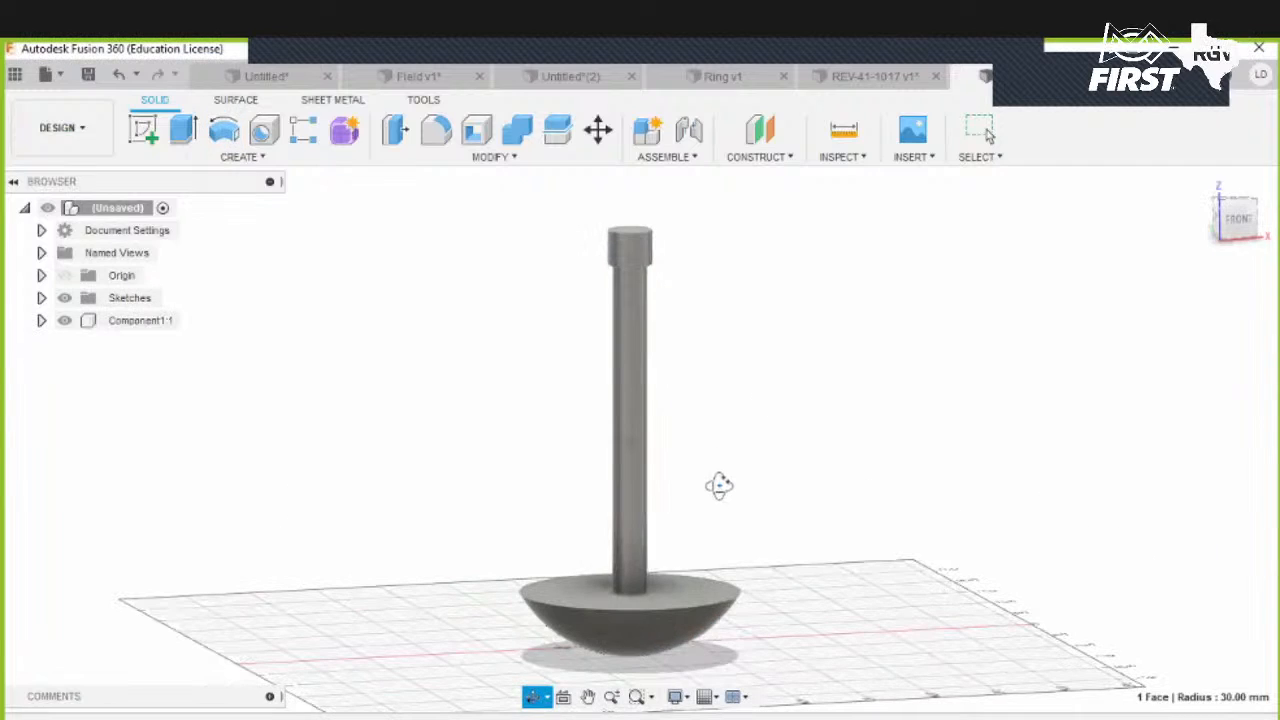
left_click(528, 165)
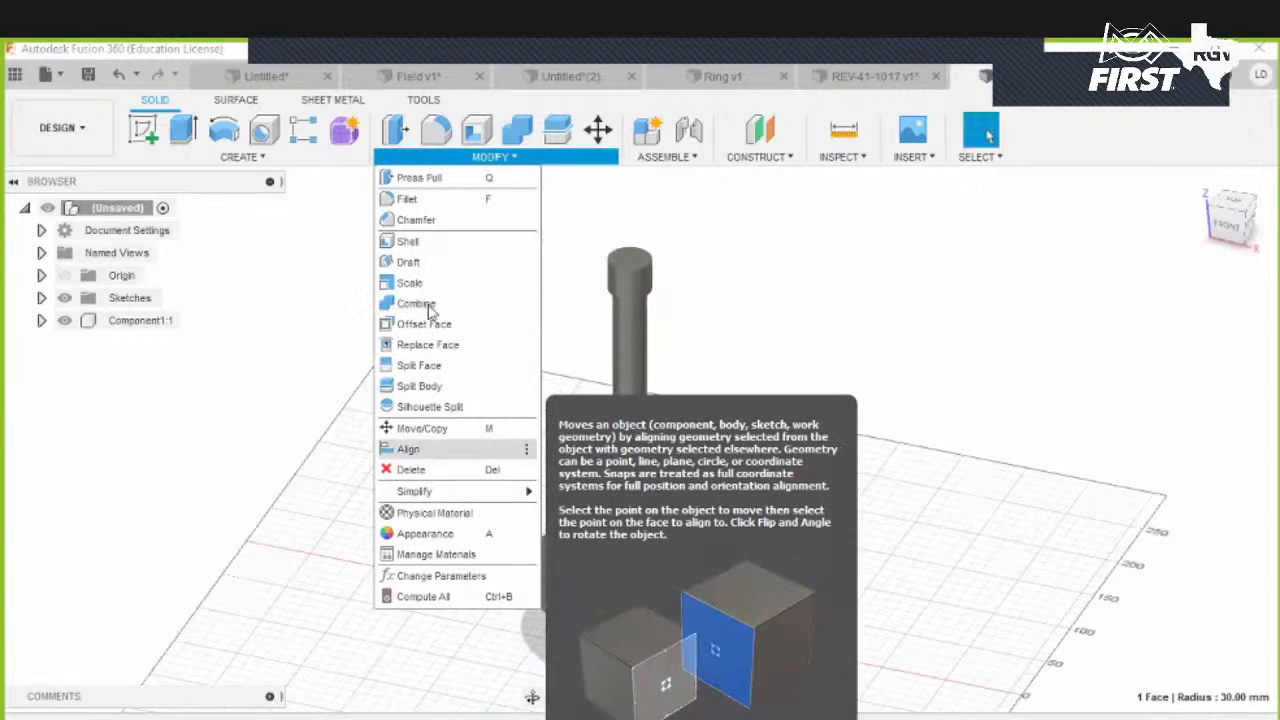
left_click(451, 531)
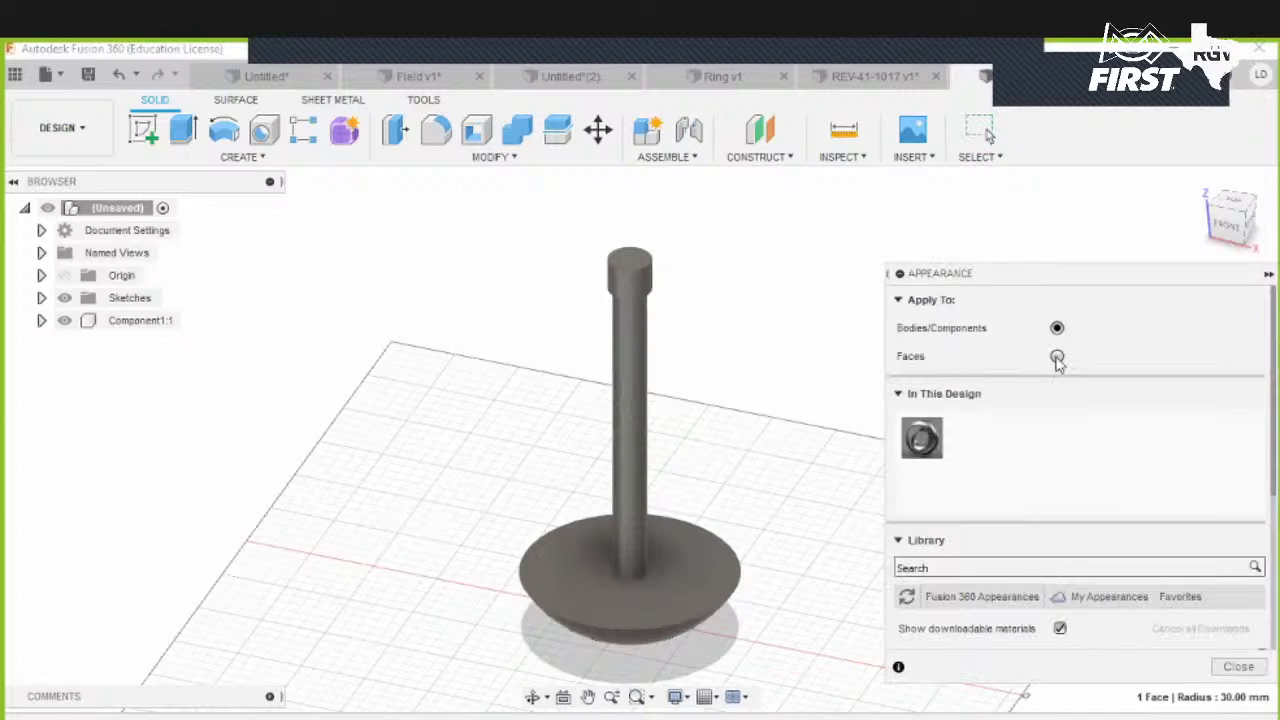
left_click(1057, 357)
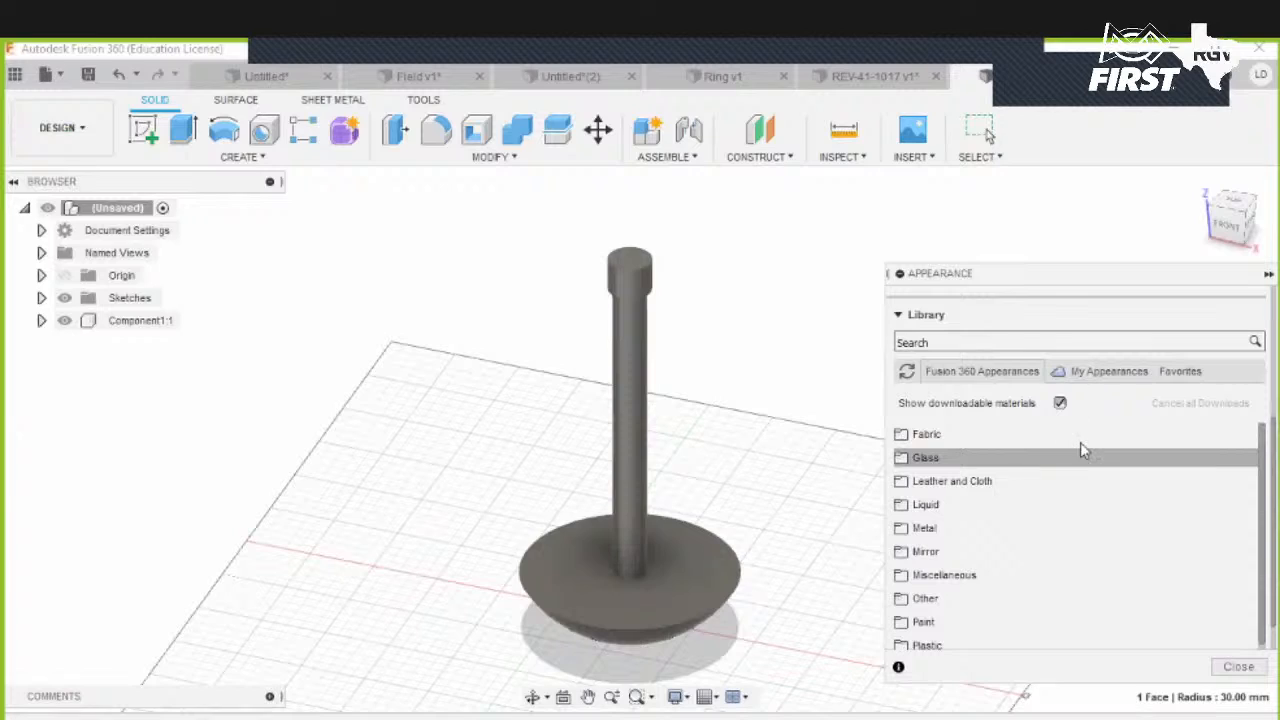
scroll(1075, 440, "down", 1)
left_click(990, 347)
type("red")
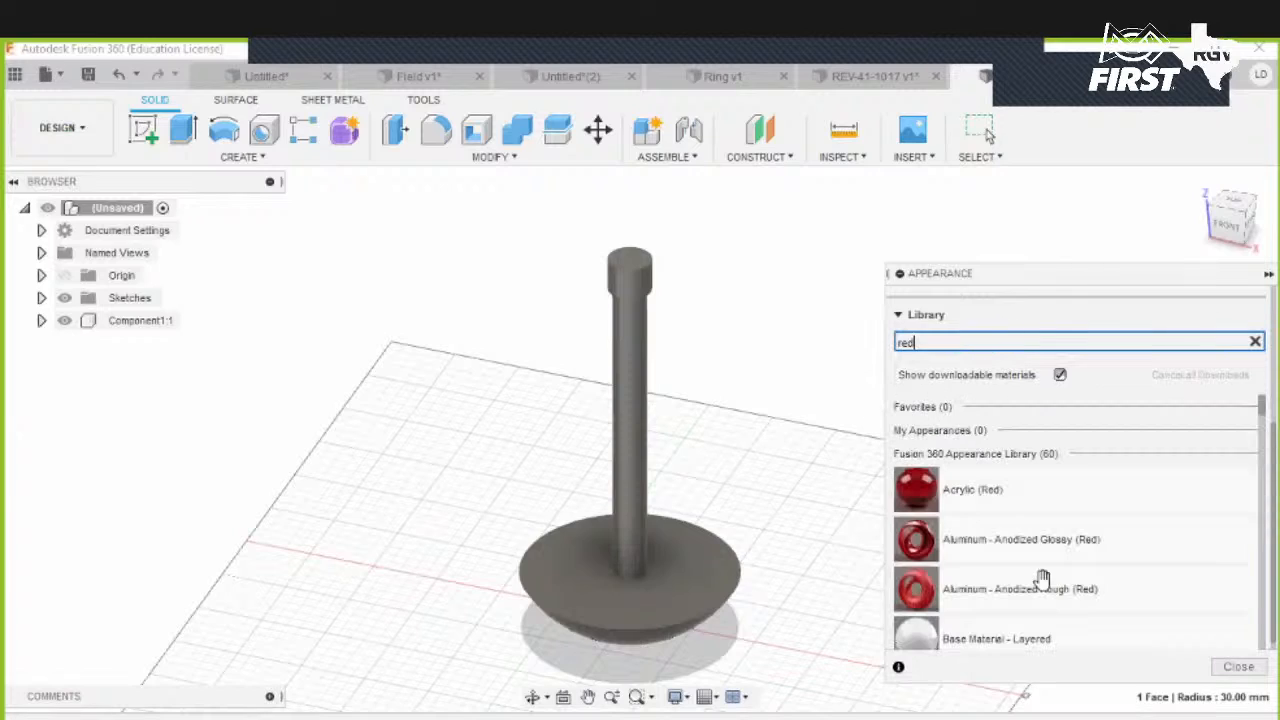
left_click_drag(1051, 589, 621, 392)
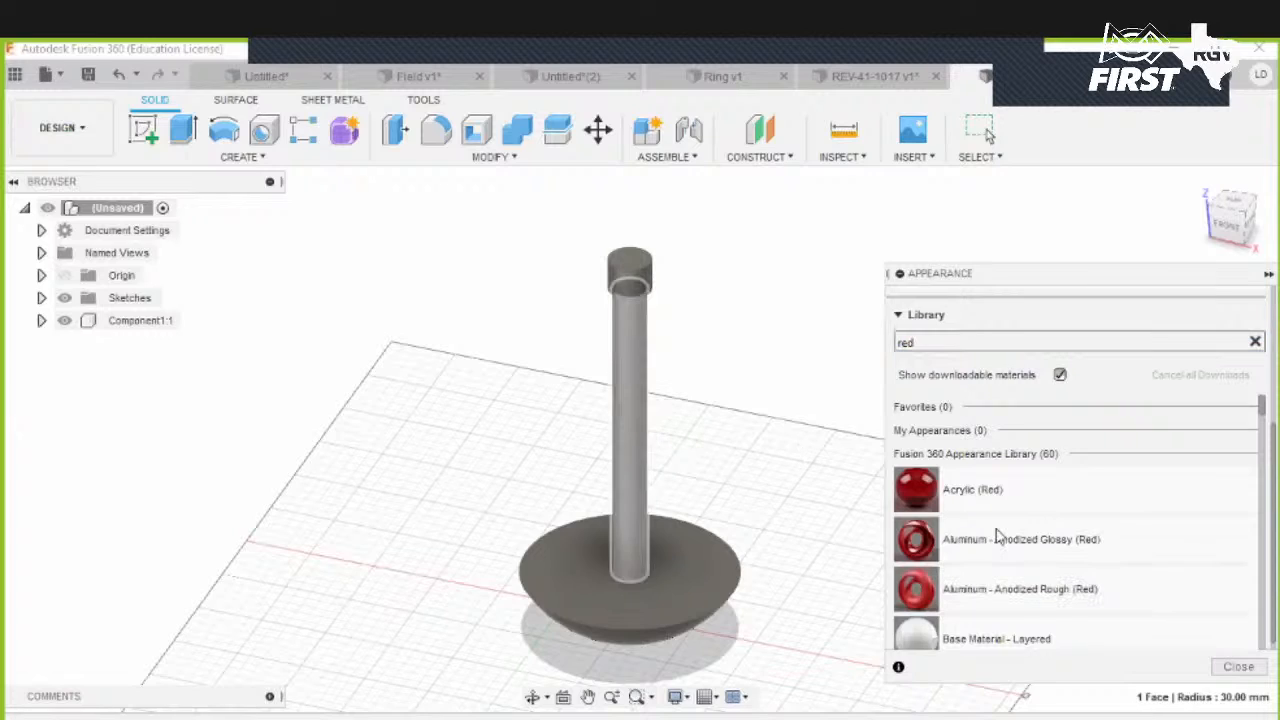
left_click_drag(1010, 589, 723, 331)
left_click_drag(1051, 591, 633, 268)
left_click_drag(962, 590, 678, 586)
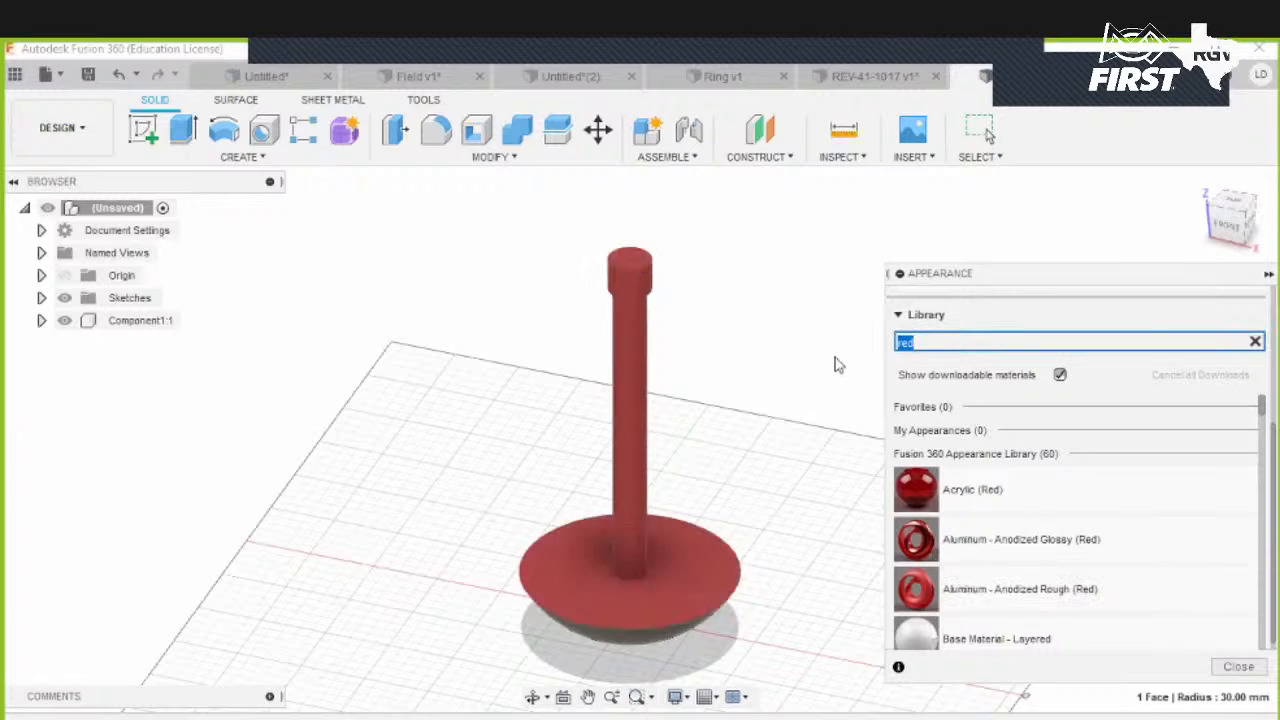
- Search the appearances for black and apply a black paint appearance to the underside of the bowl
type("black")
left_click_drag(1145, 563, 737, 485)
scroll(1077, 570, "down", 1)
mouse_move(1077, 570)
left_mouse_down()
mouse_move(871, 606)
mouse_move(672, 608)
left_mouse_up()
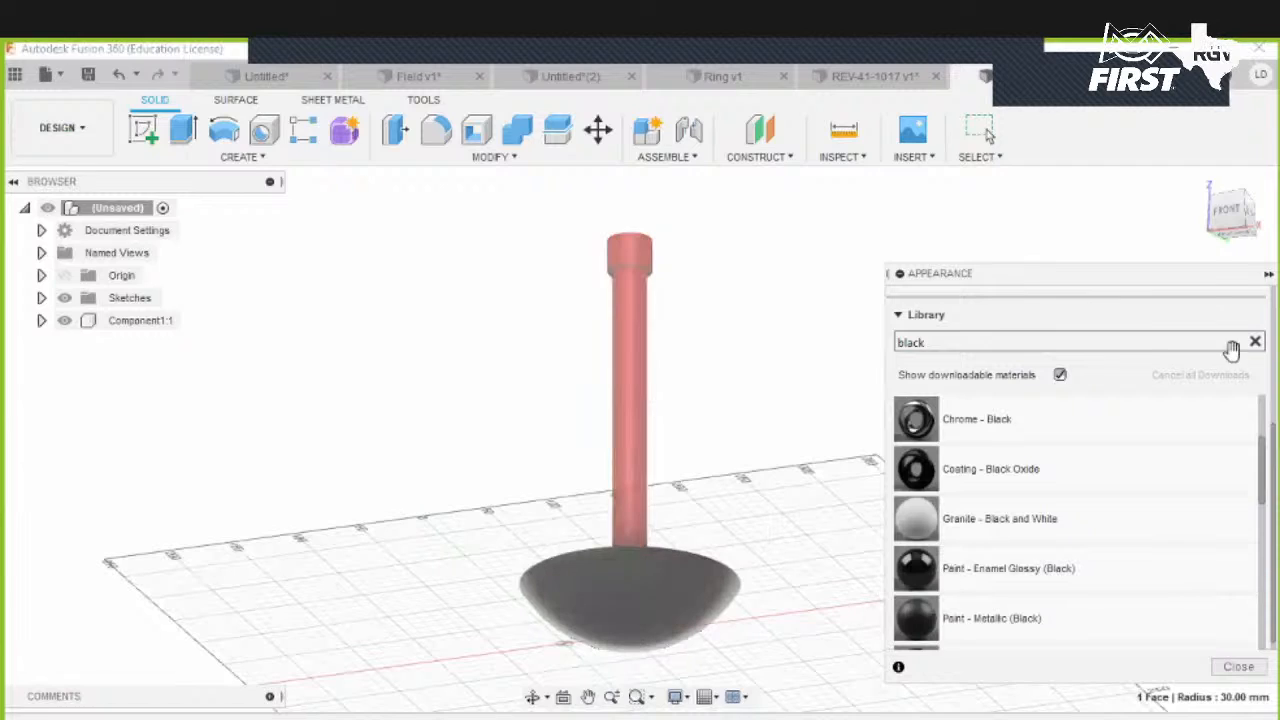
left_click(1239, 667)
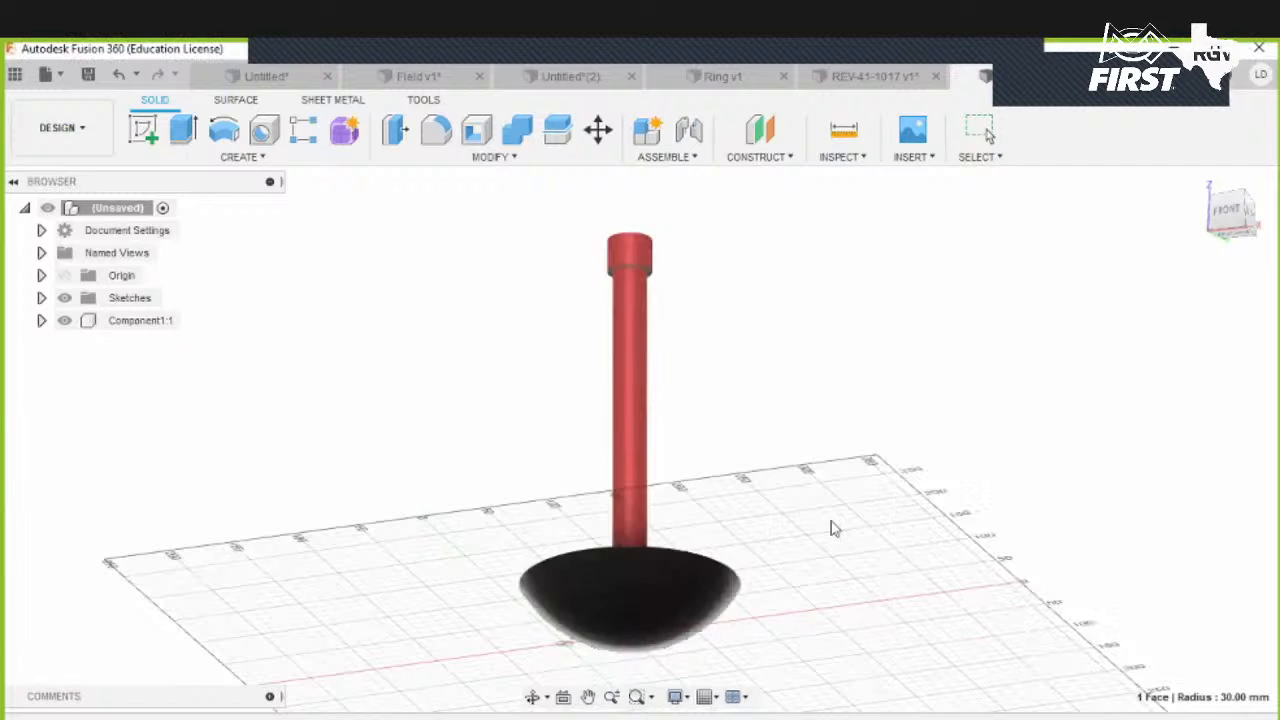
- Assign ABS Plastic from the material library as the part's physical material
middle_click_drag(817, 534, 707, 528, "shift")
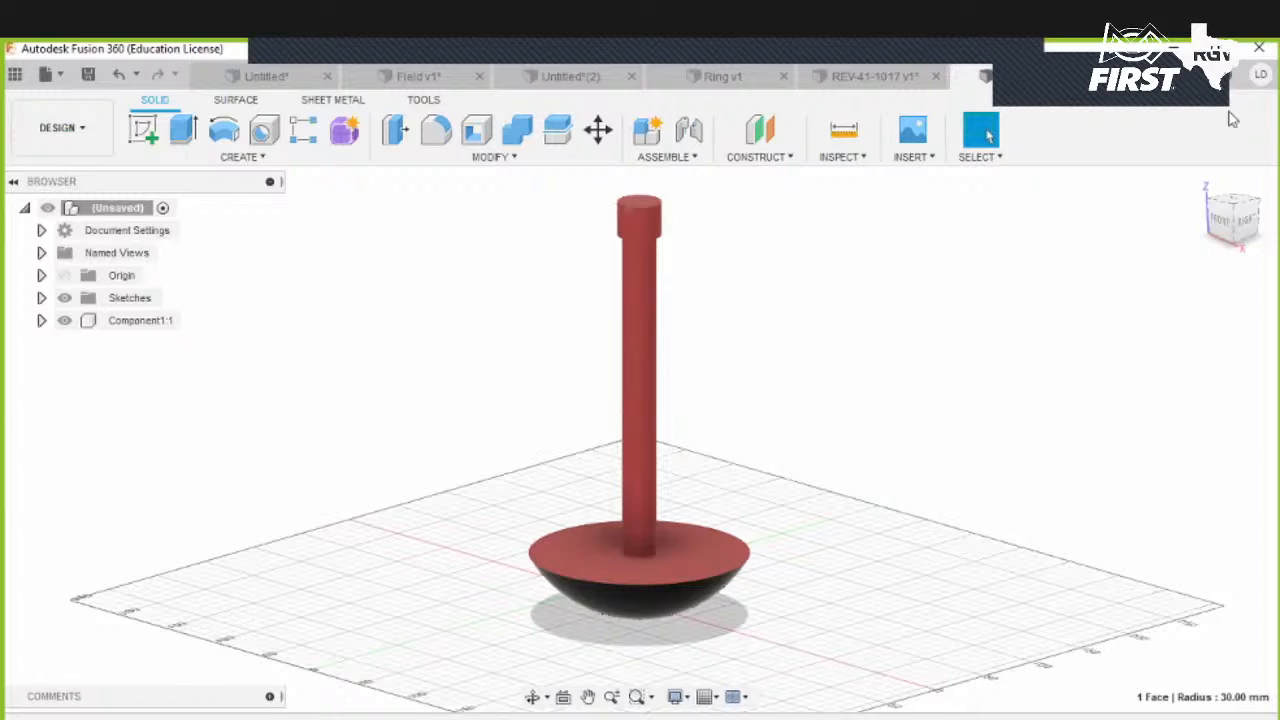
mouse_move(1200, 181)
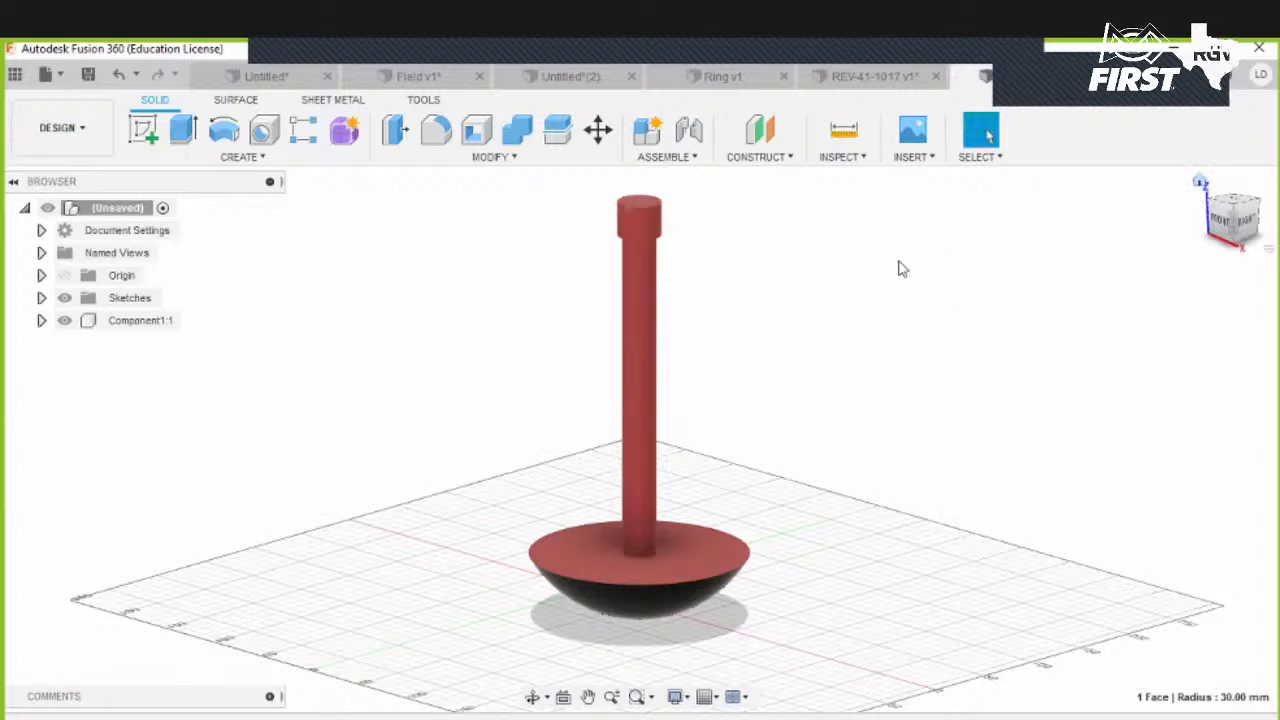
left_click(500, 157)
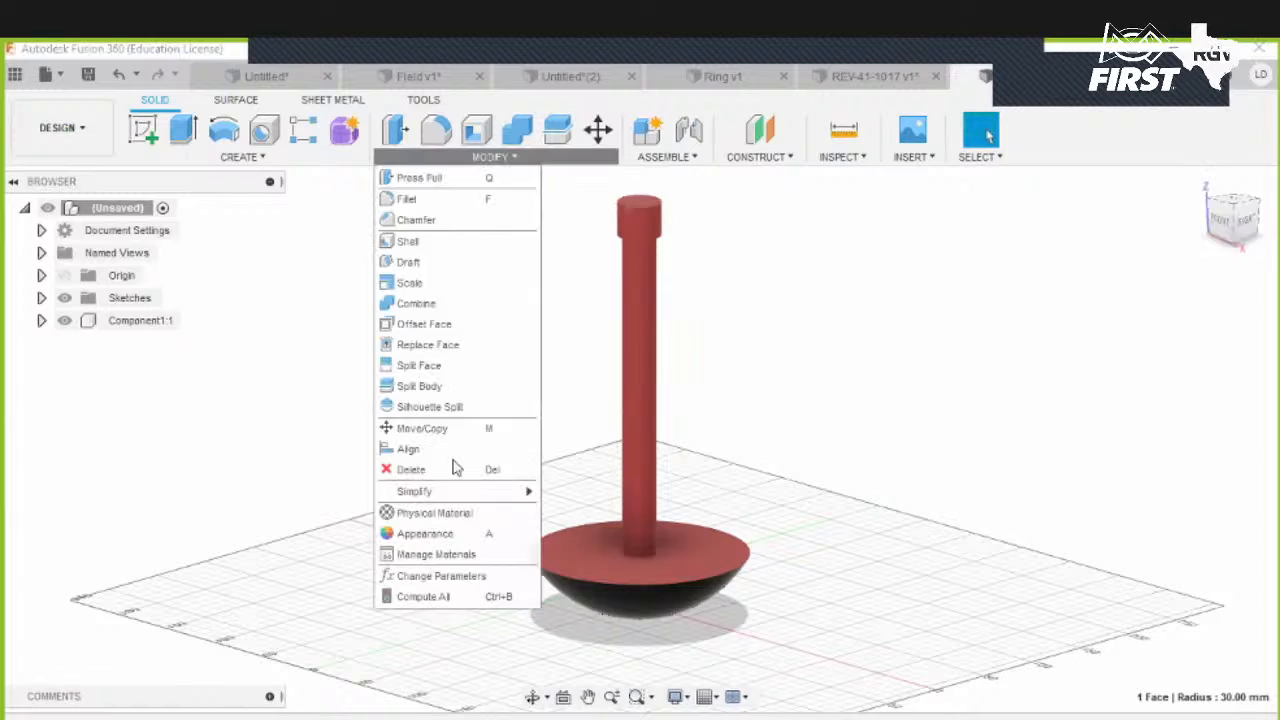
left_click(447, 512)
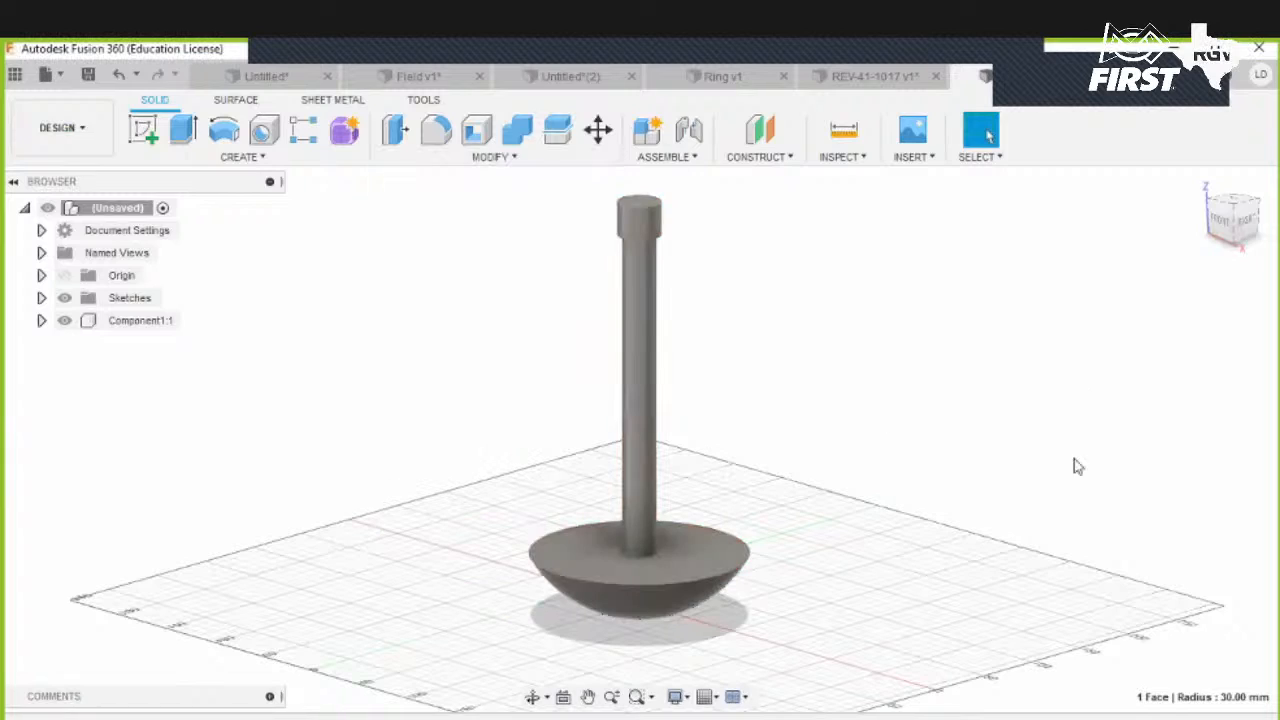
scroll(1087, 558, "down", 1)
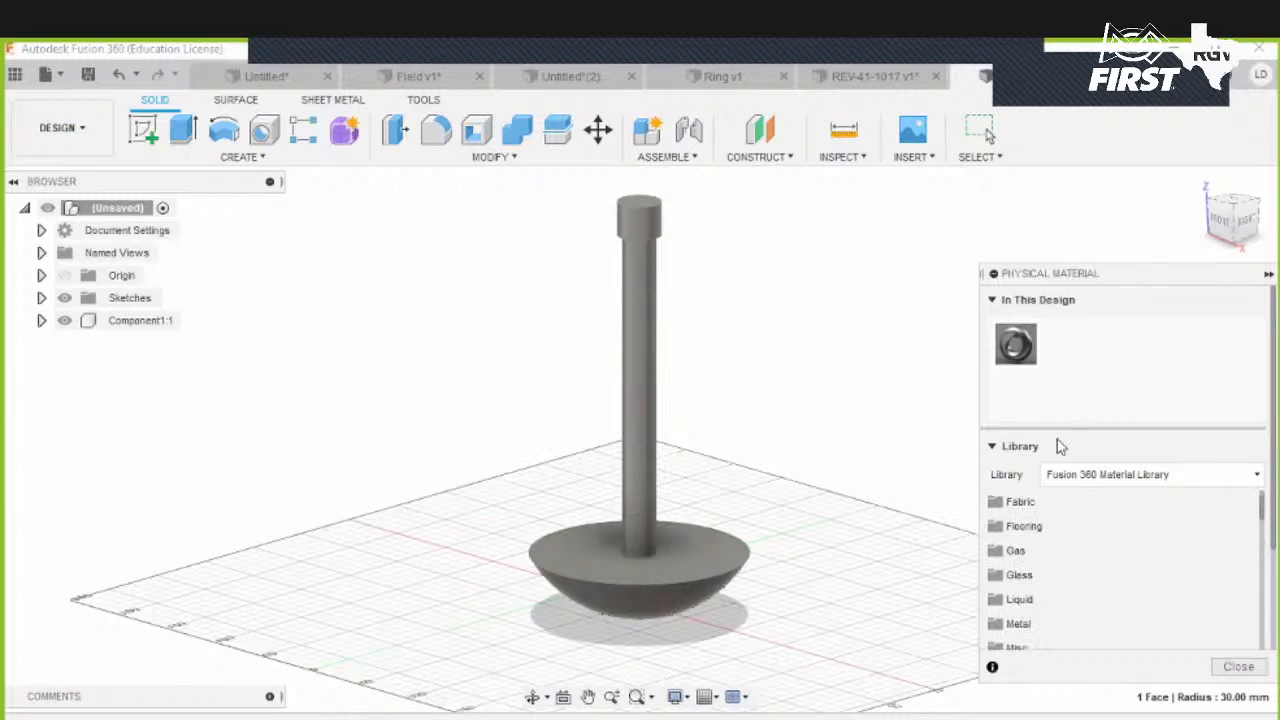
scroll(1068, 445, "down", 3)
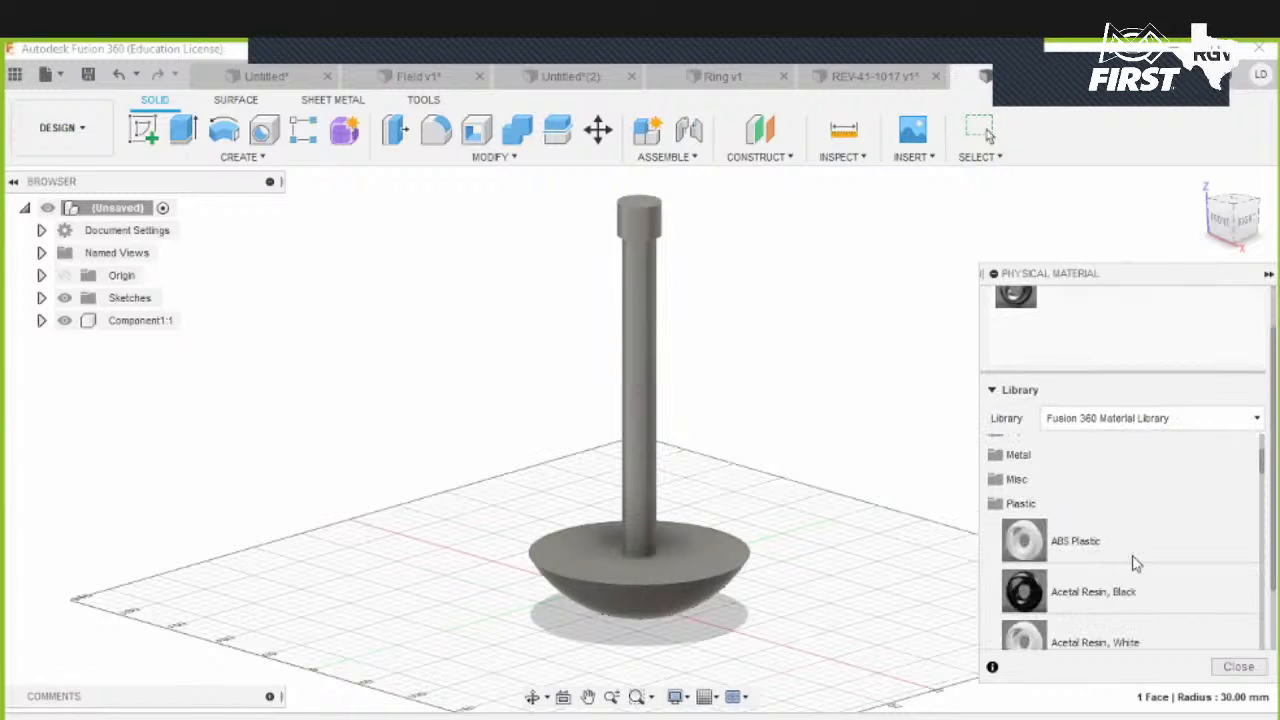
scroll(1125, 490, "down", 1)
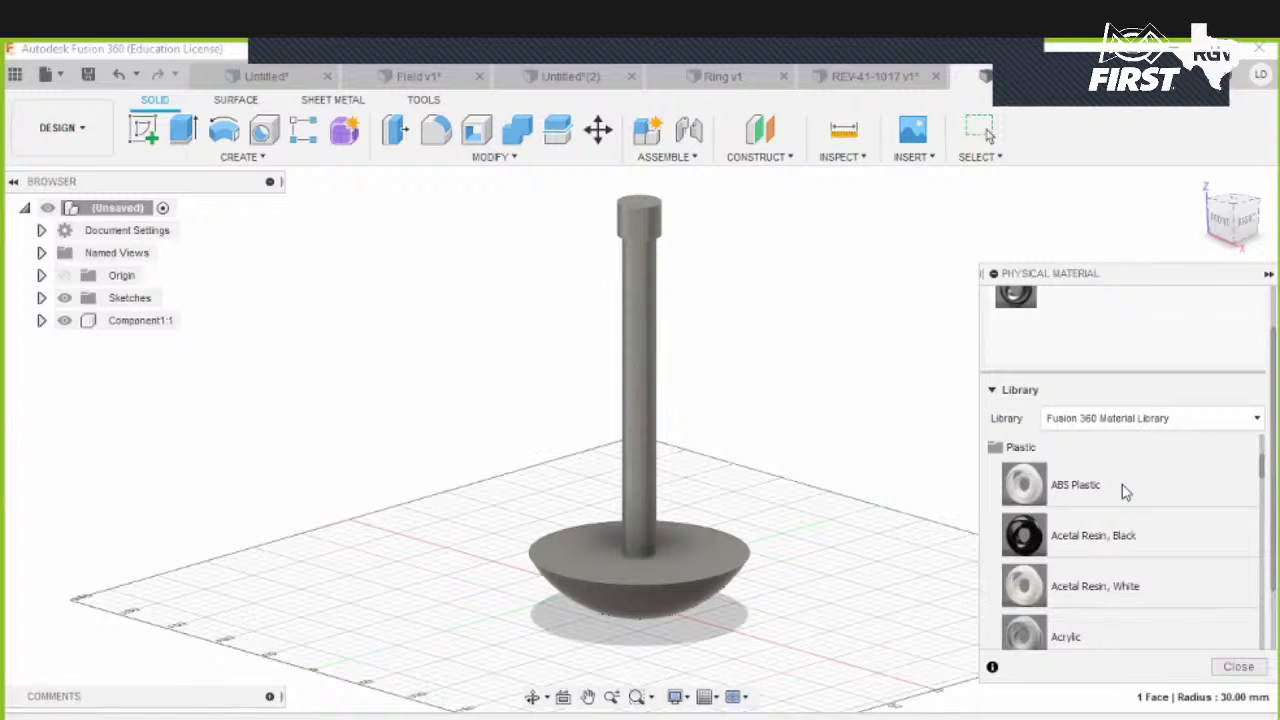
left_click_drag(1122, 485, 659, 578)
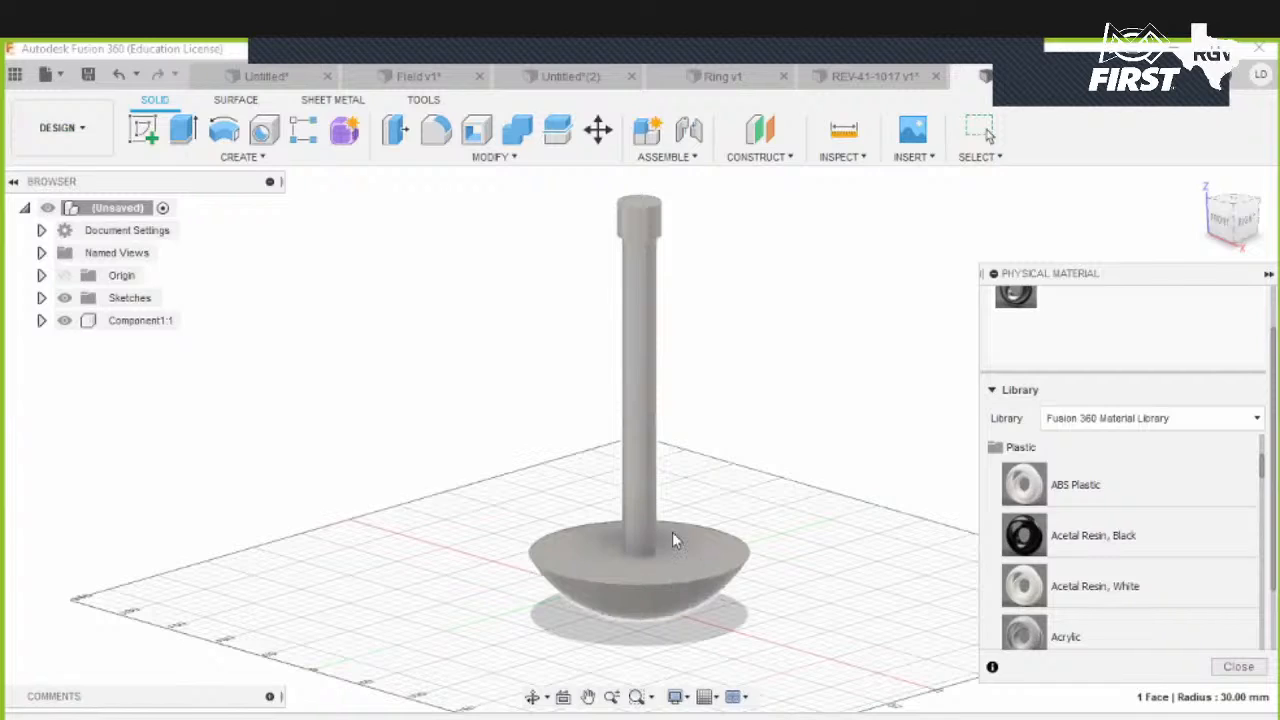
left_click(1239, 666)
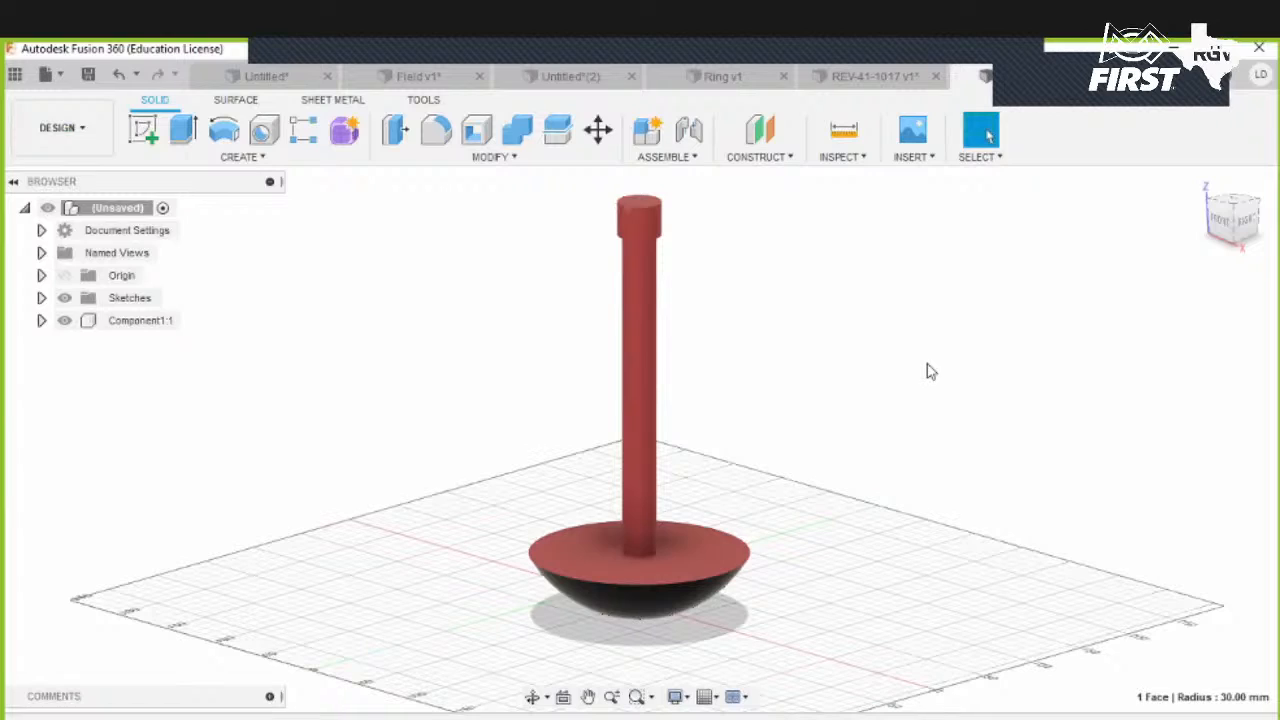
- Open a new design and try starting a Coil with a base circle at the origin, then cancel it
left_click(1198, 181)
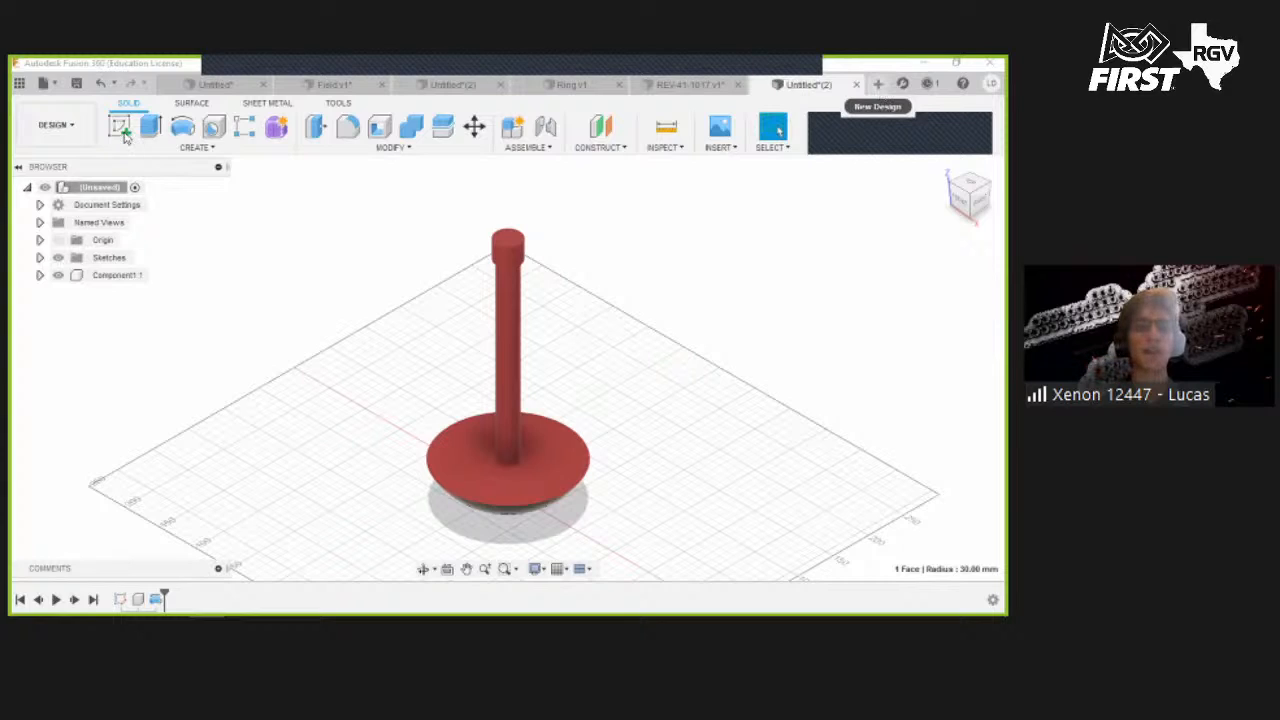
left_click(227, 149)
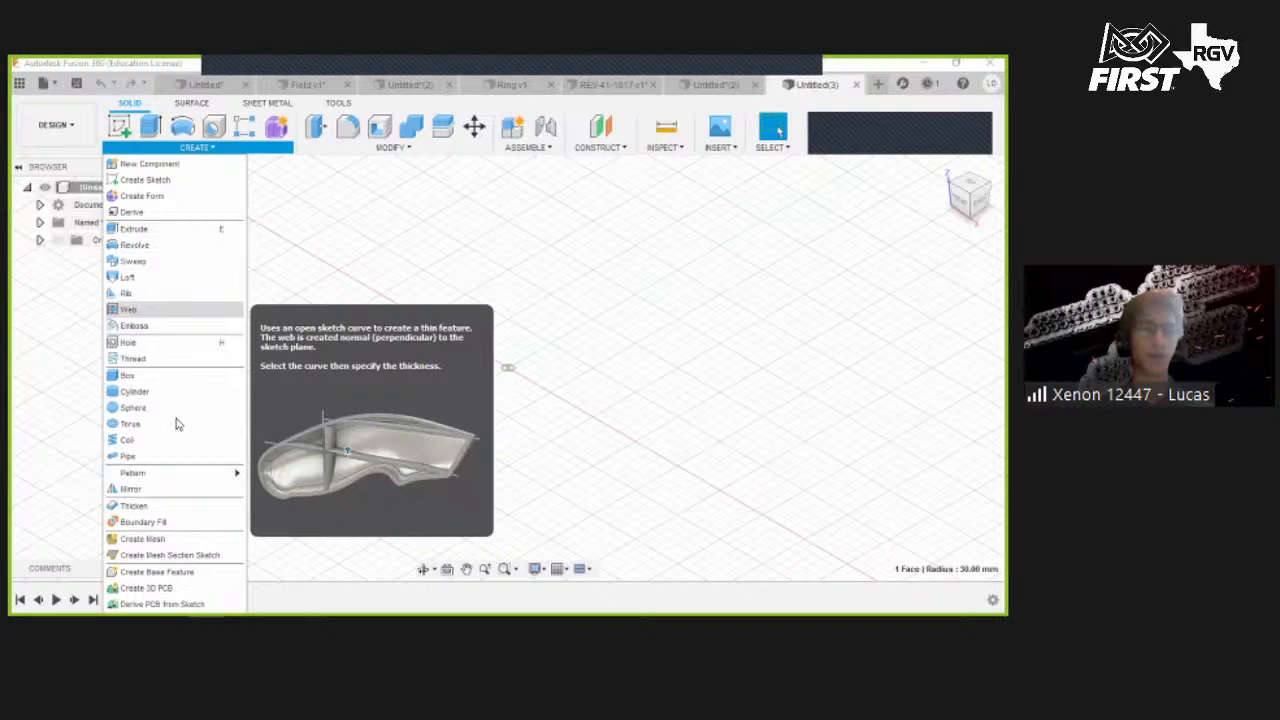
left_click(170, 450)
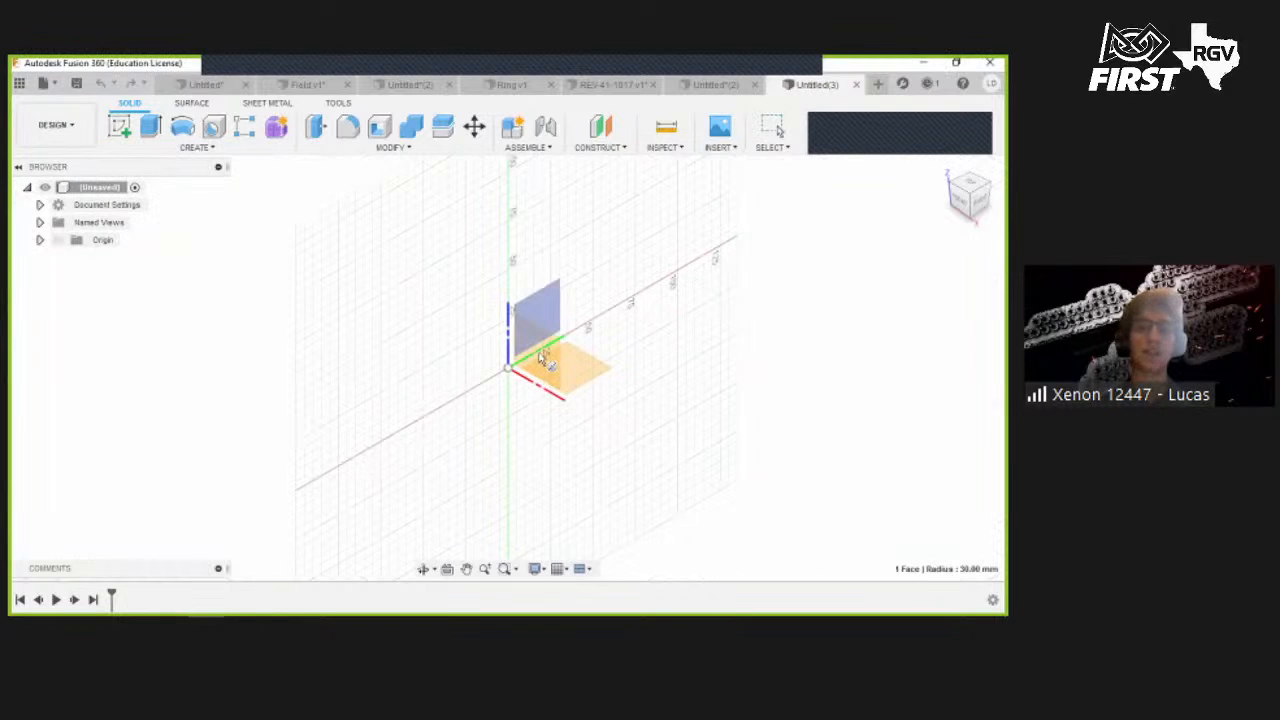
left_click(680, 322)
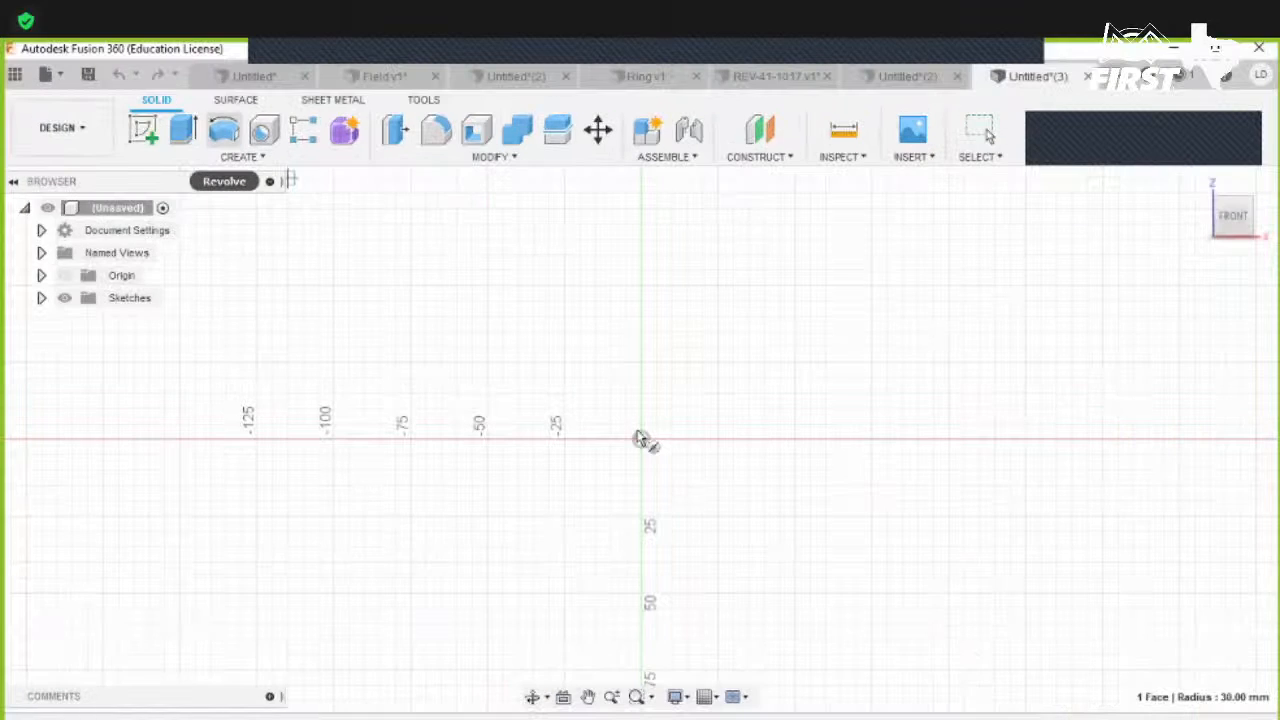
left_click(641, 440)
left_click(794, 331)
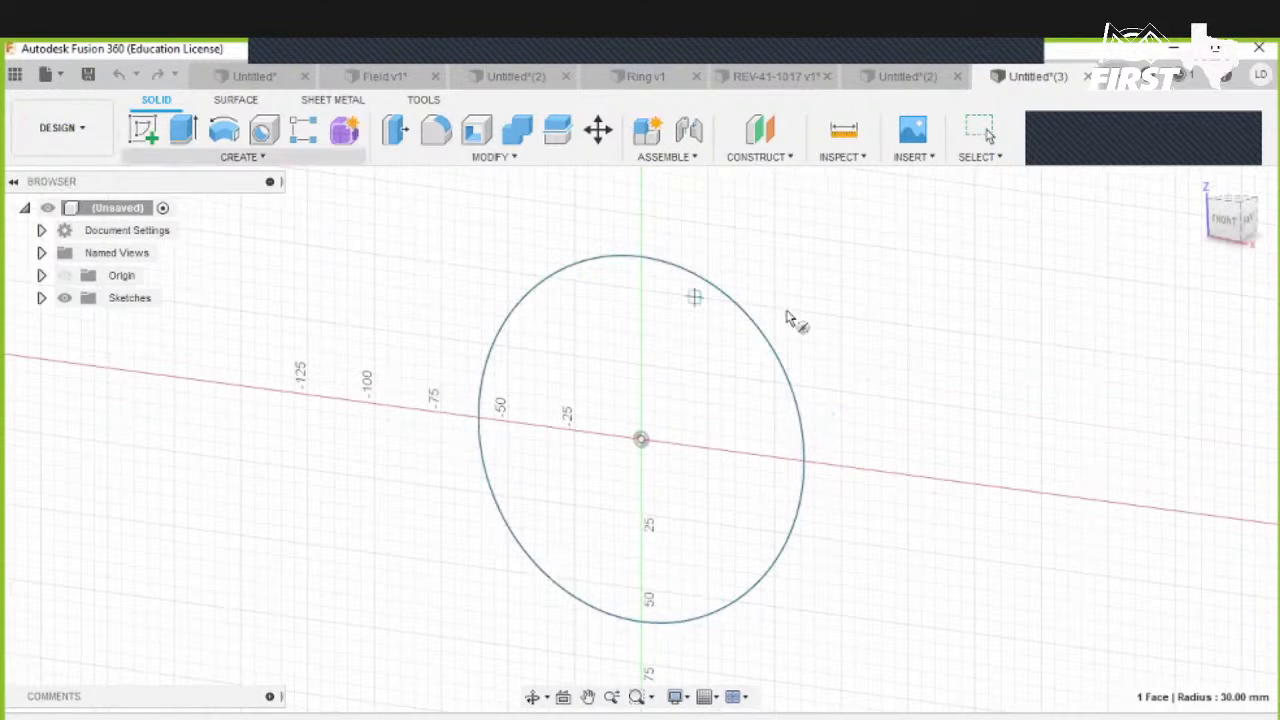
right_click(787, 311)
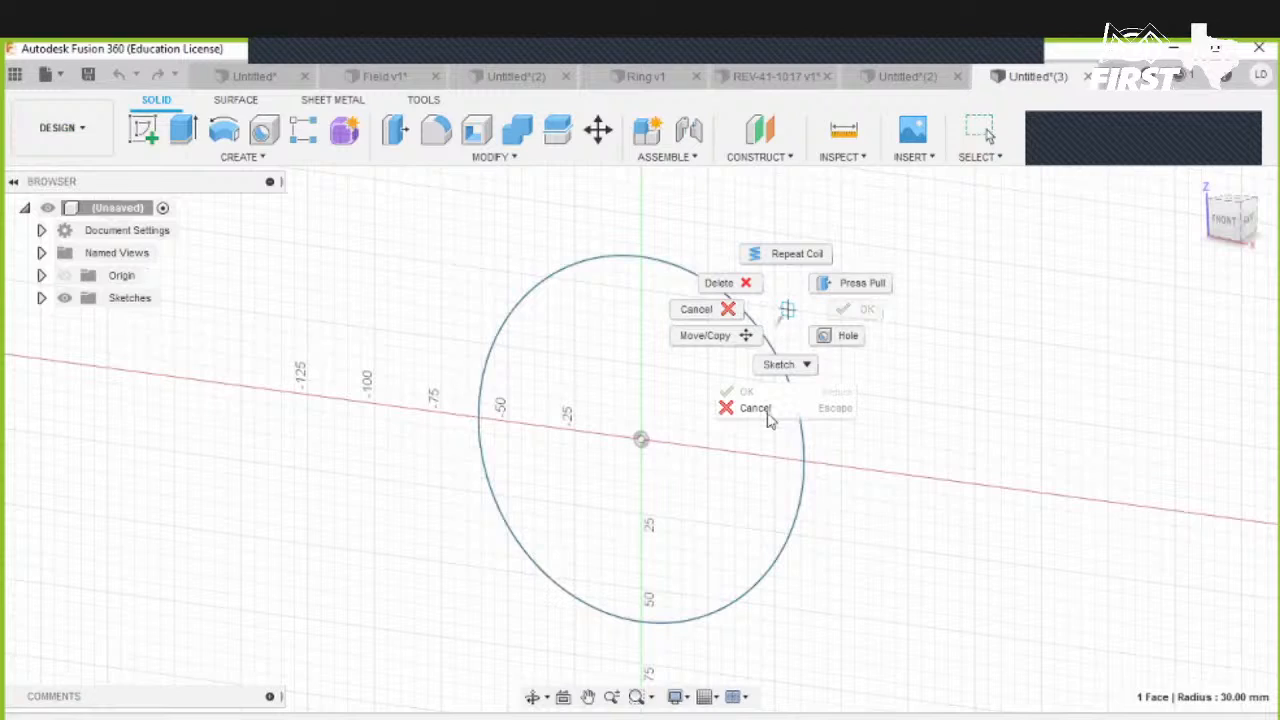
left_click(704, 326)
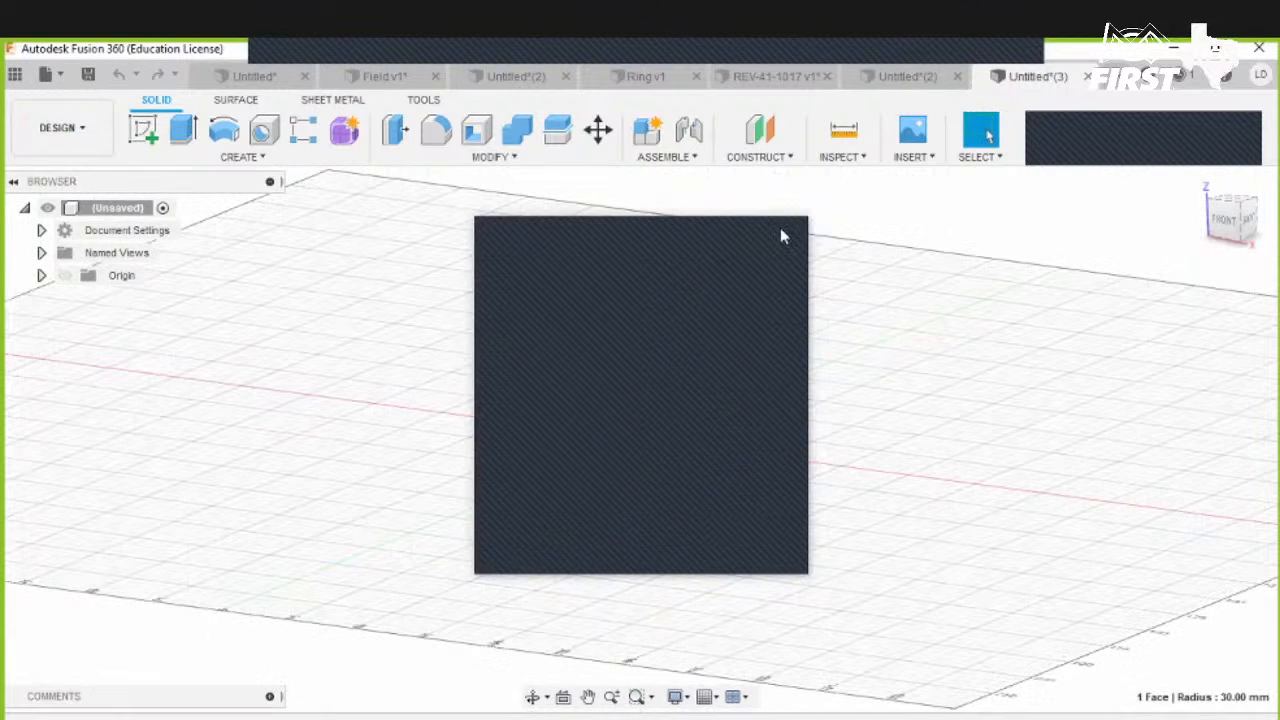
- Switch to File Explorer and open a team logo render from Pictures > Renders > Logo Render
left_click(785, 234)
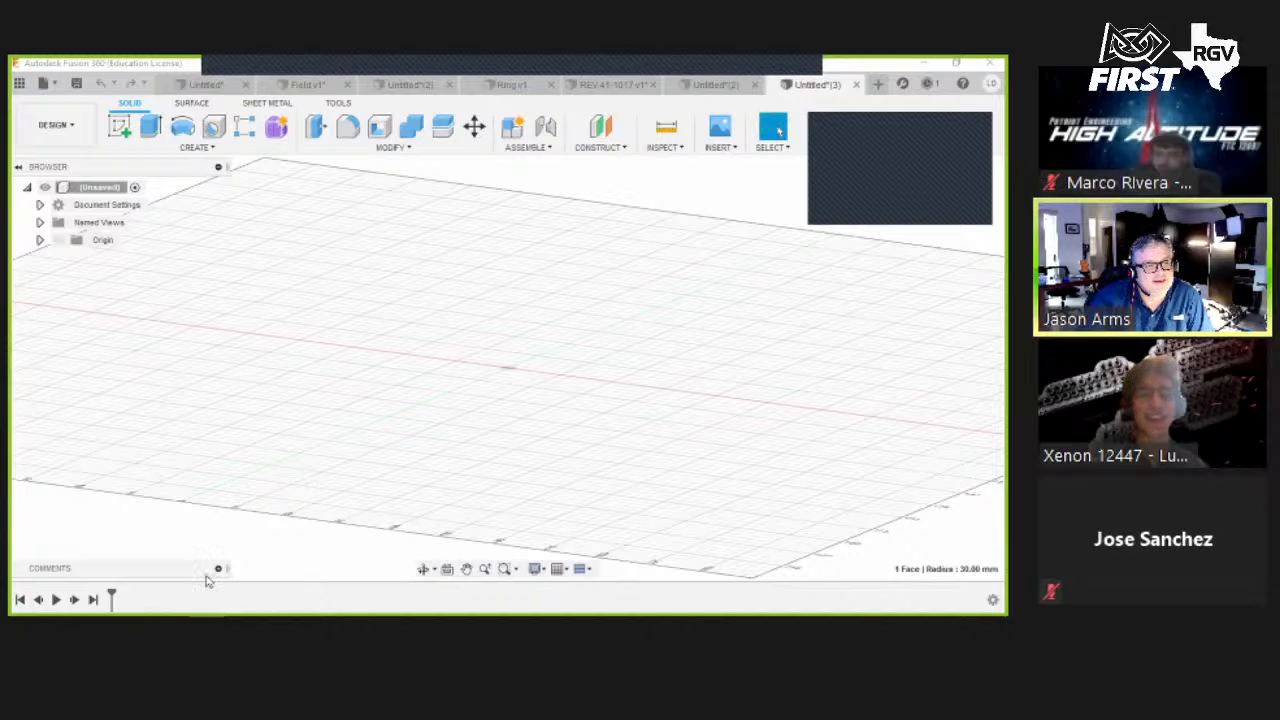
mouse_move(62, 602)
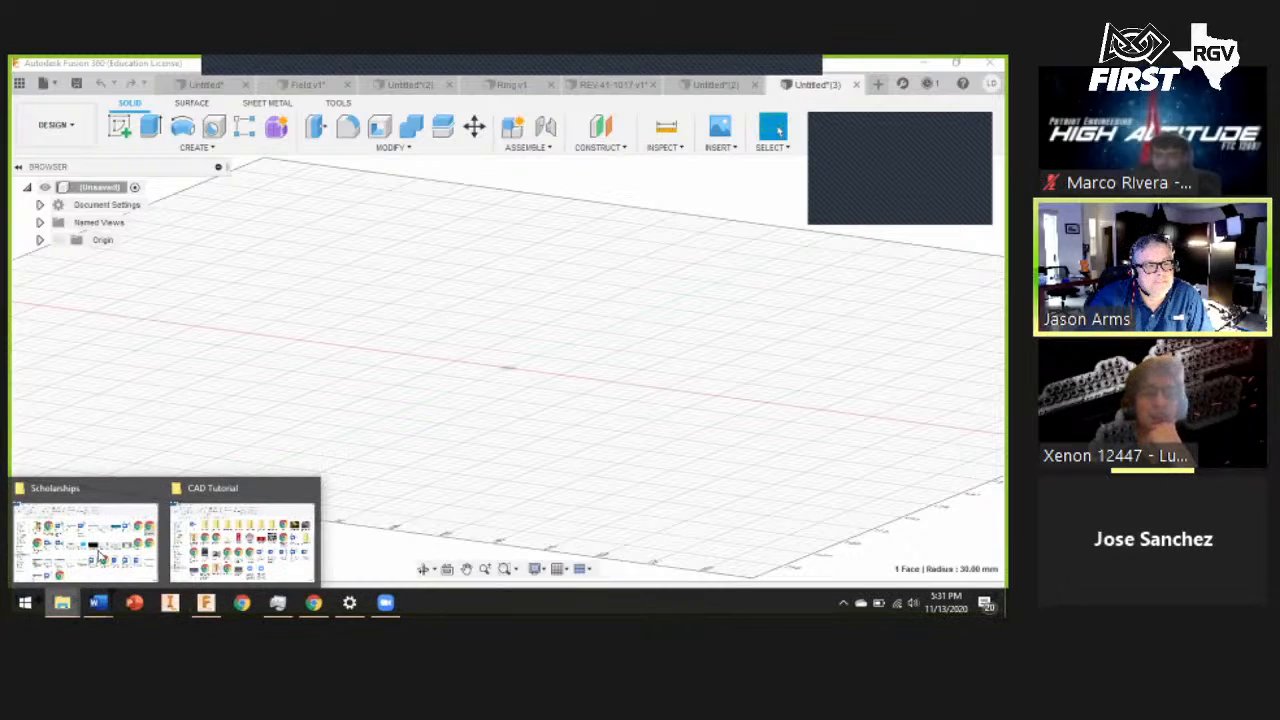
left_click(79, 293)
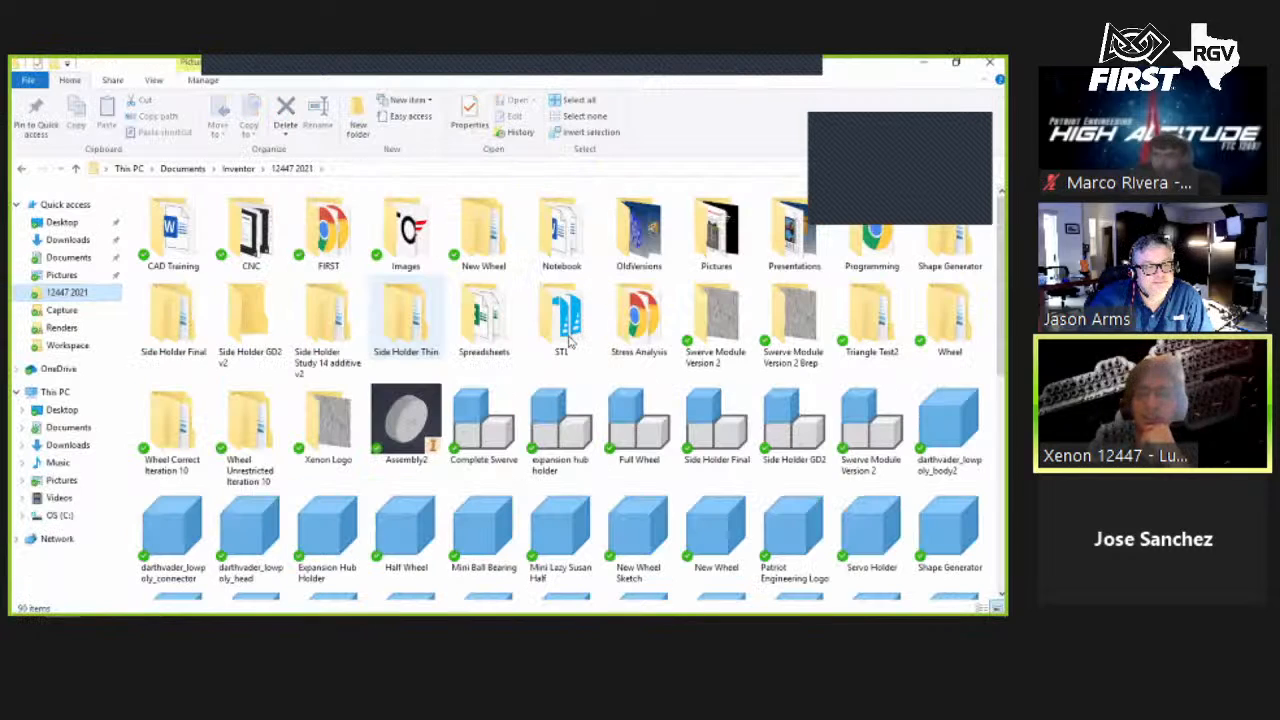
scroll(190, 410, "down", 2)
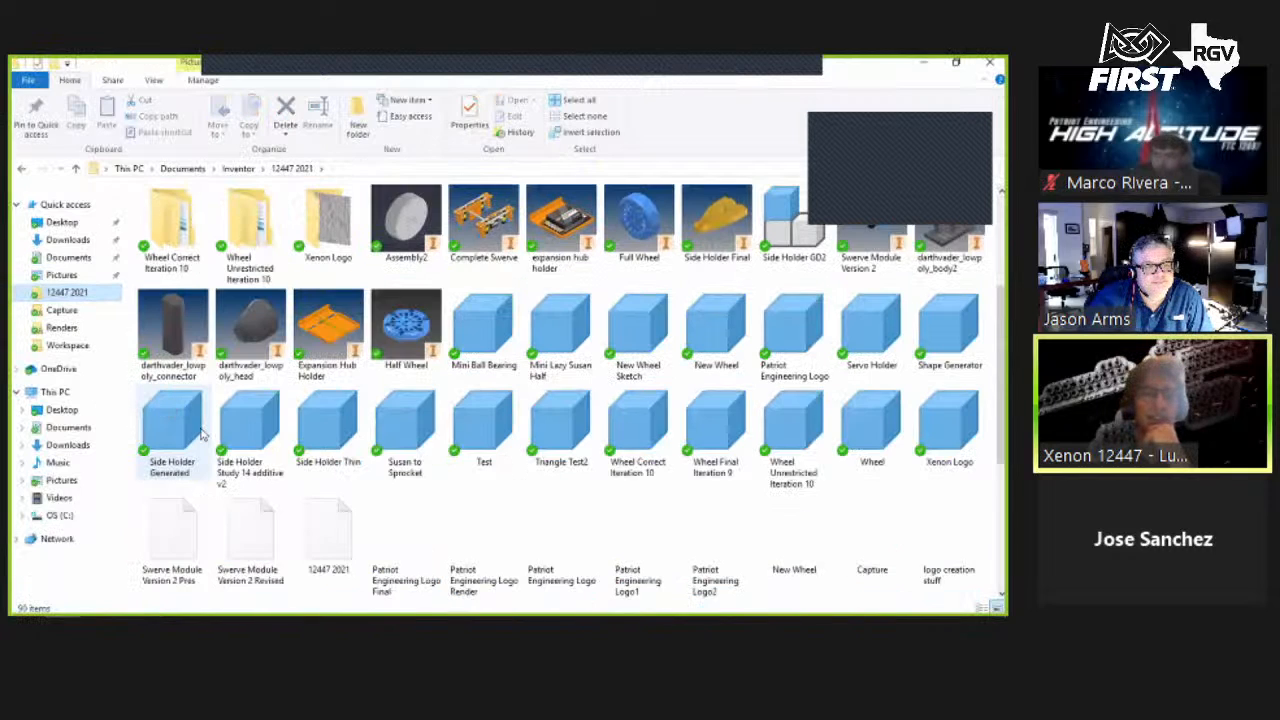
scroll(172, 412, "down", 2)
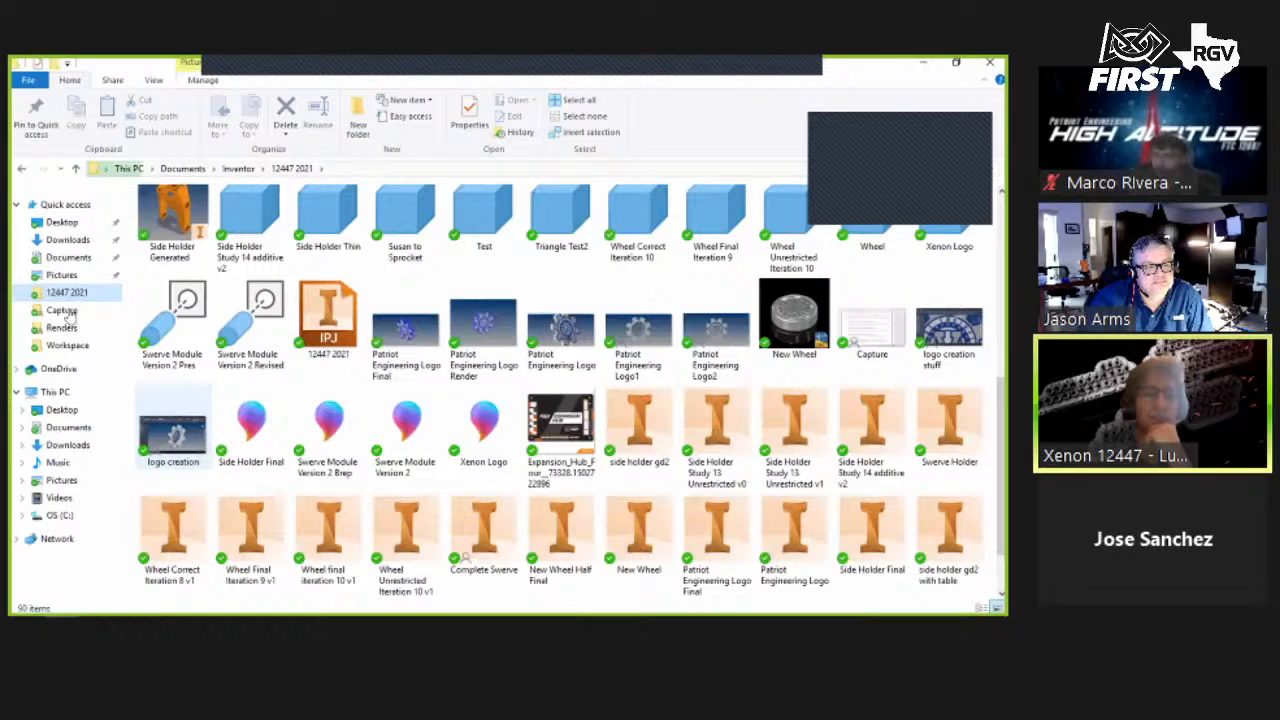
scroll(560, 312, "down", 1)
key("p")
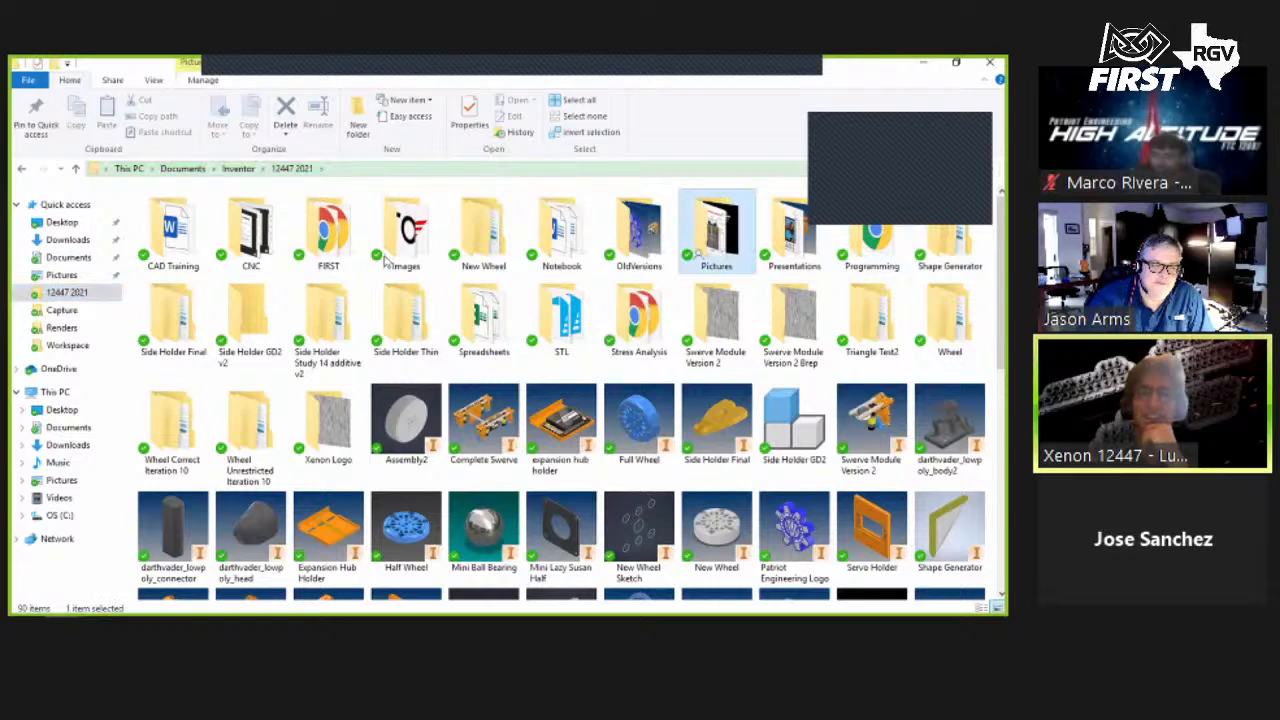
key("Return")
key("r")
key("Return")
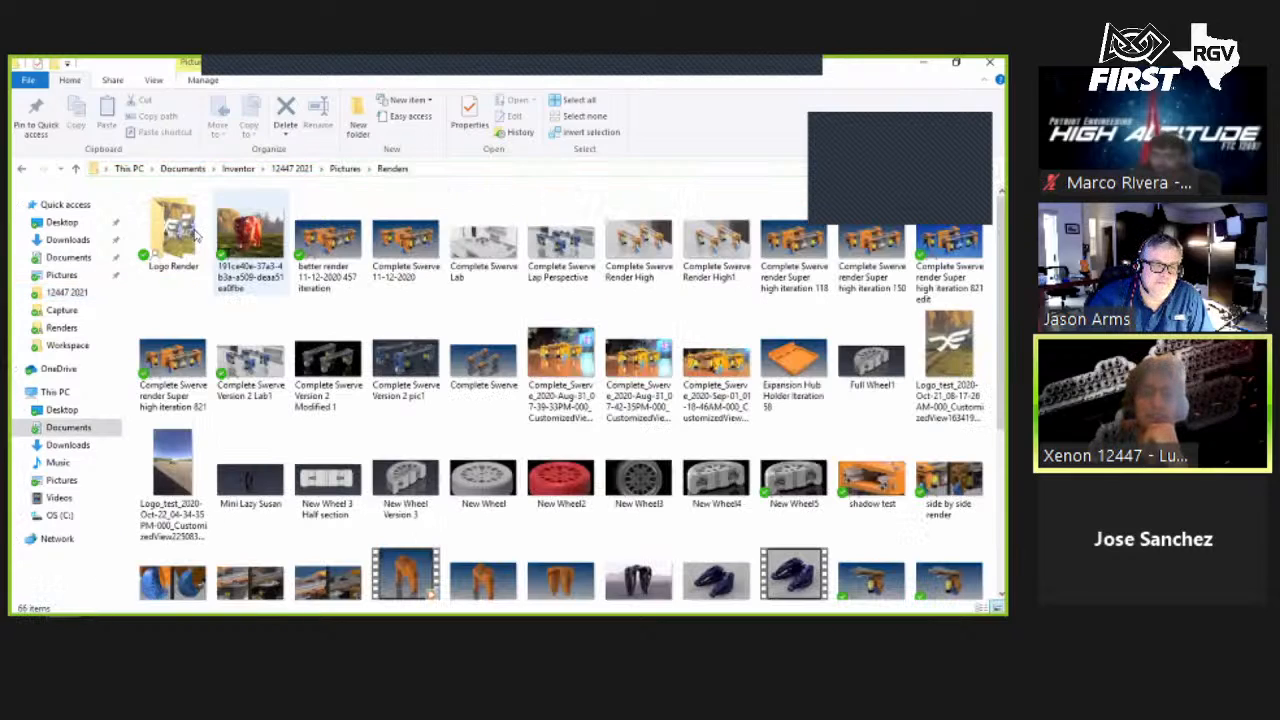
key("Return")
left_click(268, 233)
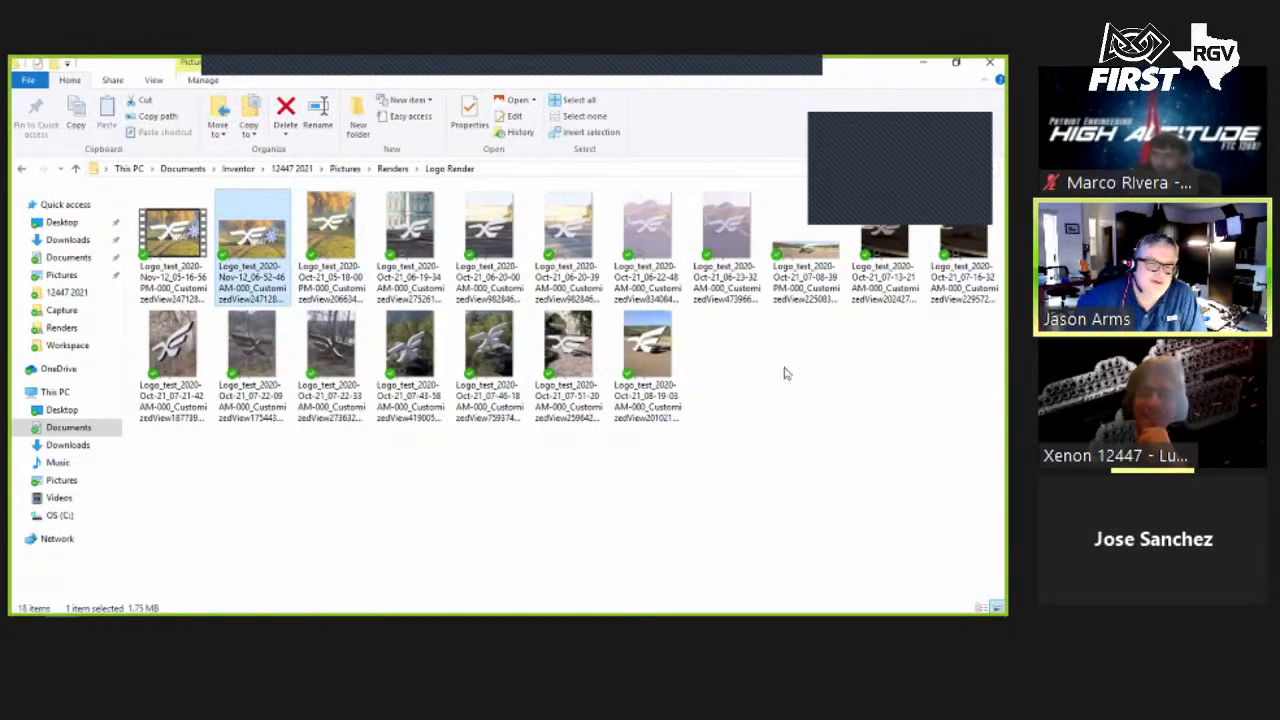
key("Return")
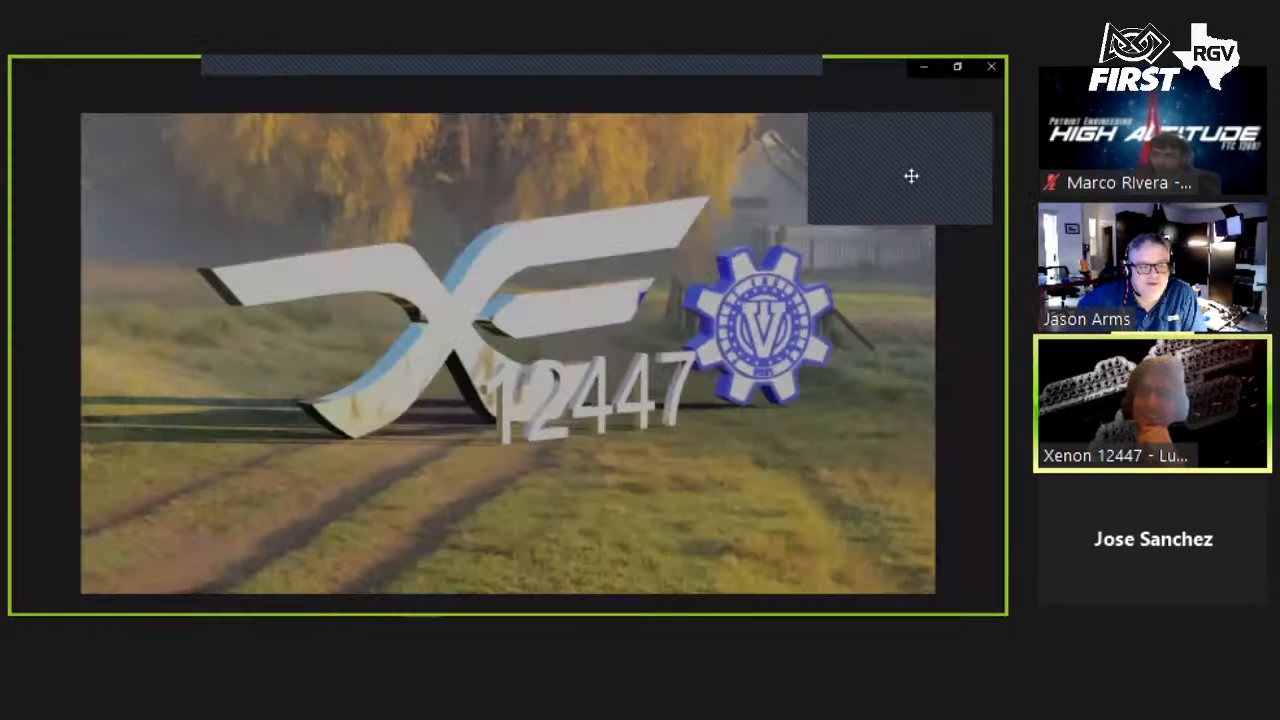